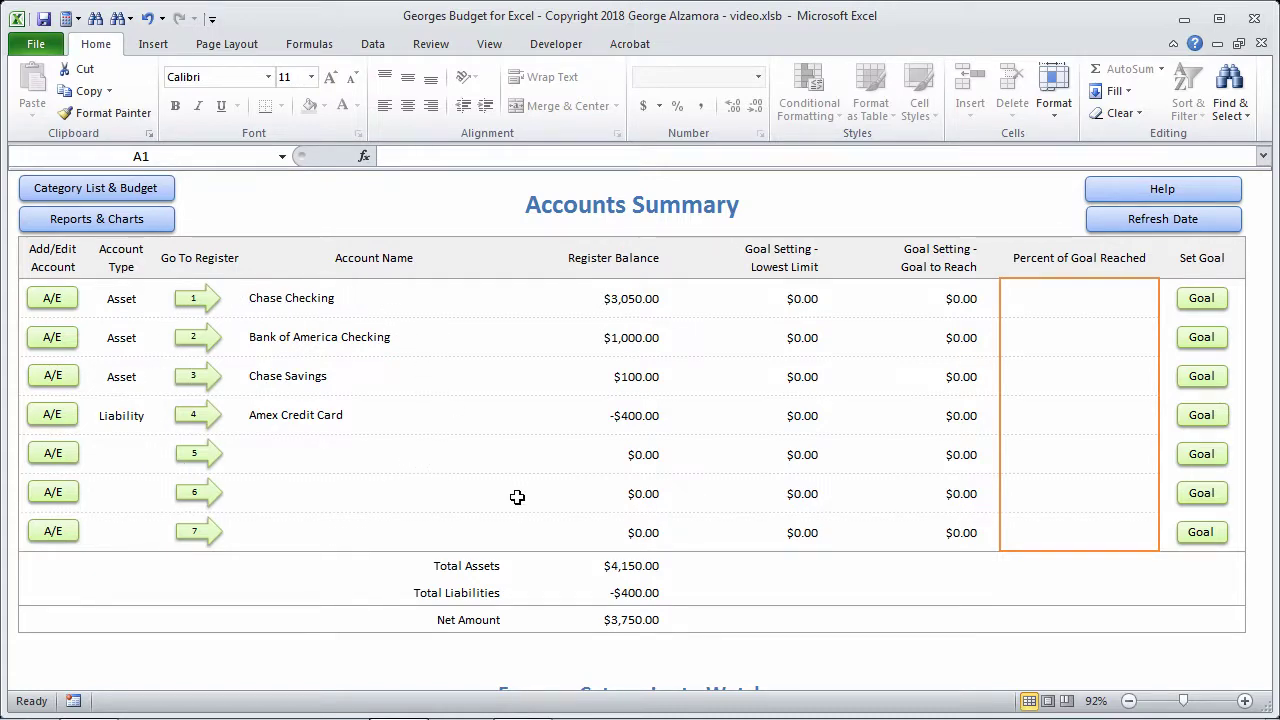
Look through the Accounts Summary sheet, covering the watched expense categories, income statements and charts, and the category report
scroll(498, 594, down, 5)
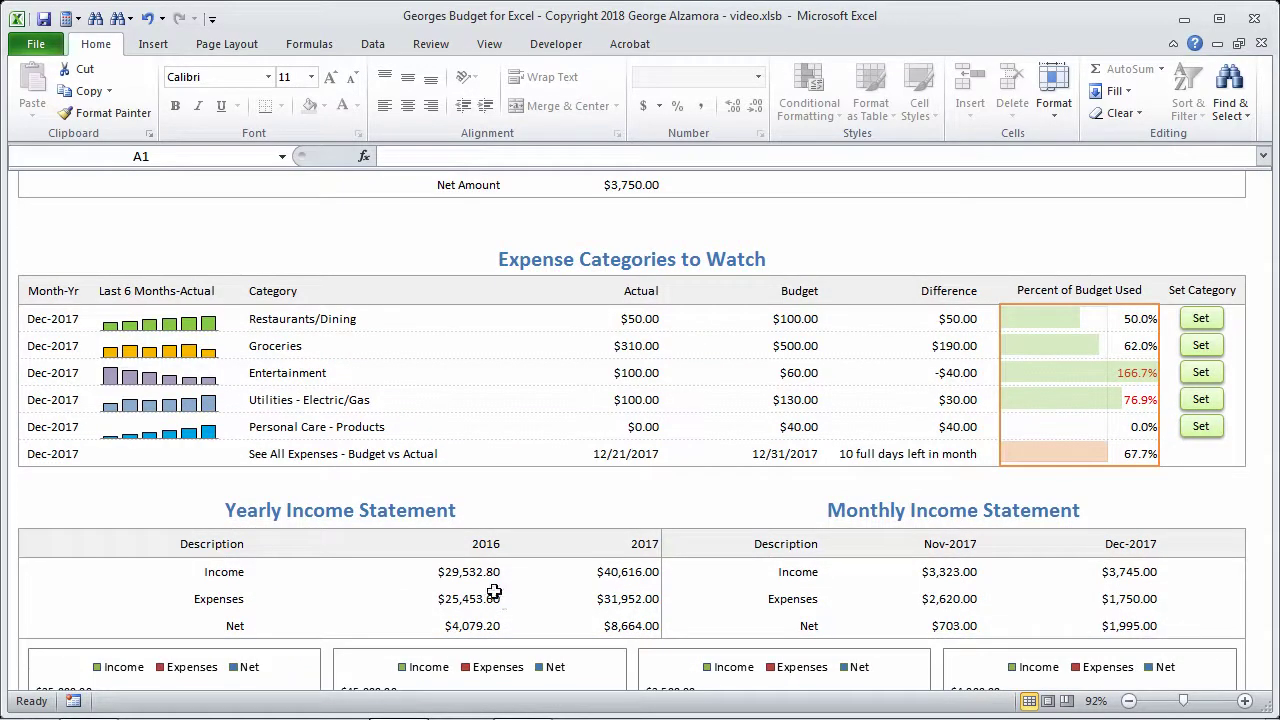
scroll(494, 592, down, 8)
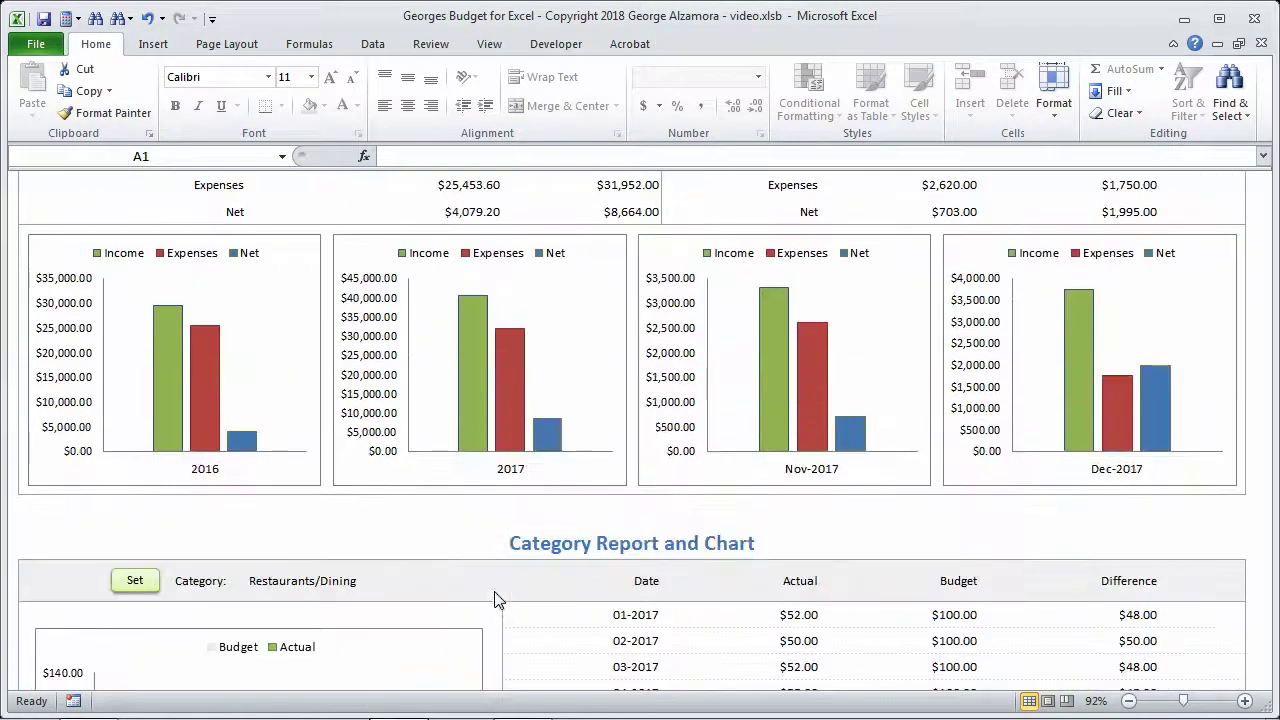
scroll(494, 589, down, 5)
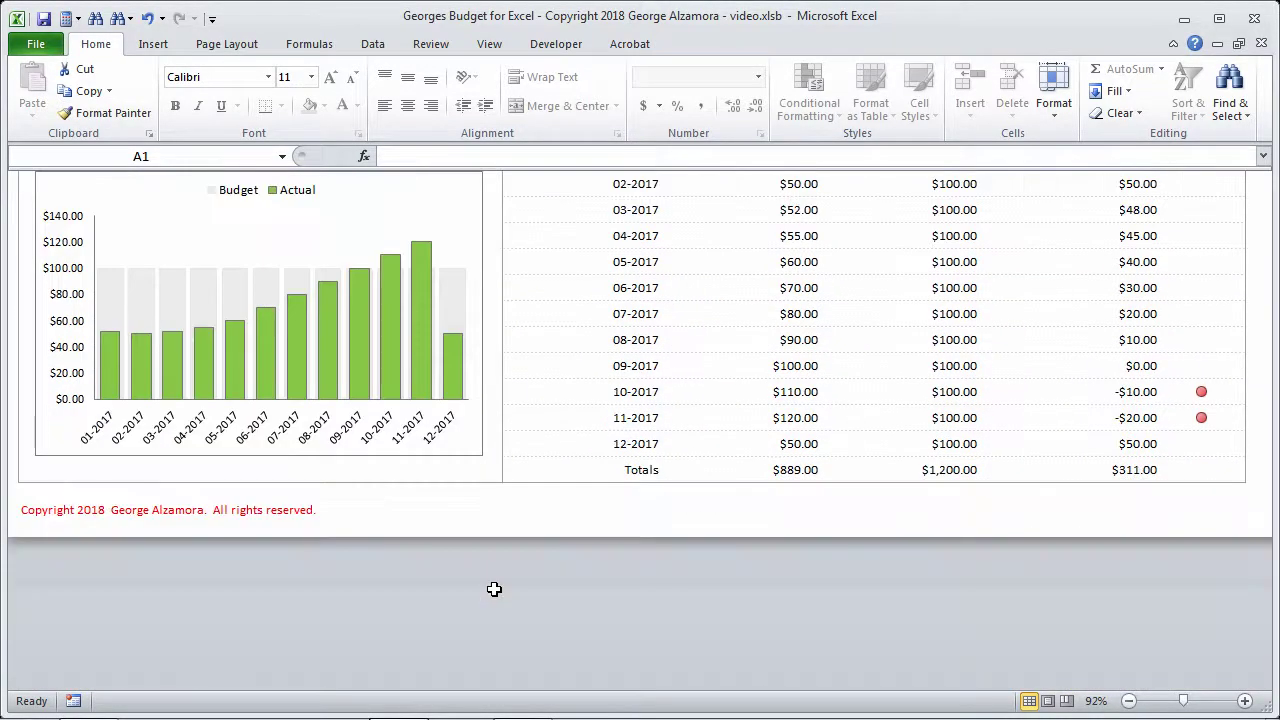
scroll(494, 589, up, 5)
scroll(494, 589, up, 10)
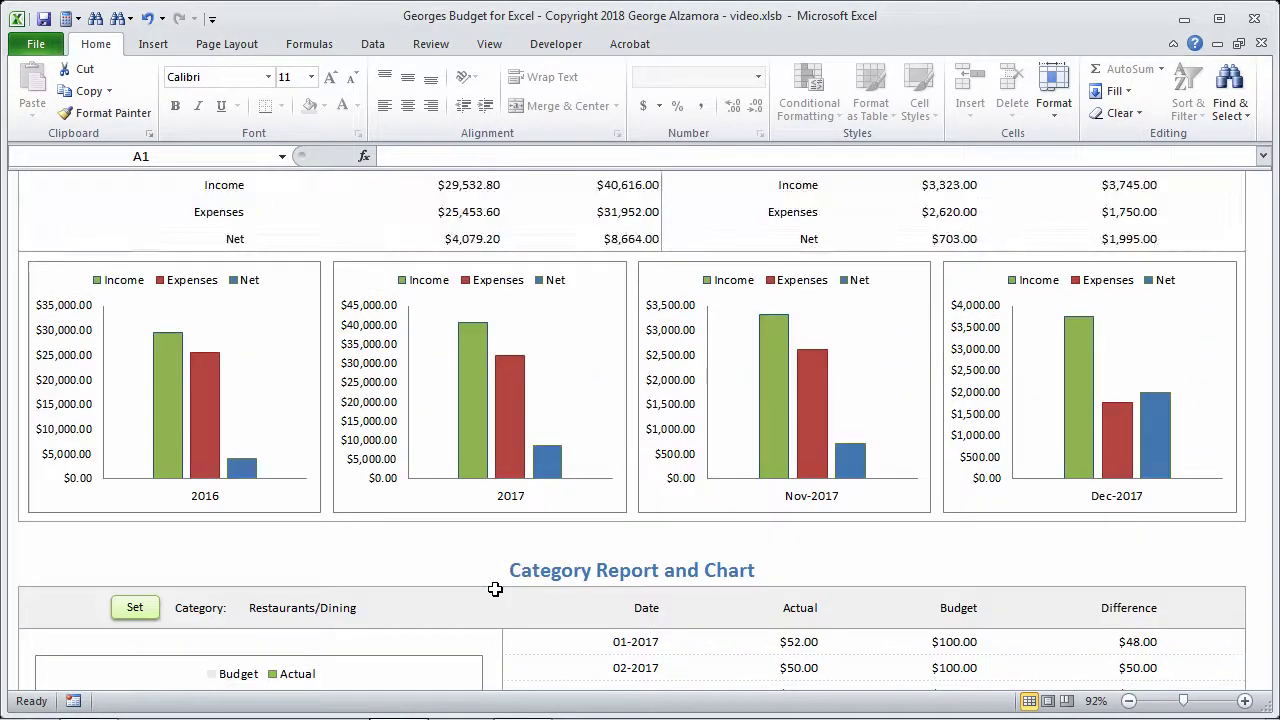
scroll(507, 550, up, 4)
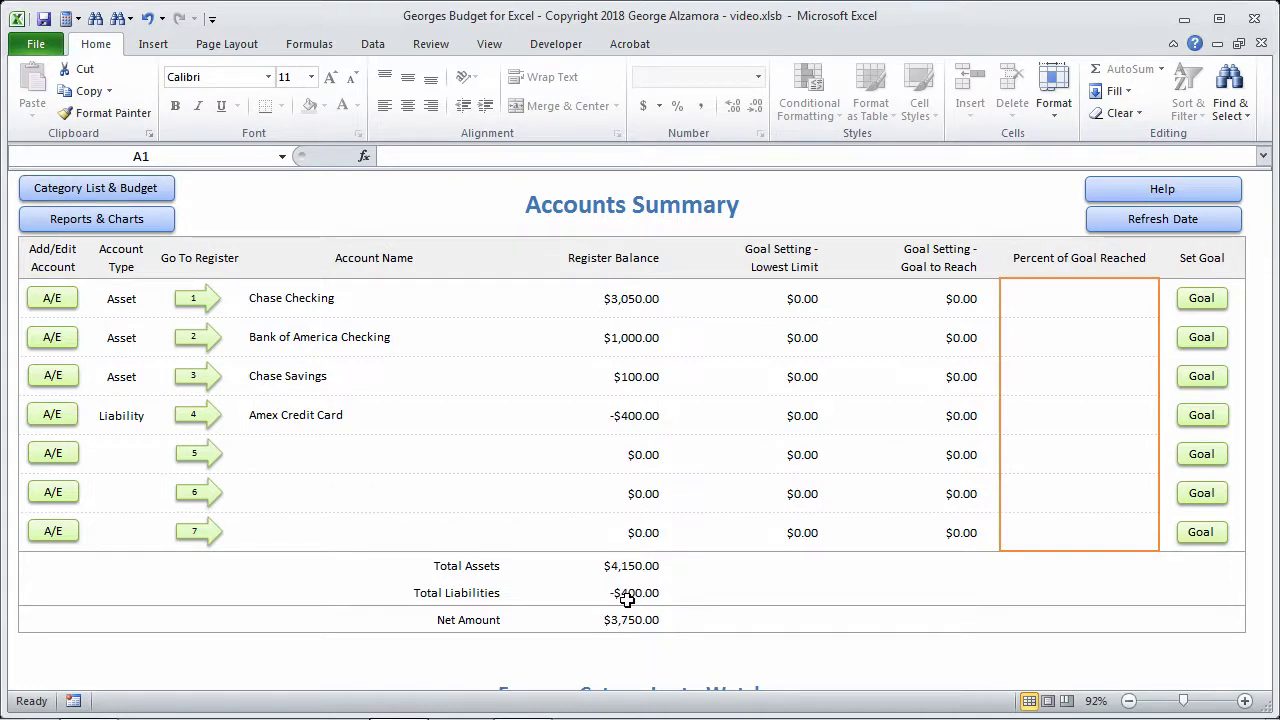
Add a fifth account named Discover Credit Card with the account type Liability
click(52, 454)
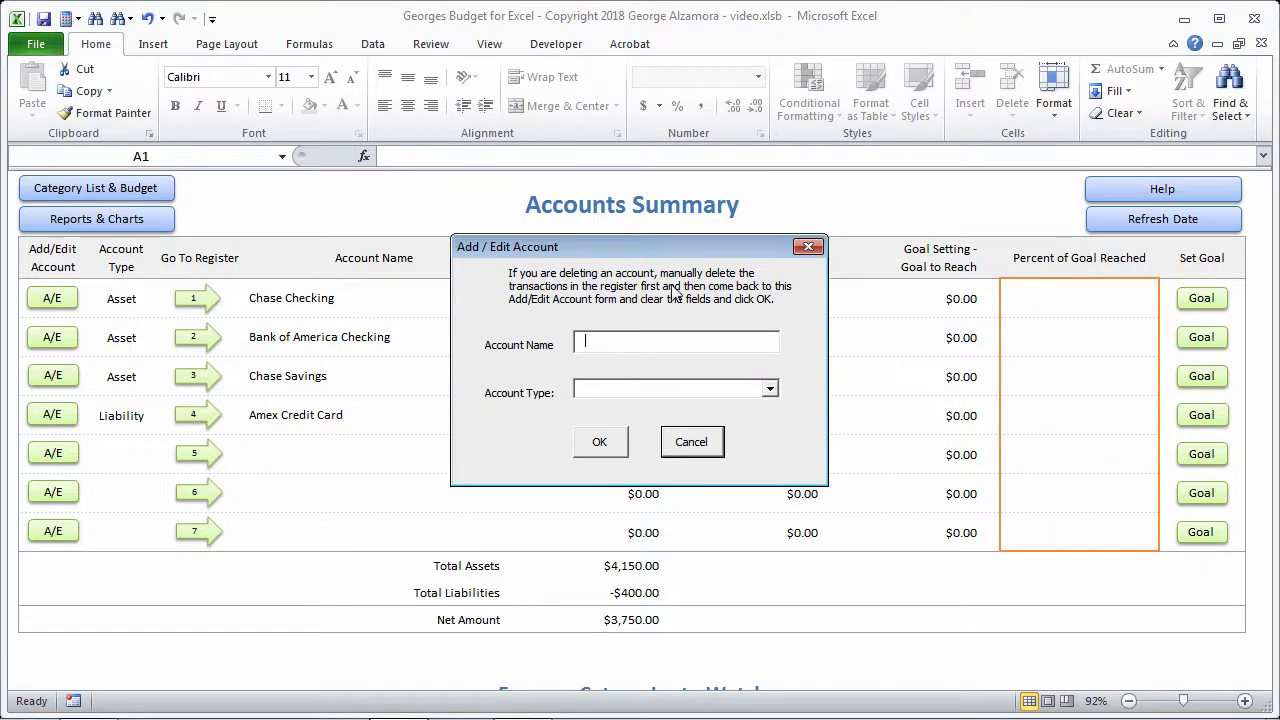
text(Discover)
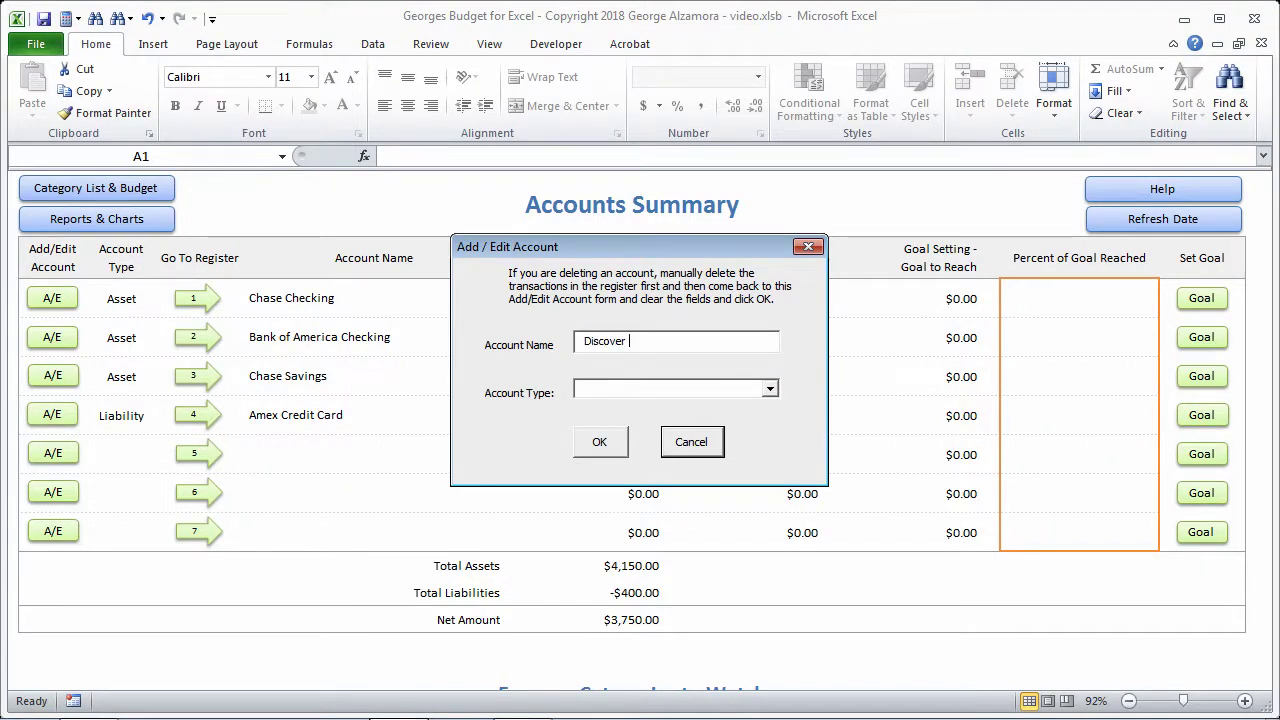
text( Credit Card)
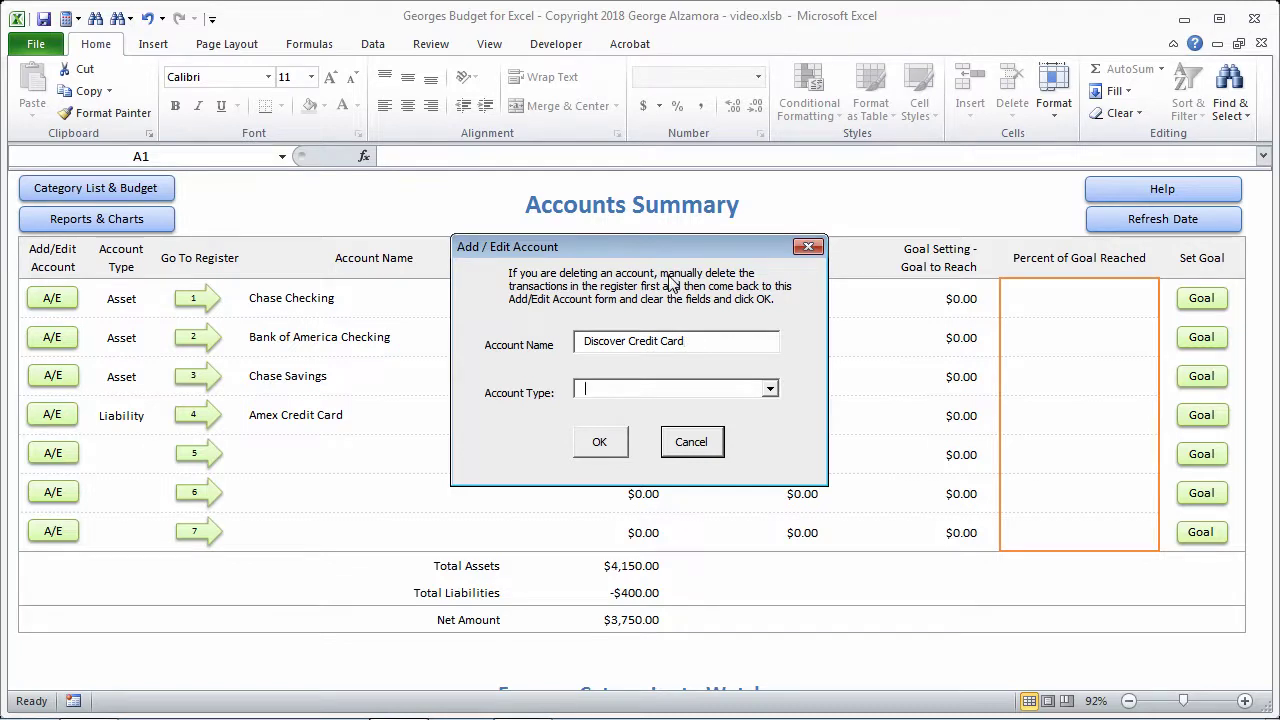
click(770, 388)
click(722, 420)
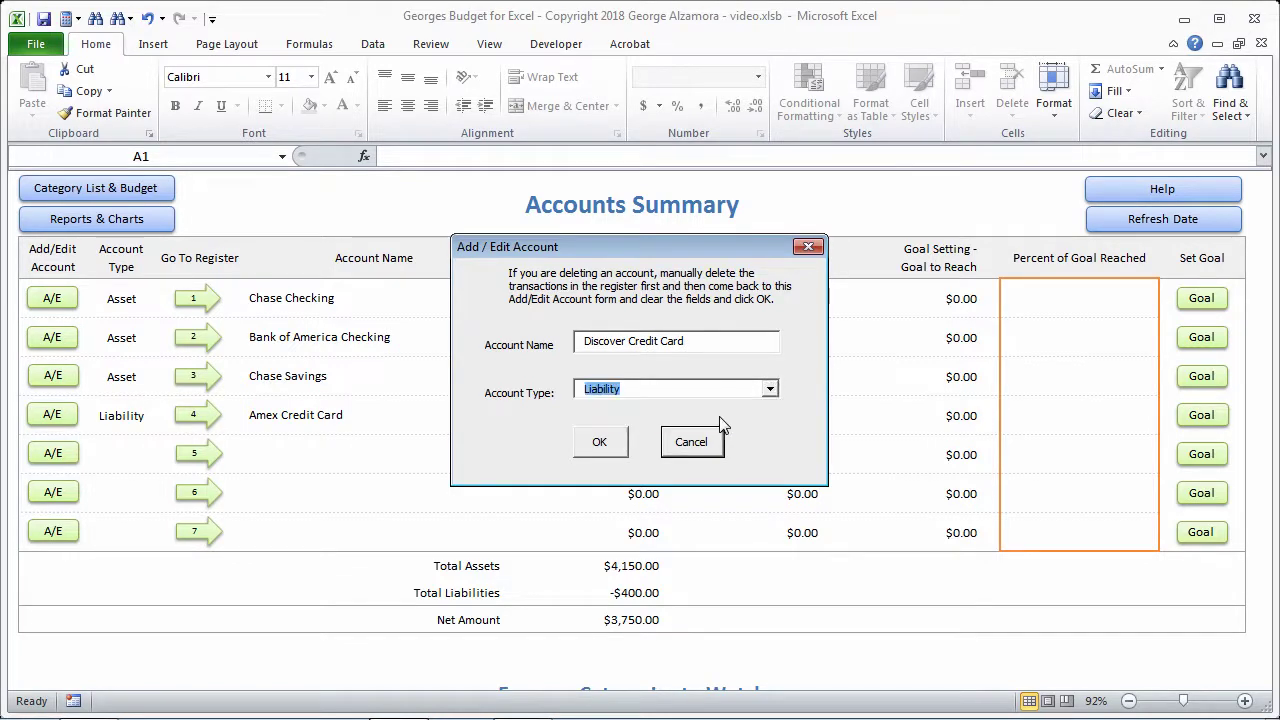
click(604, 446)
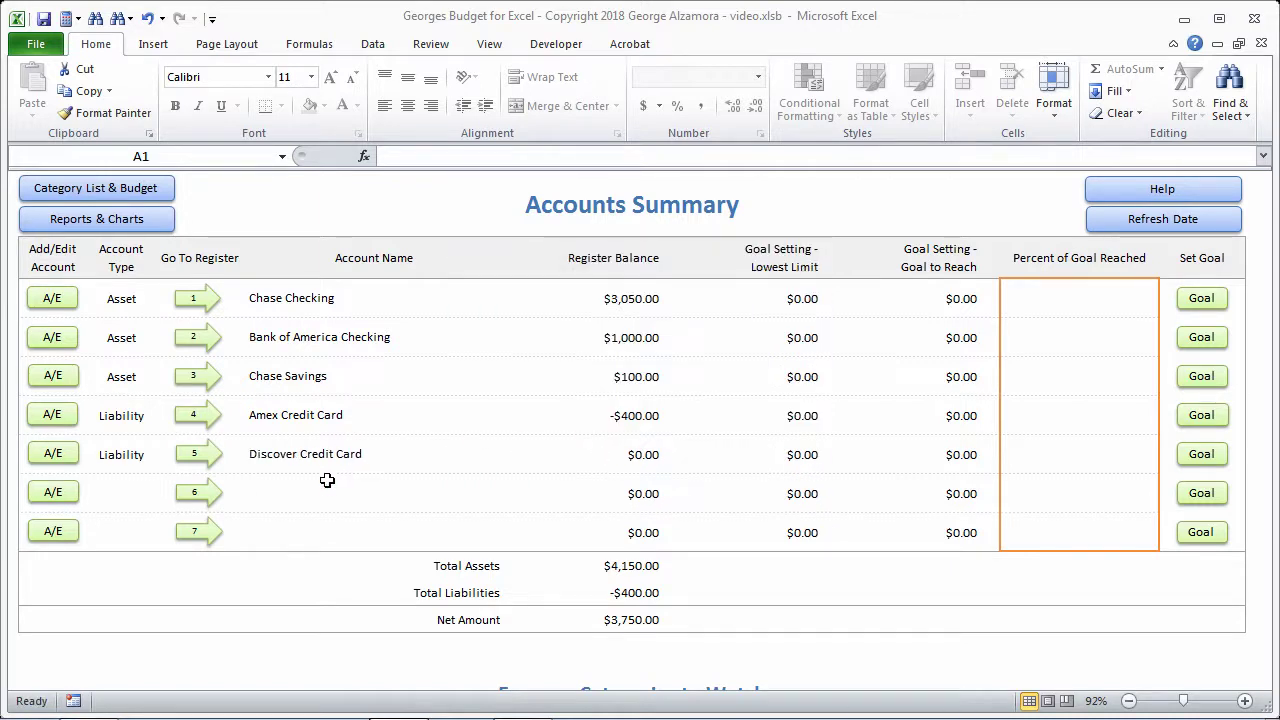
Check the Discover Credit Card register, return to the Accounts Summary, and view the account's edit form without changing it
click(226, 462)
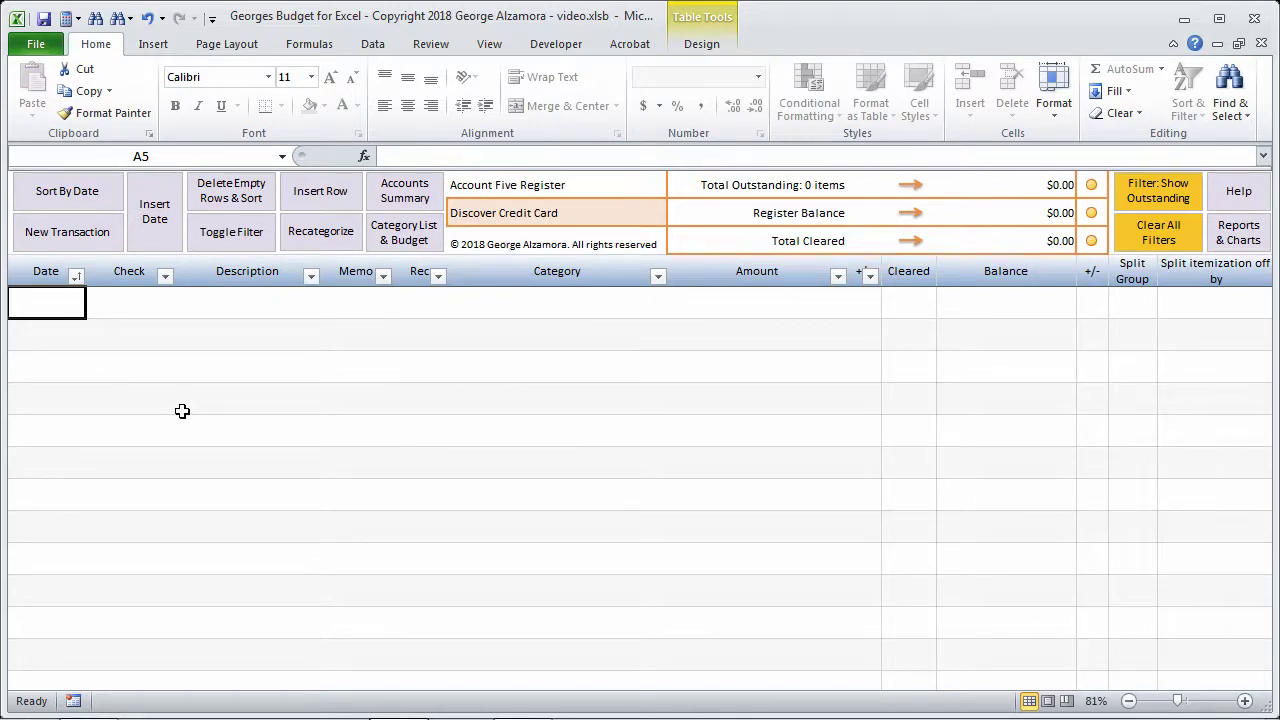
click(407, 199)
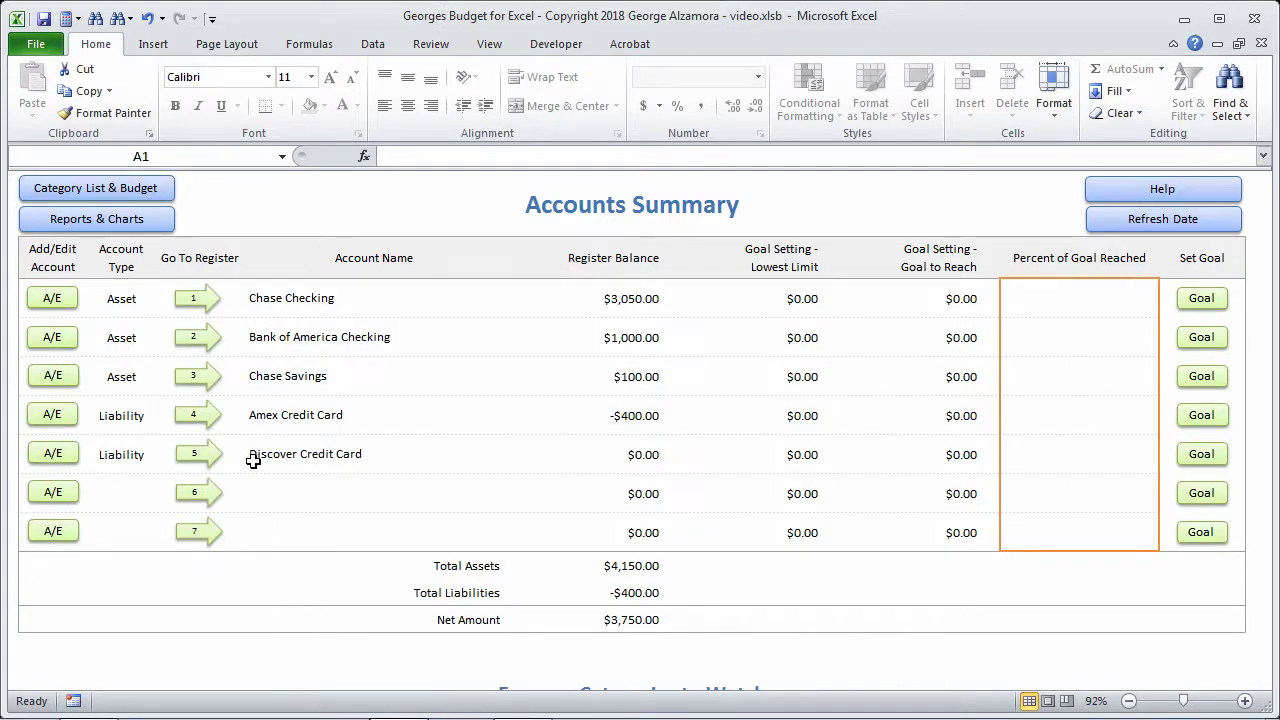
click(55, 456)
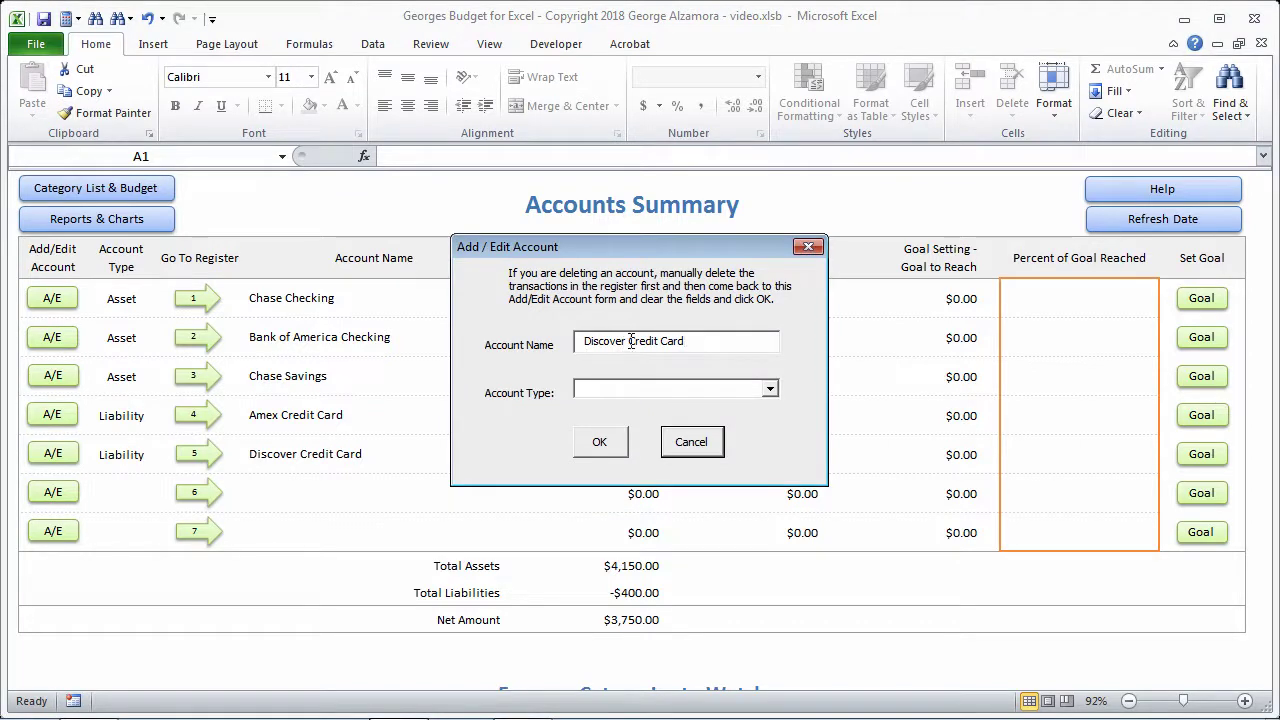
click(770, 389)
click(770, 389)
click(703, 450)
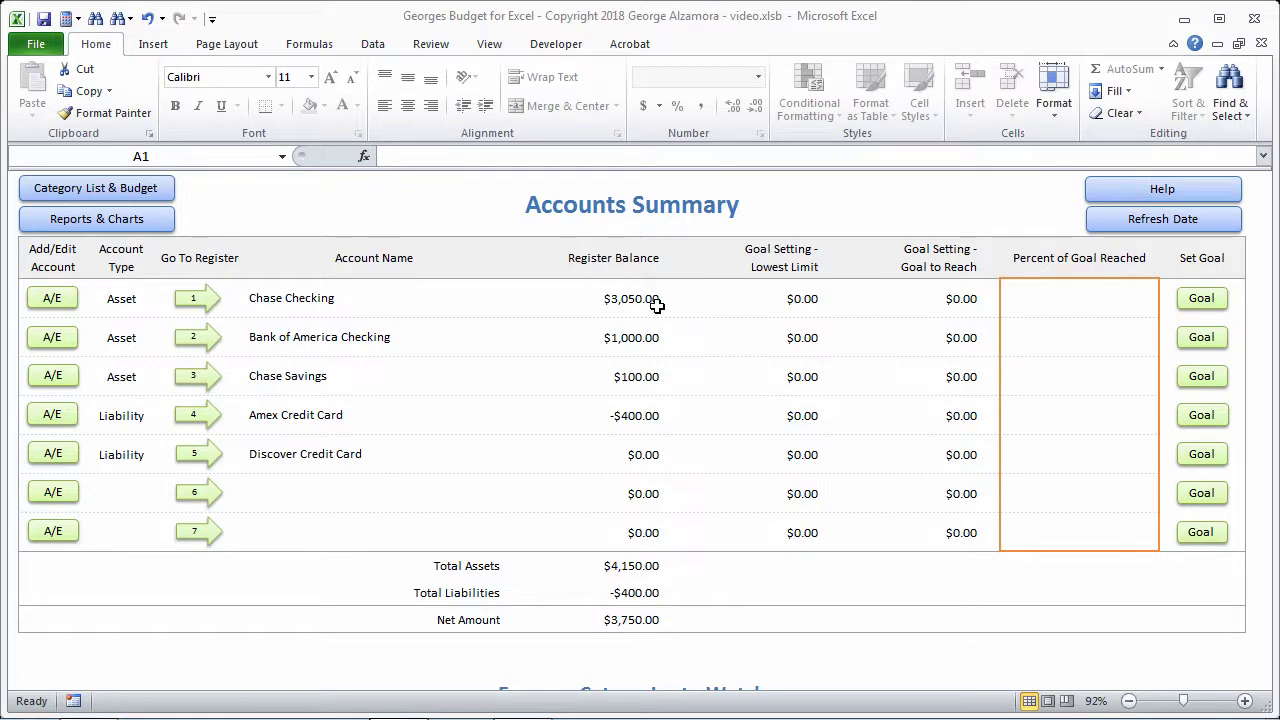
Open the Chase Checking register and insert the date 12/11/2017 in the first empty row
click(200, 299)
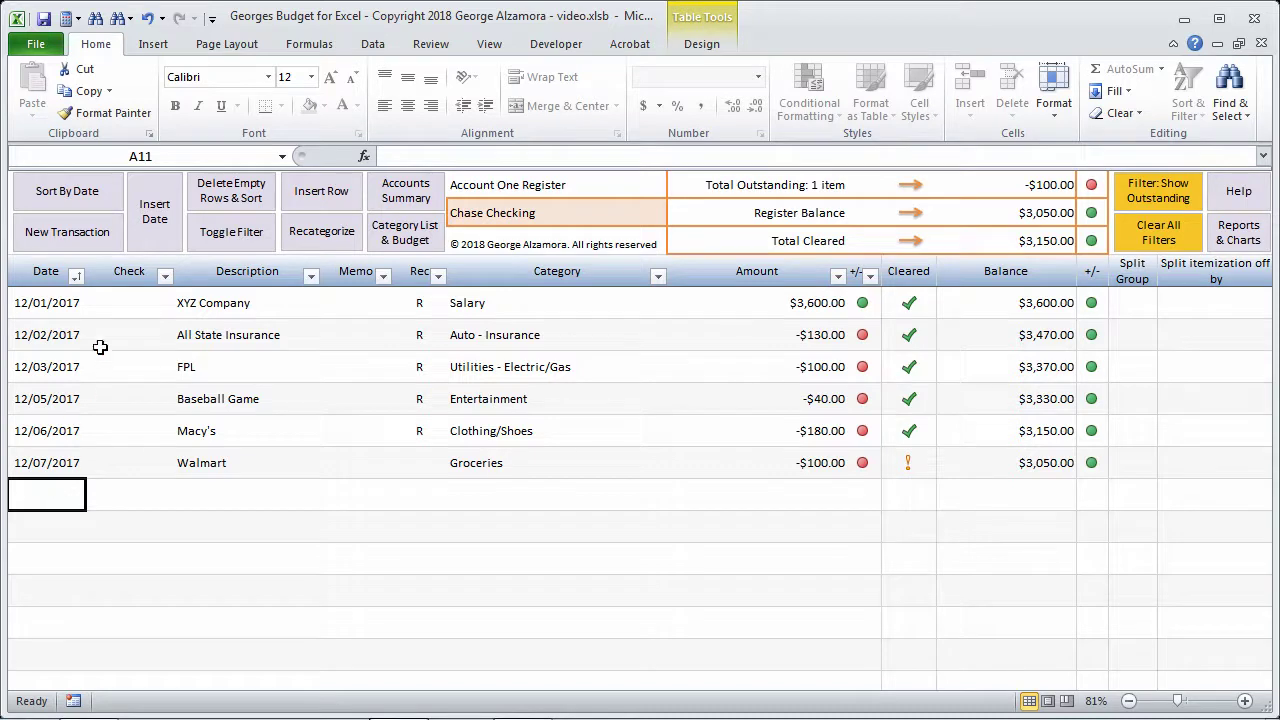
click(158, 238)
drag(665, 299, 657, 350)
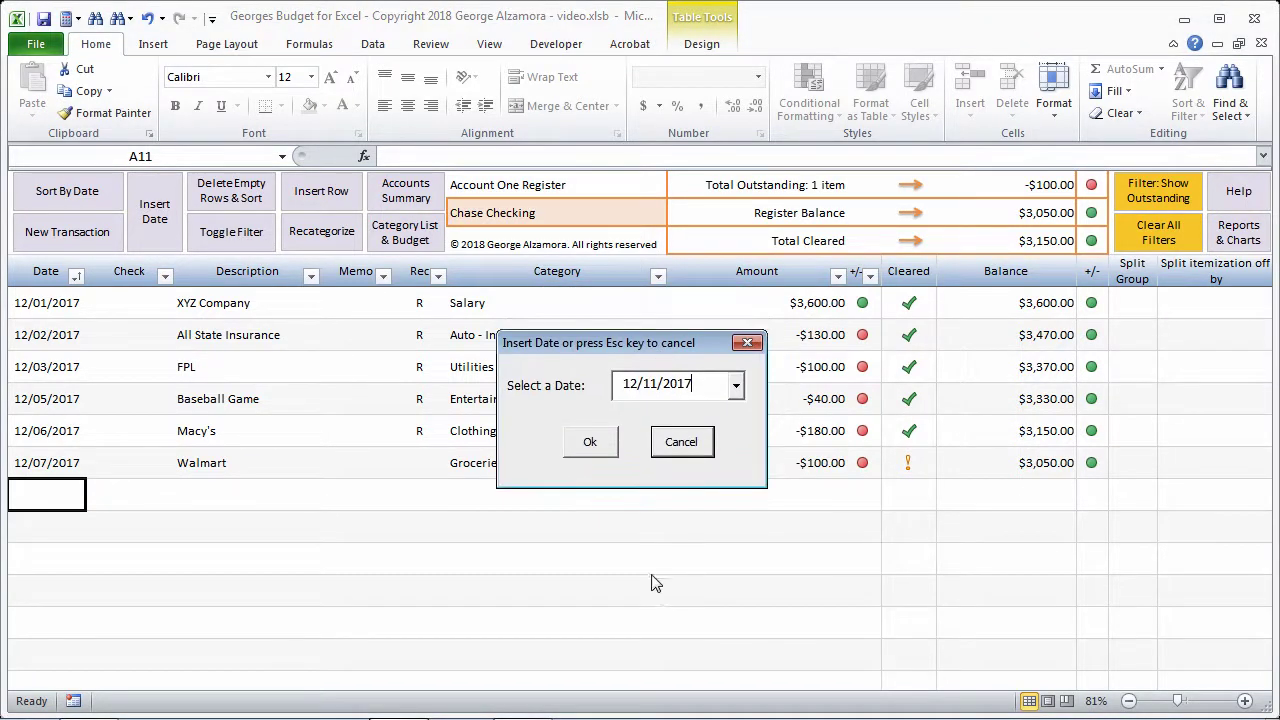
click(736, 386)
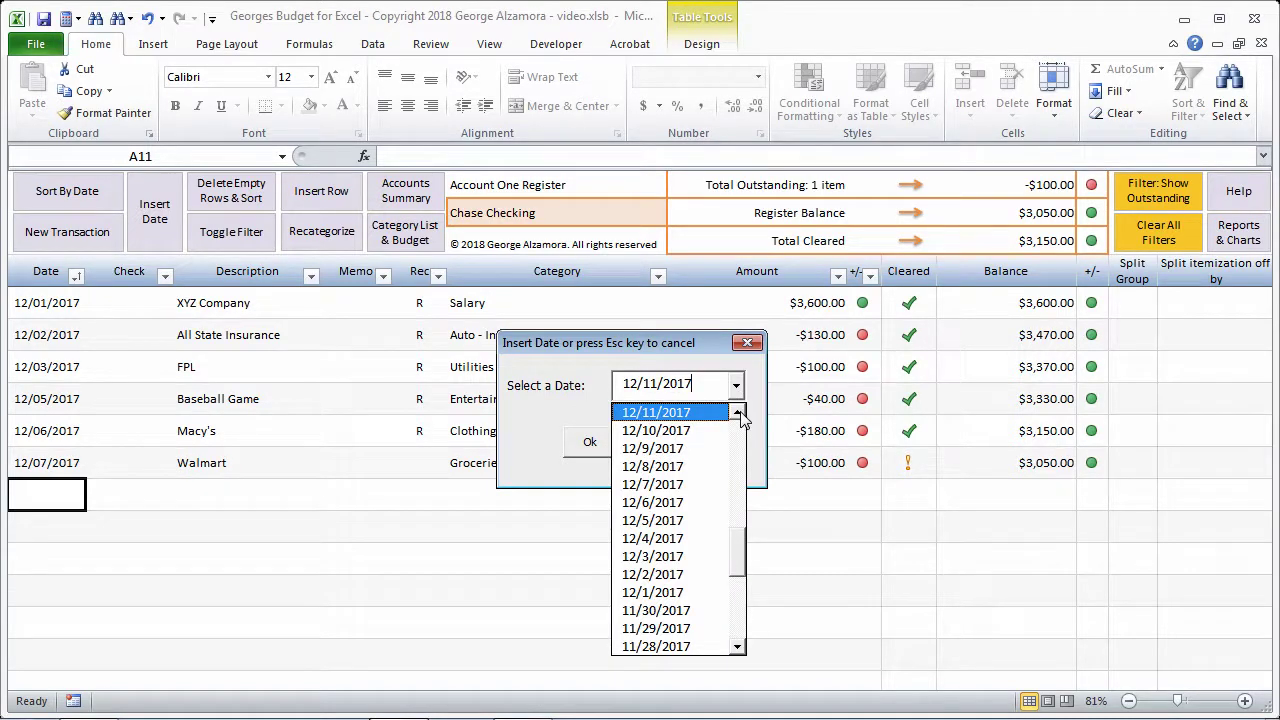
click(737, 414)
click(737, 414)
click(737, 414)
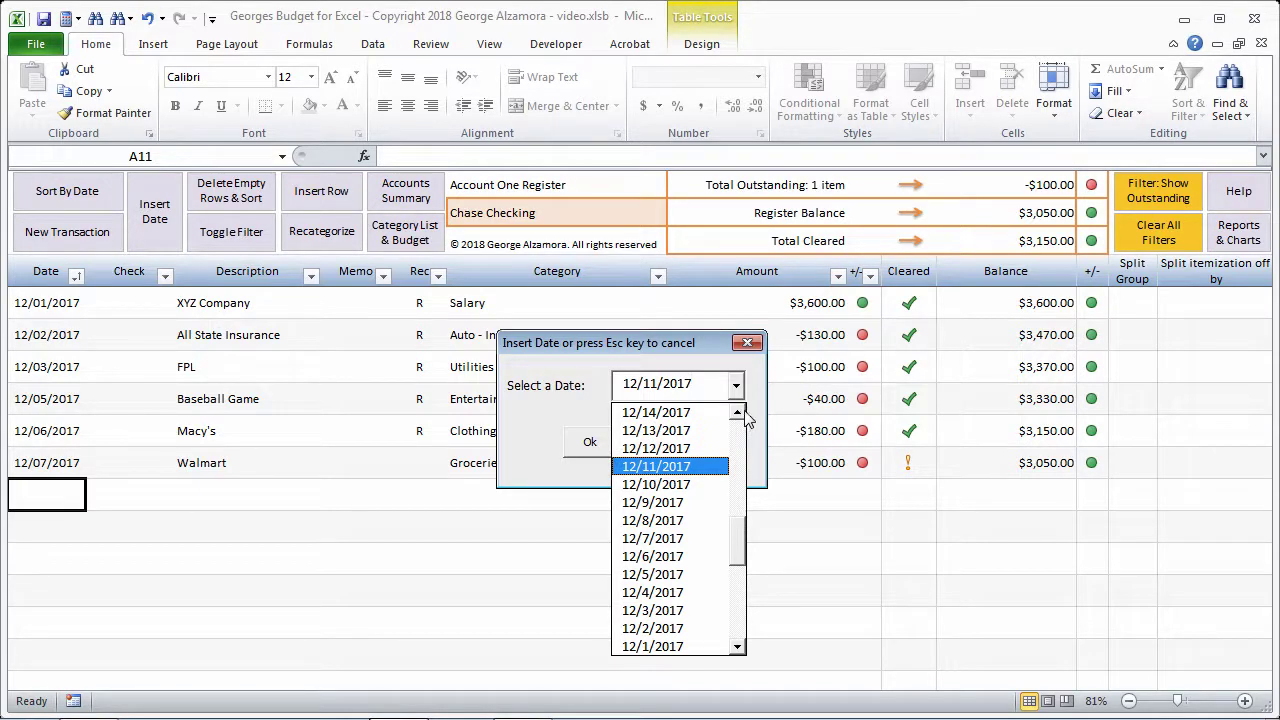
click(750, 412)
click(590, 447)
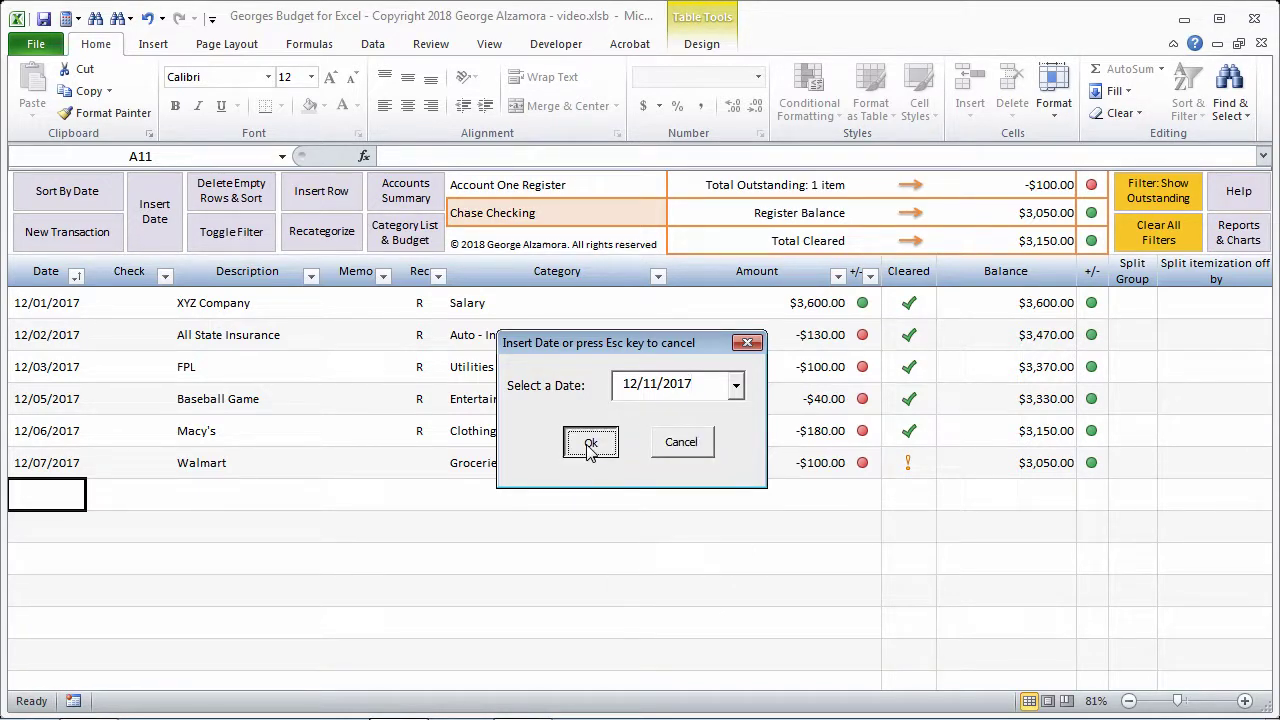
click(741, 393)
click(741, 393)
click(588, 450)
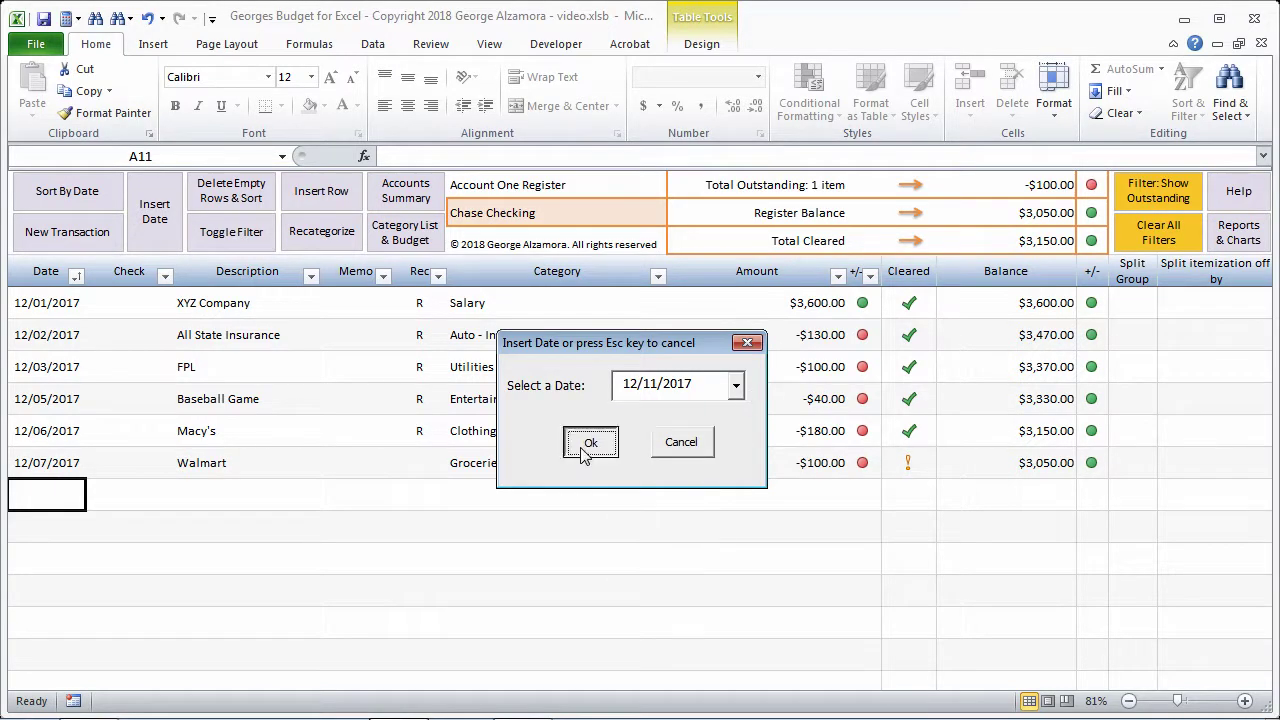
Enter Outback as the description of the 12/11/2017 transaction and choose the category Restaurants/Dining
click(182, 496)
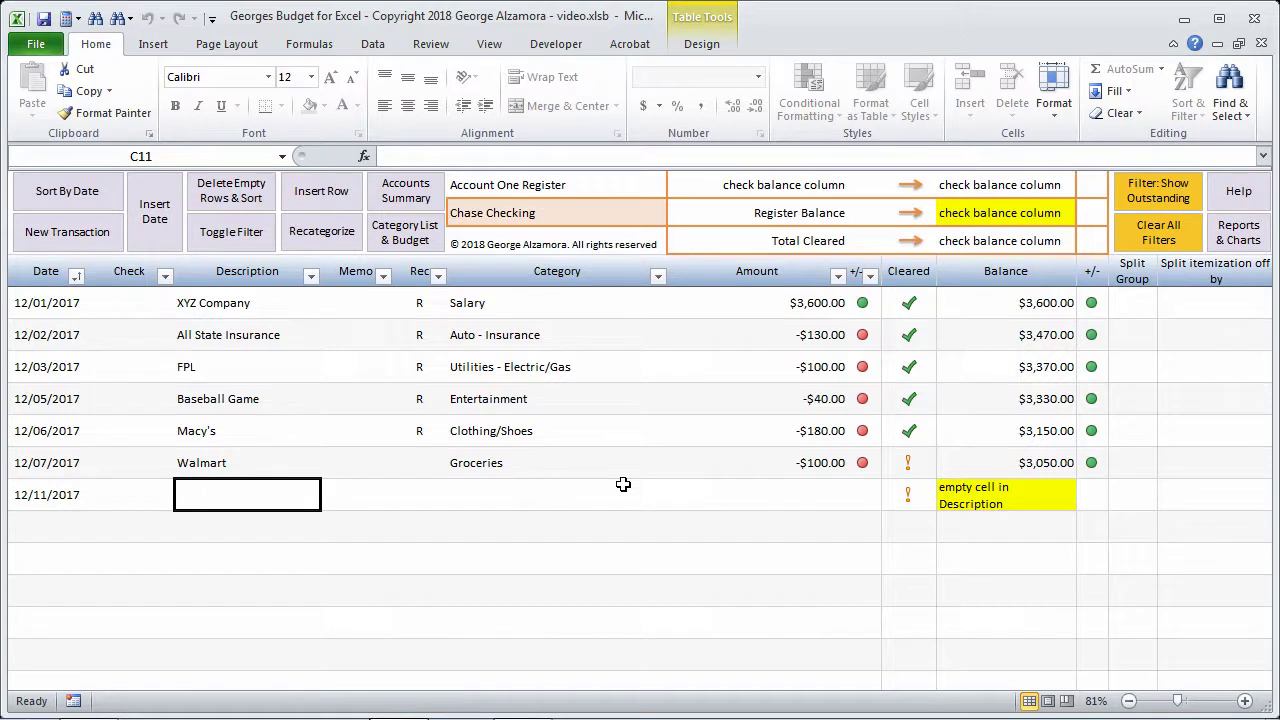
text(Out)
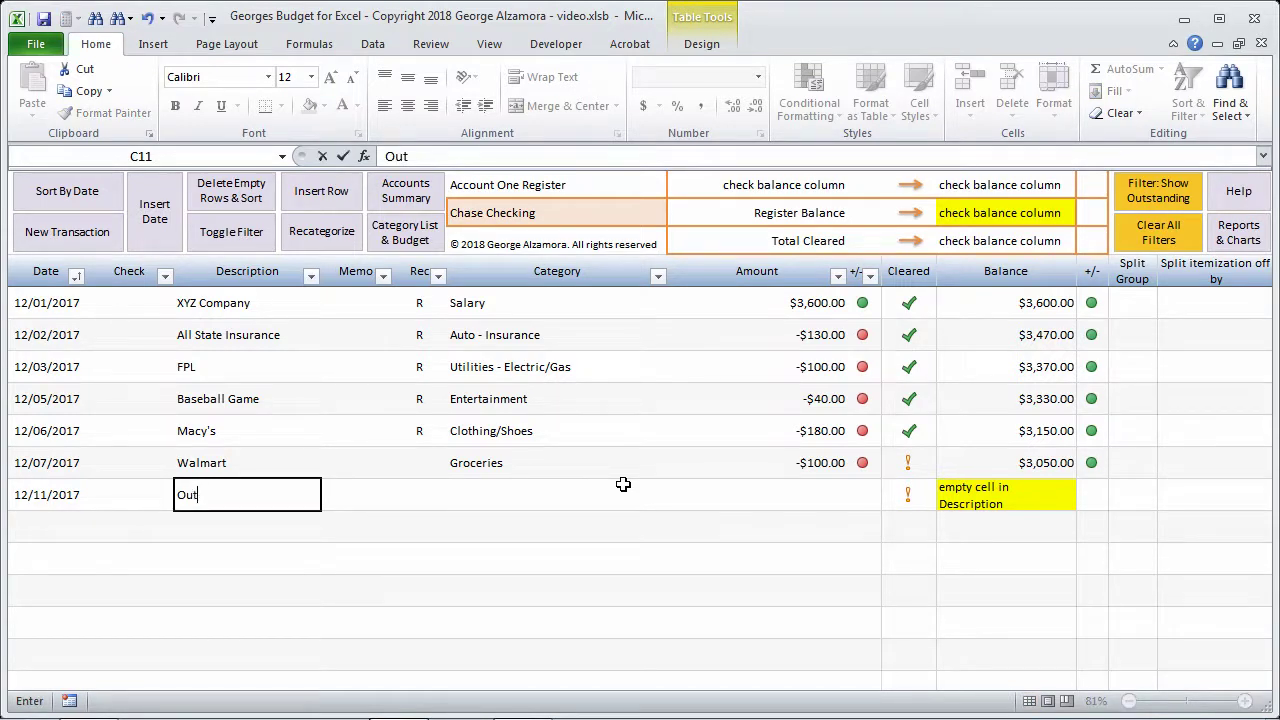
text(bak)
key(Tab)
key(Tab)
key(Tab)
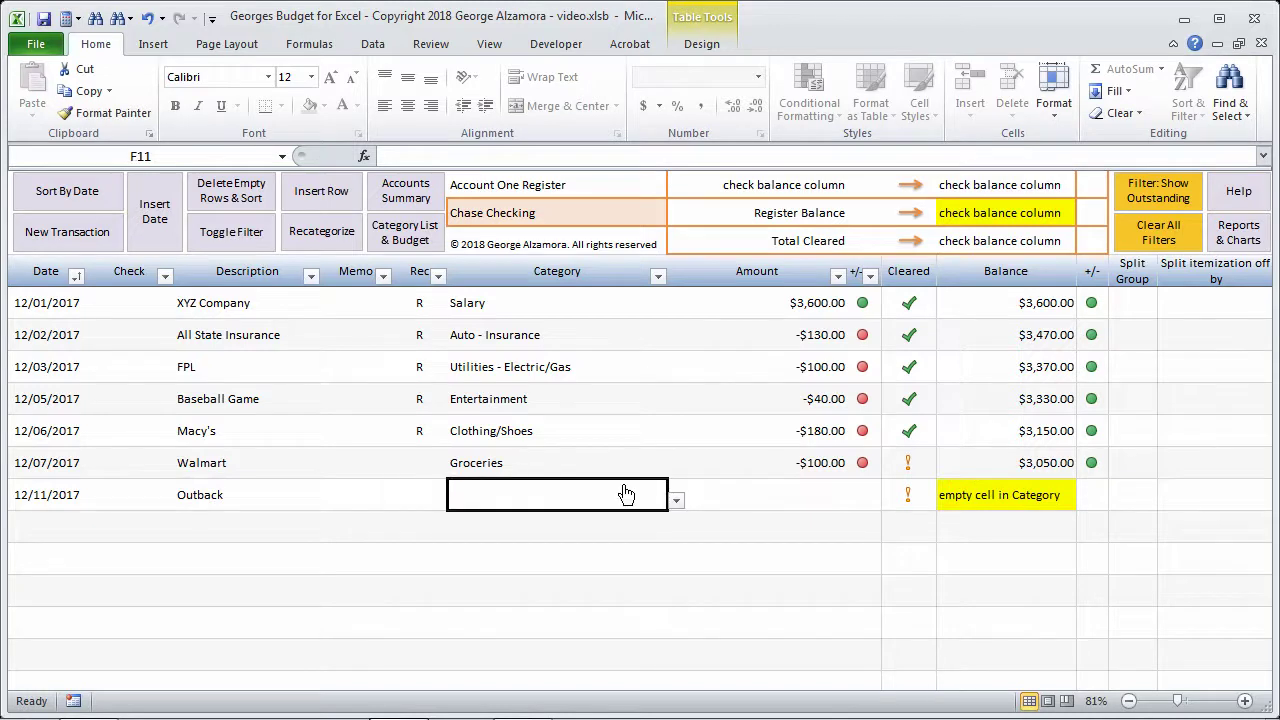
click(676, 500)
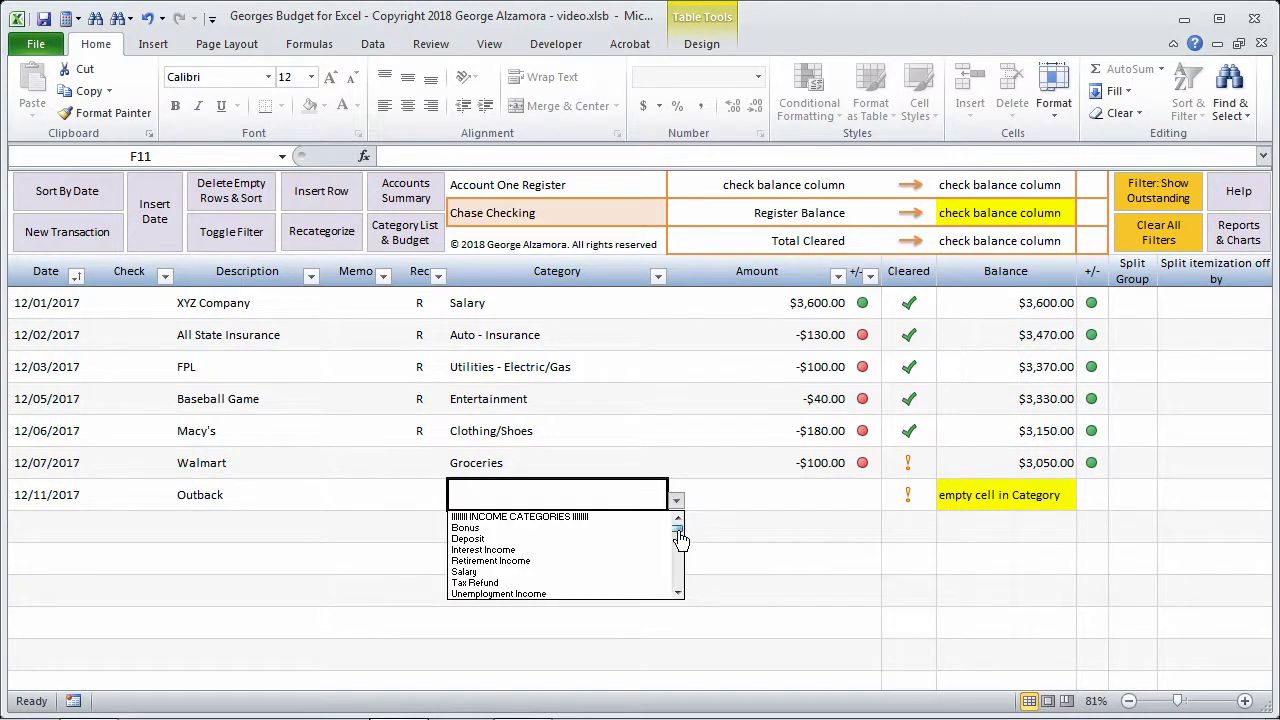
mouse_move(680, 539)
mouse_down()
mouse_move(680, 596)
mouse_move(680, 552)
mouse_up()
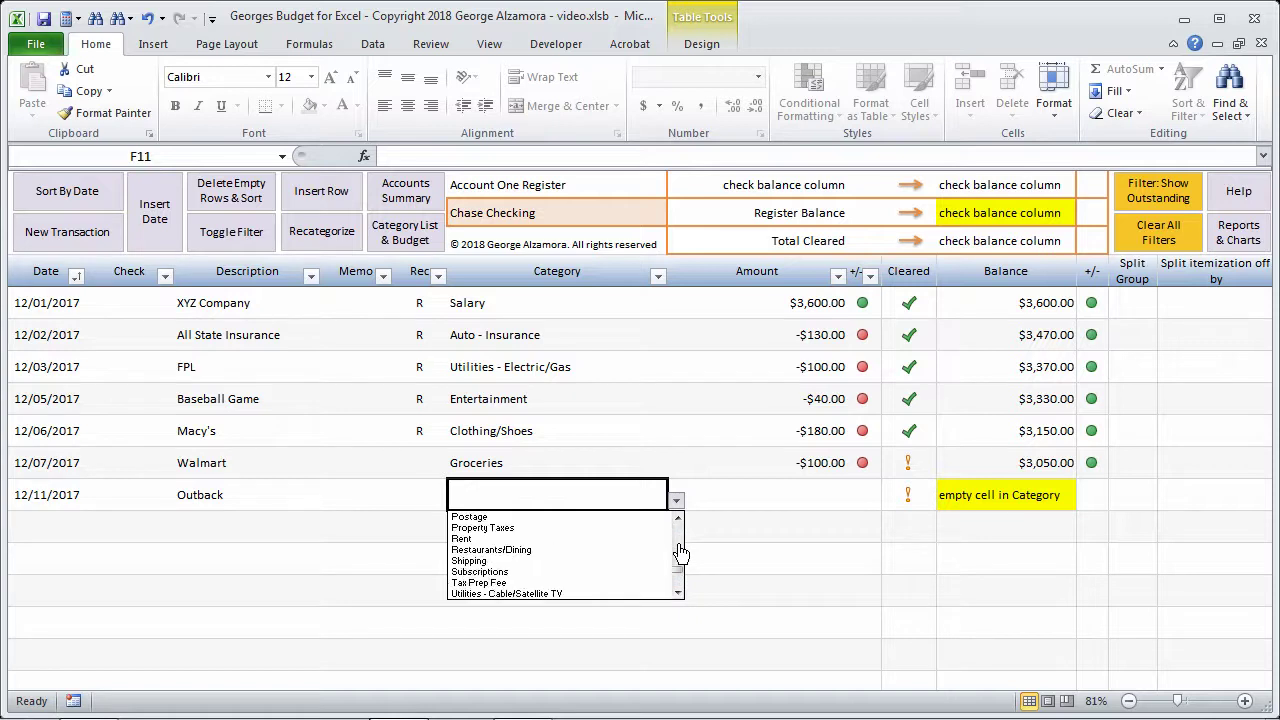
click(572, 550)
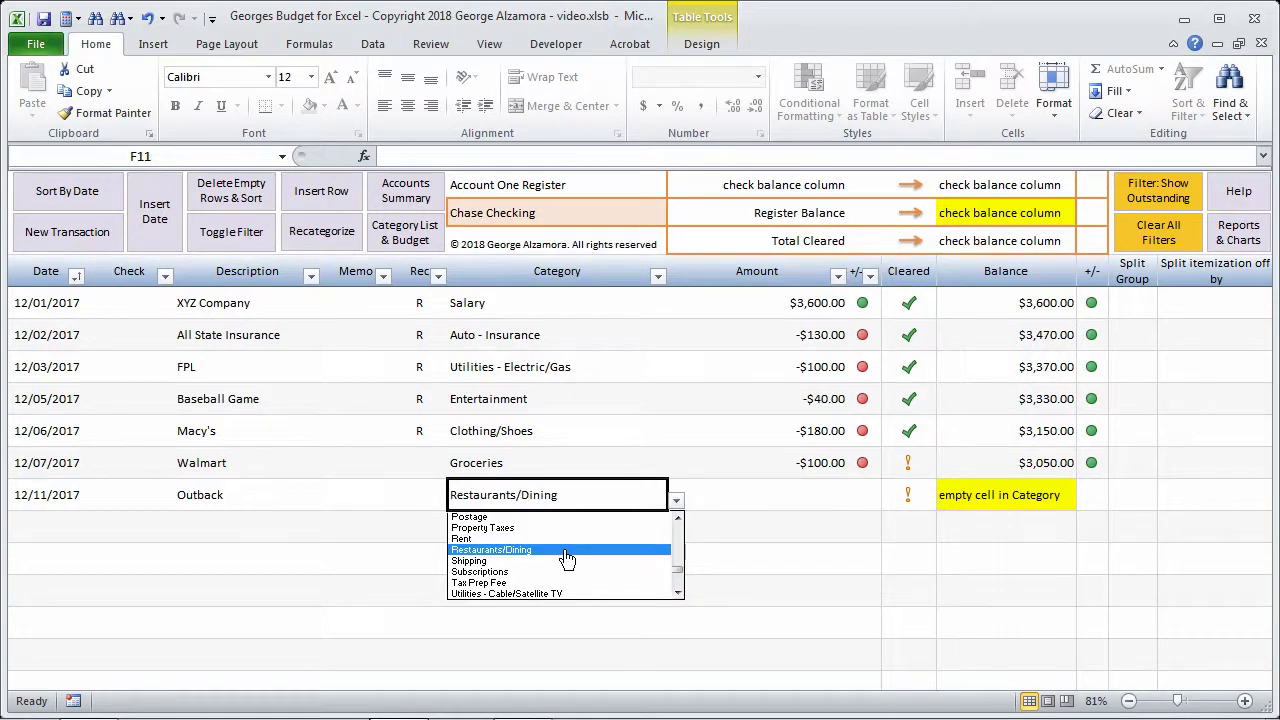
Enter -50 as the amount of the Outback transaction
click(800, 493)
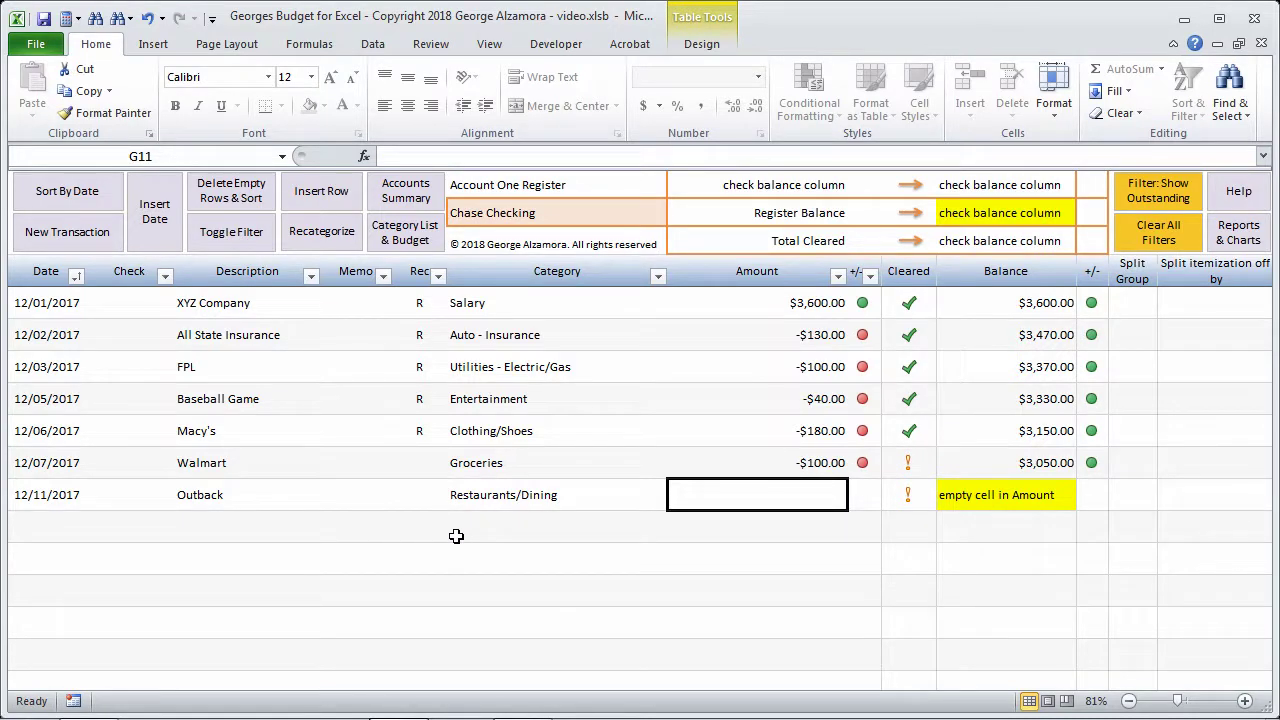
text(-$5)
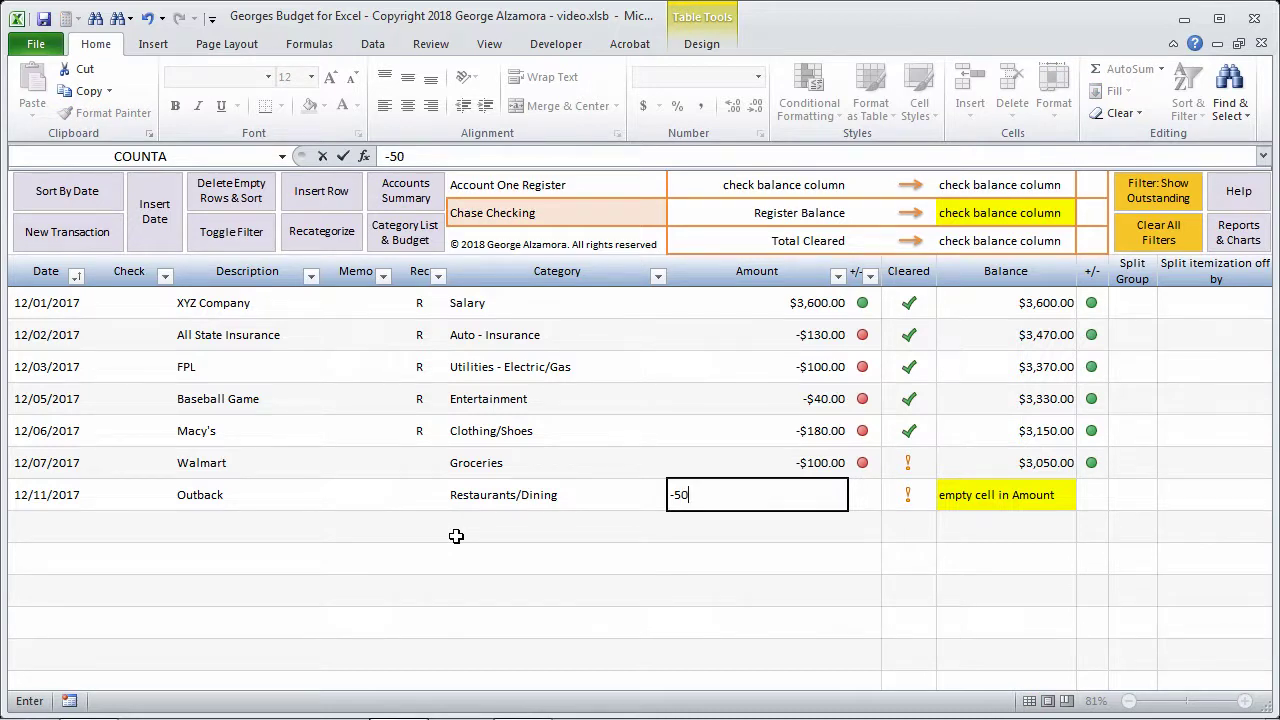
text(0)
key(Return)
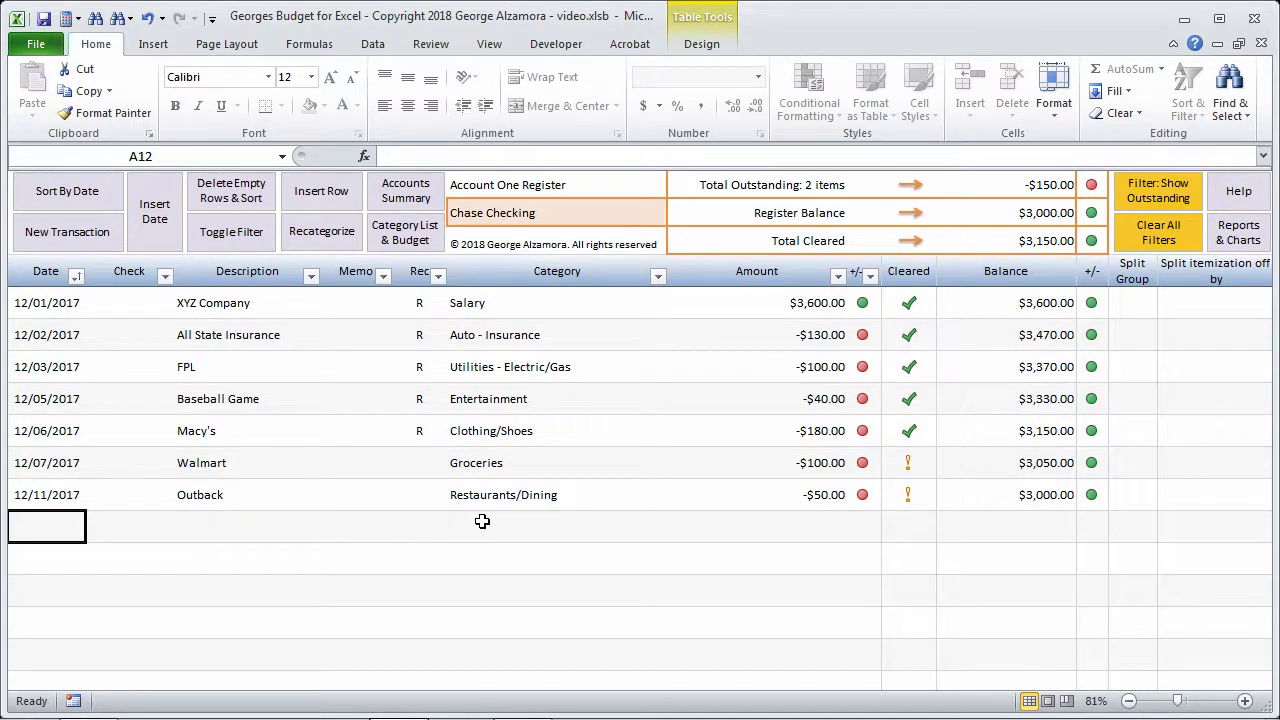
View the Rec options available for the XYZ Company salary transaction
click(416, 303)
click(426, 308)
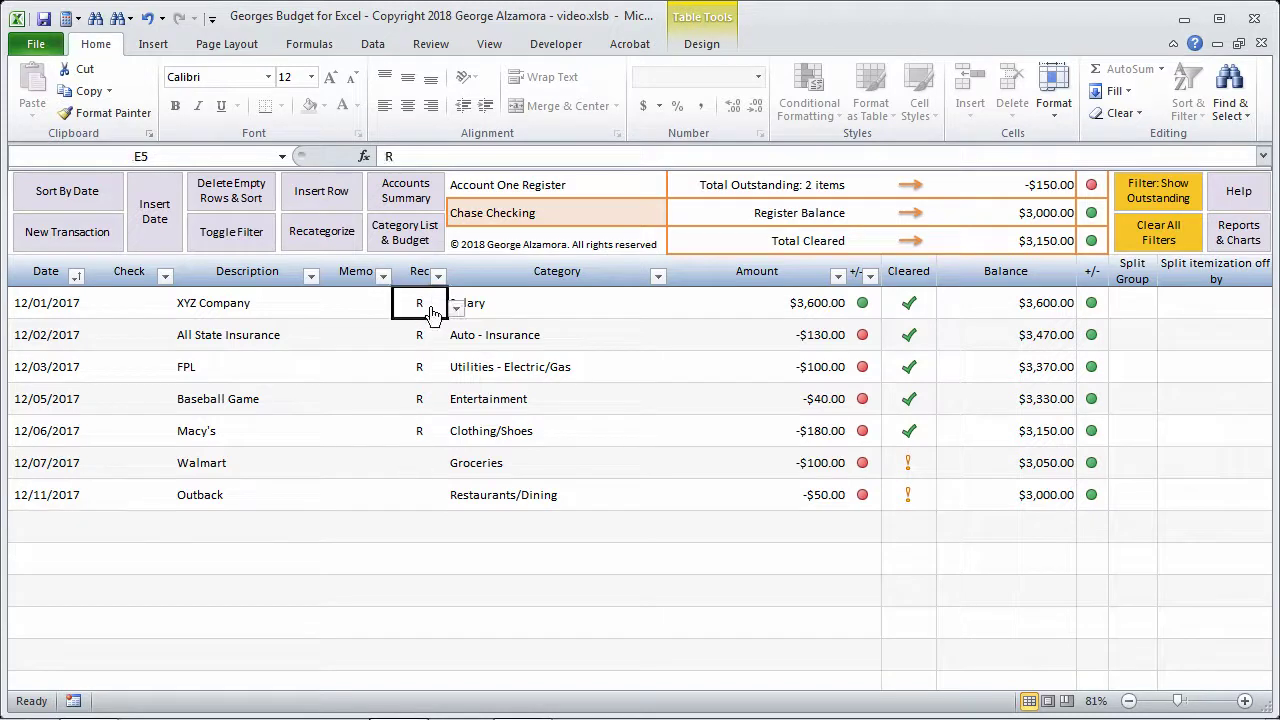
click(458, 310)
click(495, 303)
Highlight the outstanding Walmart and Outback transactions and view the Rec options available for the Walmart row
drag(420, 466, 768, 500)
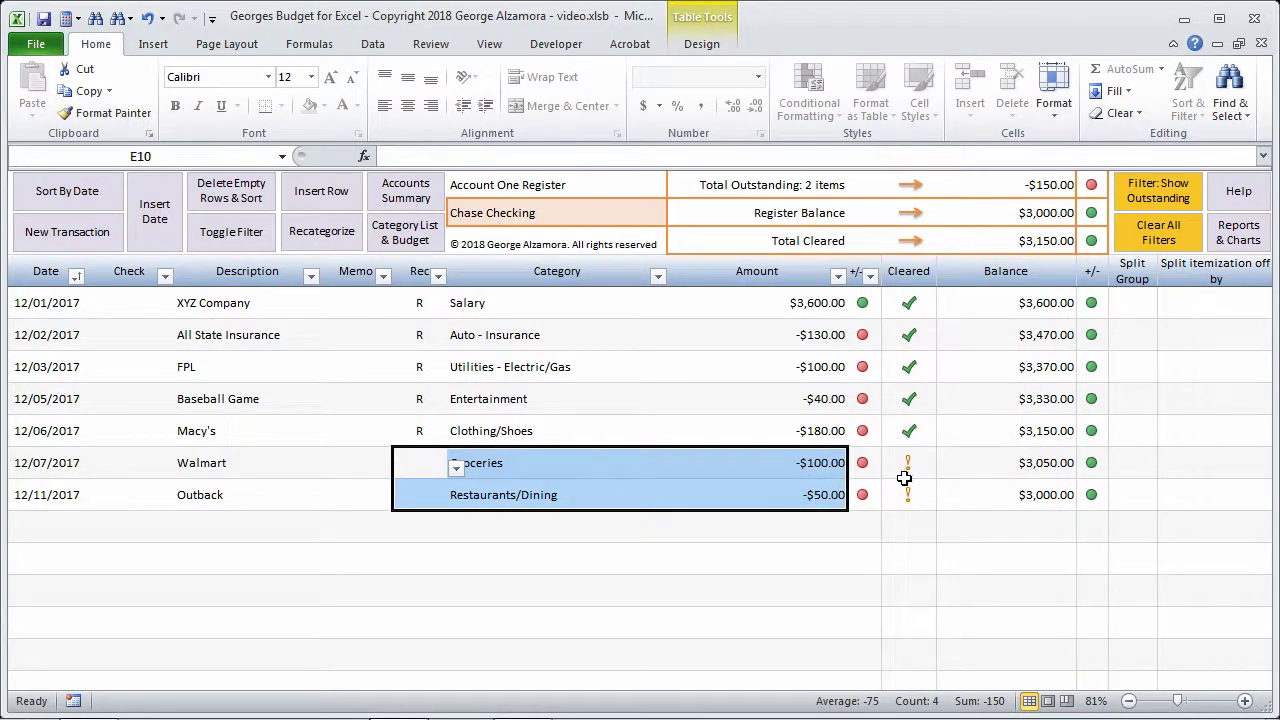
click(456, 468)
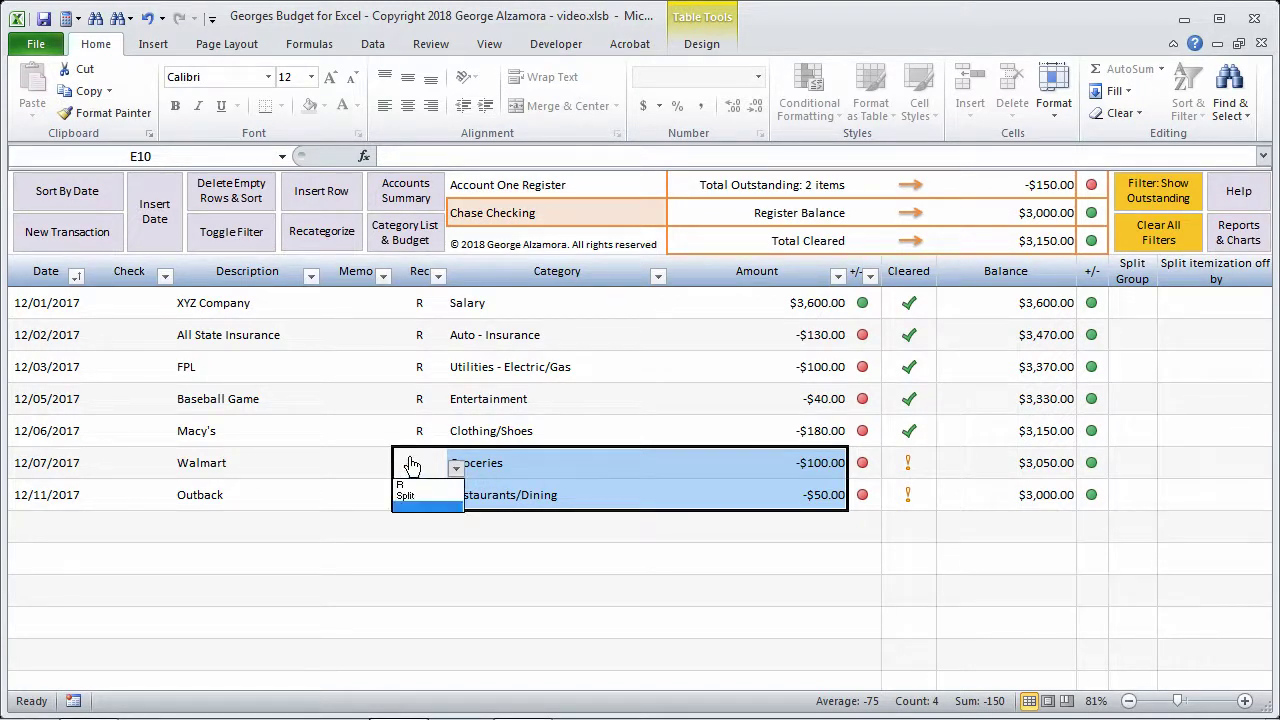
click(452, 467)
click(451, 468)
click(345, 452)
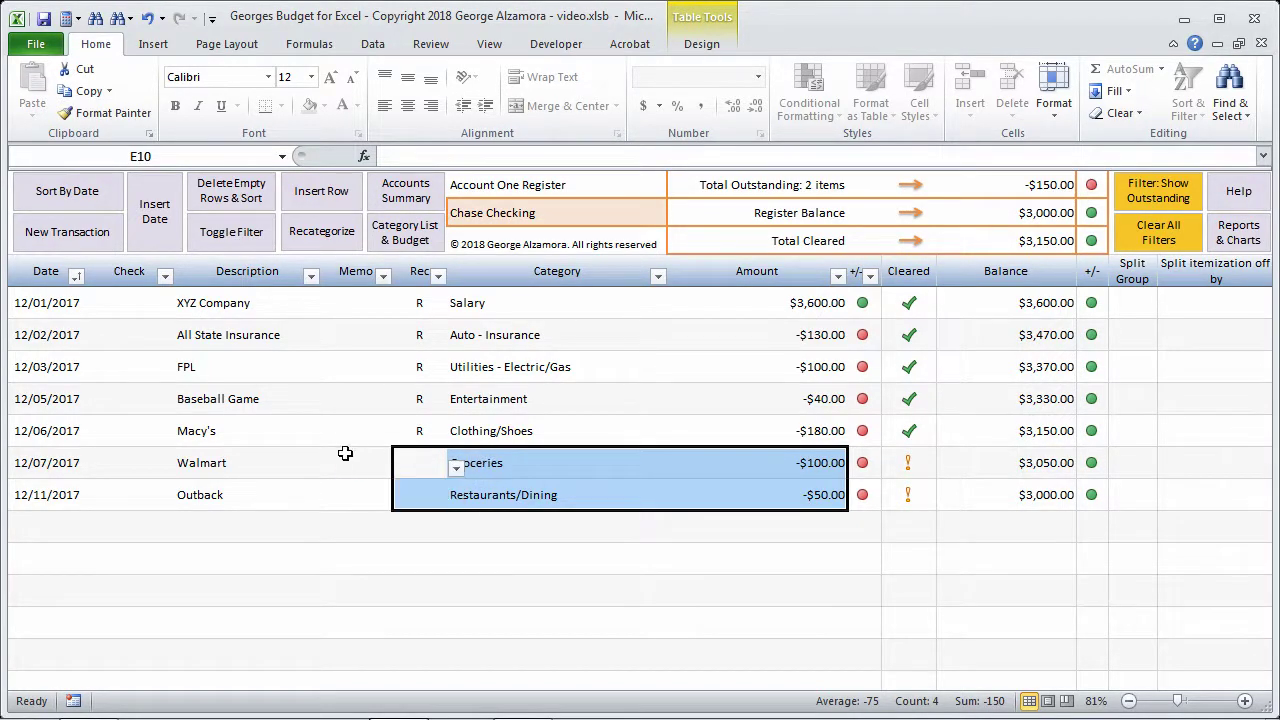
click(347, 453)
click(420, 458)
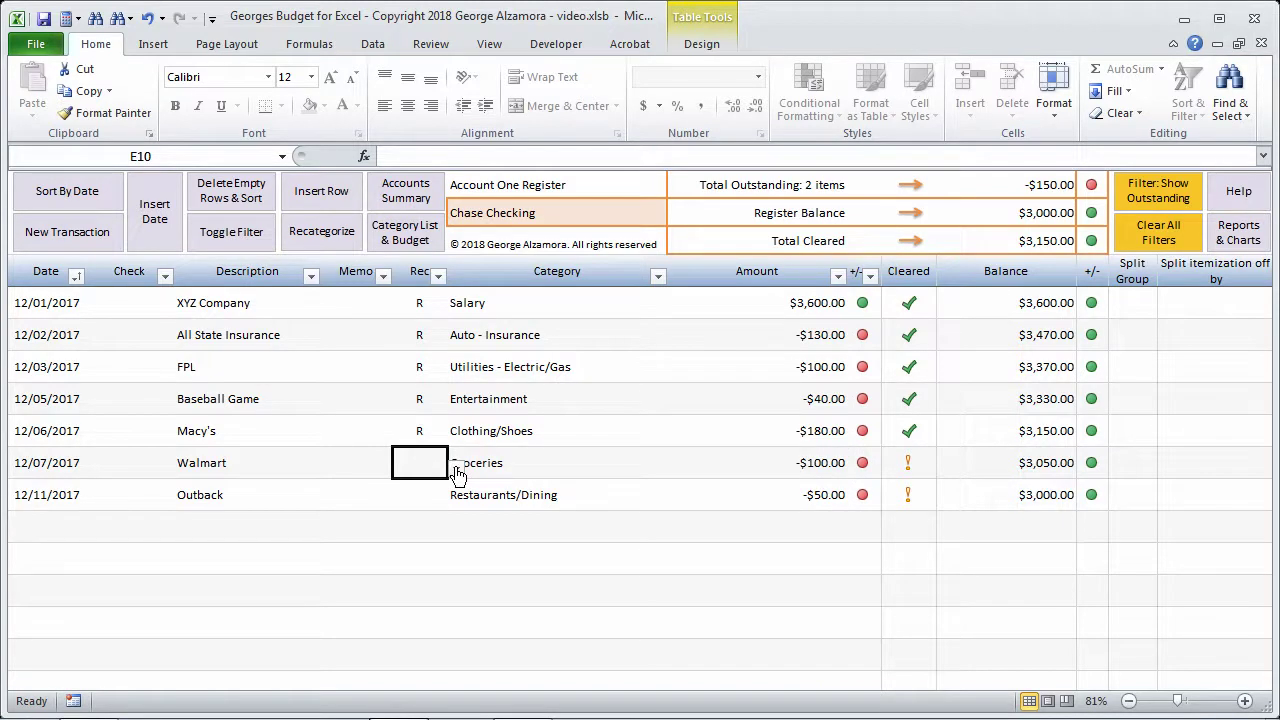
click(456, 468)
click(458, 468)
drag(64, 462, 832, 496)
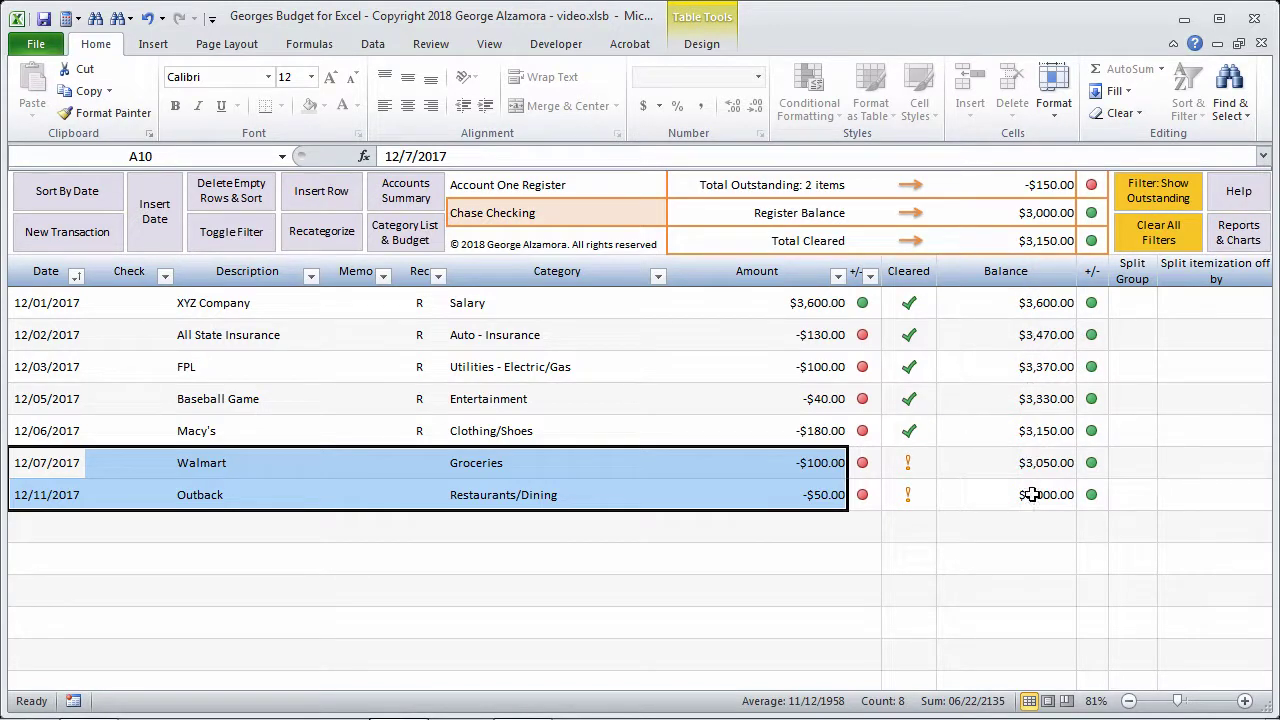
Examine the Chase Checking salary deposit, the expense rows below it, and the cleared transactions from XYZ Company through Macy's
click(810, 505)
click(808, 528)
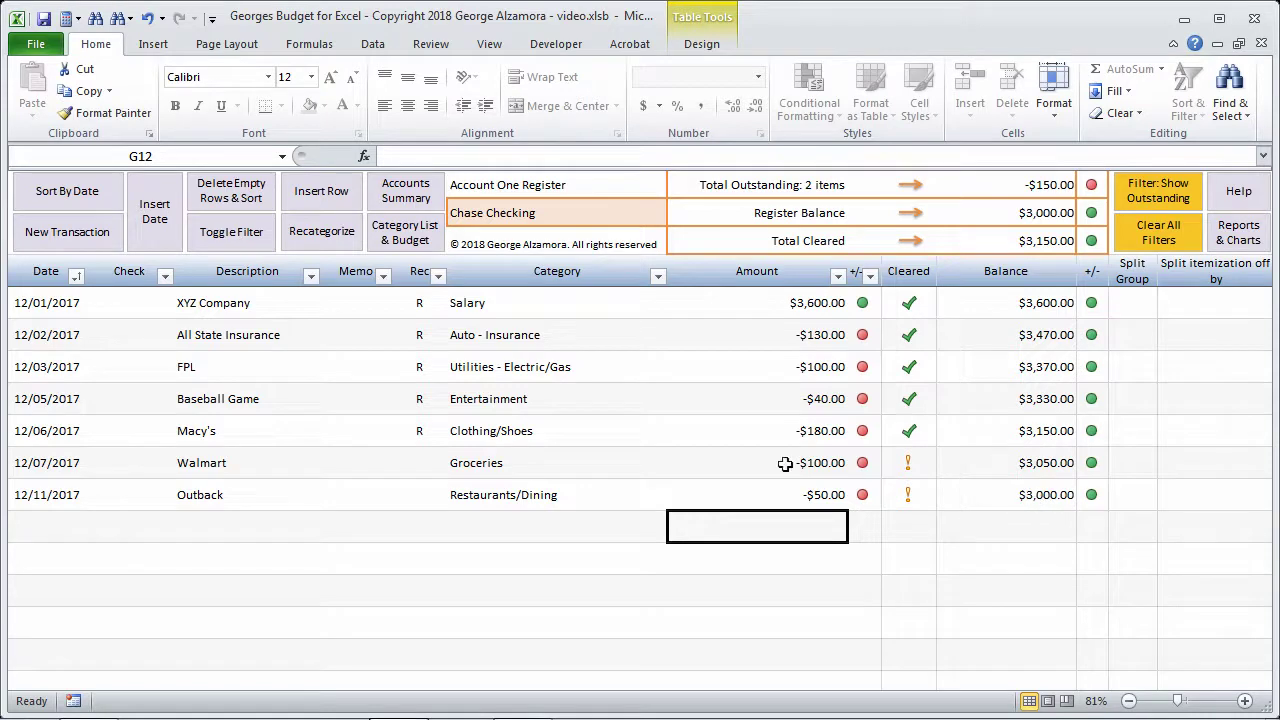
click(48, 303)
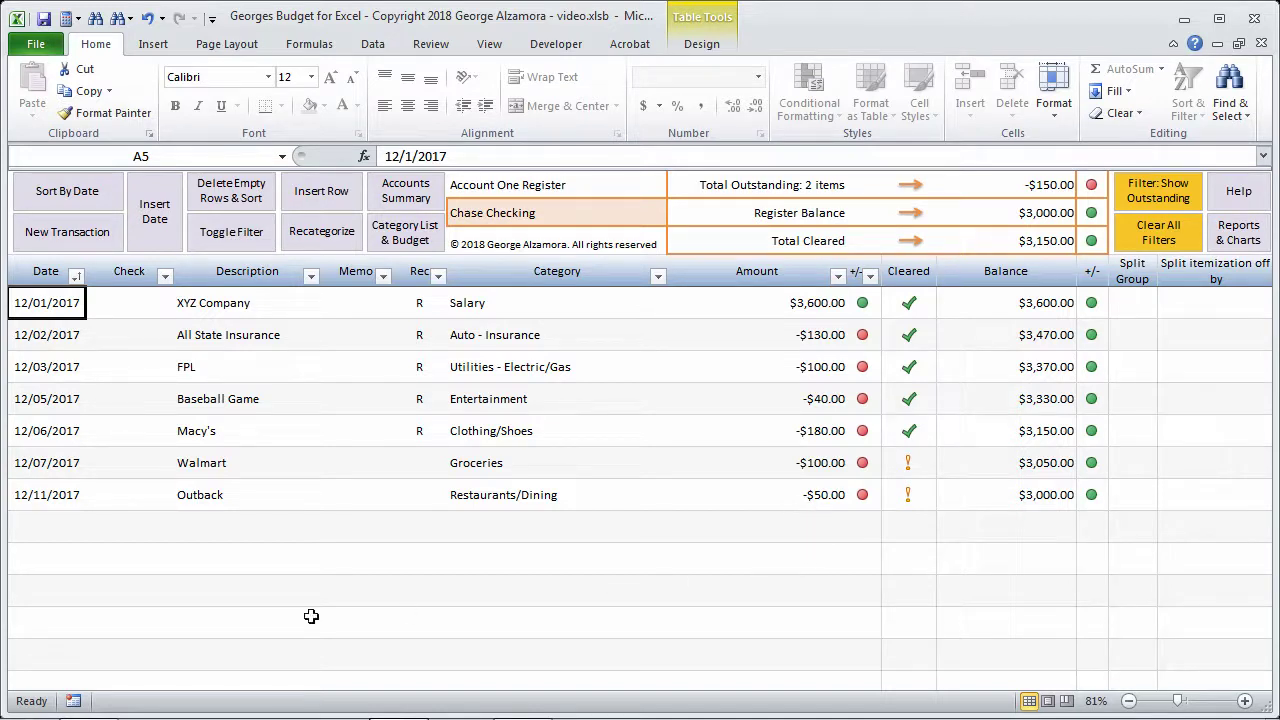
click(64, 231)
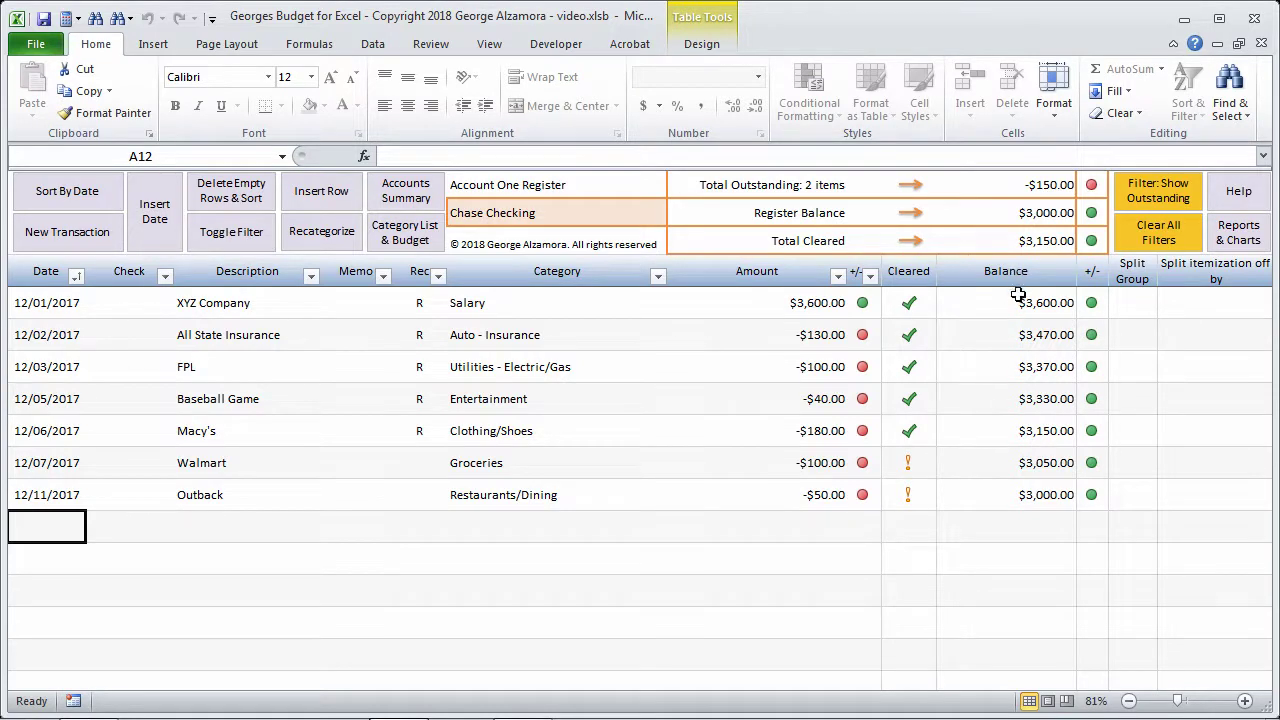
click(802, 304)
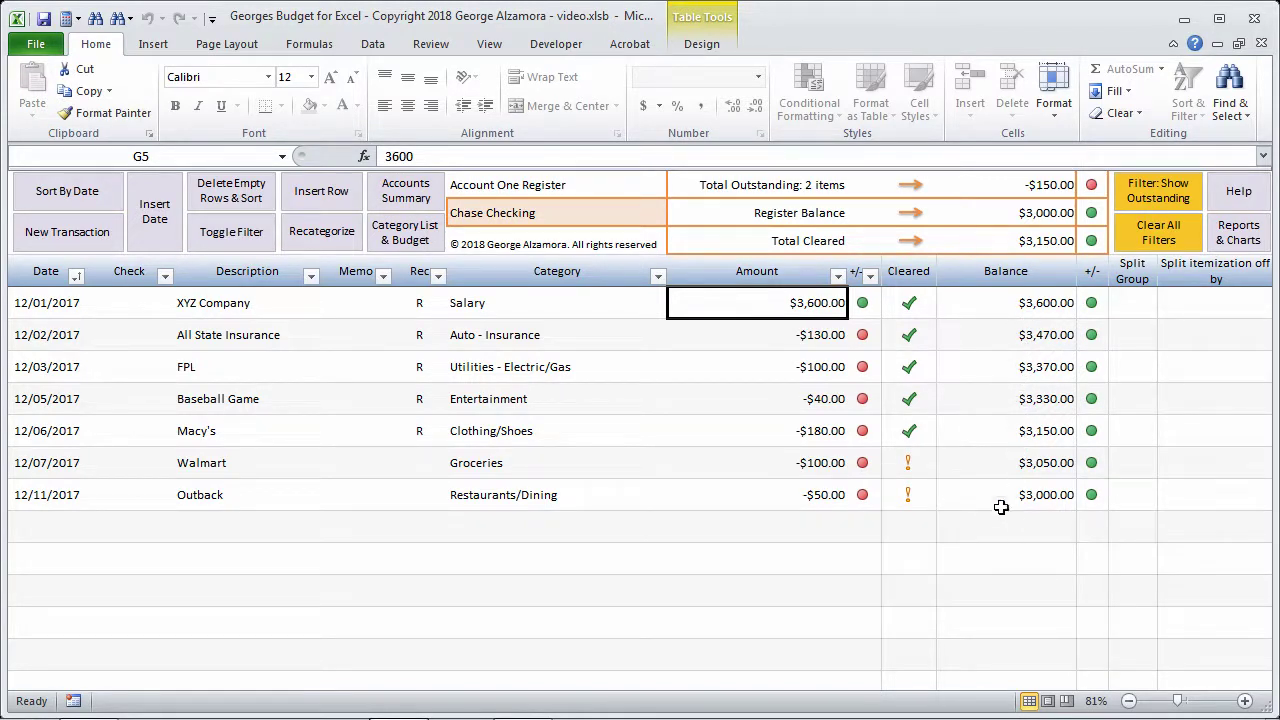
drag(806, 333, 92, 492)
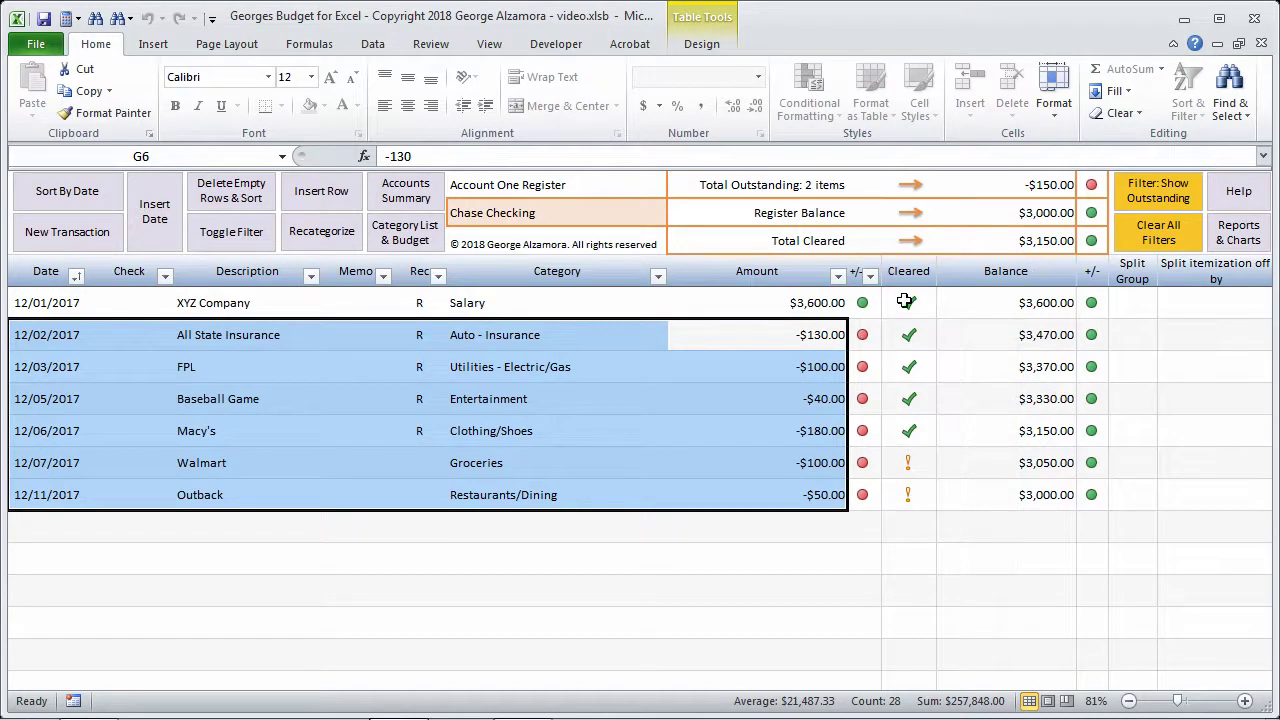
drag(822, 430, 85, 306)
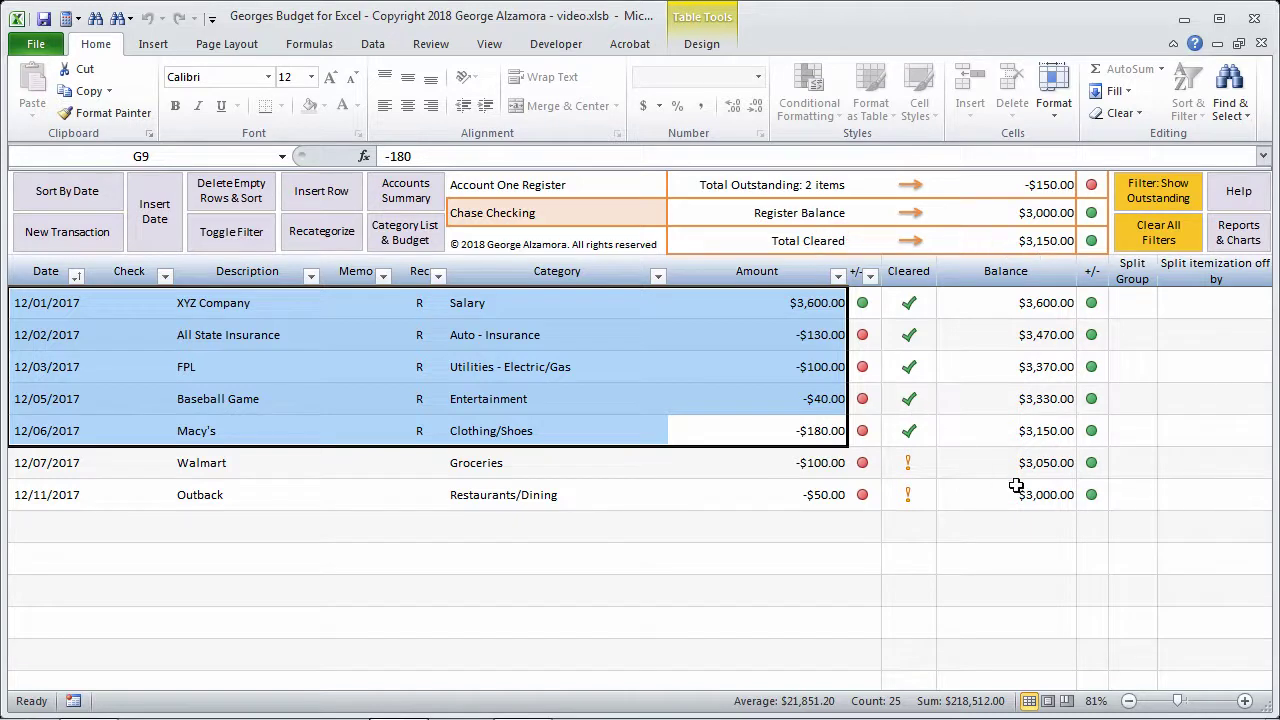
Highlight the outstanding Walmart and Outback transactions and compare them with the running balance at the cleared Macy's transaction
click(806, 498)
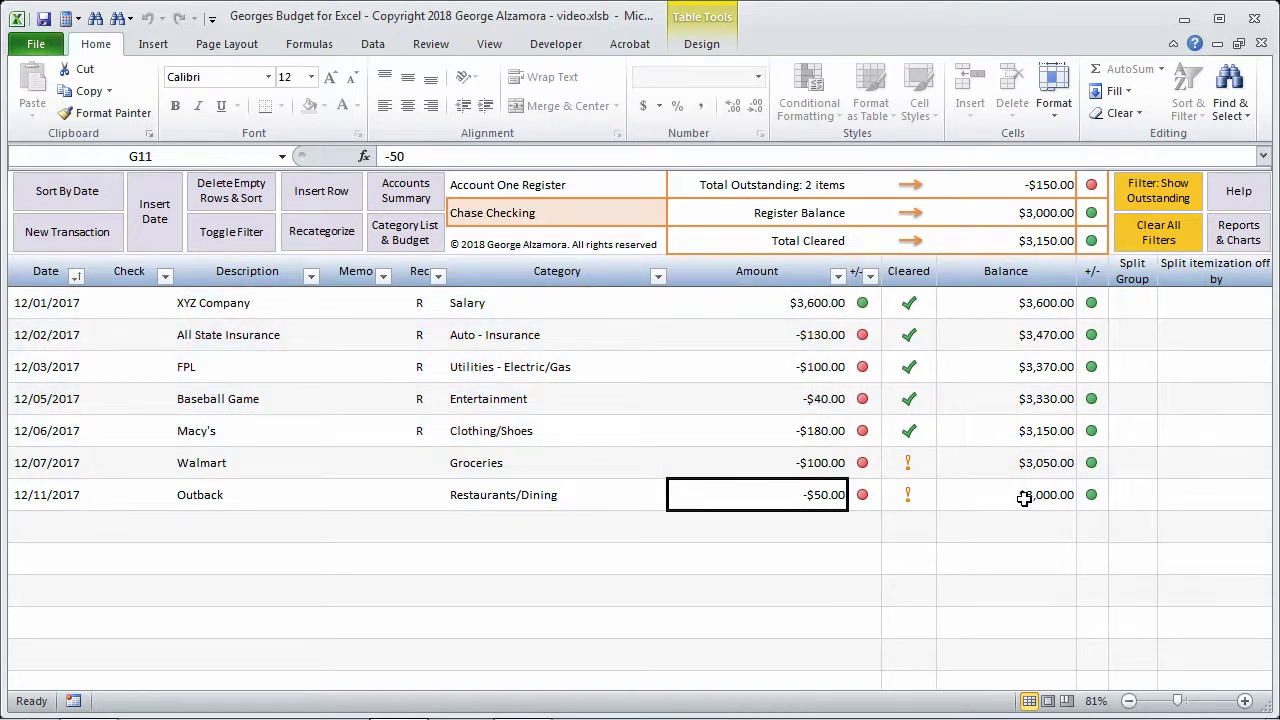
drag(69, 462, 786, 492)
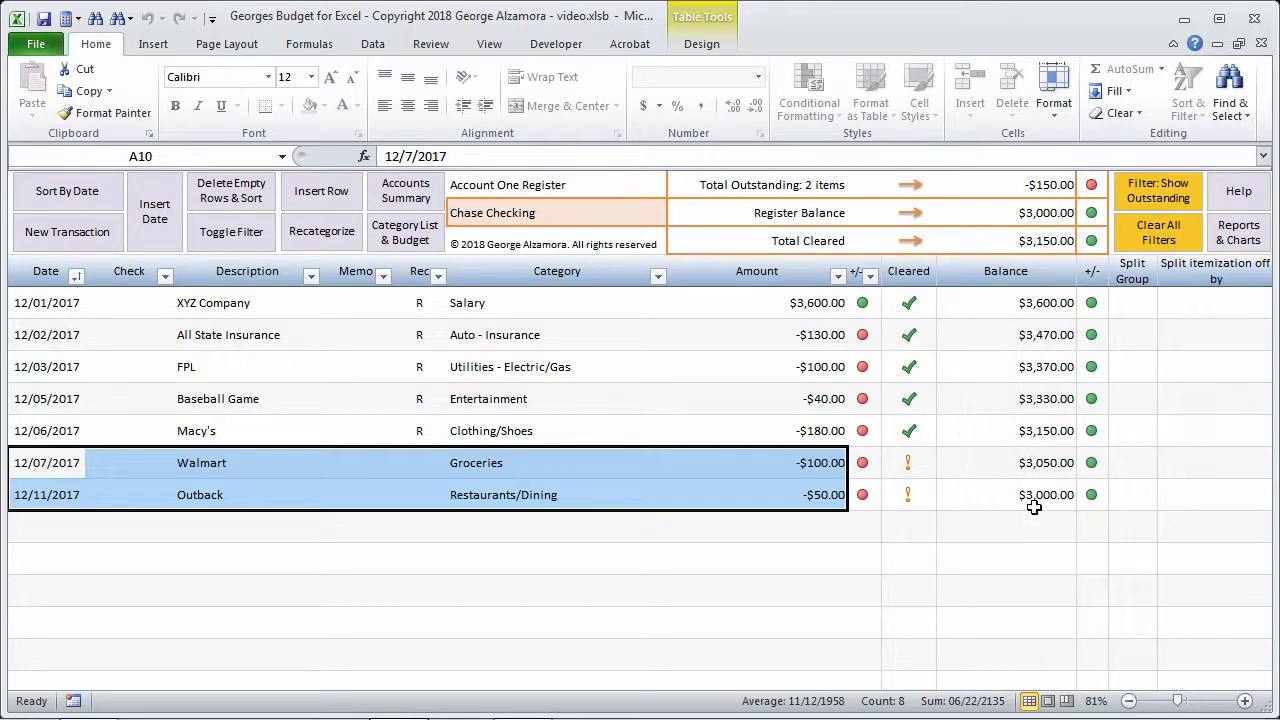
click(752, 500)
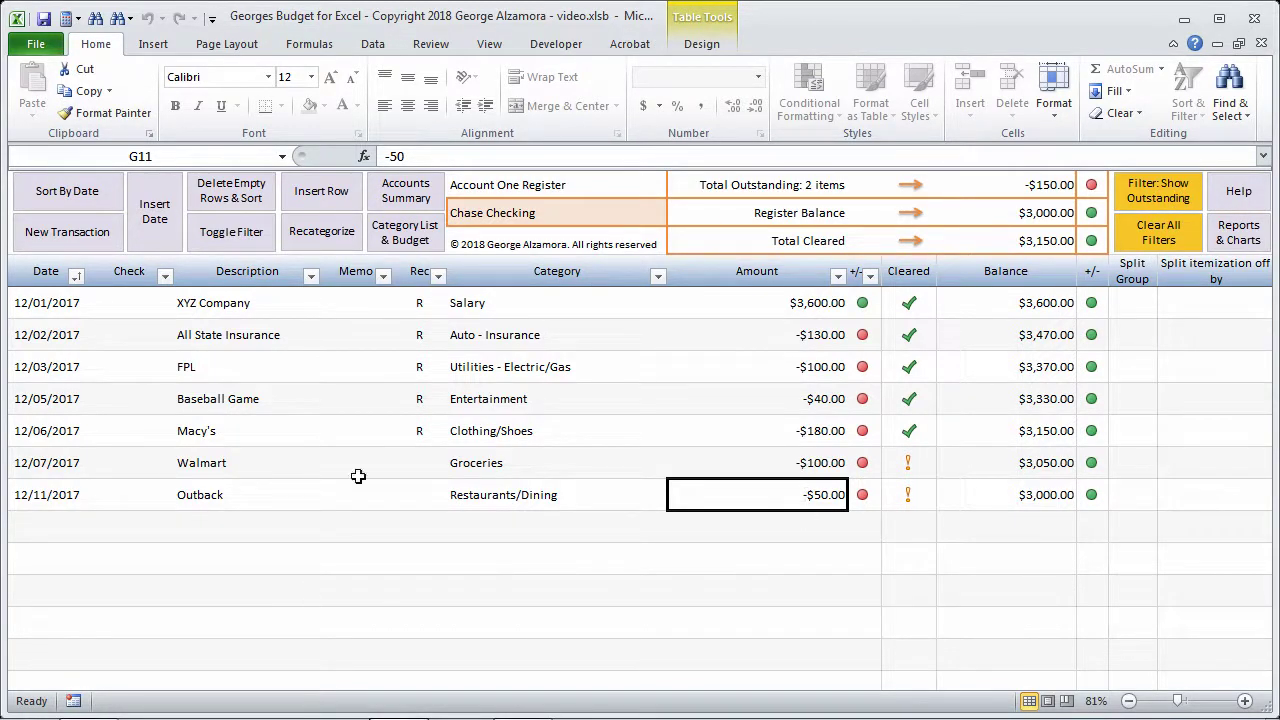
drag(72, 458, 830, 490)
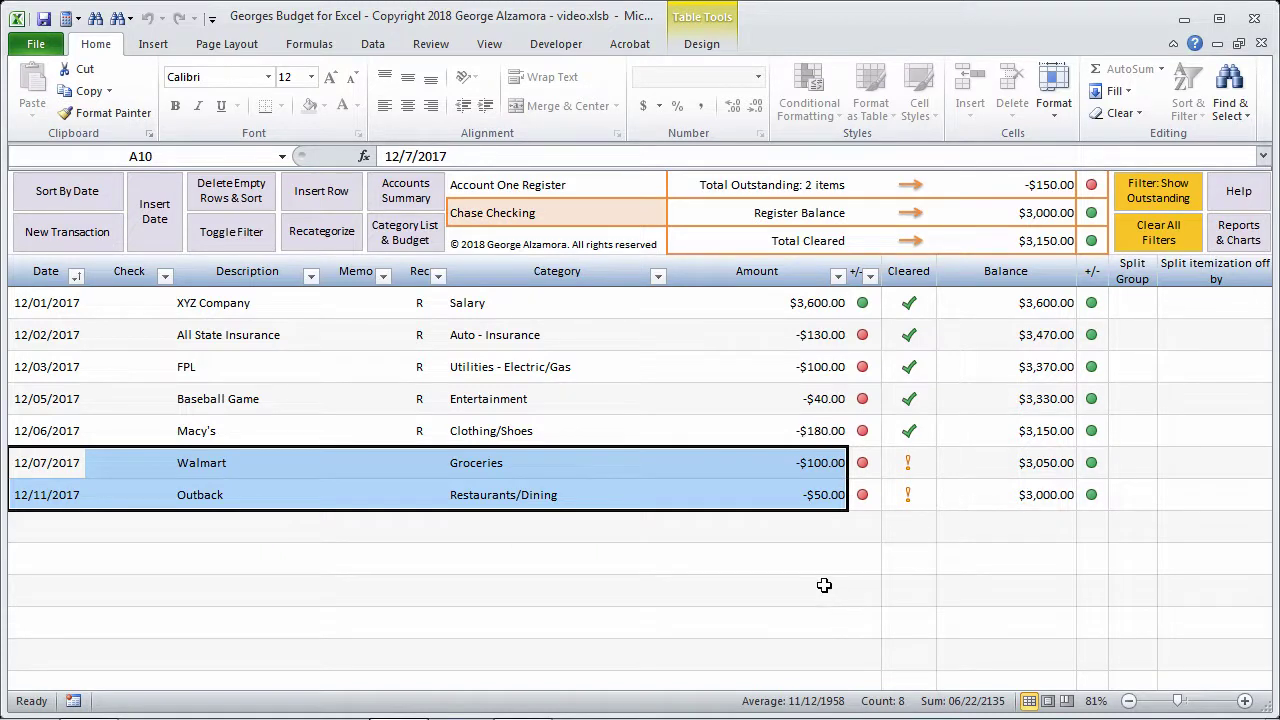
click(798, 433)
click(806, 500)
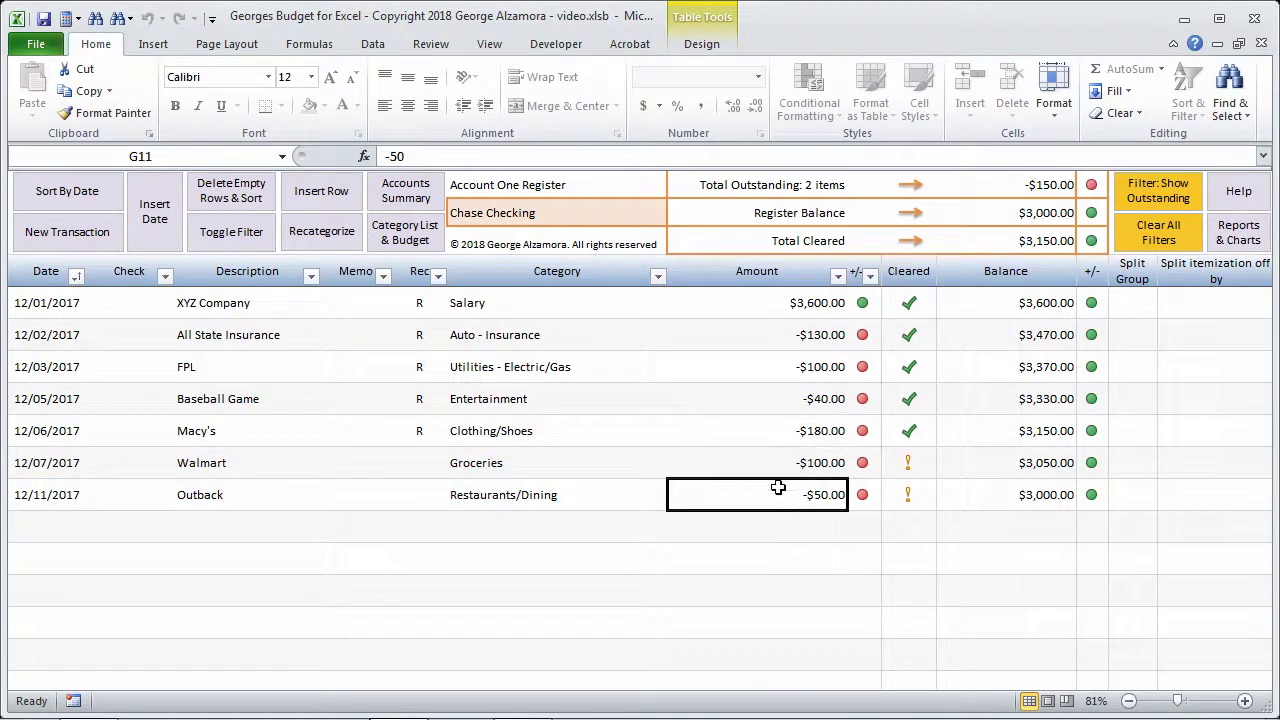
click(772, 426)
scroll(746, 543, down, 2)
scroll(771, 563, up, 2)
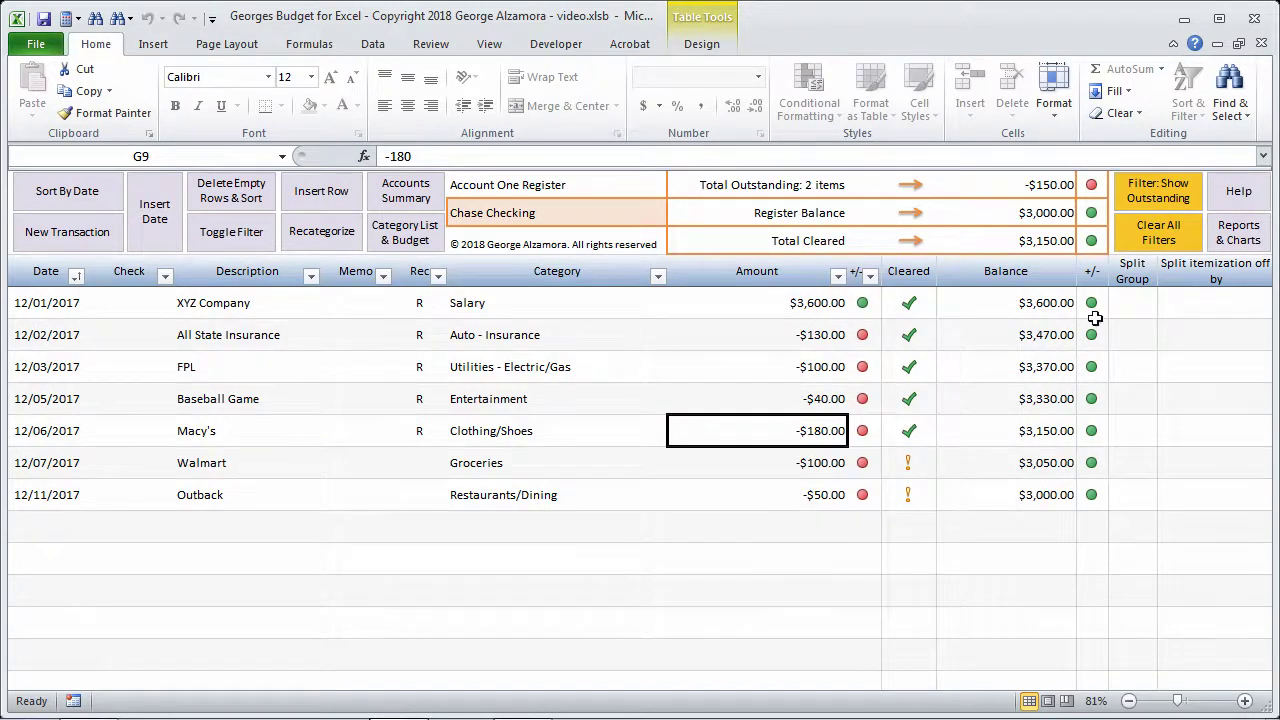
Filter the register to outstanding transactions, examine the Walmart and Outback amounts against the visible-rows total, and clear the filter
click(1172, 185)
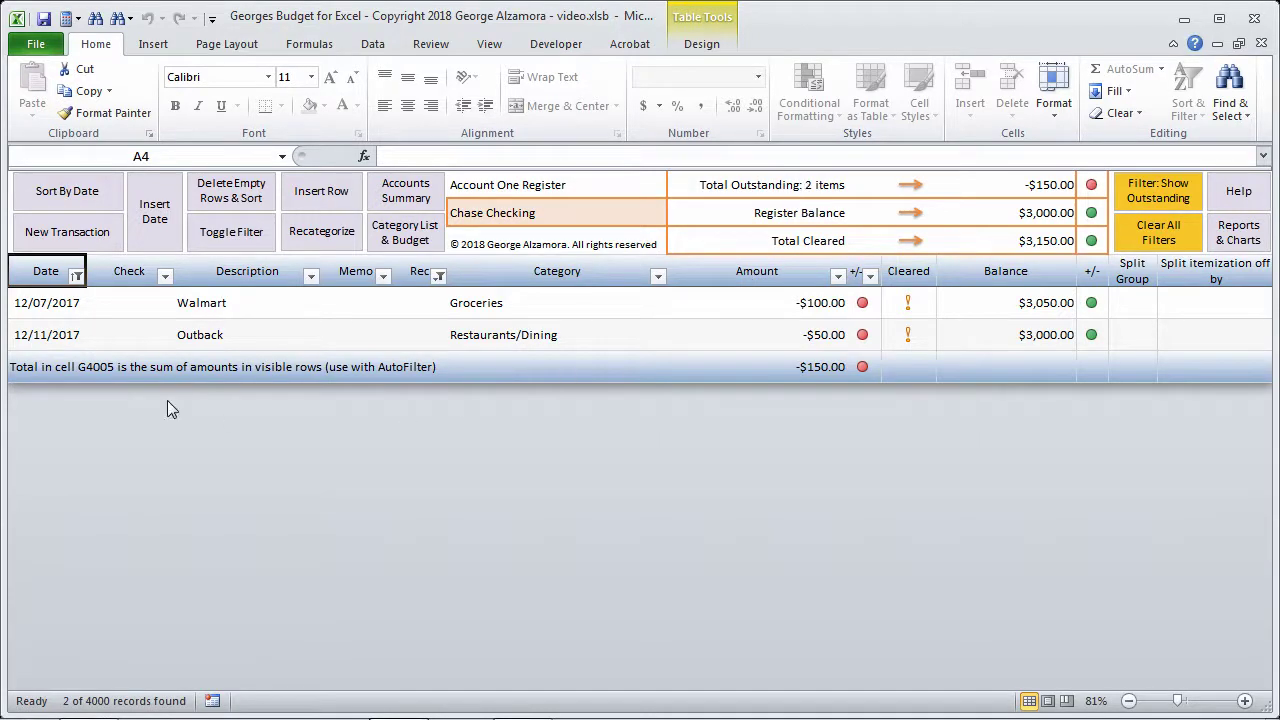
drag(47, 303, 790, 336)
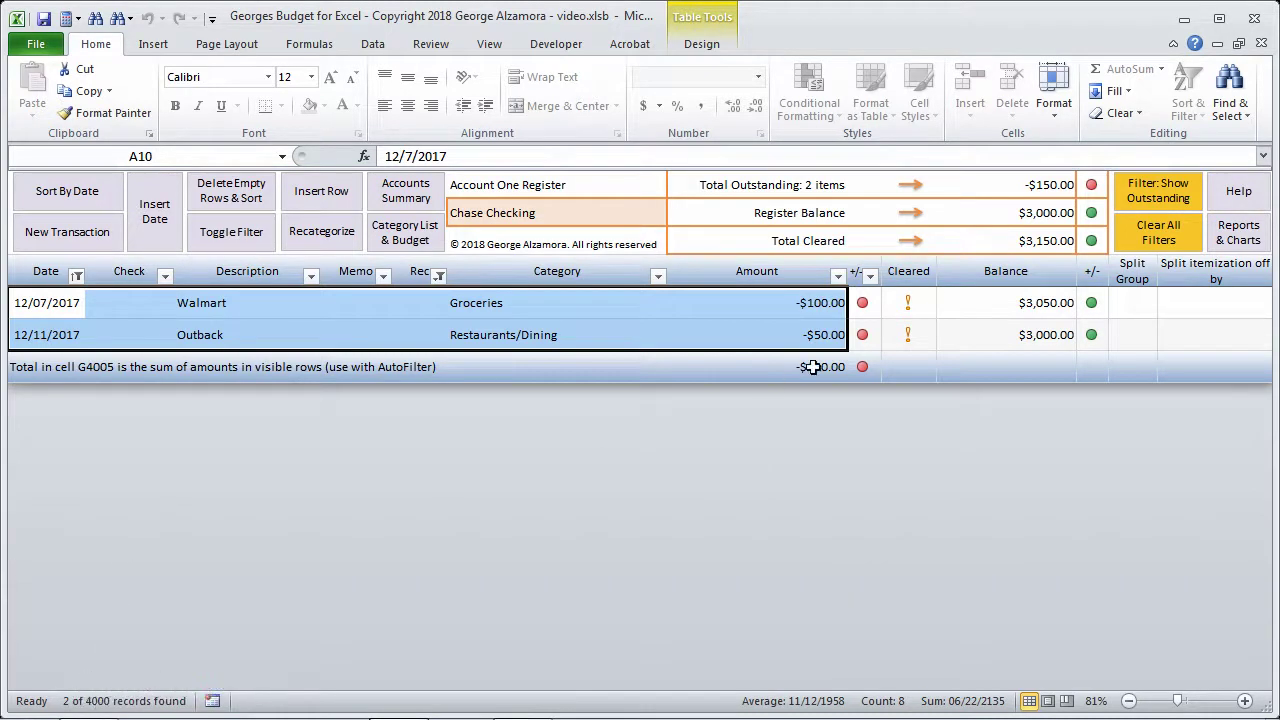
click(794, 306)
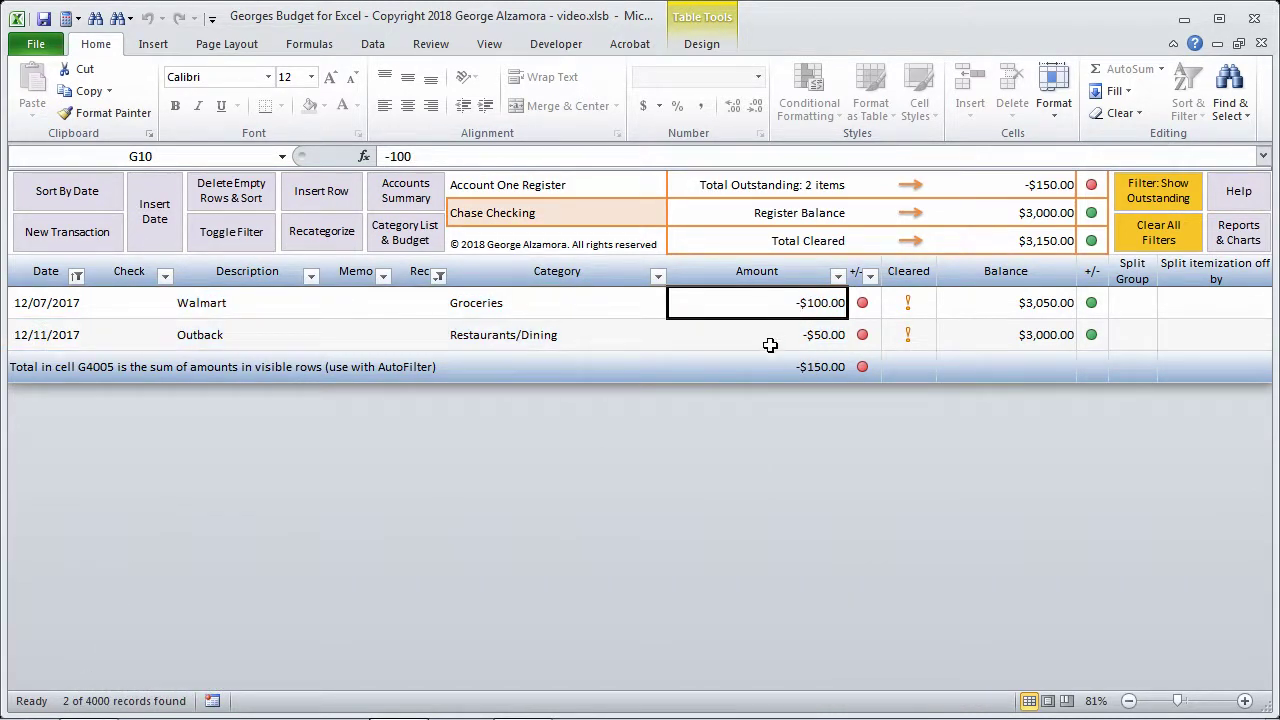
click(788, 346)
click(787, 304)
click(781, 333)
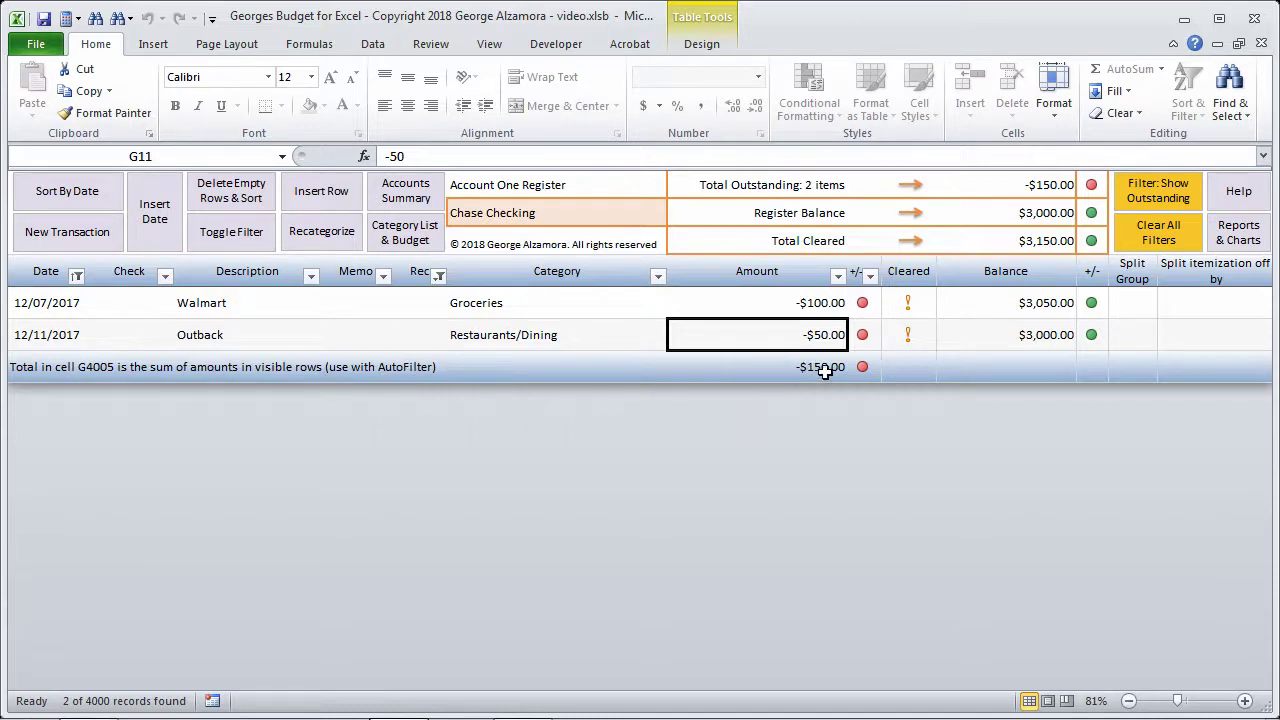
drag(826, 304, 783, 325)
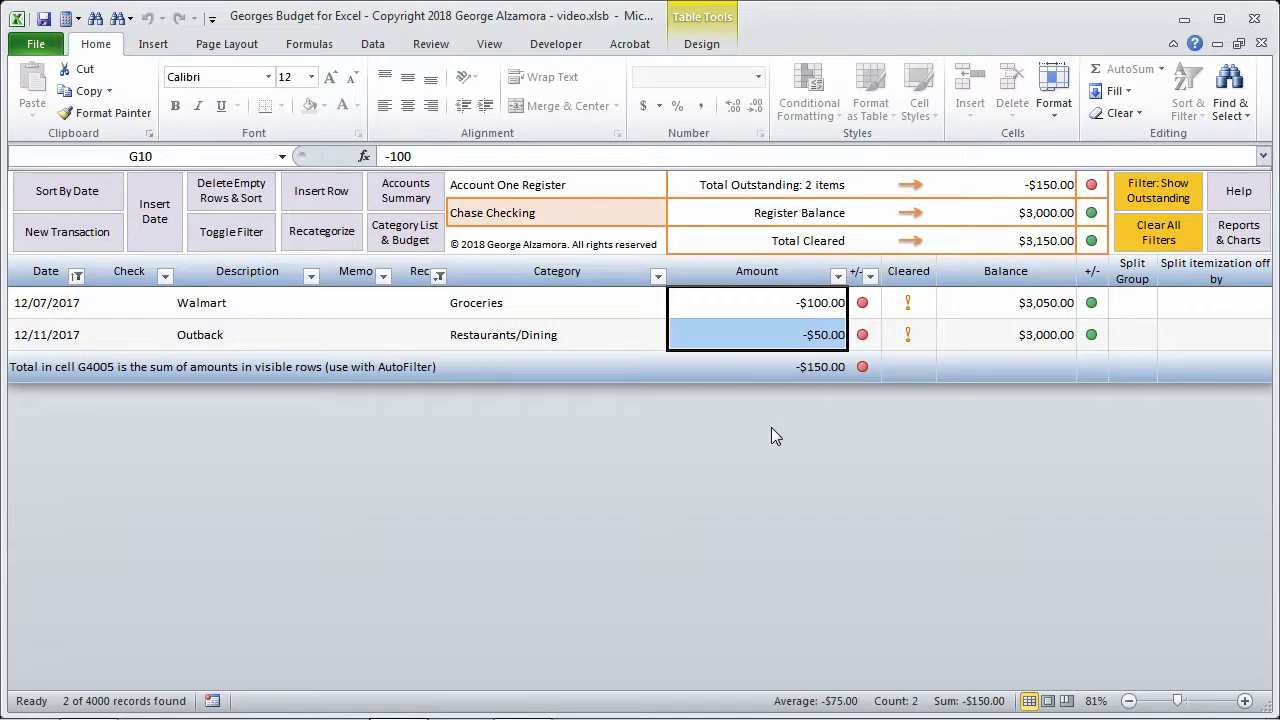
click(805, 334)
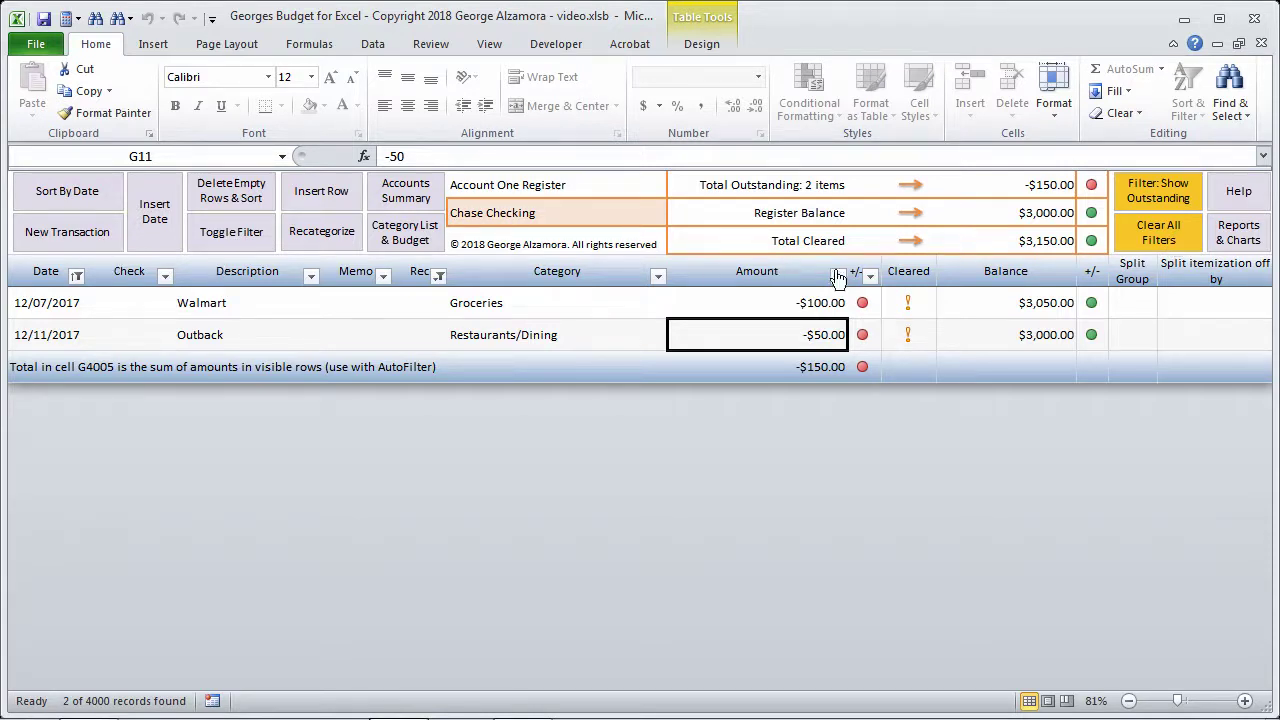
click(1163, 236)
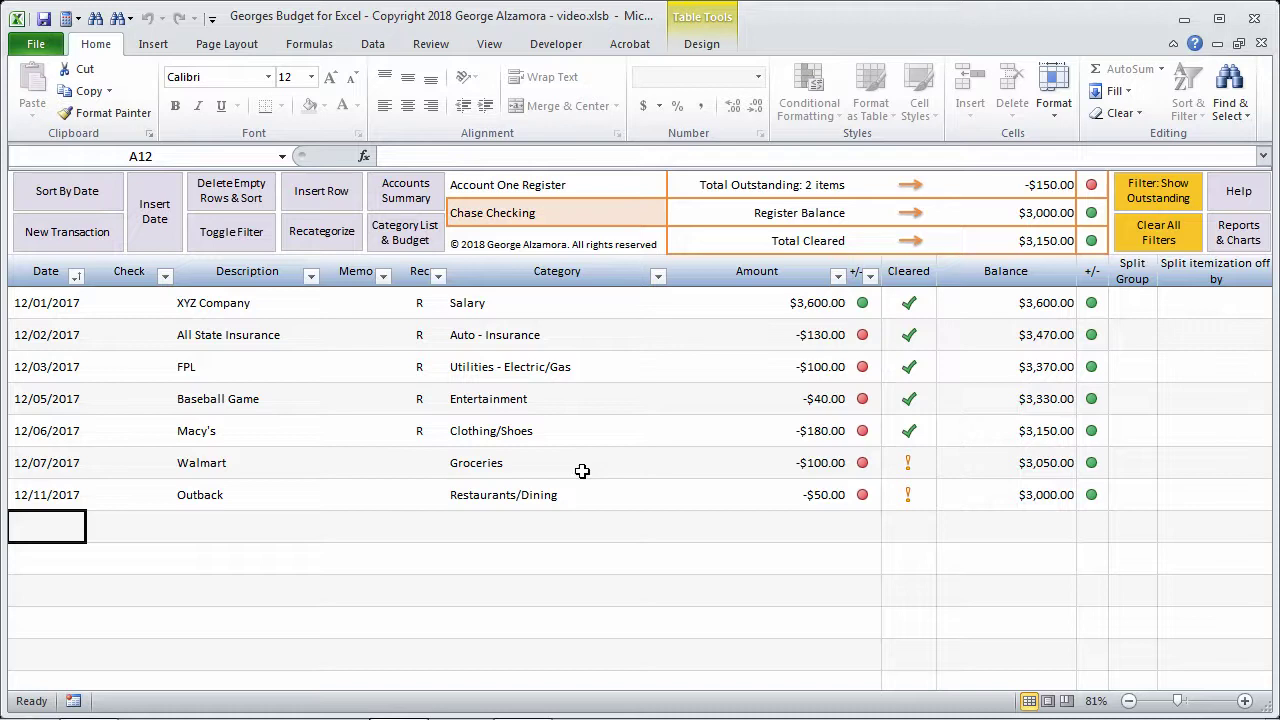
Mark the 12/07/2017 Walmart transaction as reconciled by setting its Rec value to R
click(425, 465)
click(457, 468)
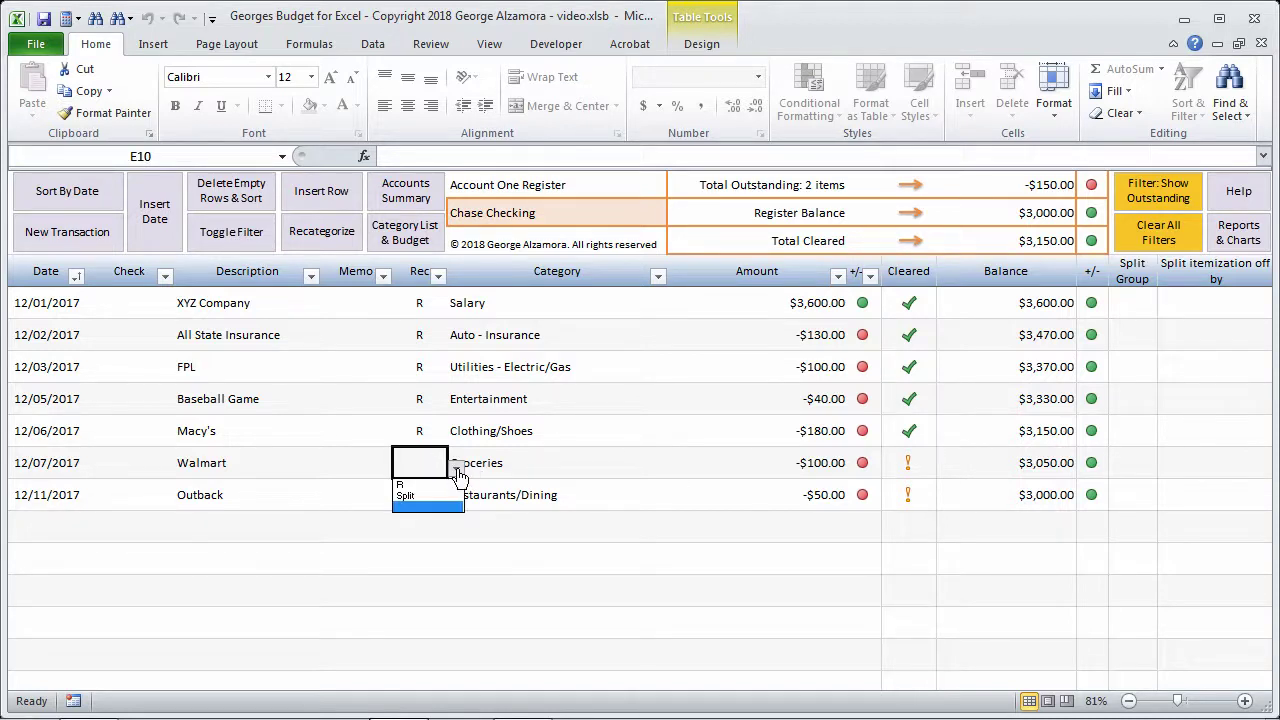
key(Escape)
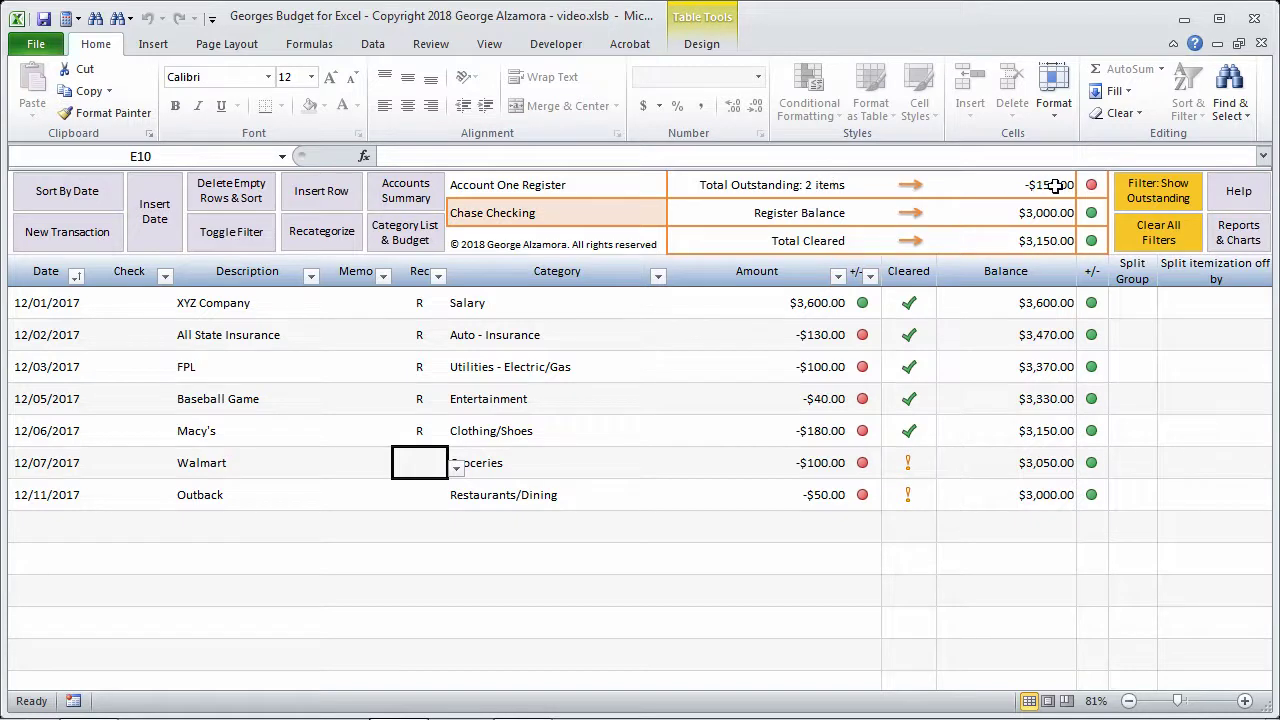
click(457, 468)
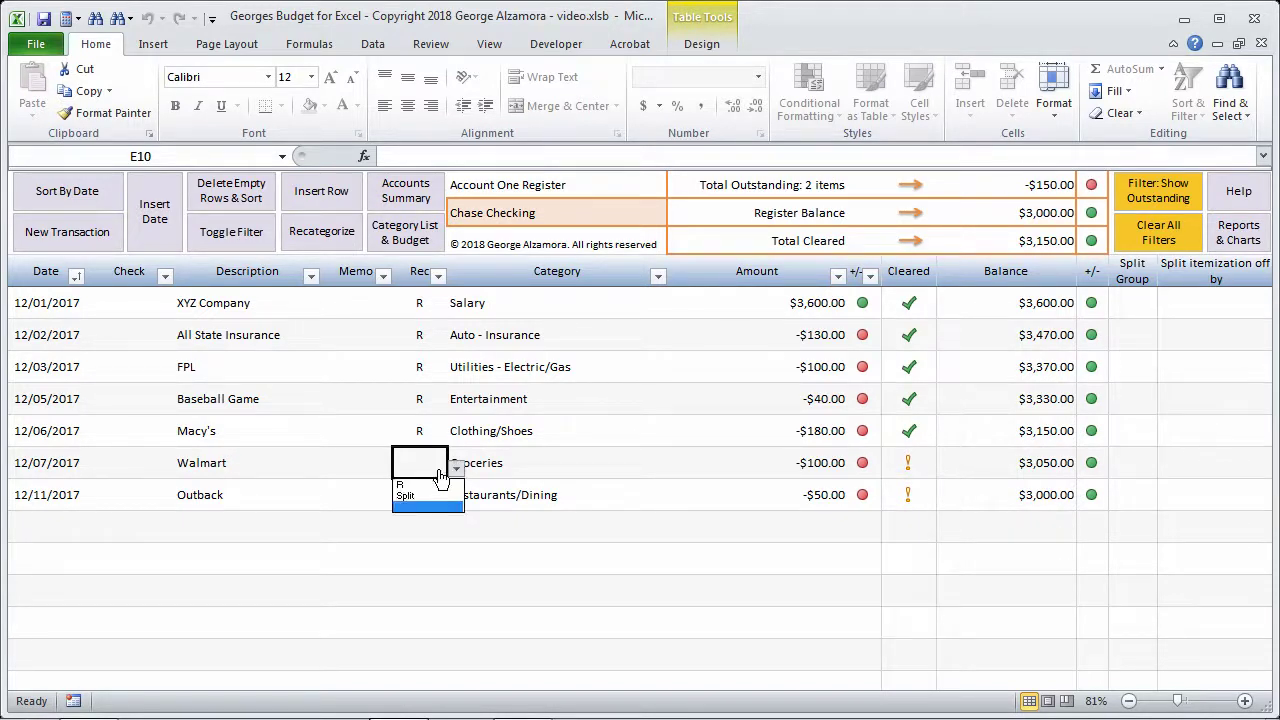
click(430, 486)
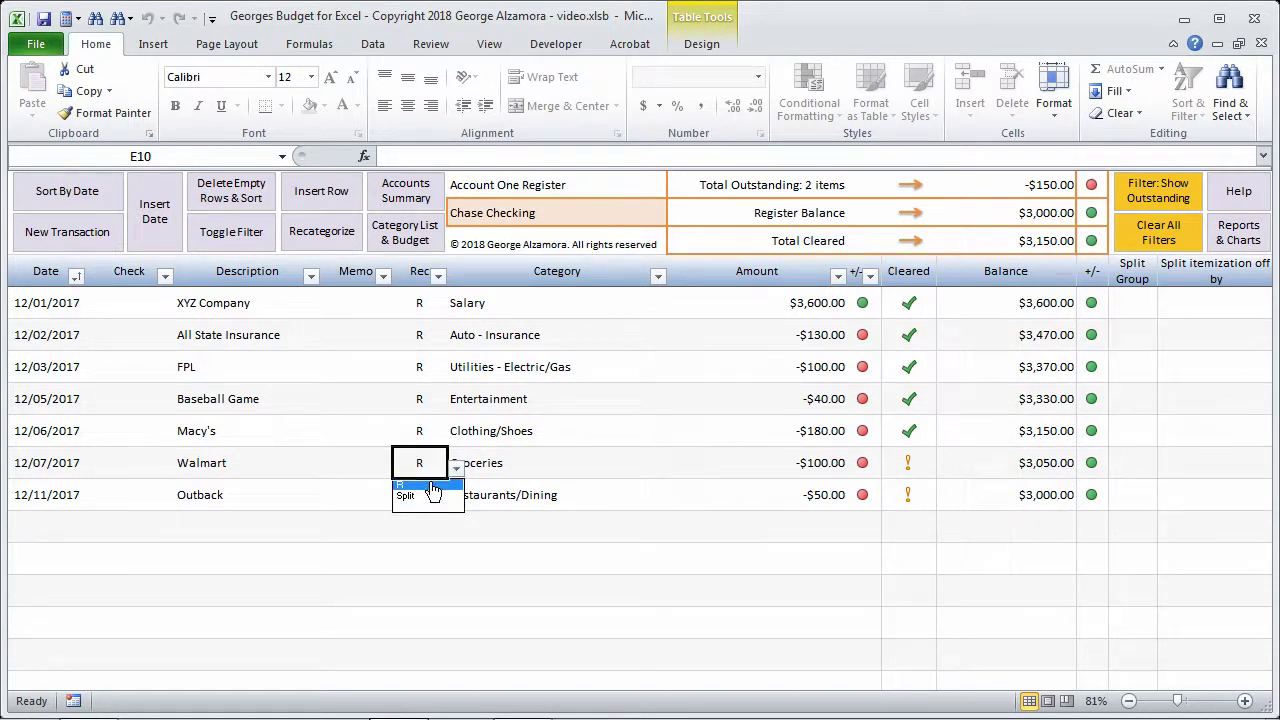
click(818, 466)
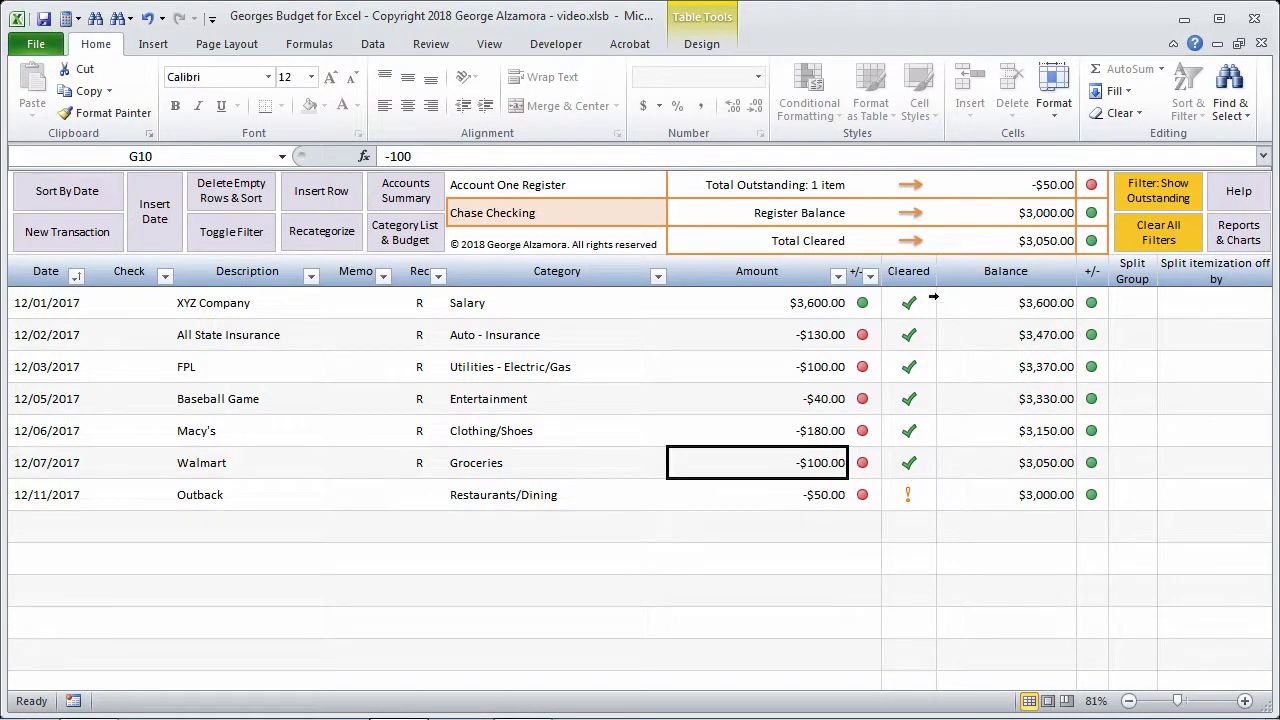
Check which transactions are still outstanding with the outstanding filter, then show all register rows again
click(815, 495)
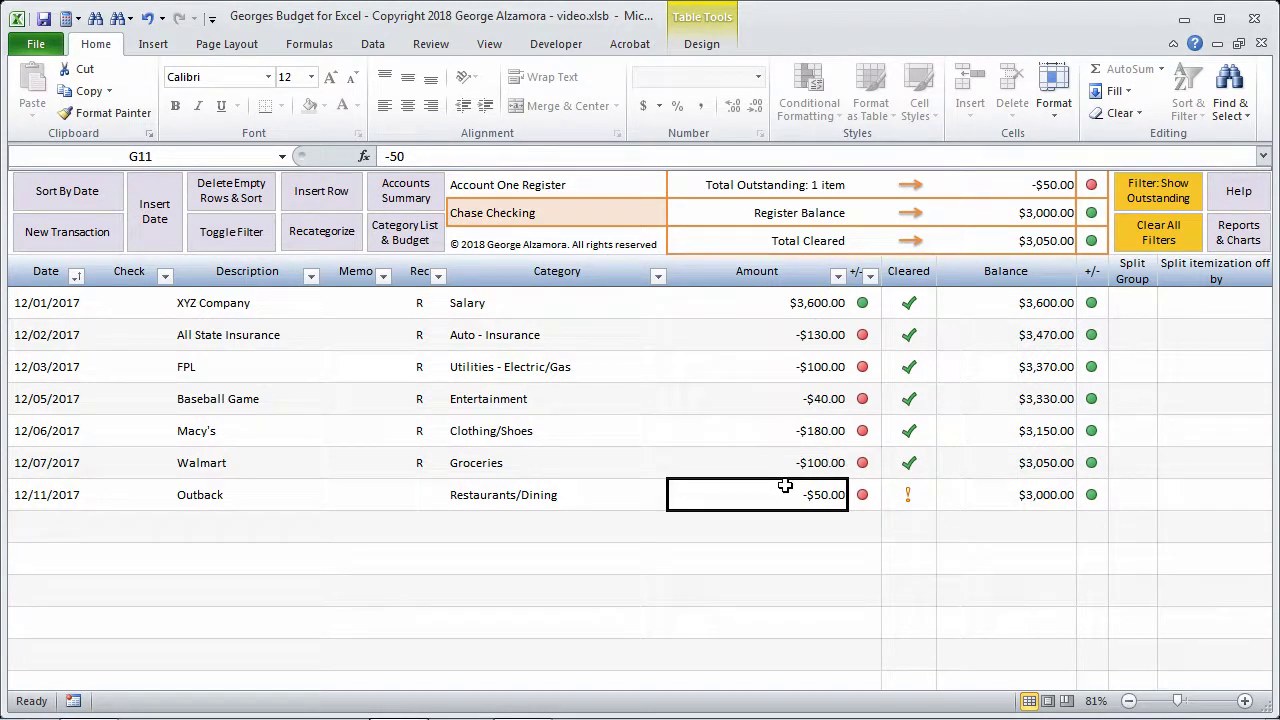
click(1177, 193)
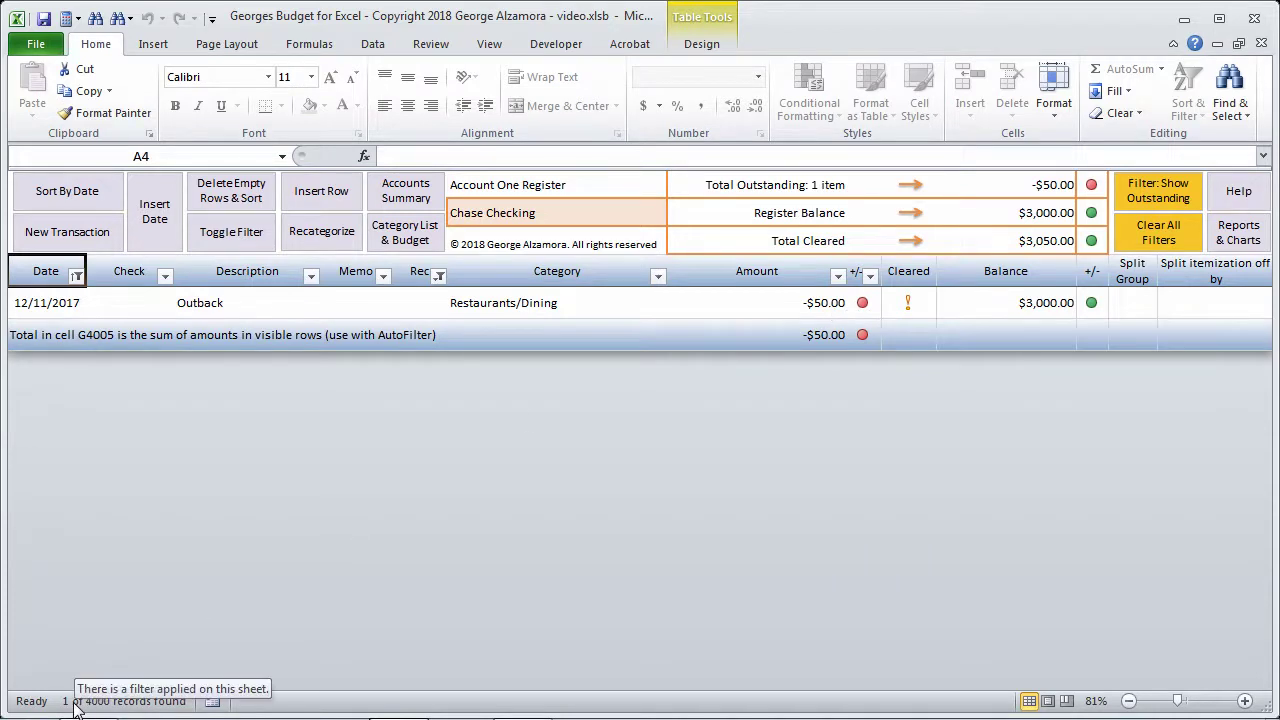
click(1176, 238)
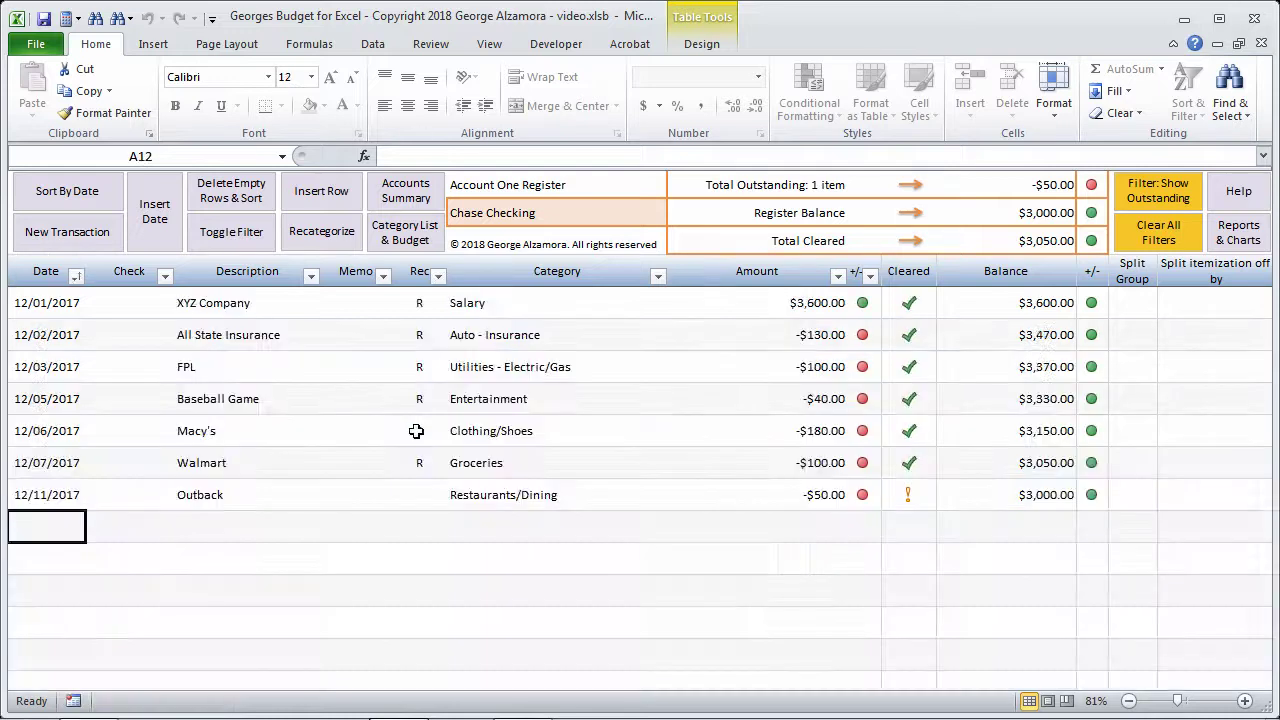
Mark the 12/11/2017 Outback transaction as reconciled by setting its Rec value to R
click(419, 495)
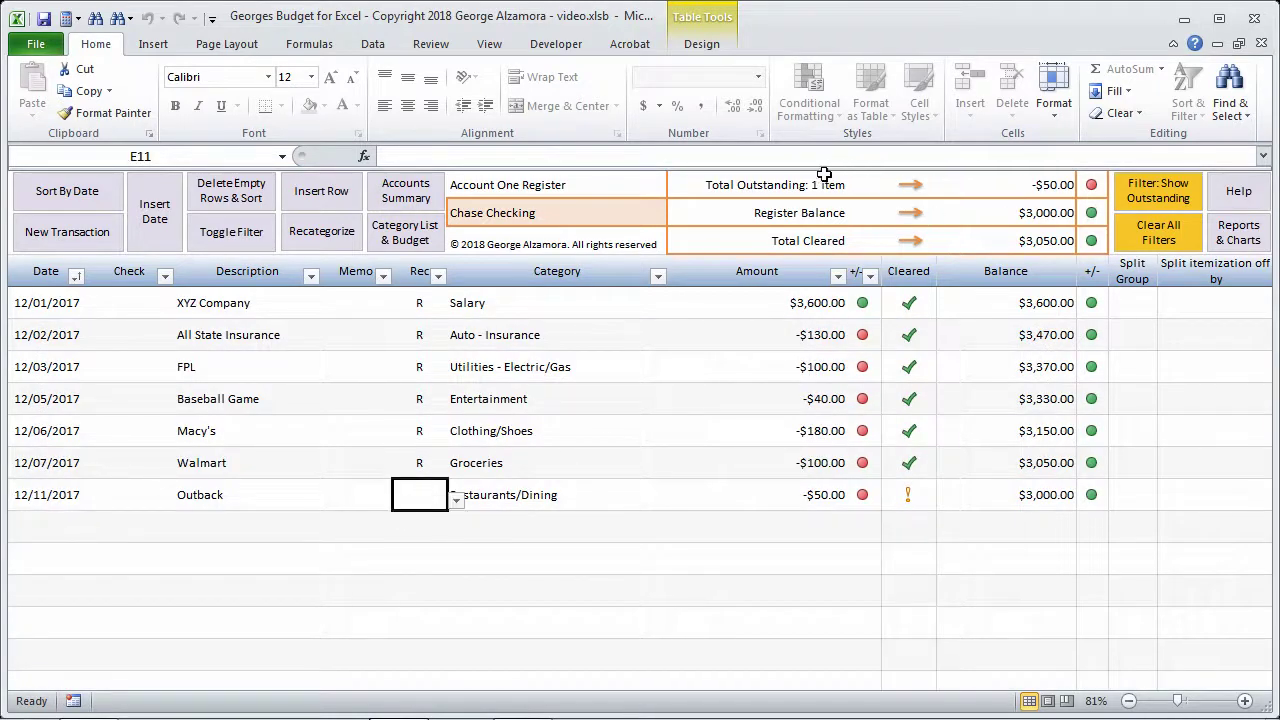
click(456, 499)
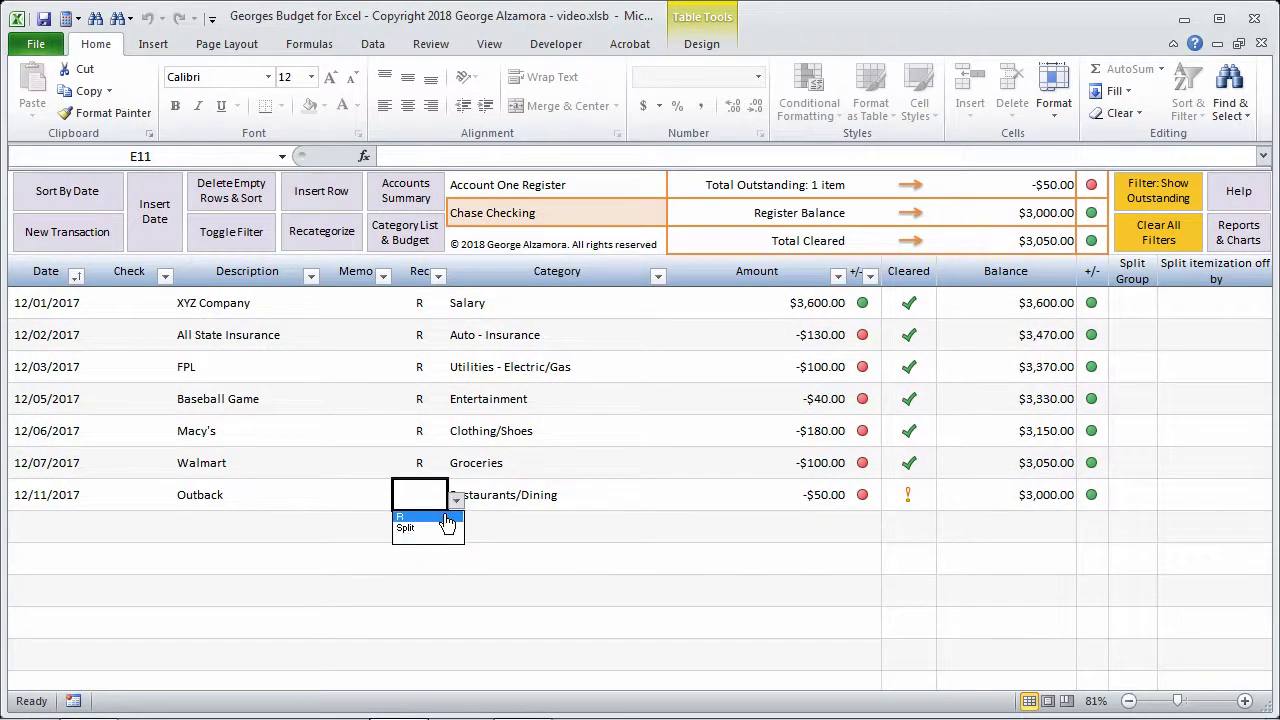
click(446, 518)
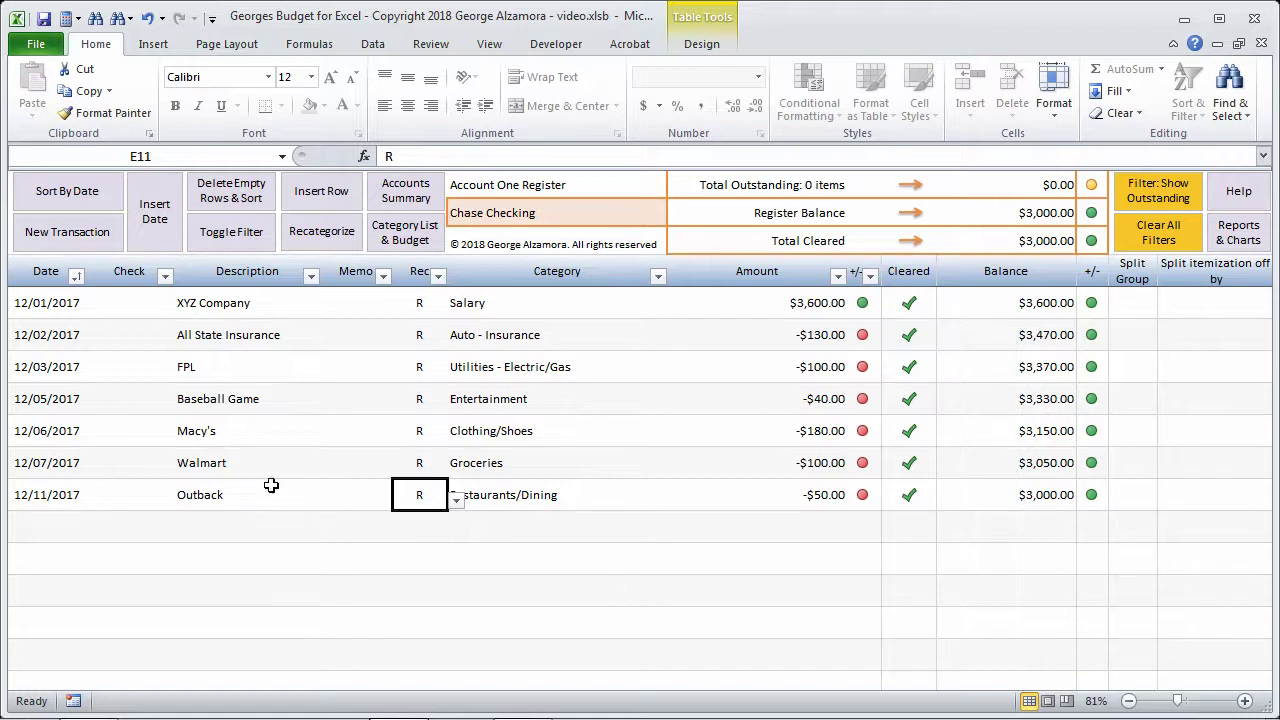
click(70, 524)
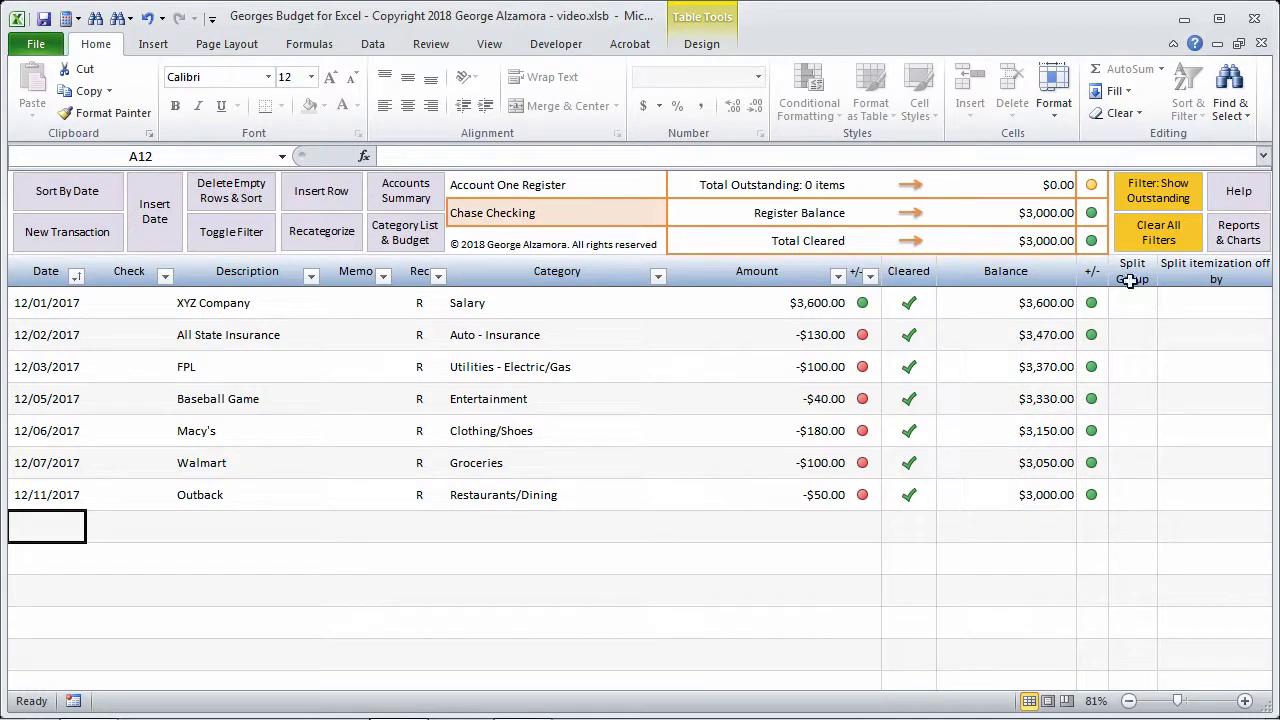
View the Accounts Summary, the Chase Checking register and the Category List & Budget sheet, and return to the Accounts Summary
click(430, 196)
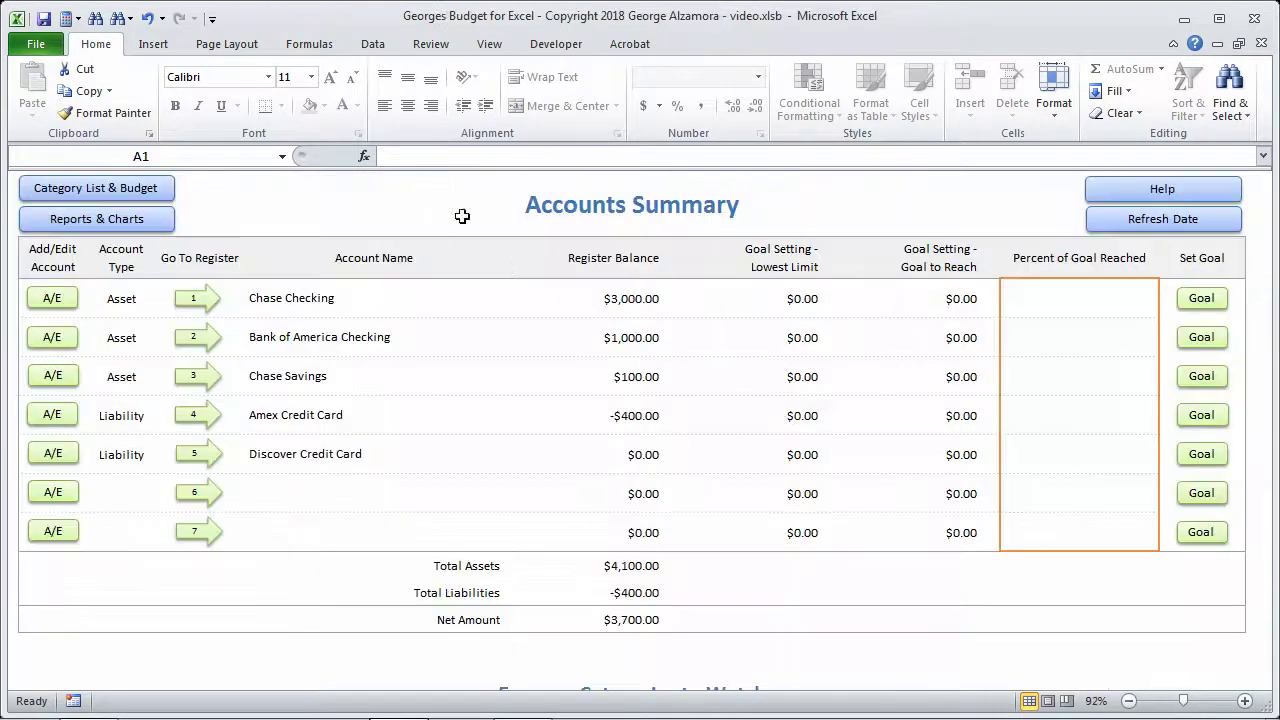
click(198, 300)
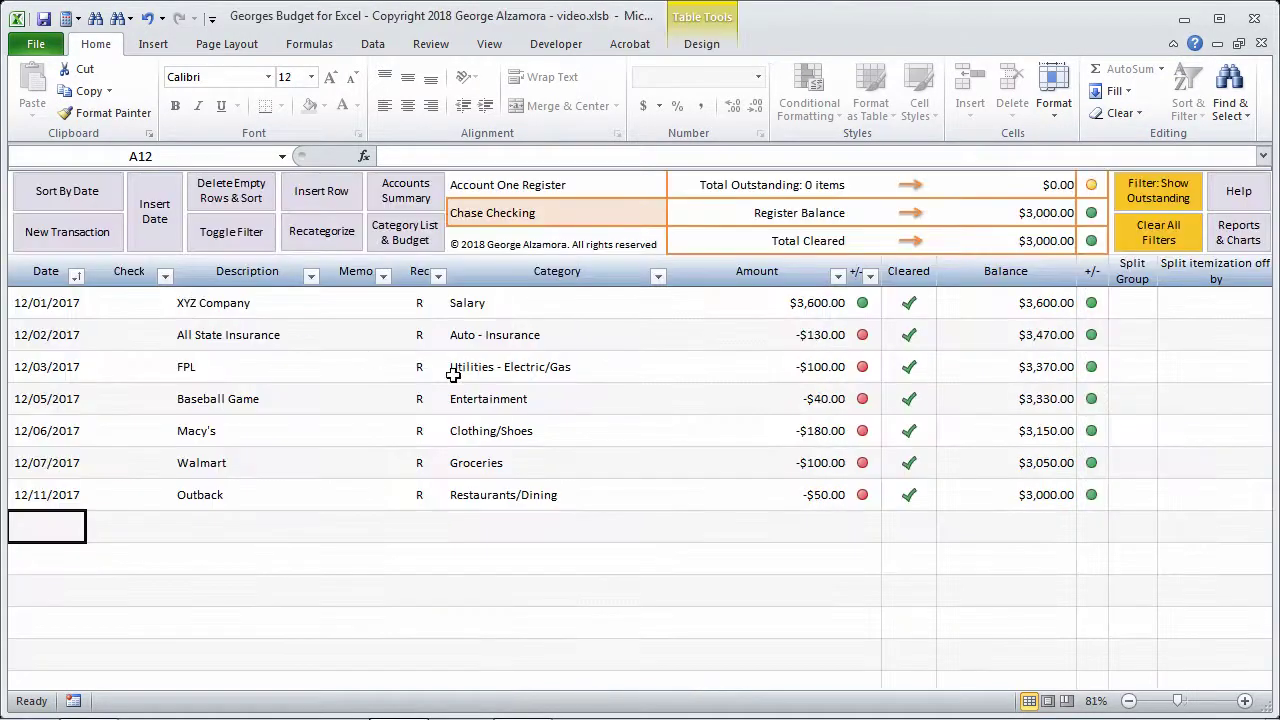
click(415, 250)
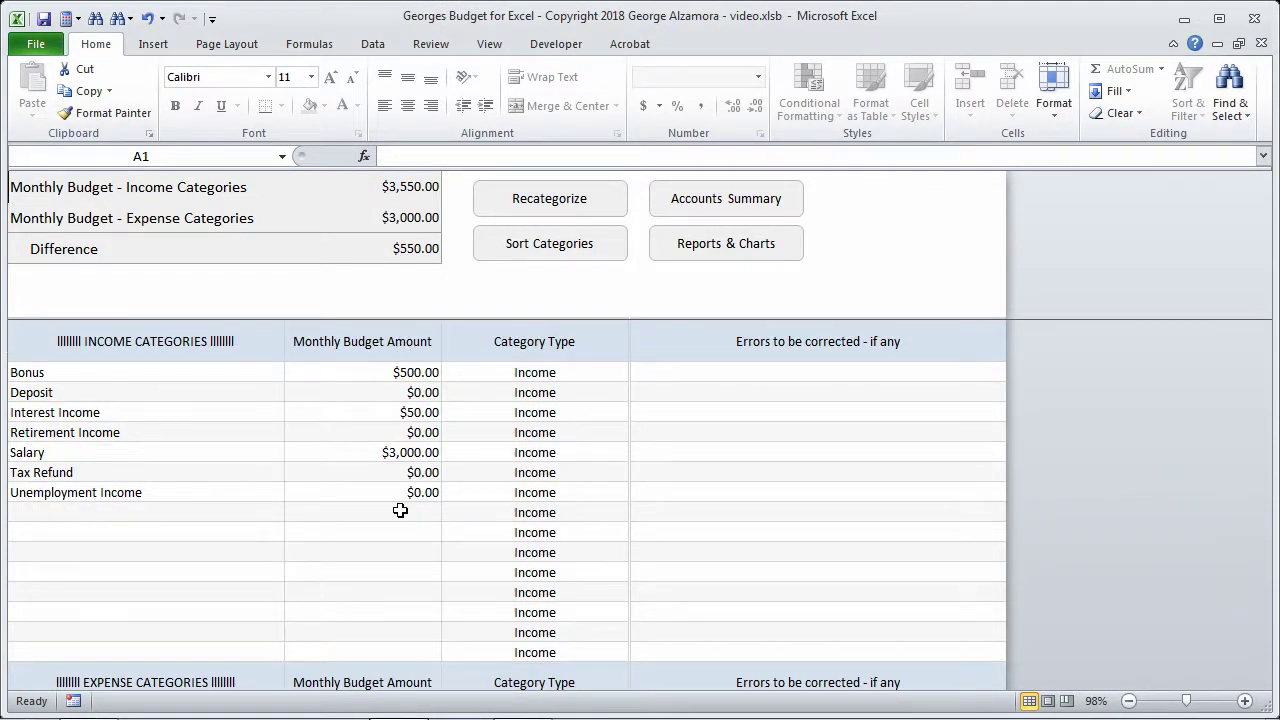
click(779, 214)
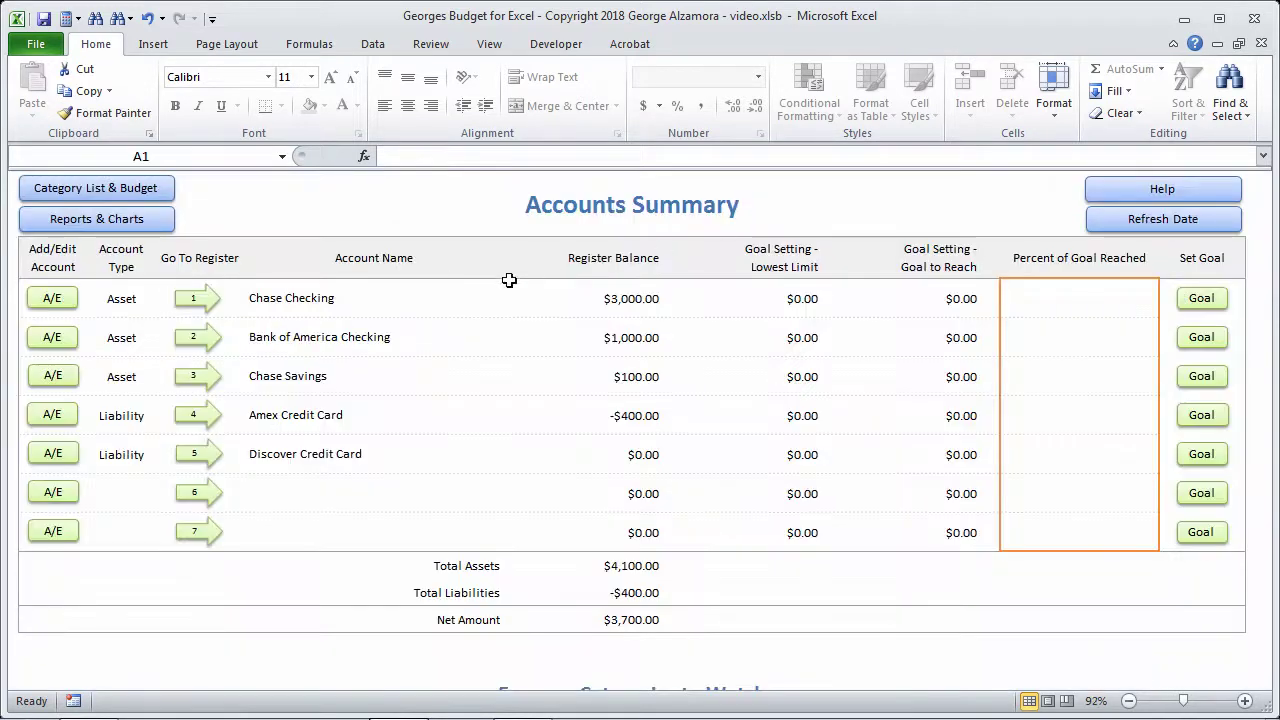
Open the Chase Checking register and insert a blank row above the 12/06/2017 Macy's transaction, selecting its entry cells from Date through Amount
click(197, 302)
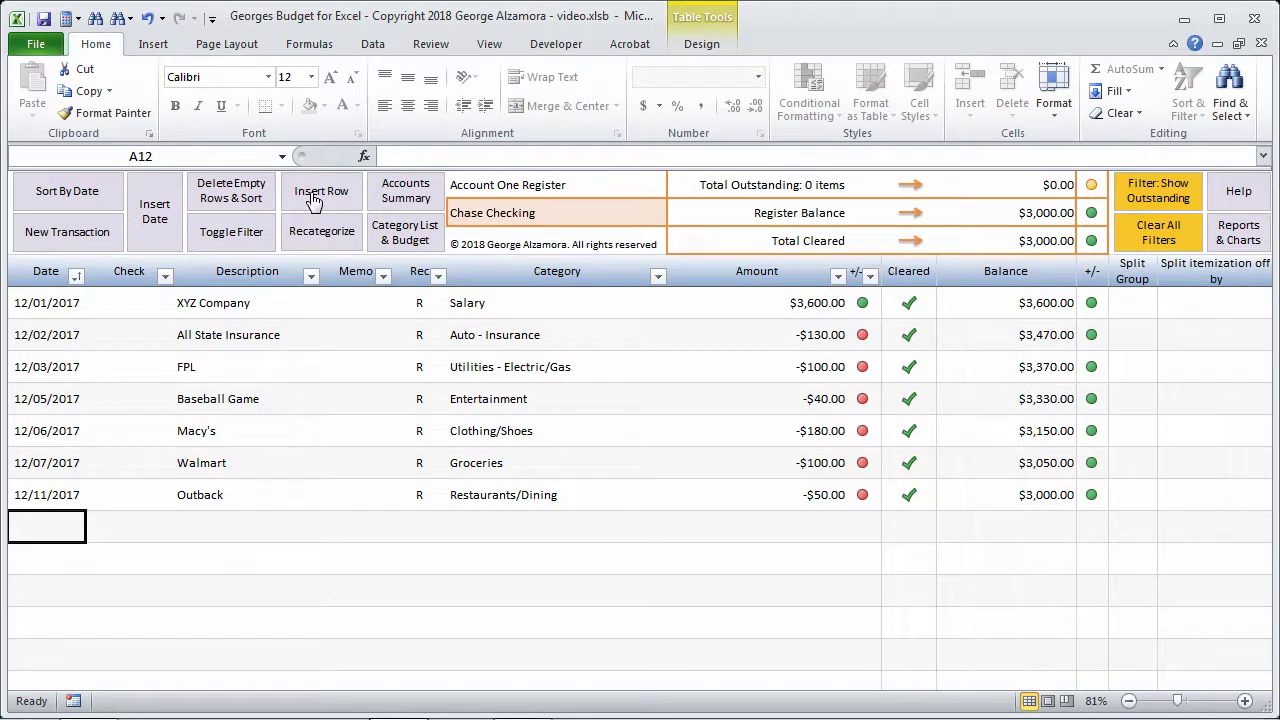
click(52, 432)
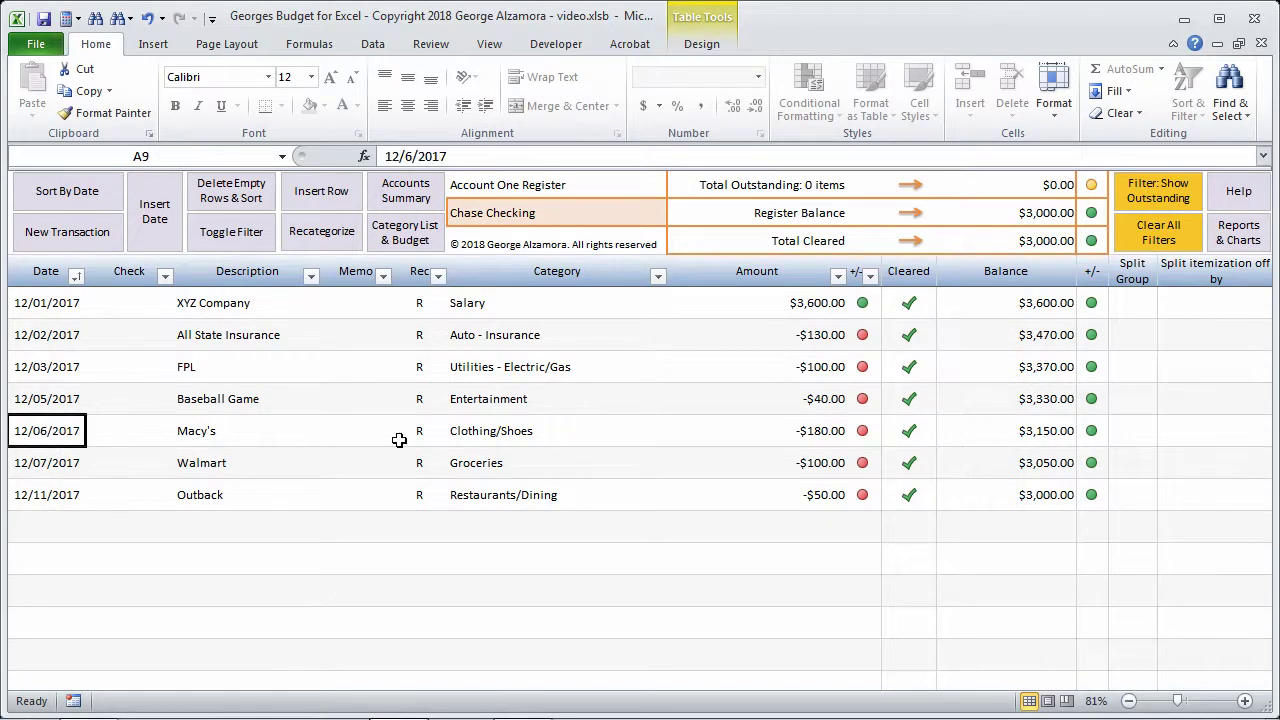
click(322, 195)
drag(65, 430, 734, 430)
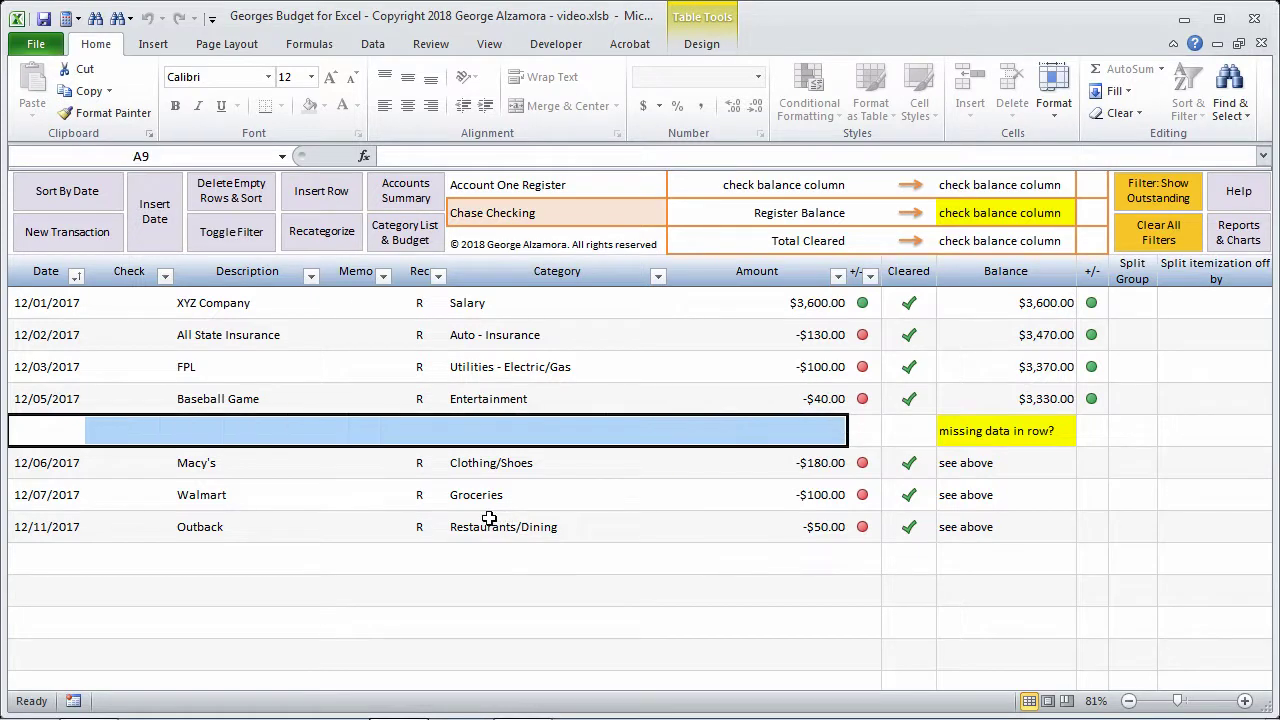
click(50, 424)
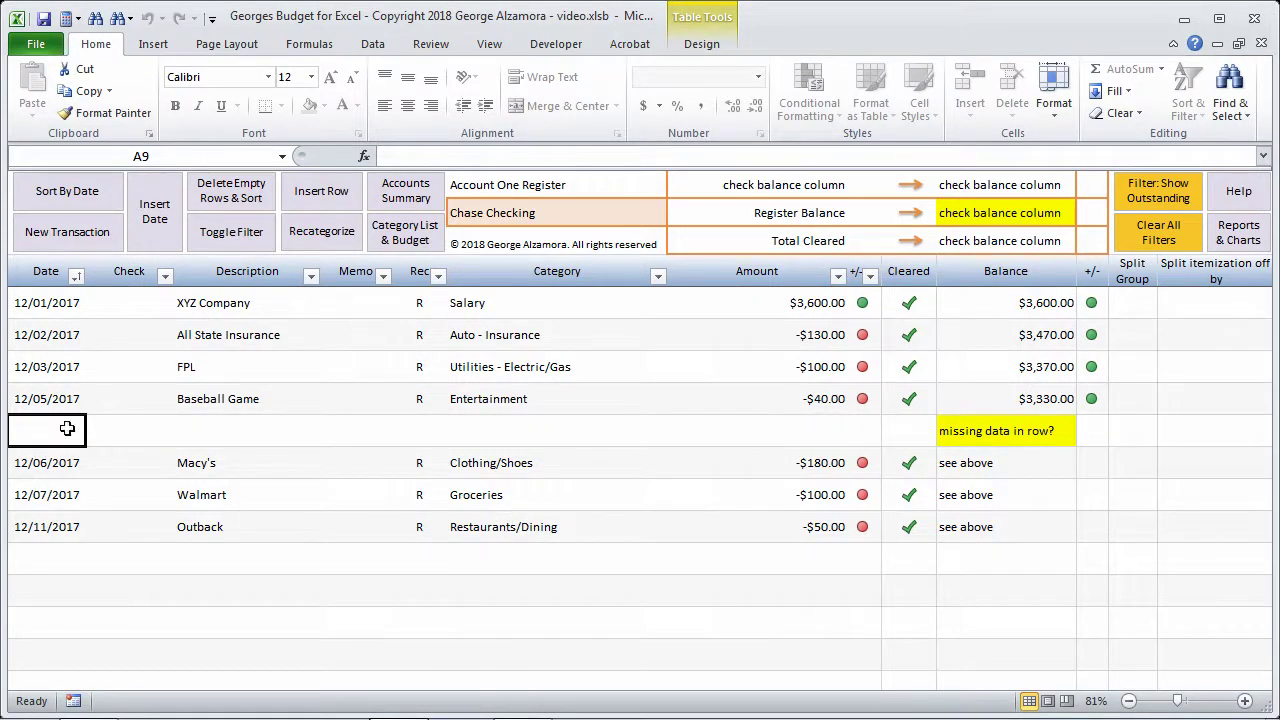
drag(67, 428, 805, 430)
click(59, 435)
drag(59, 435, 769, 426)
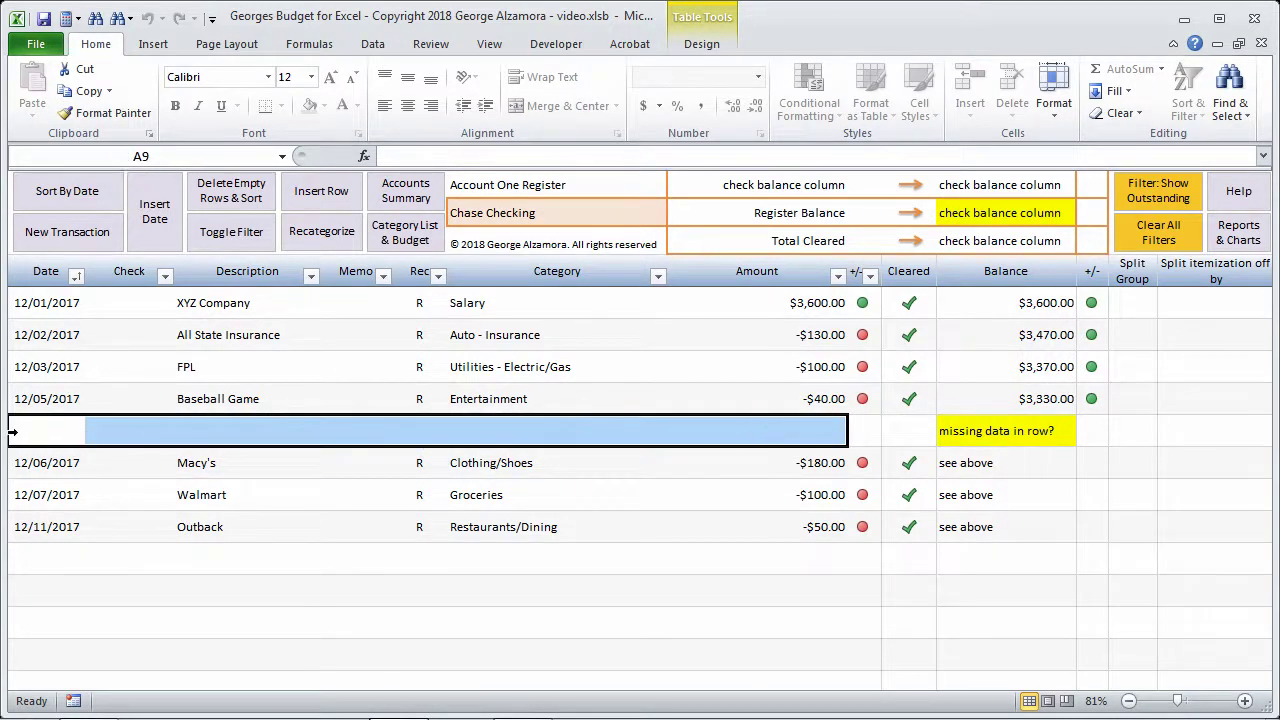
Delete the empty row above the Macy's transaction and re-sort the register, ending on the first free Date cell
click(40, 430)
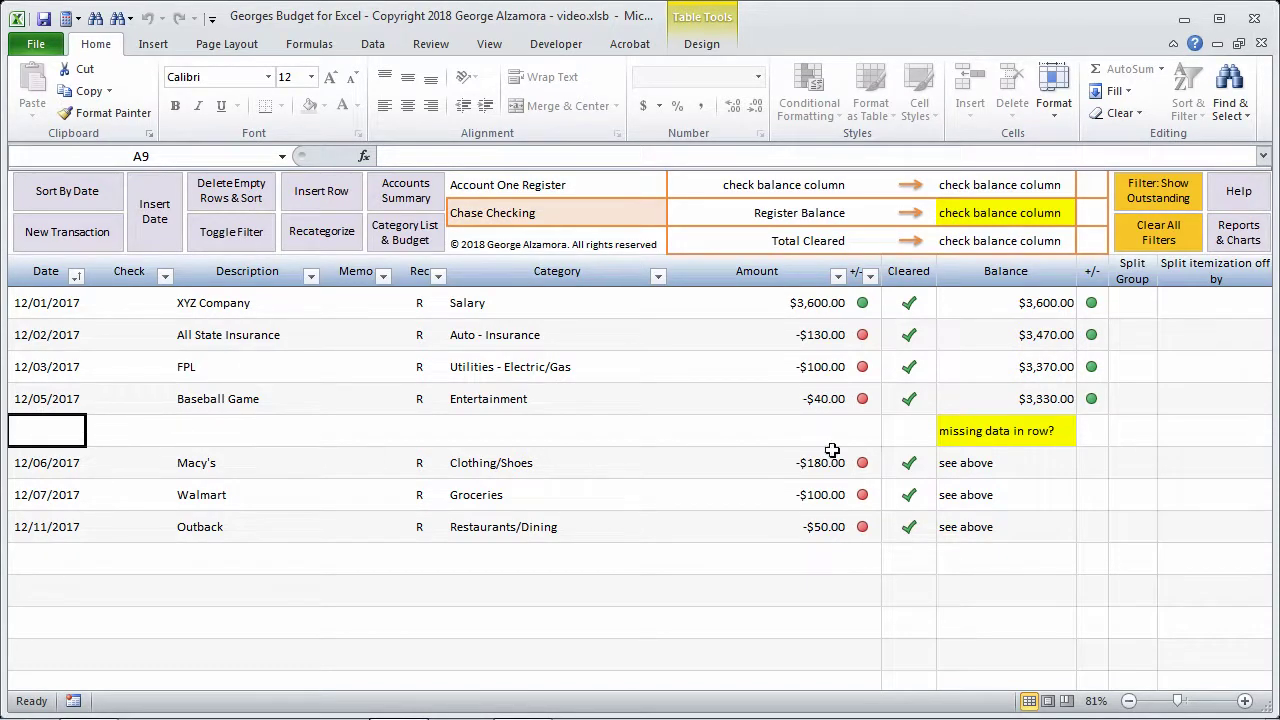
click(246, 192)
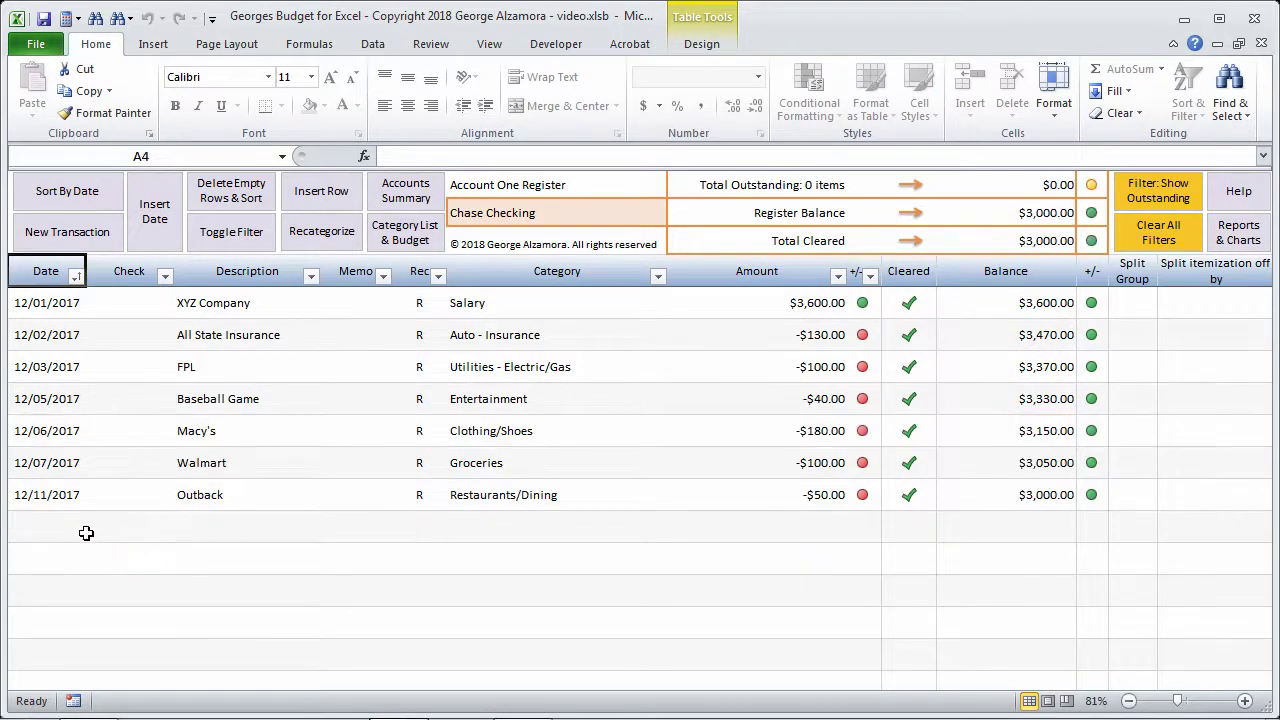
click(75, 530)
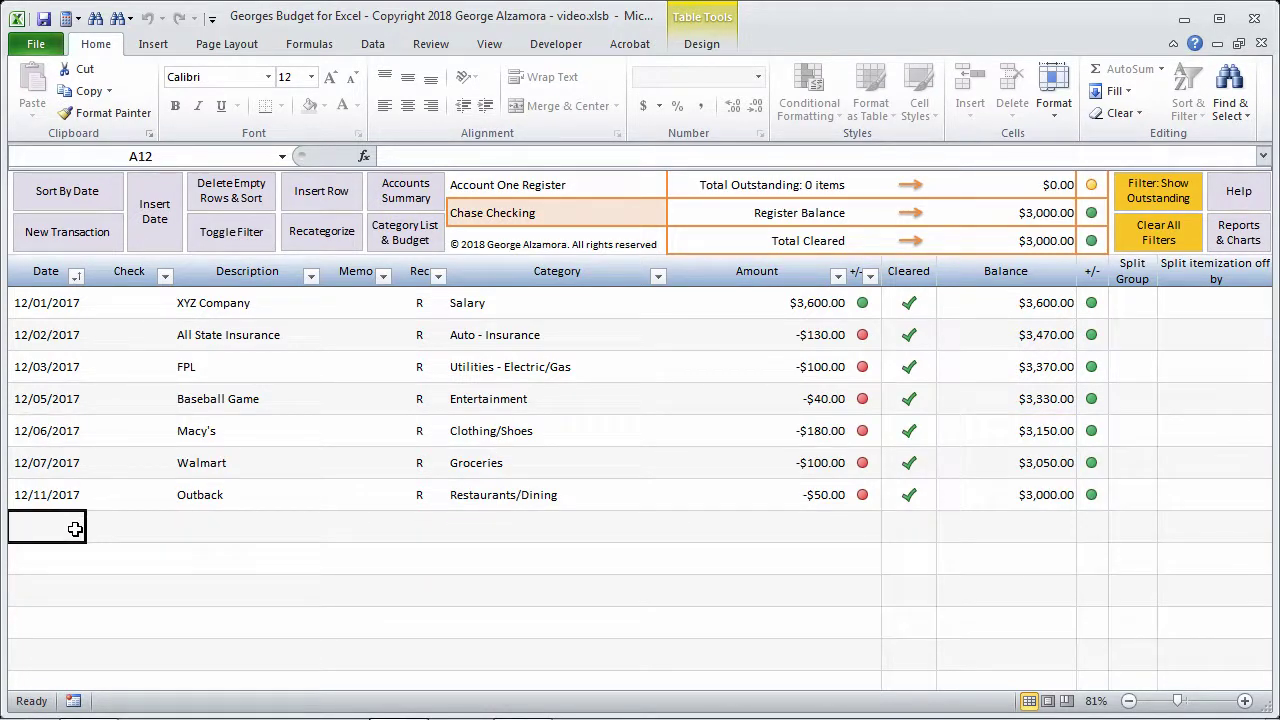
click(49, 433)
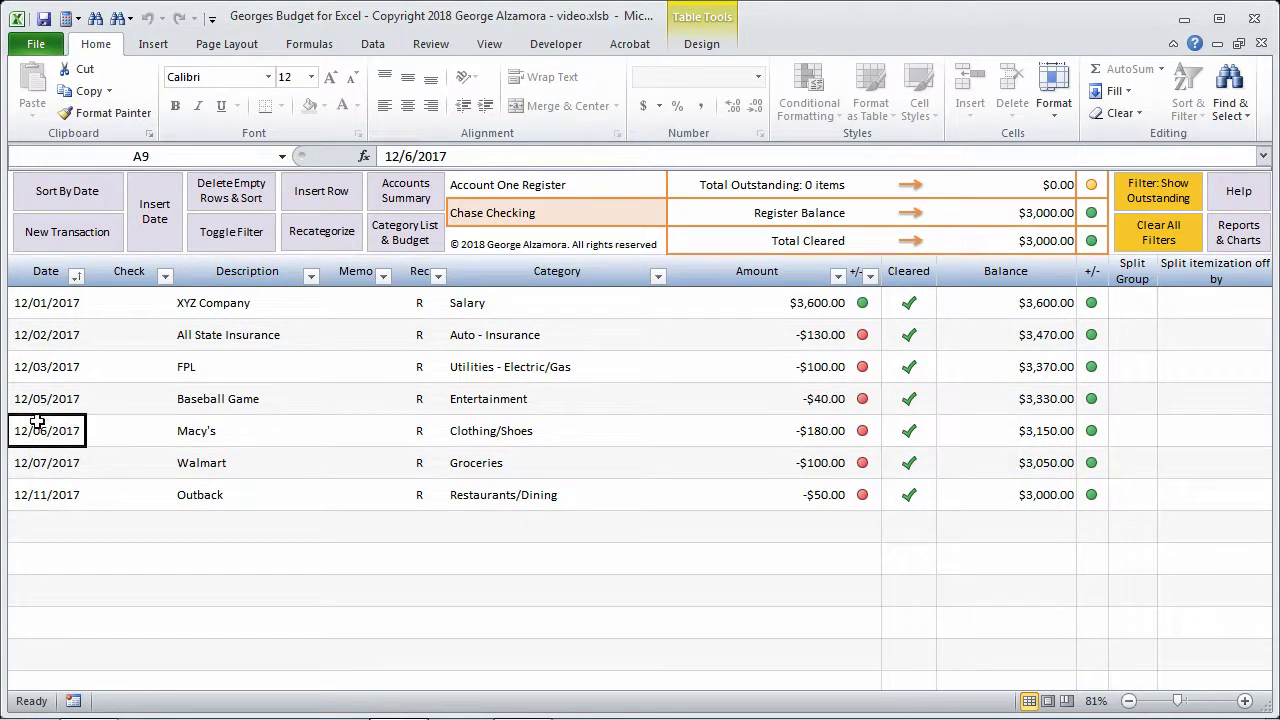
click(51, 528)
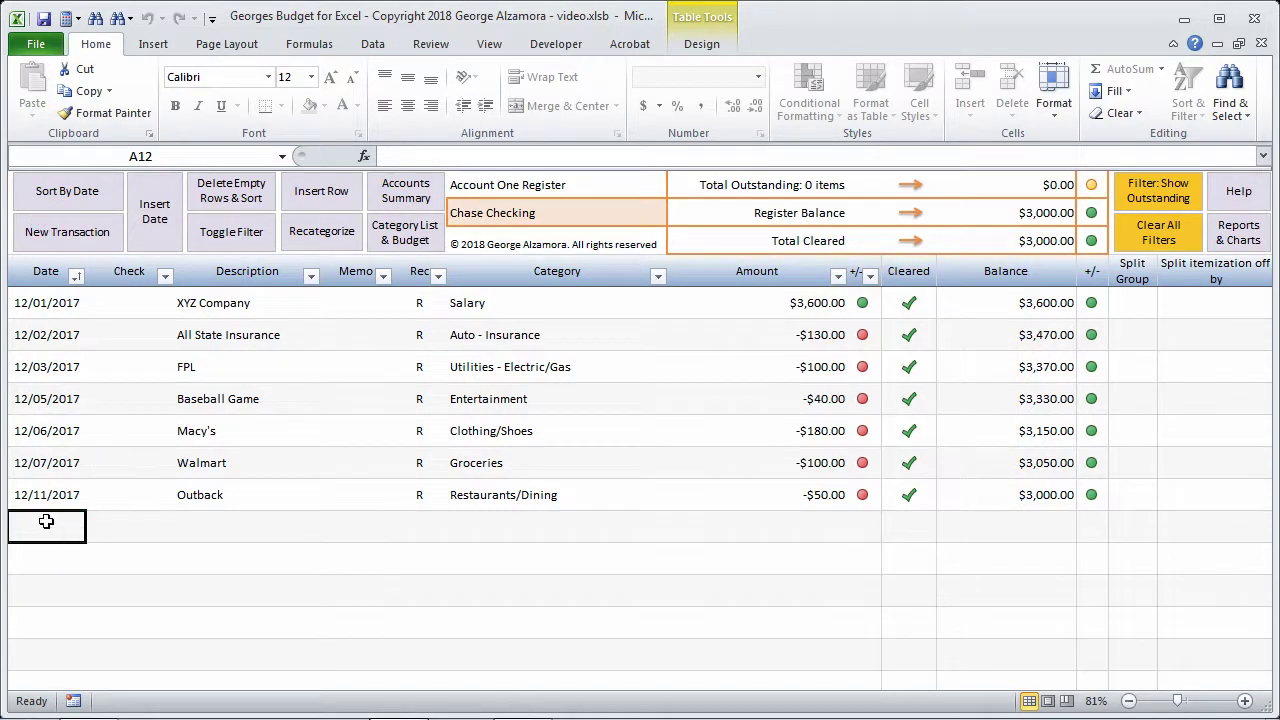
drag(53, 521, 683, 537)
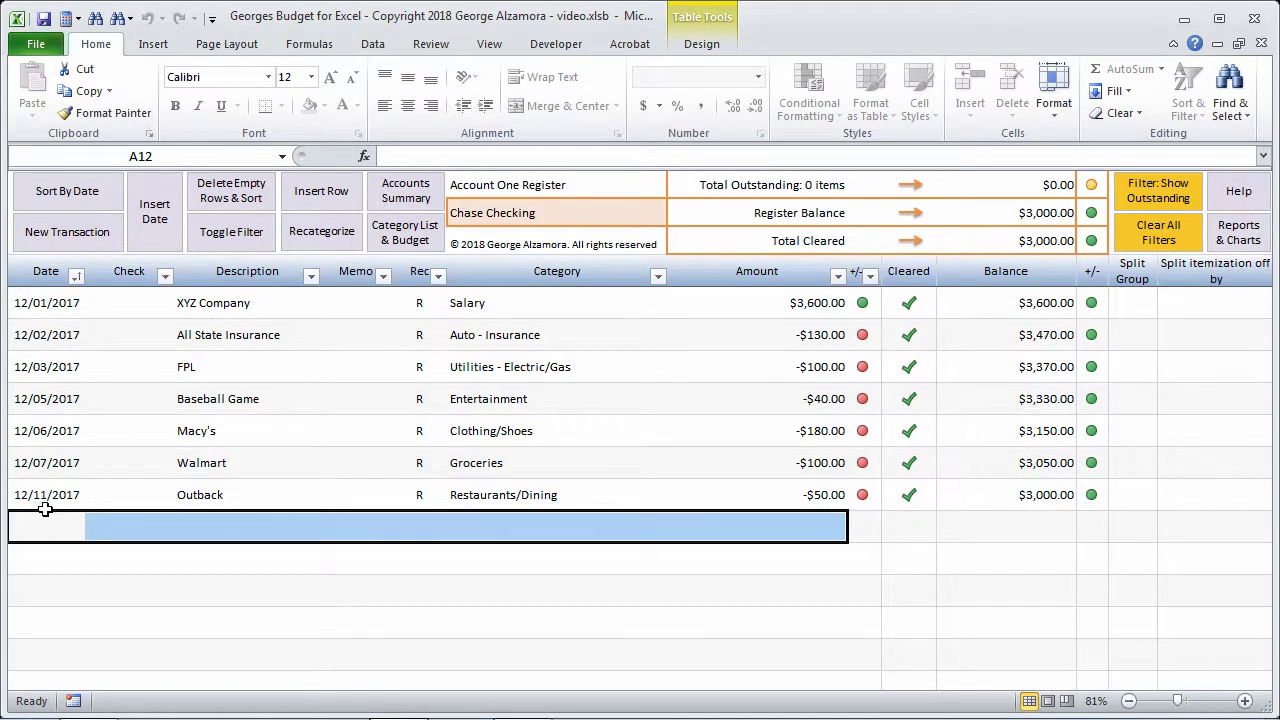
drag(45, 507, 50, 516)
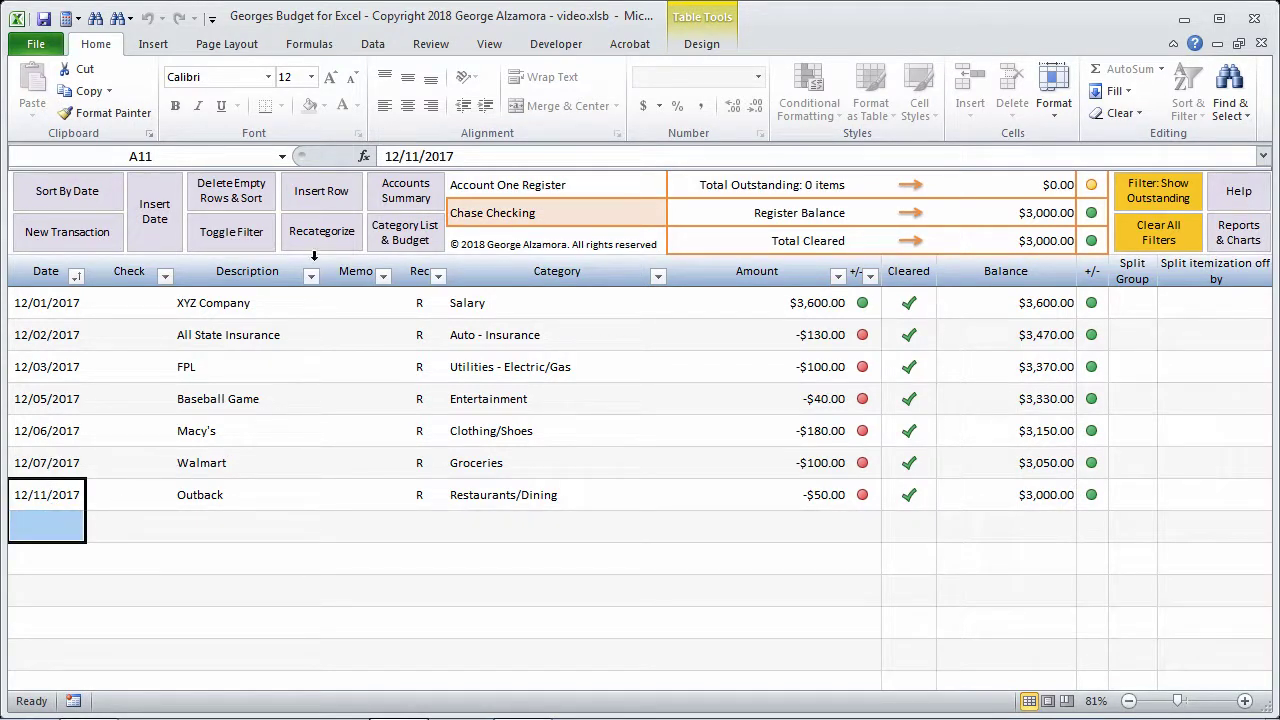
Toggle the register's column filters and sort the transactions by date from oldest to newest
click(238, 240)
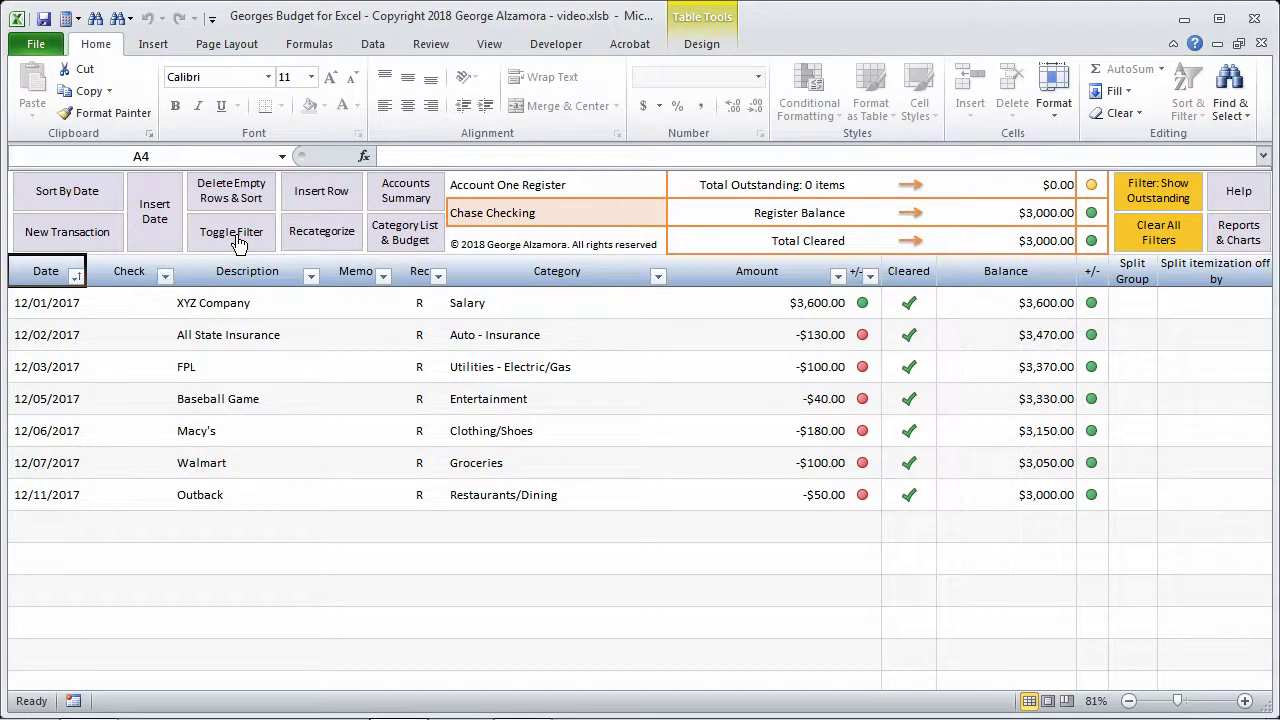
click(80, 280)
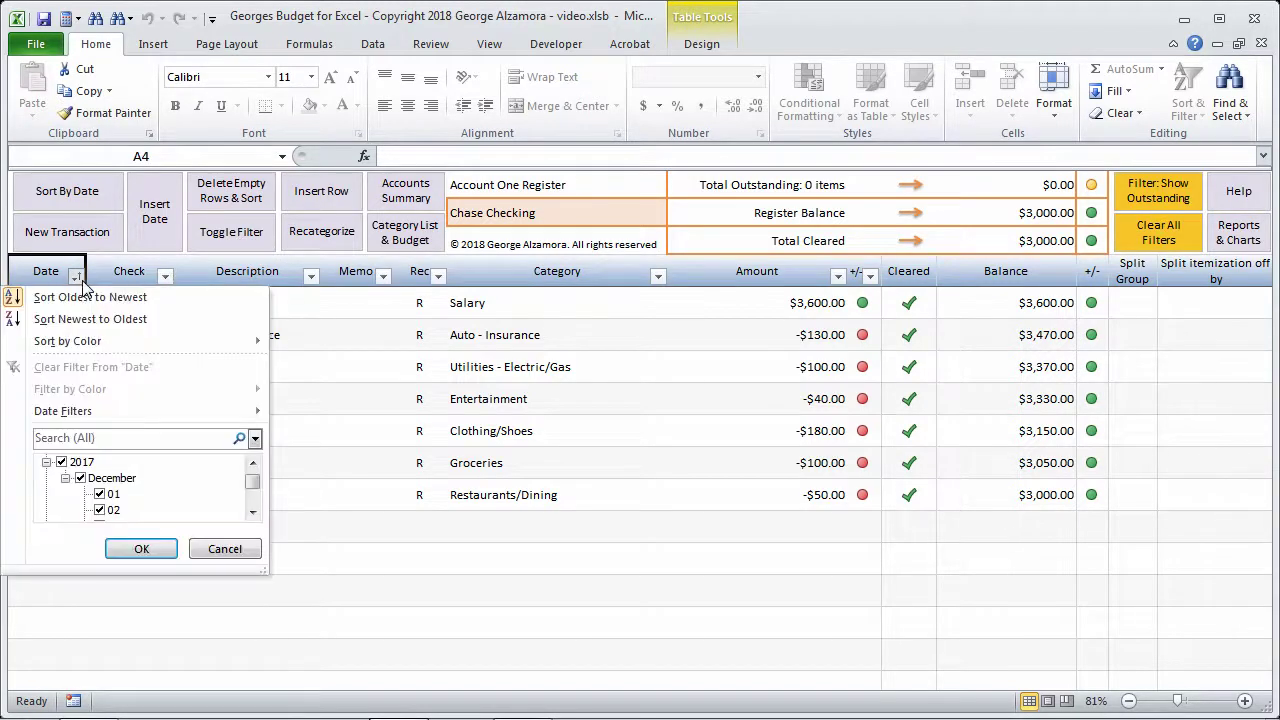
click(86, 296)
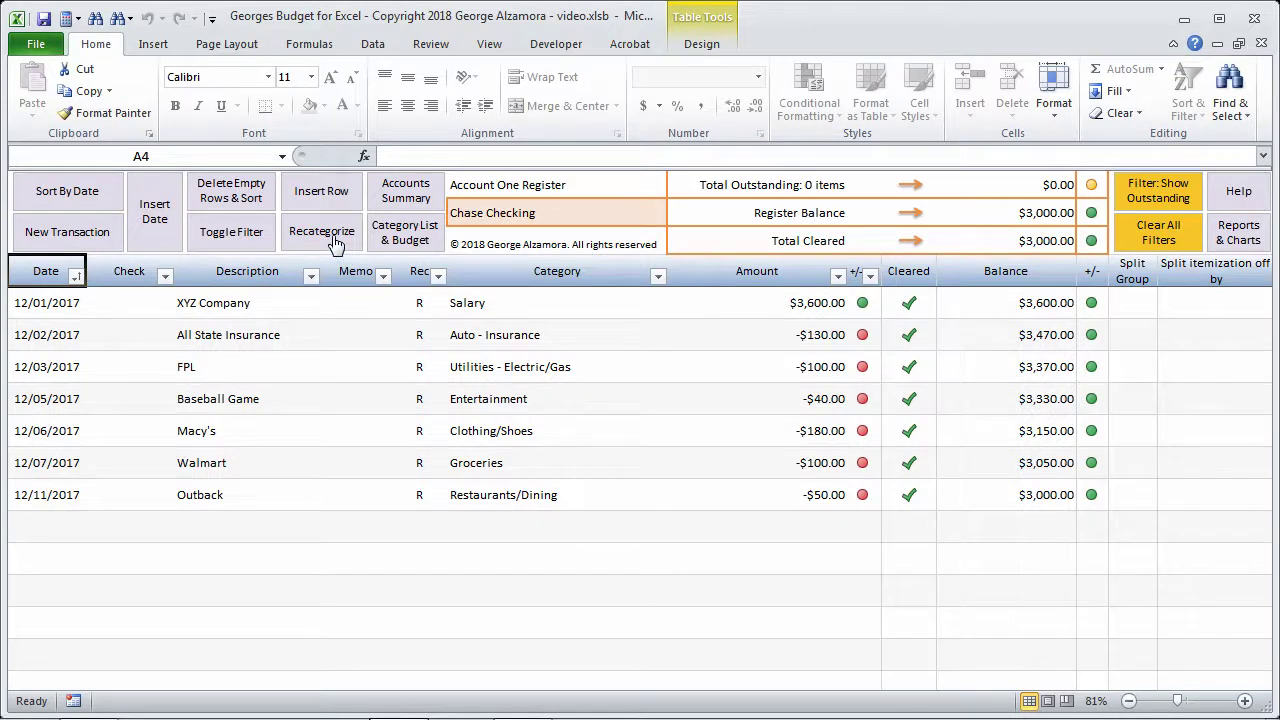
Recategorize the Salary category as Deposit throughout the Account One register
click(333, 238)
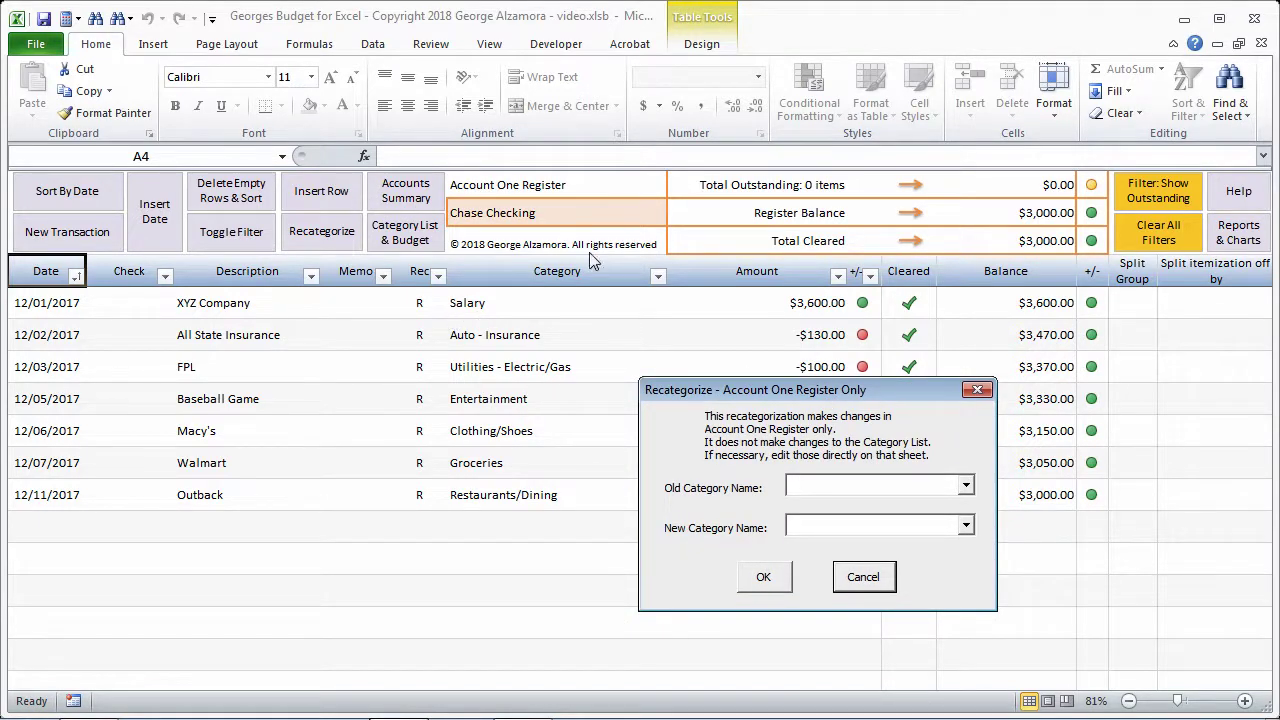
click(965, 484)
click(931, 568)
click(965, 529)
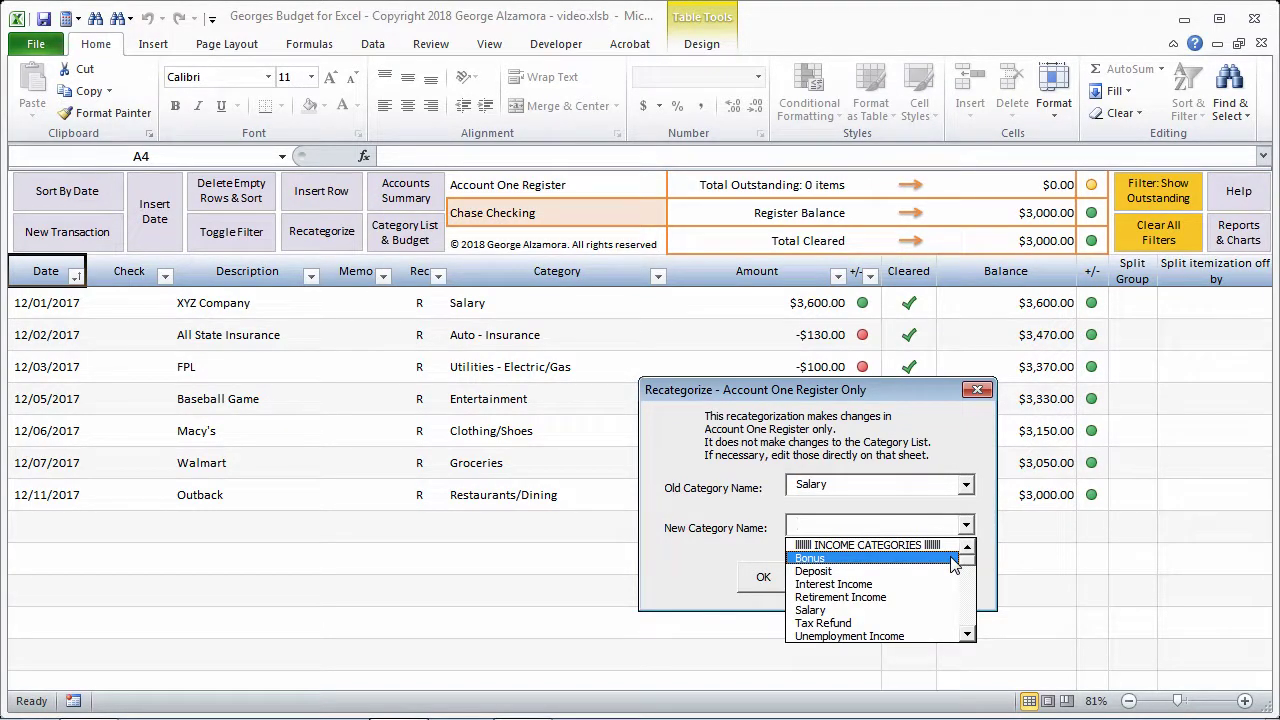
click(947, 572)
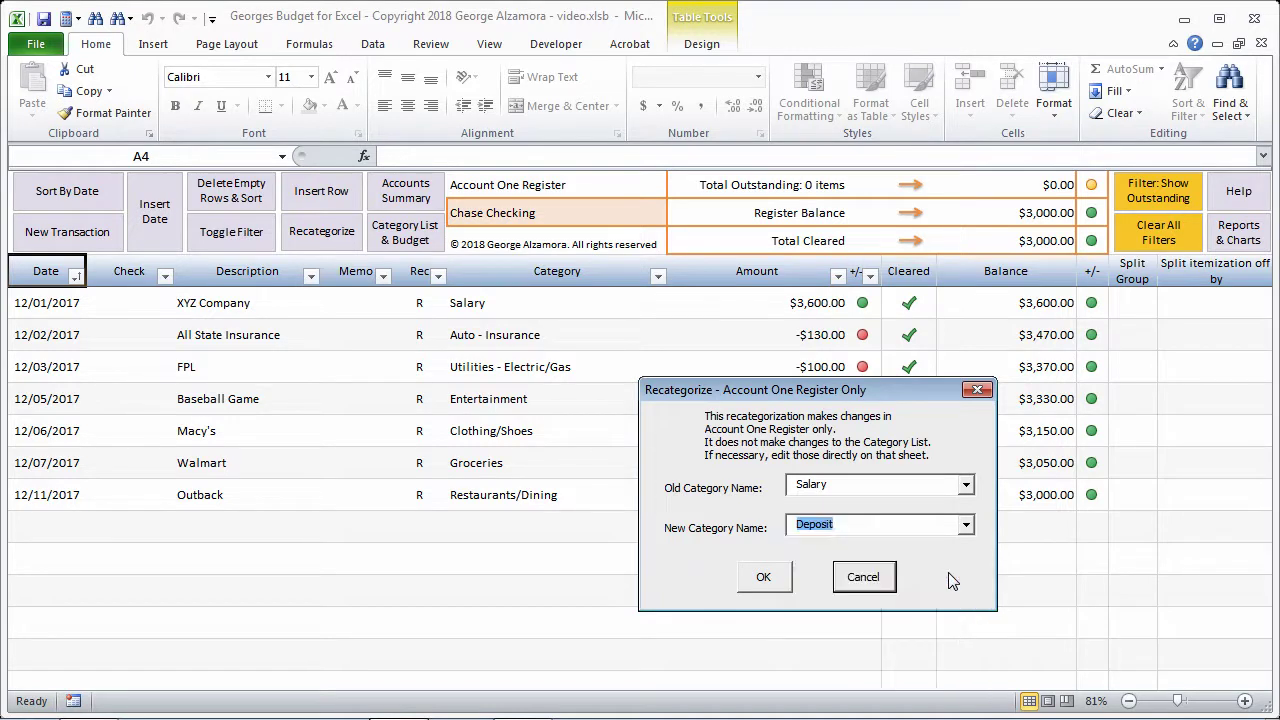
click(768, 584)
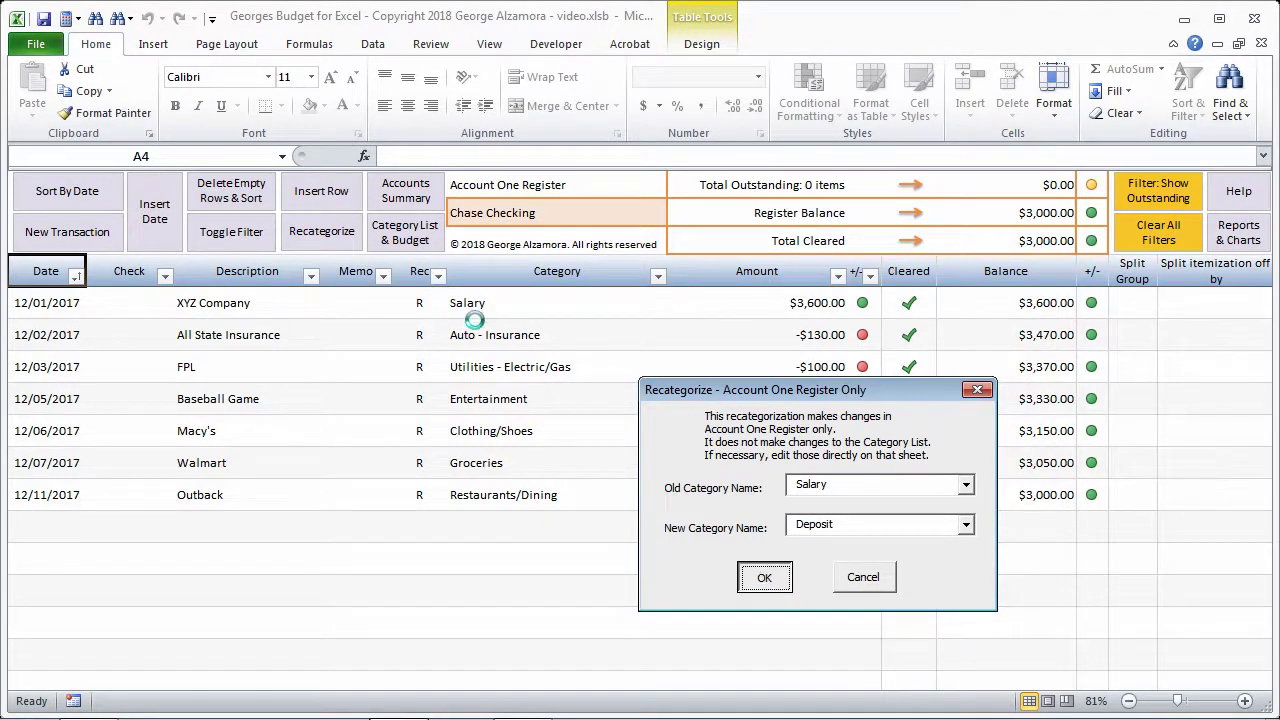
drag(668, 330, 598, 424)
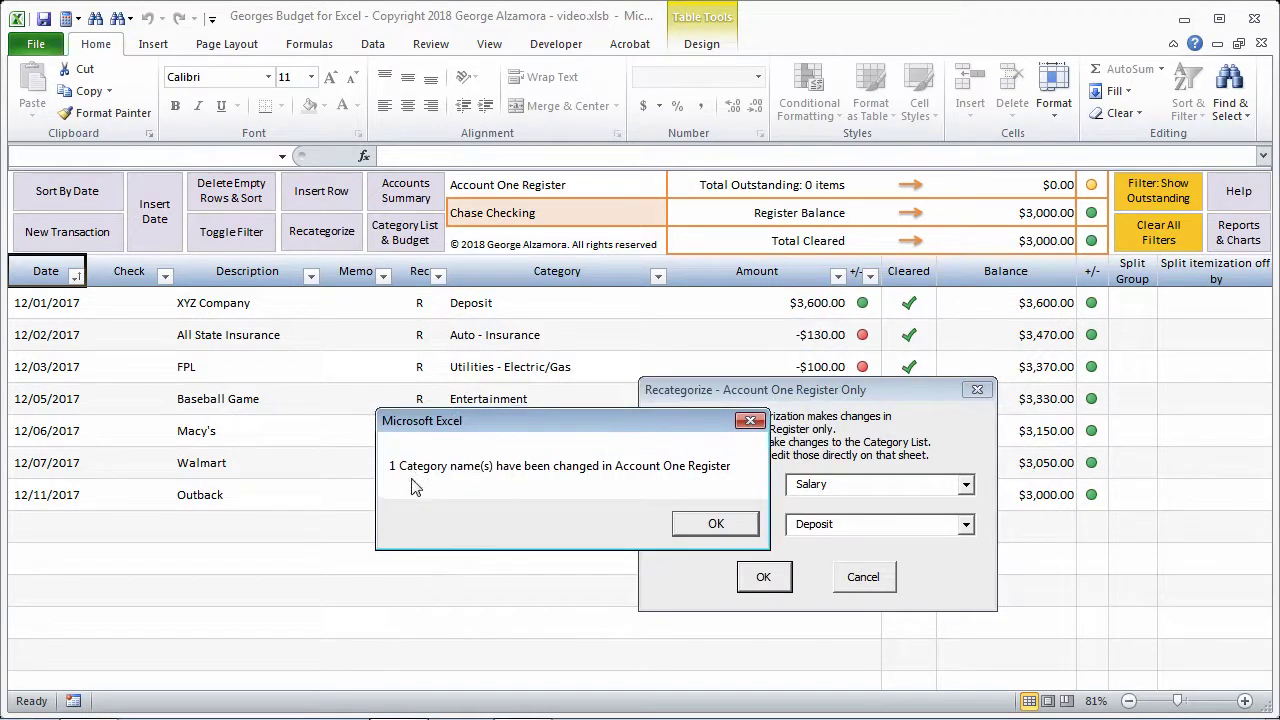
click(736, 525)
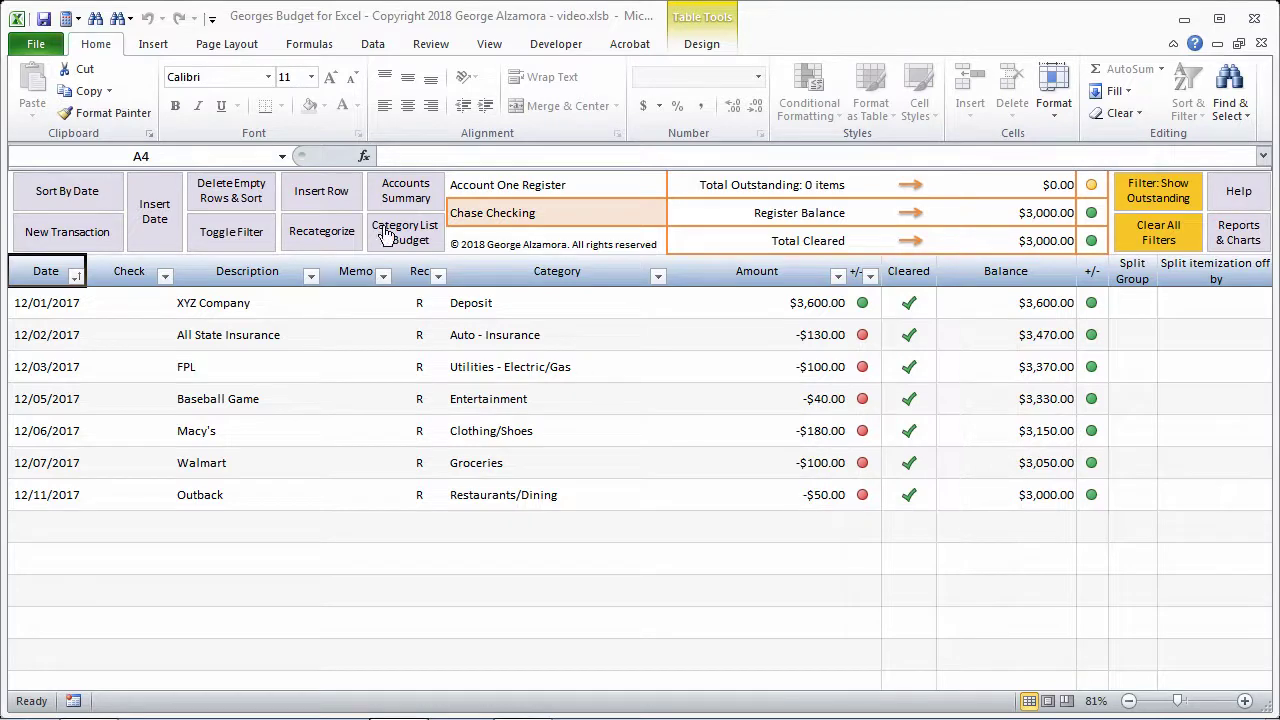
Recategorize the Deposit category back to Salary throughout the Account One register
click(320, 231)
drag(690, 262, 975, 445)
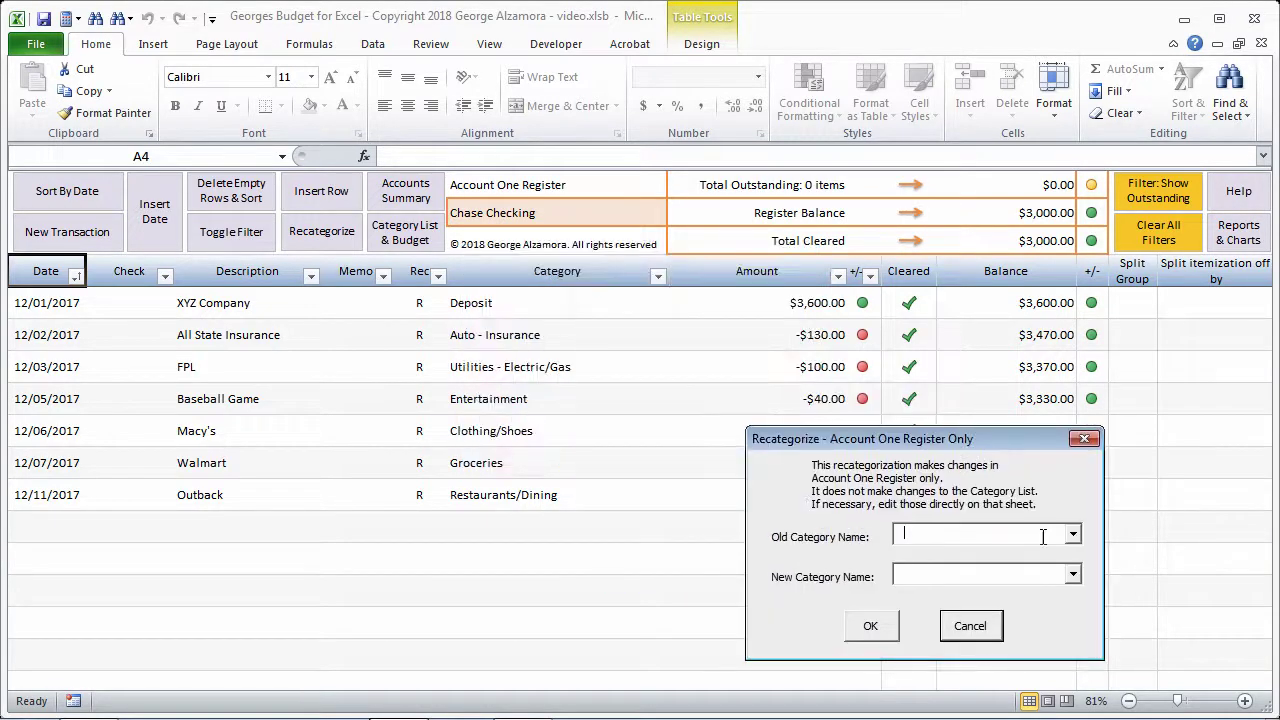
click(1072, 534)
click(984, 580)
click(1073, 576)
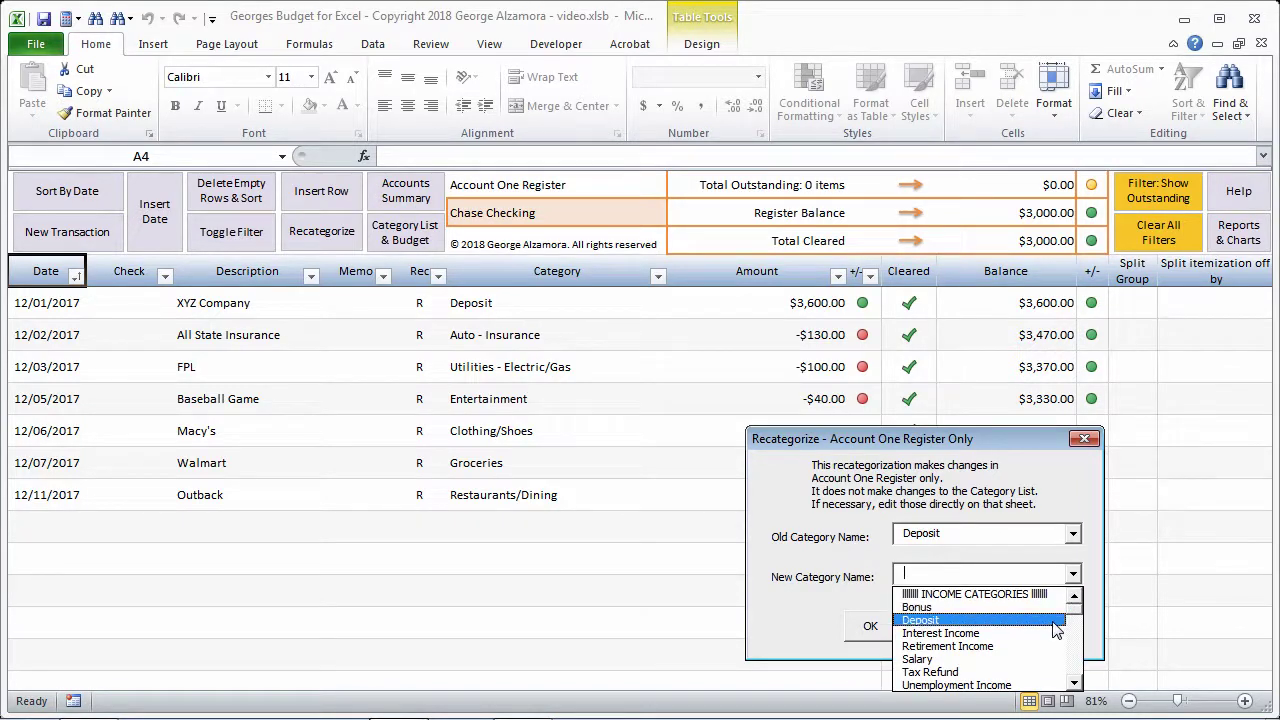
click(1045, 659)
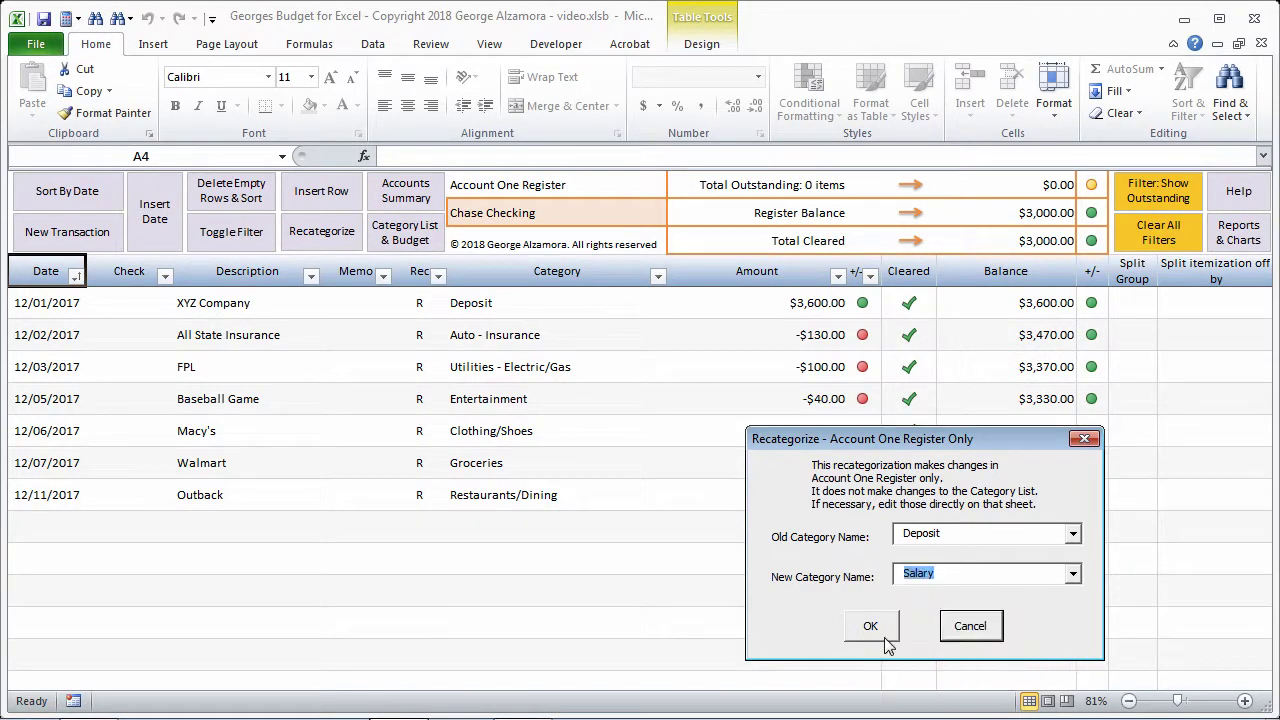
click(884, 630)
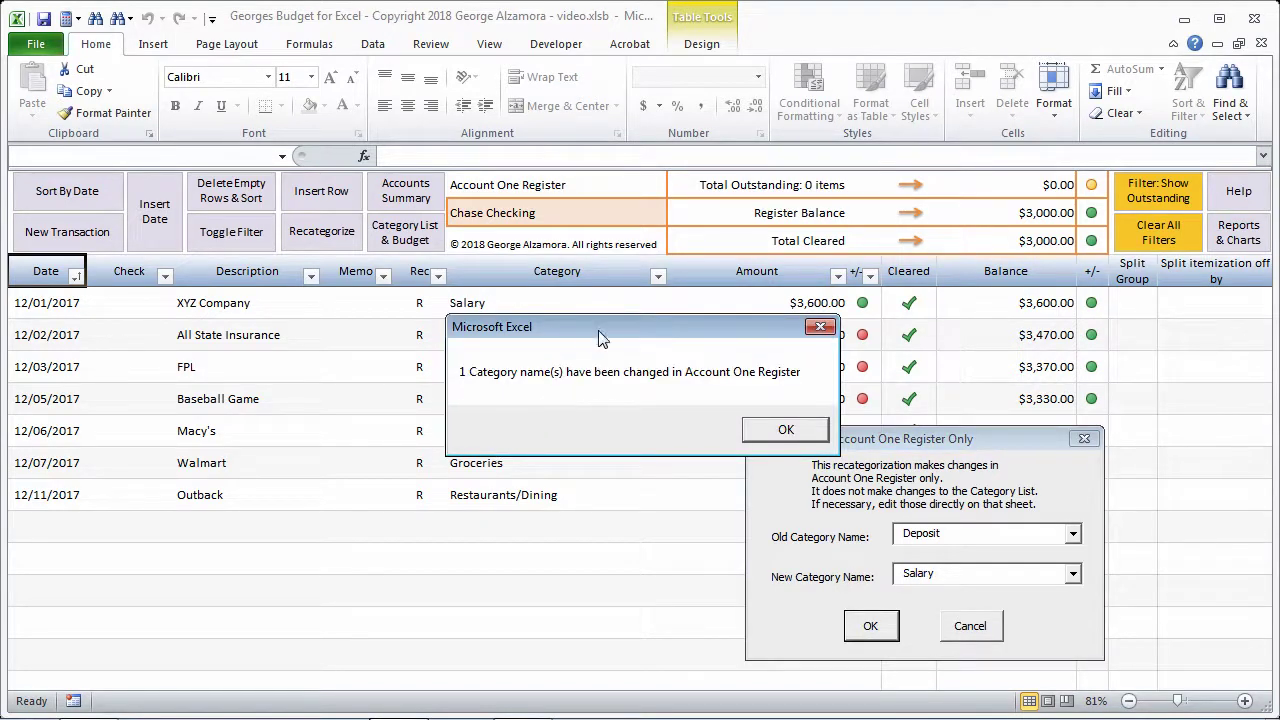
click(706, 500)
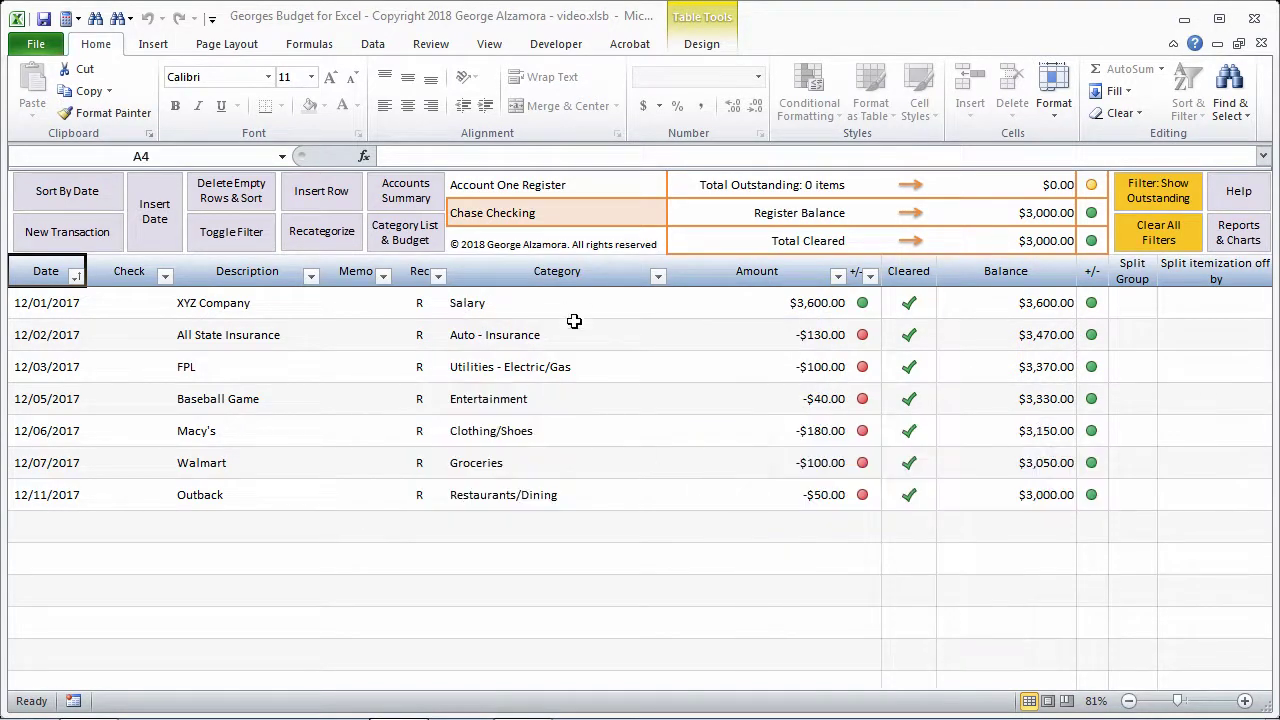
Review the date filter options for the register and filter the Date column to This Year
click(52, 534)
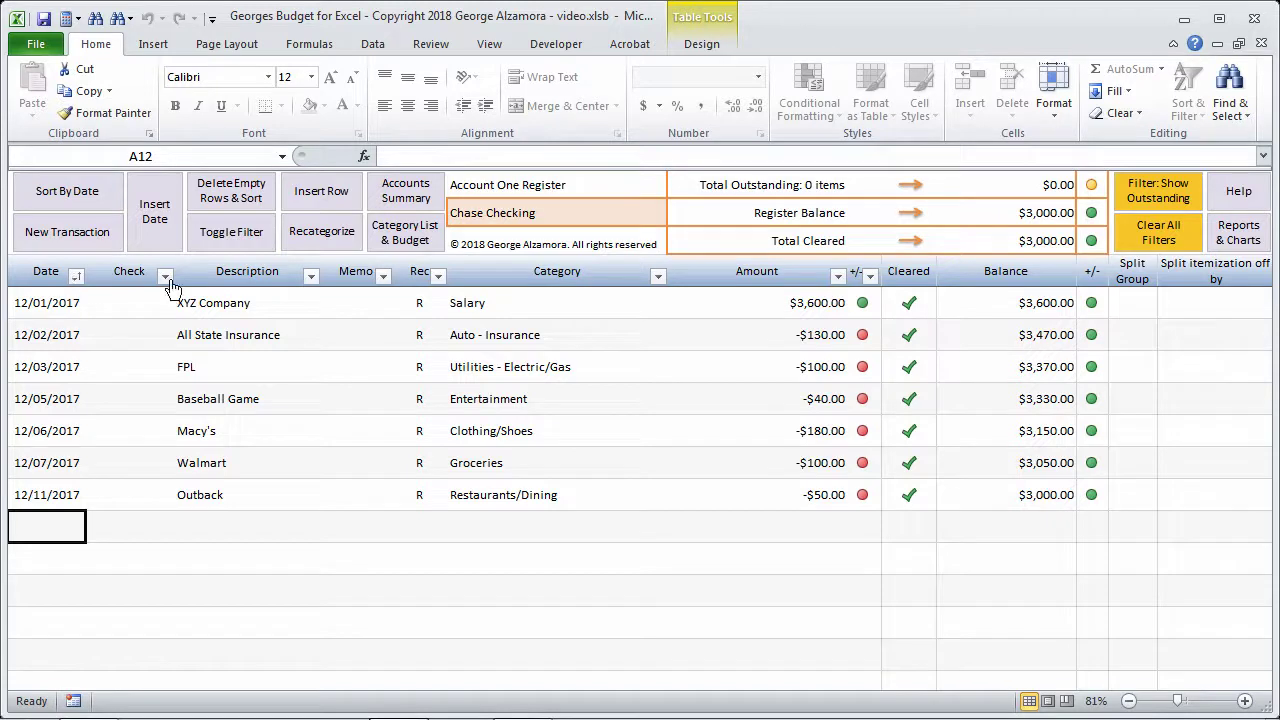
click(77, 278)
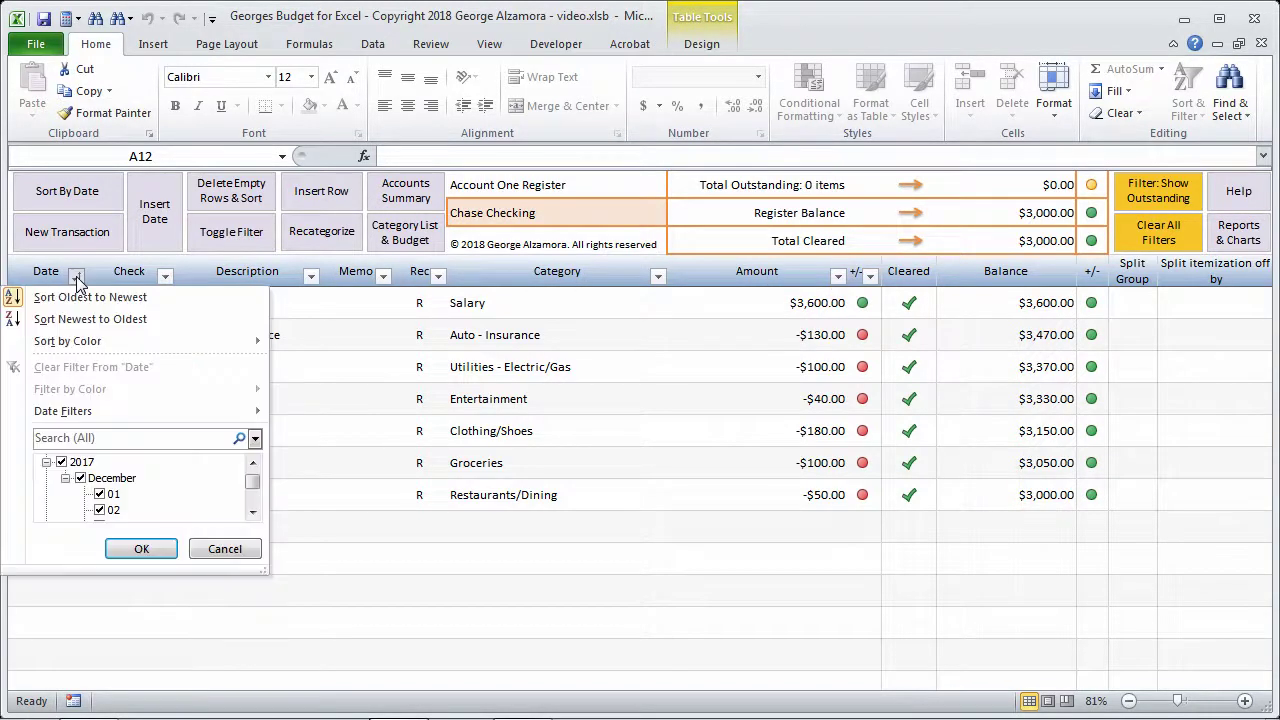
drag(263, 571, 320, 680)
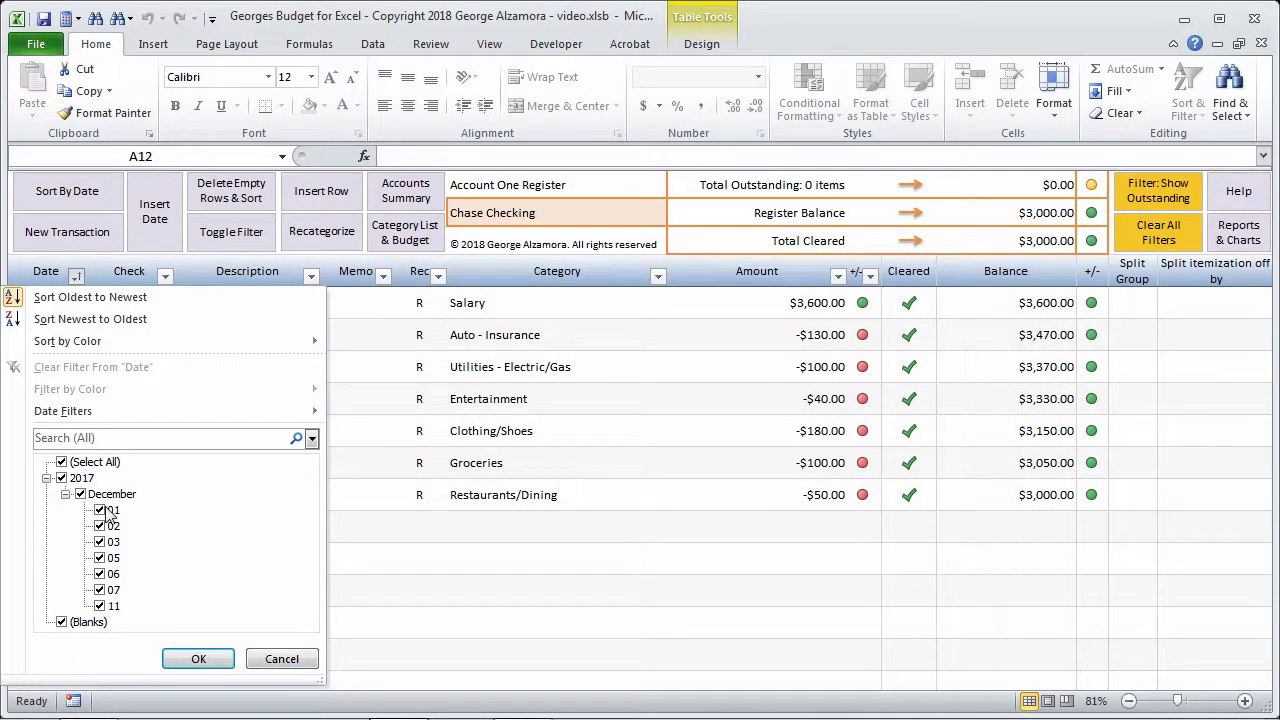
mouse_move(90, 415)
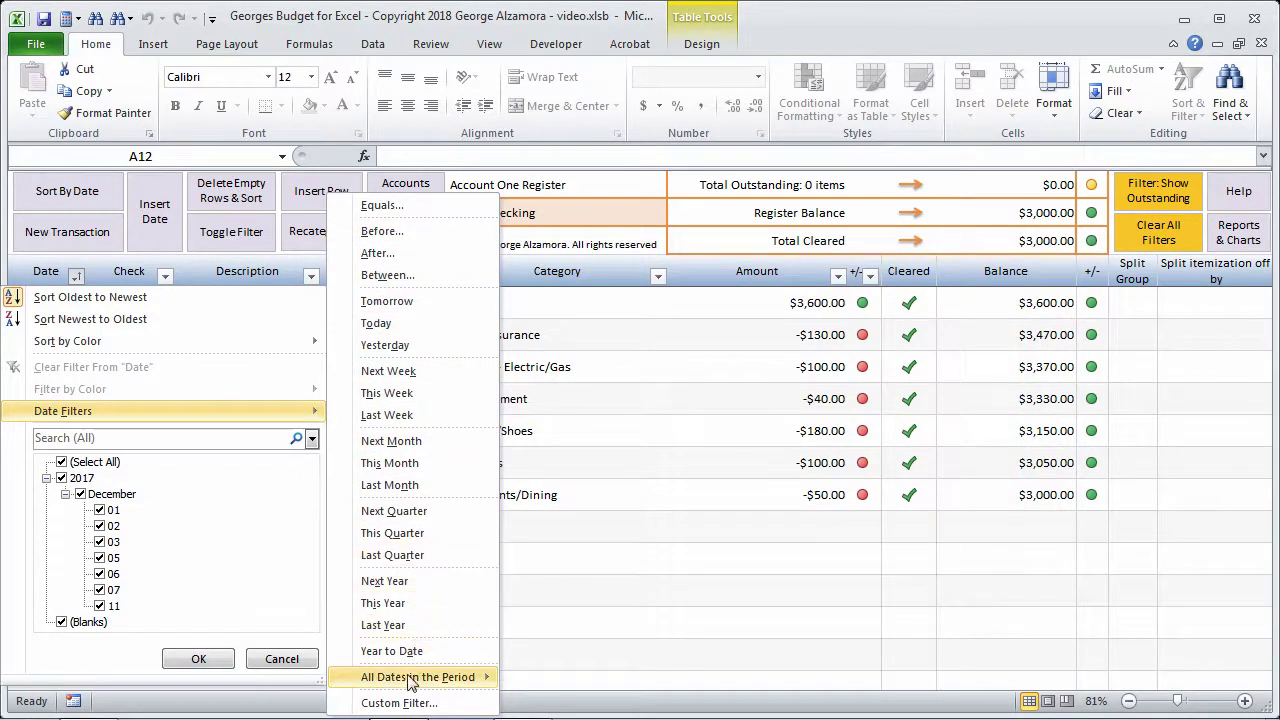
mouse_move(413, 680)
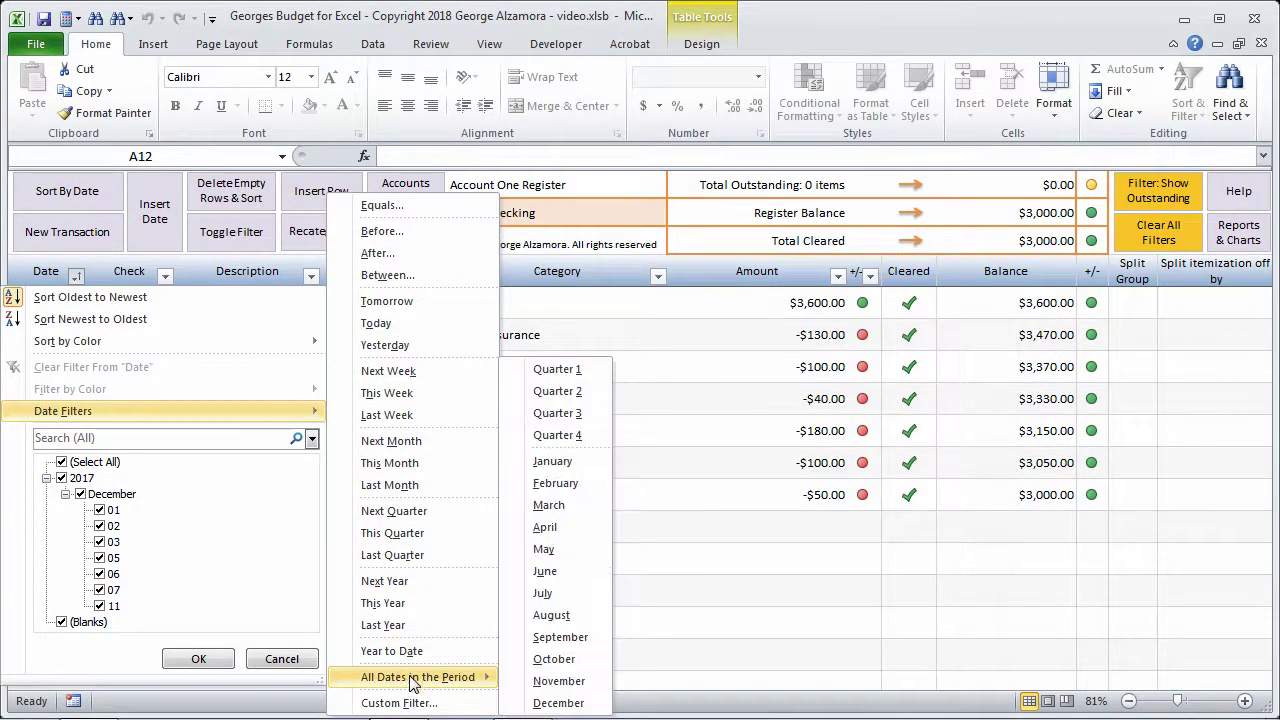
click(405, 604)
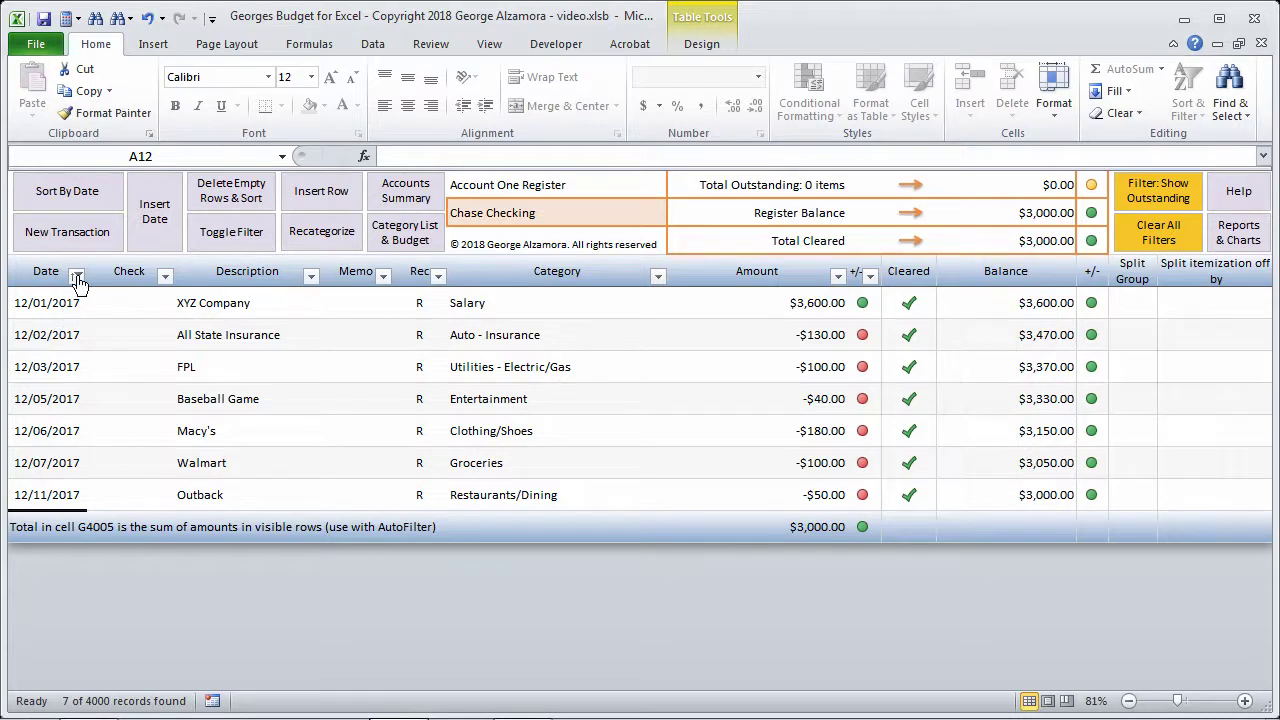
Try searching the Description column's filter for "fpl" and cancel the filter
click(311, 278)
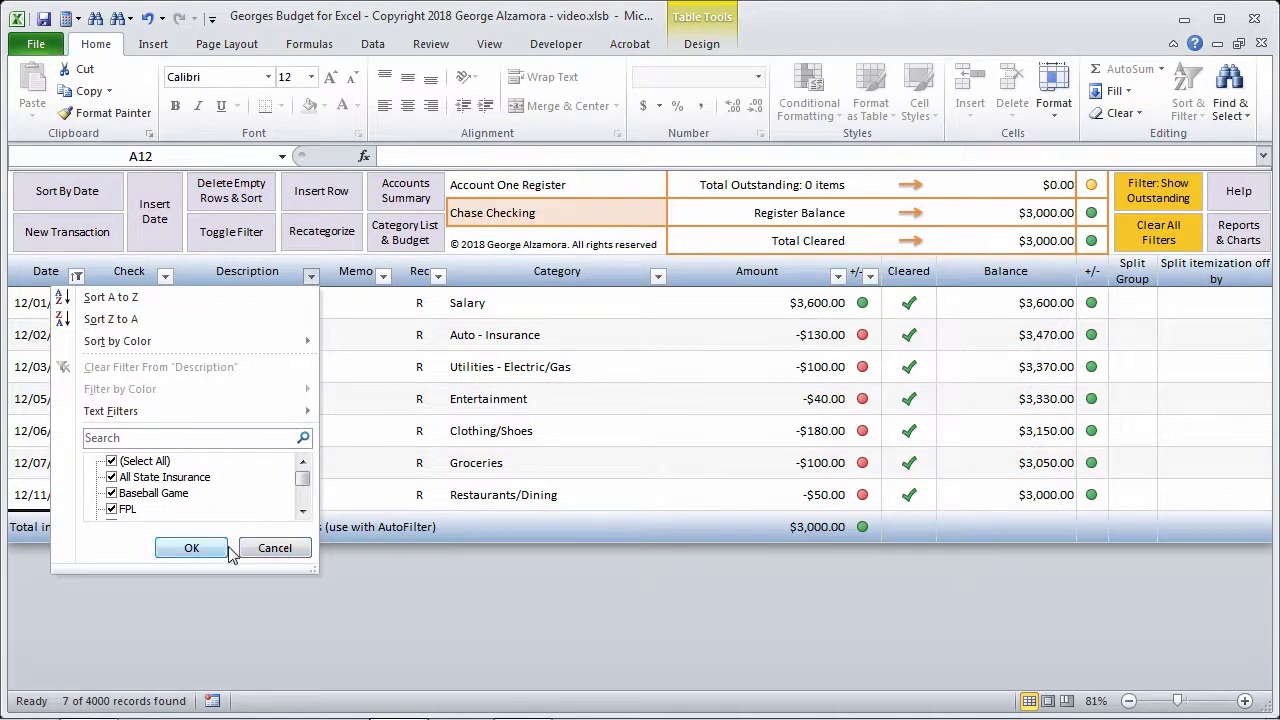
click(195, 438)
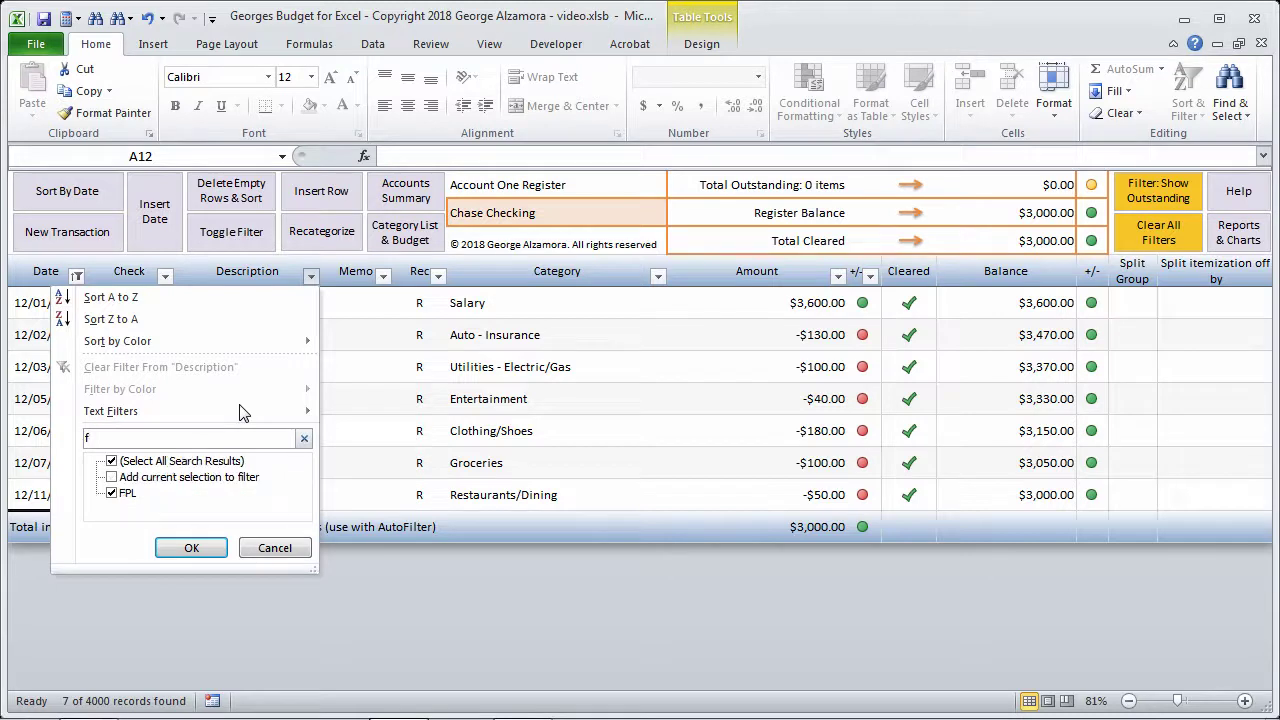
key(BackSpace)
text(pl)
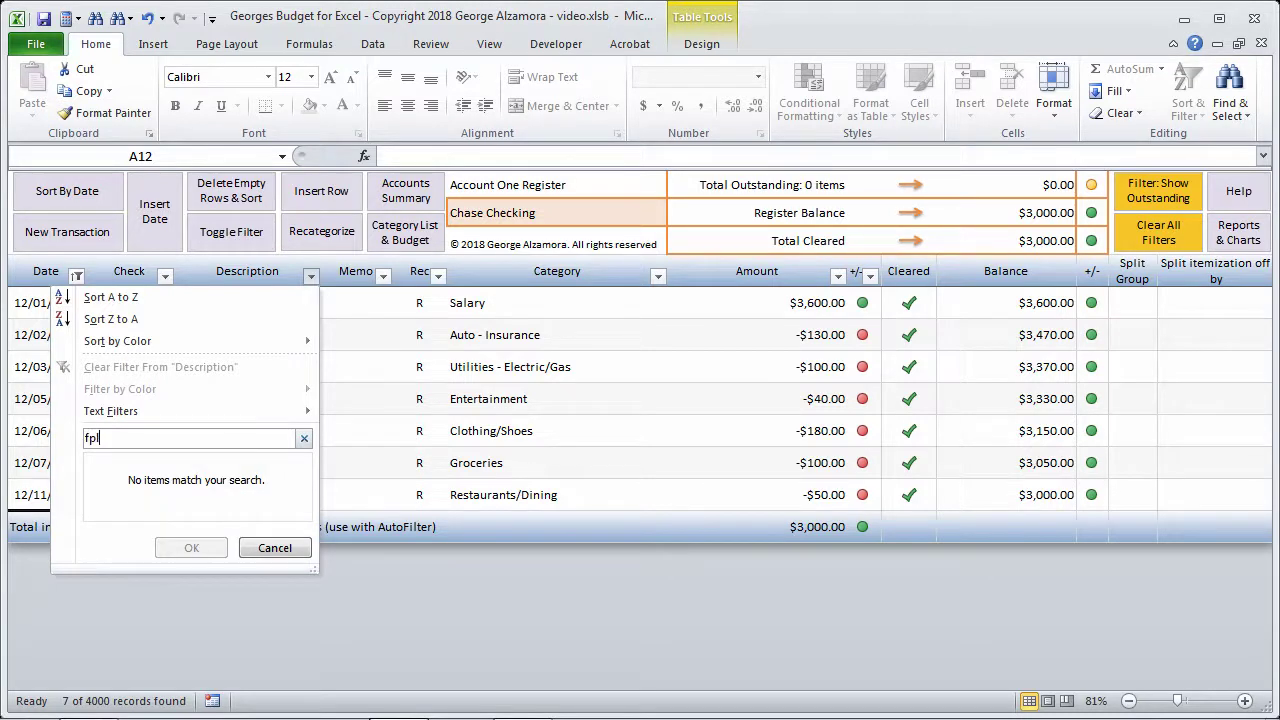
click(298, 549)
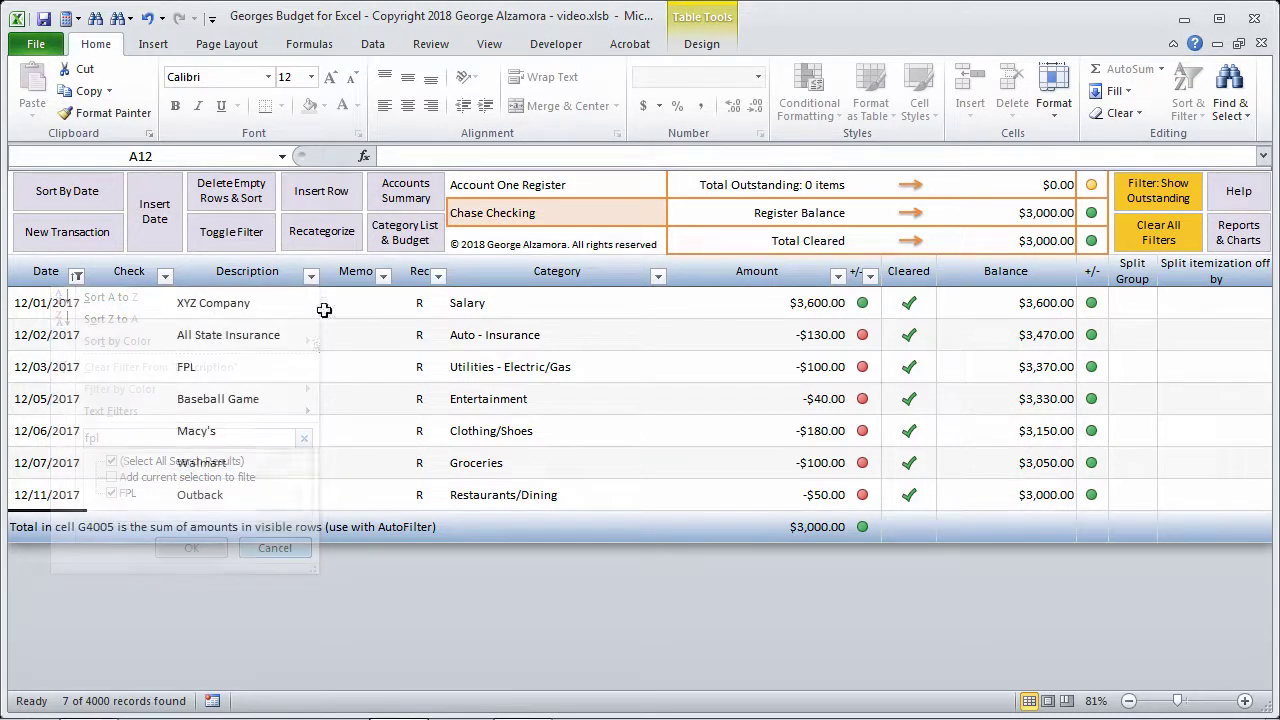
Enlarge the Description filter list and try limiting it to FPL and Walmart only, then cancel
click(311, 276)
drag(311, 568, 410, 662)
click(145, 462)
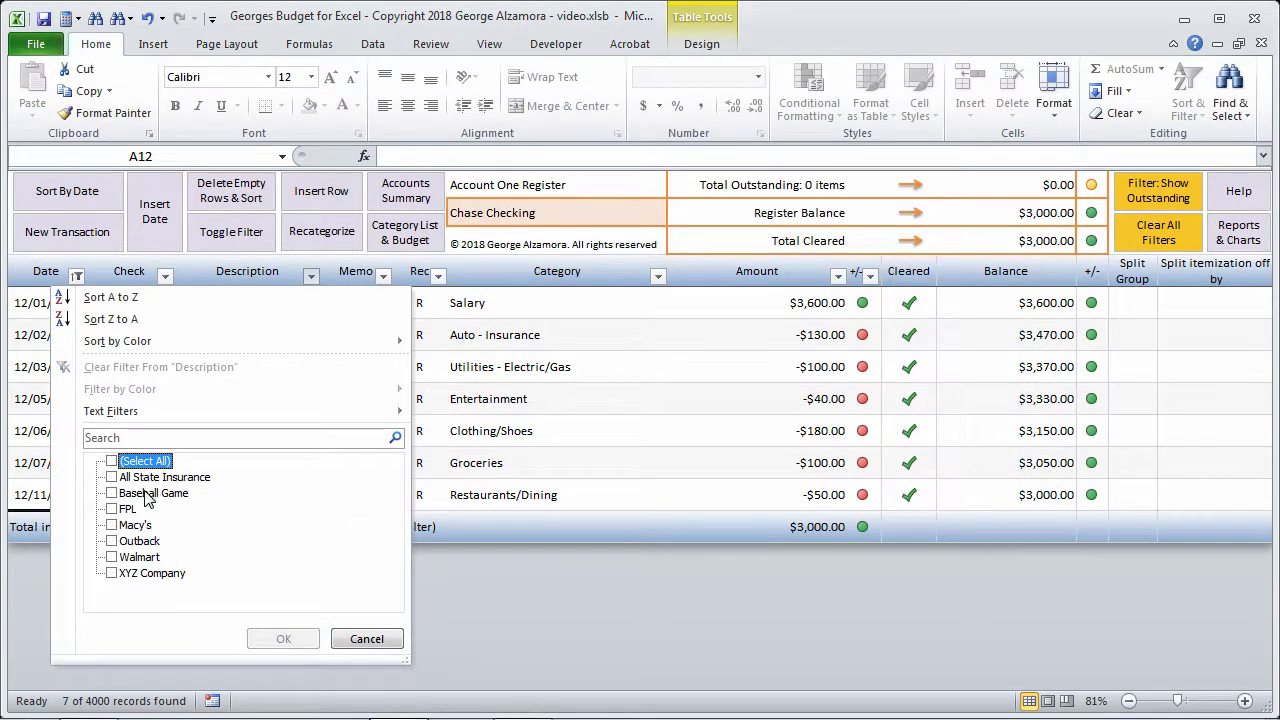
click(125, 510)
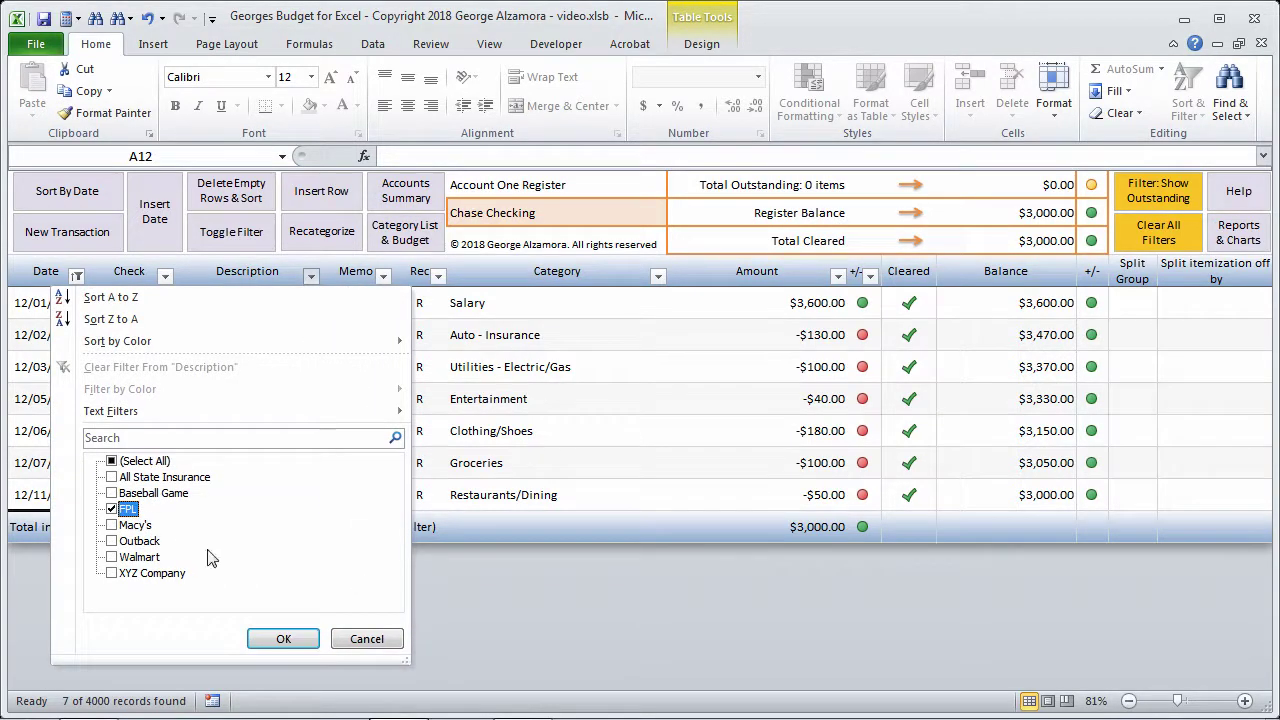
click(115, 557)
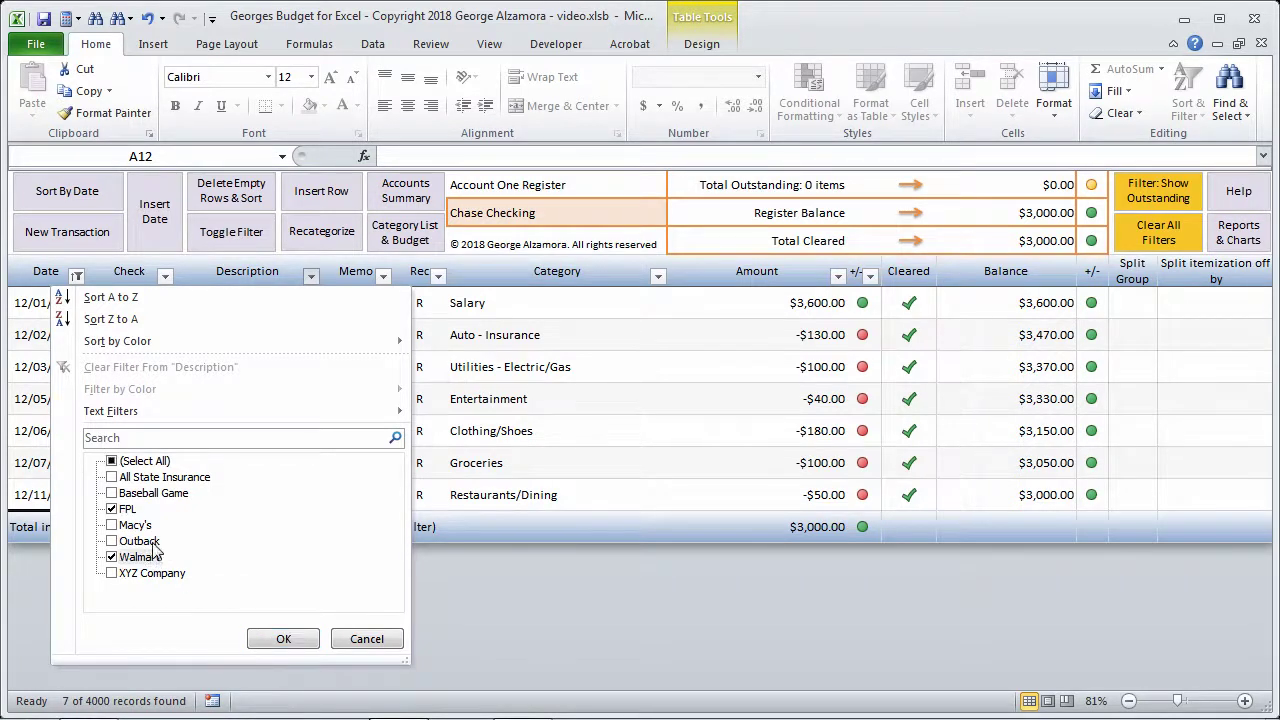
click(369, 638)
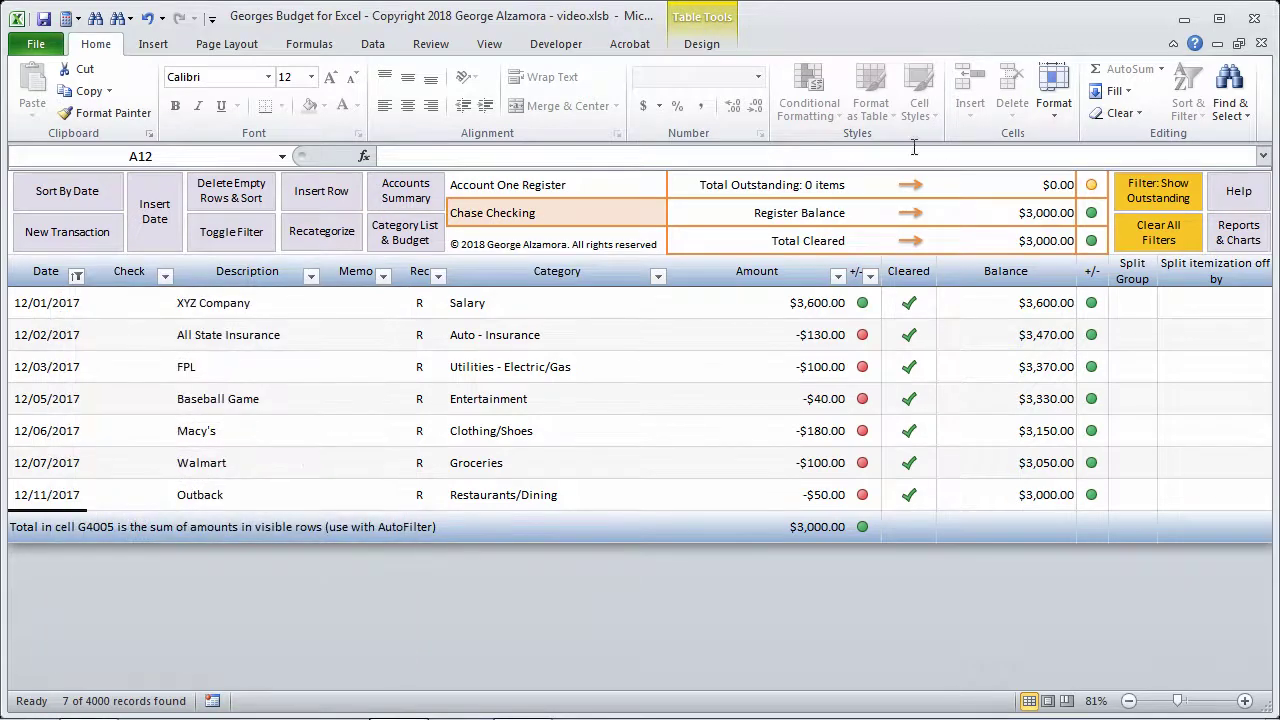
Filter the Amount column to show only transactions with amounts less than -100
click(838, 277)
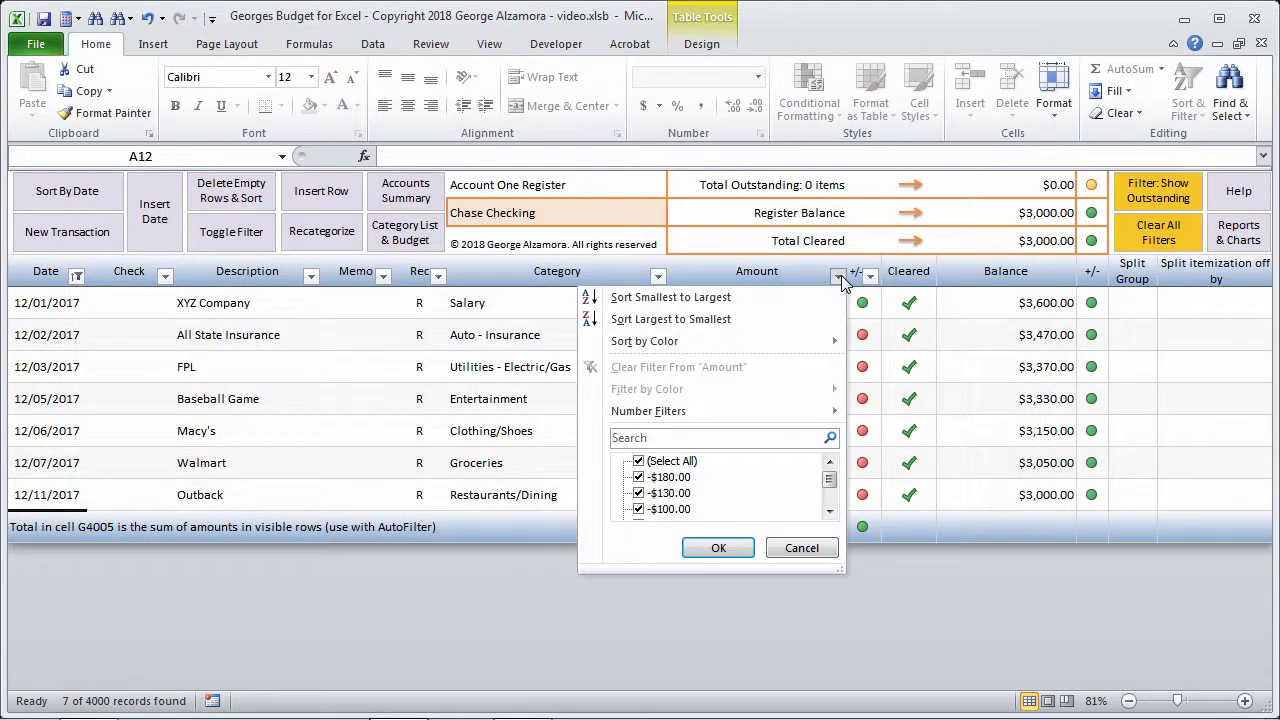
click(692, 437)
text(100)
key(BackSpace)
key(BackSpace)
key(BackSpace)
mouse_move(698, 411)
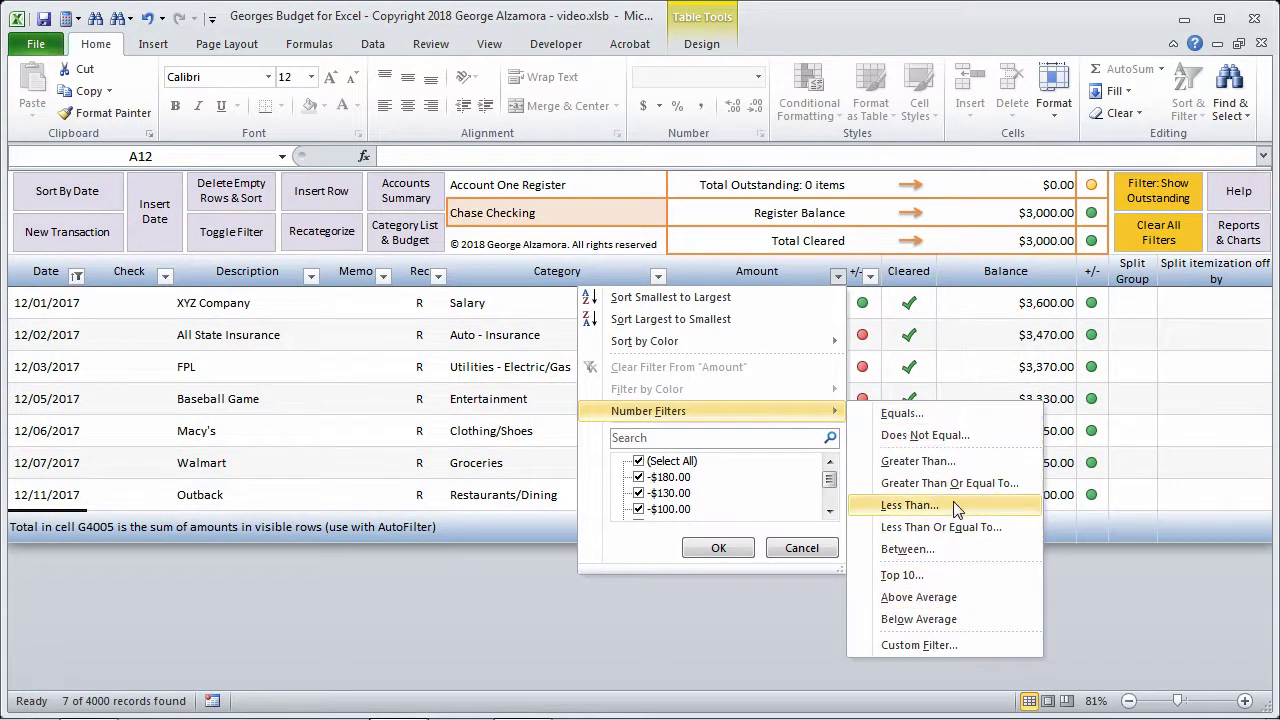
click(920, 508)
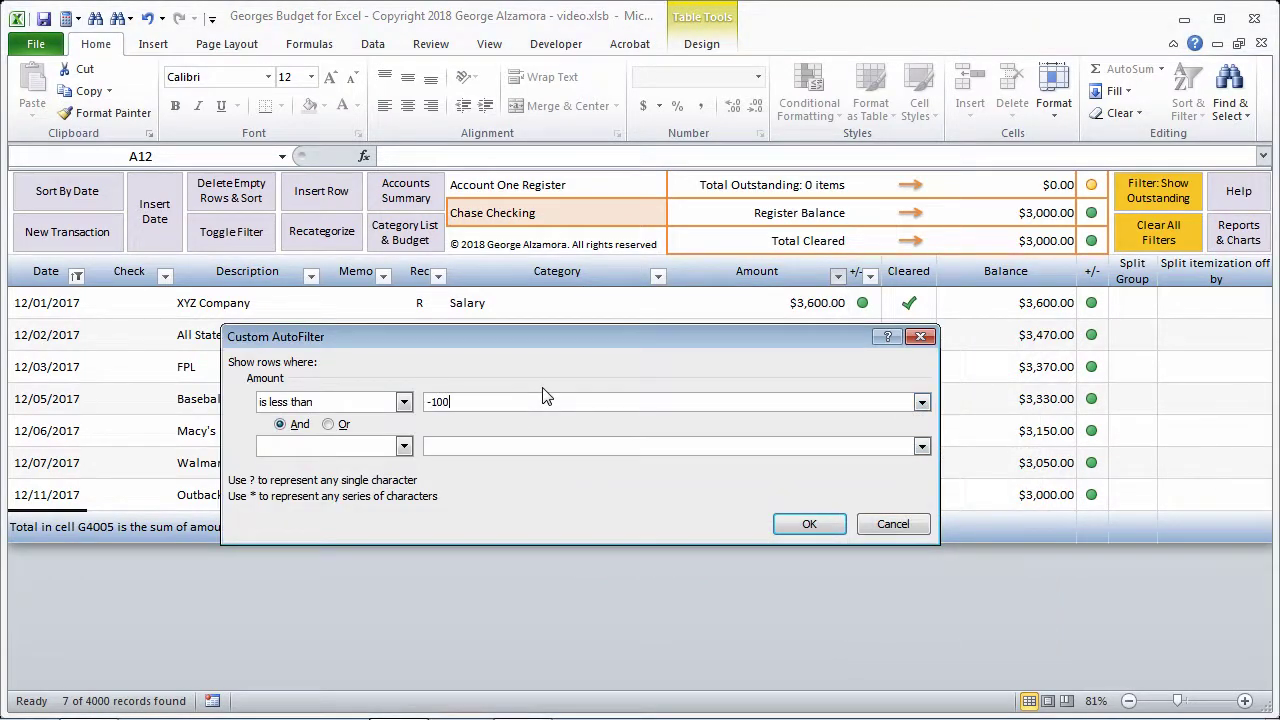
click(803, 526)
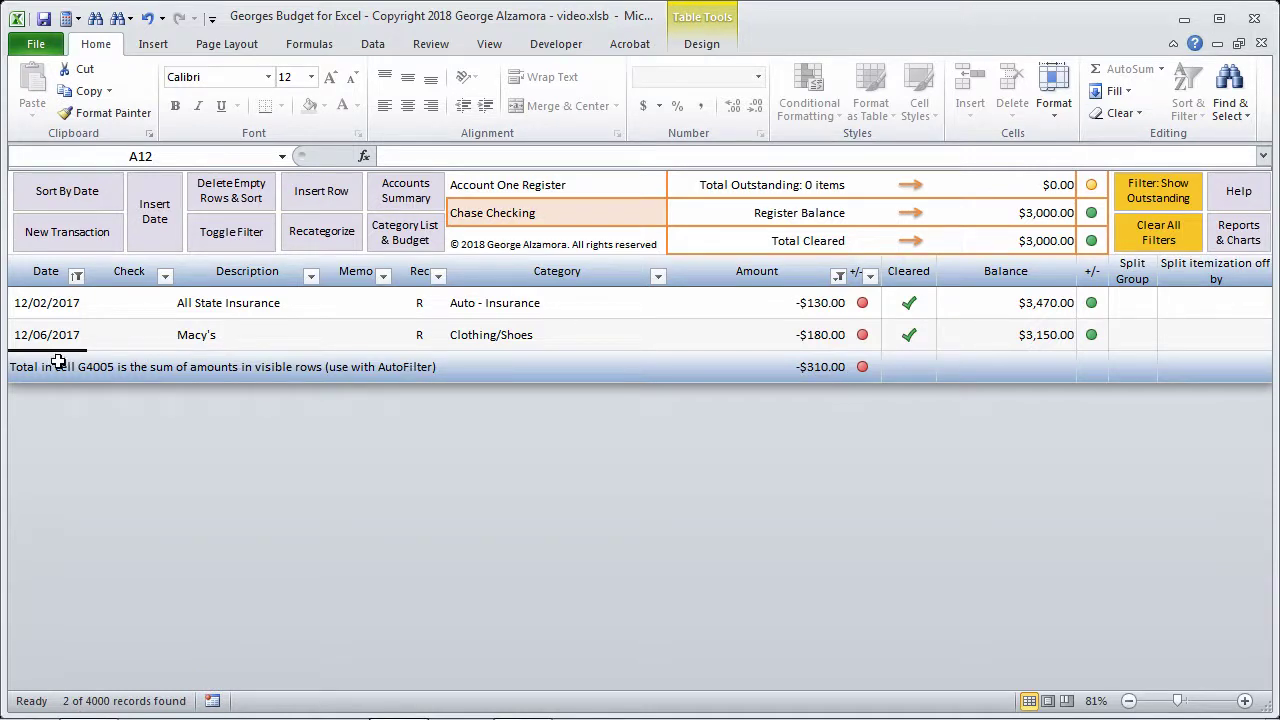
Examine the filtered transactions' amounts, categories and descriptions, then visit the Accounts Summary and return to the Chase Checking register
click(797, 314)
drag(797, 316, 797, 342)
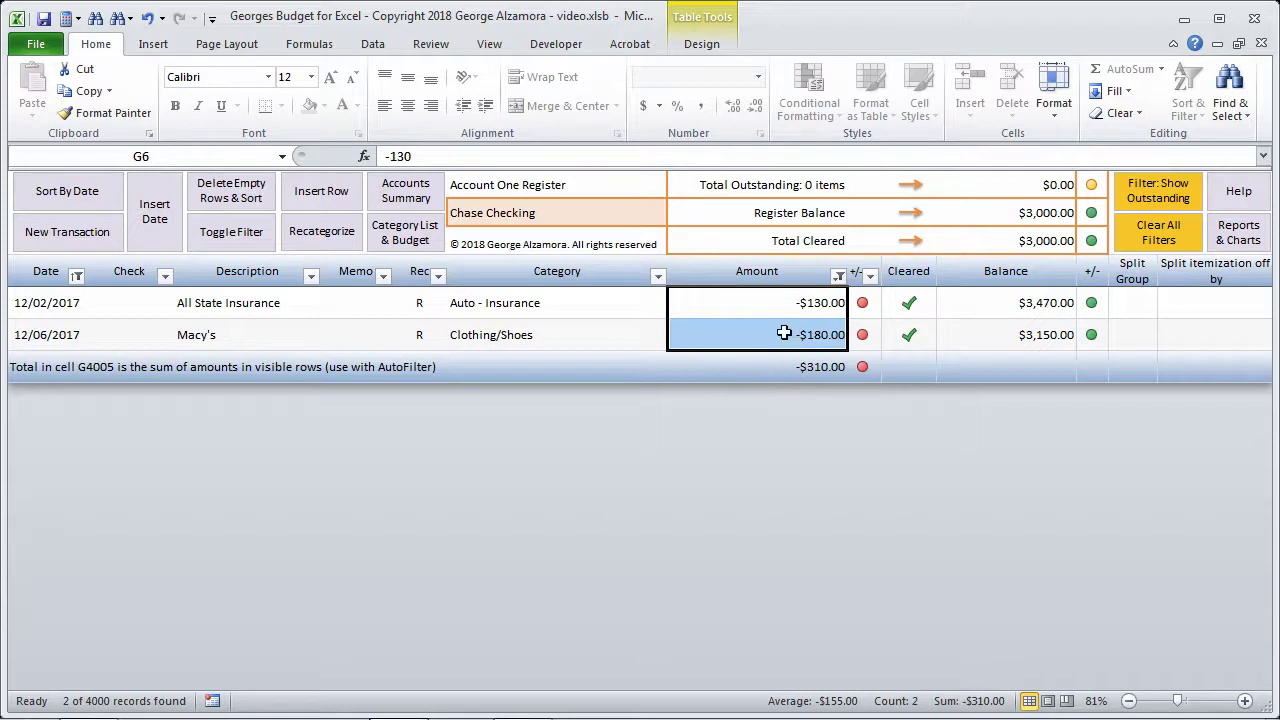
click(570, 321)
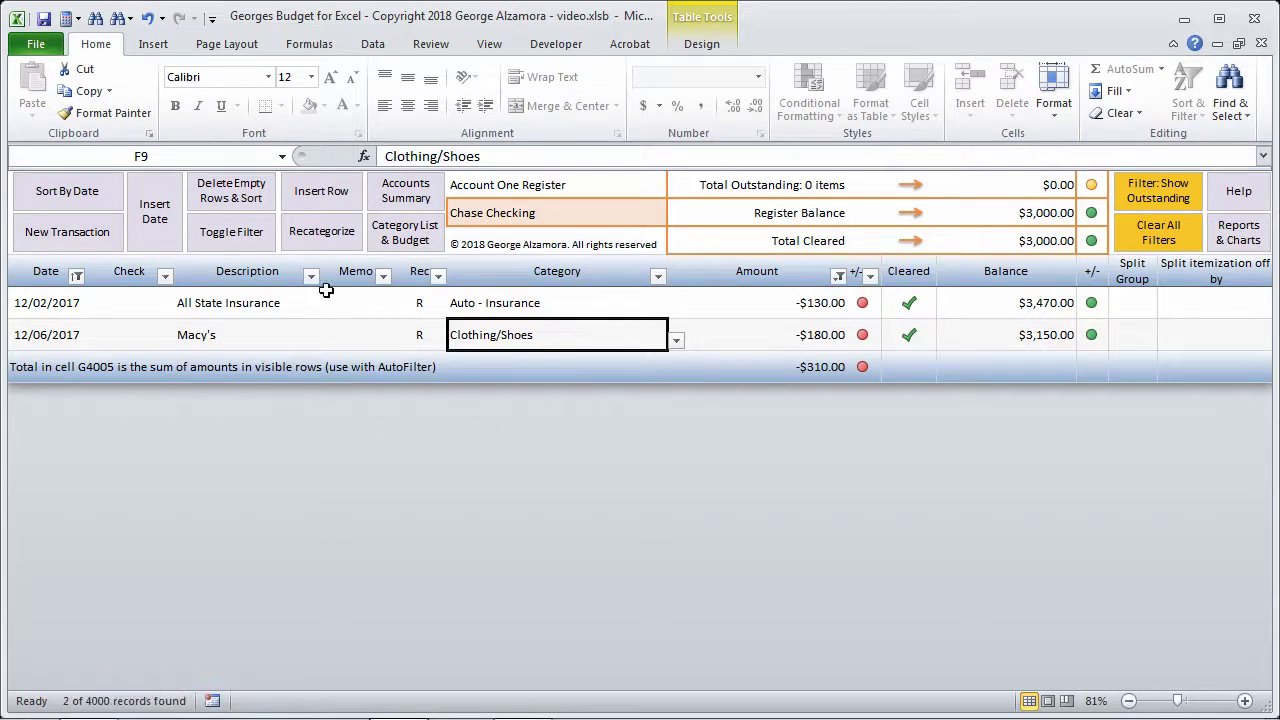
click(158, 336)
click(206, 339)
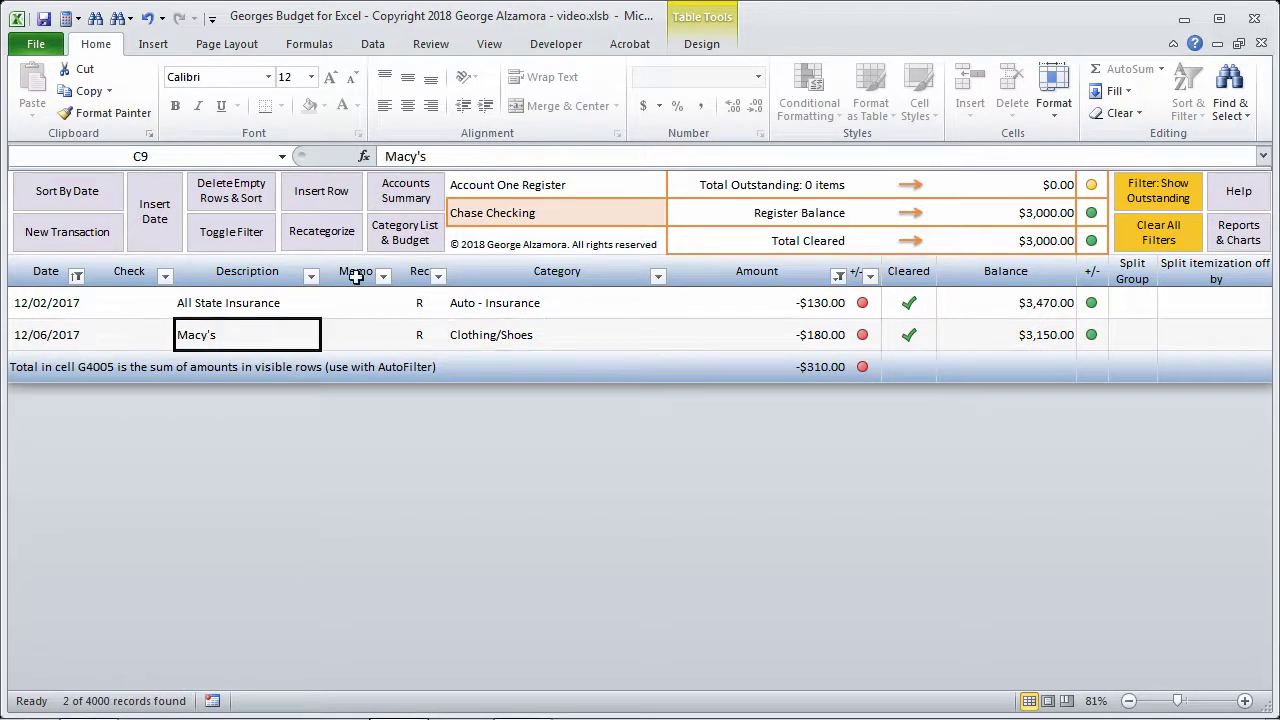
click(395, 198)
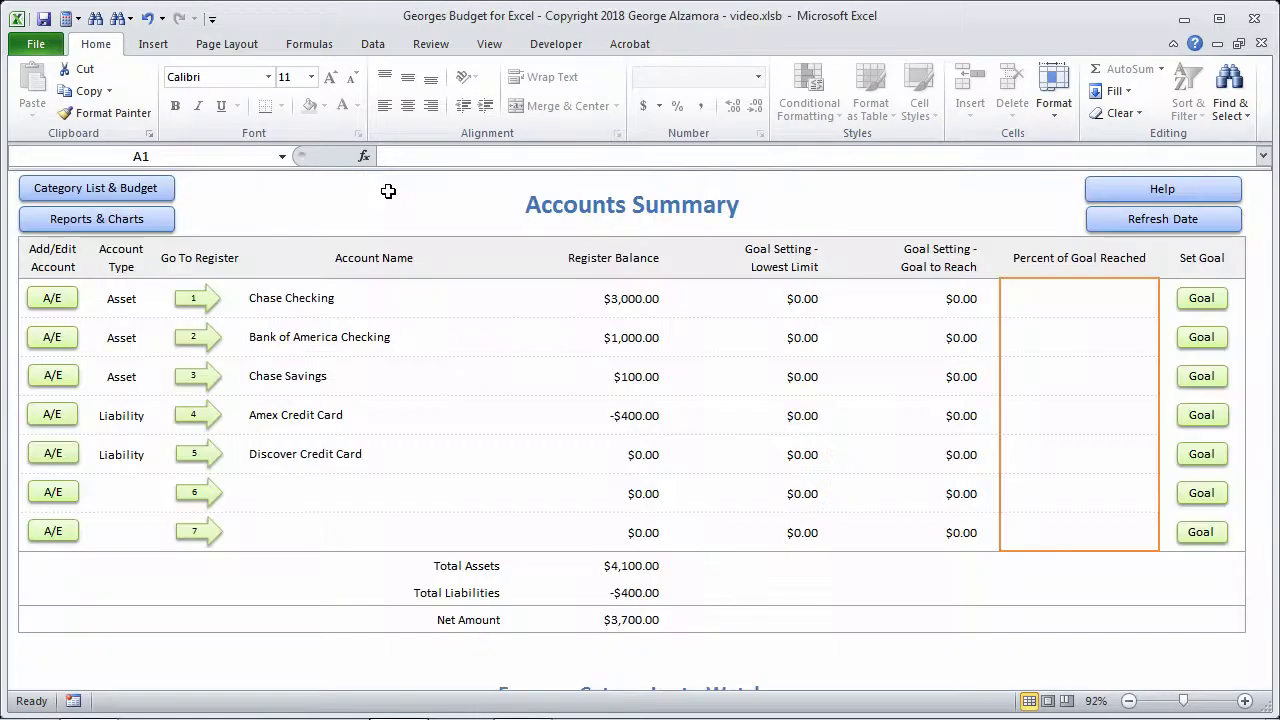
click(212, 296)
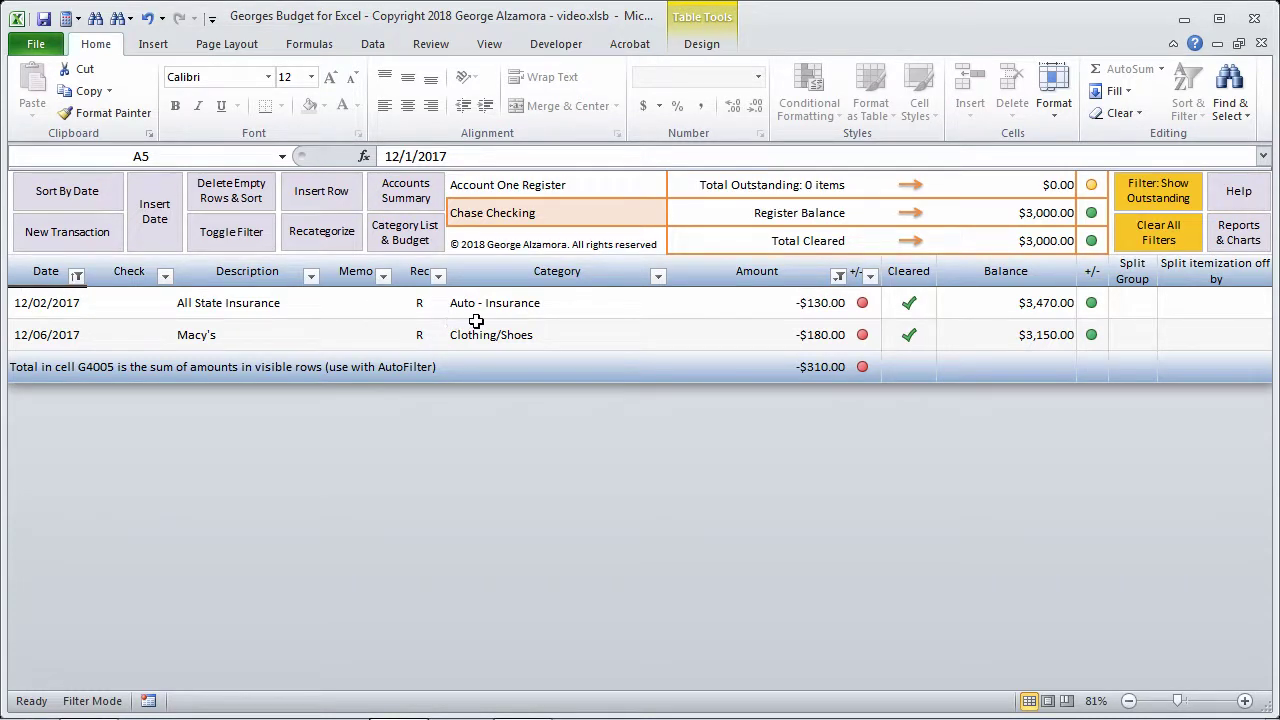
Review the Amount and Date filter options and clear all filters from the Chase Checking register
click(838, 276)
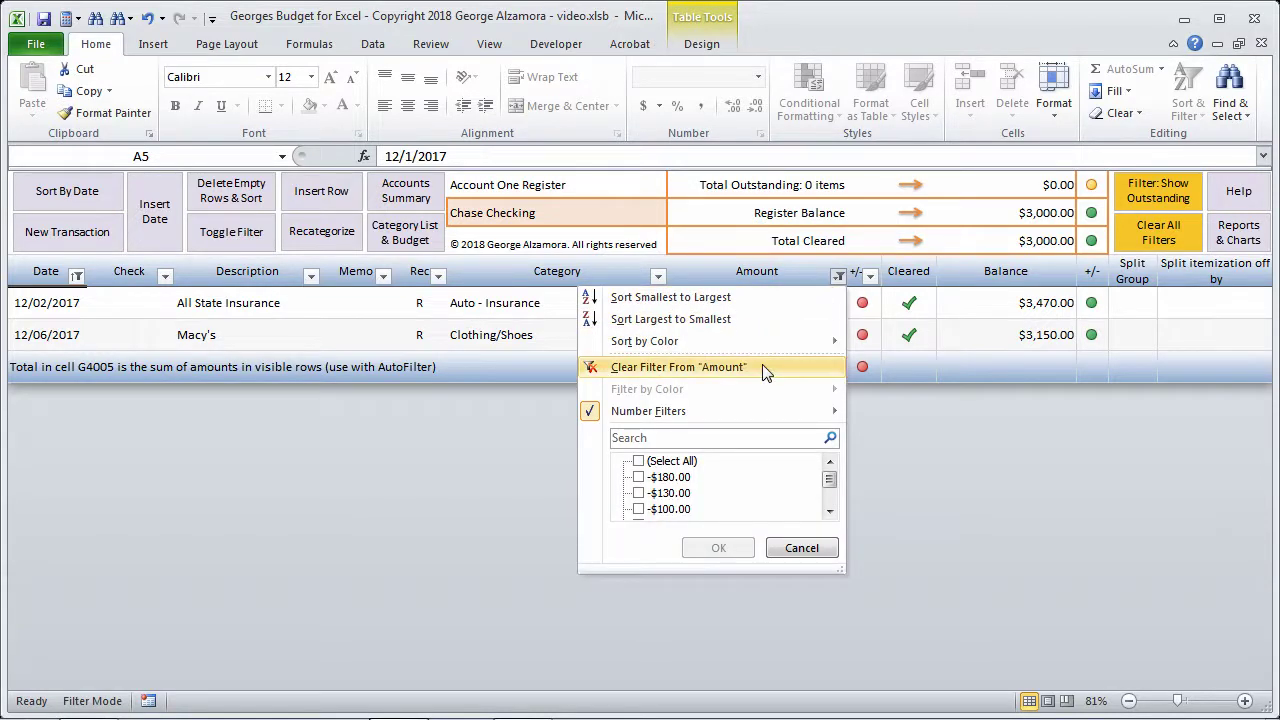
click(865, 37)
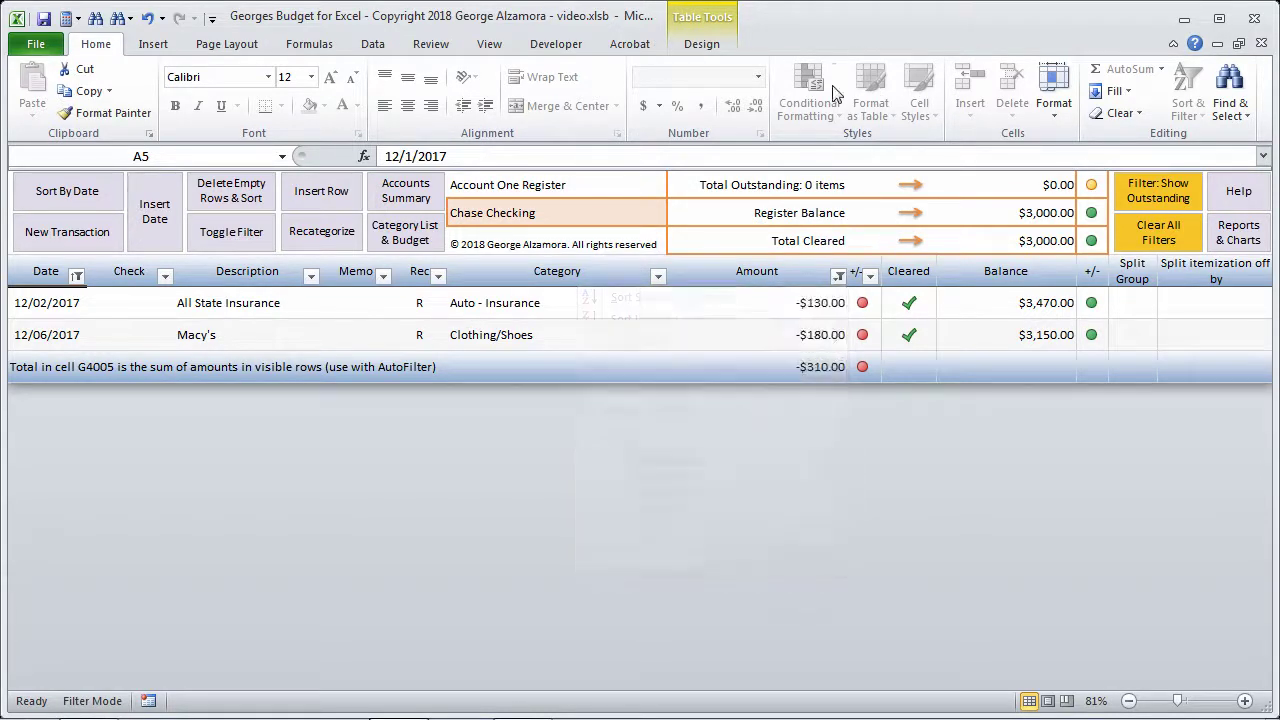
click(77, 276)
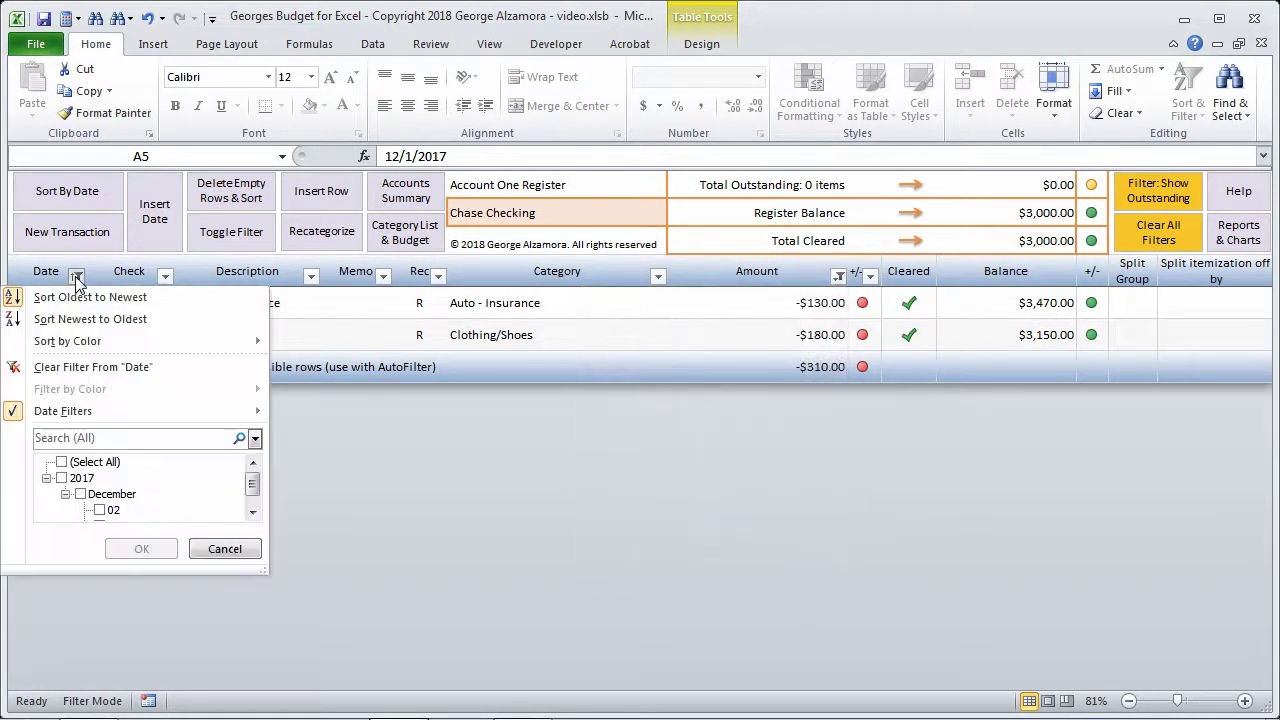
click(781, 29)
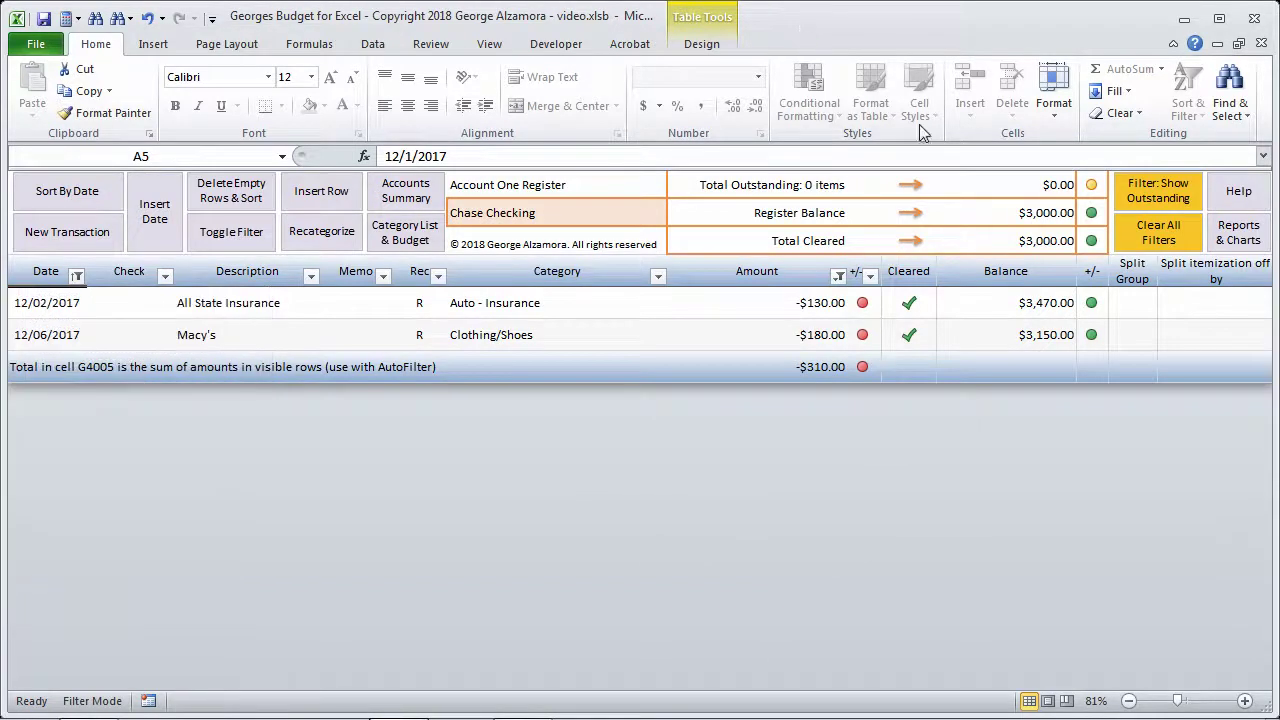
click(1189, 246)
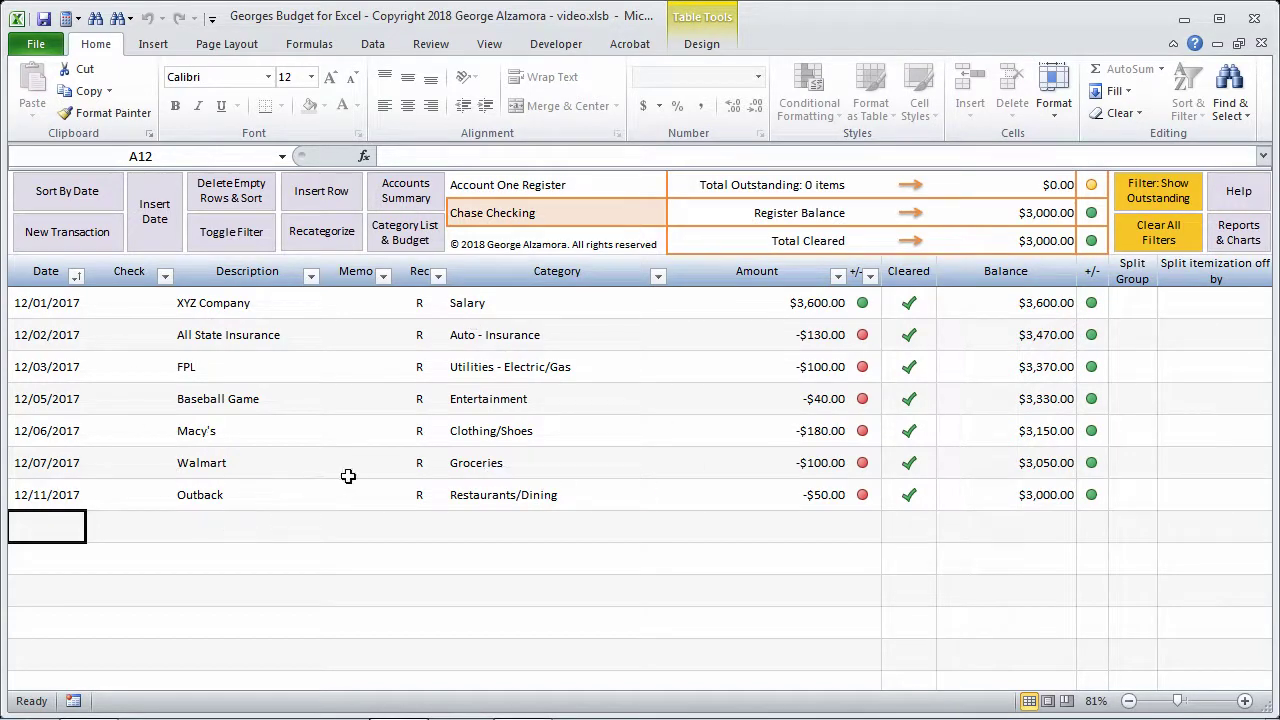
Open the Amex Credit Card register from the Accounts Summary and examine the charges from 12/01/2017 through 12/18/2017
click(408, 198)
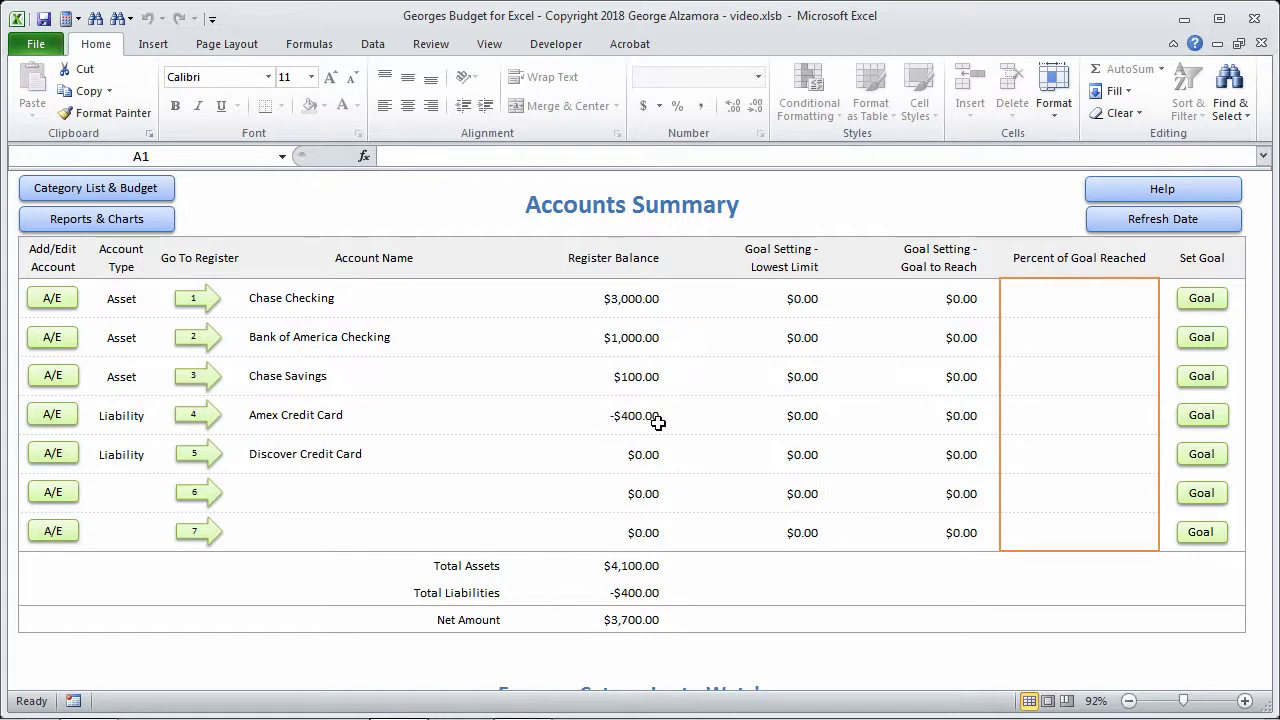
click(199, 418)
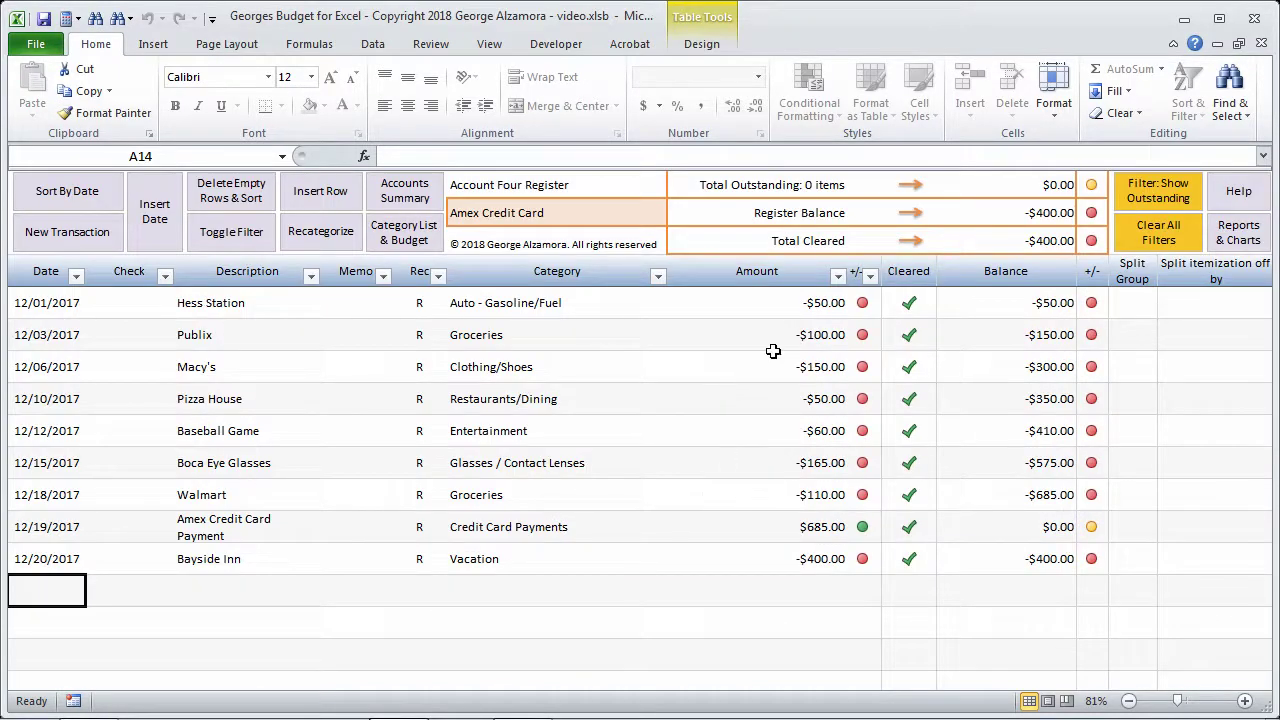
click(809, 302)
drag(806, 312, 810, 362)
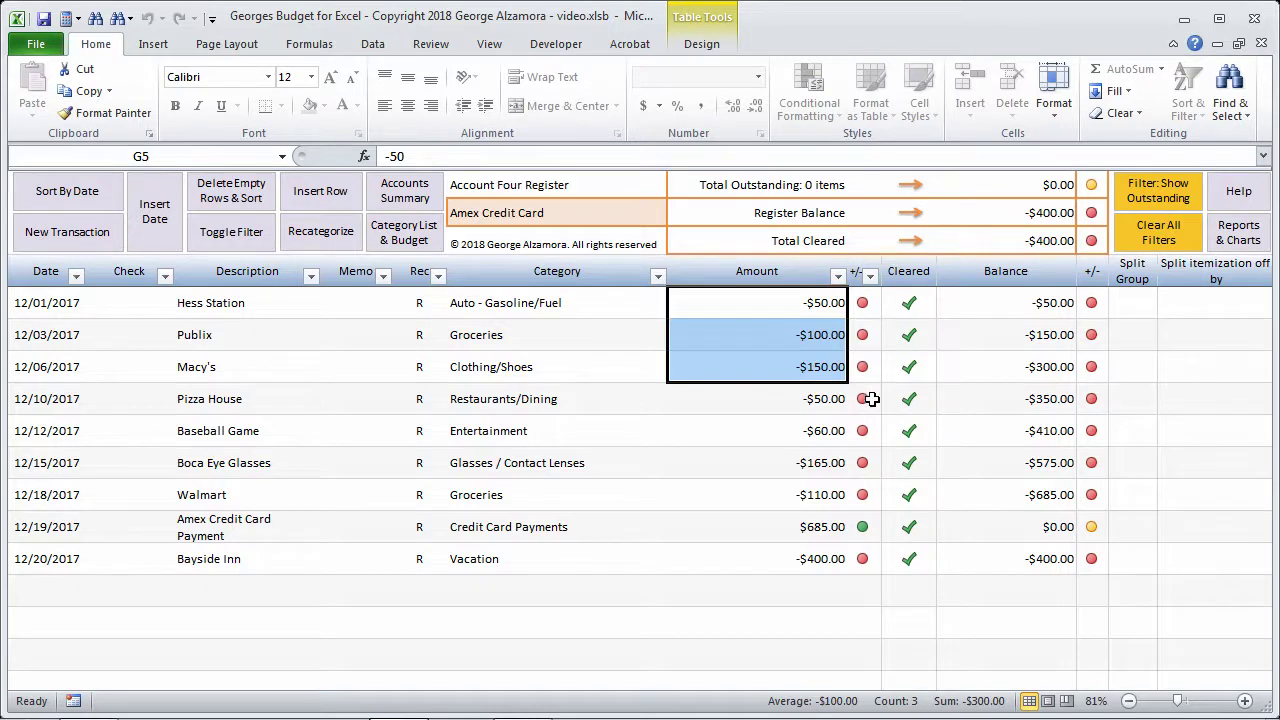
drag(806, 306, 45, 490)
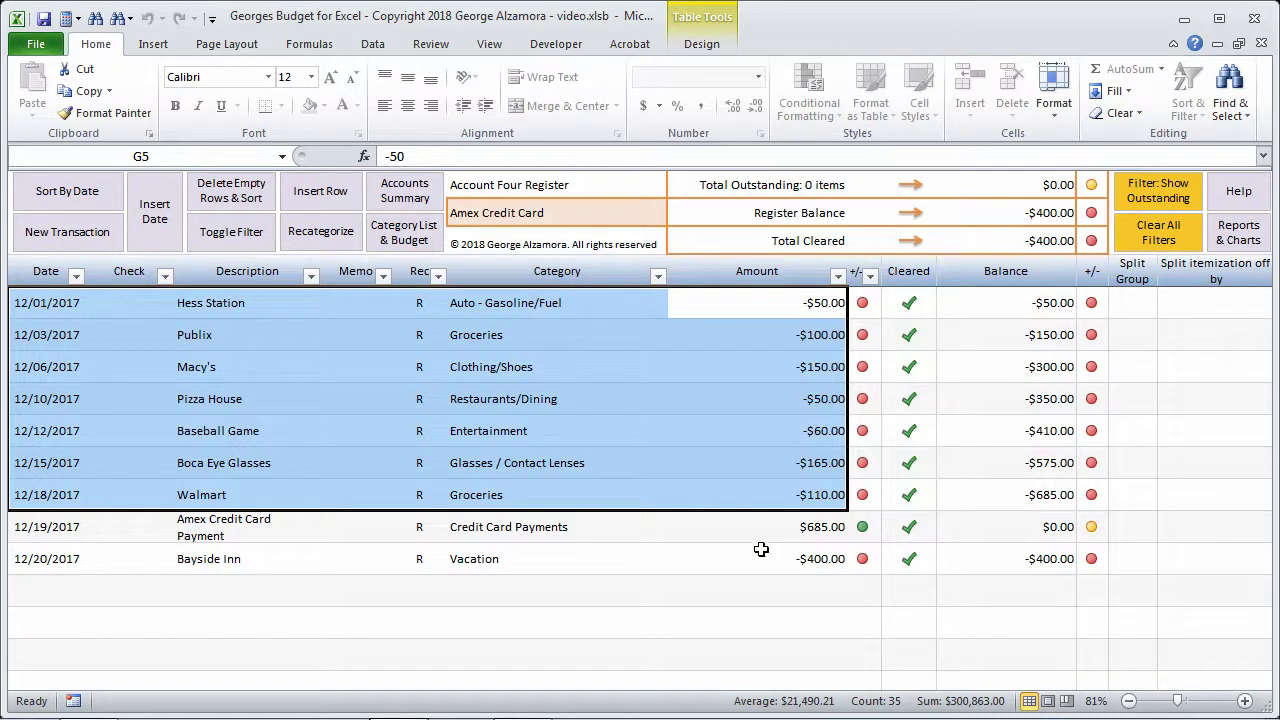
Examine the 12/19/2017 Amex credit card payment and the 12/20/2017 Bayside Inn charge
click(674, 536)
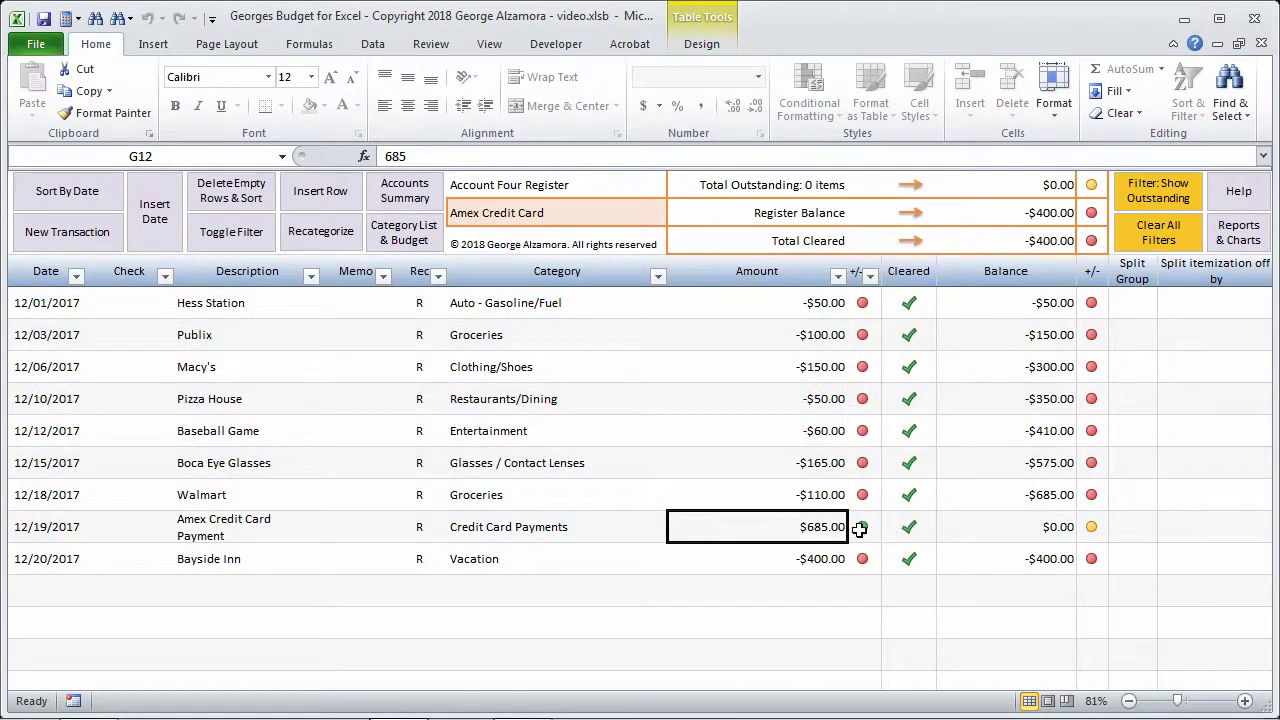
drag(73, 526, 845, 531)
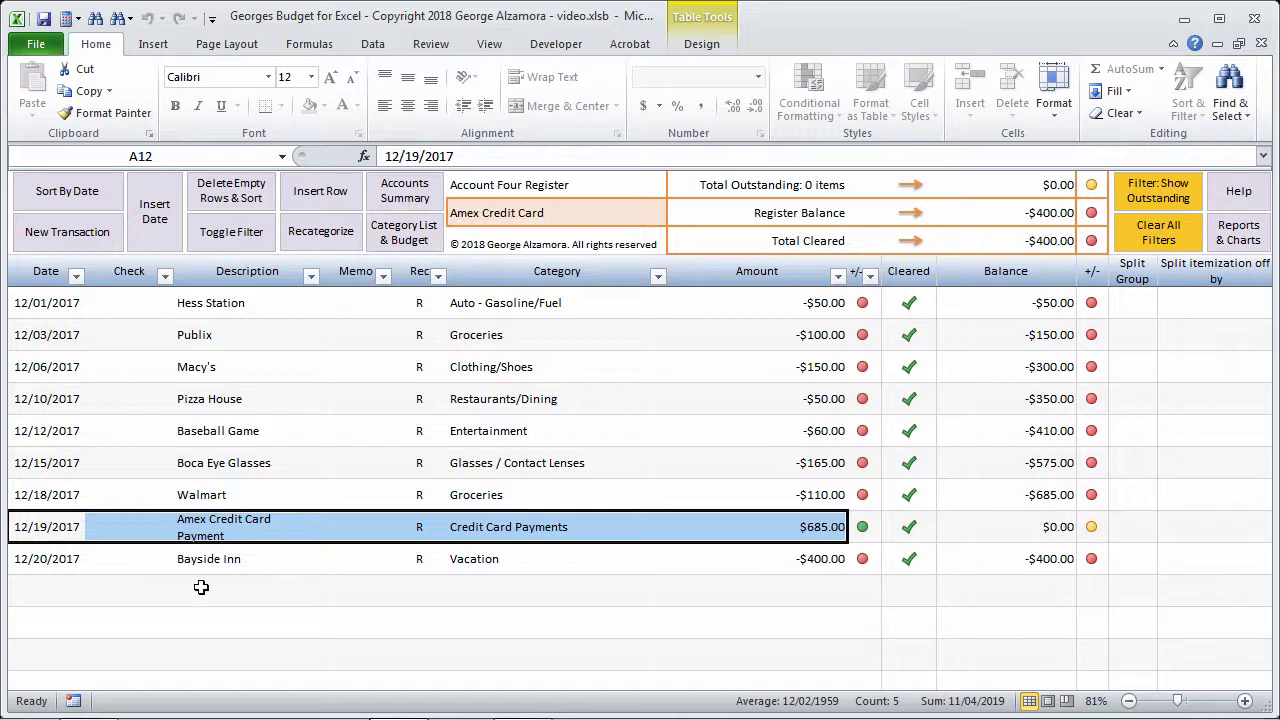
drag(42, 556, 780, 562)
click(800, 563)
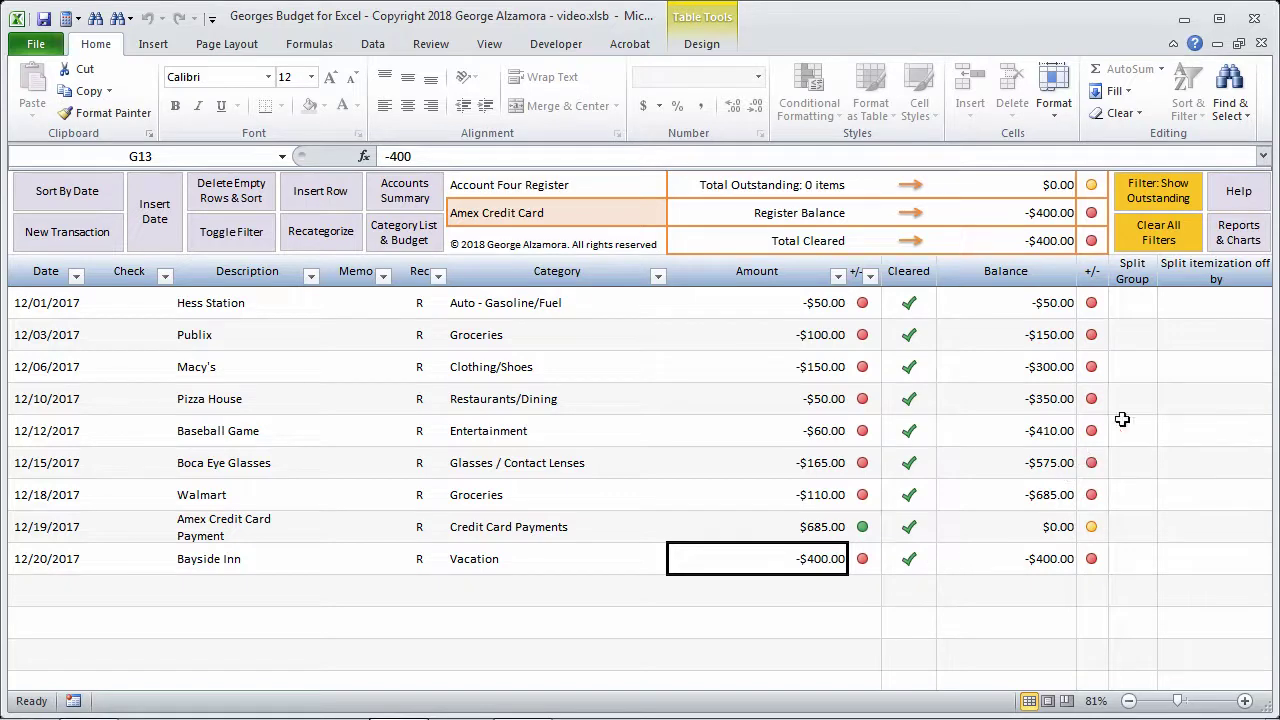
Return to the Chase Checking register by way of the Accounts Summary
click(434, 193)
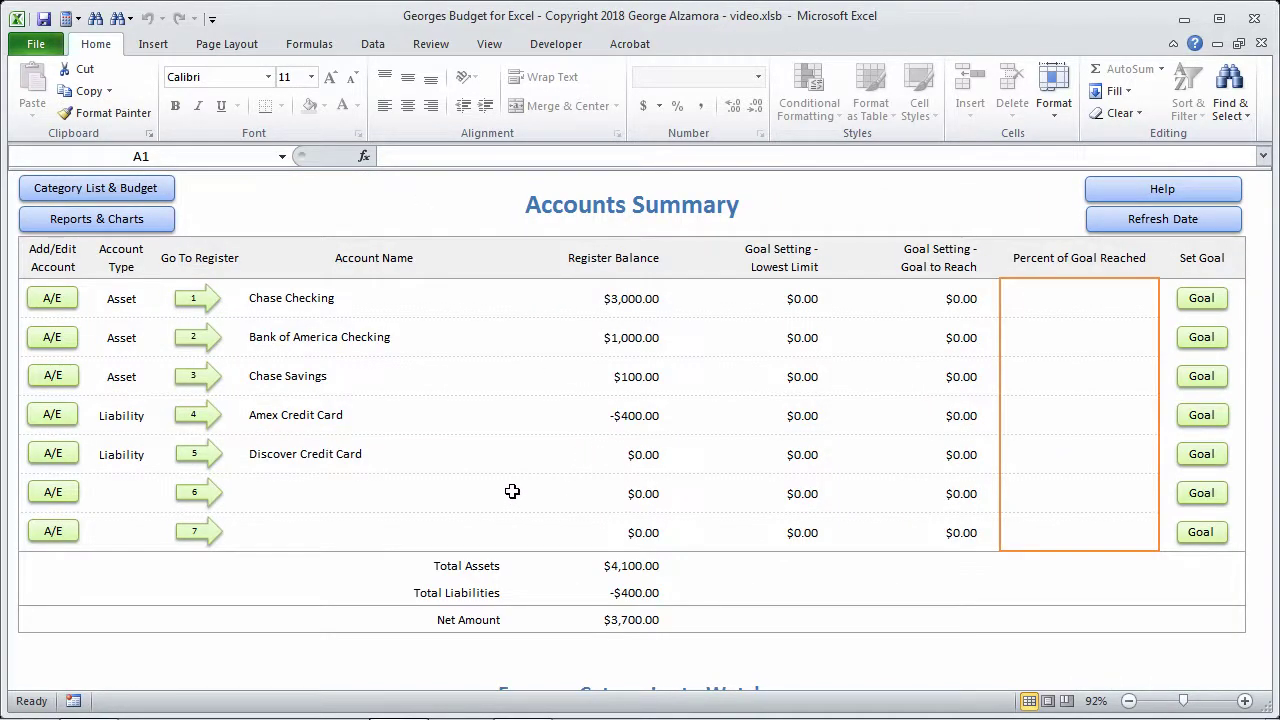
click(194, 299)
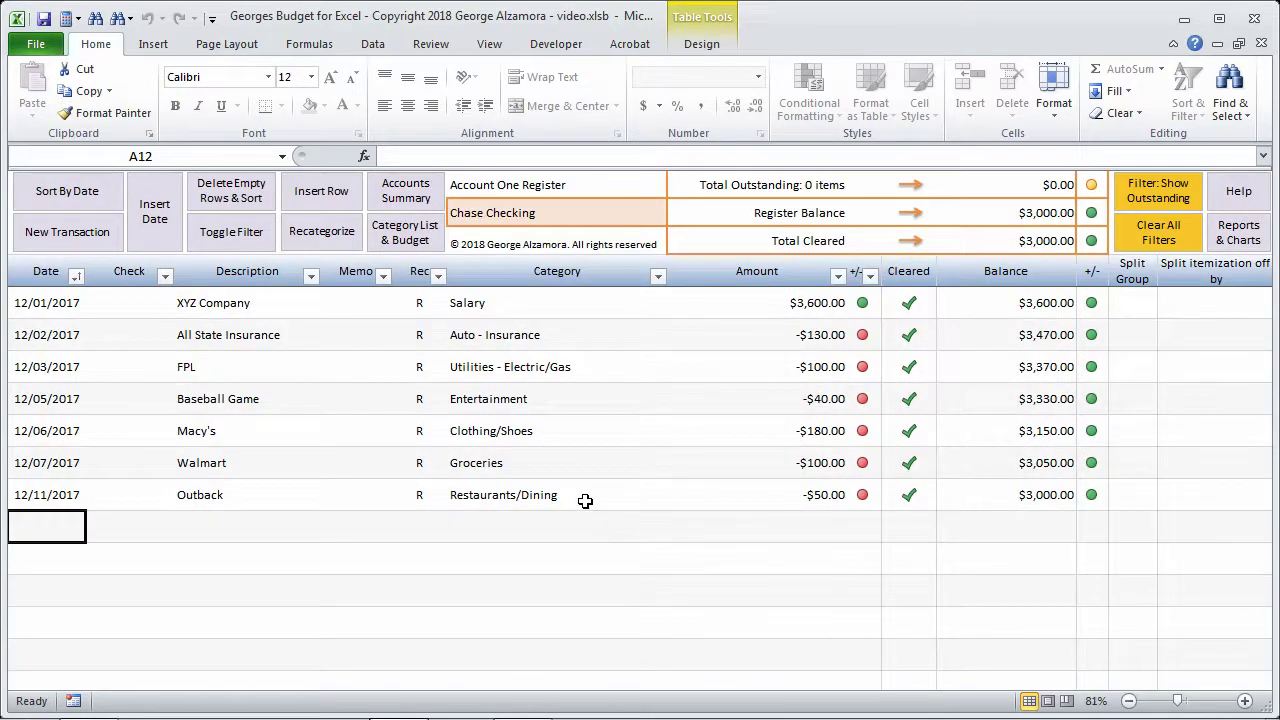
Try entering check number 46555 for the 12/11/2017 Outback transaction and cancel the entry
click(129, 489)
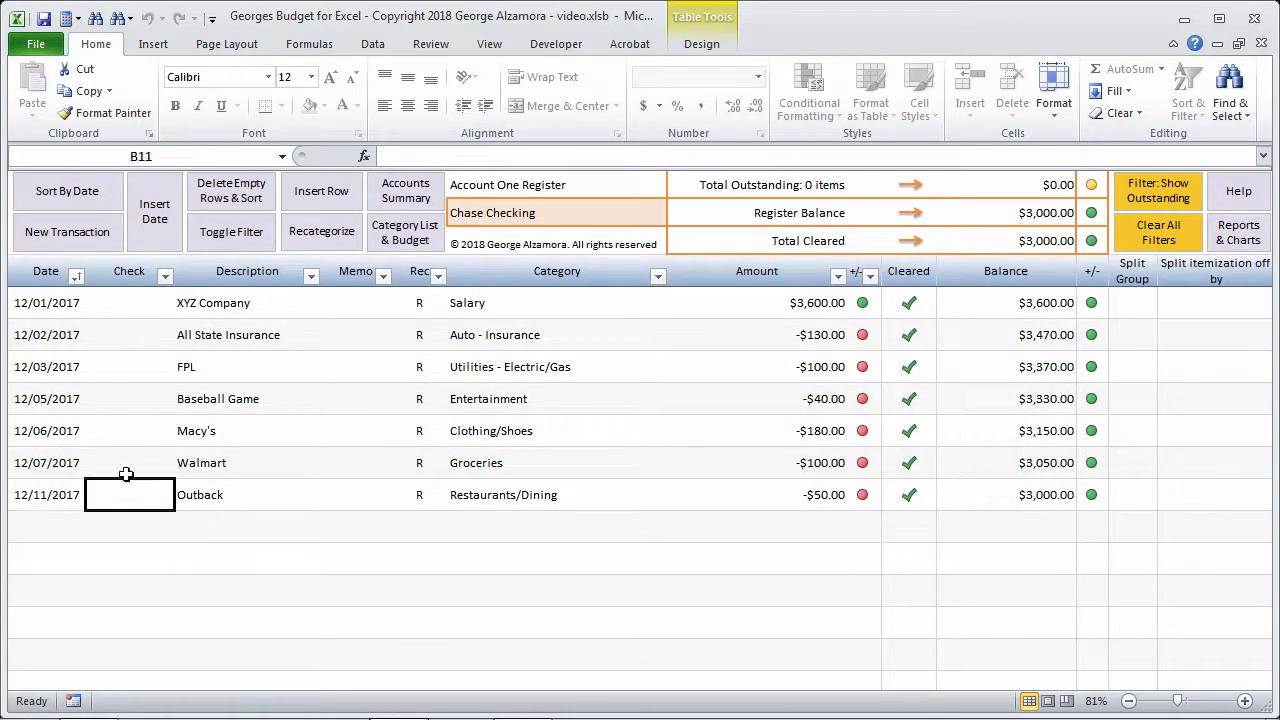
click(127, 468)
click(132, 501)
text(46555)
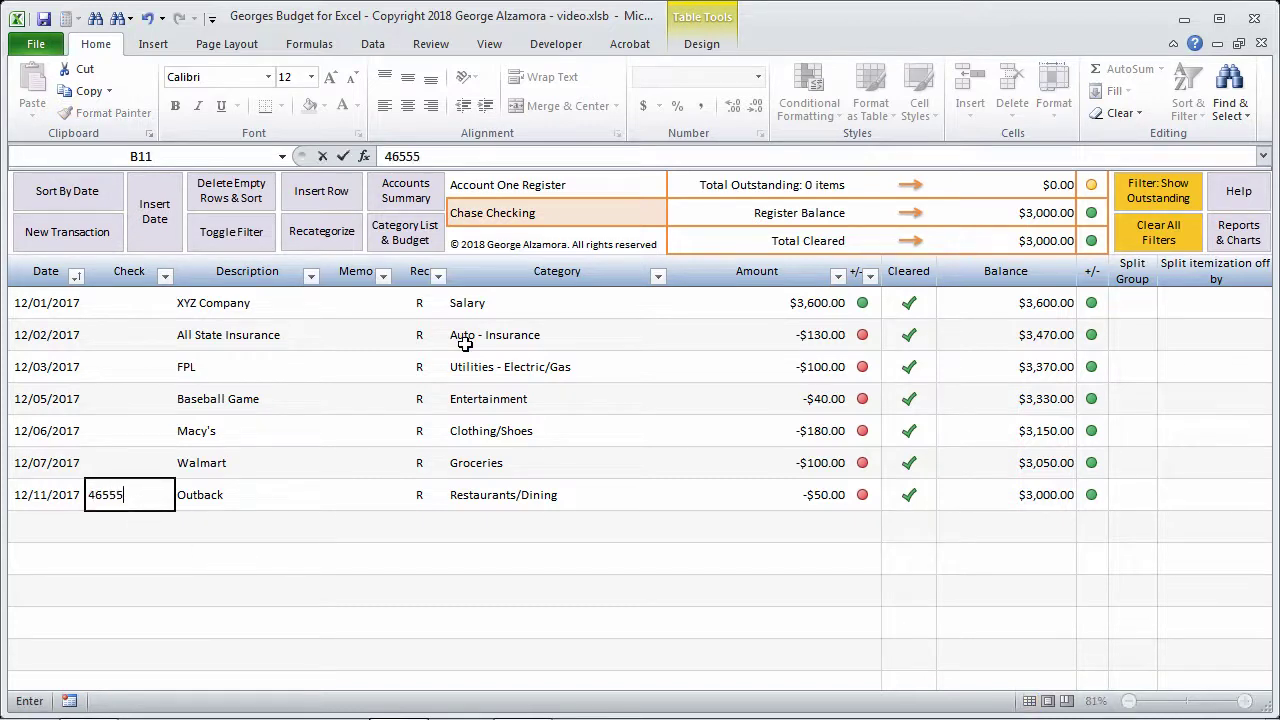
key(Escape)
Enter the memo "Tax ded" for the 12/11/2017 Outback transaction
click(358, 492)
click(360, 468)
key(Down)
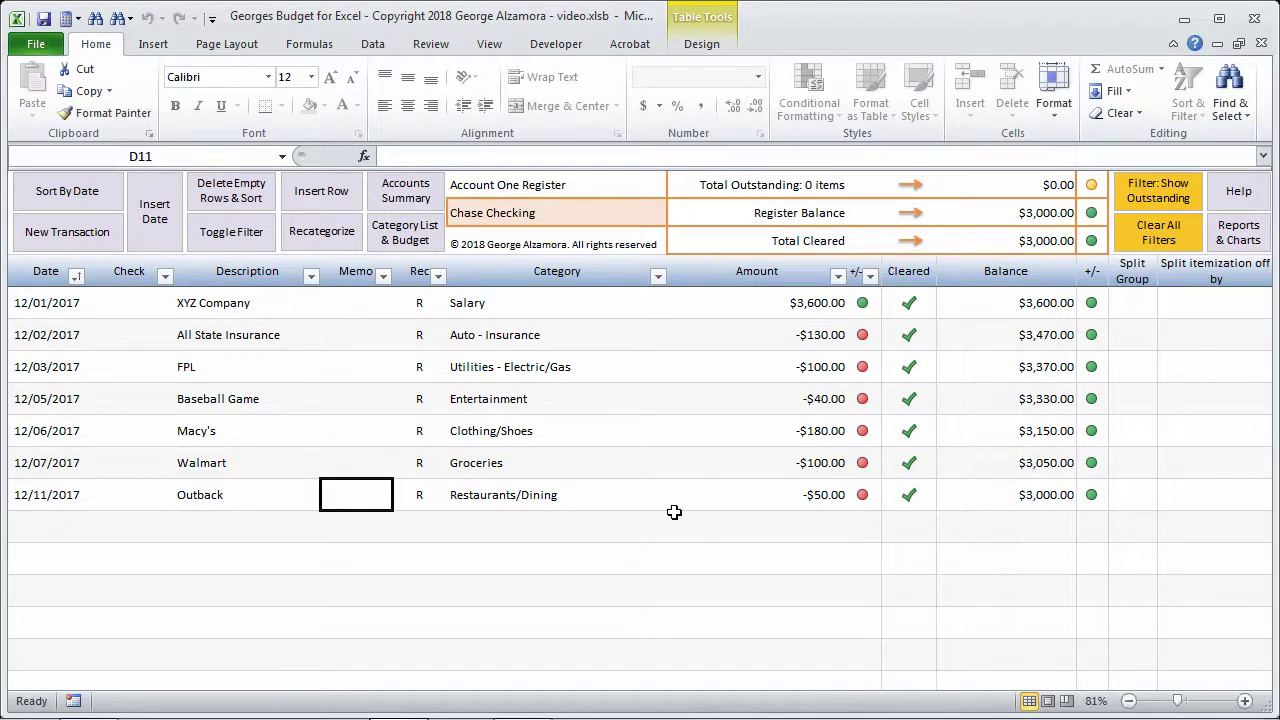
text(T)
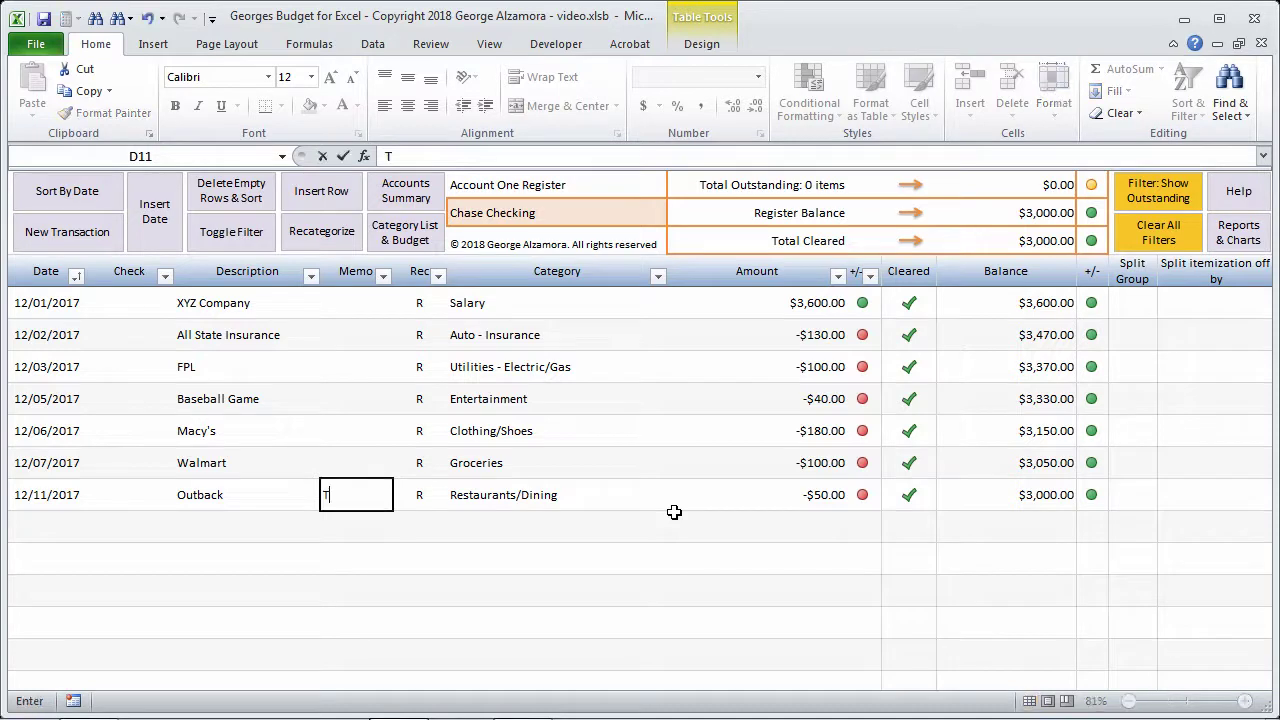
text(ax ded)
key(Tab)
key(Left)
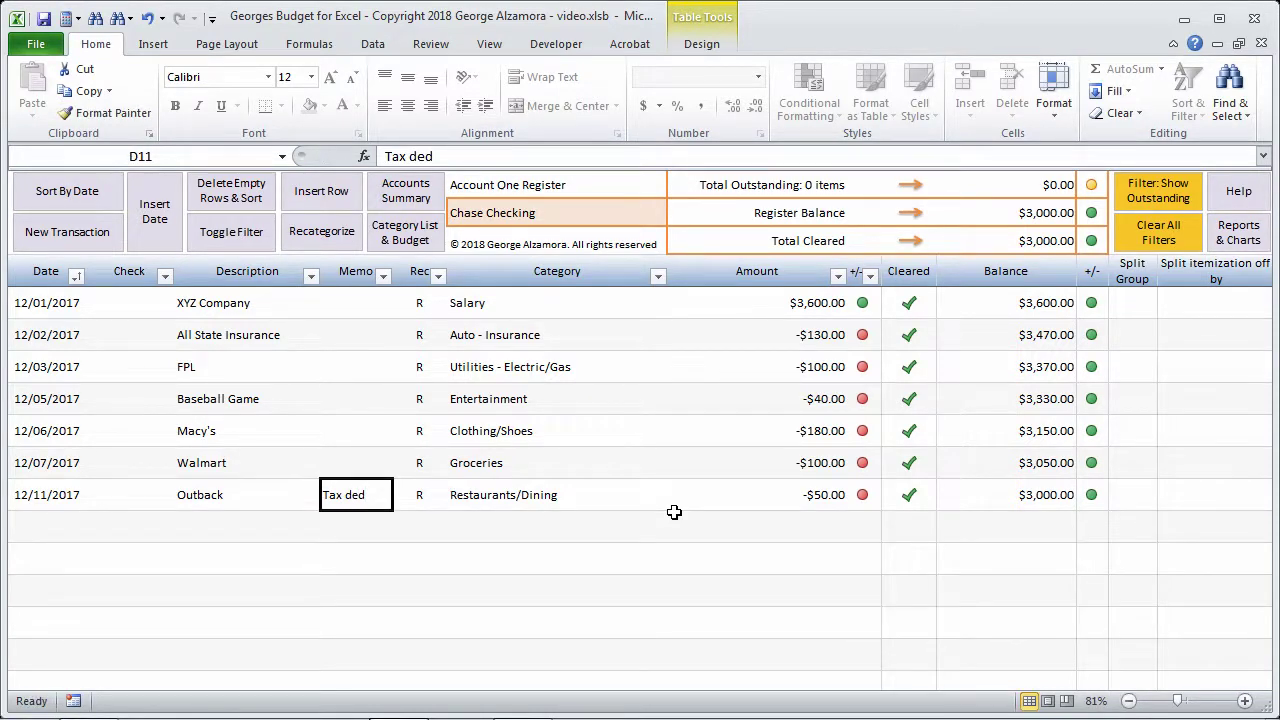
Review the filter choices for the Memo column and close them without filtering
click(383, 276)
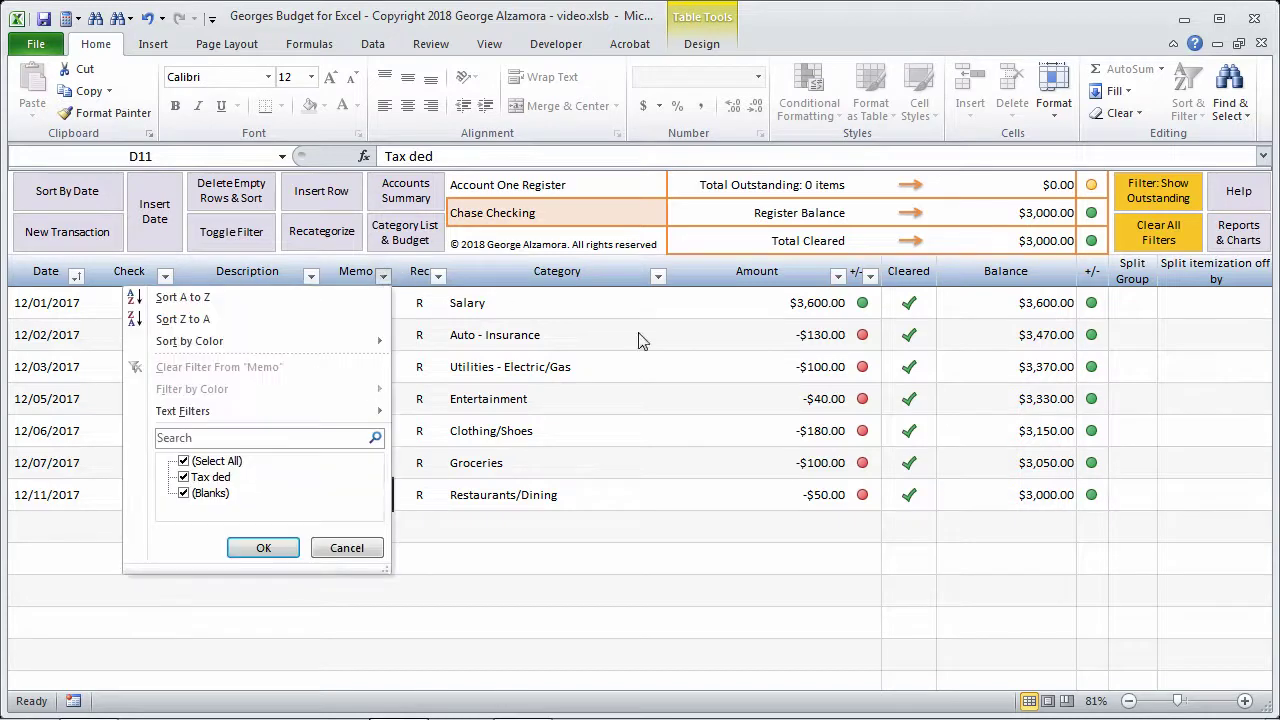
key(Escape)
key(Right)
key(Left)
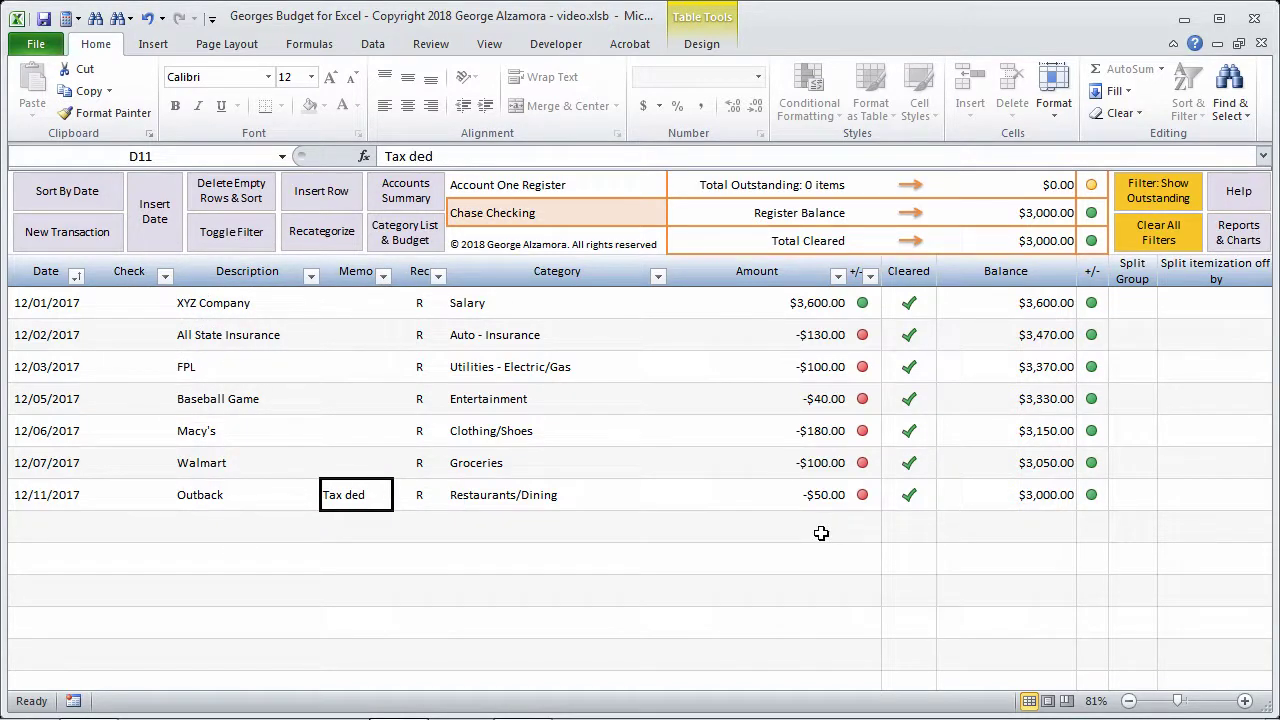
Delete the memo from the 12/11/2017 Outback transaction
key(Delete)
key(Left)
key(Left)
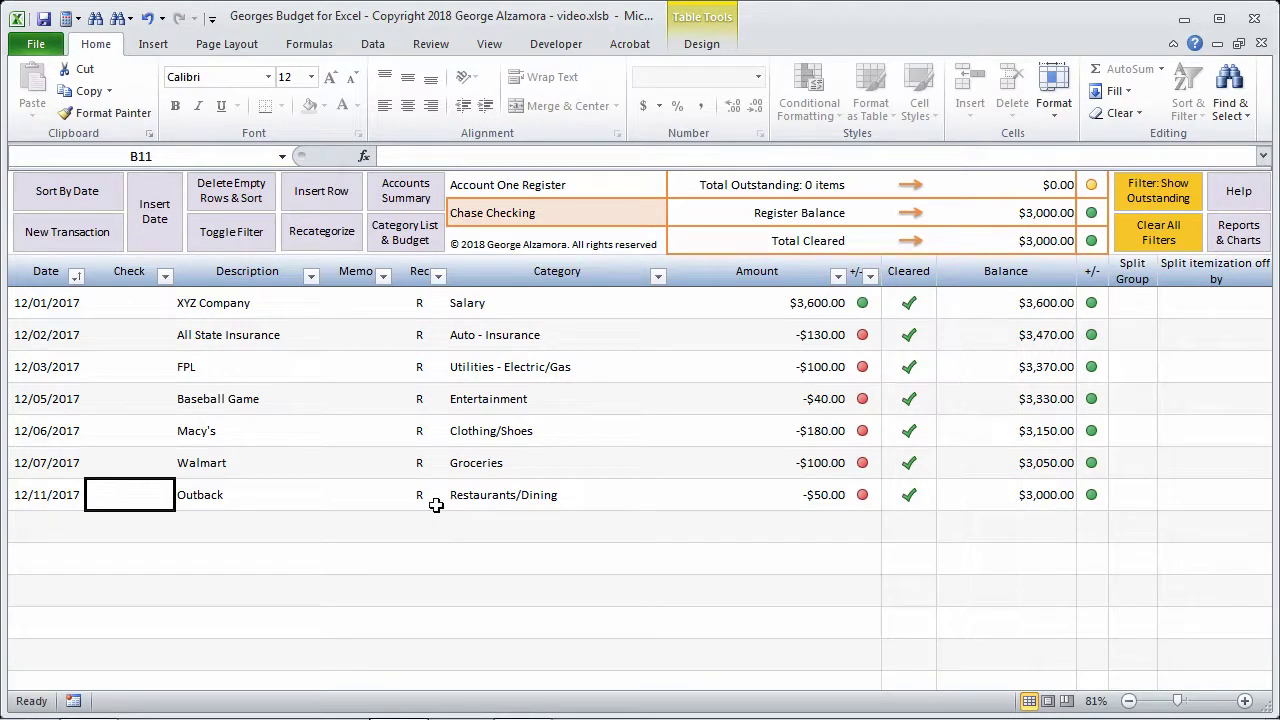
Reopen the Chase Checking register through the Accounts Summary and review the Category column's filter choices
click(424, 203)
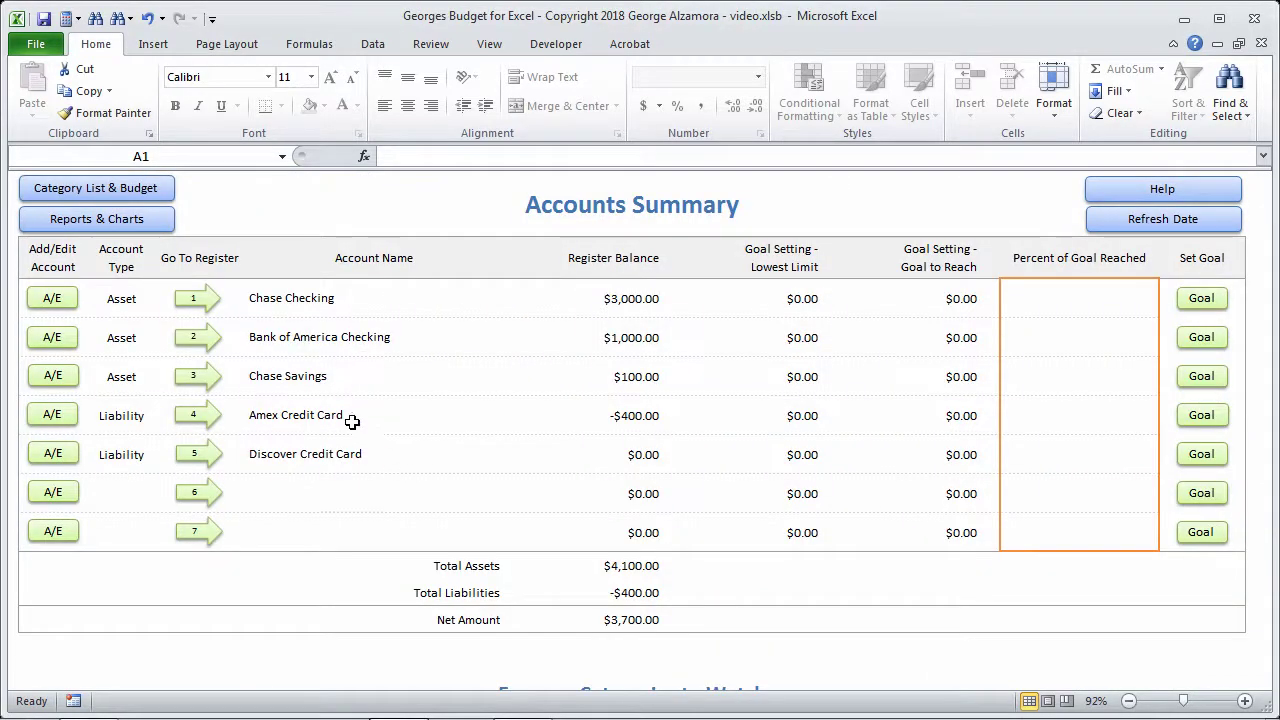
click(197, 303)
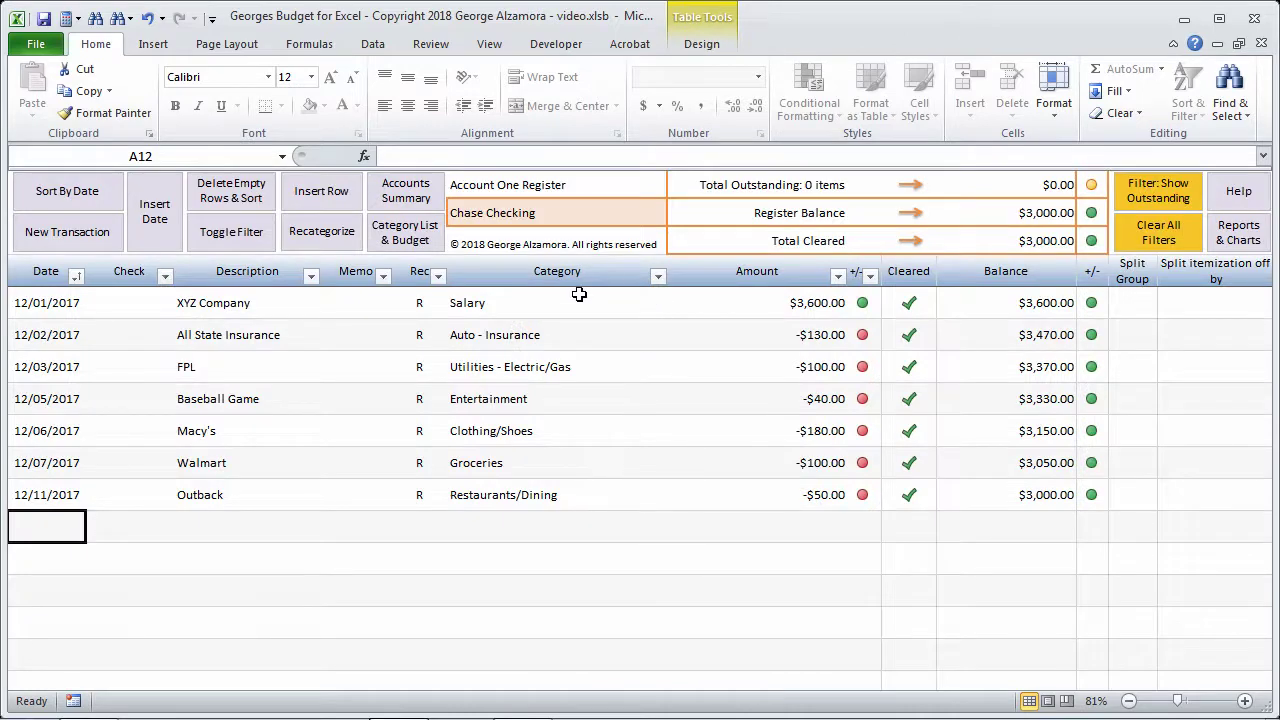
click(658, 276)
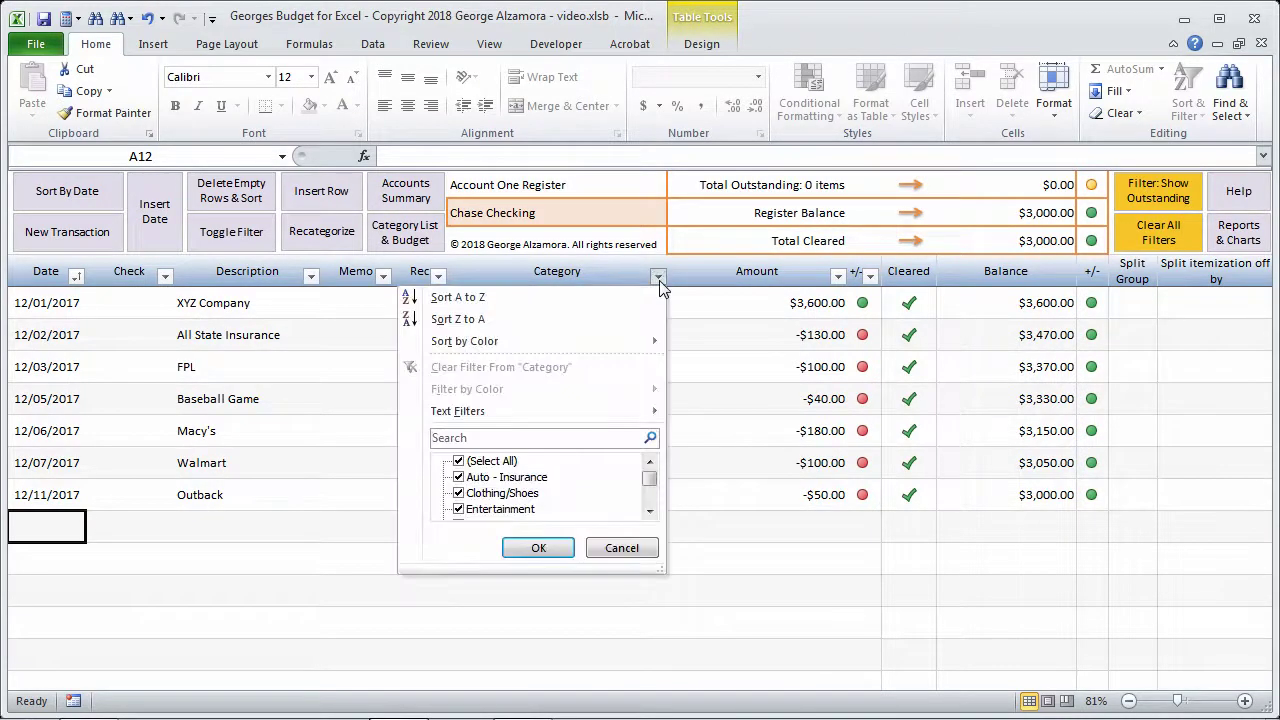
click(659, 282)
click(578, 520)
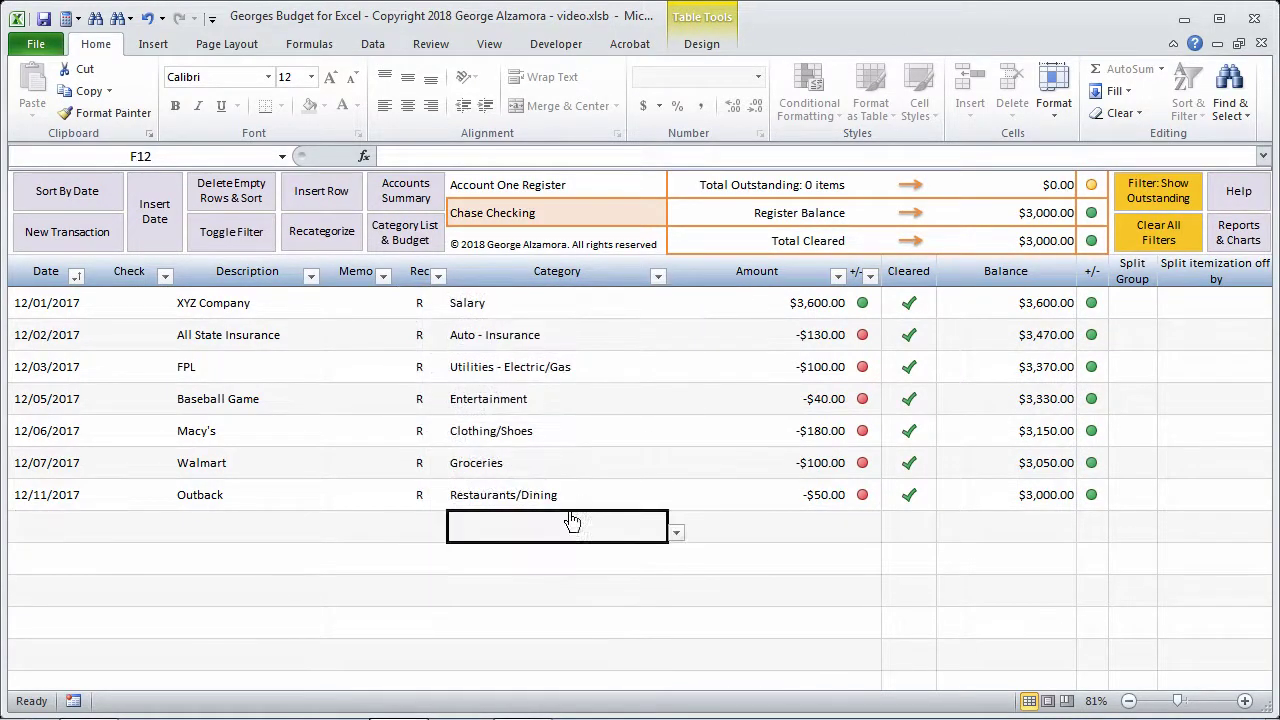
Examine the 12/11/2017 Outback transaction and the categories available for it, keeping Restaurants/Dining
click(606, 491)
click(664, 527)
click(586, 497)
click(602, 524)
click(192, 494)
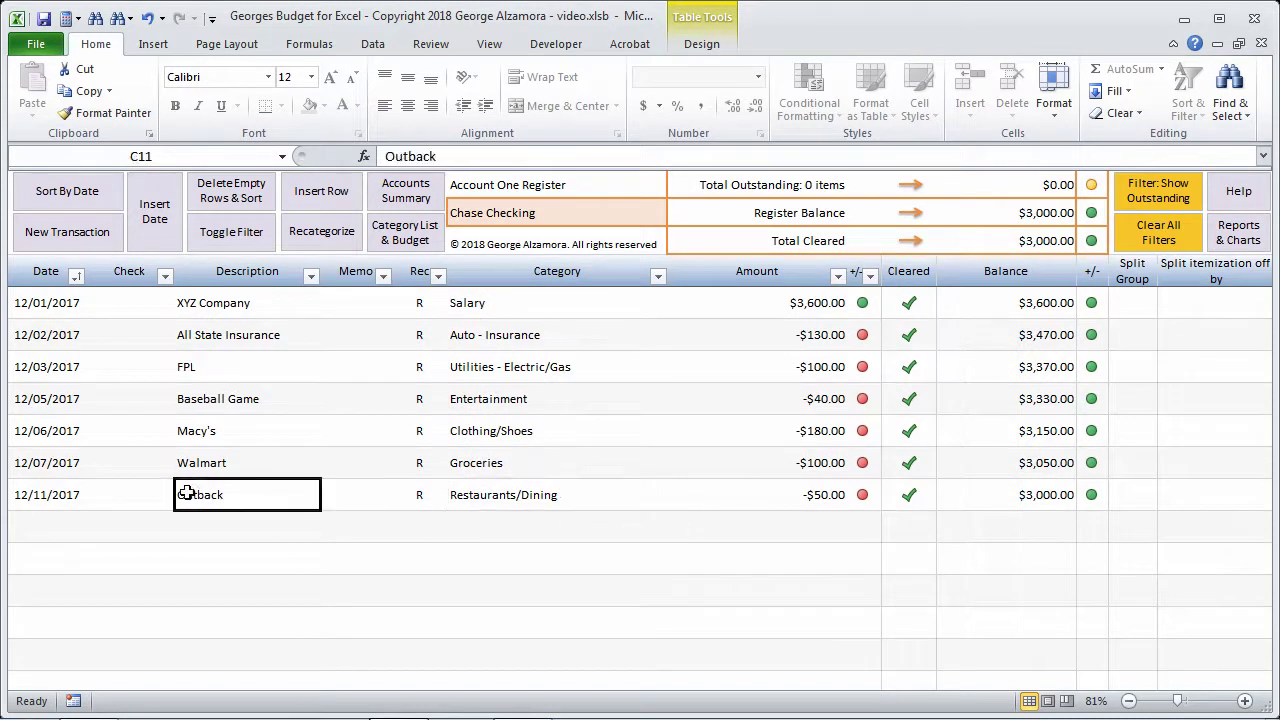
click(57, 494)
drag(57, 494, 594, 506)
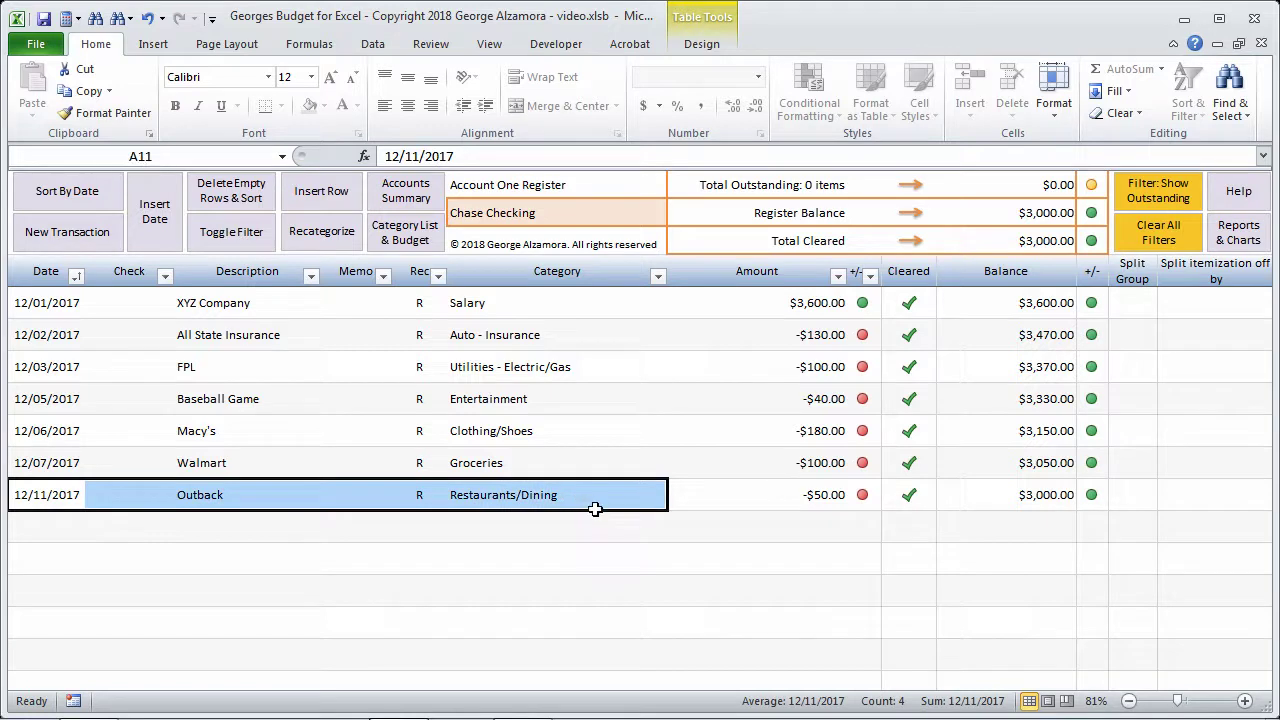
click(594, 506)
click(677, 502)
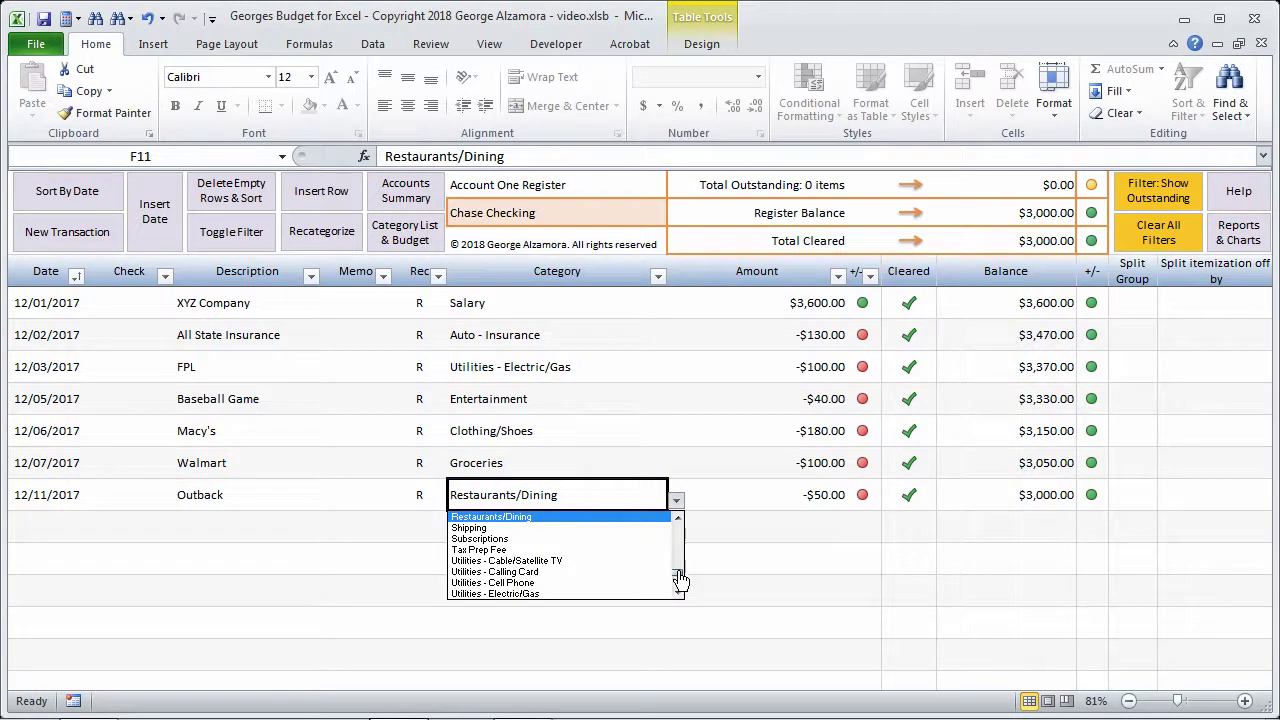
drag(679, 580, 679, 522)
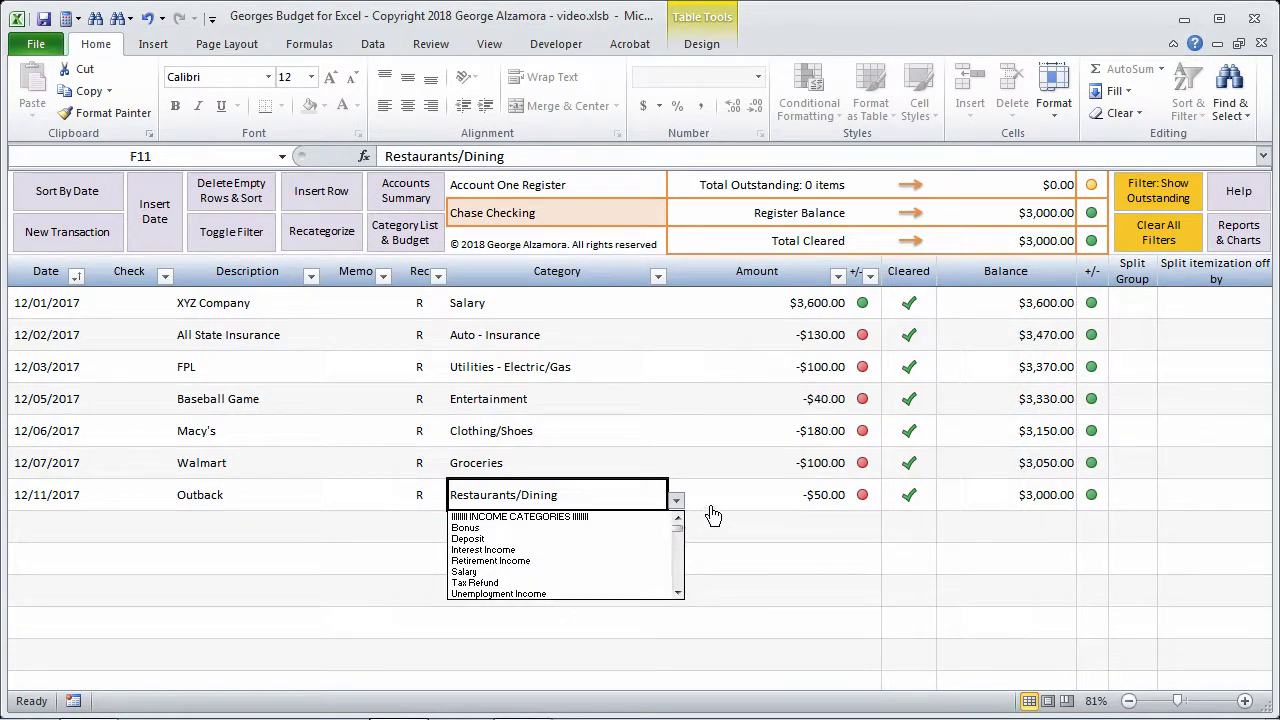
click(677, 501)
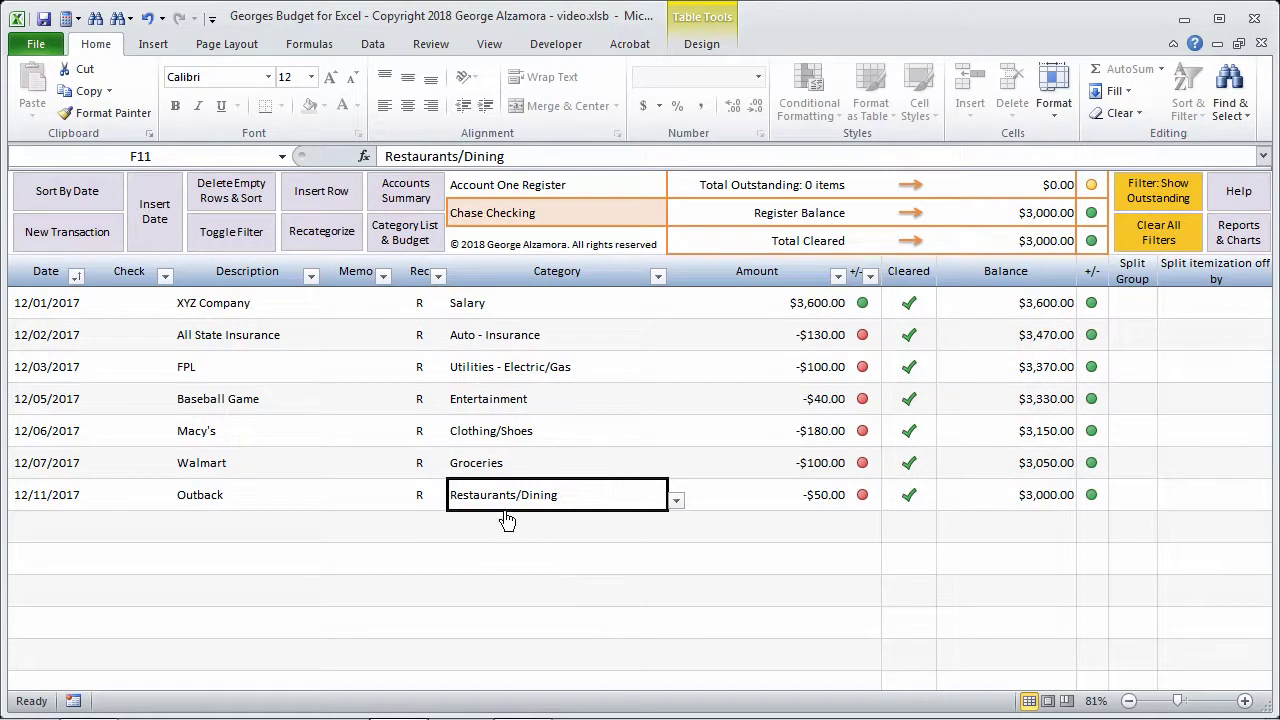
Open the Category List & Budget and examine the income and expense category names
click(409, 240)
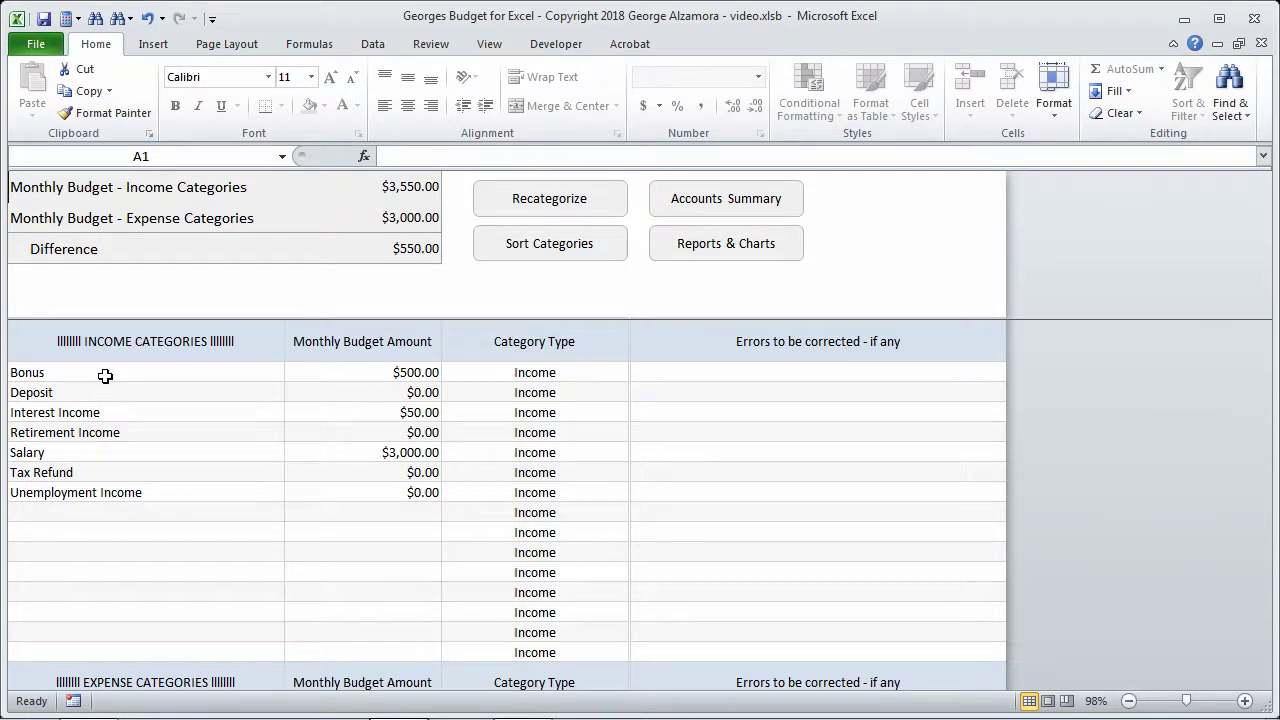
drag(105, 376, 72, 494)
scroll(149, 605, down, 3)
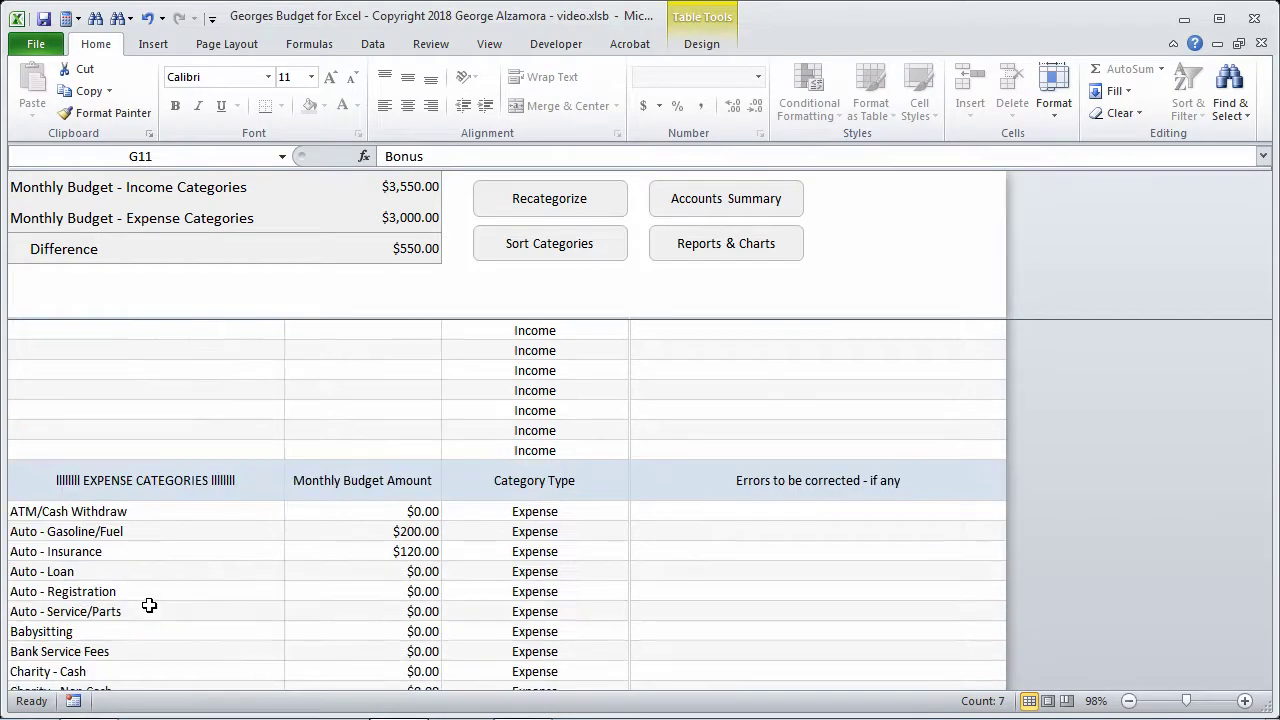
scroll(114, 531, down, 18)
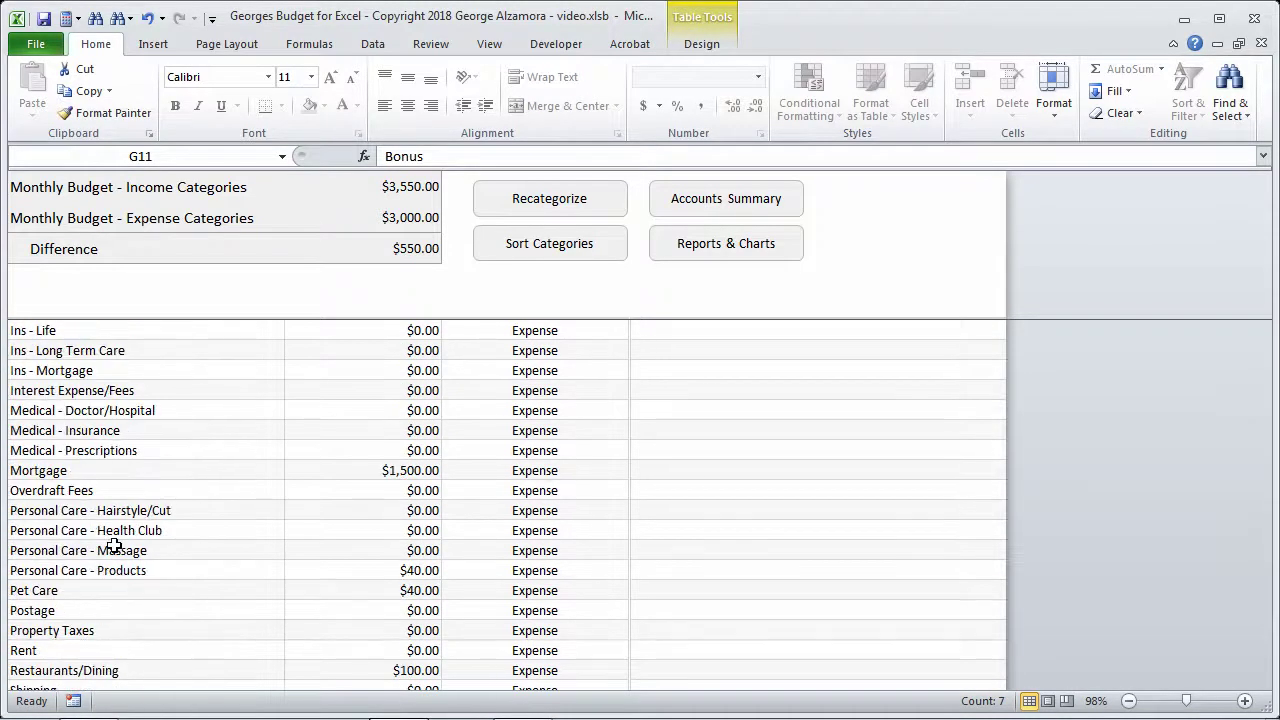
scroll(114, 545, down, 8)
scroll(116, 546, up, 13)
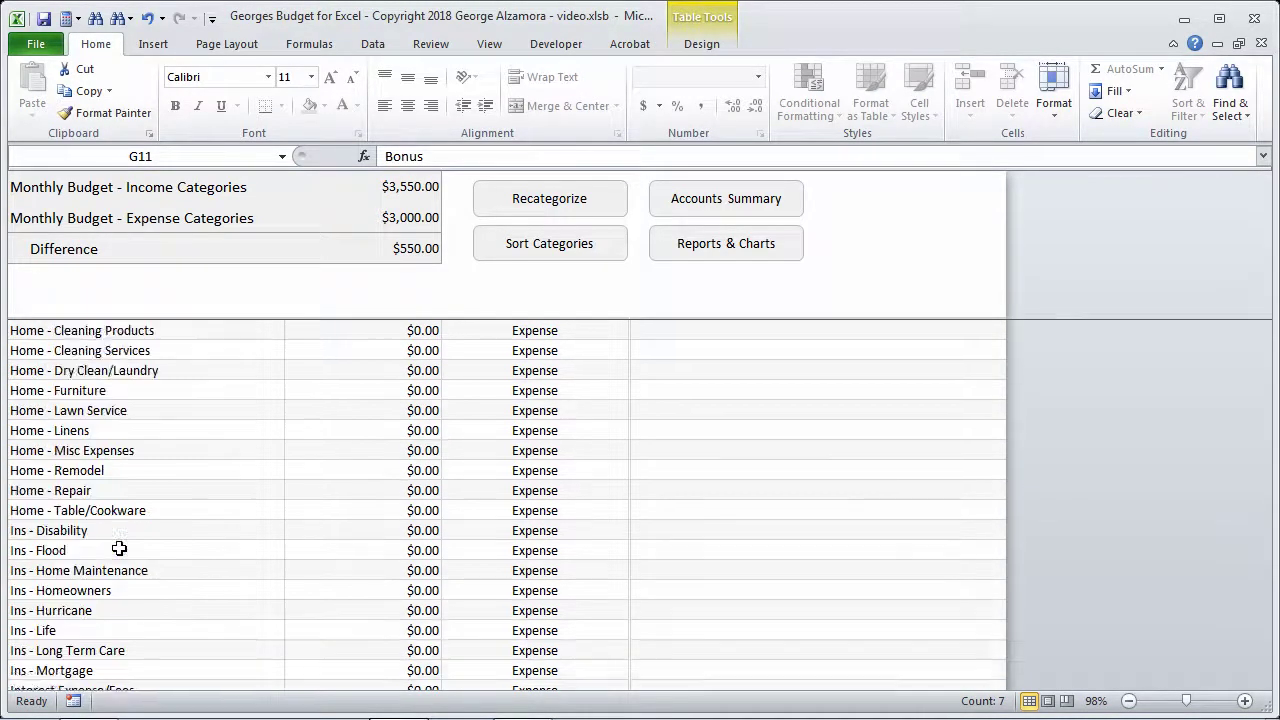
scroll(119, 548, up, 20)
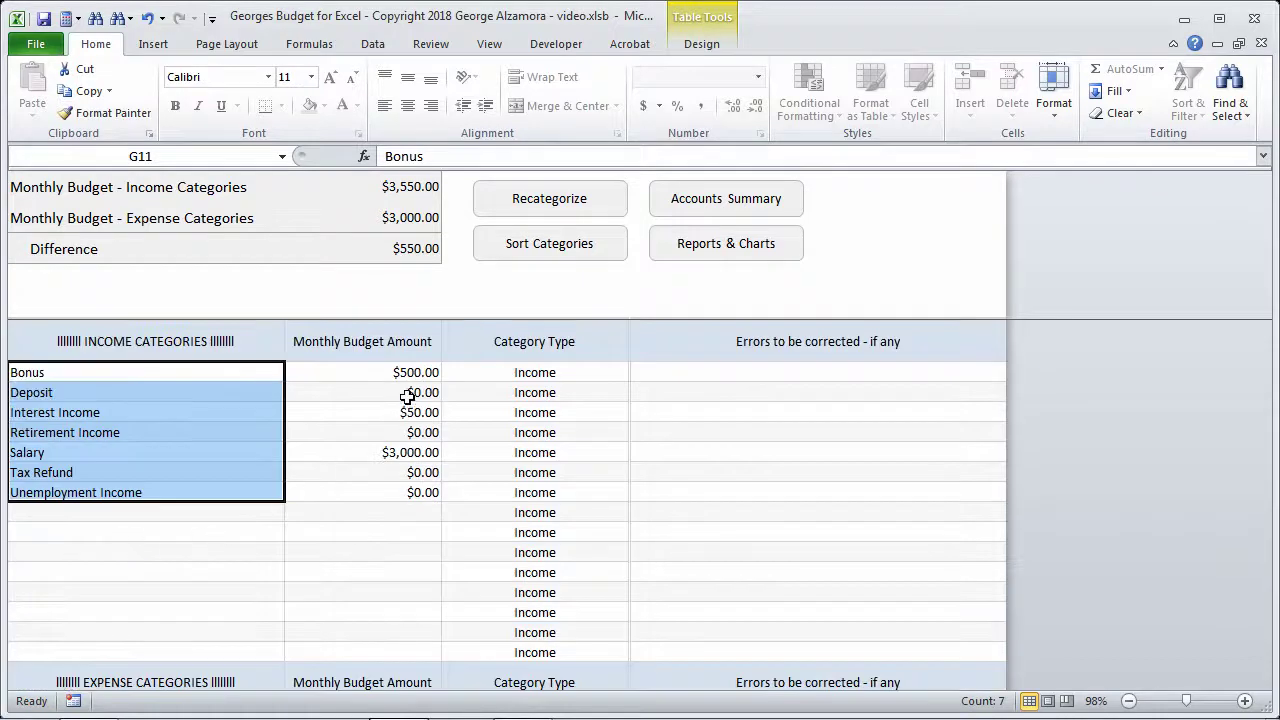
Examine the monthly budget amounts for the income and expense categories
drag(400, 372, 397, 487)
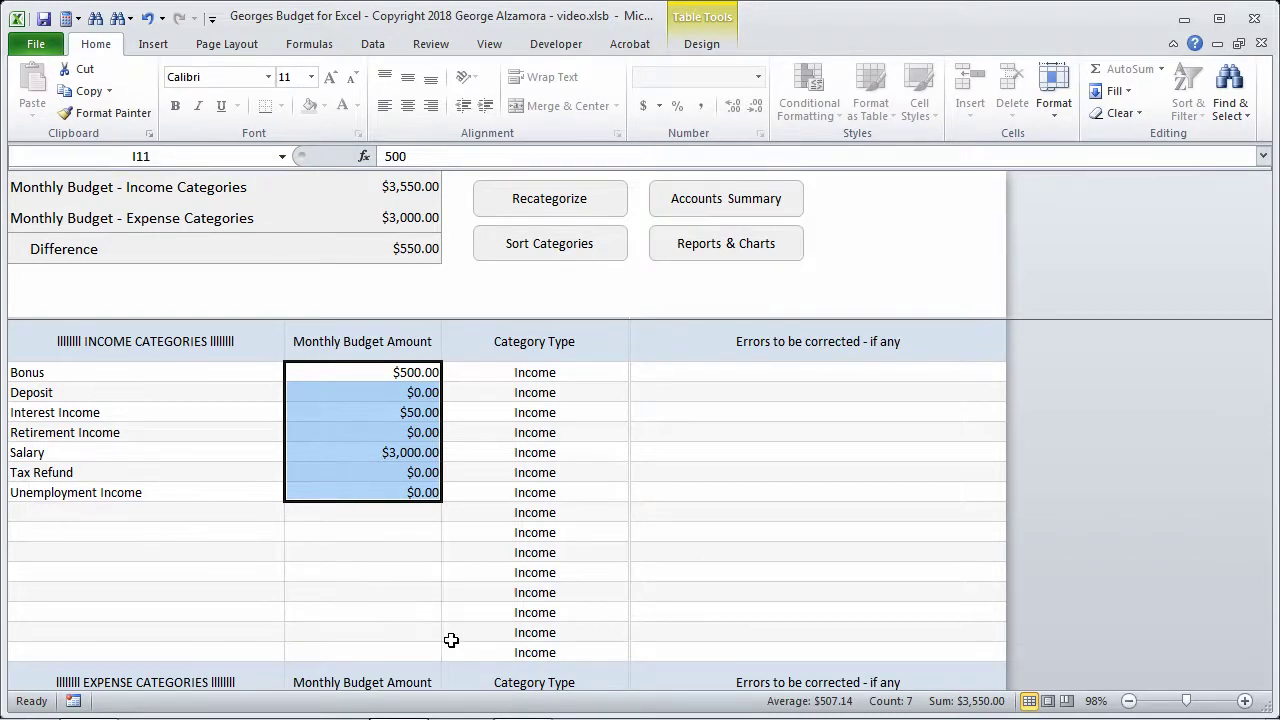
scroll(452, 640, down, 4)
scroll(430, 580, down, 1)
scroll(418, 588, down, 9)
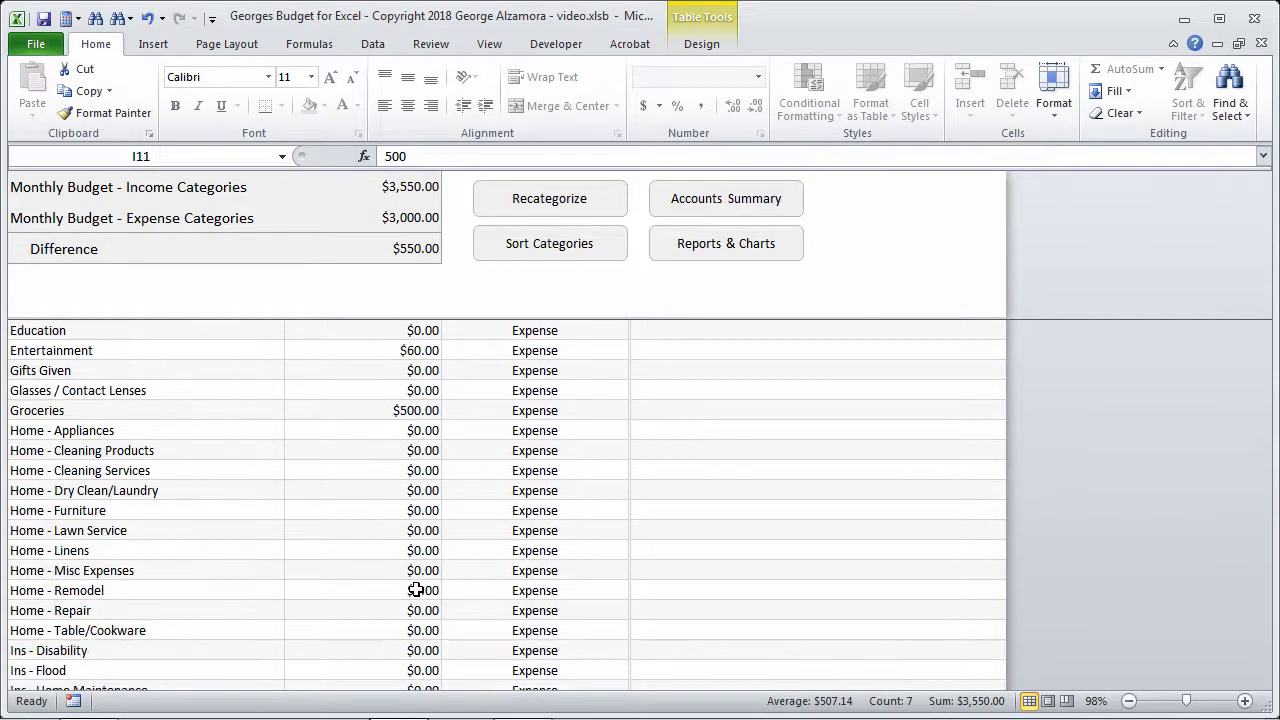
scroll(412, 592, up, 9)
scroll(410, 593, up, 5)
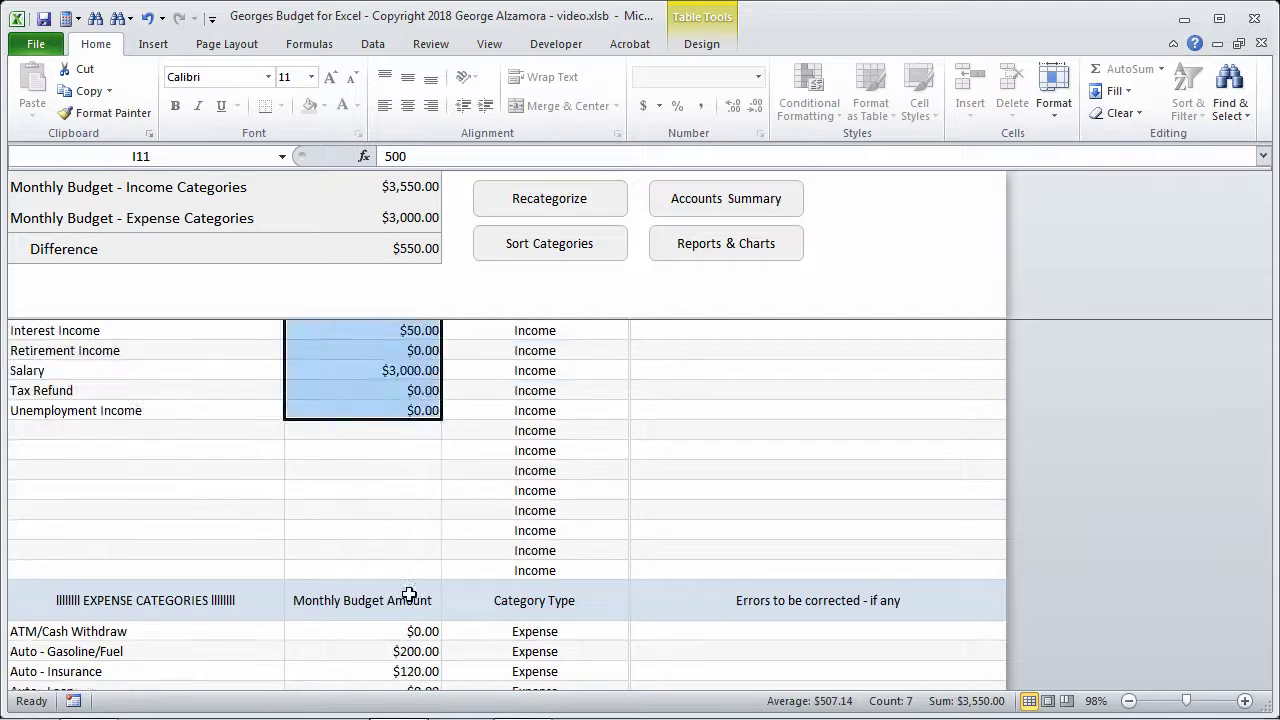
click(372, 376)
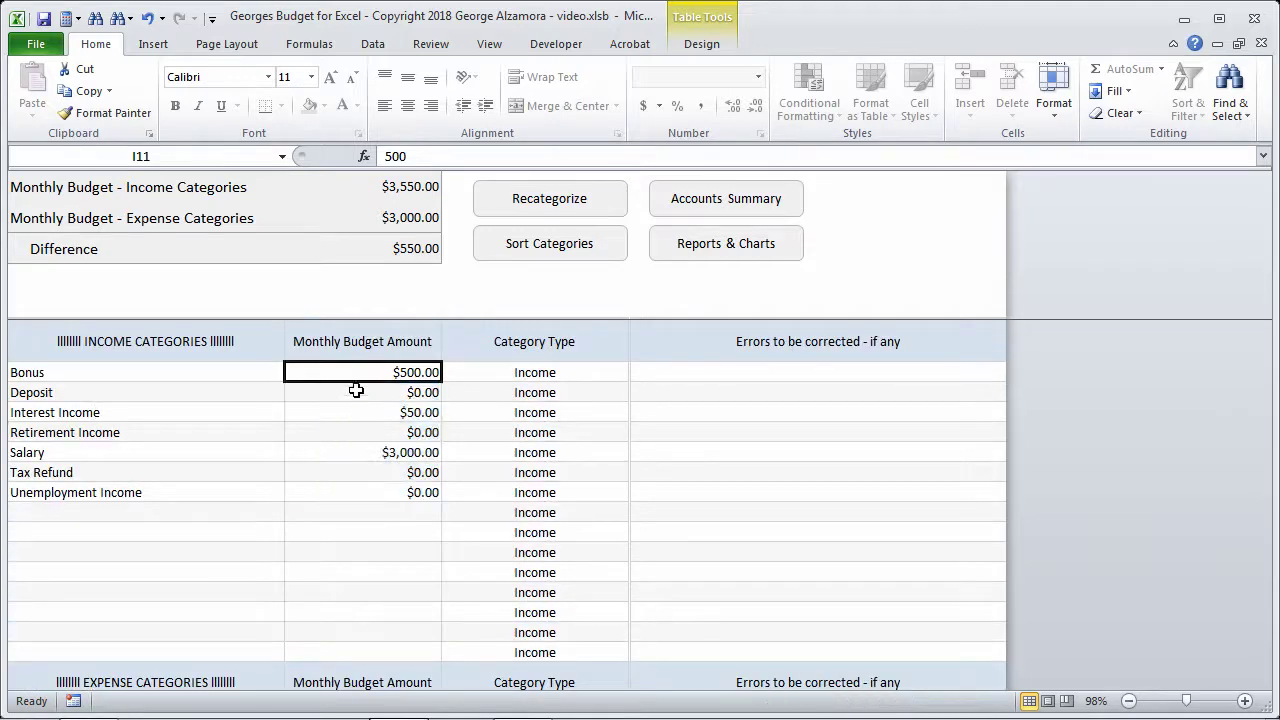
scroll(372, 580, down, 4)
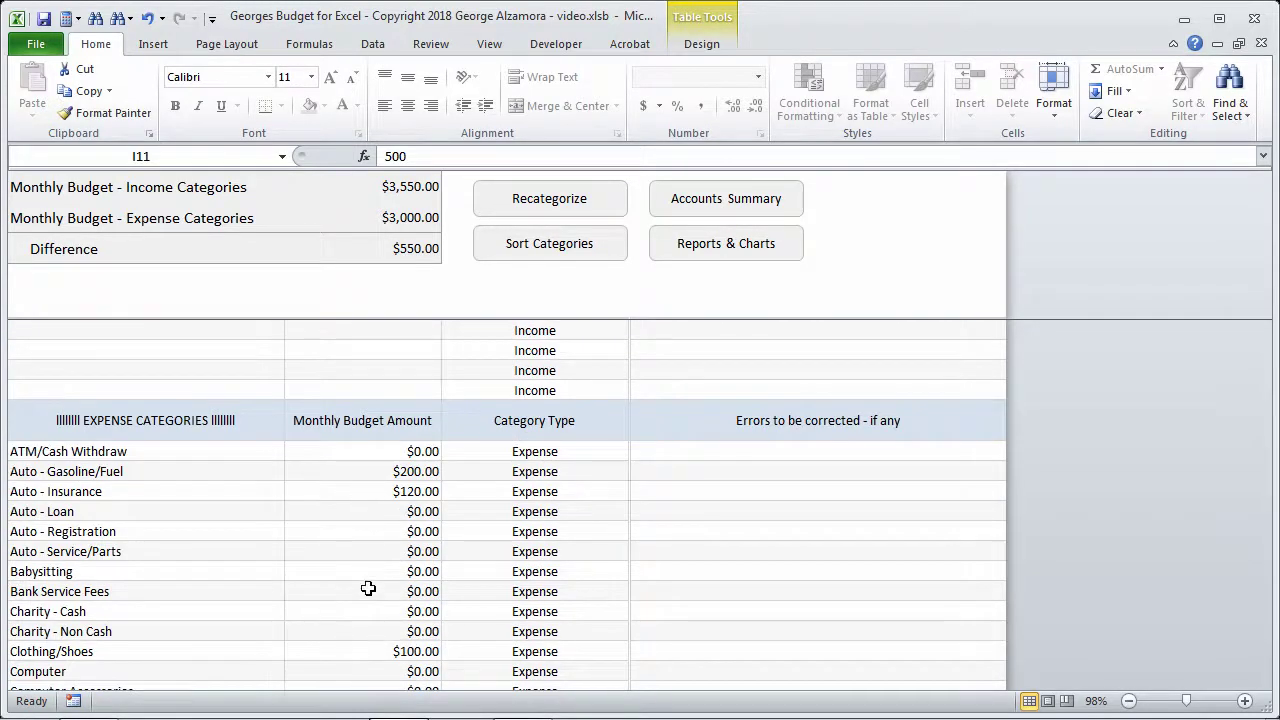
scroll(364, 636, down, 13)
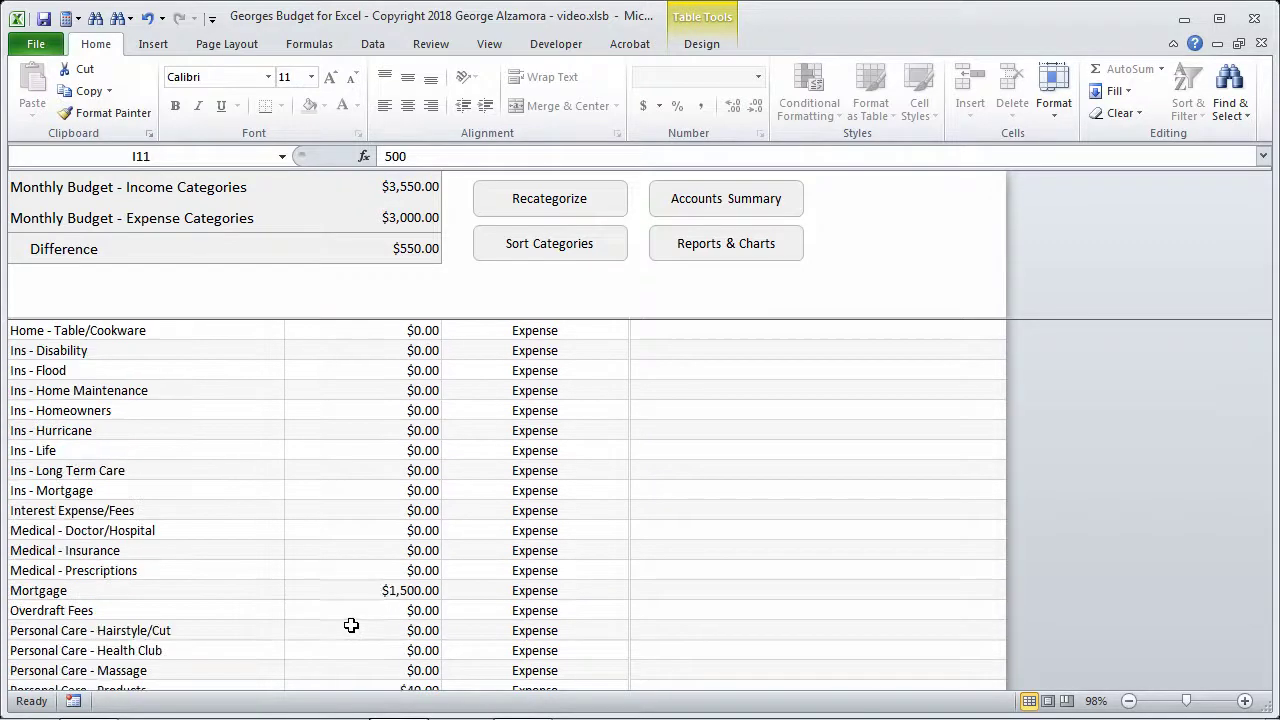
scroll(351, 625, up, 8)
scroll(351, 625, up, 9)
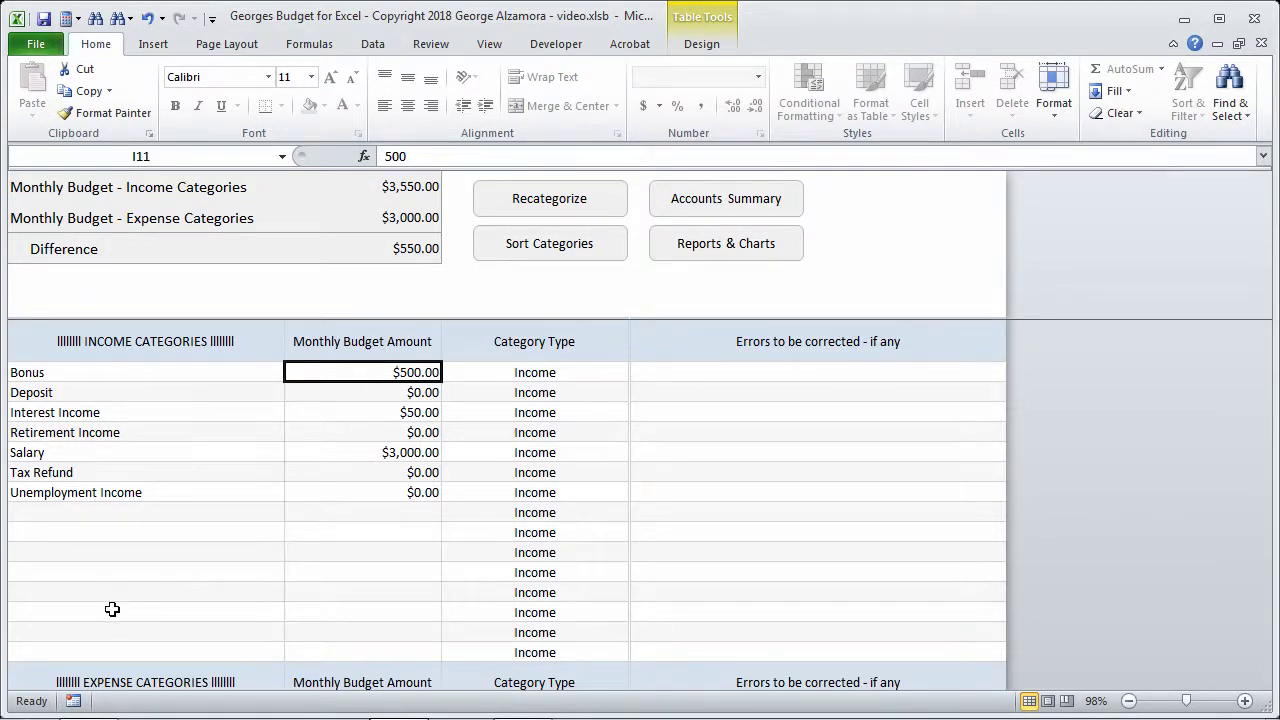
Try a monthly budget amount of $20.00 for the Salary category and undo the change
click(119, 512)
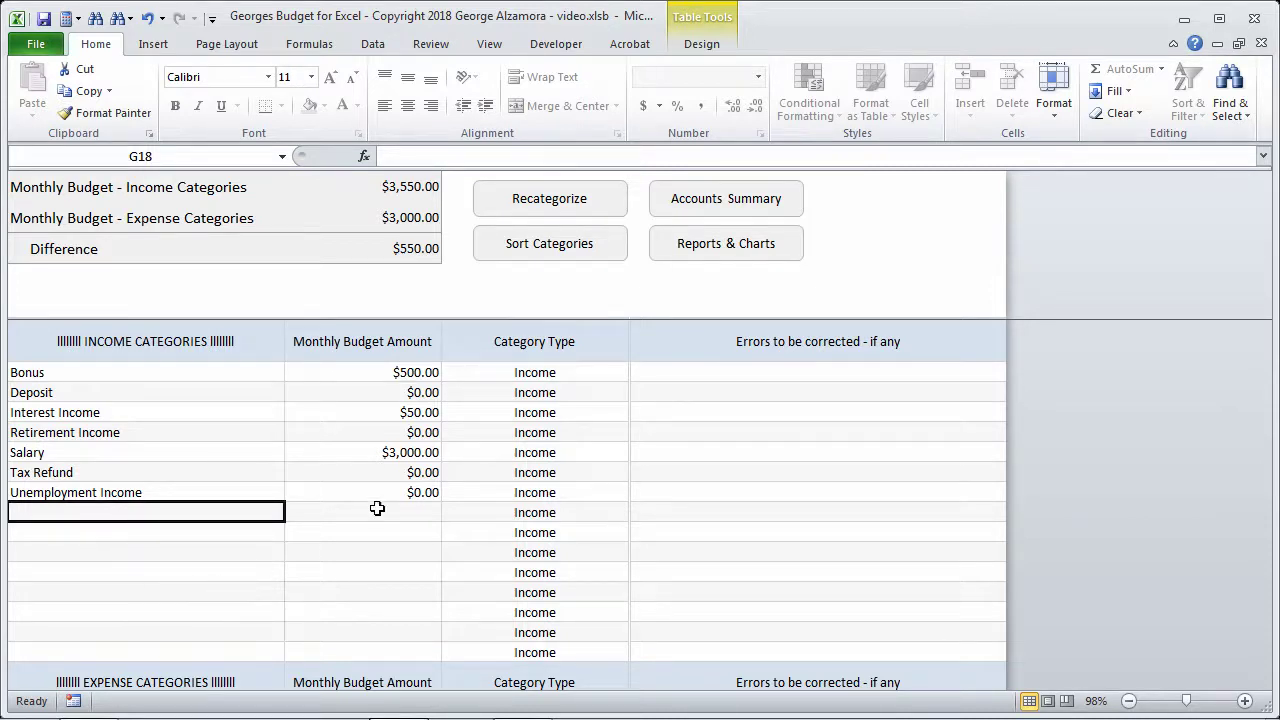
click(382, 458)
key(F2)
key(BackSpace)
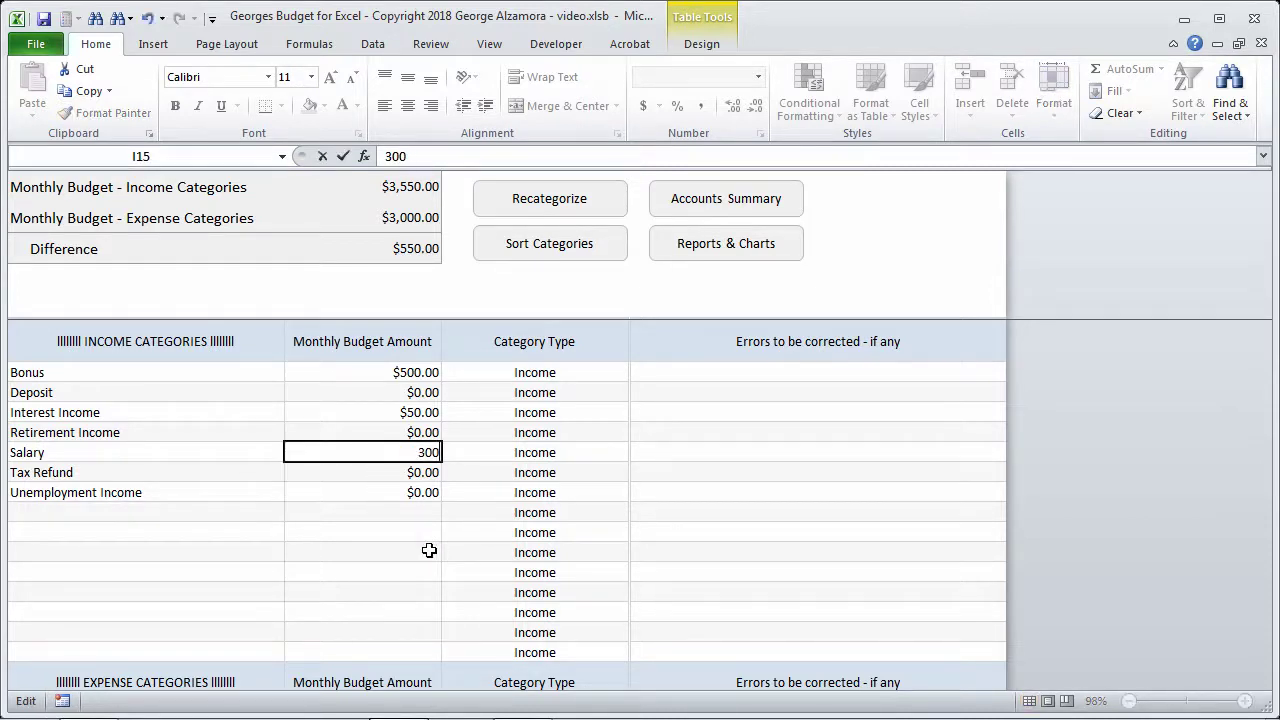
key(BackSpace)
key(BackSpace)
key(BackSpace)
key(Return)
key(Right)
key(Up)
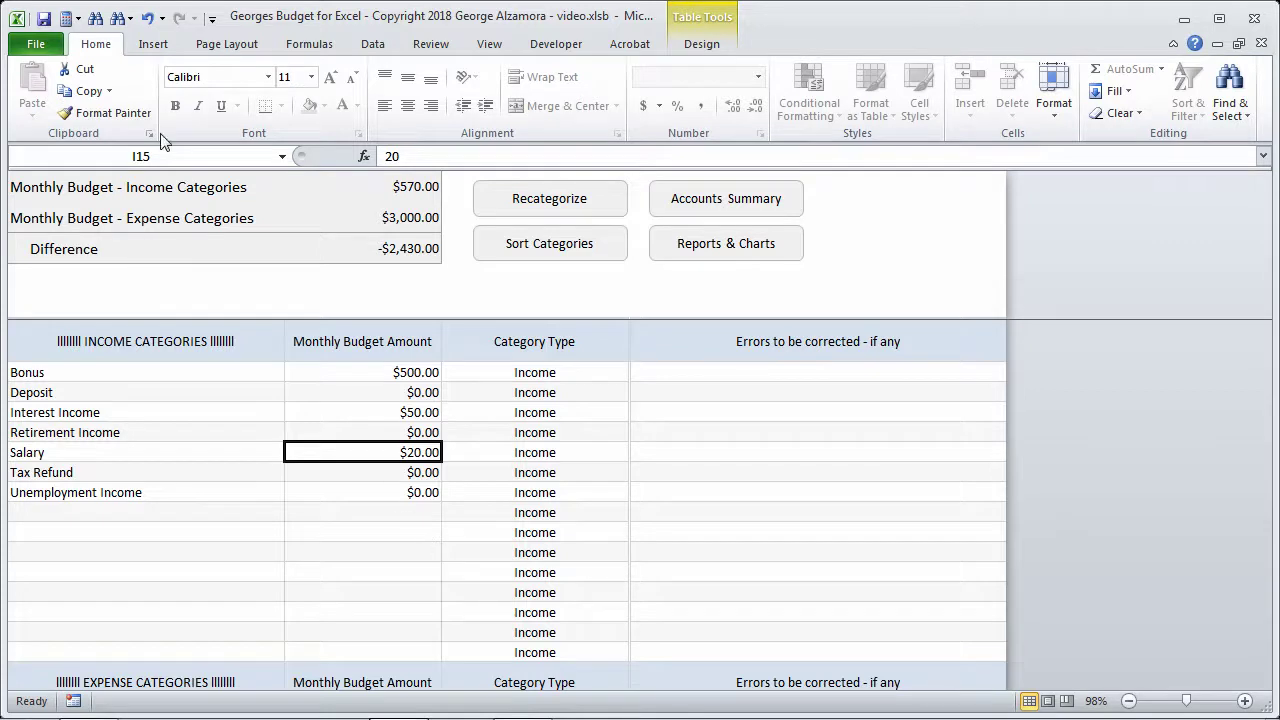
click(147, 18)
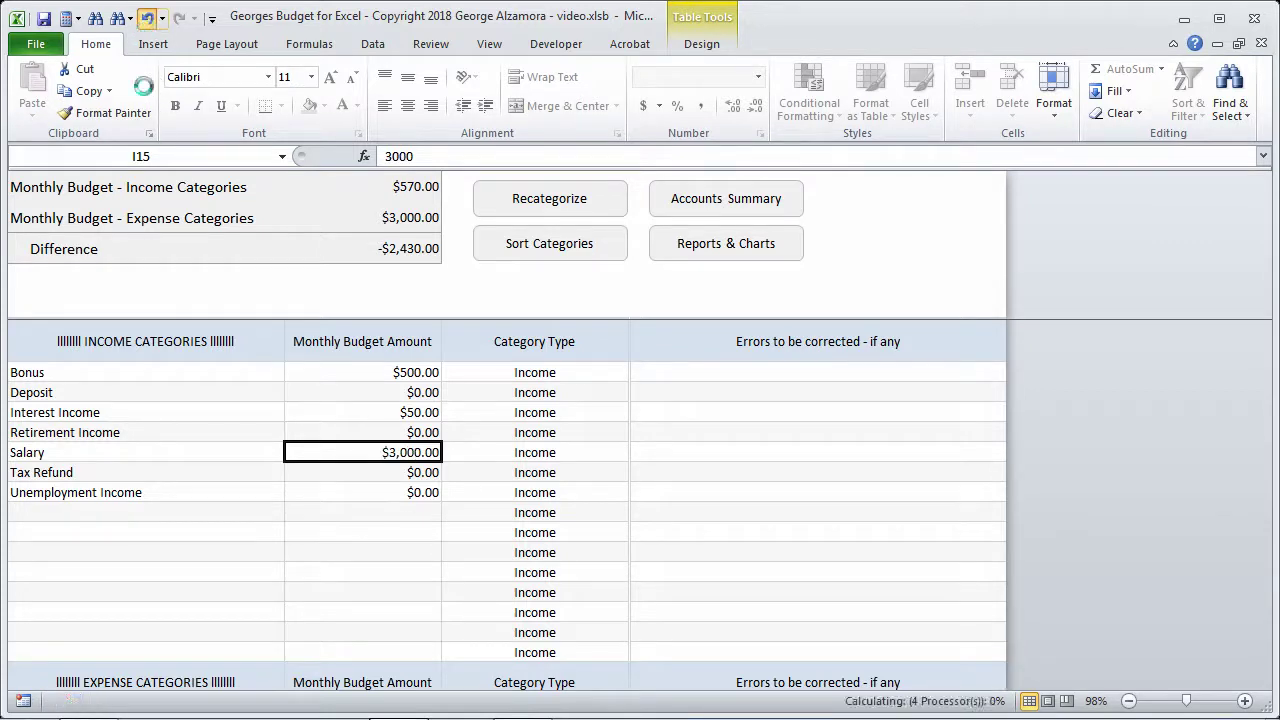
Try shortening the Unemployment Income category name to "Unemployment Inc" and cancel the edit
click(155, 513)
key(Up)
key(F2)
key(BackSpace)
key(BackSpace)
key(BackSpace)
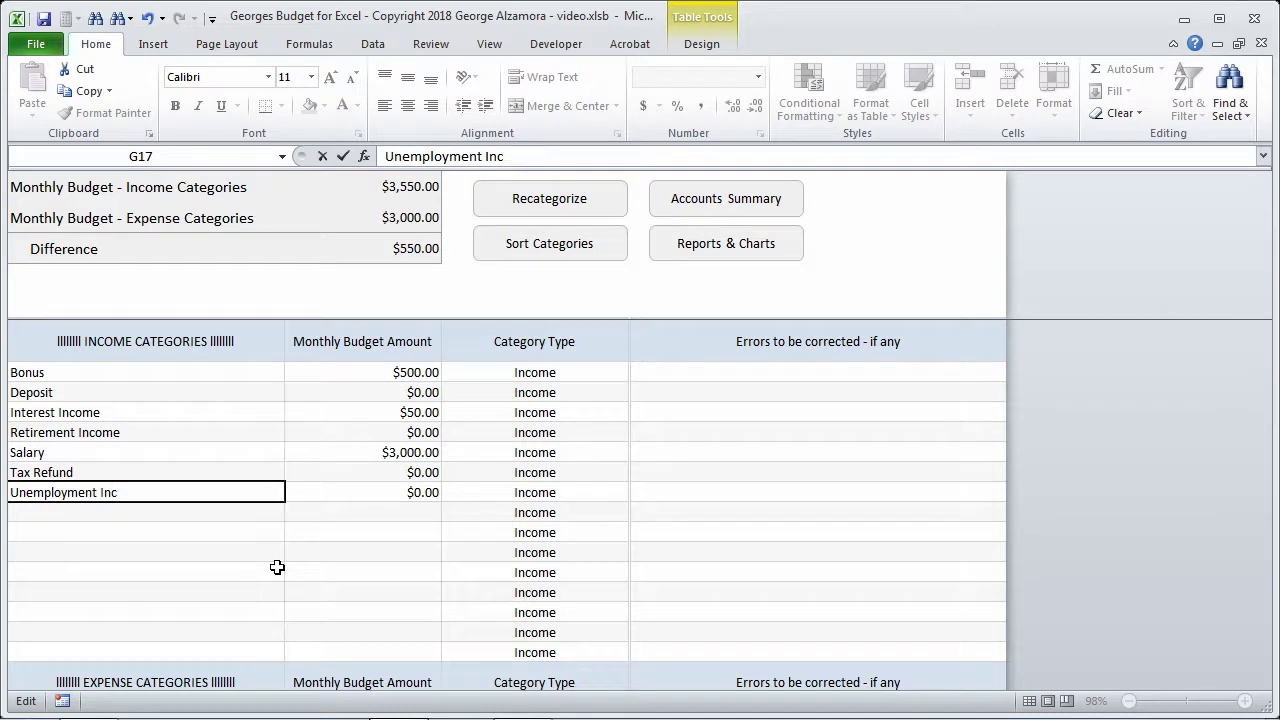
key(Escape)
key(Down)
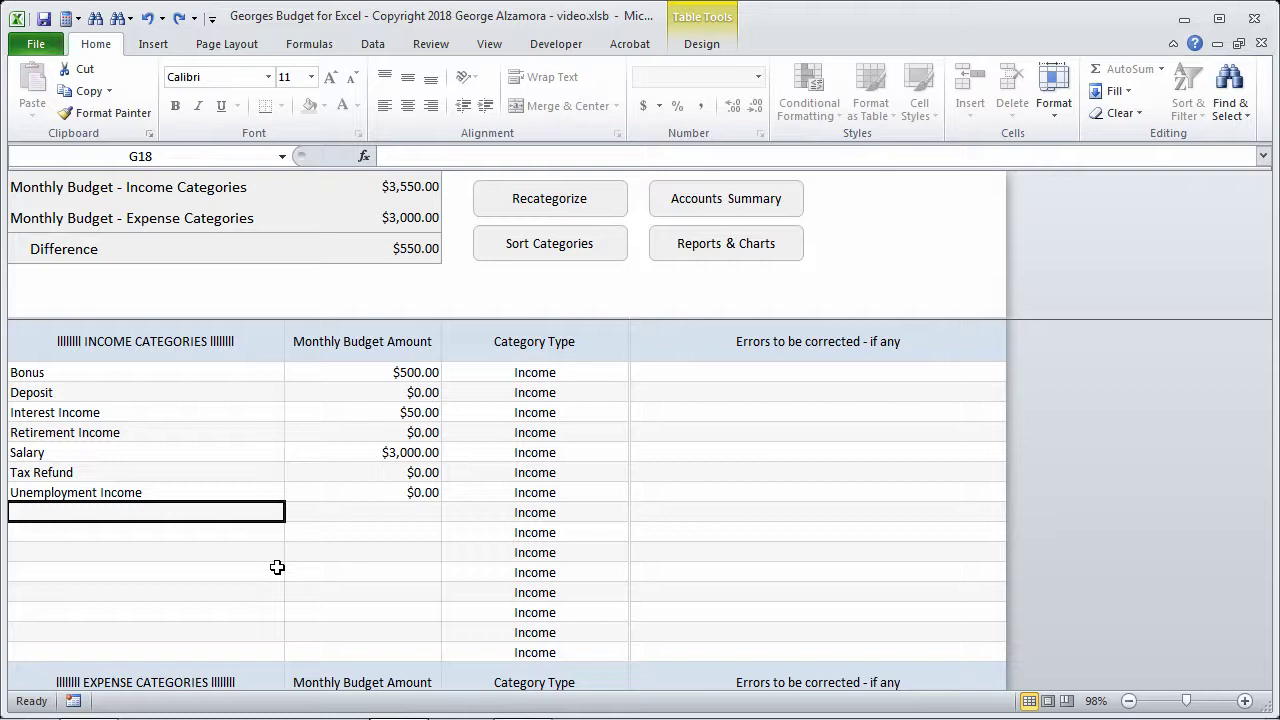
key(Right)
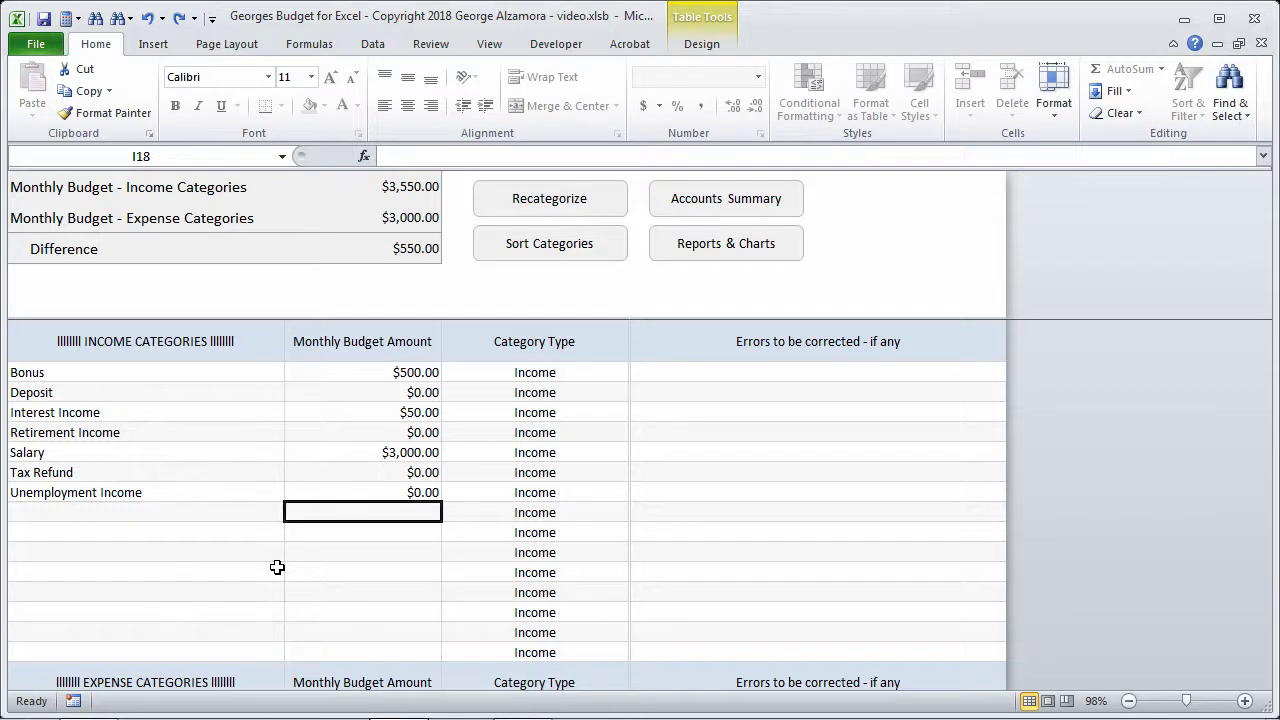
key(Left)
key(Right)
key(Left)
text(G)
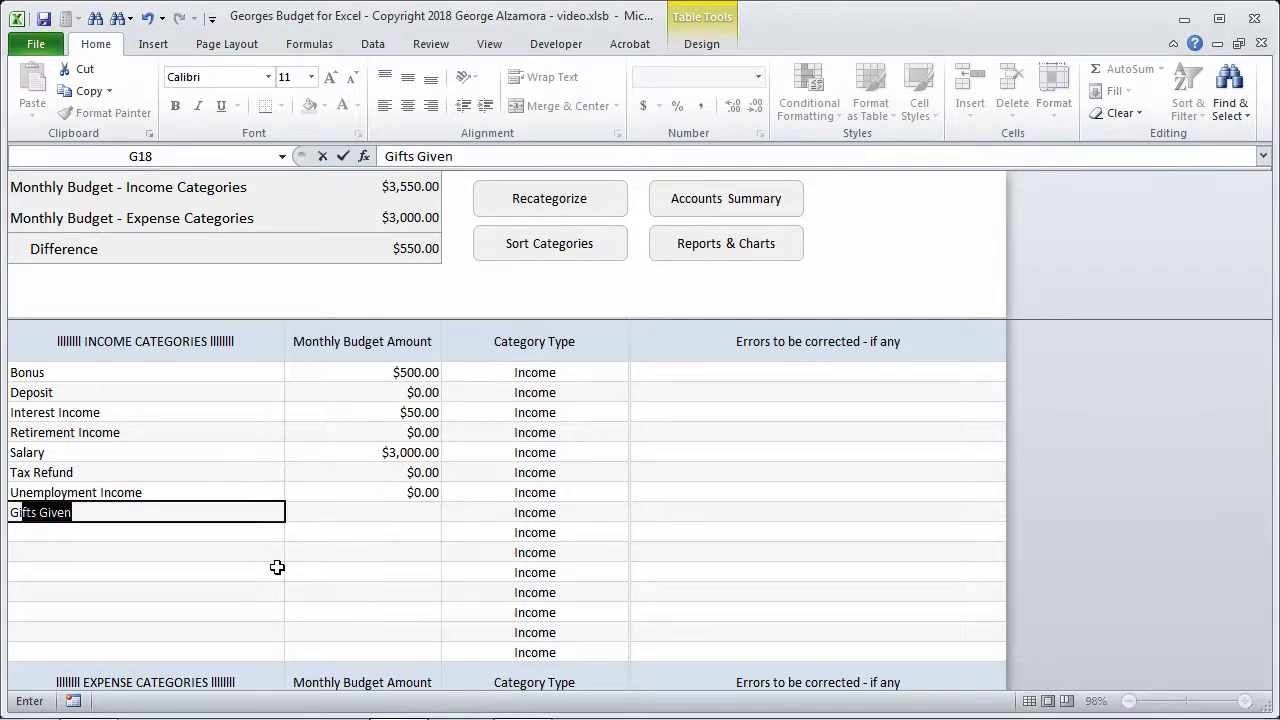
key(Escape)
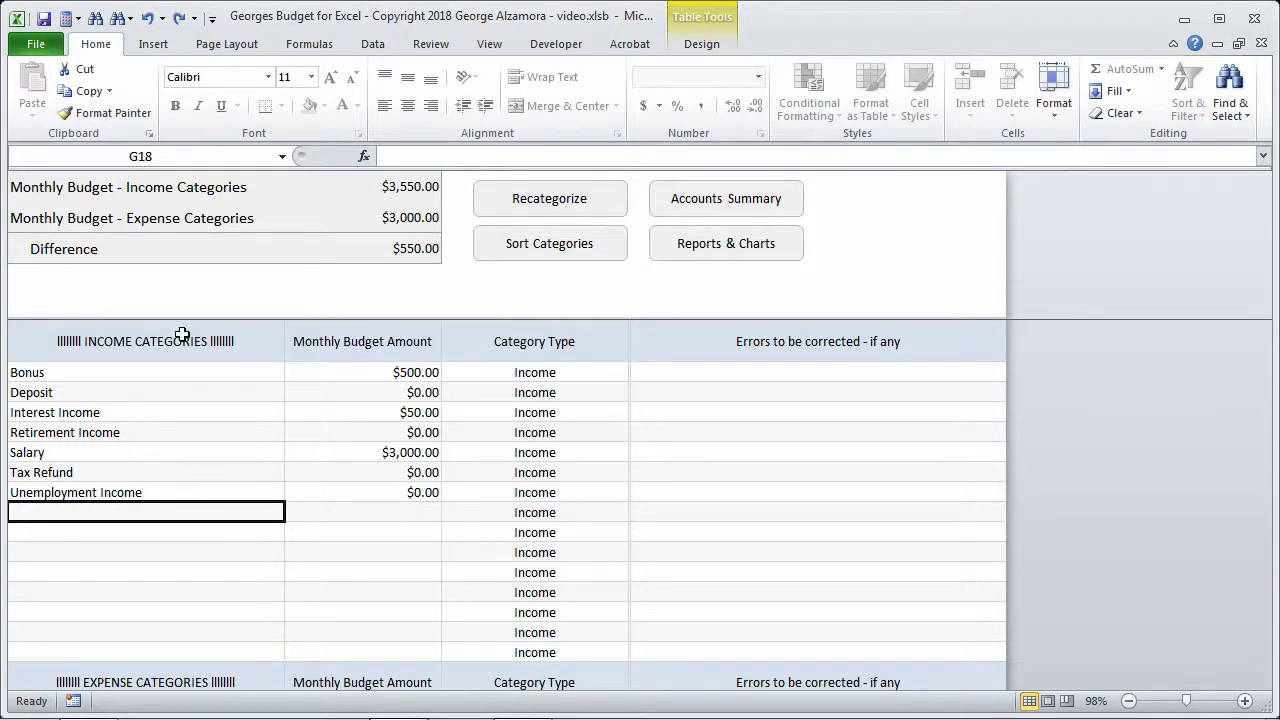
Examine the expense categories and the Other Categories section, including Credit Card Payments, Transfers and the empty rows beneath them
scroll(241, 599, down, 16)
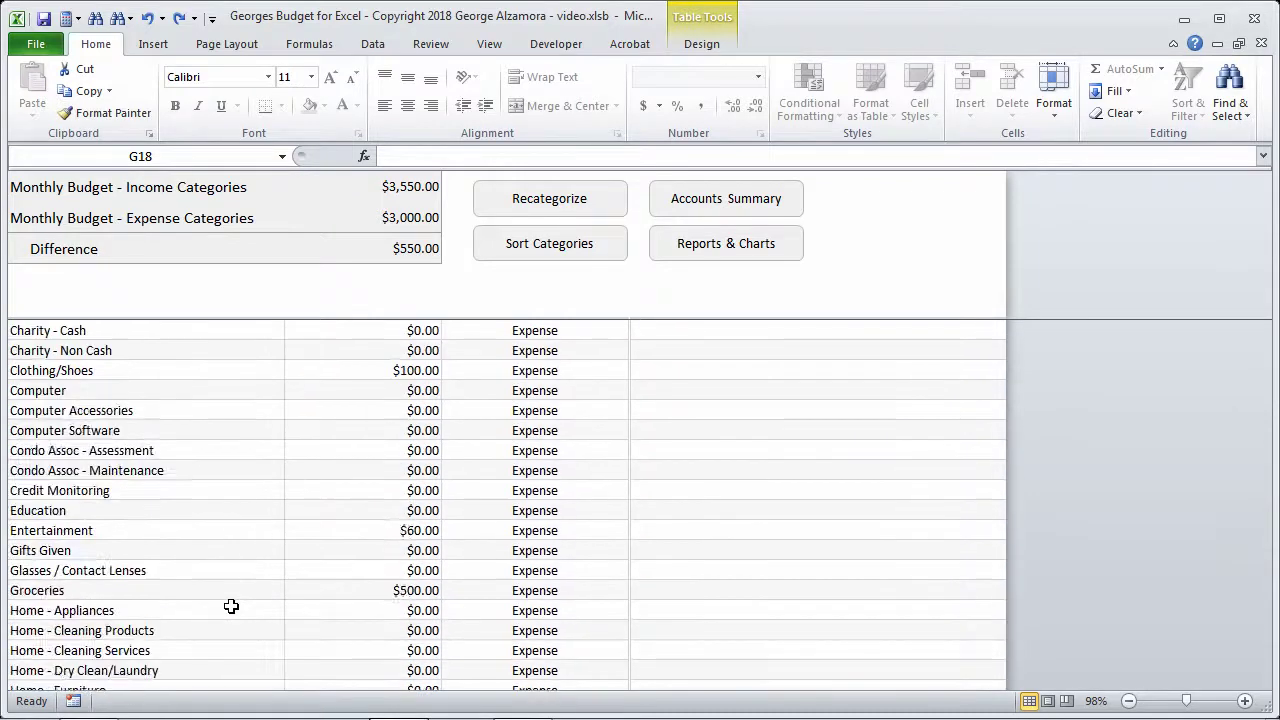
scroll(231, 606, down, 9)
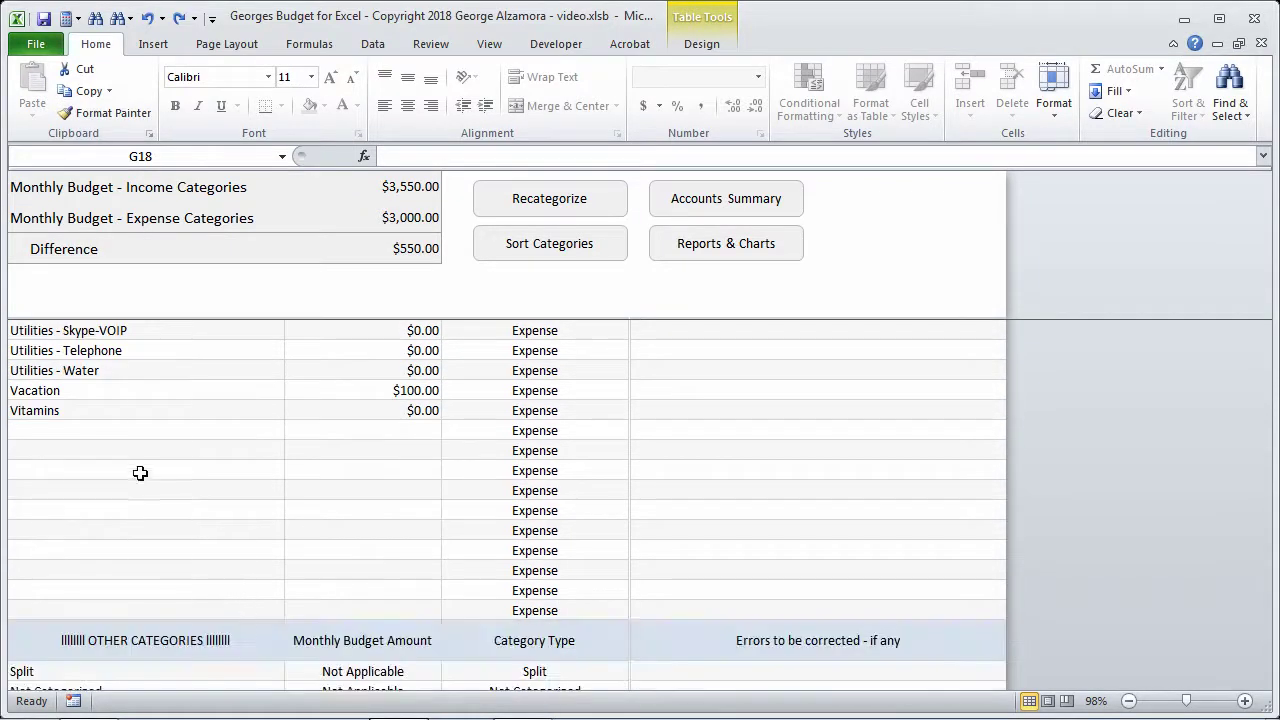
scroll(96, 442, down, 3)
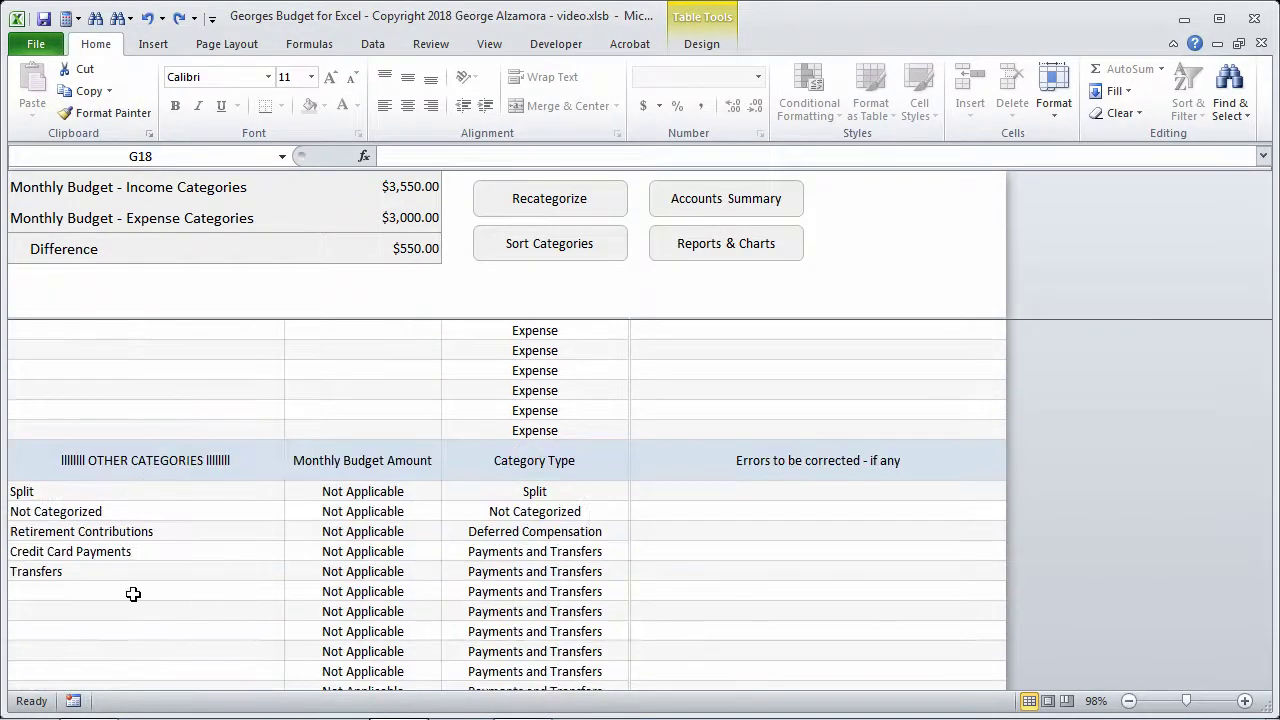
click(134, 592)
key(Down)
key(Down)
key(Down)
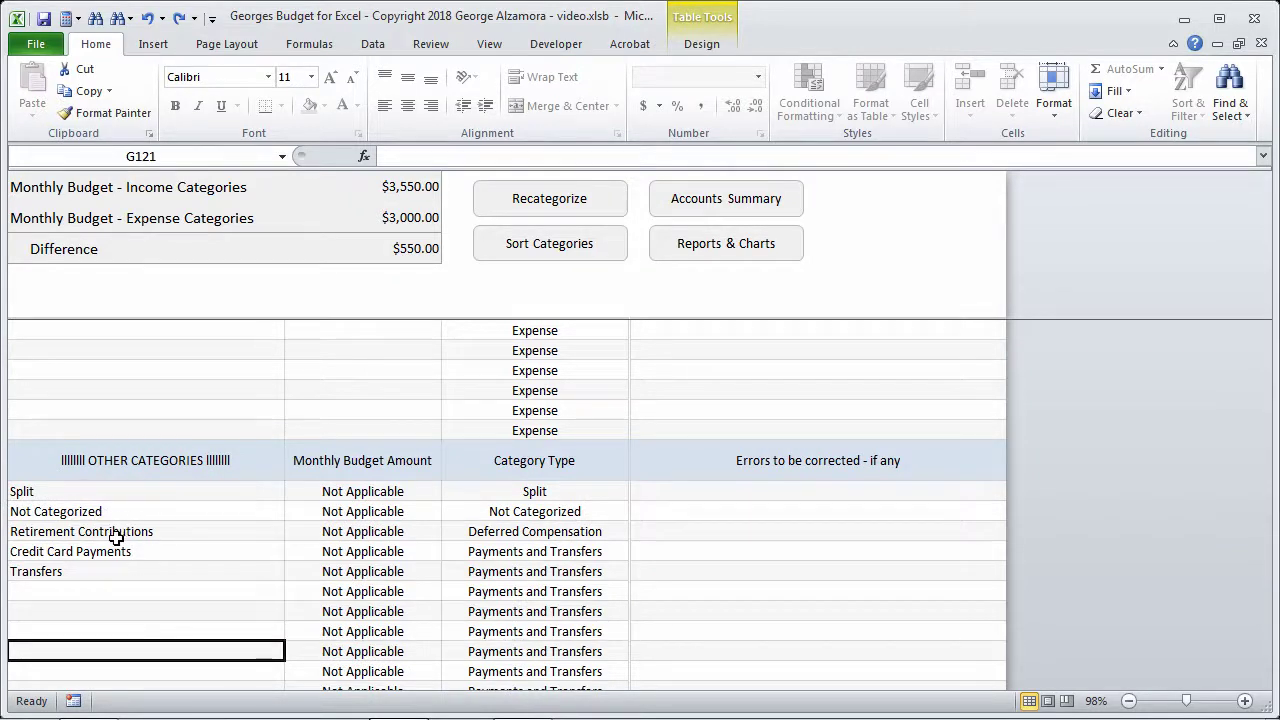
click(72, 551)
click(70, 573)
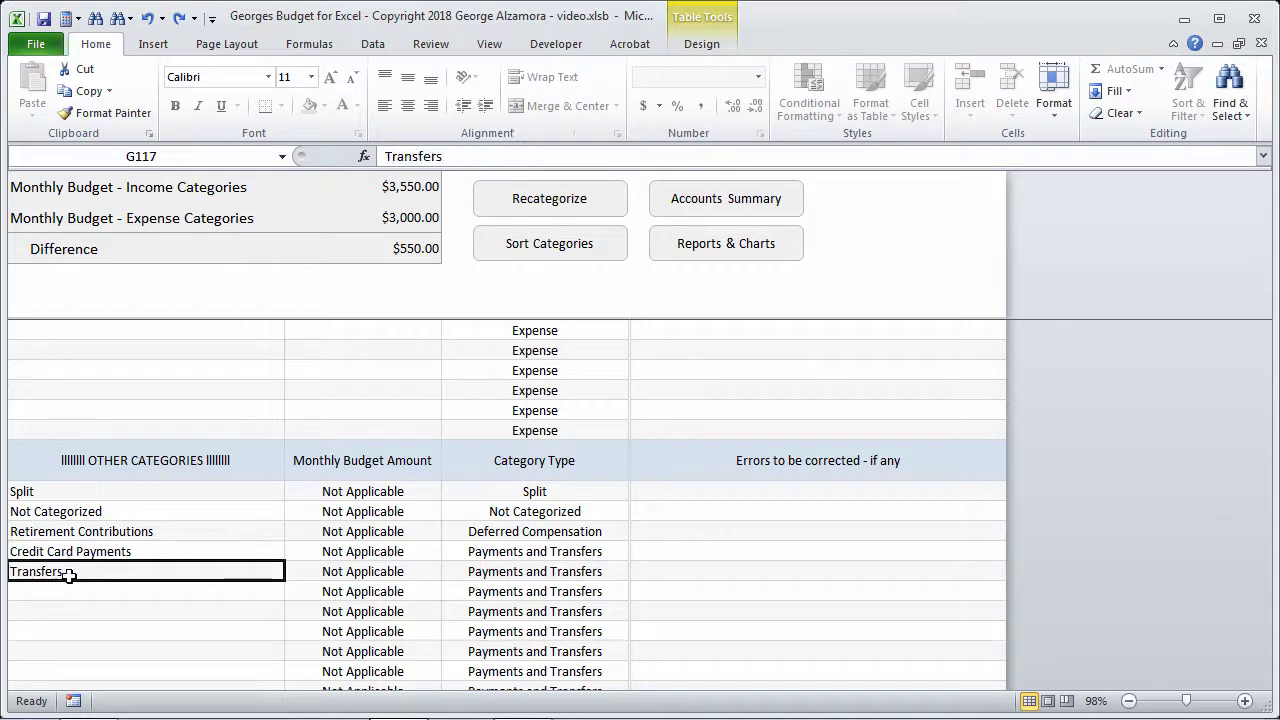
click(126, 592)
click(126, 631)
click(137, 608)
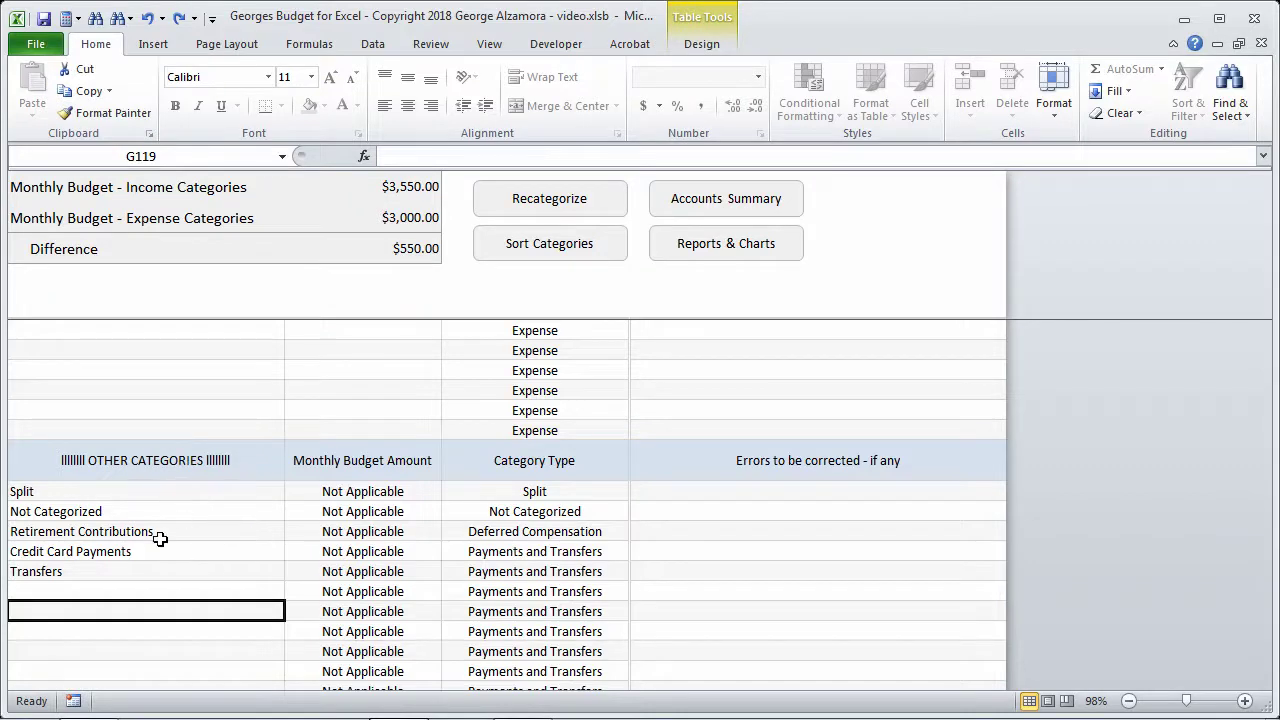
Review where new categories can be added, from the empty income rows through the expense list to the Transfers category
scroll(163, 451, up, 9)
scroll(122, 465, up, 18)
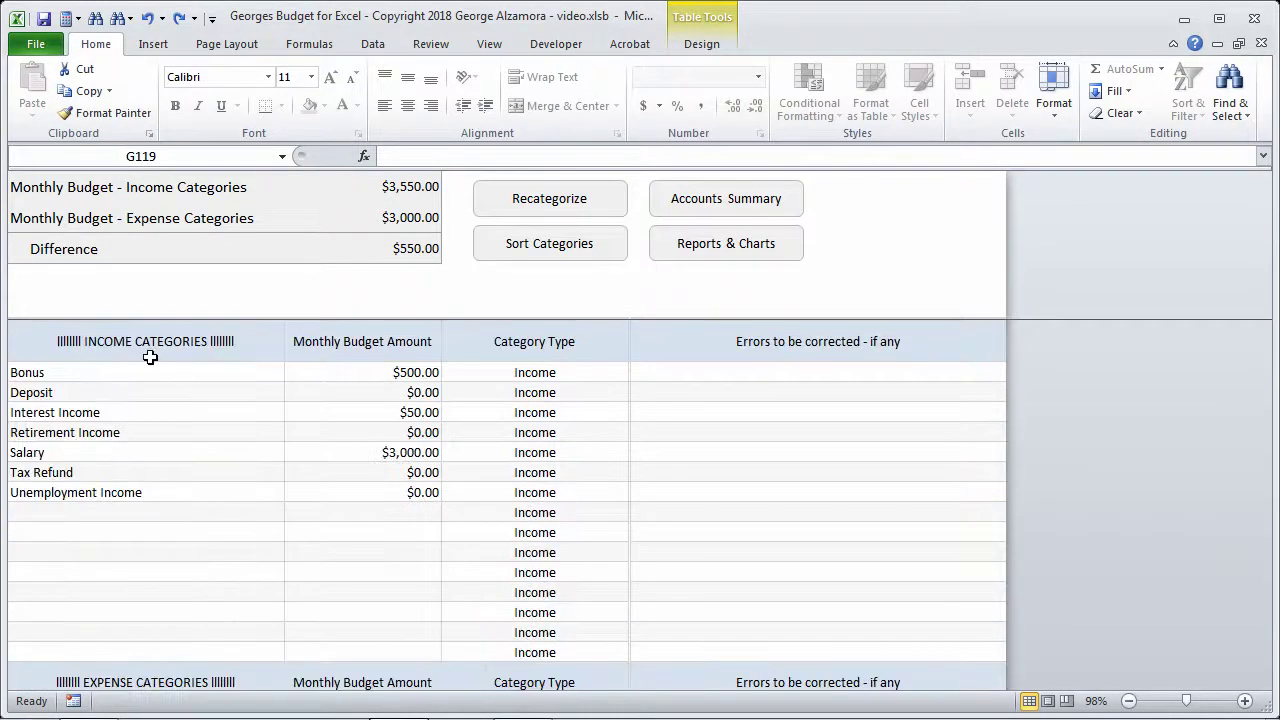
click(137, 513)
scroll(145, 550, down, 6)
scroll(149, 574, down, 20)
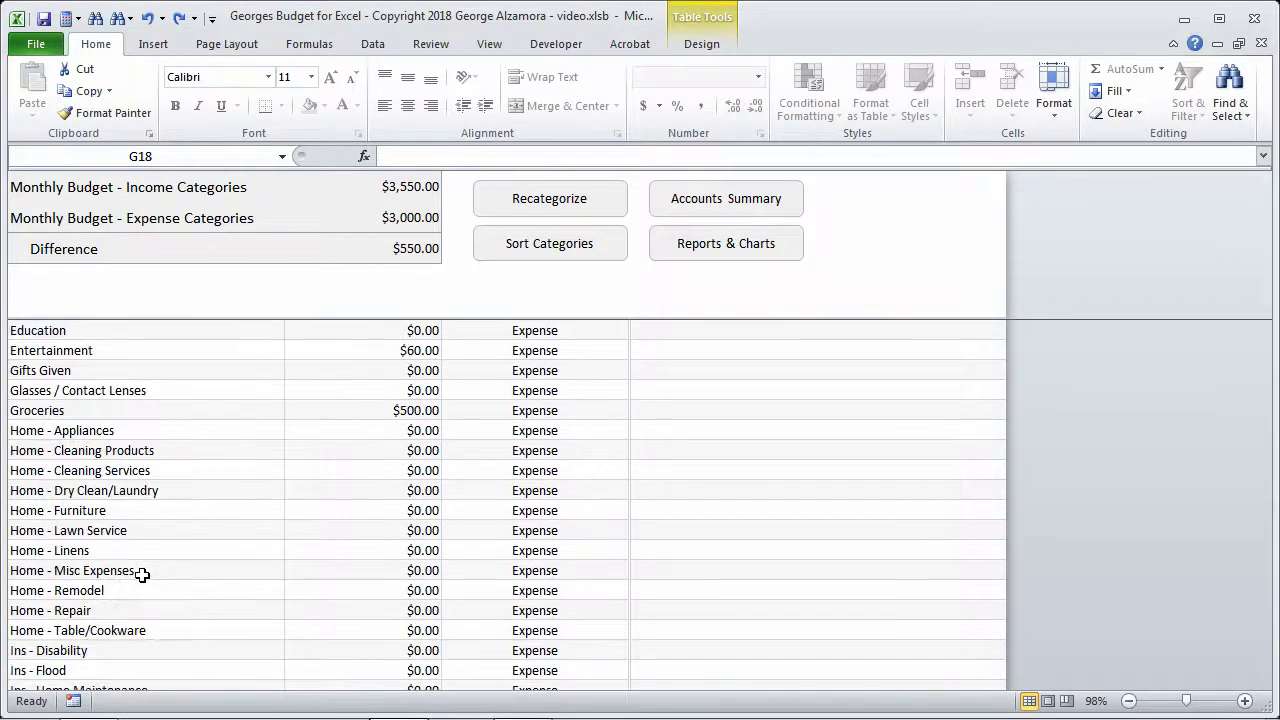
scroll(137, 574, up, 3)
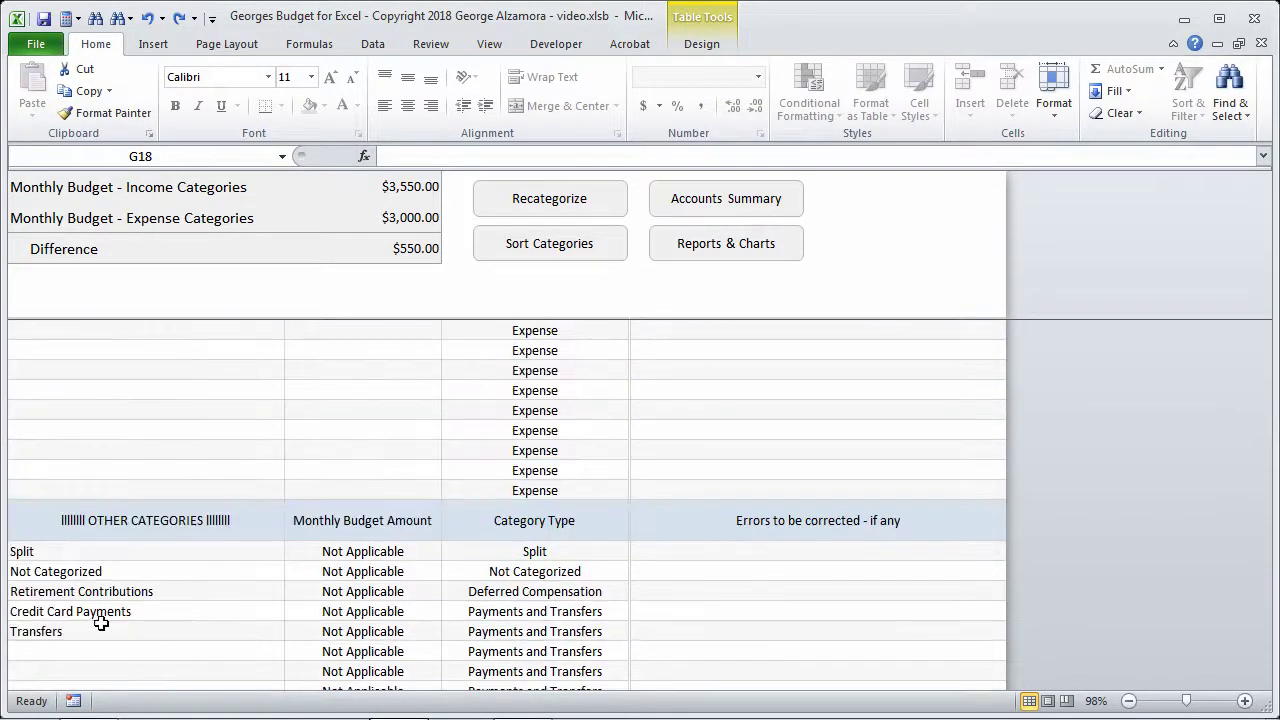
click(100, 633)
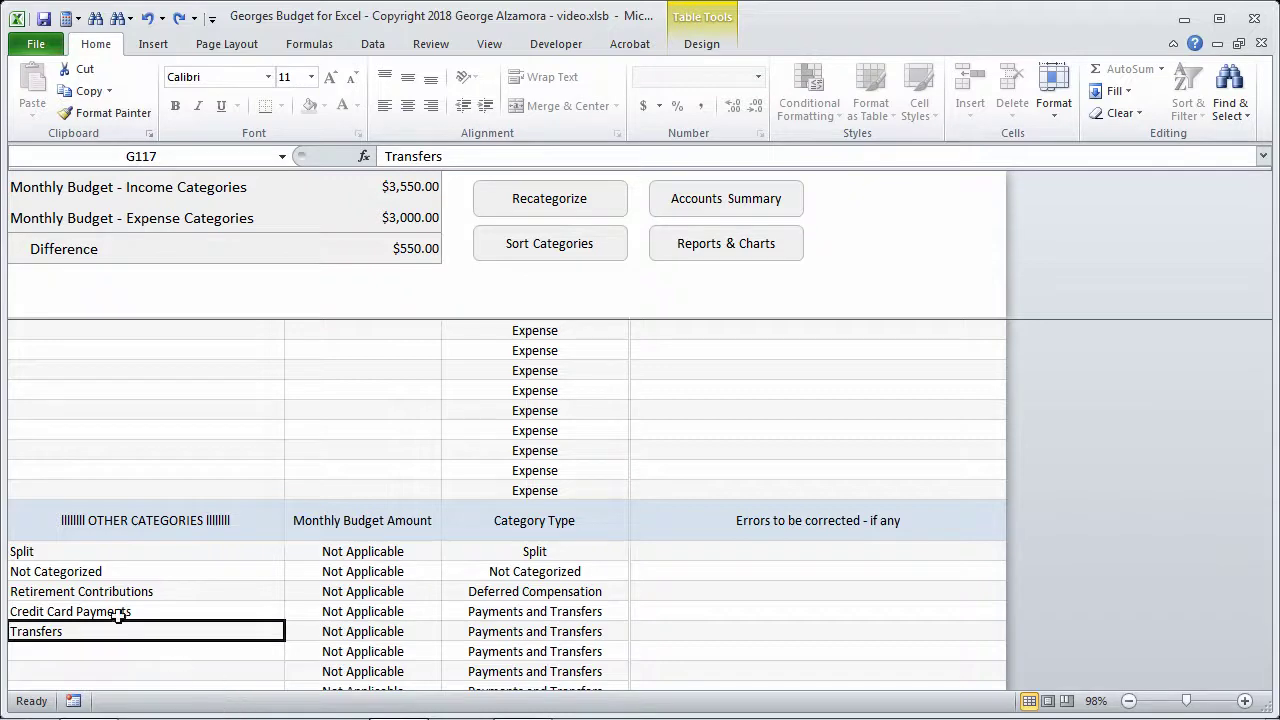
scroll(174, 557, up, 10)
scroll(160, 537, up, 20)
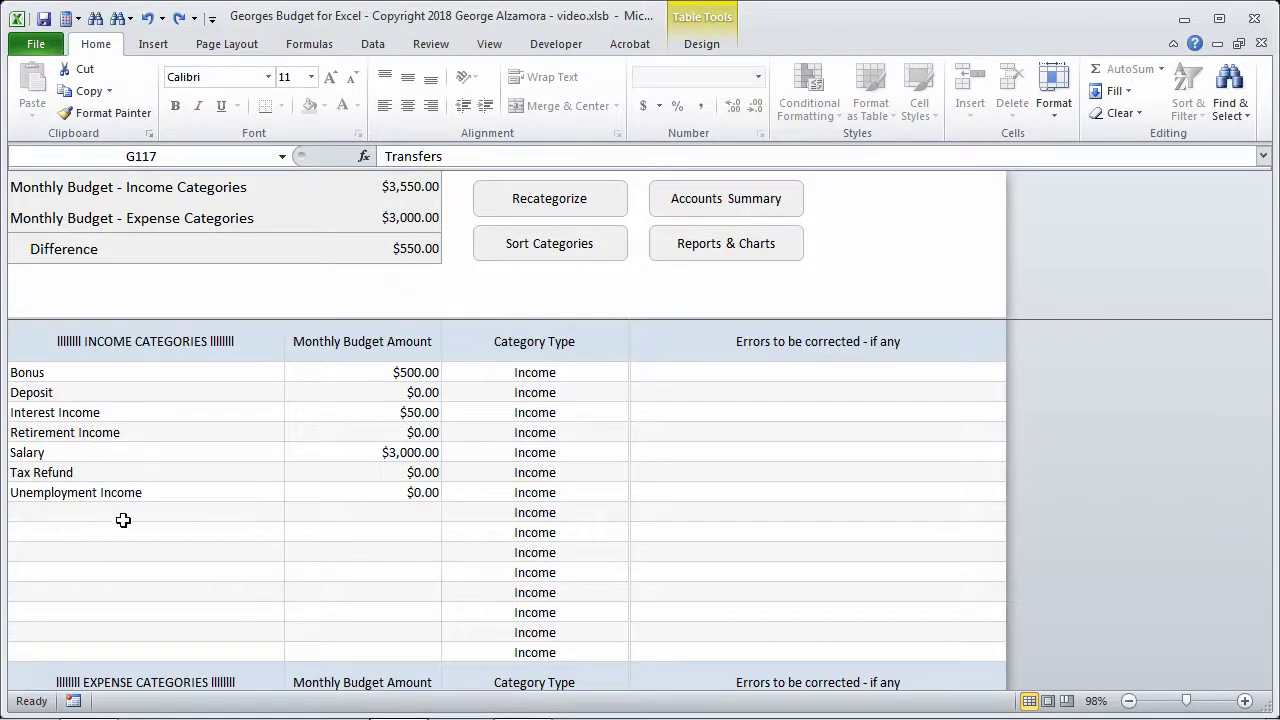
Add an income category named Gifts Received in the first empty income row with a monthly budget amount of $0.00
click(161, 512)
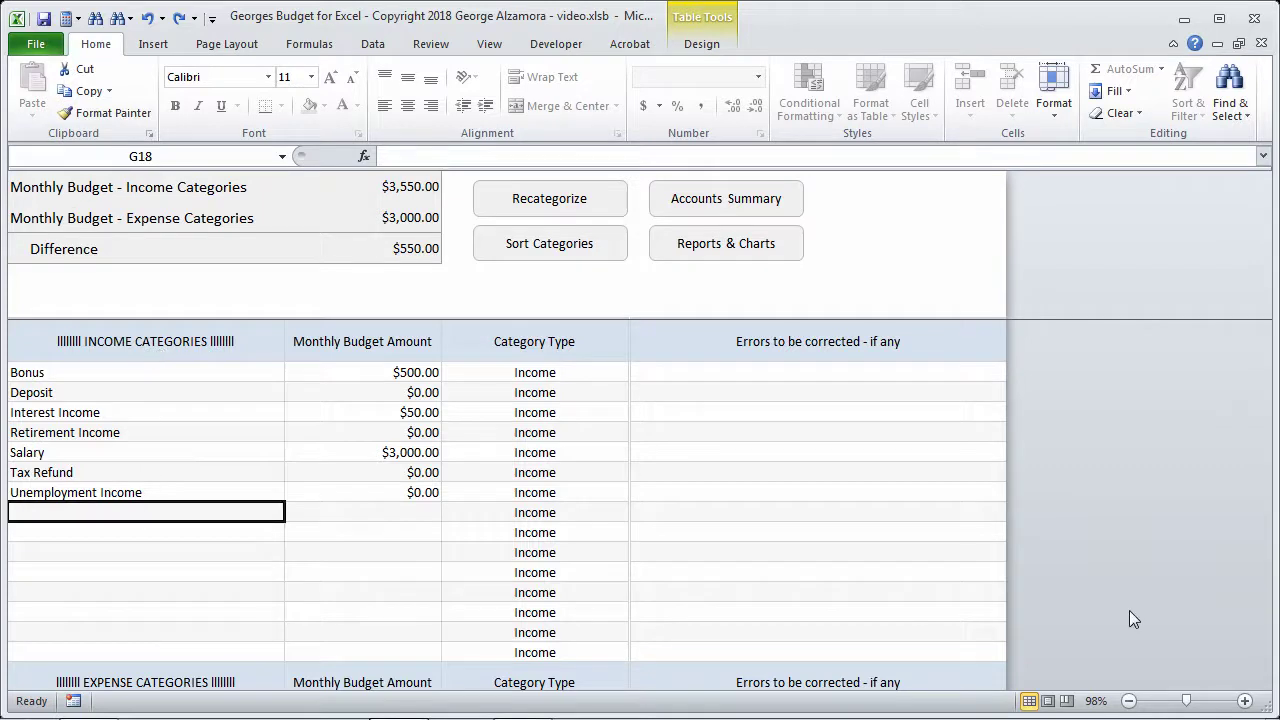
text(C)
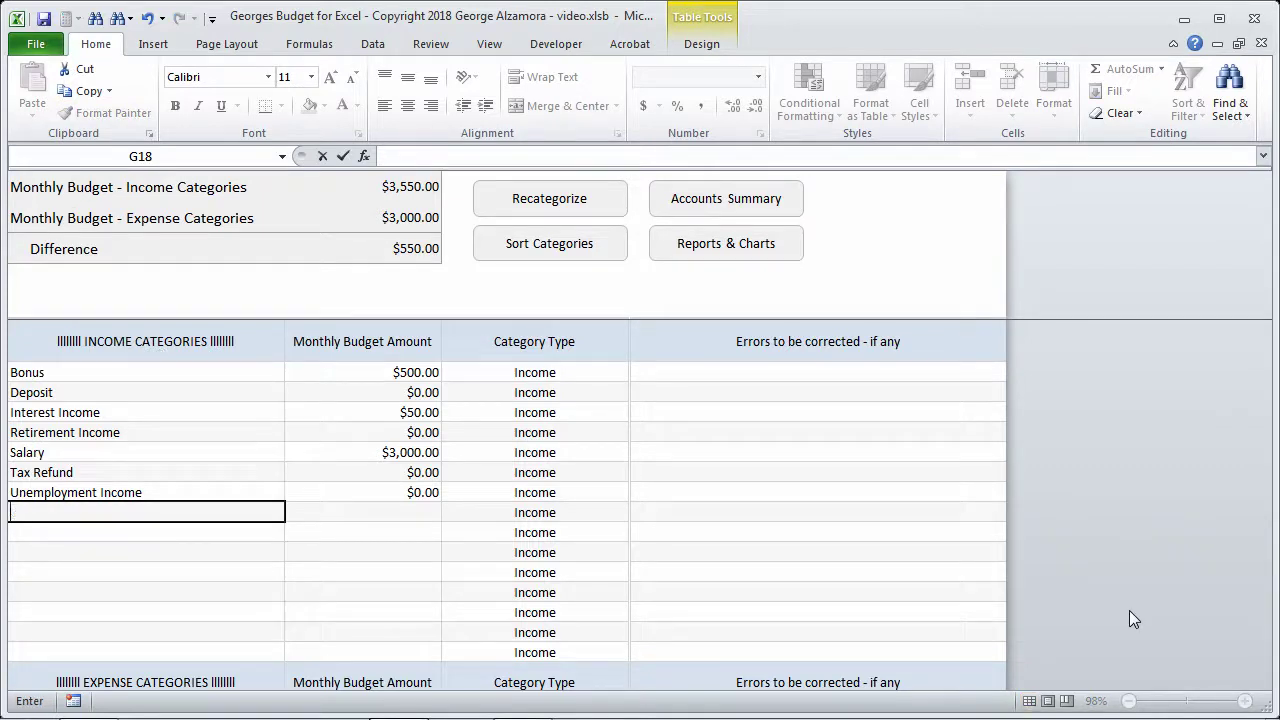
text(iv)
key(BackSpace)
text(fts)
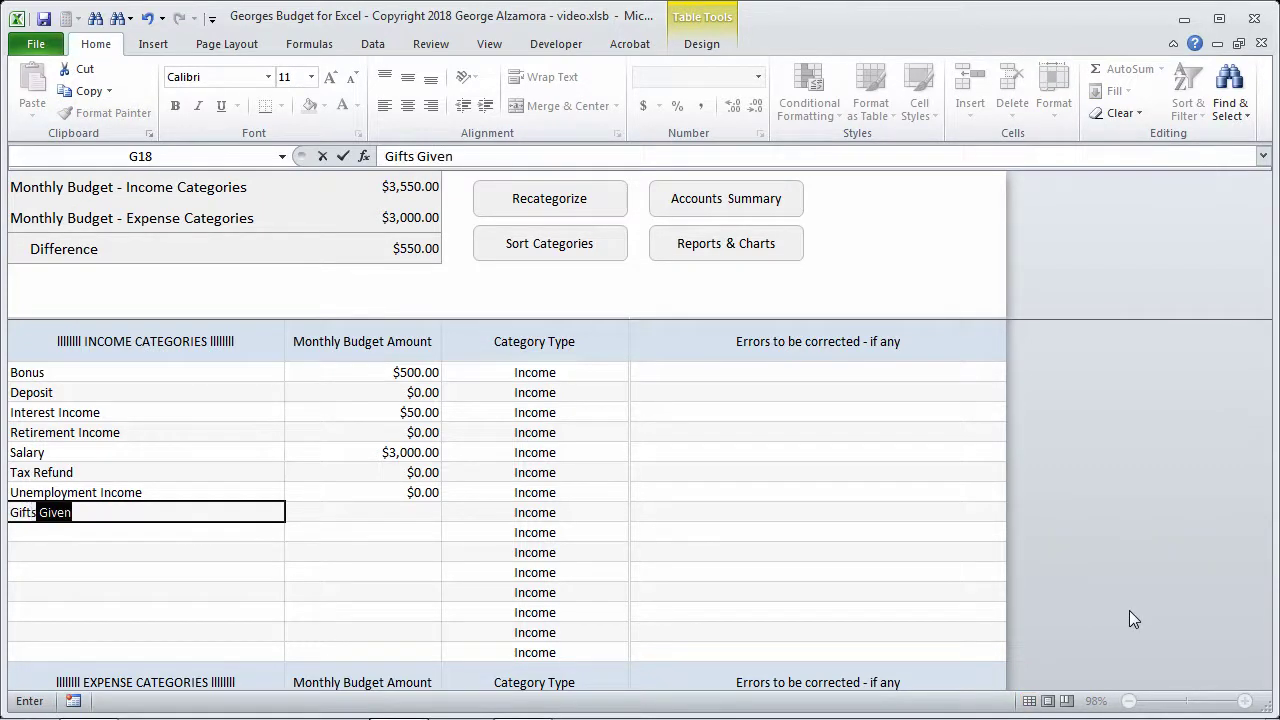
text( Received)
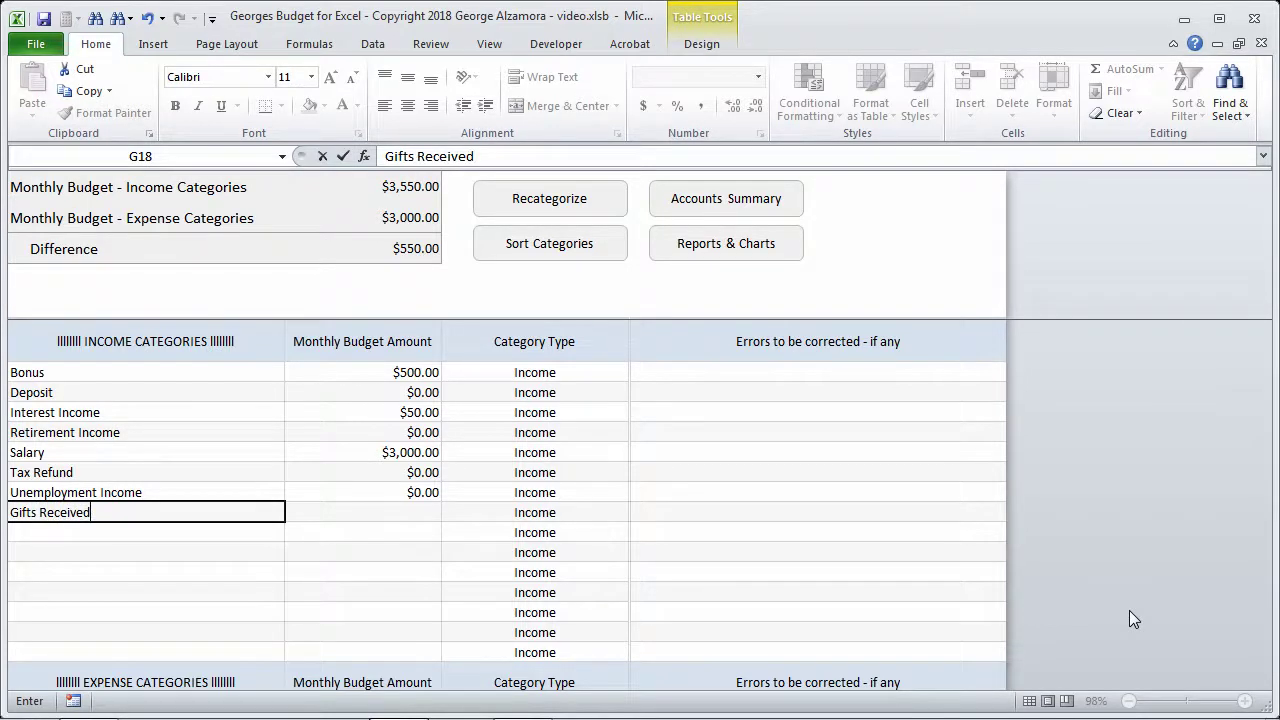
key(Tab)
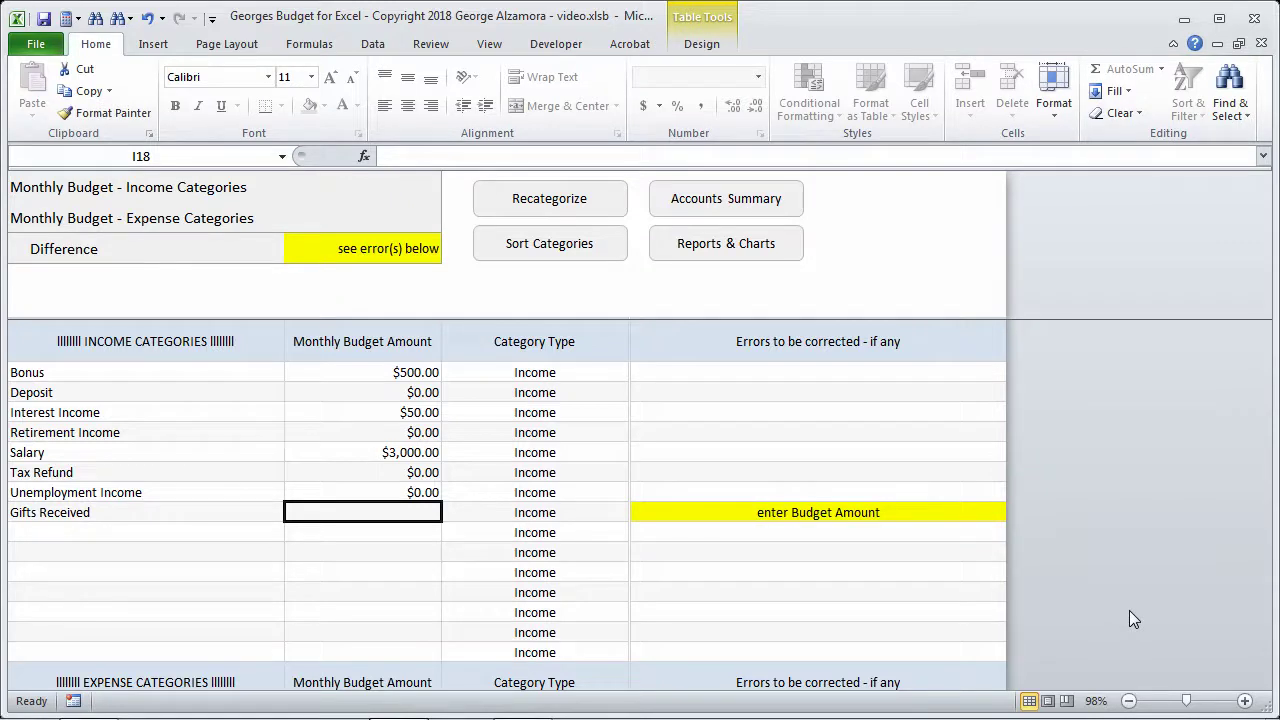
text(0)
key(Return)
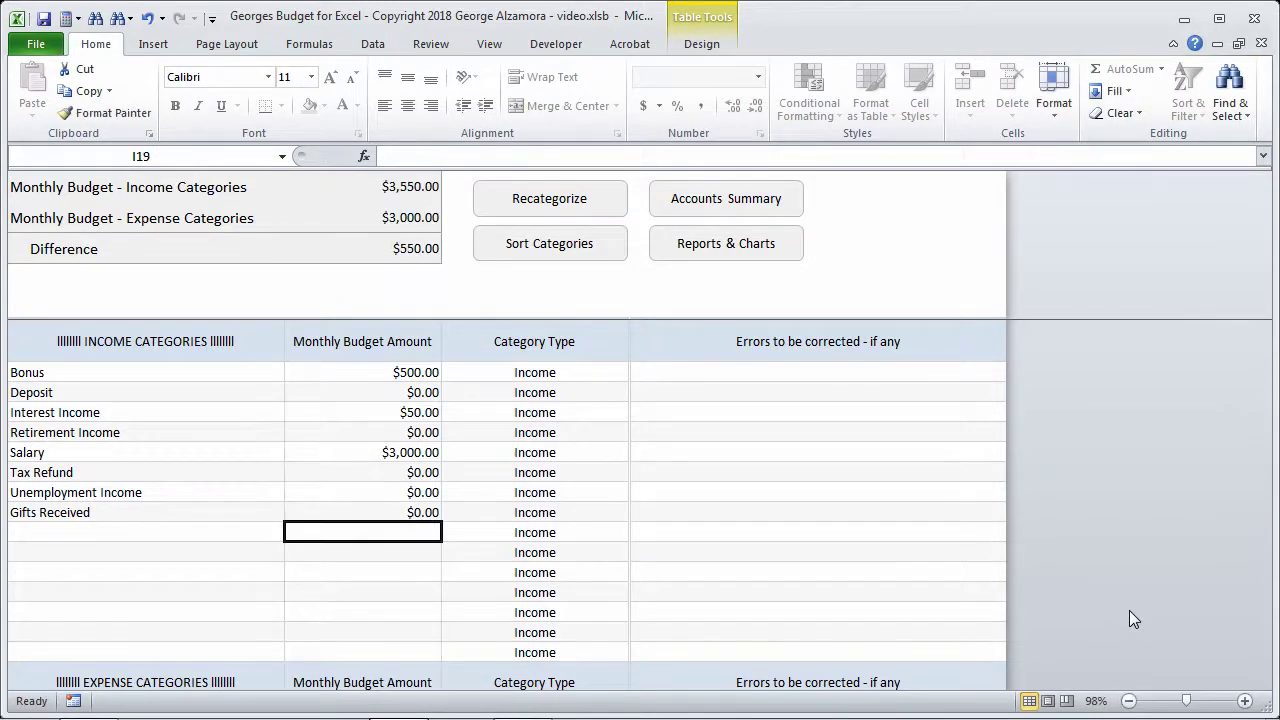
Set the Gifts Received category's monthly budget amount to $50.00
key(Up)
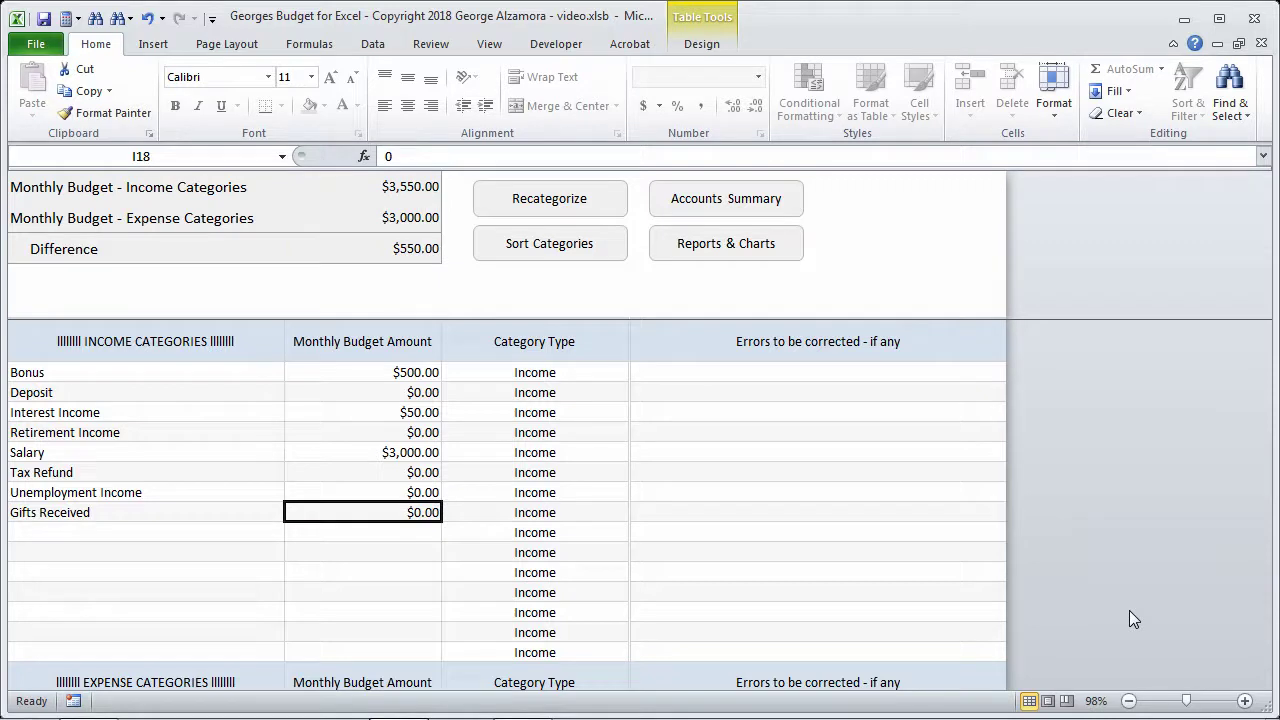
text(50)
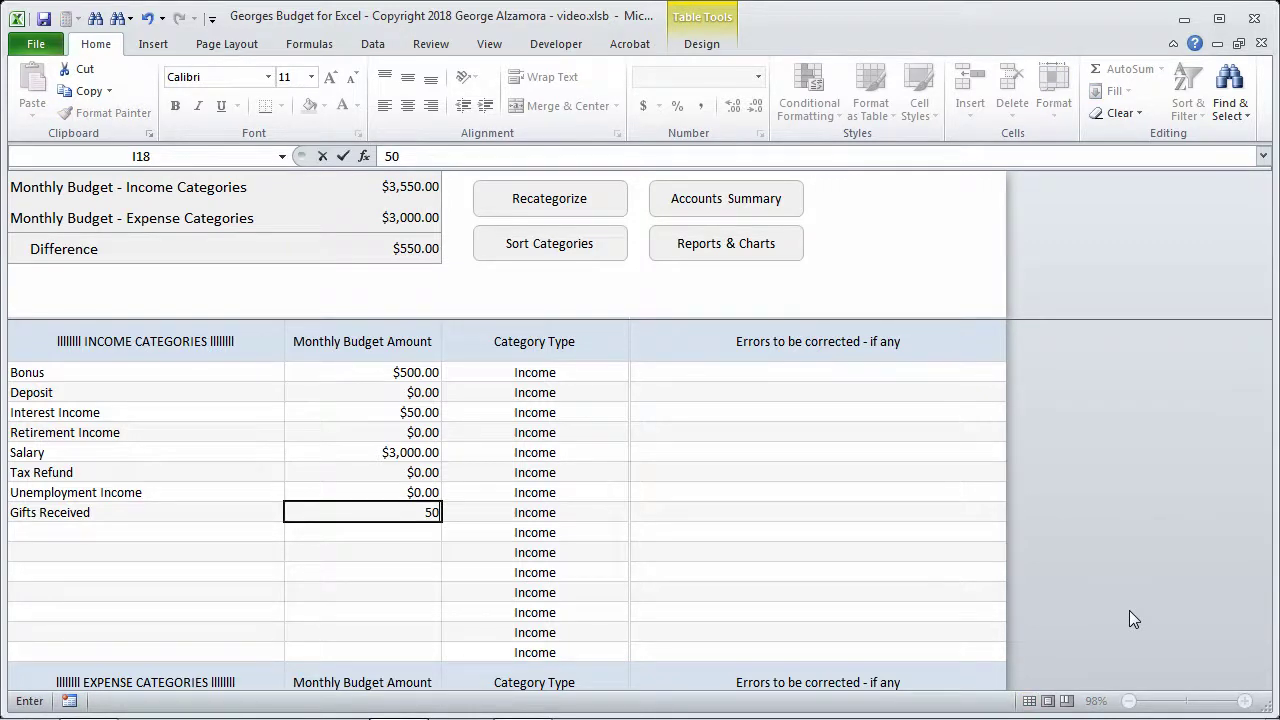
key(Return)
key(Up)
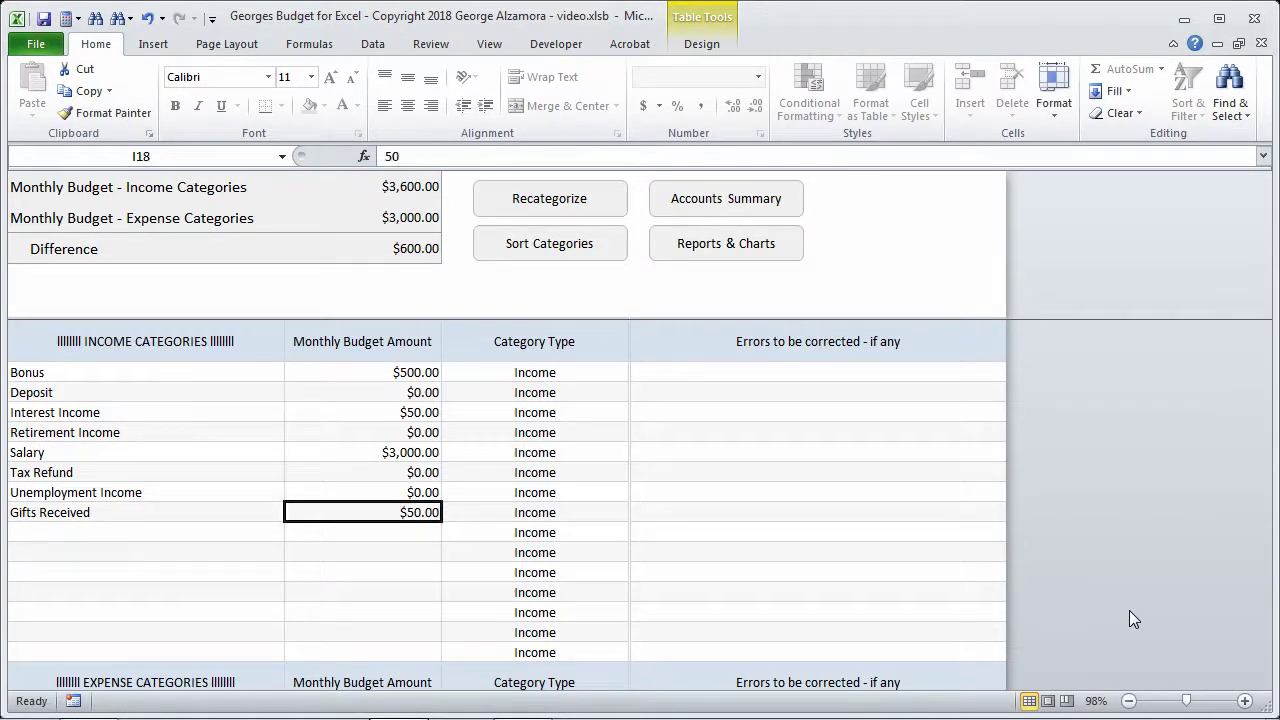
key(Left)
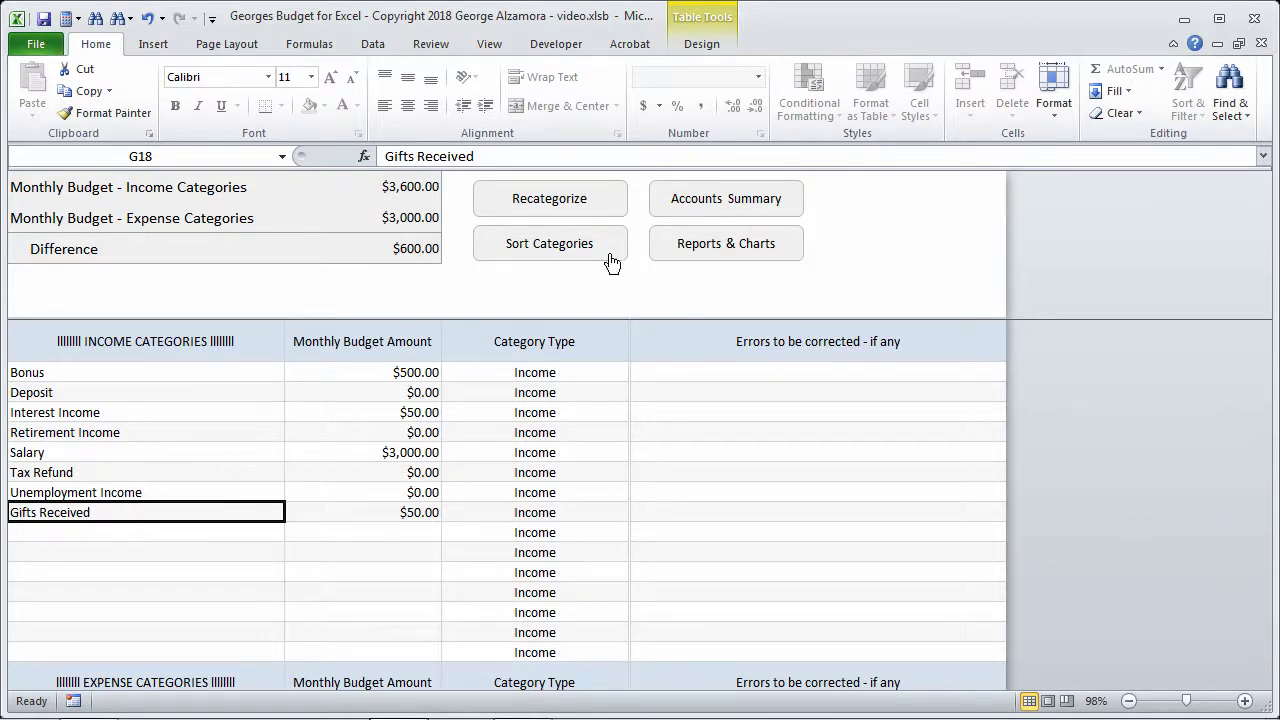
Open the Chase Checking register from the Accounts Summary and look for Gifts Received among the category choices for the first blank row
click(728, 200)
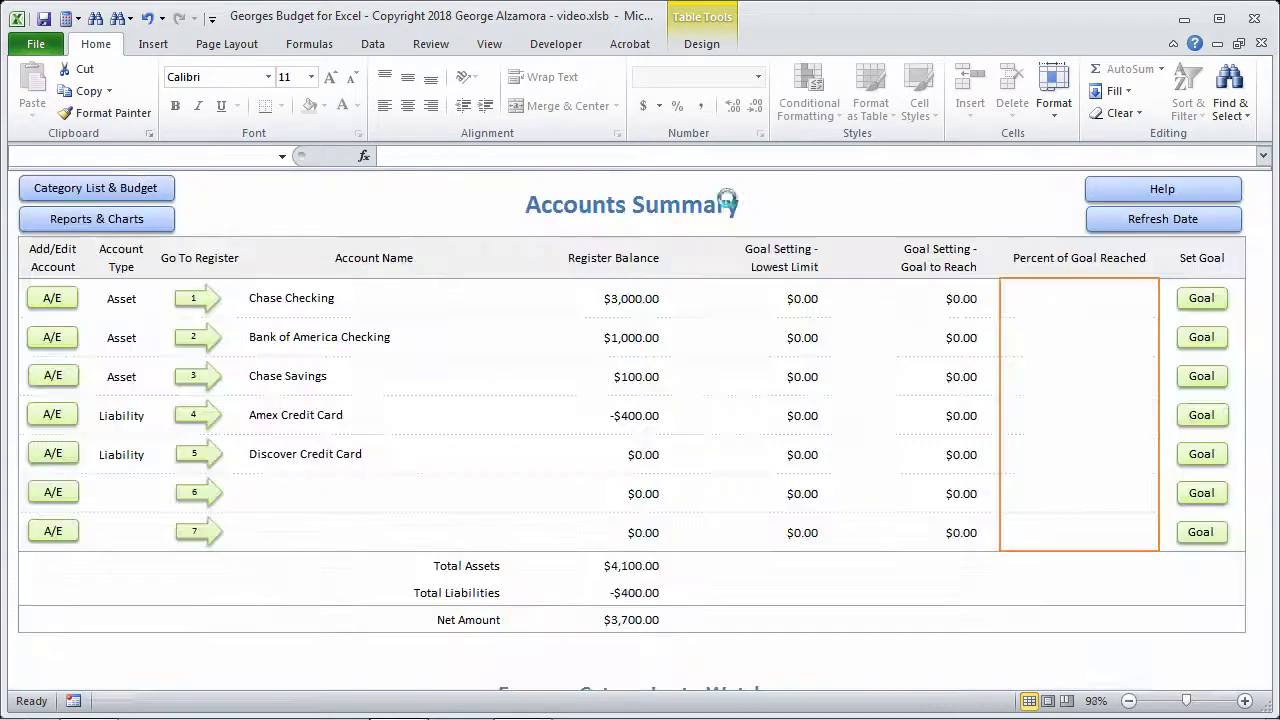
click(194, 300)
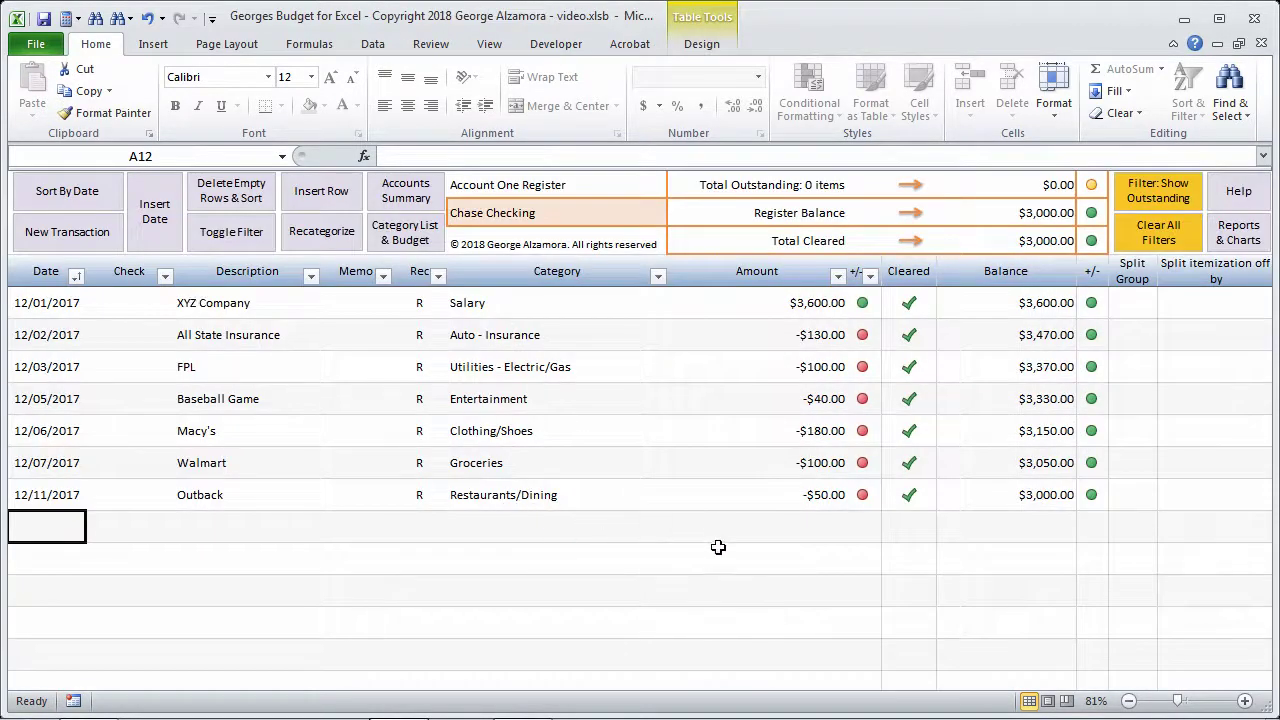
click(581, 526)
click(677, 533)
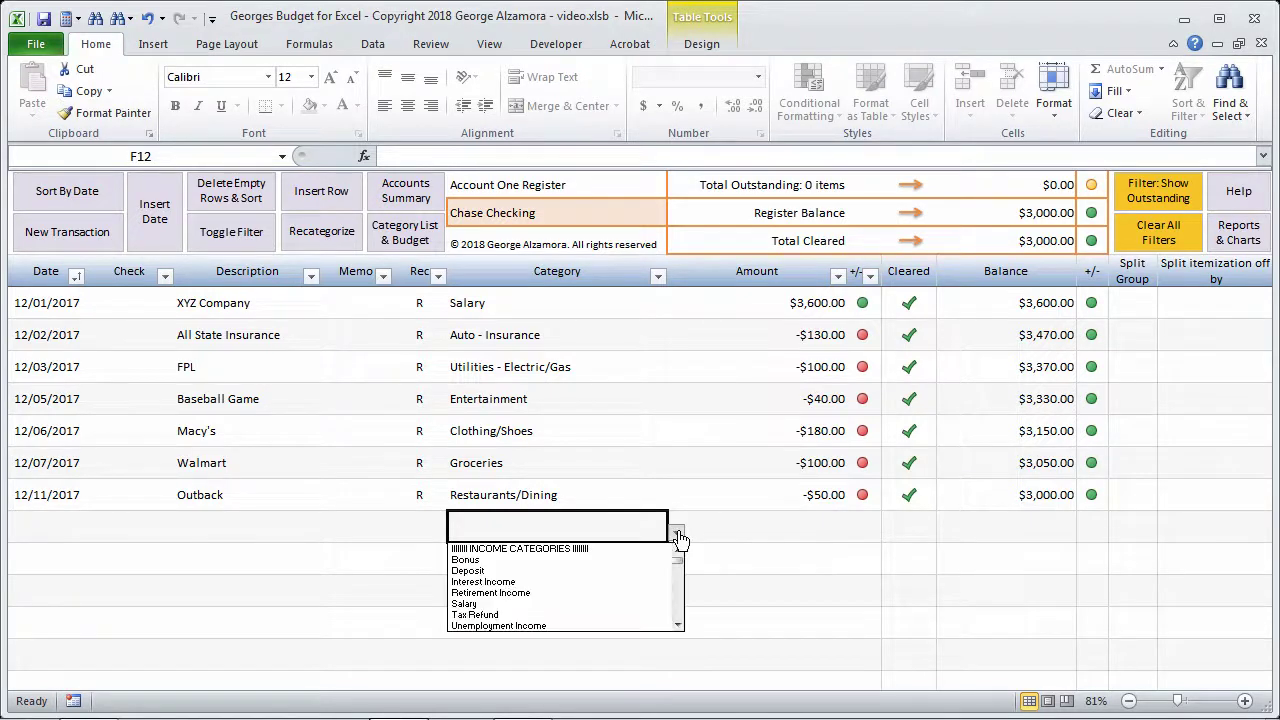
click(677, 626)
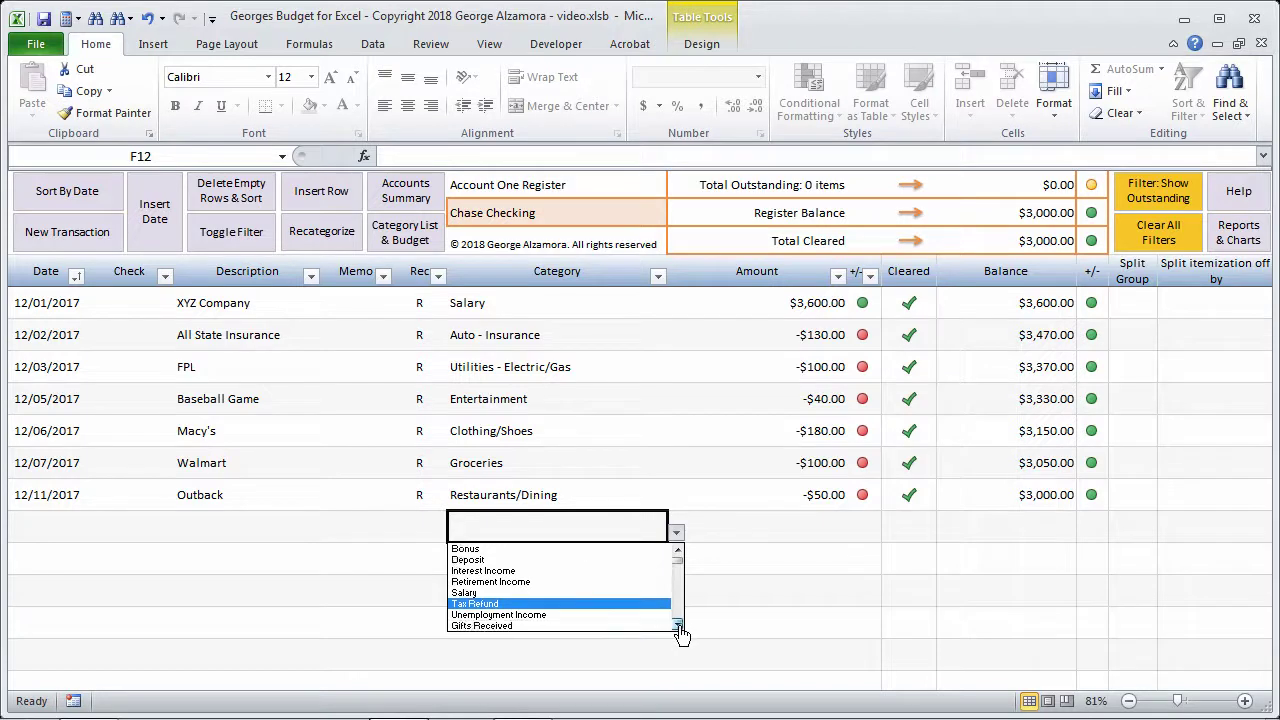
click(677, 626)
click(677, 626)
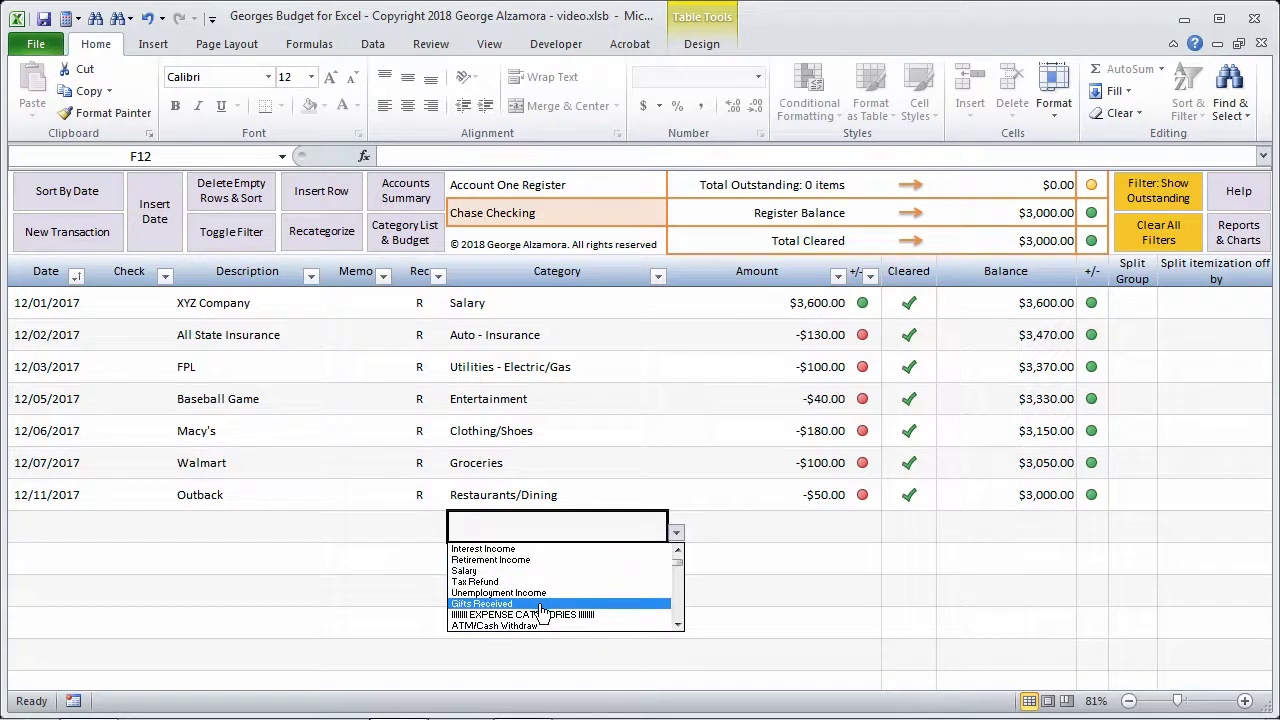
click(714, 474)
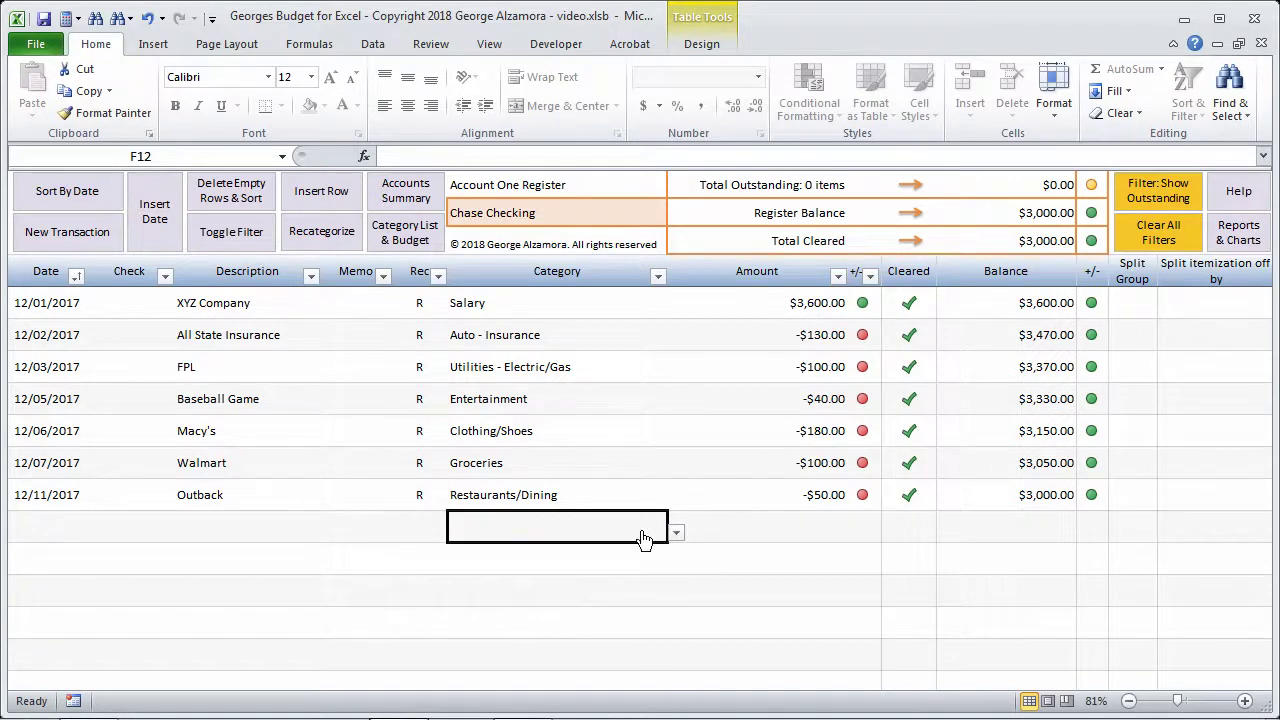
click(420, 522)
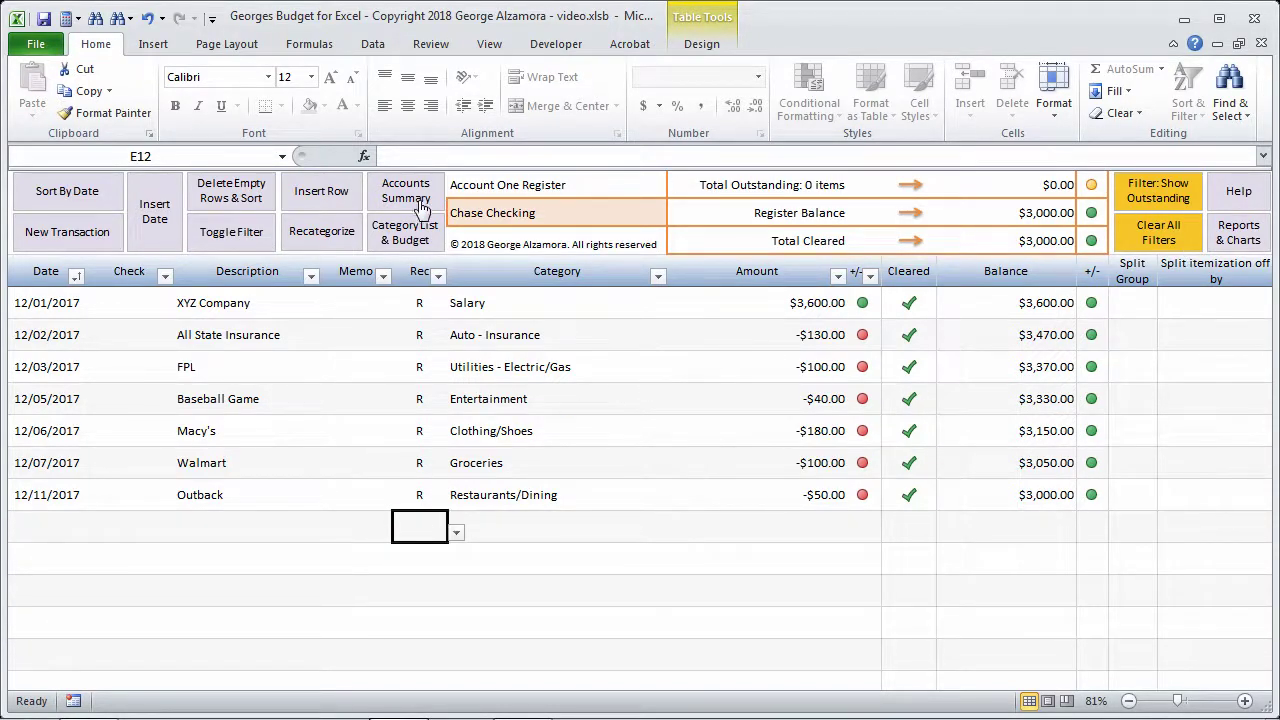
Return to the Category List & Budget, sort the categories, and select the Gifts Received name and budget amount
click(390, 247)
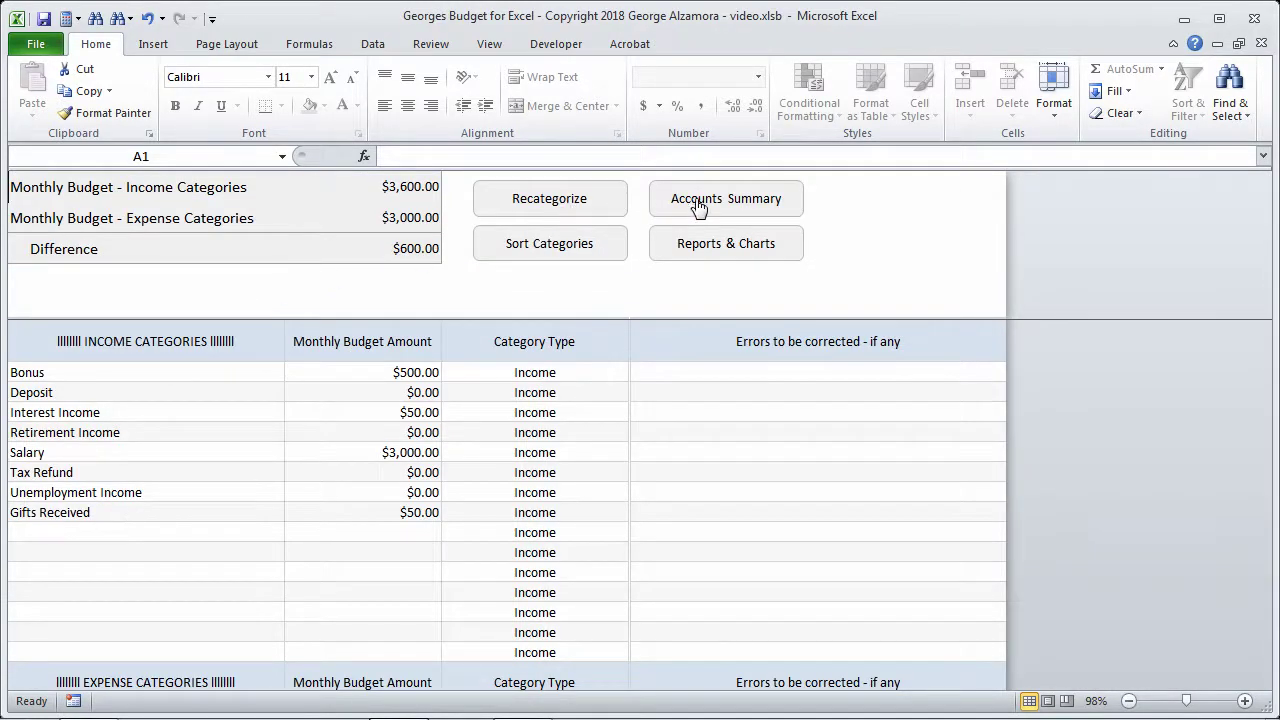
drag(80, 512, 346, 510)
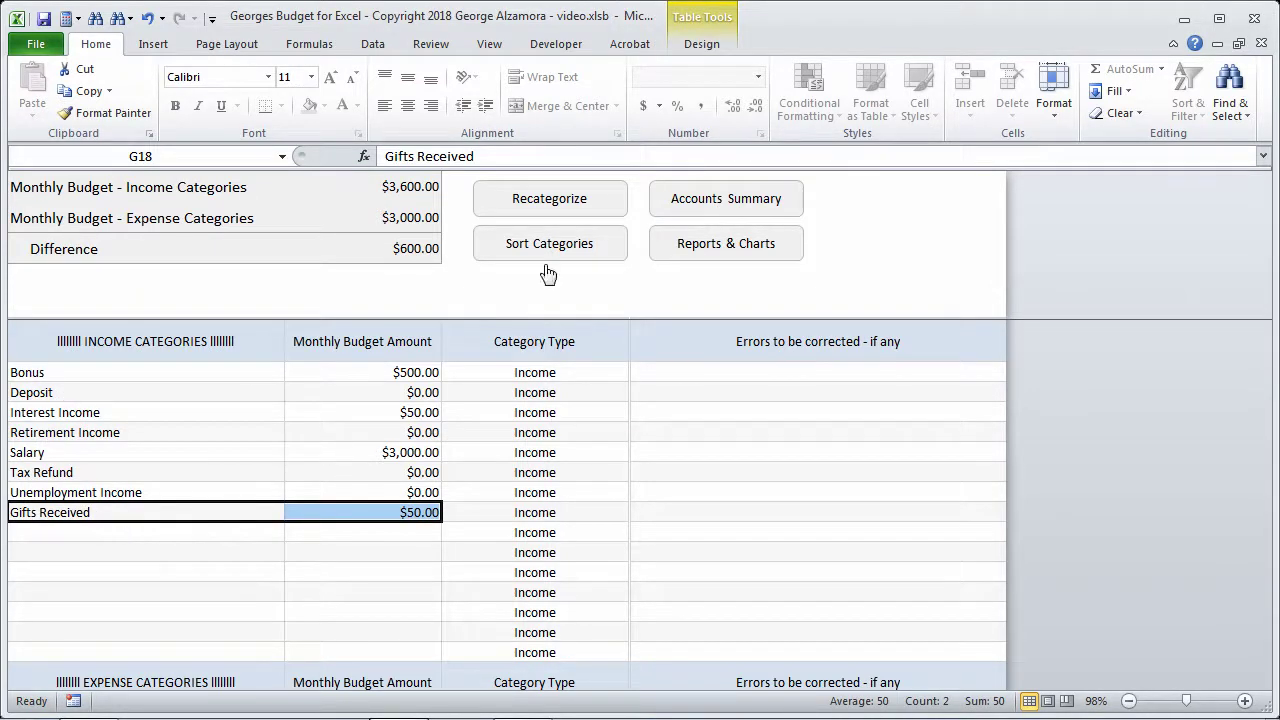
click(612, 251)
drag(96, 412, 334, 405)
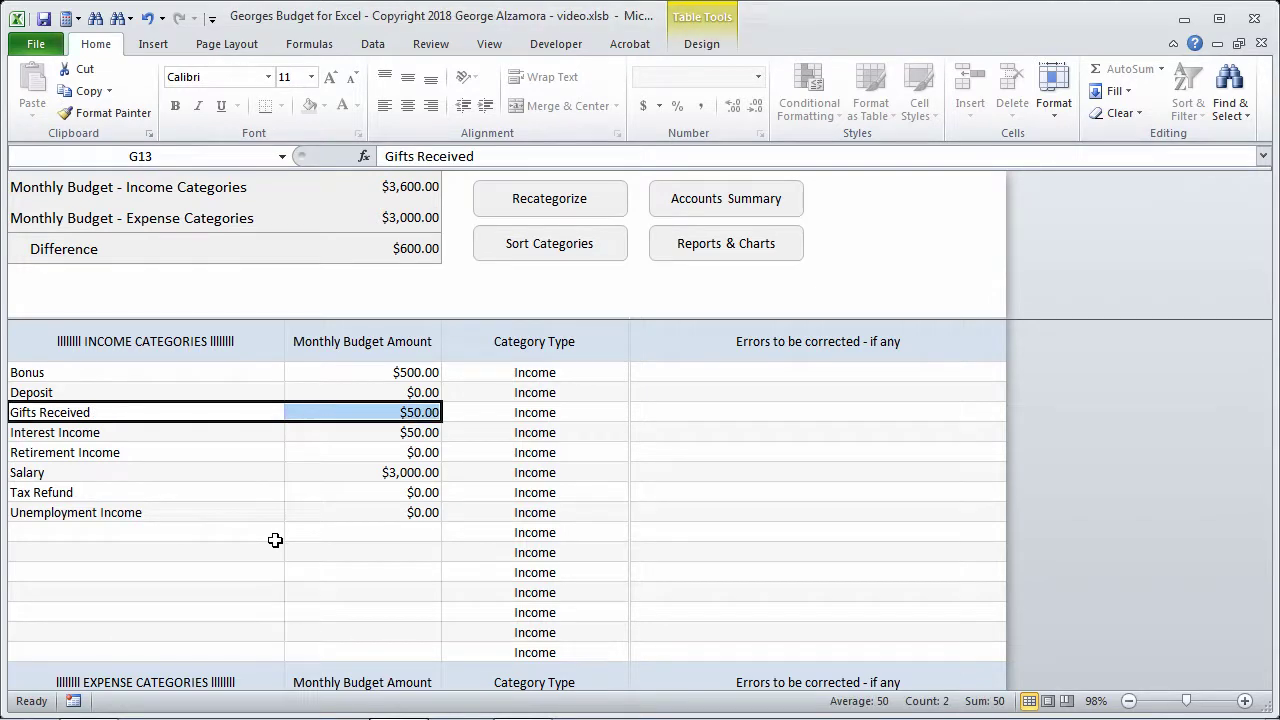
Reopen the Chase Checking register through the Accounts Summary and check the position of Gifts Received among the first blank row's category choices
click(735, 213)
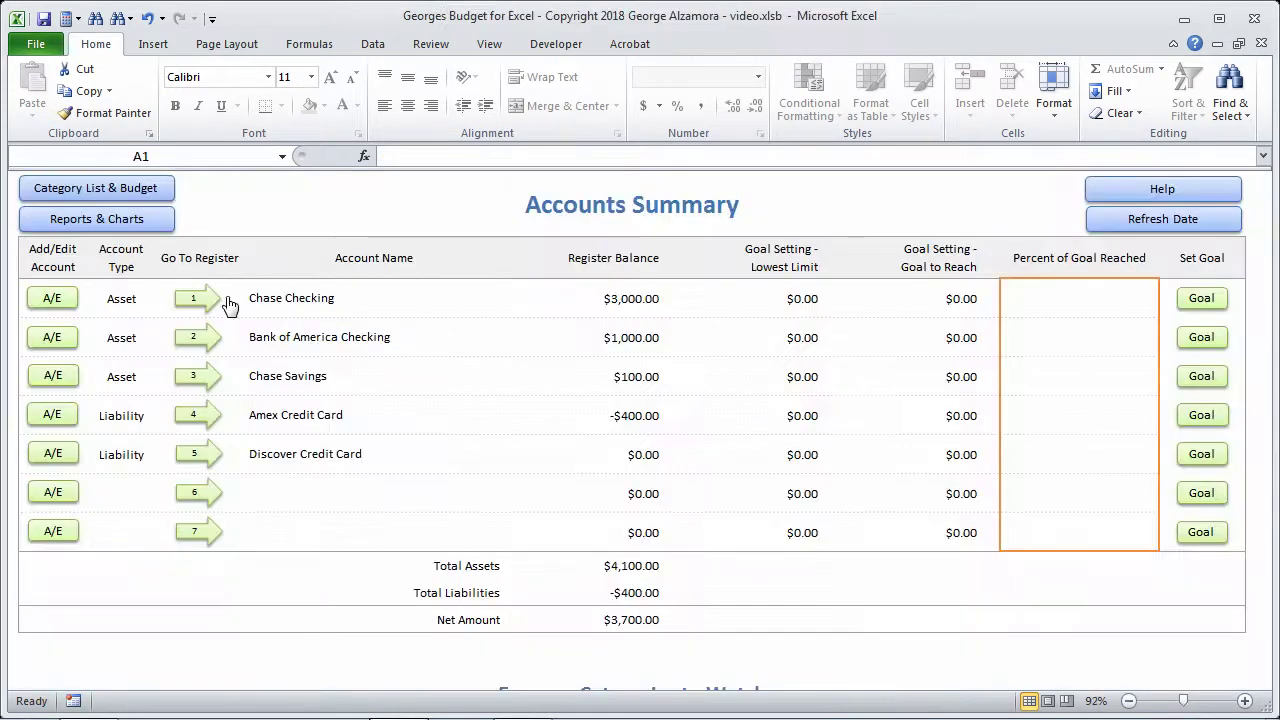
click(195, 300)
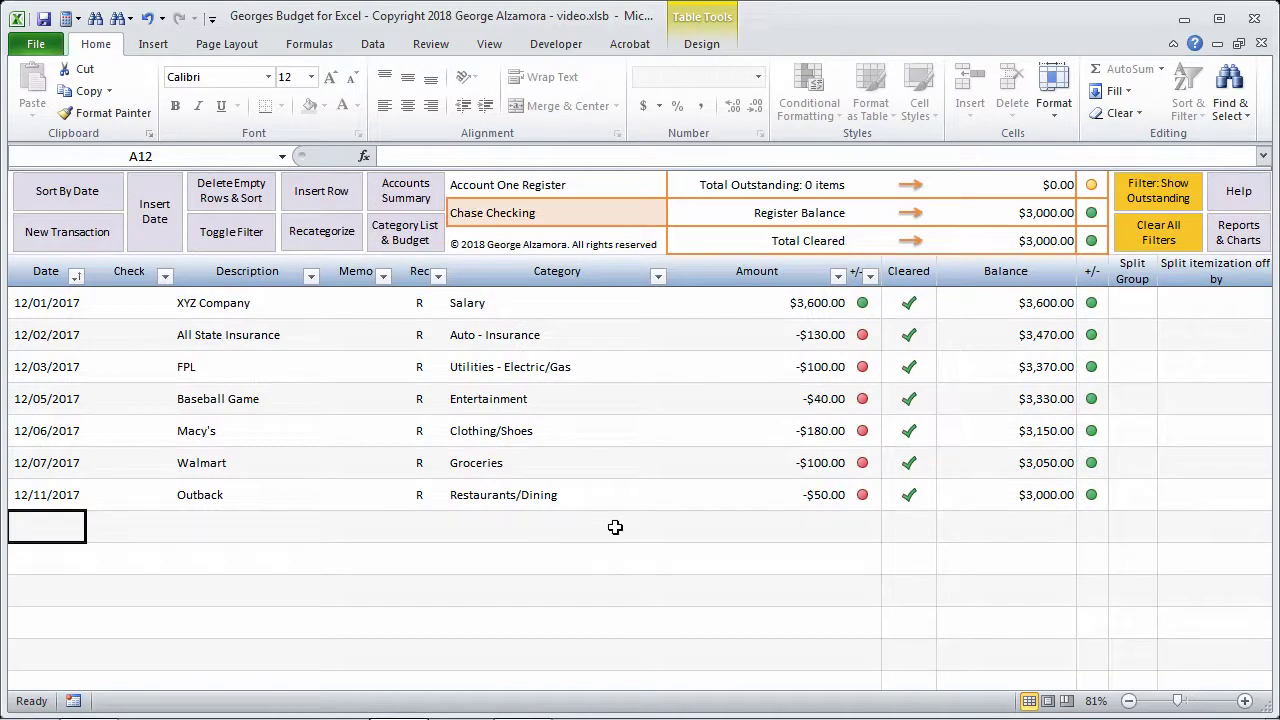
click(615, 527)
click(676, 536)
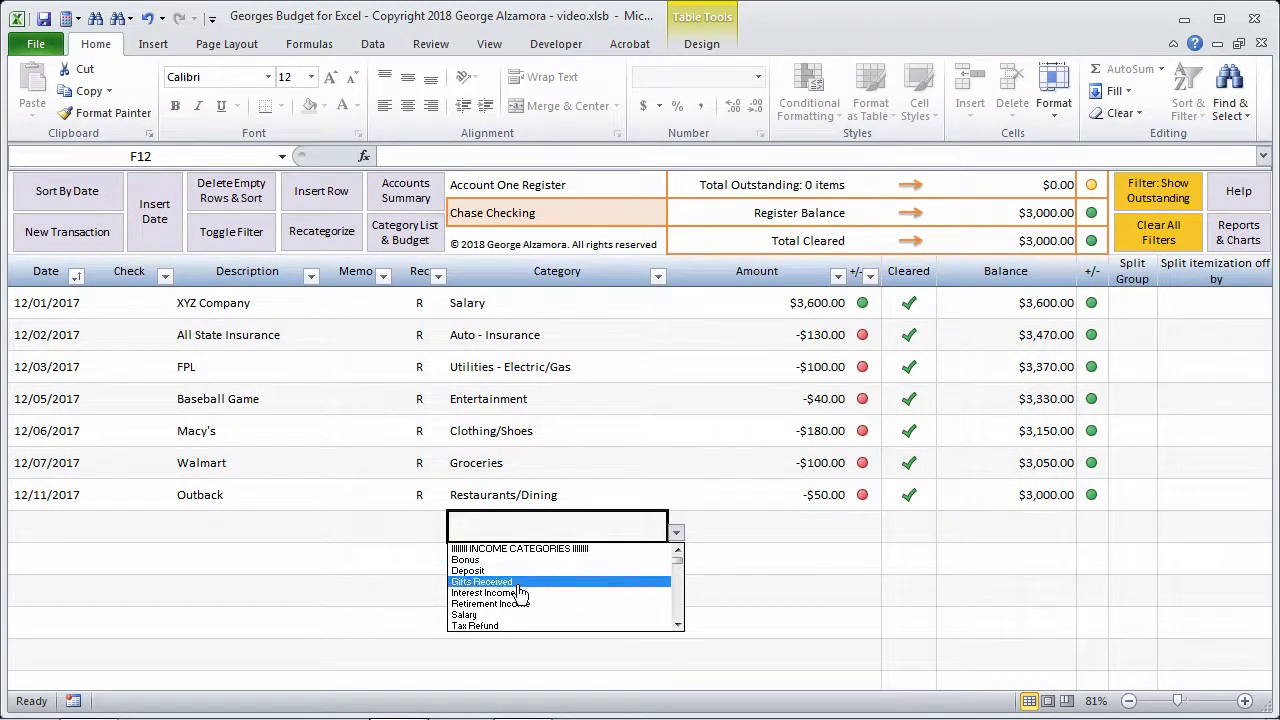
click(744, 534)
click(677, 533)
click(806, 521)
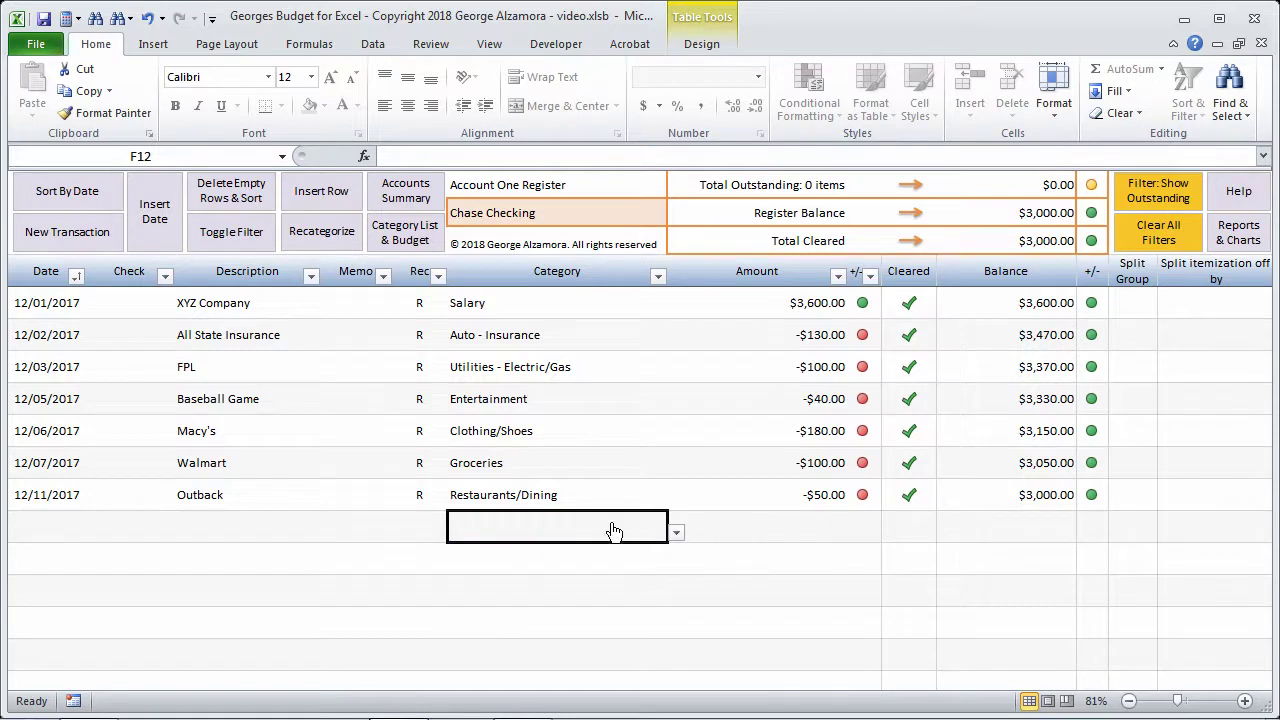
click(677, 533)
click(772, 528)
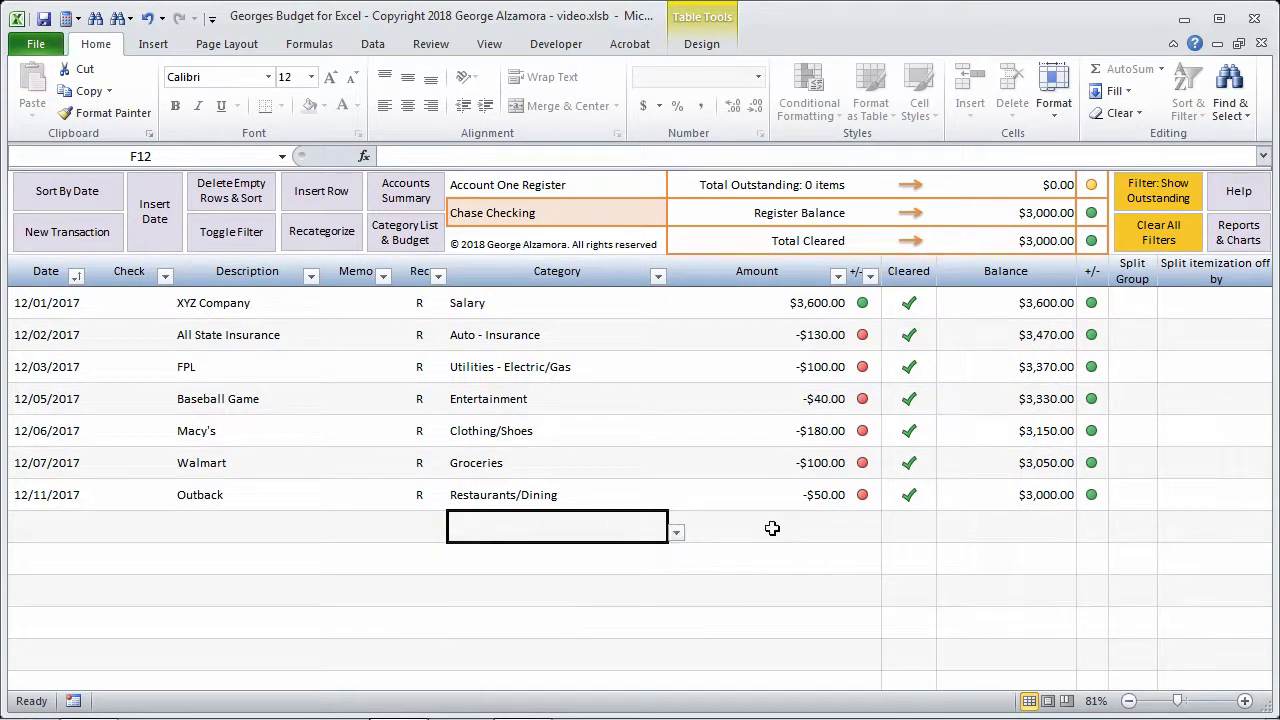
Delete the Gifts Received category and its monthly budget amount from the Category List & Budget, and sort the categories to close the gap
click(405, 236)
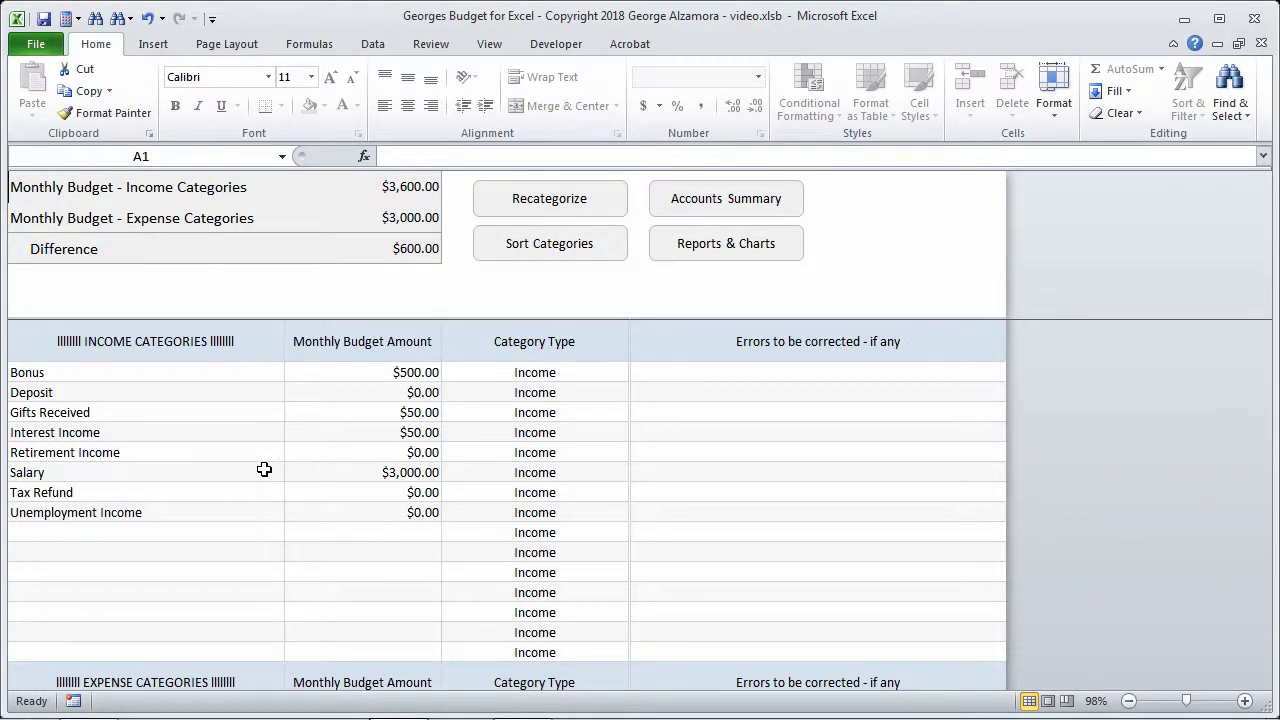
click(80, 415)
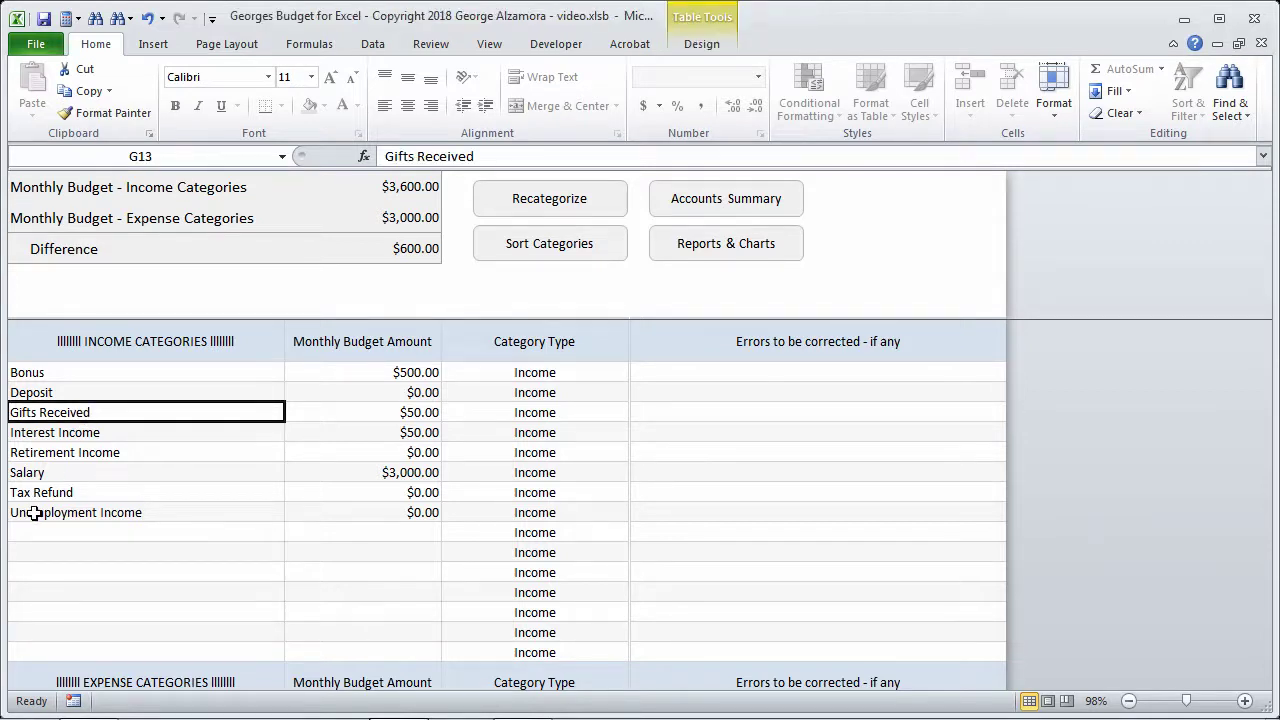
key(Delete)
click(402, 410)
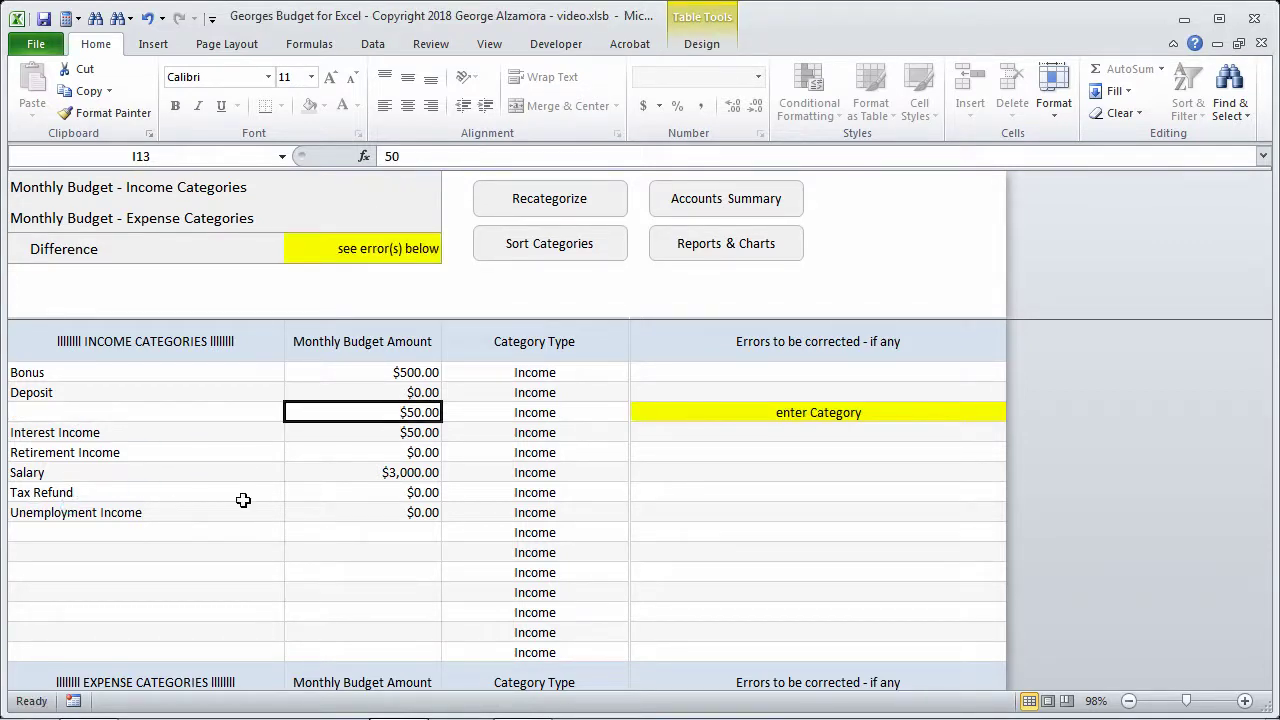
key(Delete)
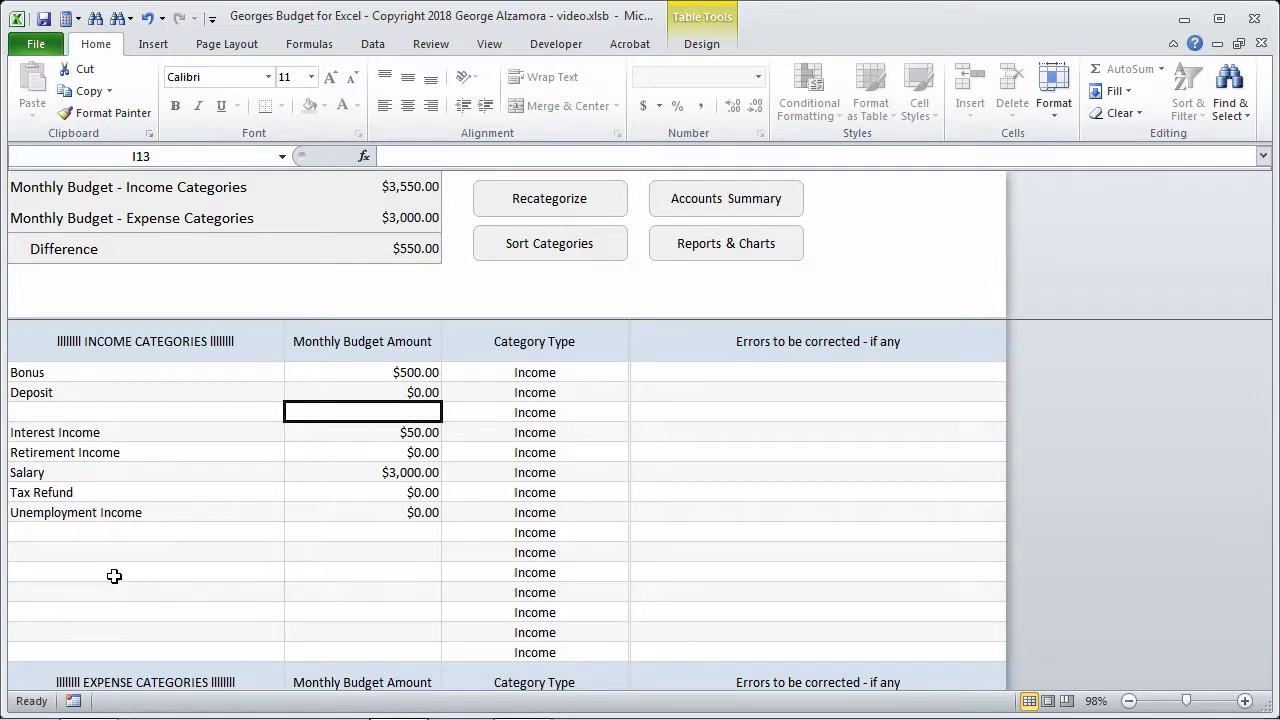
click(116, 574)
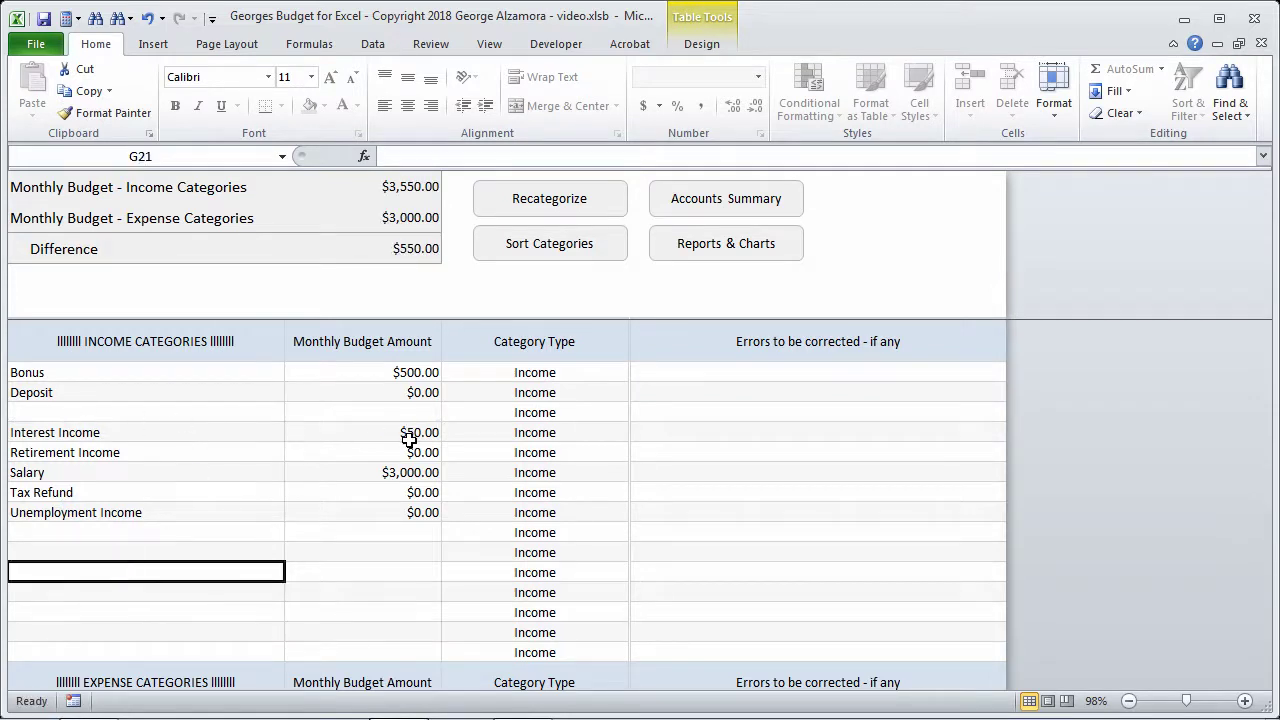
click(550, 253)
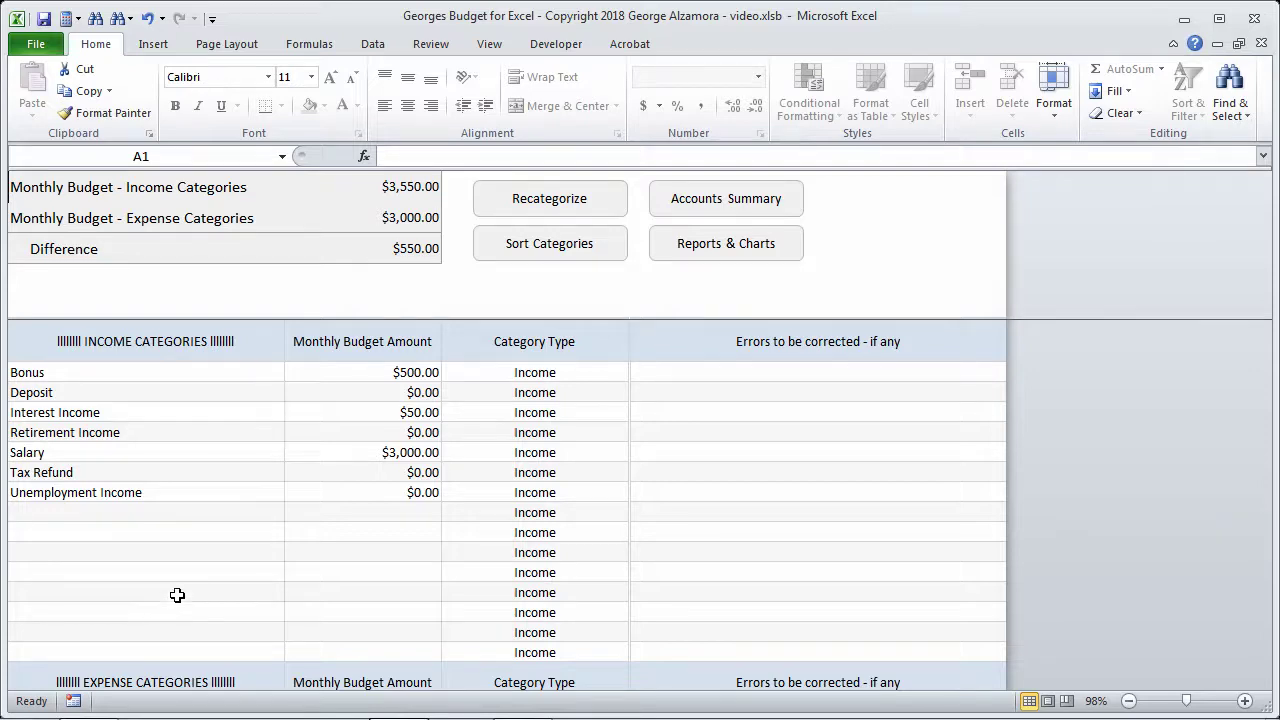
Select the Salary income category and go back to the Chase Checking register by way of the Accounts Summary
click(111, 455)
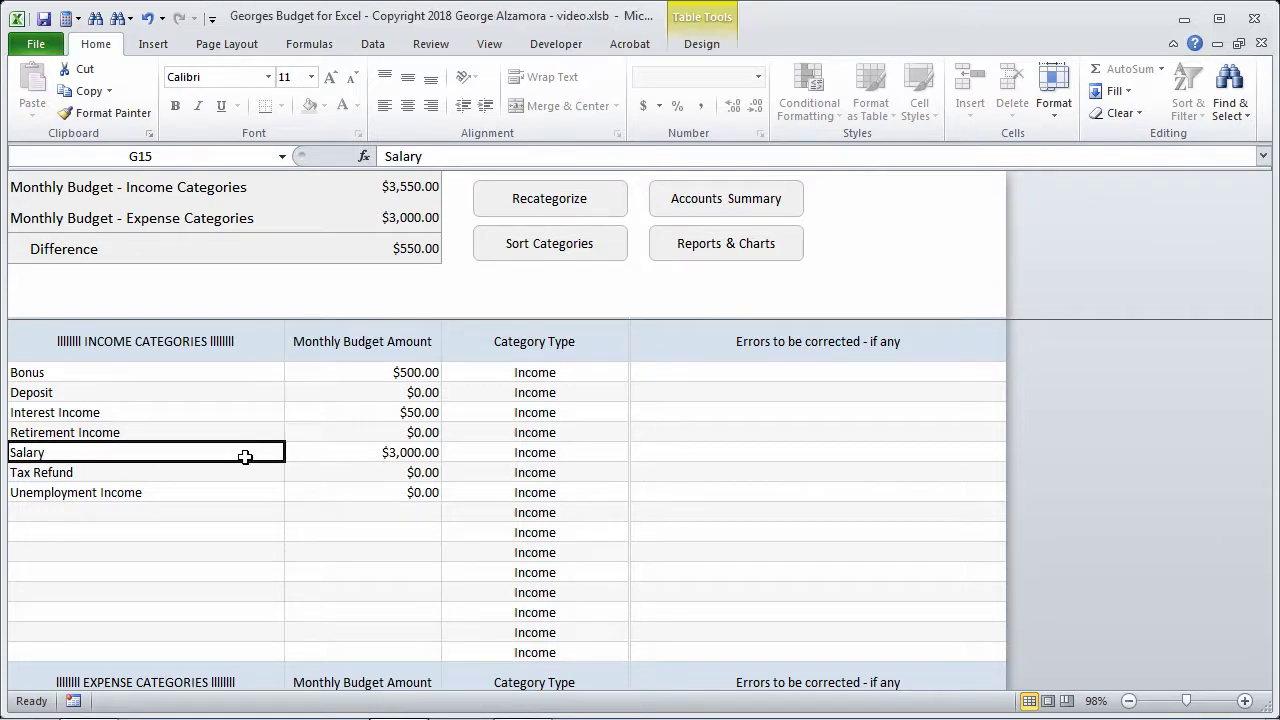
click(740, 198)
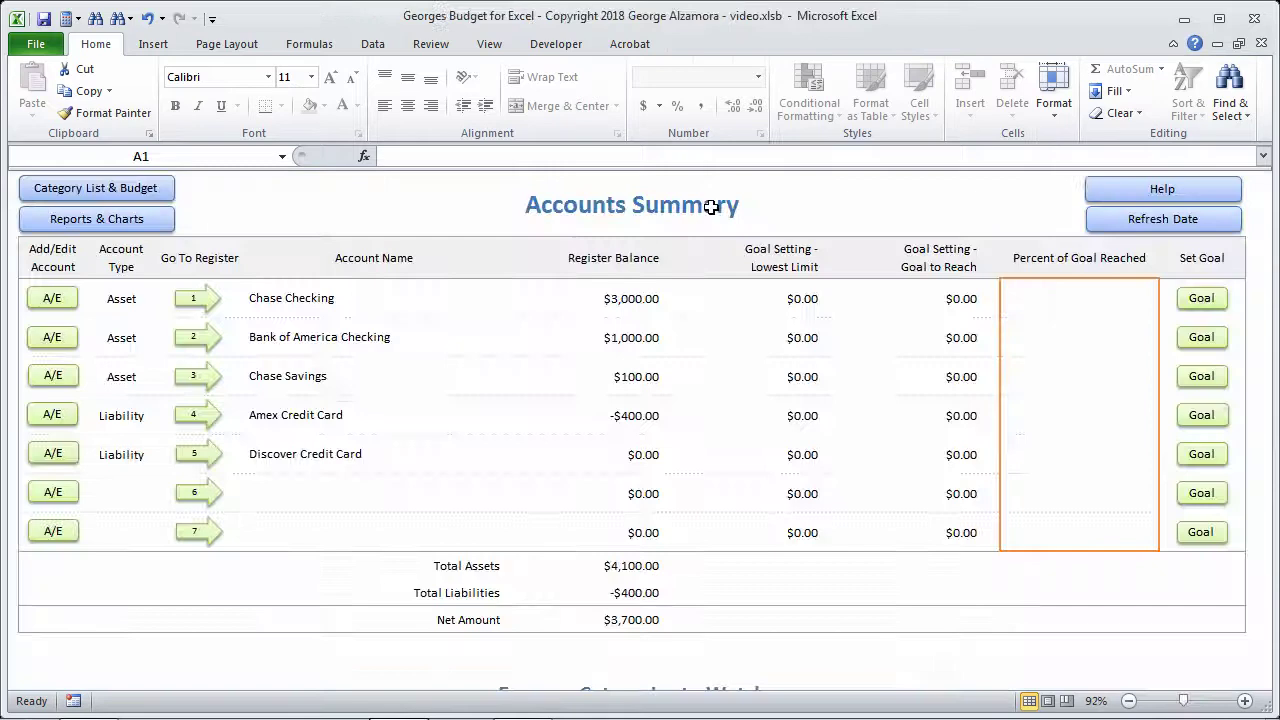
click(183, 306)
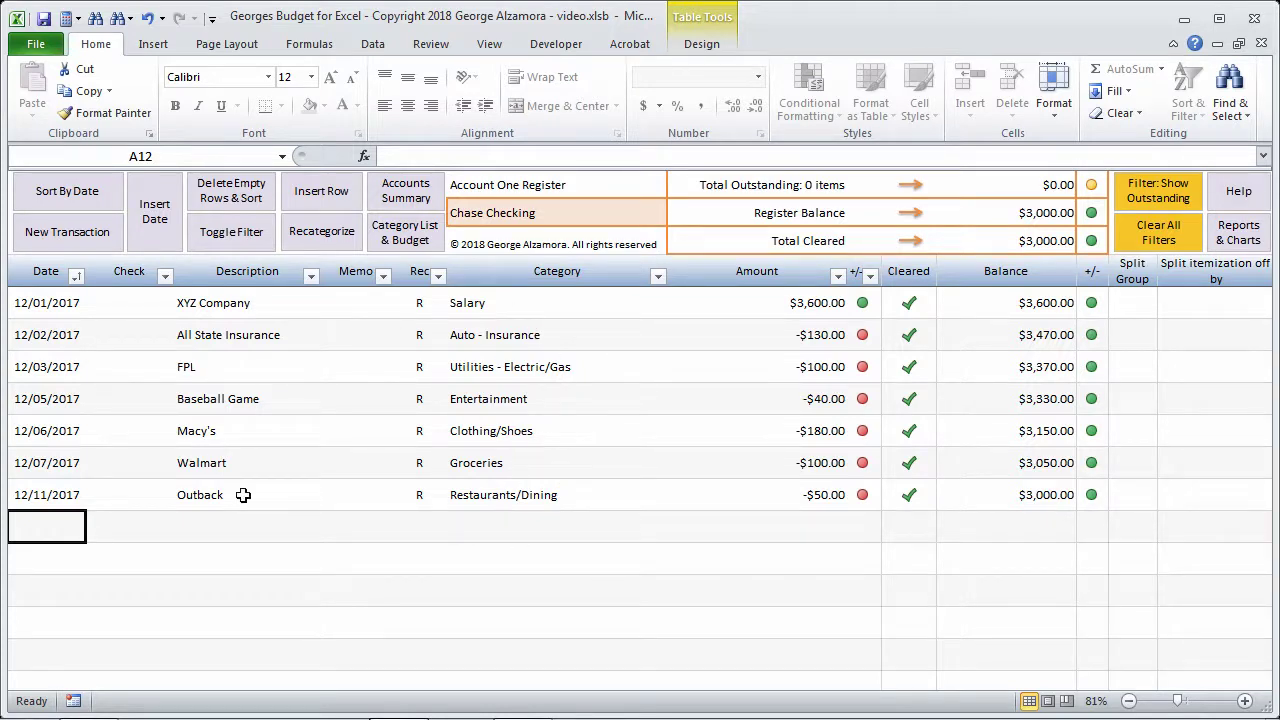
Delete the Salary income category and its monthly budget amount from the category list and budget
click(499, 309)
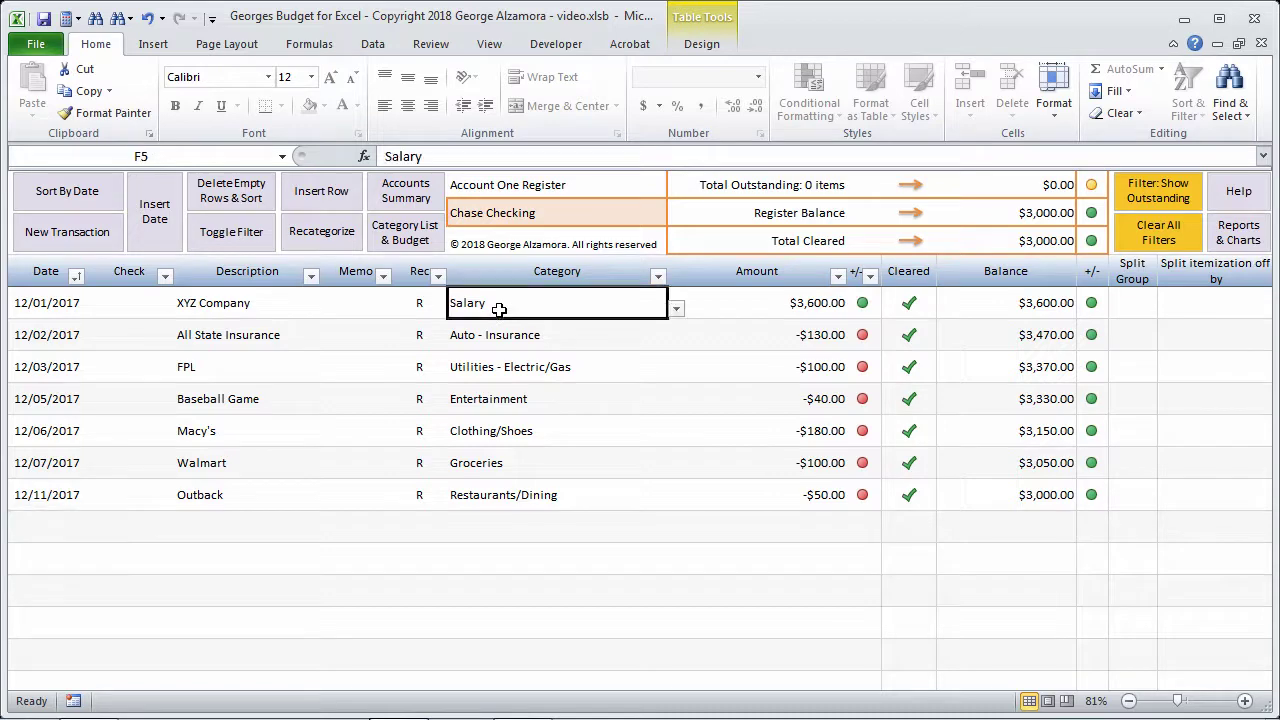
click(405, 191)
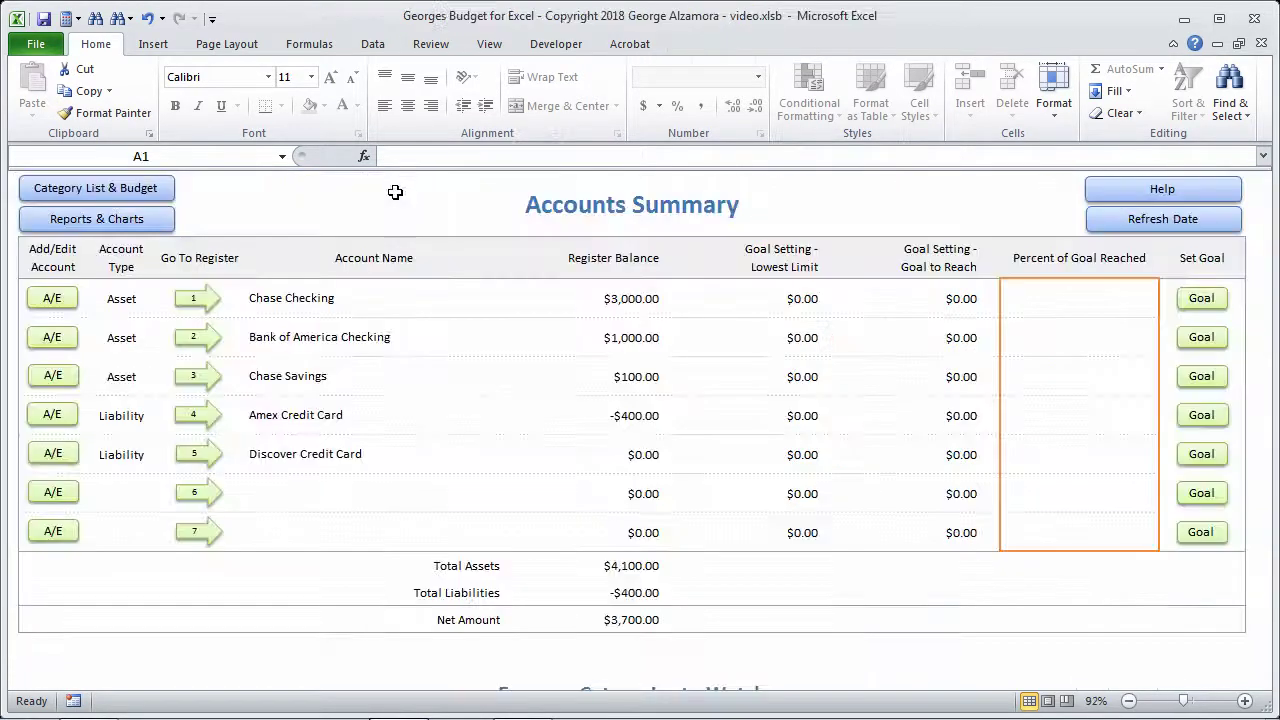
click(128, 190)
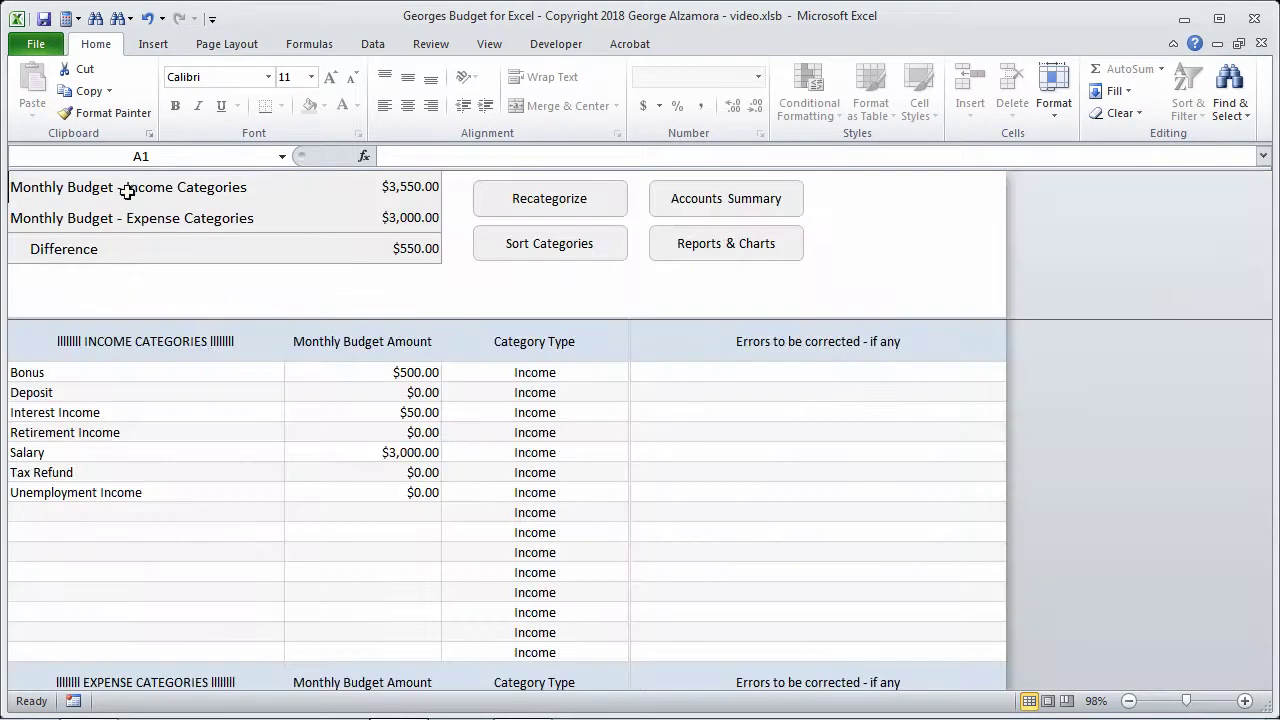
click(93, 453)
key(Delete)
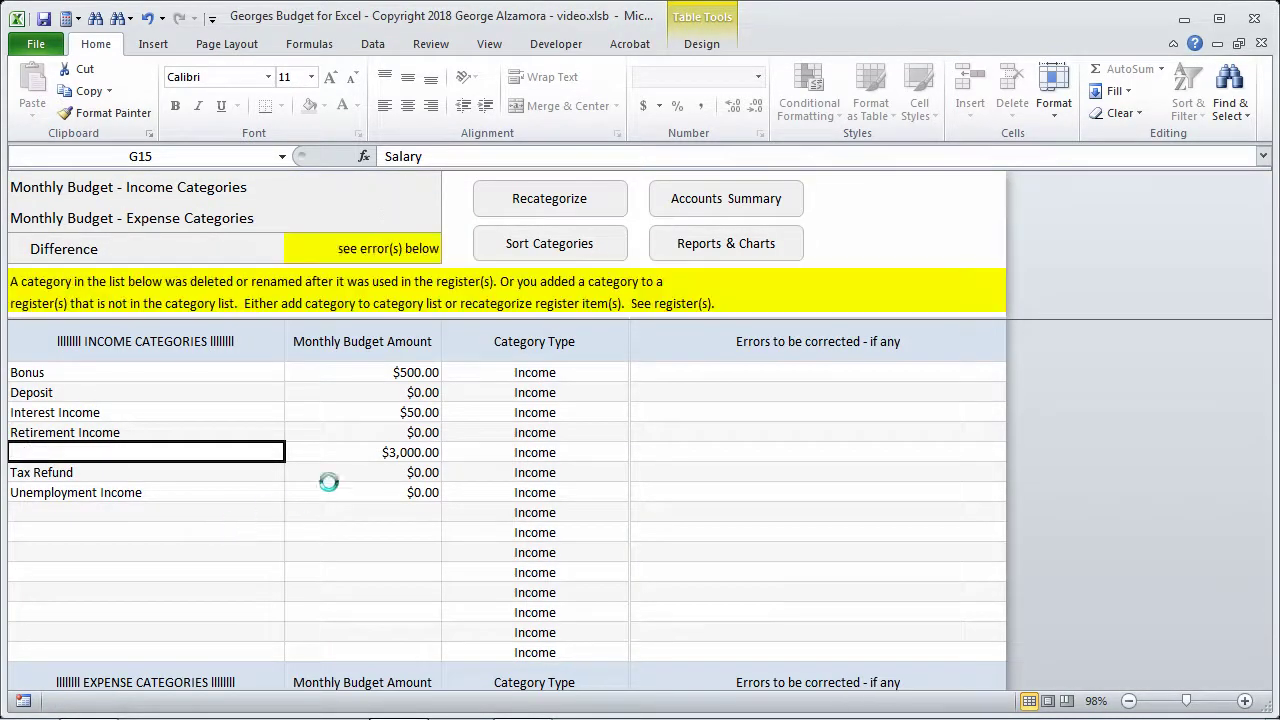
click(378, 448)
key(Delete)
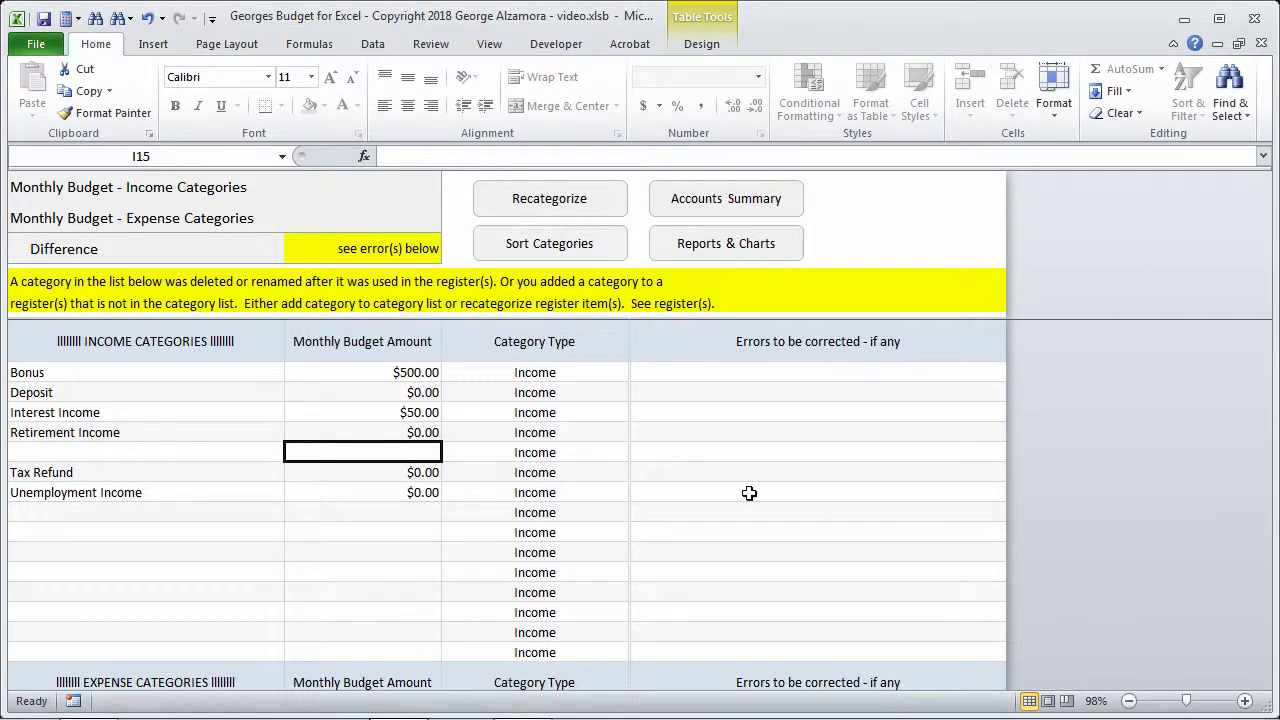
Undo the deletions of the Salary category and its monthly budget amount
click(147, 19)
click(147, 19)
click(138, 510)
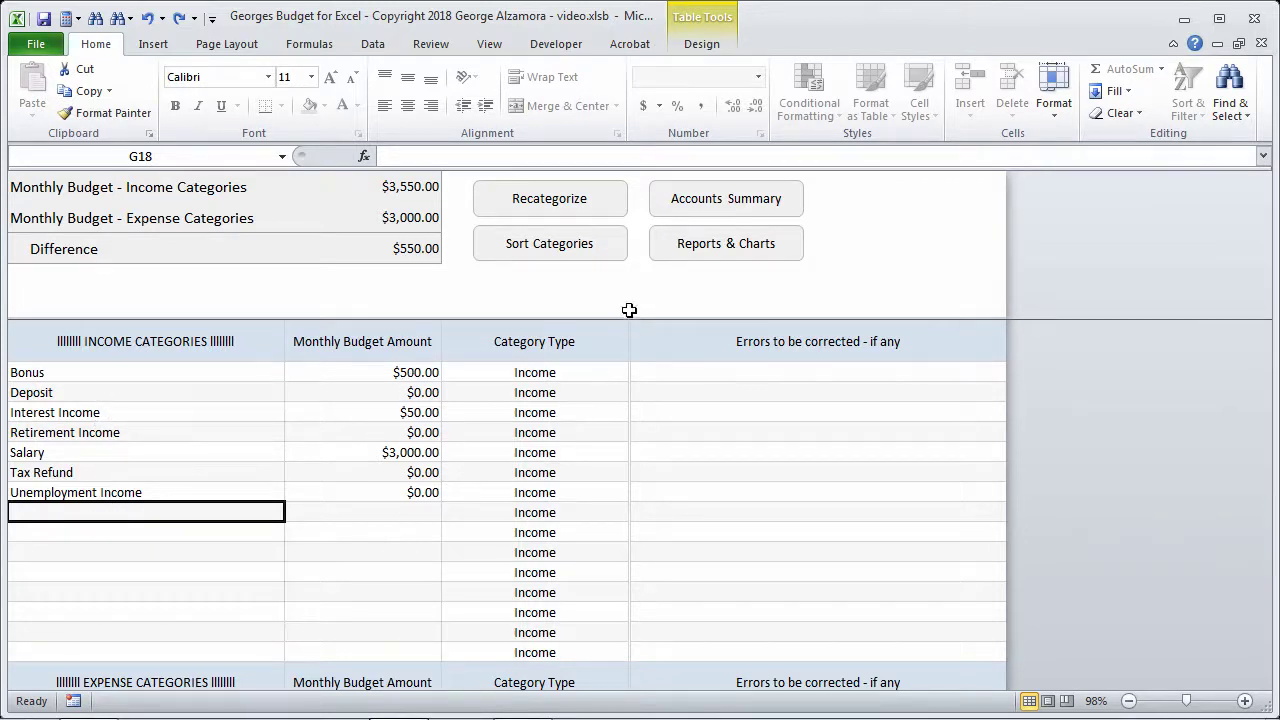
Return to the Accounts Summary and look over its account balances, watched expenses, income statements and category report
click(726, 205)
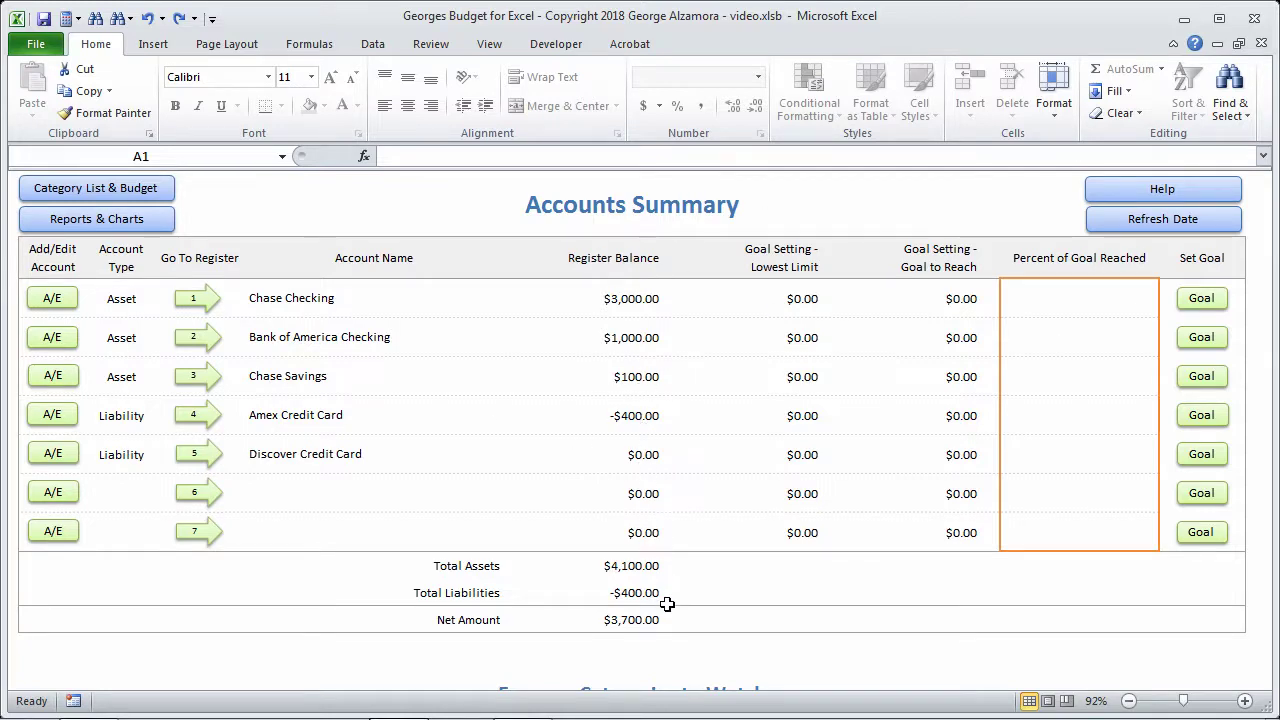
scroll(667, 600, down, 2)
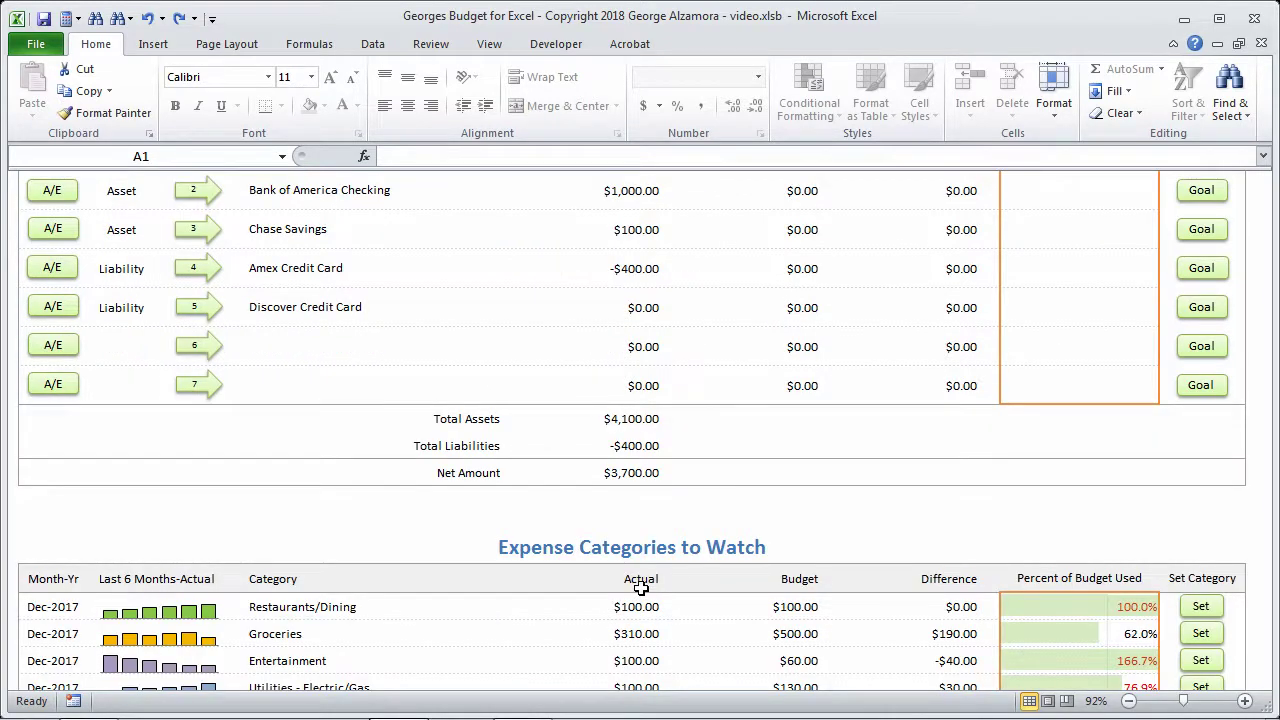
scroll(641, 588, down, 2)
scroll(641, 588, down, 12)
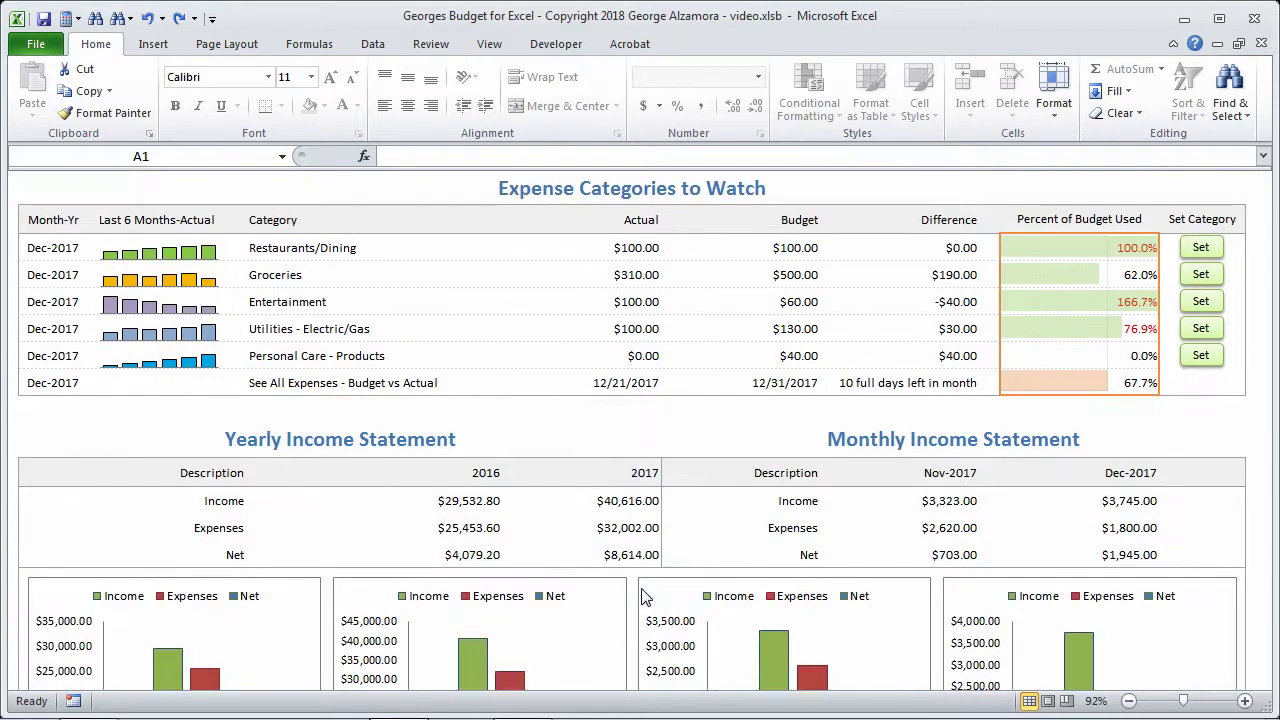
scroll(641, 588, down, 3)
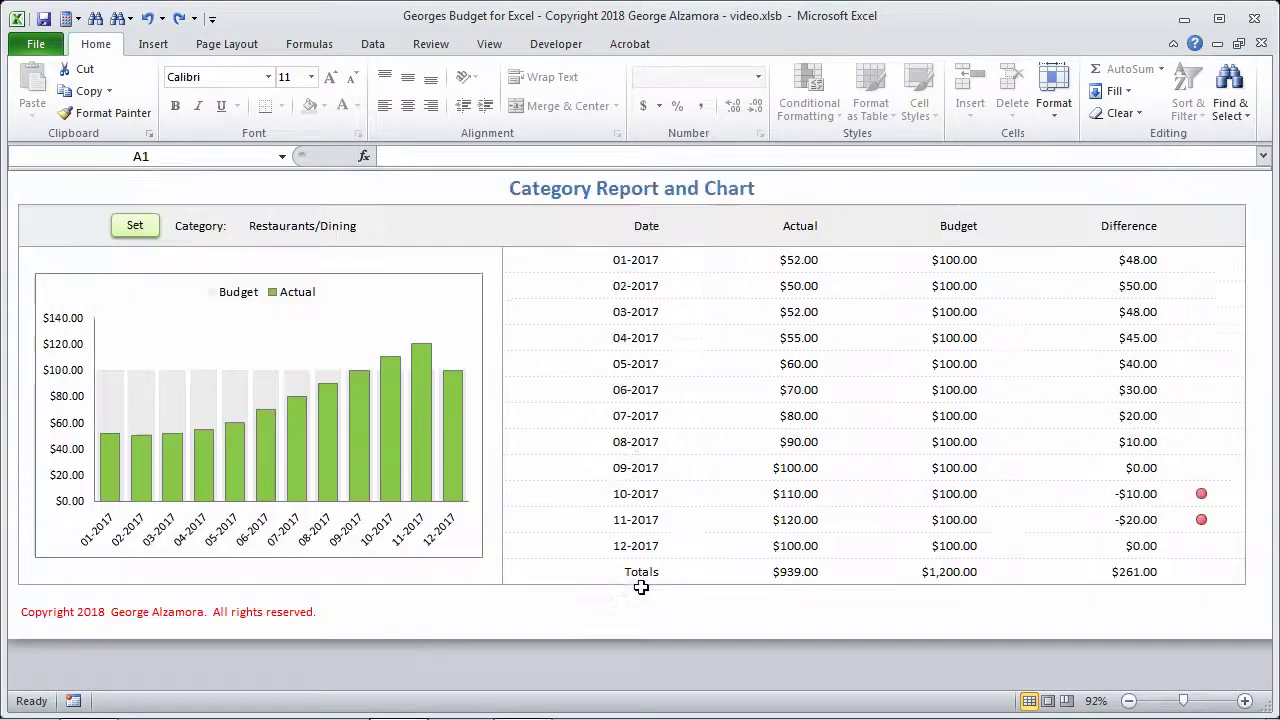
scroll(645, 593, up, 12)
scroll(645, 593, up, 6)
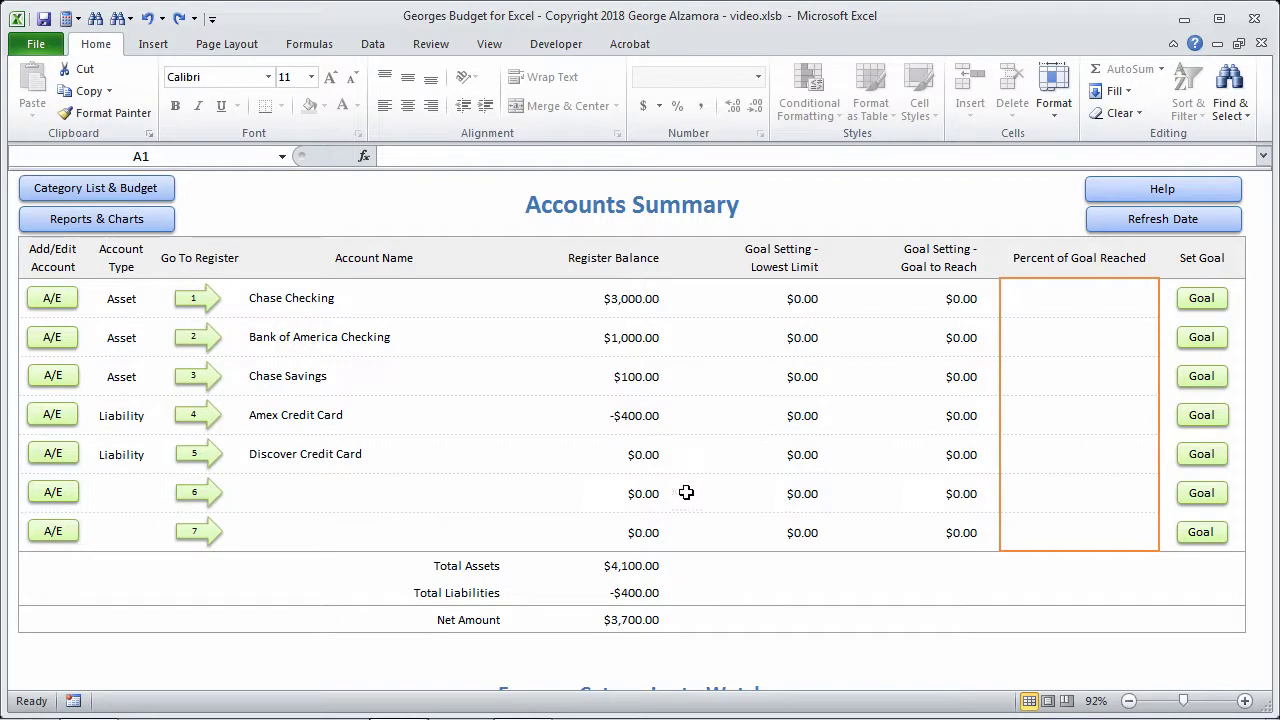
scroll(799, 573, down, 1)
scroll(799, 573, down, 6)
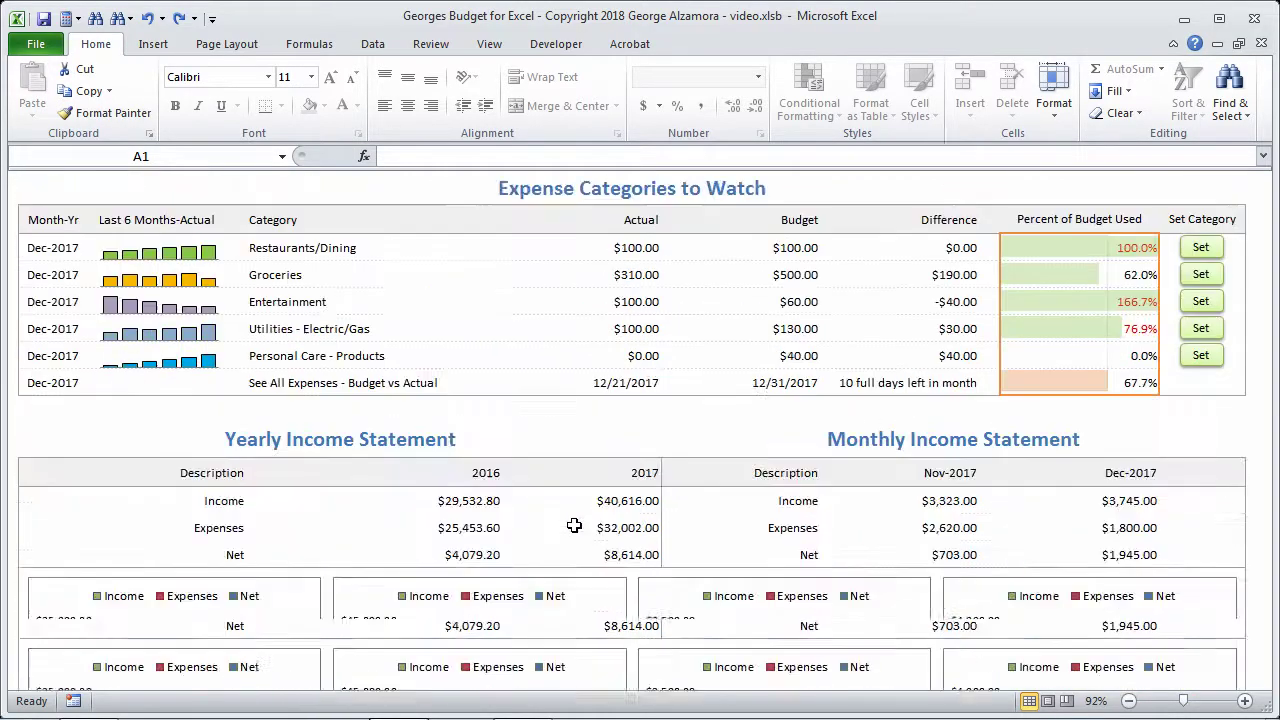
scroll(586, 457, up, 4)
scroll(609, 549, up, 3)
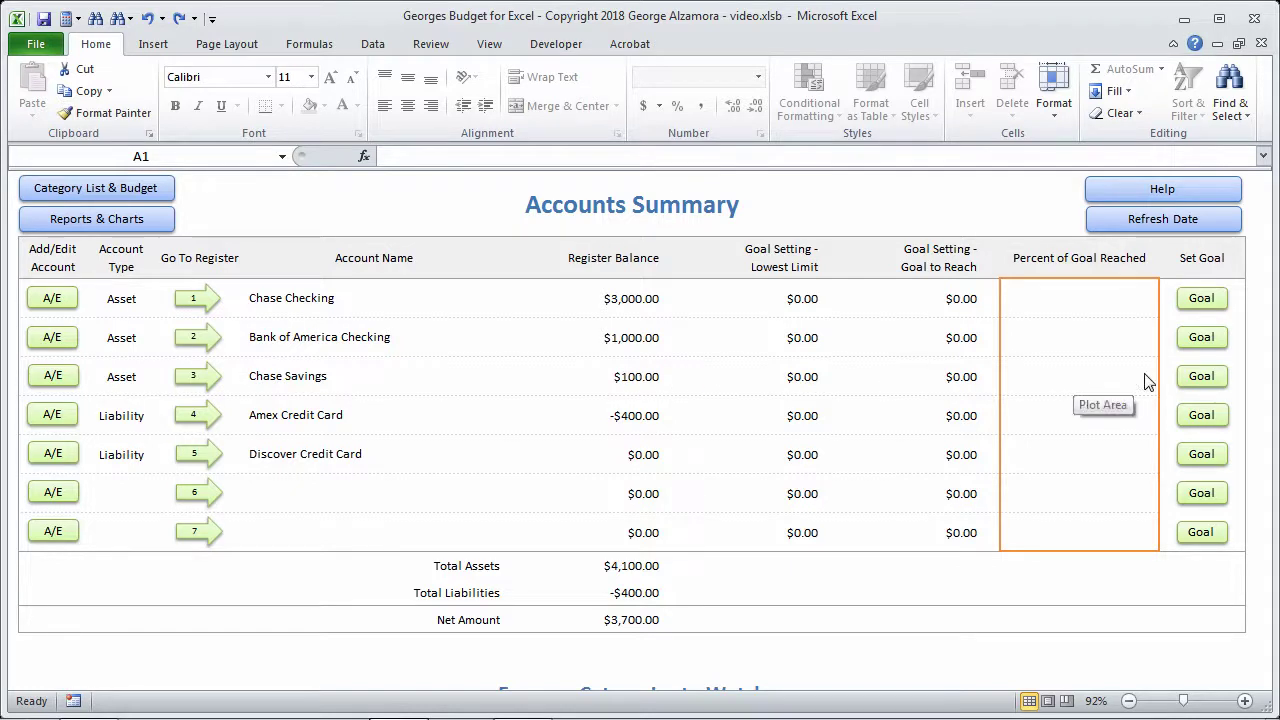
Set the Chase Savings goal to reach to $1000, leaving the lowest limit at 0
click(1201, 380)
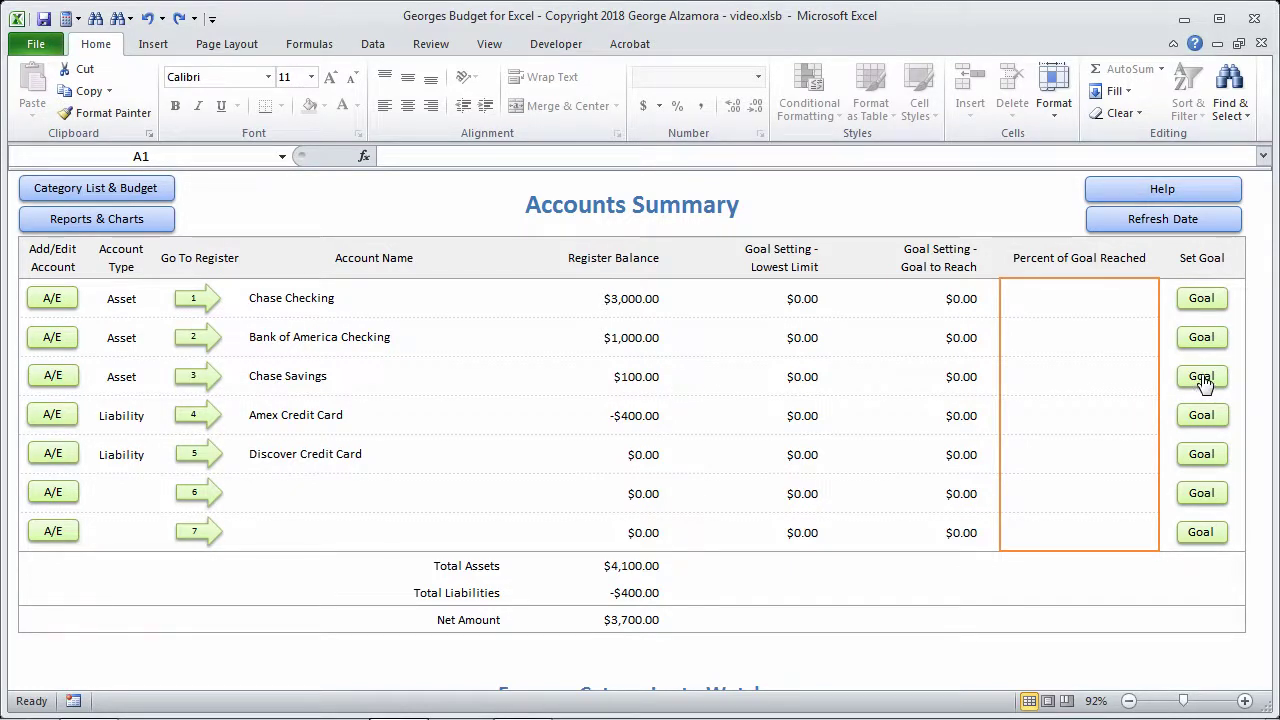
drag(591, 258, 876, 406)
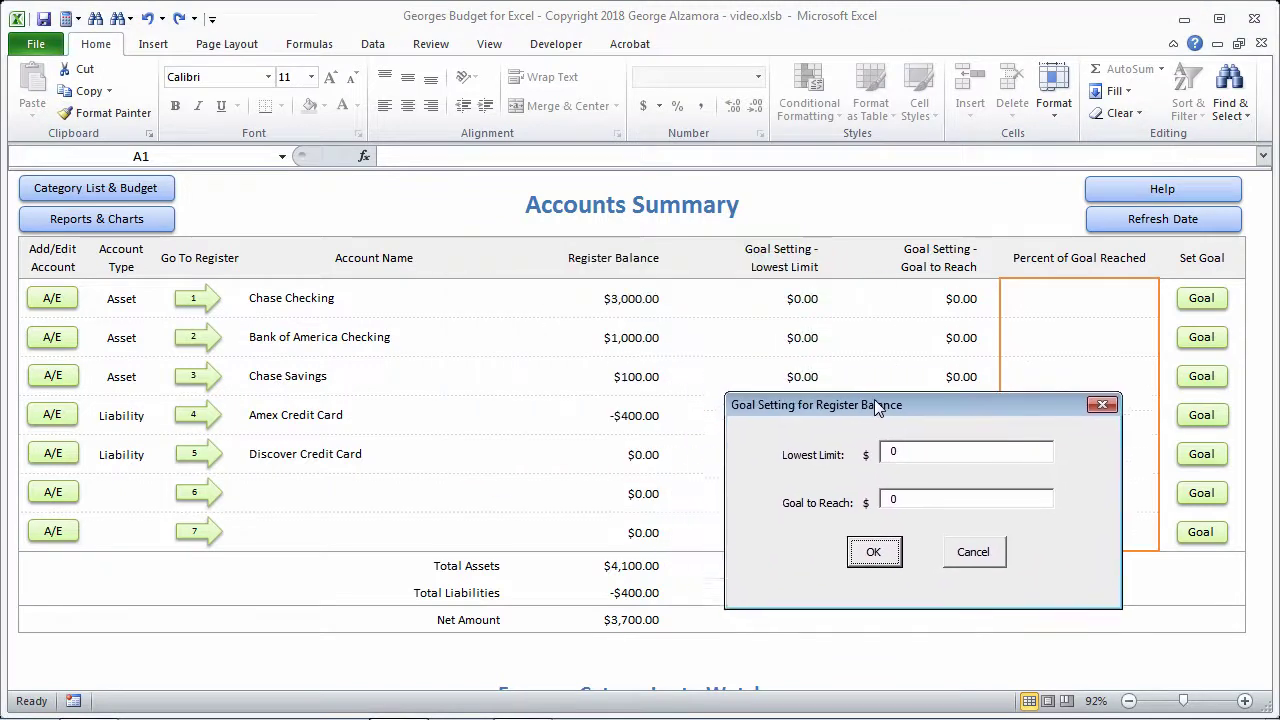
drag(932, 506, 856, 504)
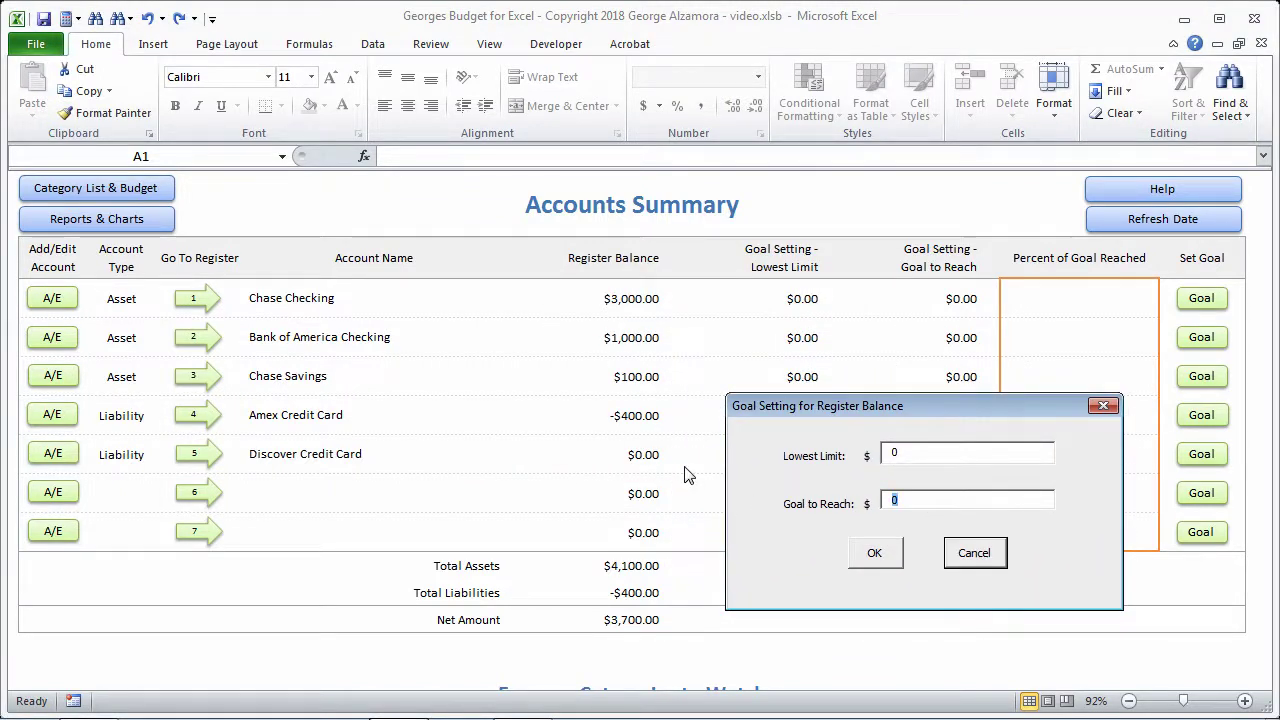
text(1000)
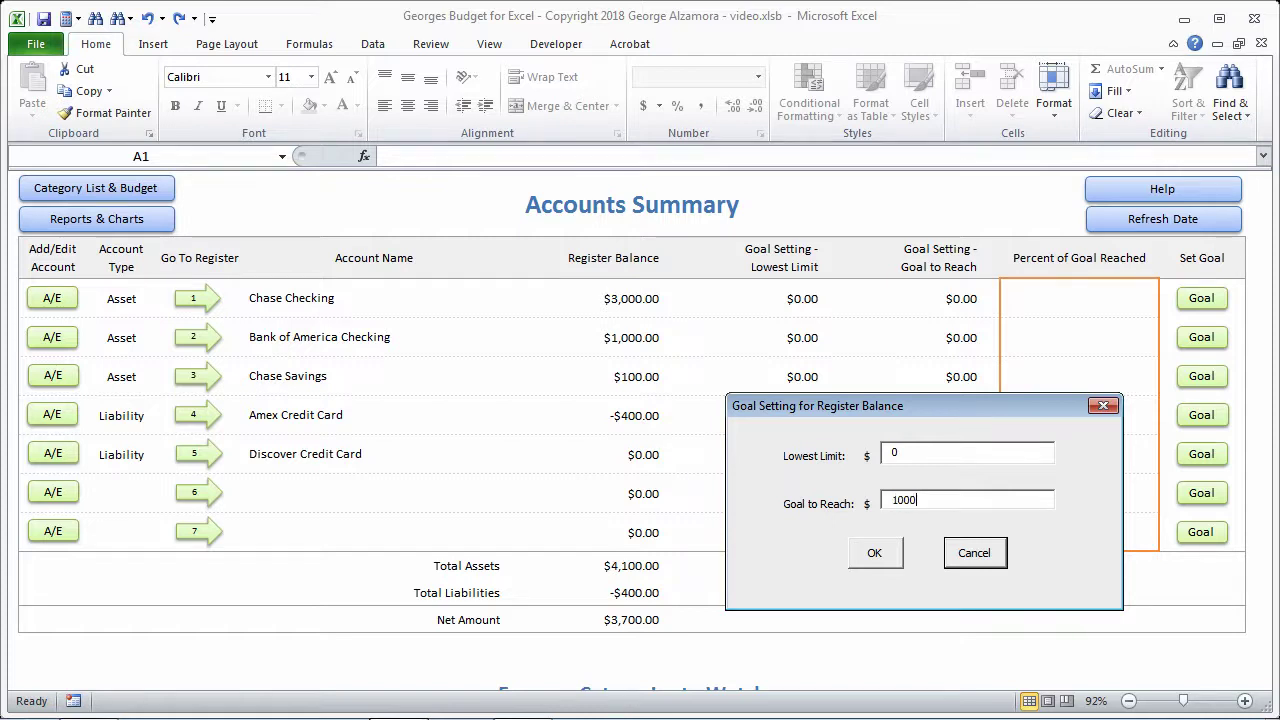
click(946, 455)
click(873, 556)
click(872, 558)
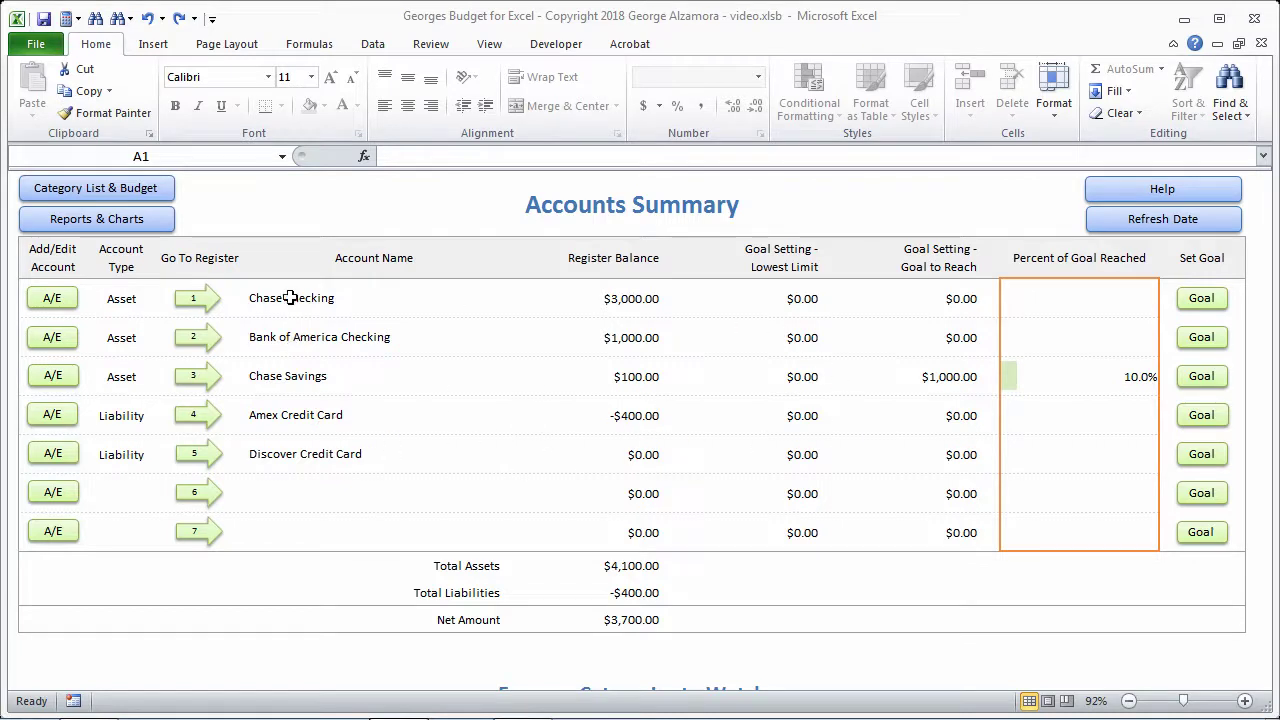
Set the Chase Checking goal to reach to $5000, with a lowest limit of 0
click(1201, 298)
key(Tab)
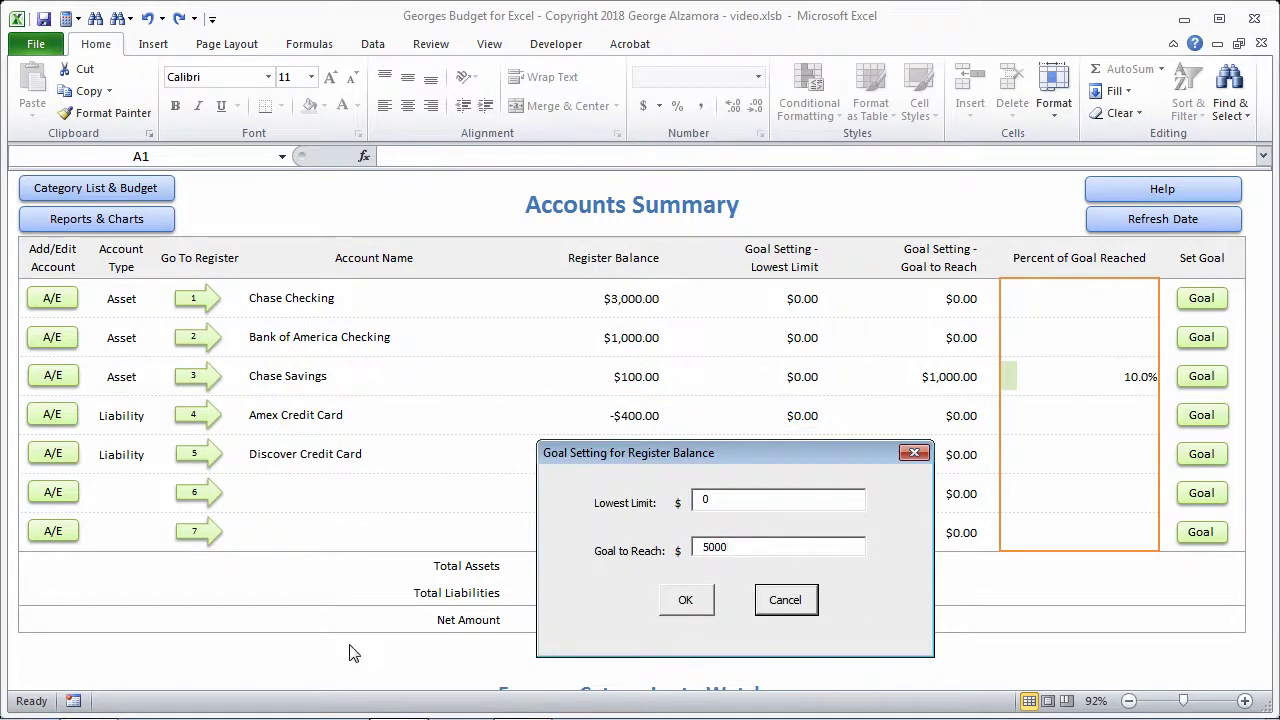
click(672, 597)
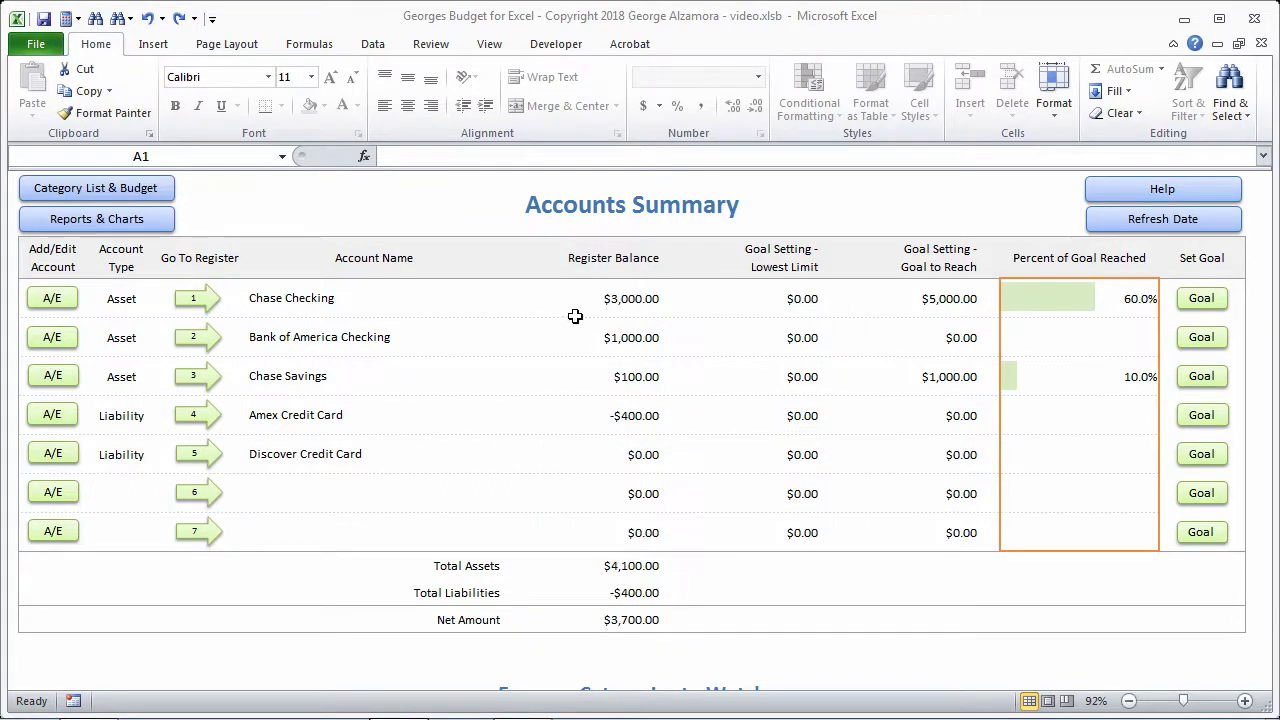
Set the Bank of America Checking goal to reach to $2000, with a lowest limit of 0
click(1215, 337)
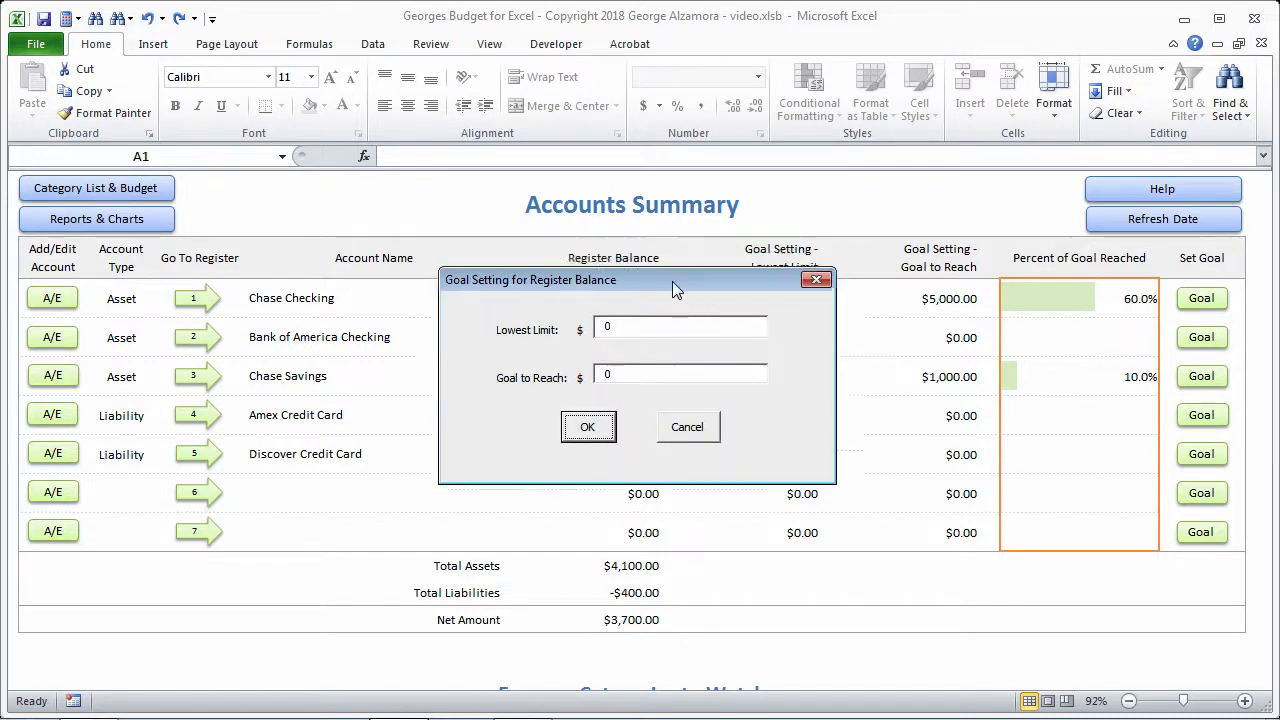
drag(672, 281, 665, 391)
key(Tab)
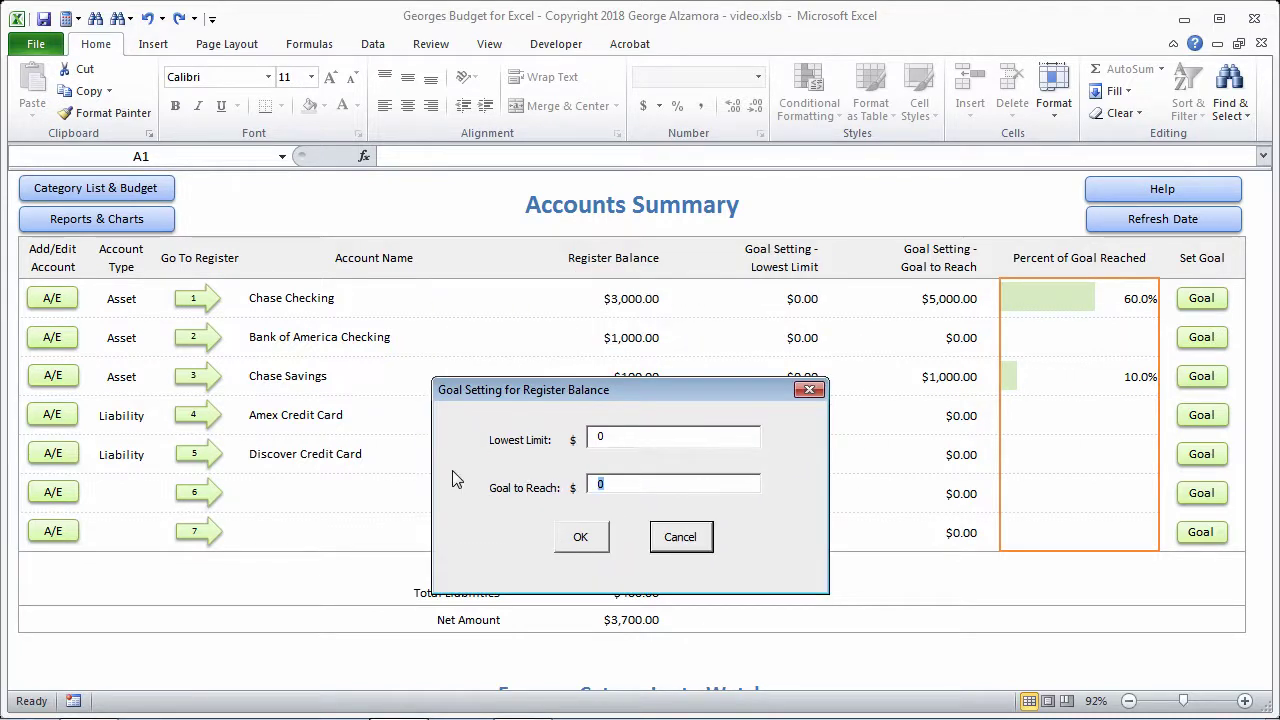
text(2000)
click(586, 545)
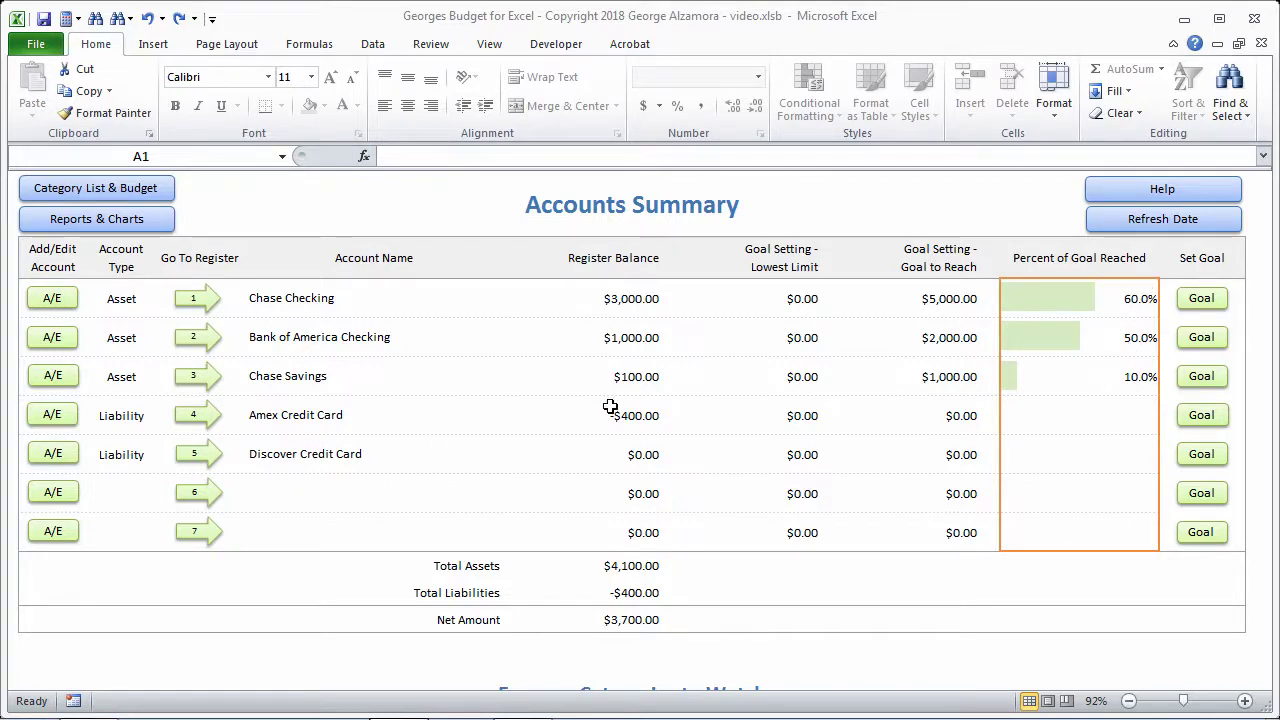
Examine the actual, budget and percent-used figures in the Expense Categories to Watch table
scroll(567, 498, down, 2)
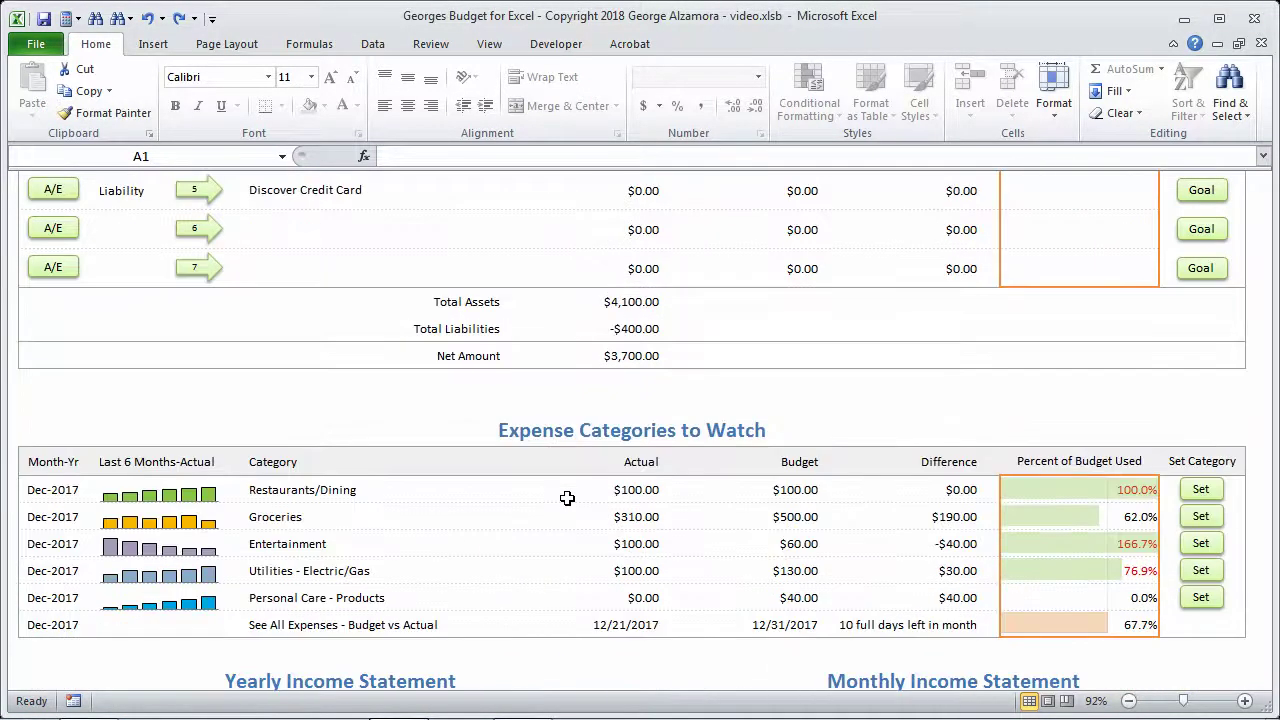
scroll(592, 390, up, 3)
scroll(570, 430, down, 4)
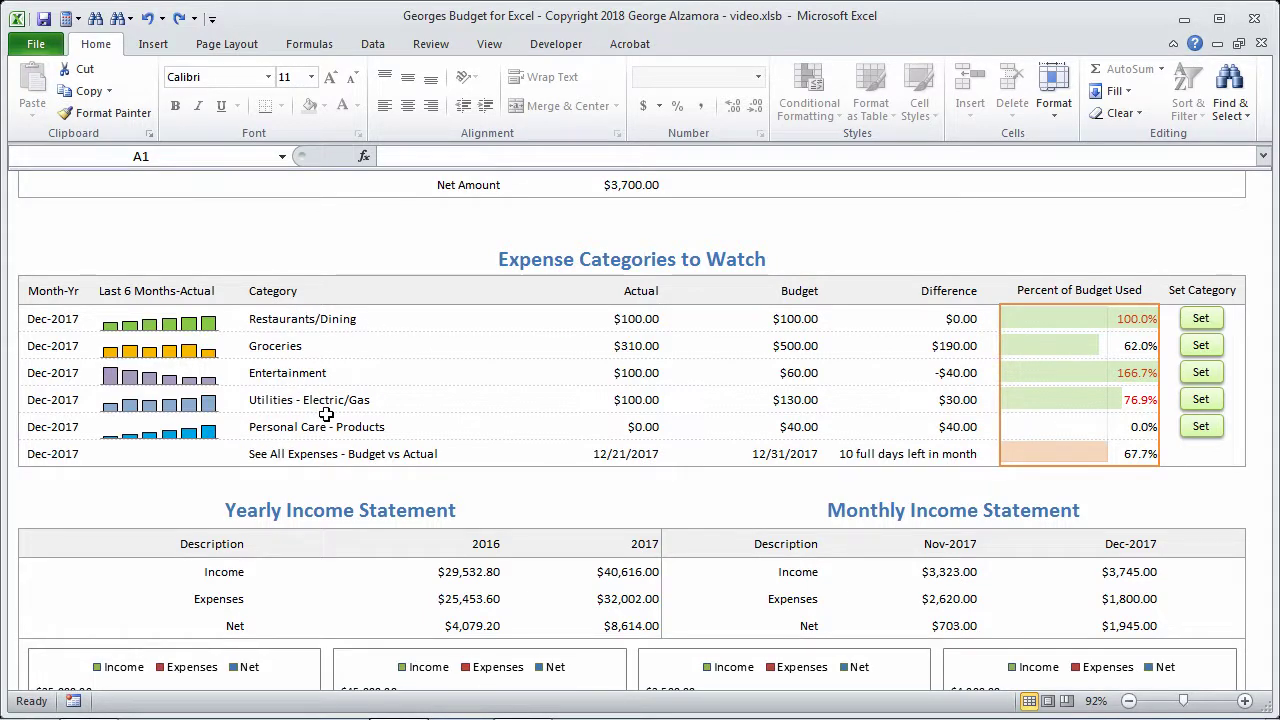
scroll(340, 430, up, 5)
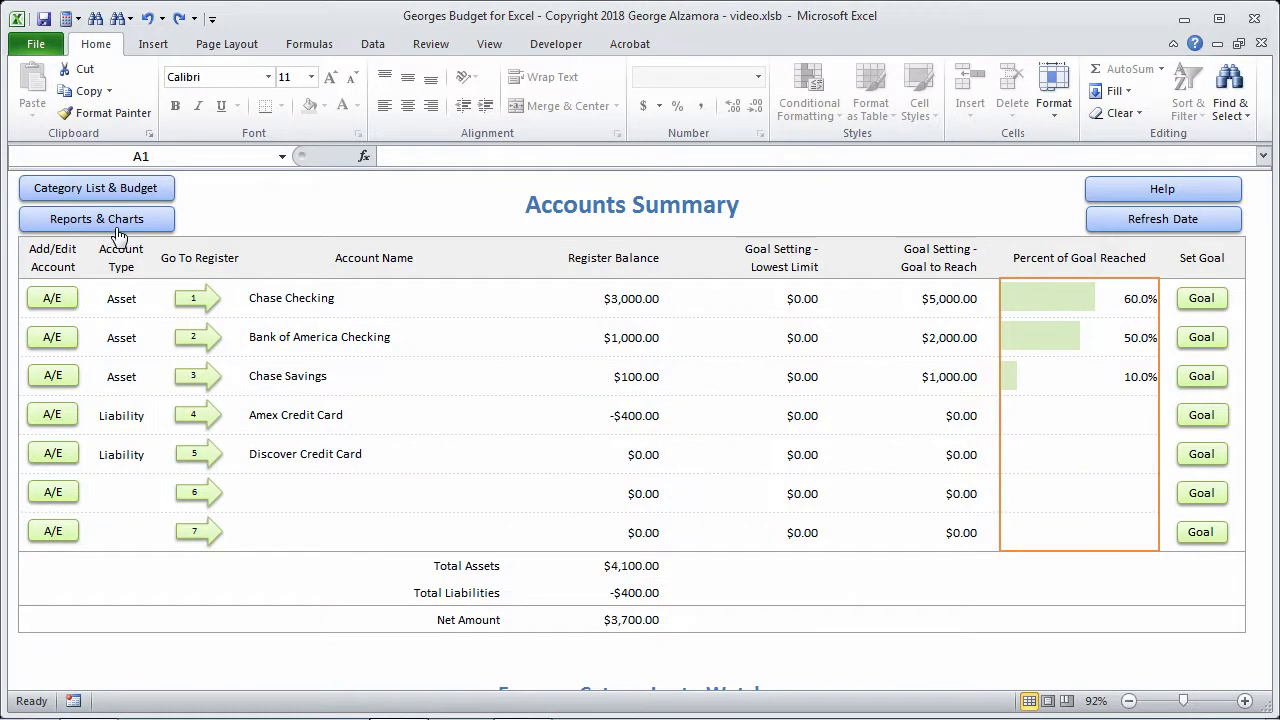
scroll(360, 340, down, 5)
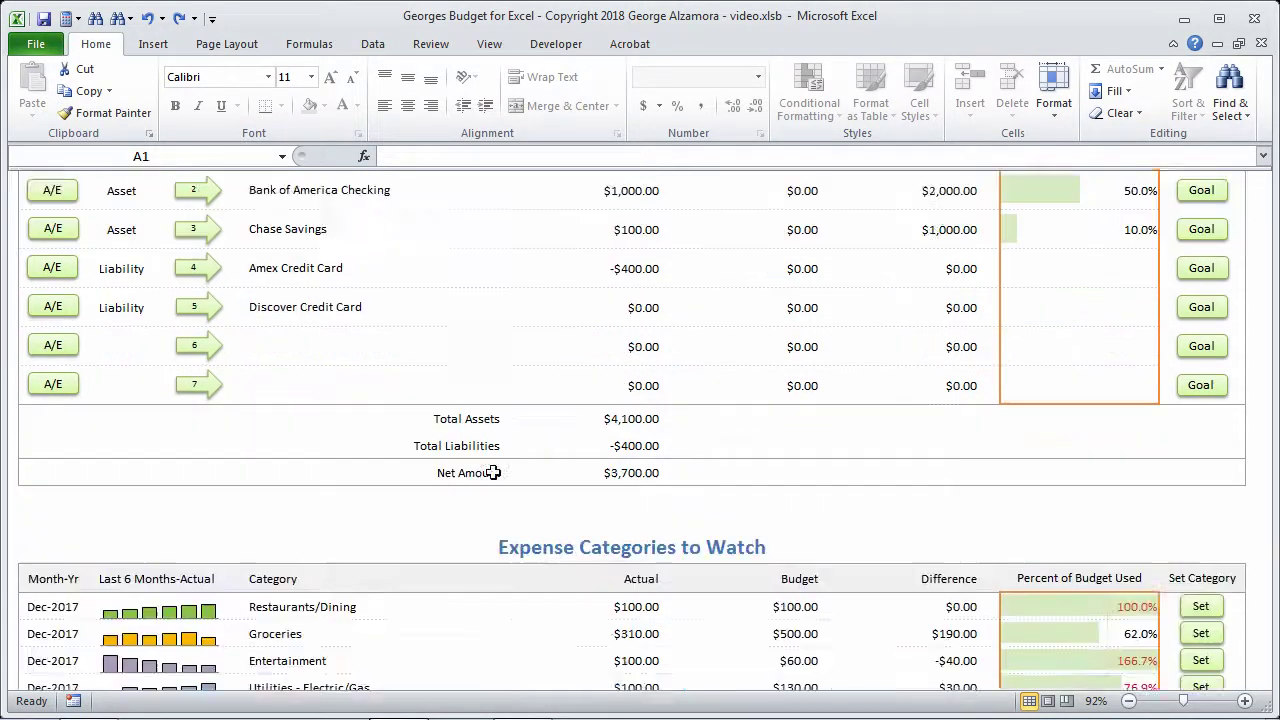
scroll(448, 481, up, 1)
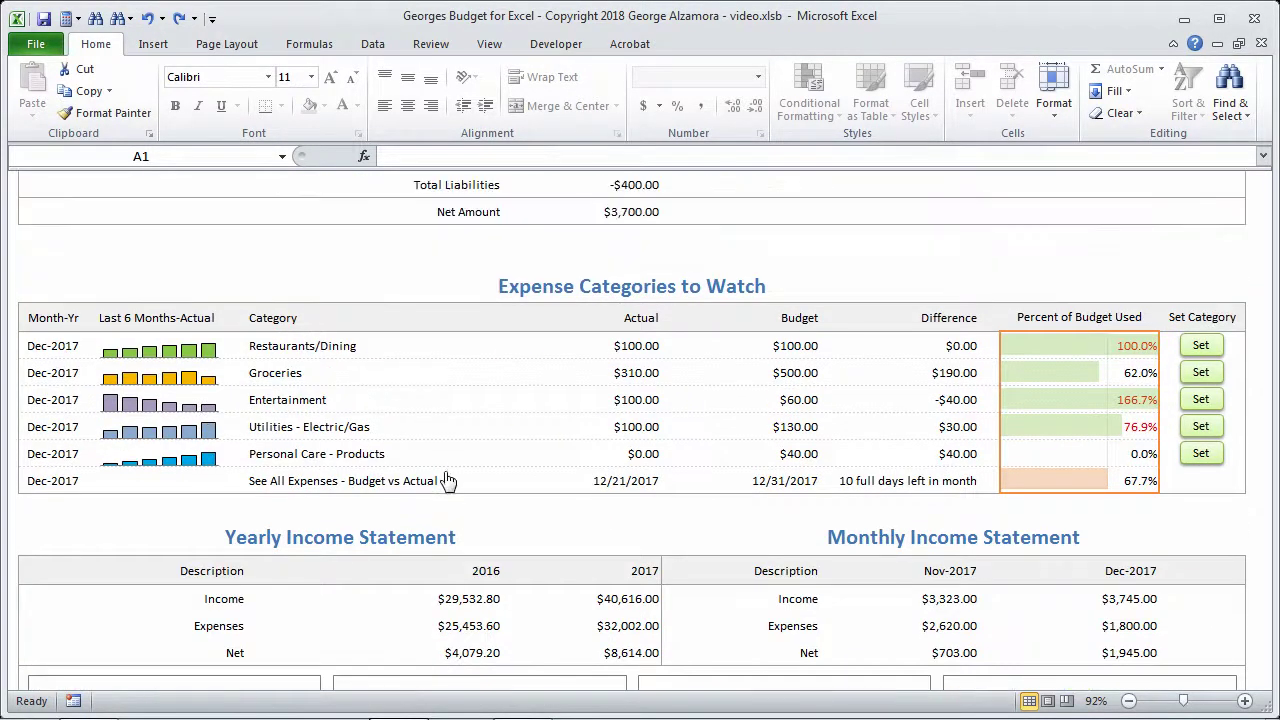
scroll(448, 481, up, 1)
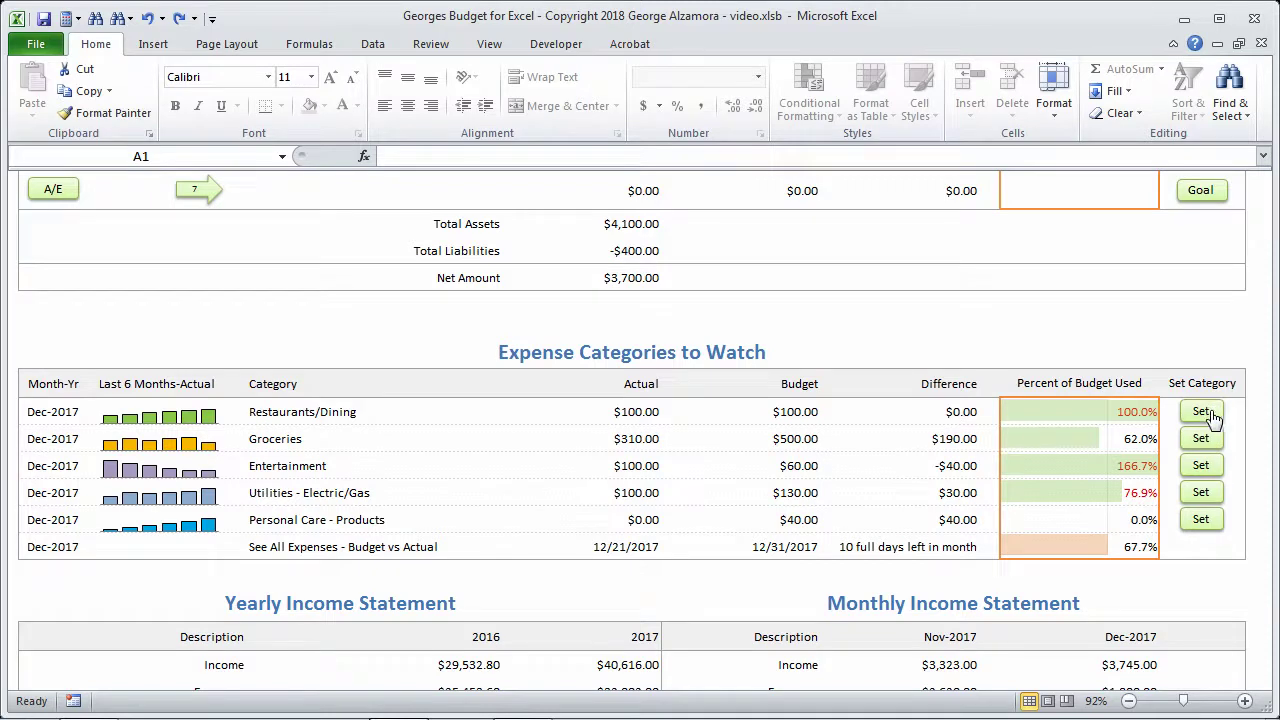
Replace Restaurants/Dining in the first row of Expense Categories to Watch with a blank category
click(1203, 413)
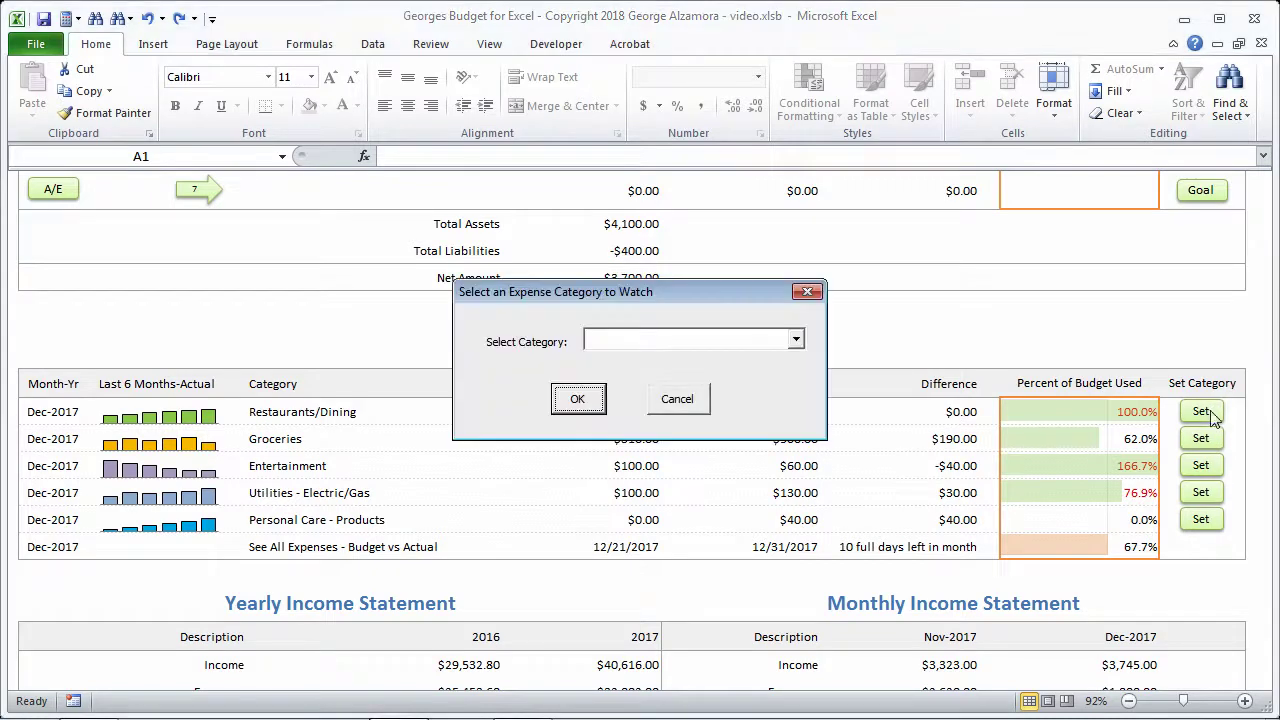
click(796, 341)
mouse_move(806, 380)
mouse_down()
mouse_move(800, 443)
mouse_move(800, 368)
mouse_up()
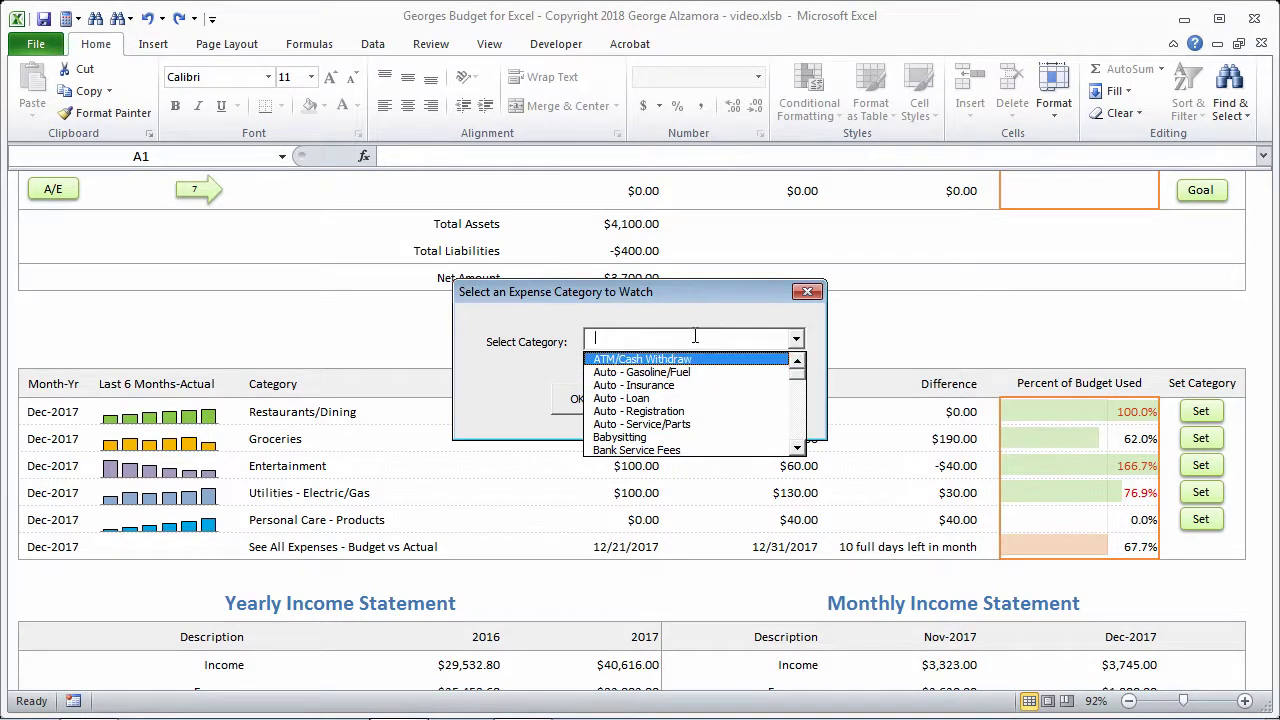
click(695, 336)
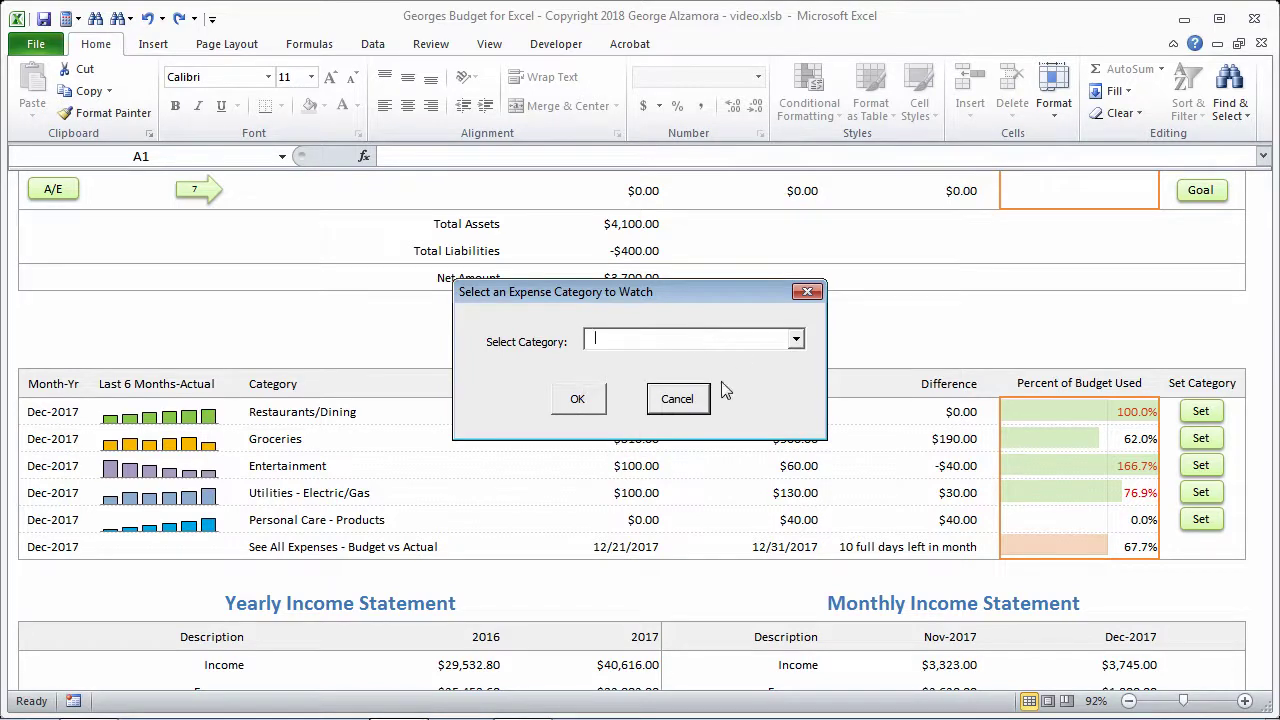
click(573, 403)
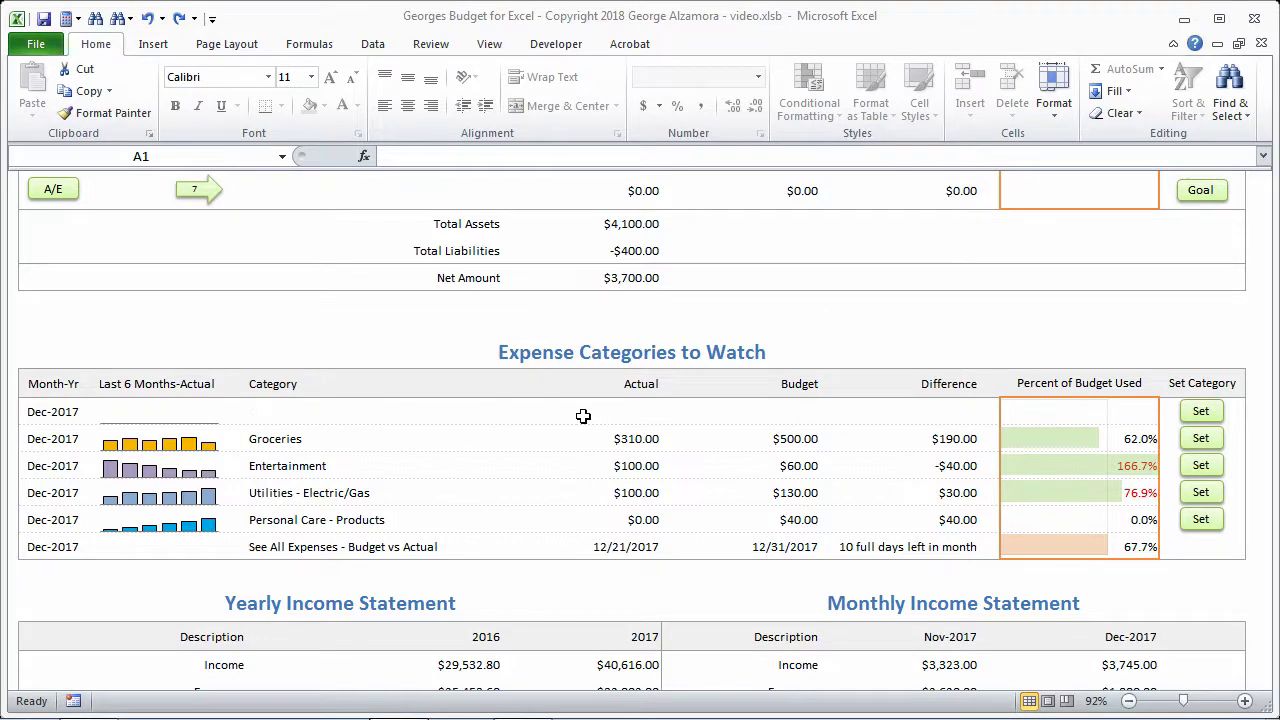
Set the blank first row of Expense Categories to Watch to Restaurants/Dining
click(1205, 413)
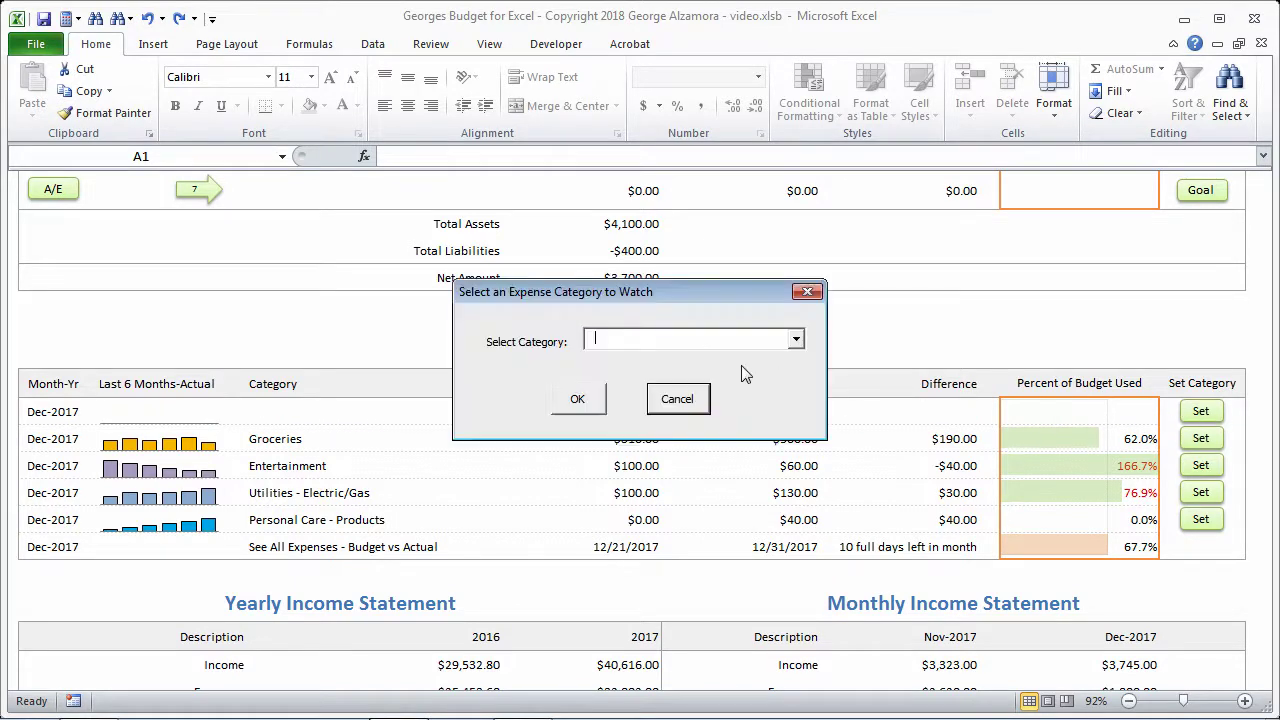
click(796, 341)
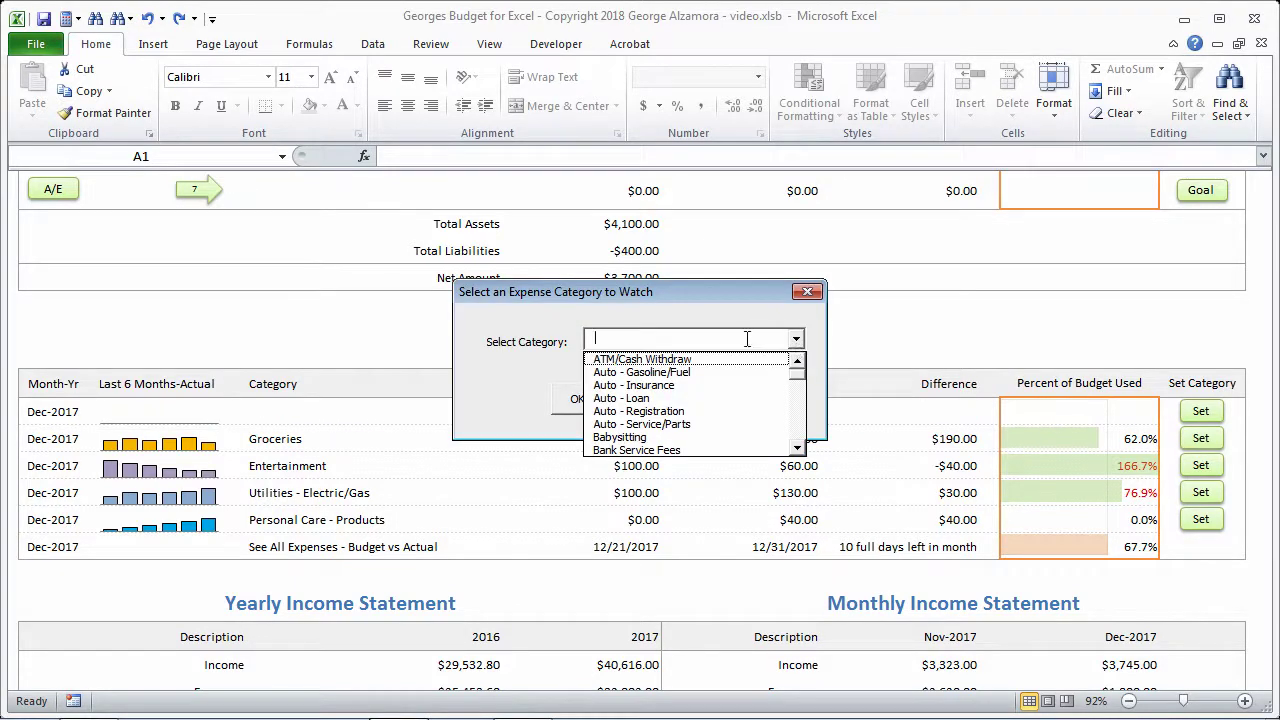
click(746, 339)
text(Restaurants/Dining)
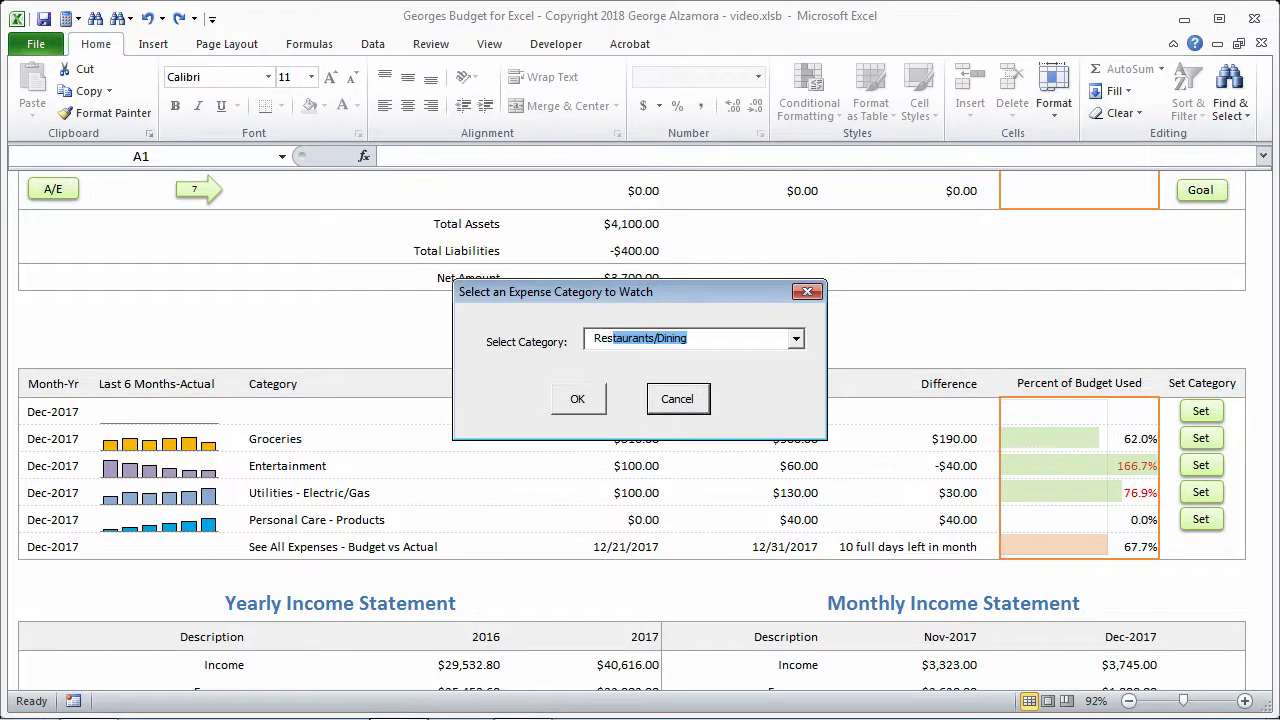
click(577, 399)
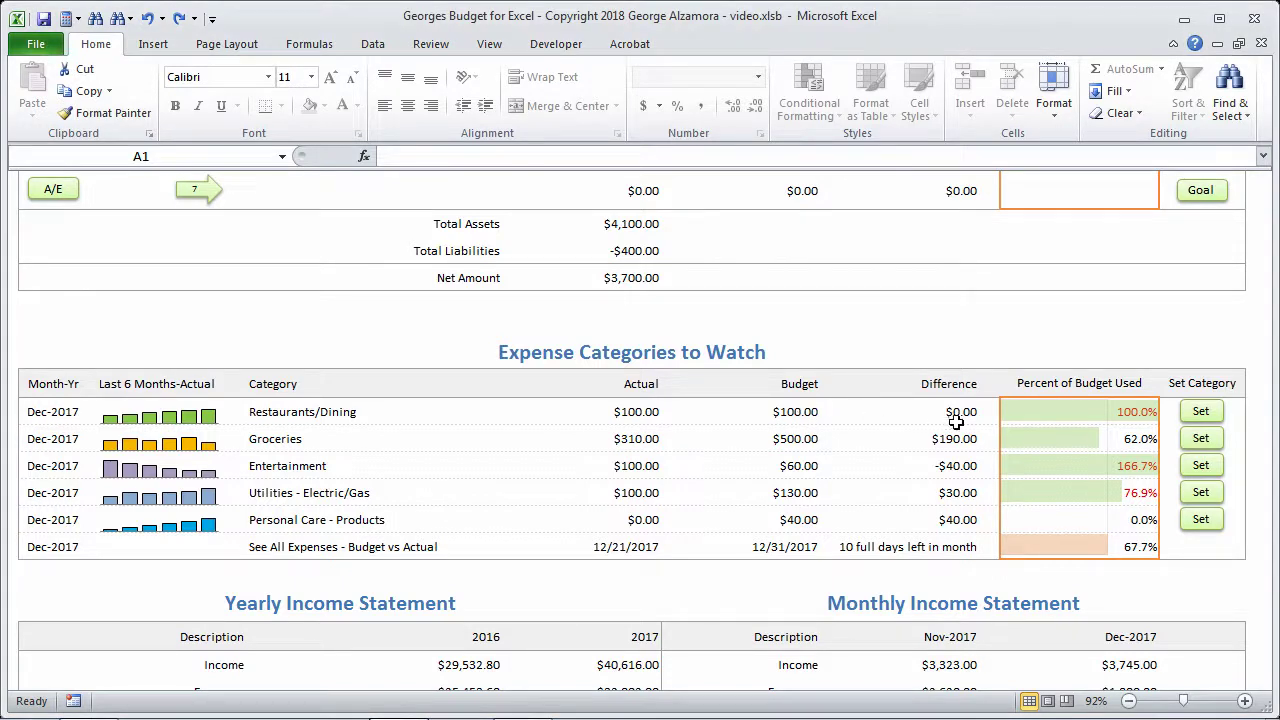
mouse_move(1148, 426)
mouse_move(1108, 558)
click(1204, 438)
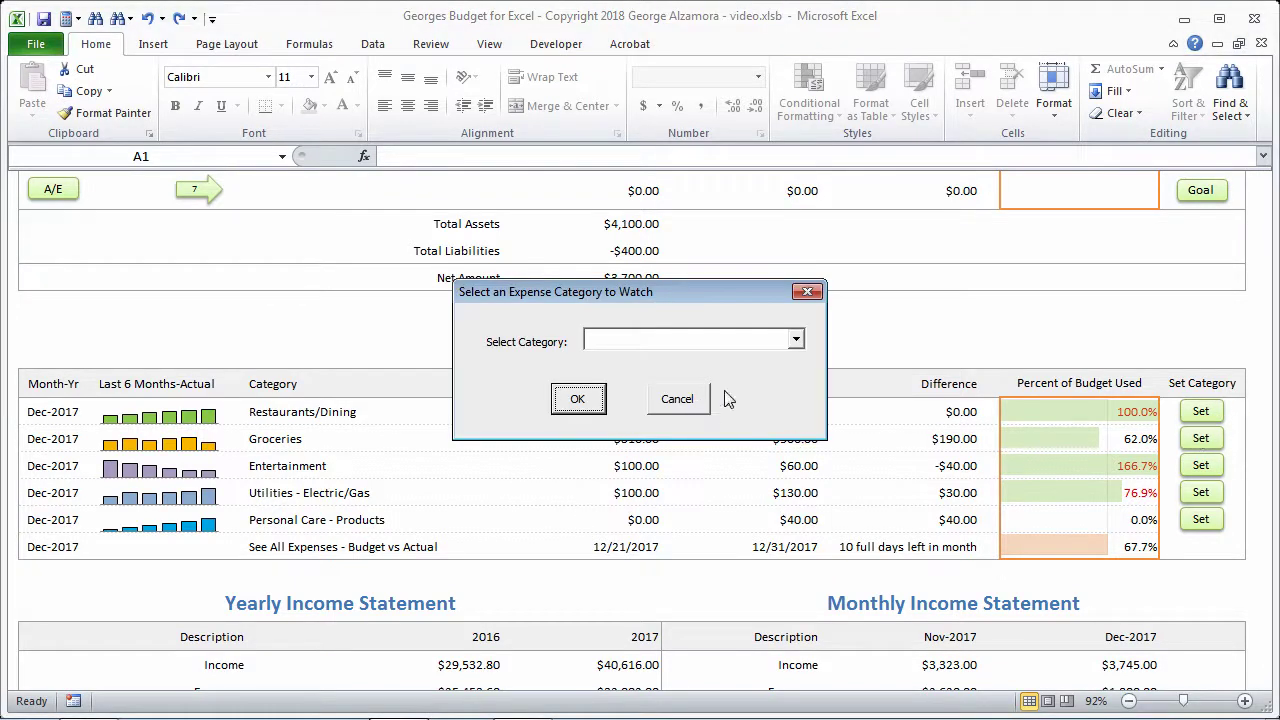
click(796, 340)
click(796, 340)
click(702, 403)
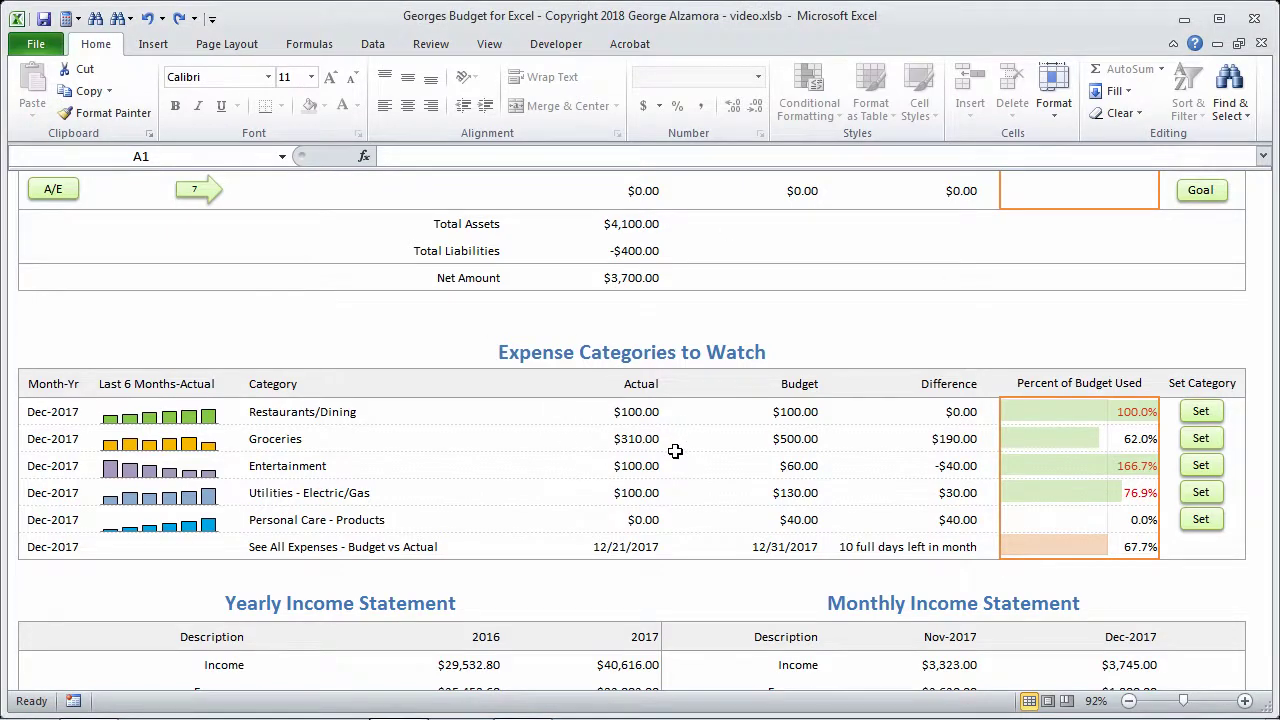
Examine the Yearly and Monthly Income Statement figures and their income, expenses and net charts
scroll(672, 452, down, 2)
scroll(672, 452, down, 3)
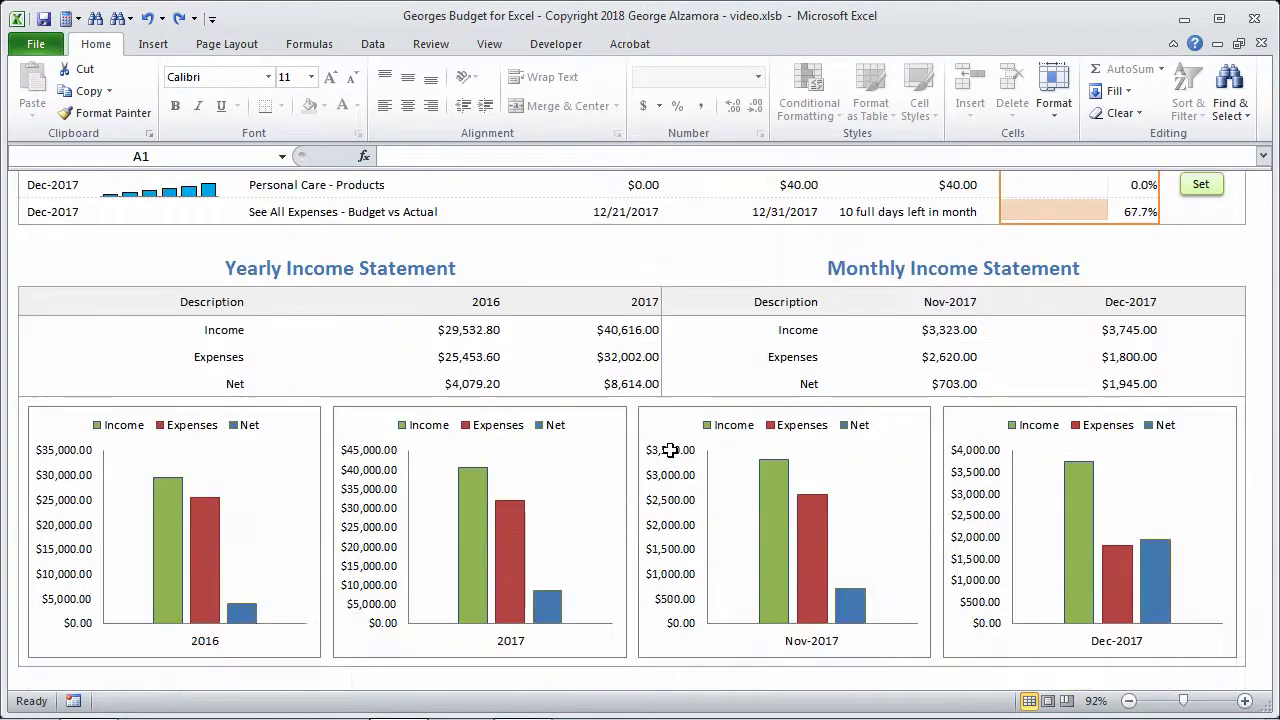
scroll(672, 452, down, 1)
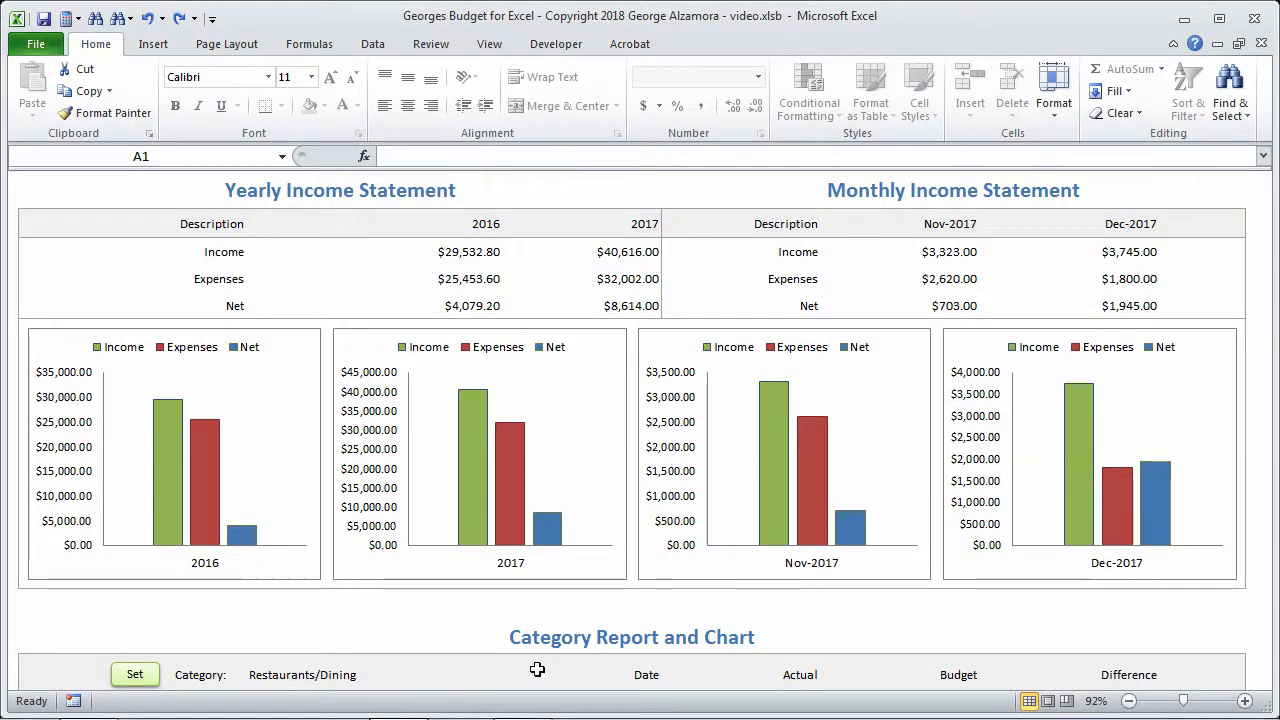
mouse_move(1078, 406)
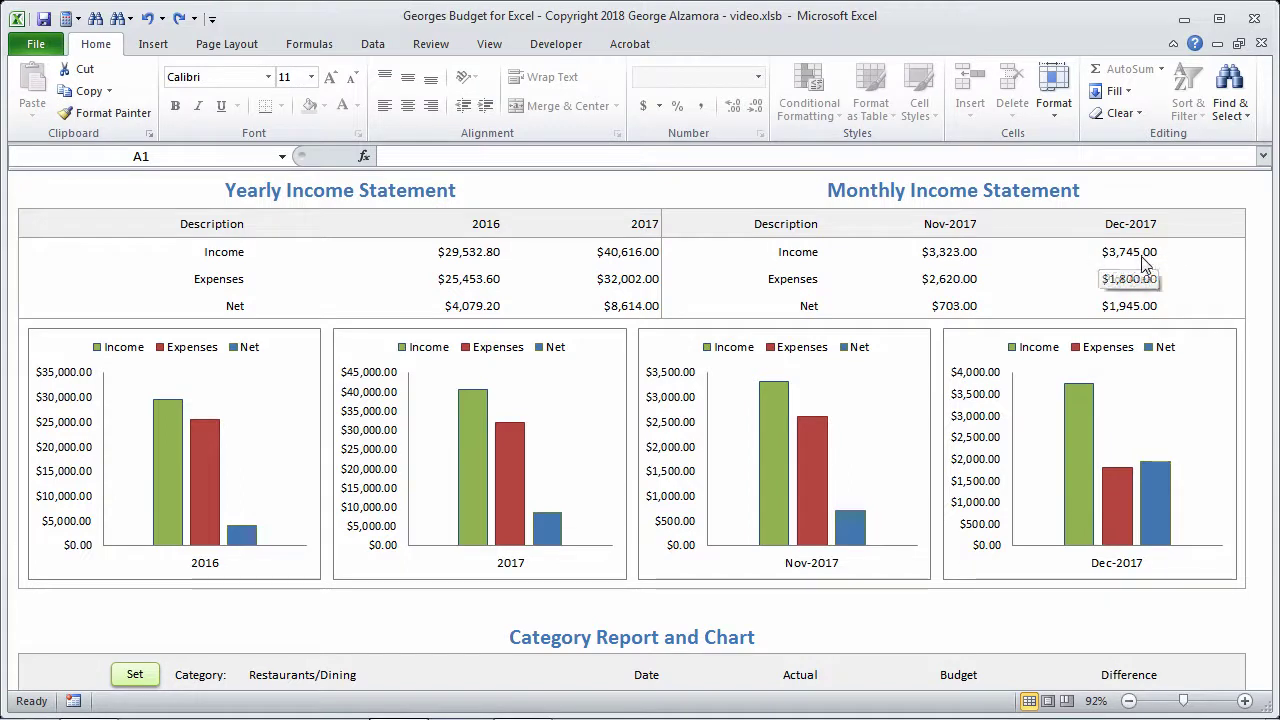
mouse_move(1121, 517)
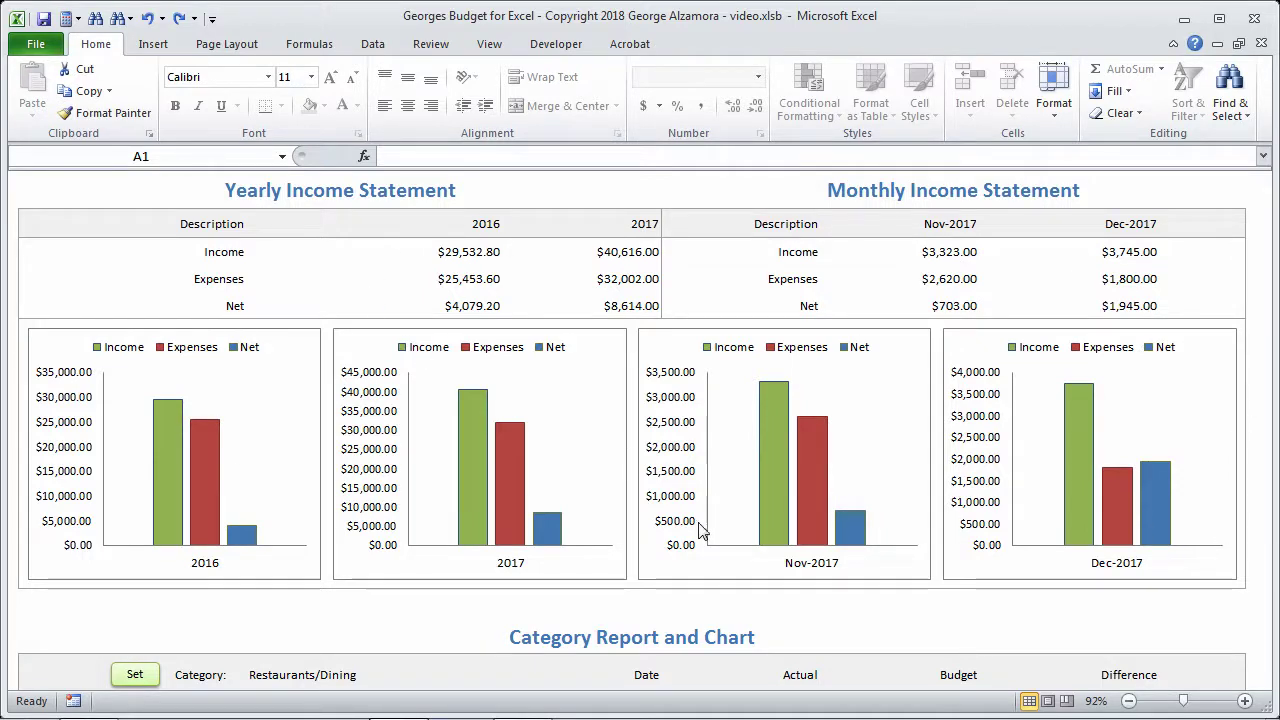
Examine the Restaurants/Dining monthly figures and bars in the Category Report and Chart section
scroll(648, 570, down, 3)
scroll(648, 570, down, 2)
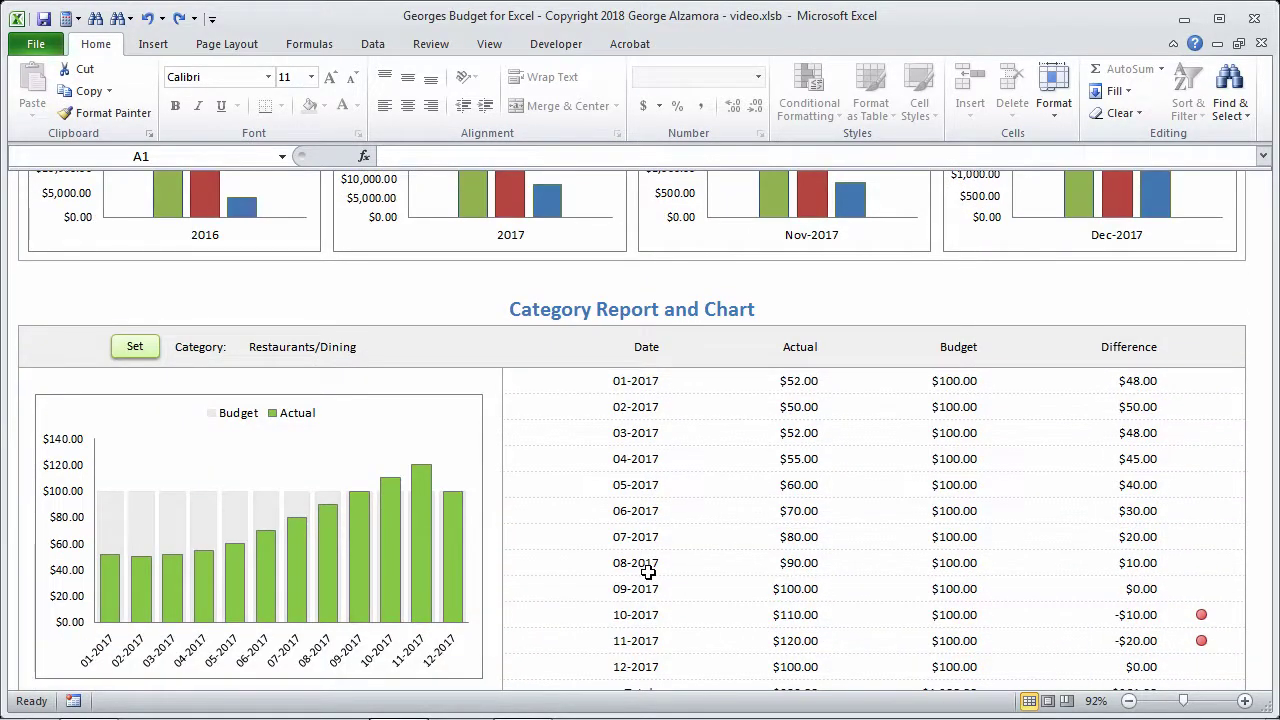
scroll(648, 570, down, 4)
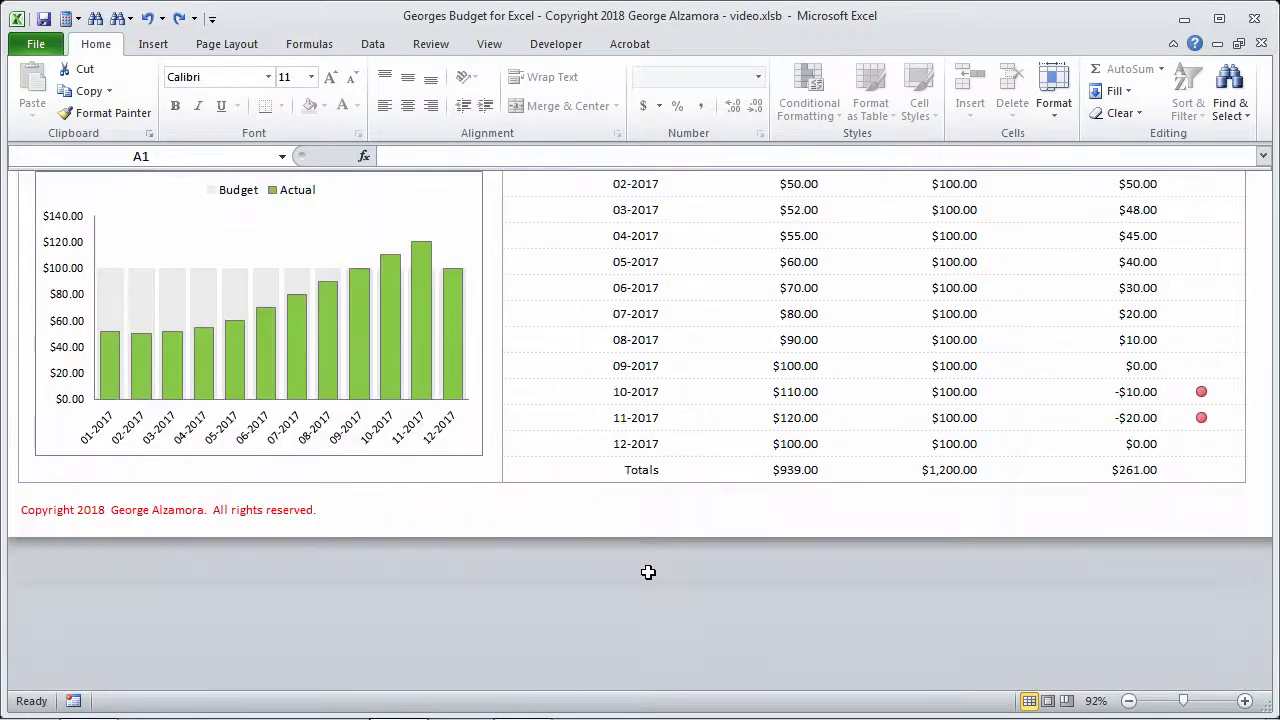
scroll(648, 572, up, 2)
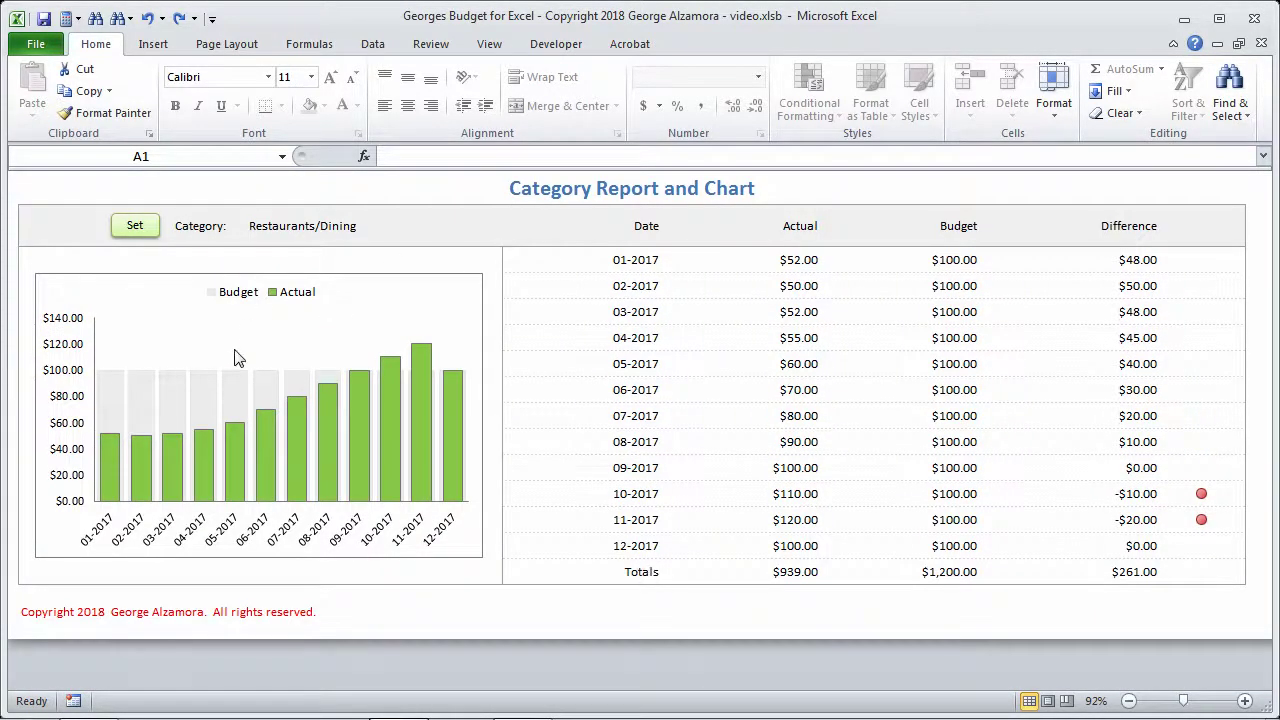
scroll(491, 366, up, 2)
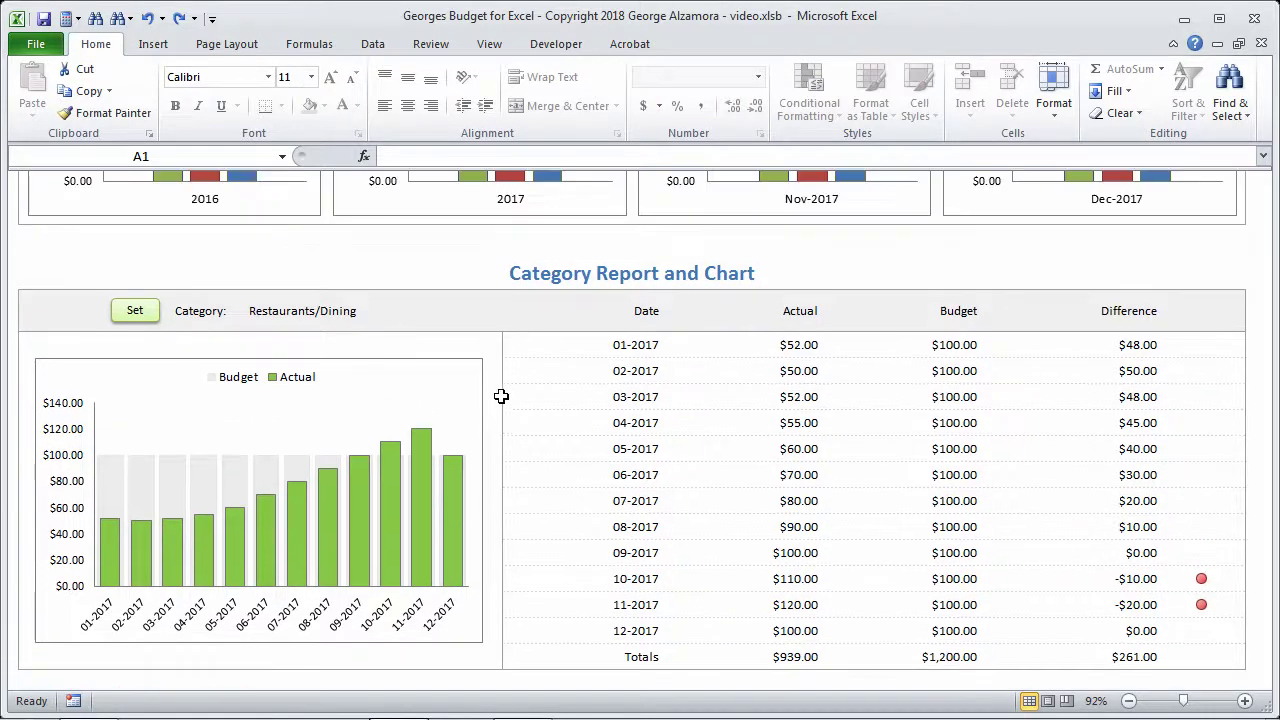
scroll(583, 477, down, 1)
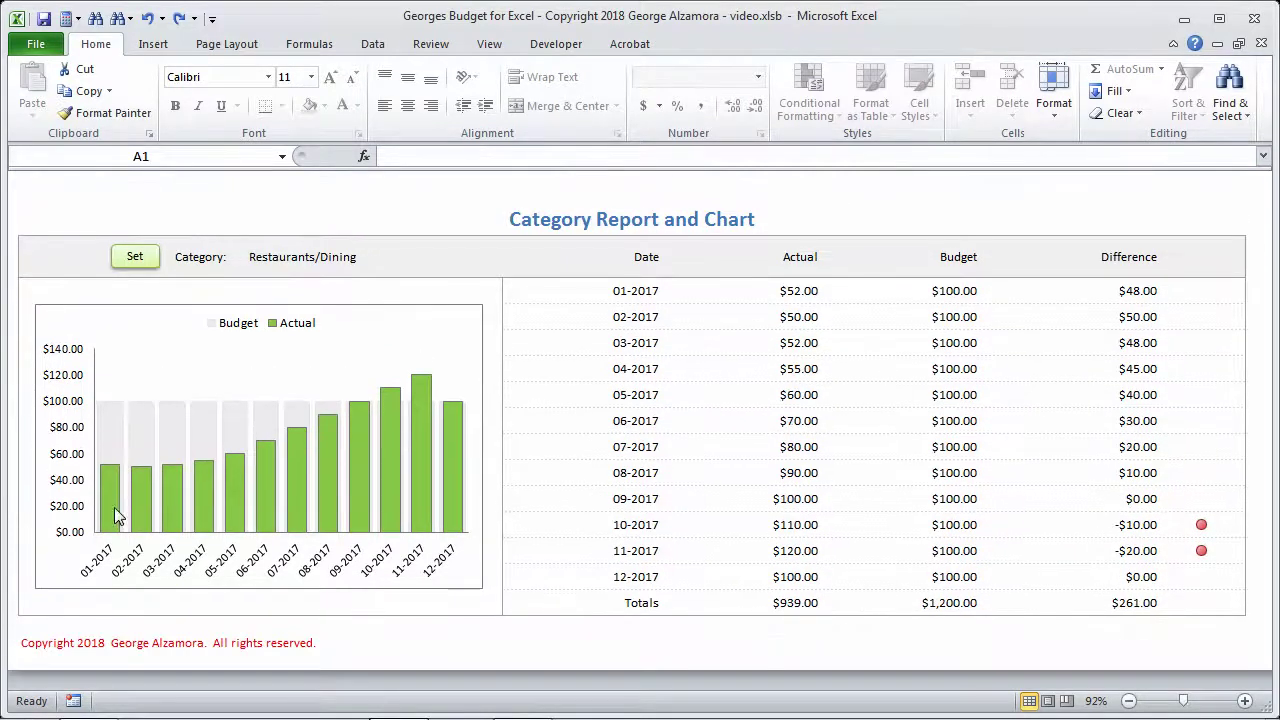
mouse_move(419, 493)
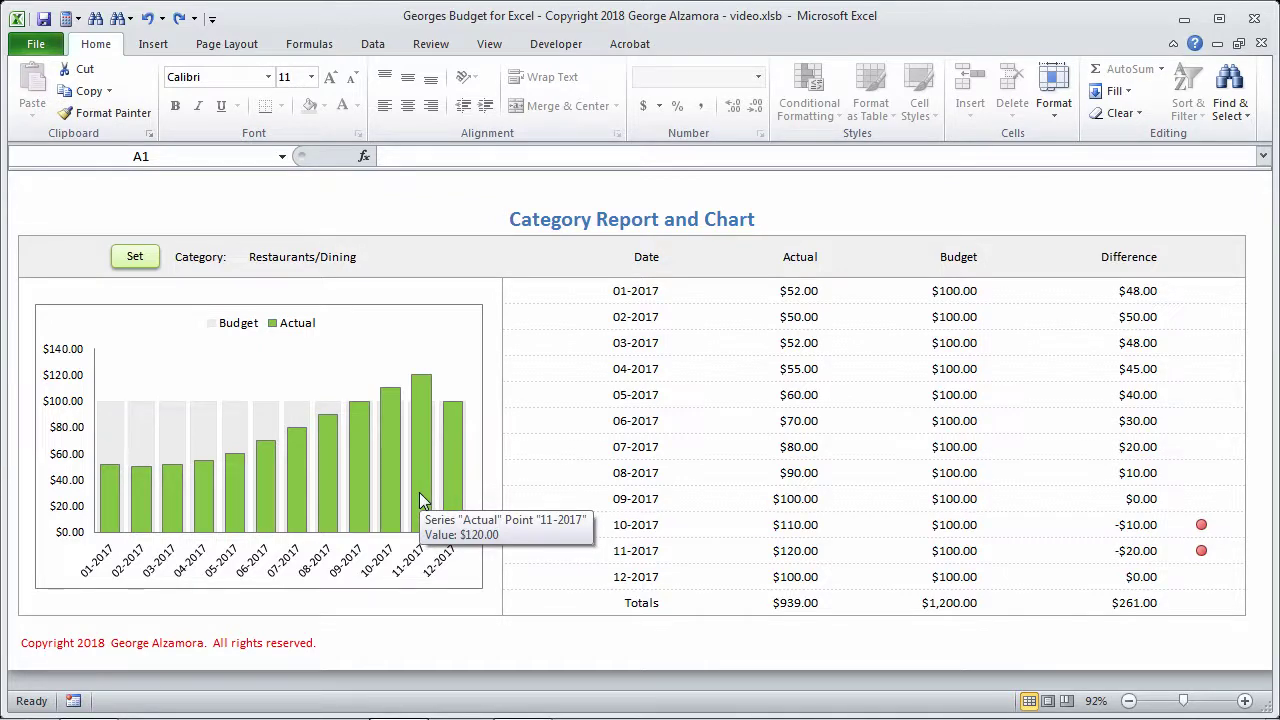
scroll(445, 487, up, 12)
scroll(445, 487, up, 4)
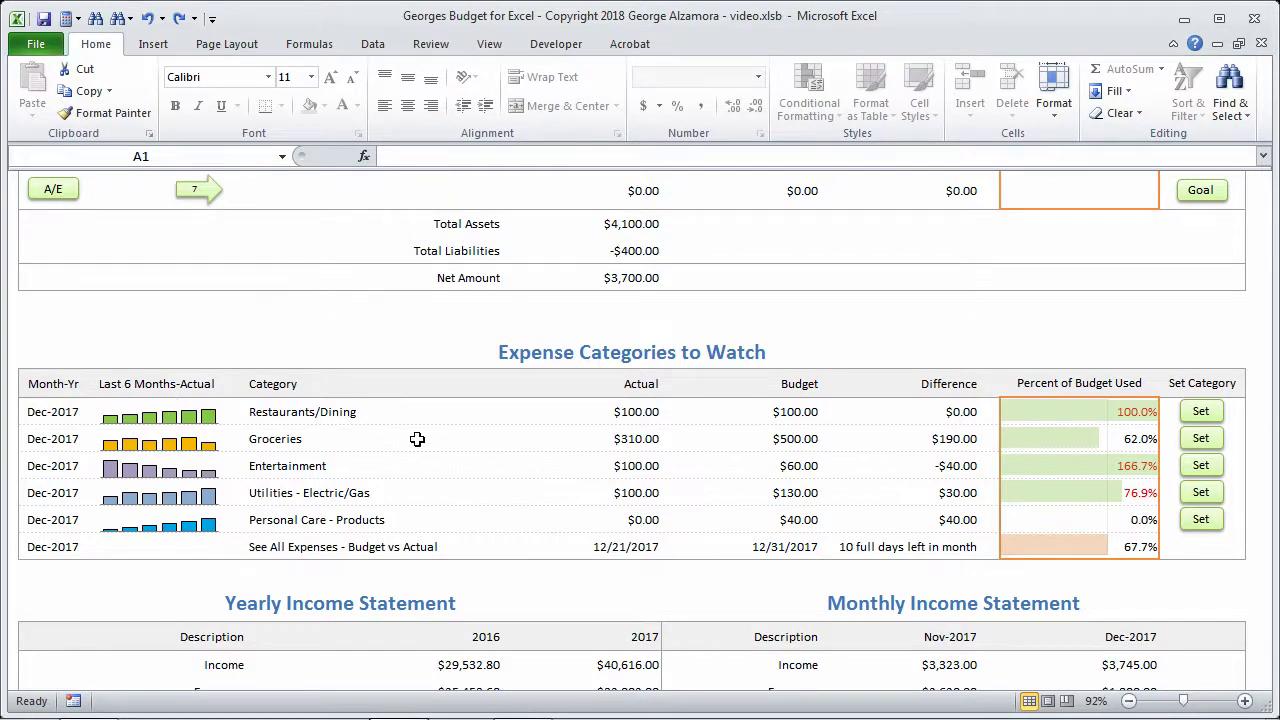
scroll(418, 440, down, 5)
scroll(418, 448, down, 5)
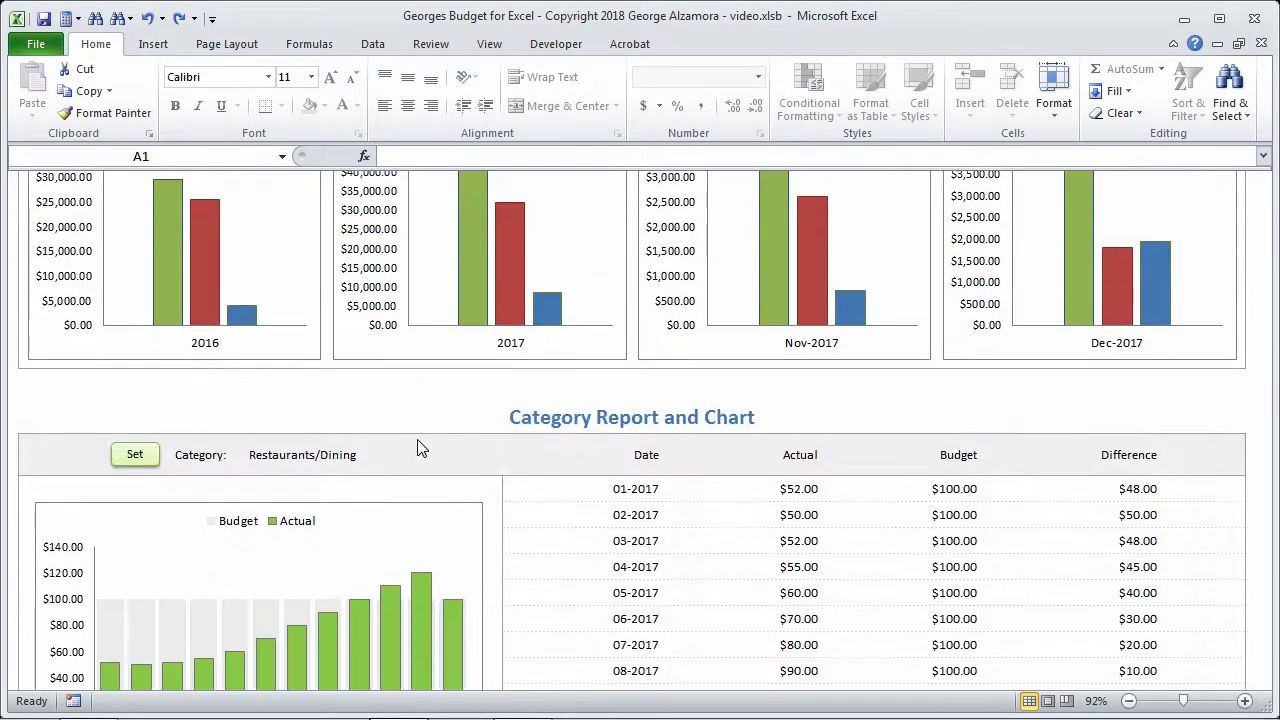
scroll(420, 446, down, 2)
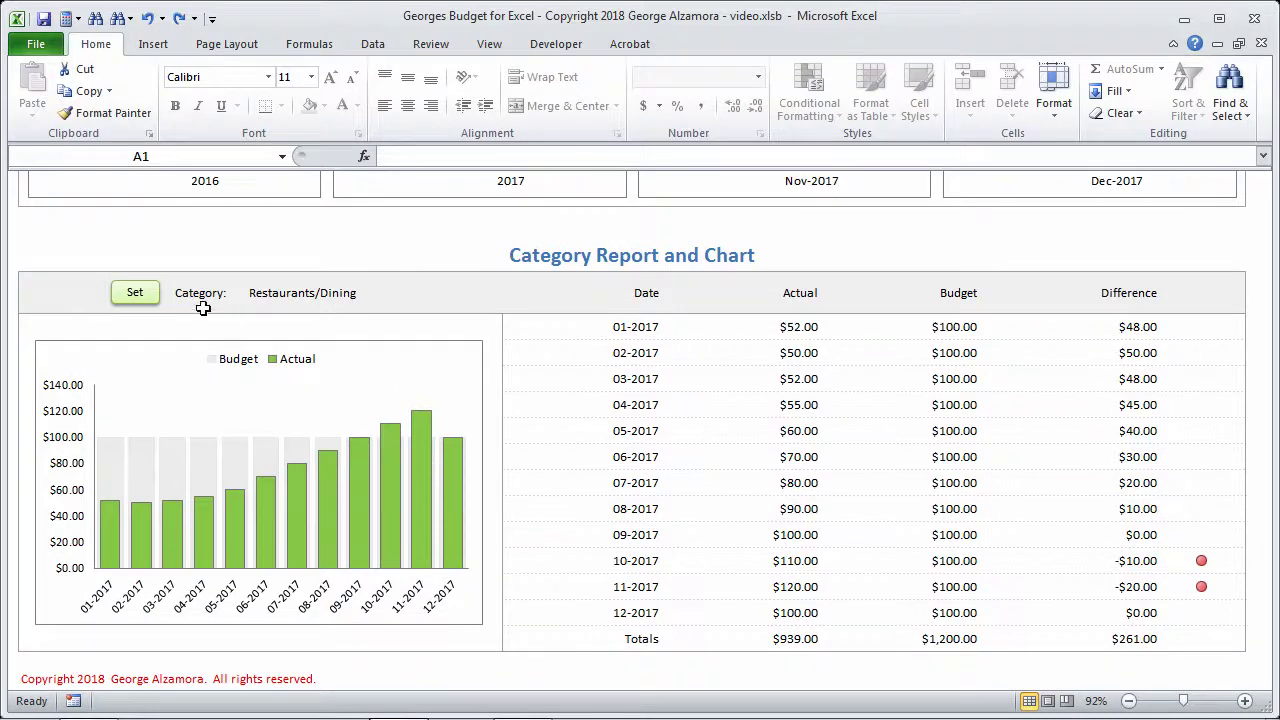
Review the category and time period choices offered for the Category Report and Chart
click(135, 293)
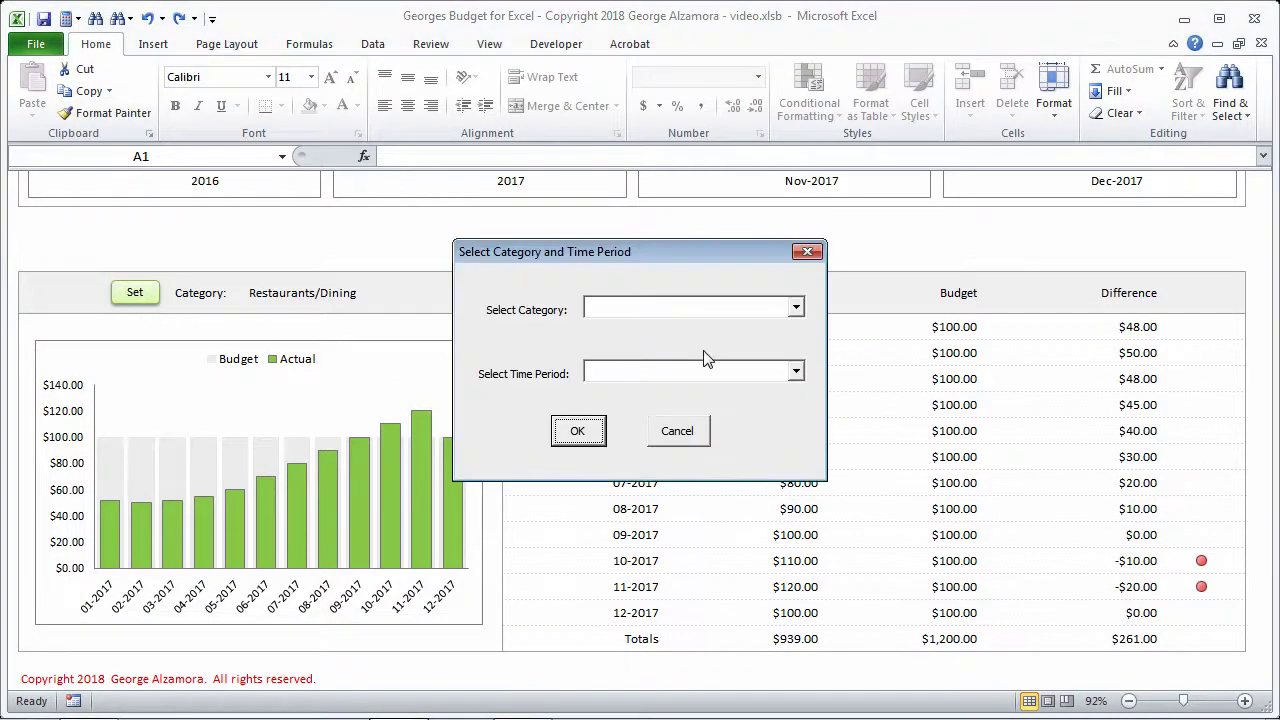
click(797, 309)
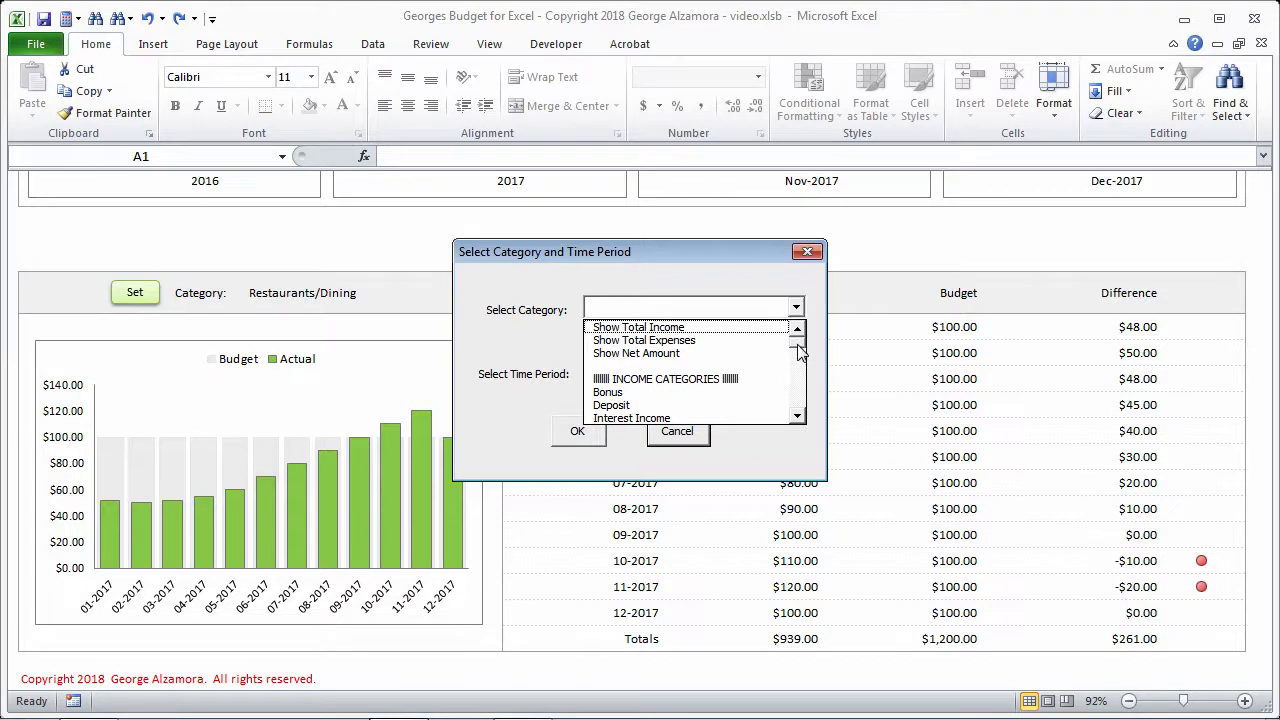
mouse_move(800, 350)
mouse_down()
mouse_move(807, 372)
mouse_move(806, 335)
mouse_move(812, 430)
mouse_move(808, 340)
mouse_up()
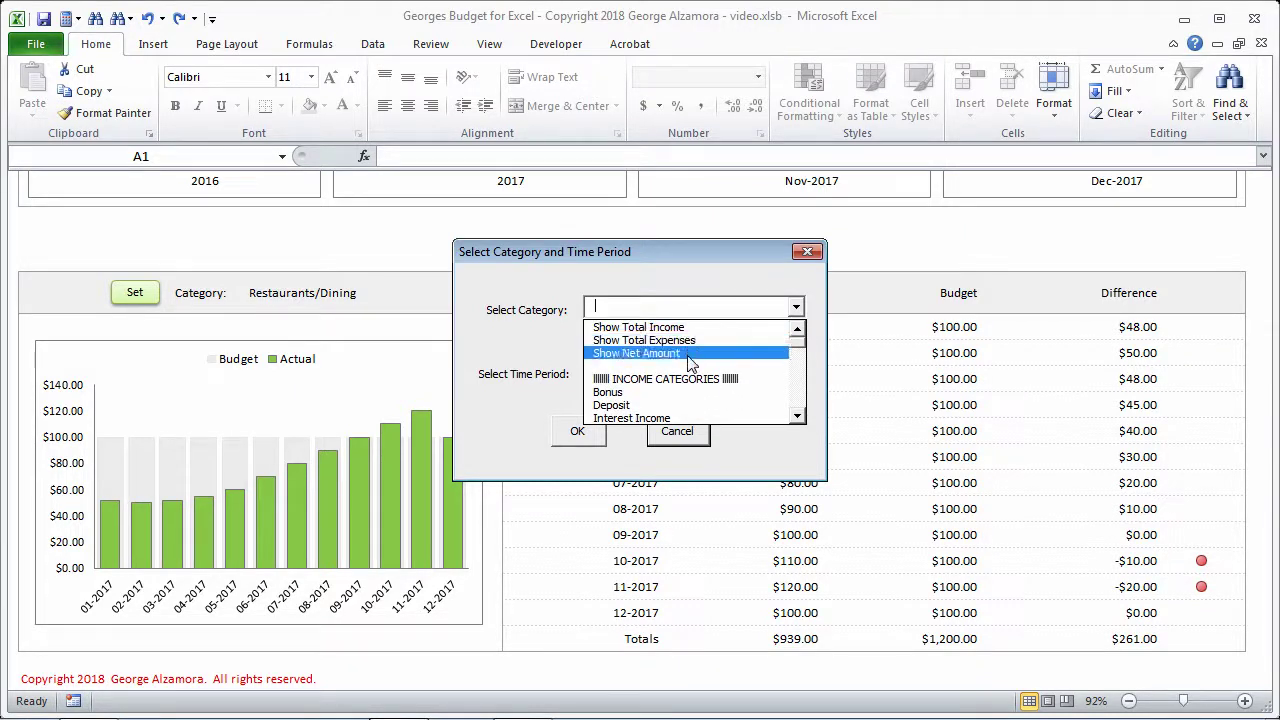
click(689, 276)
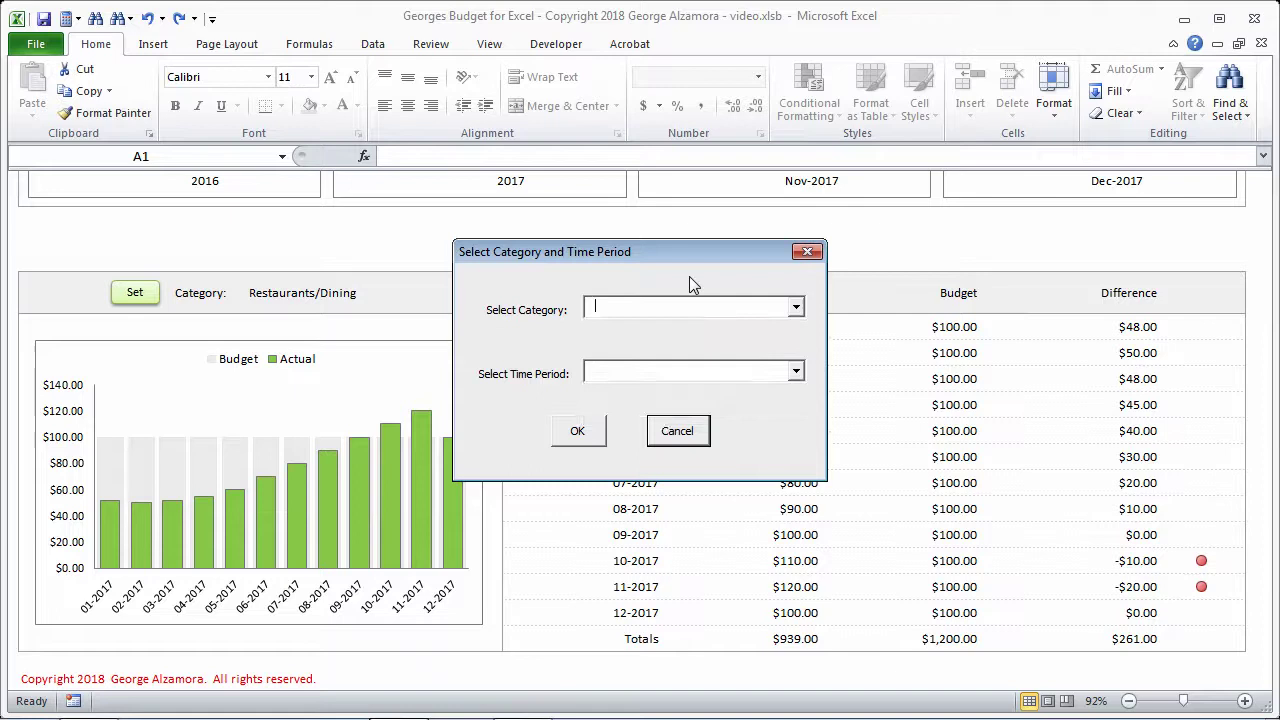
click(796, 373)
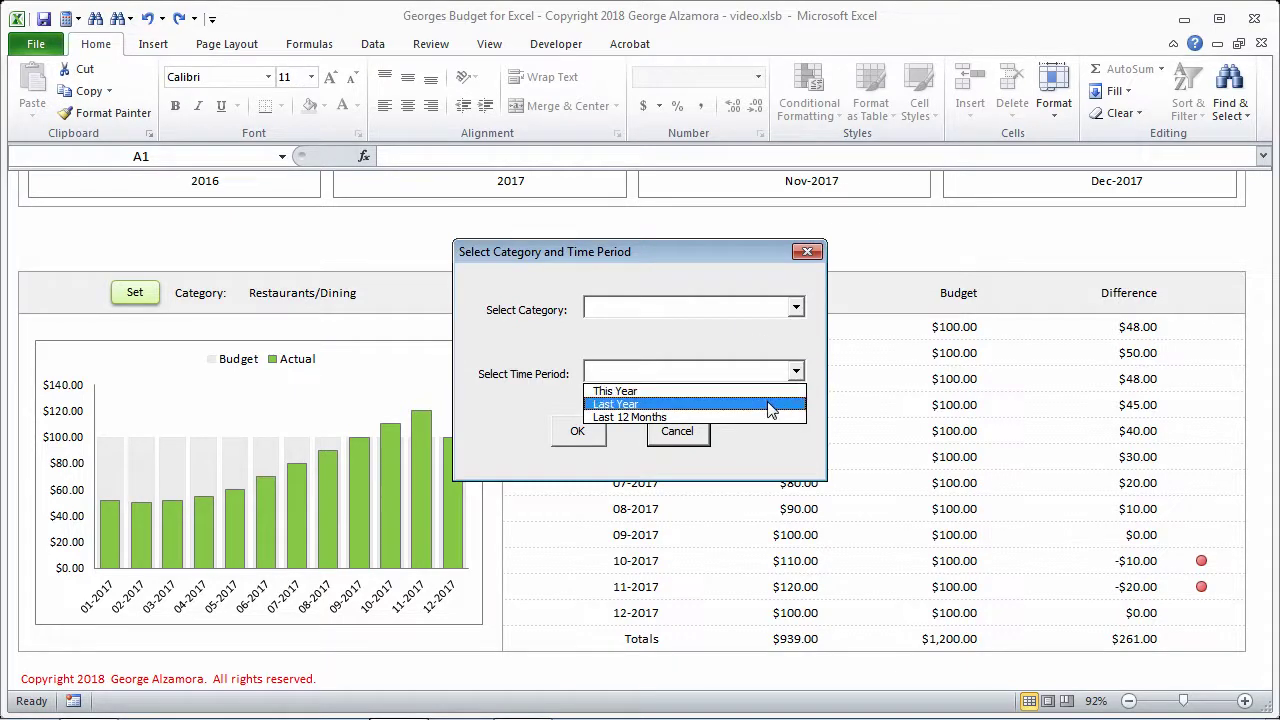
click(690, 254)
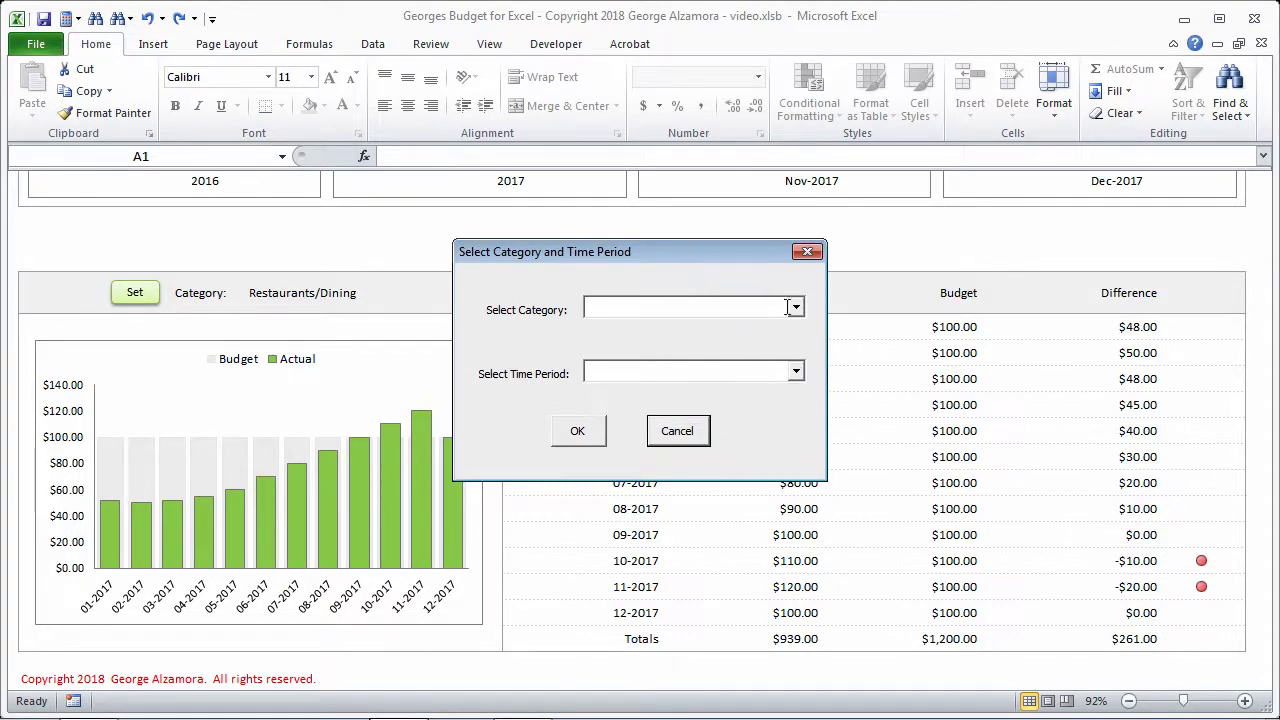
click(578, 434)
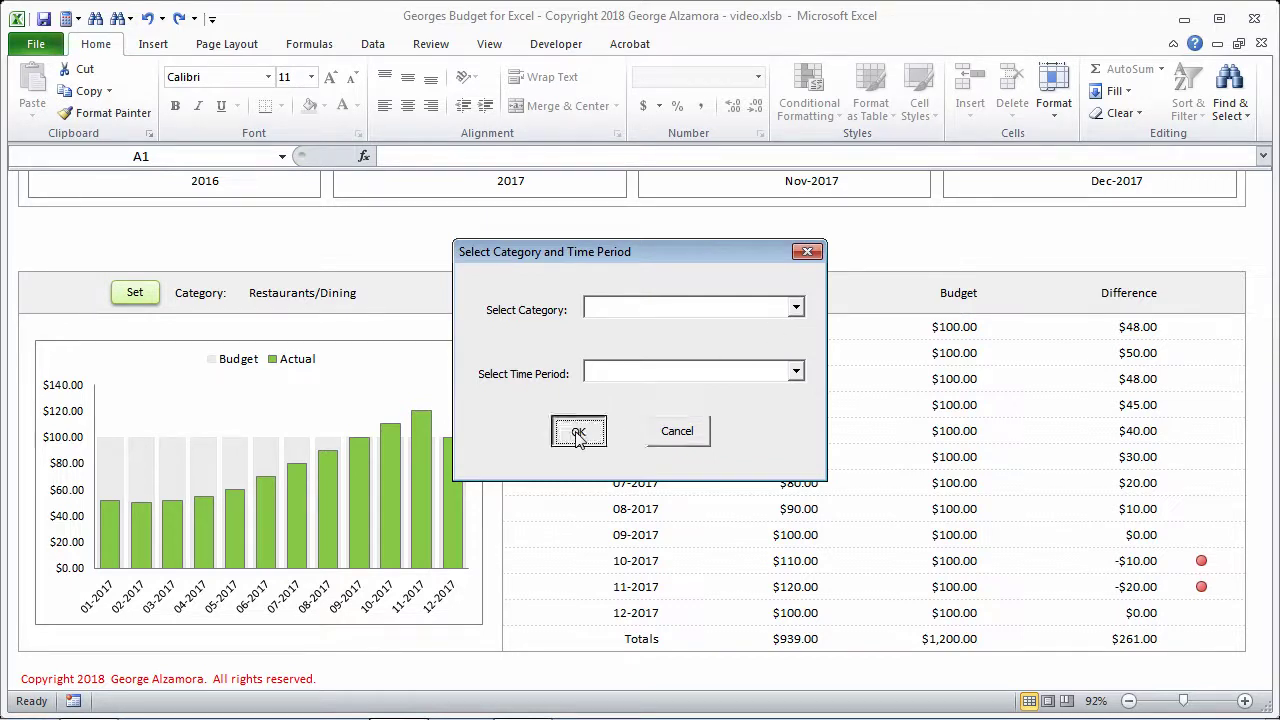
Choose Restaurants/Dining as the report category and check the available time periods
click(795, 308)
text(R)
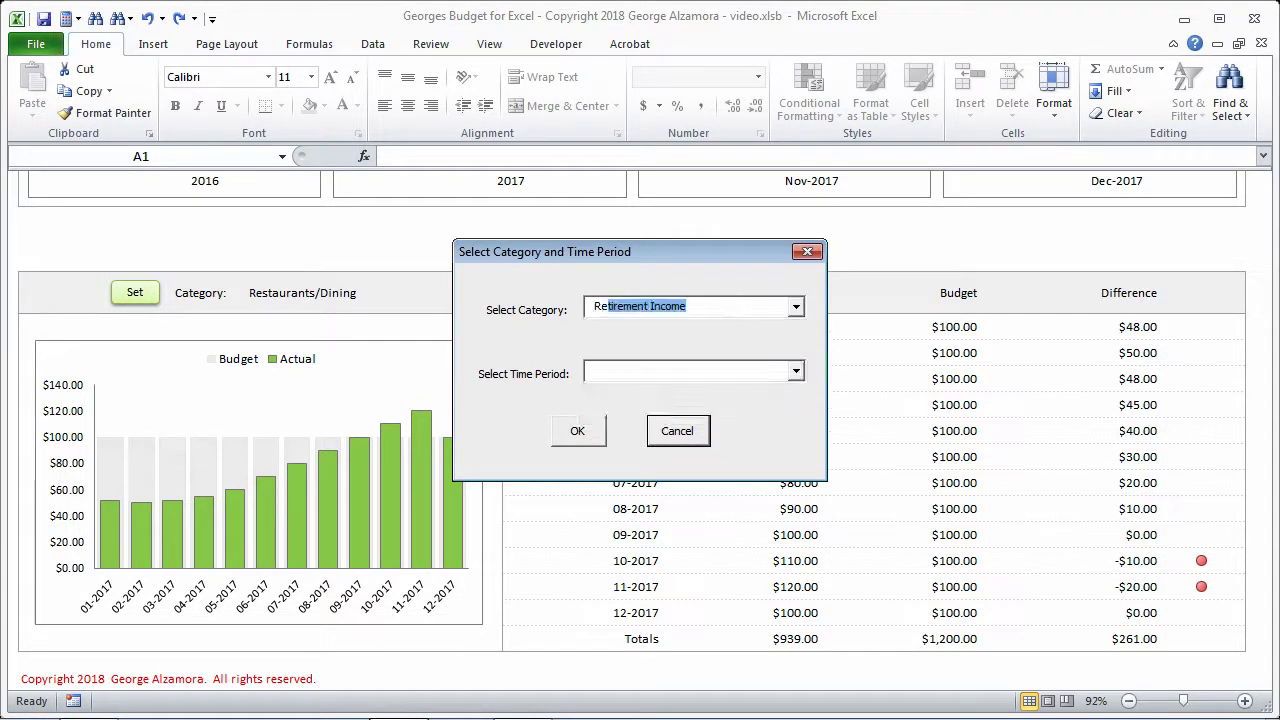
text(estaurants/Dining)
click(797, 372)
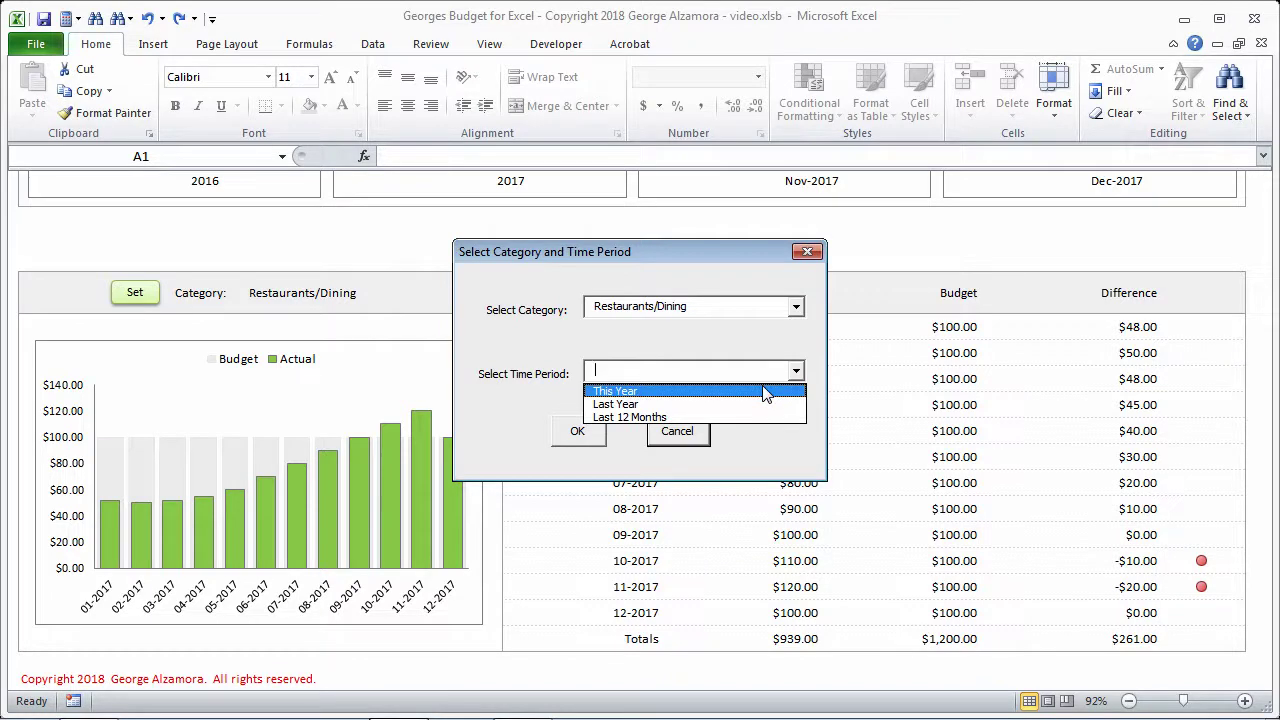
click(731, 347)
Set the Category Report and Chart to the Groceries category for This Year
click(796, 307)
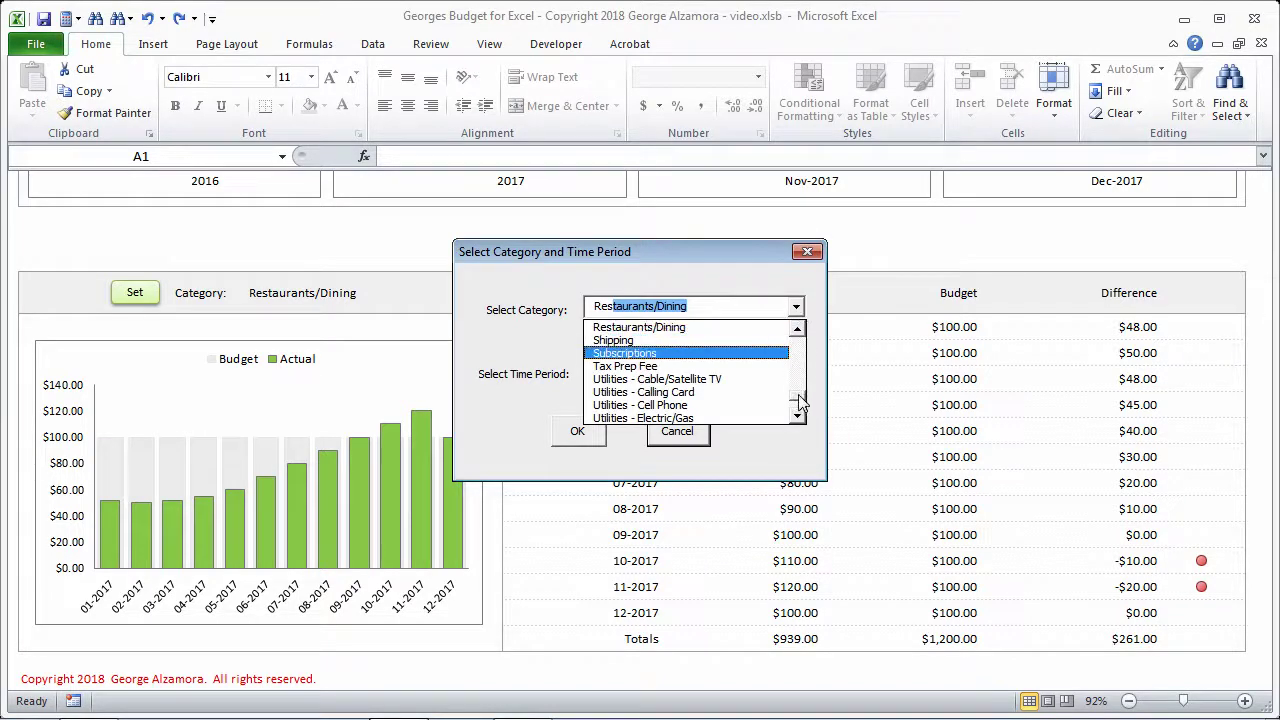
drag(799, 400, 807, 338)
click(710, 303)
drag(735, 307, 472, 303)
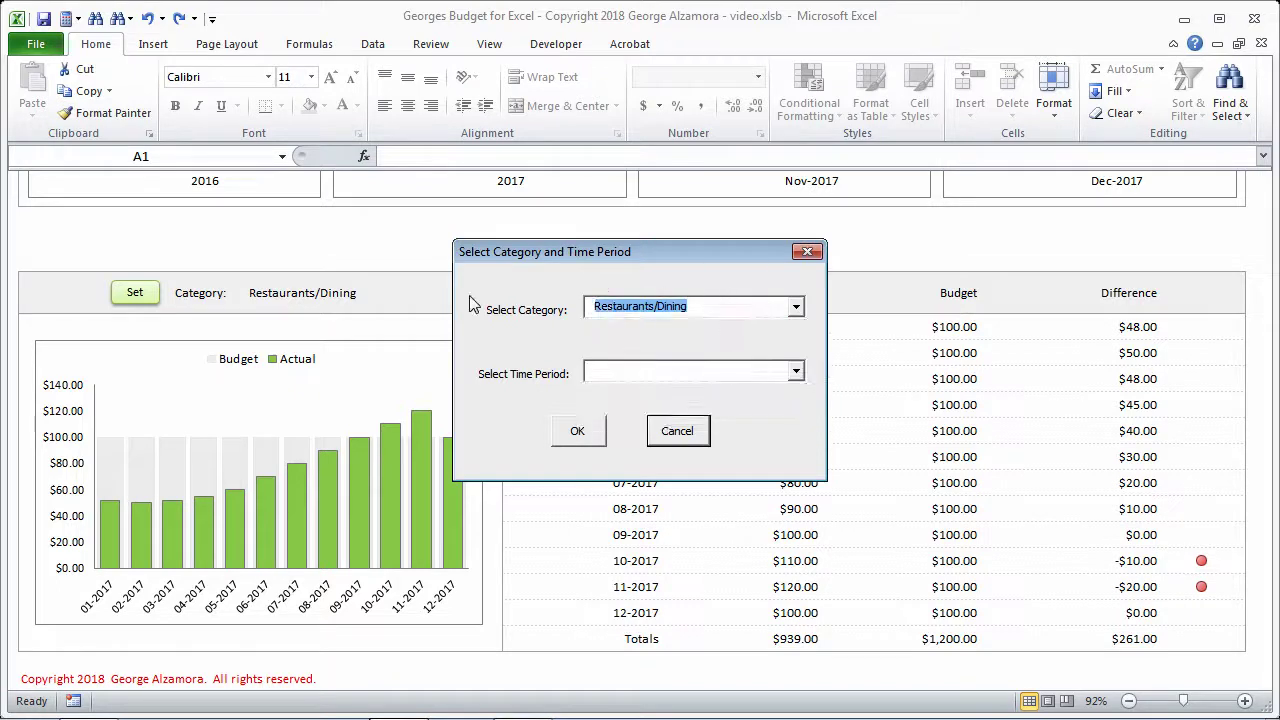
text(Gre)
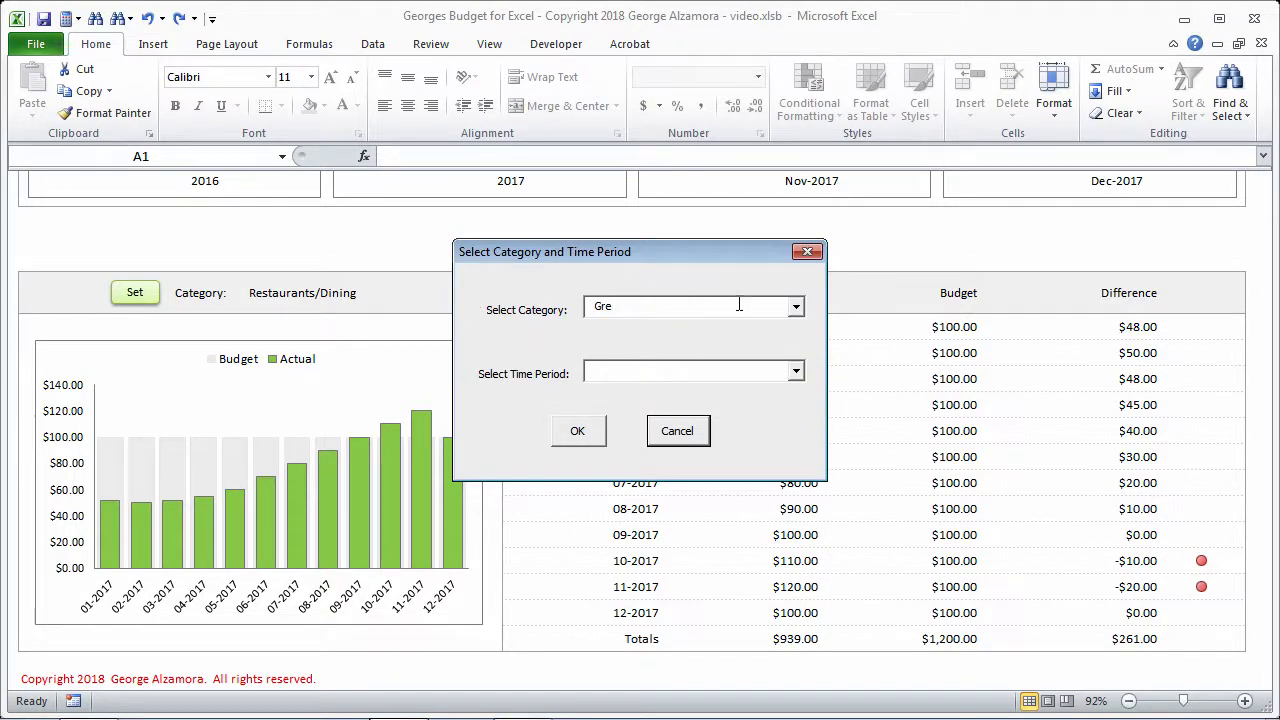
key(BackSpace)
click(796, 372)
click(785, 390)
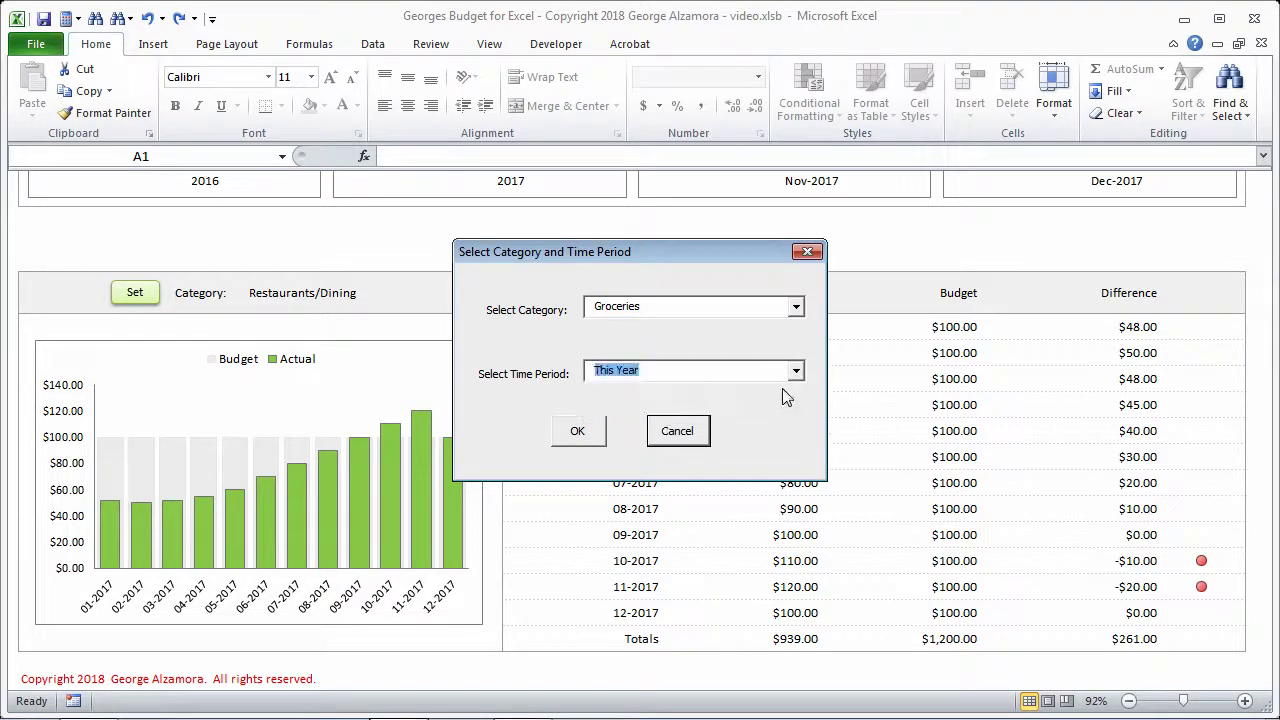
click(591, 432)
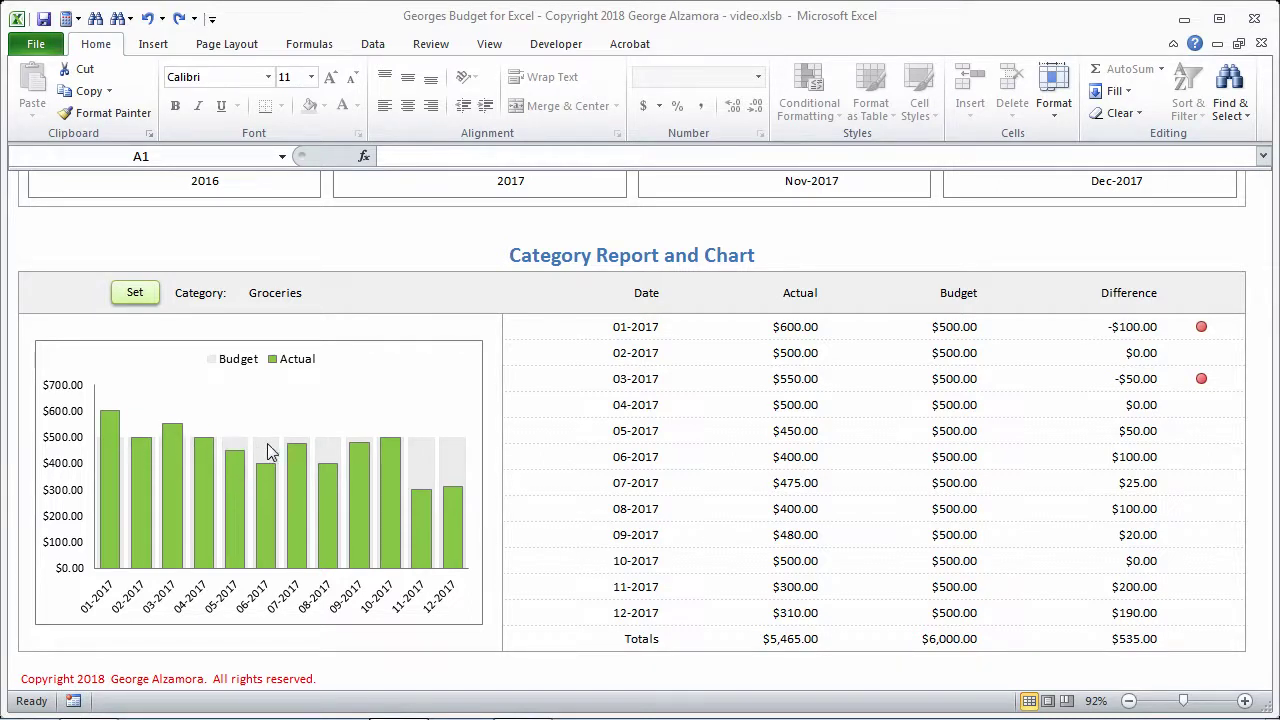
Set the Category Report and Chart to the Restaurants/Dining category for This Year
mouse_move(462, 486)
mouse_move(425, 455)
mouse_move(462, 522)
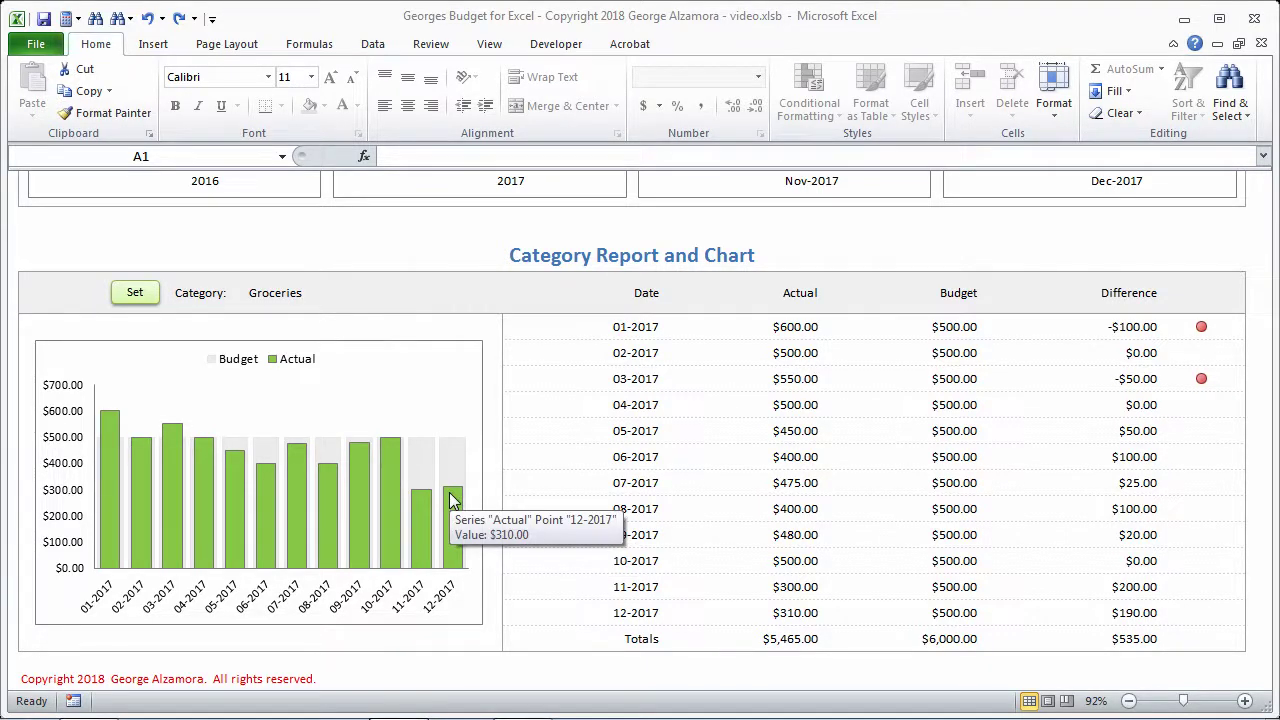
click(155, 300)
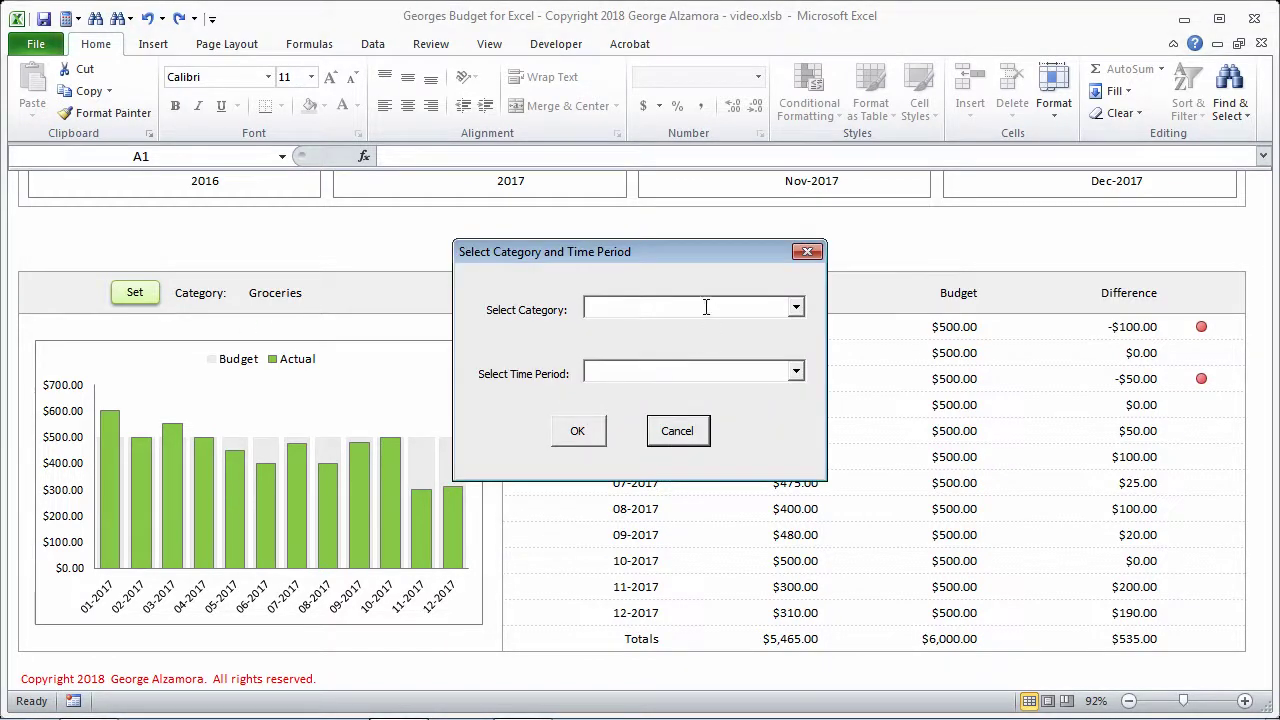
text(Restaurants/Dining)
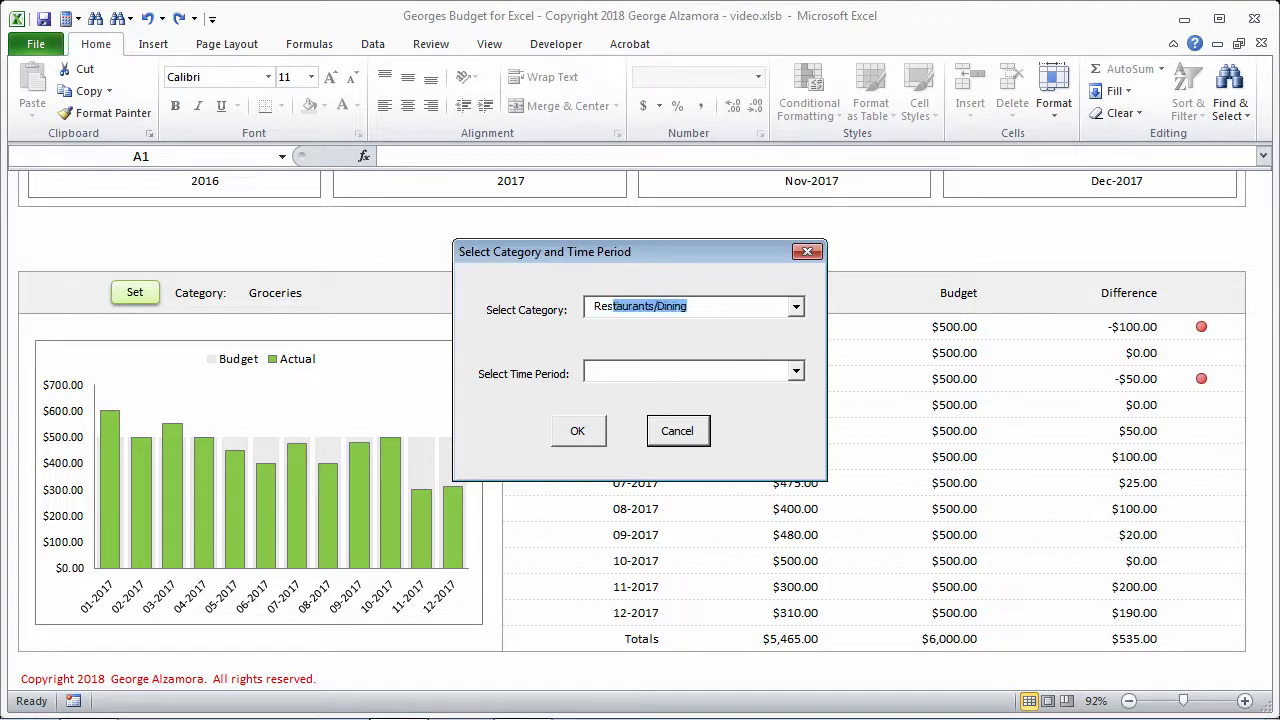
click(795, 372)
click(782, 392)
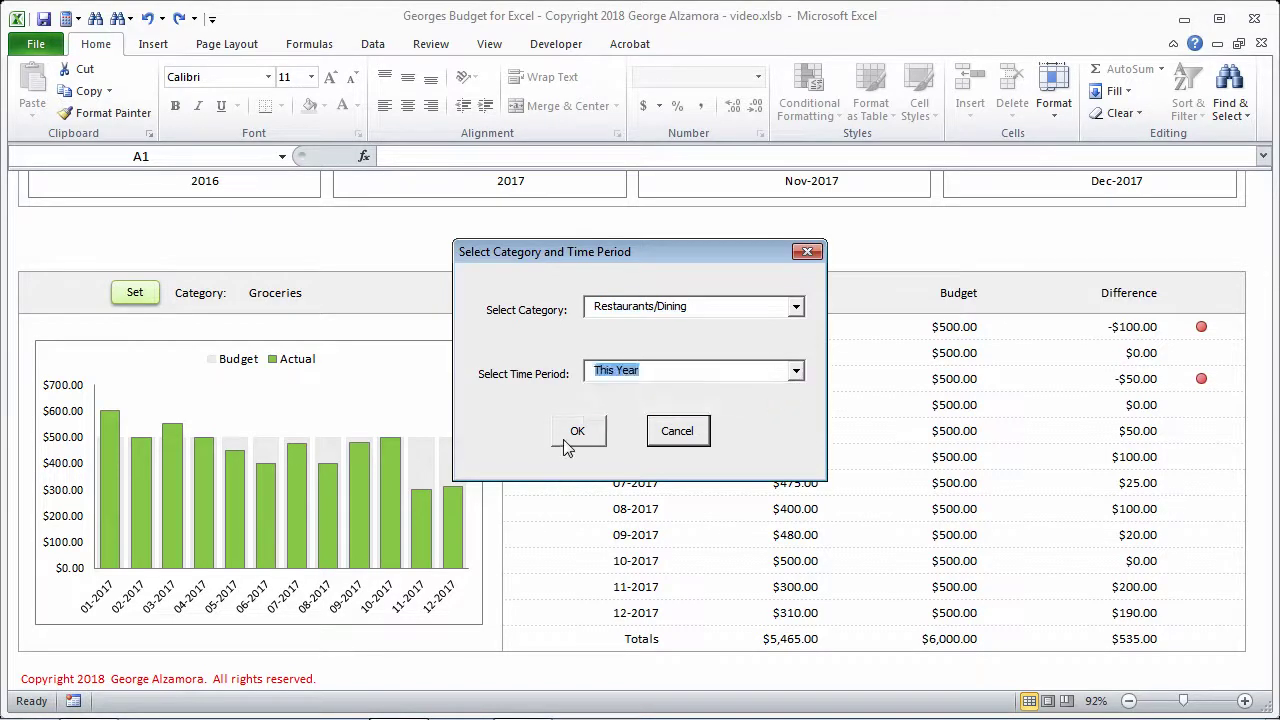
click(576, 443)
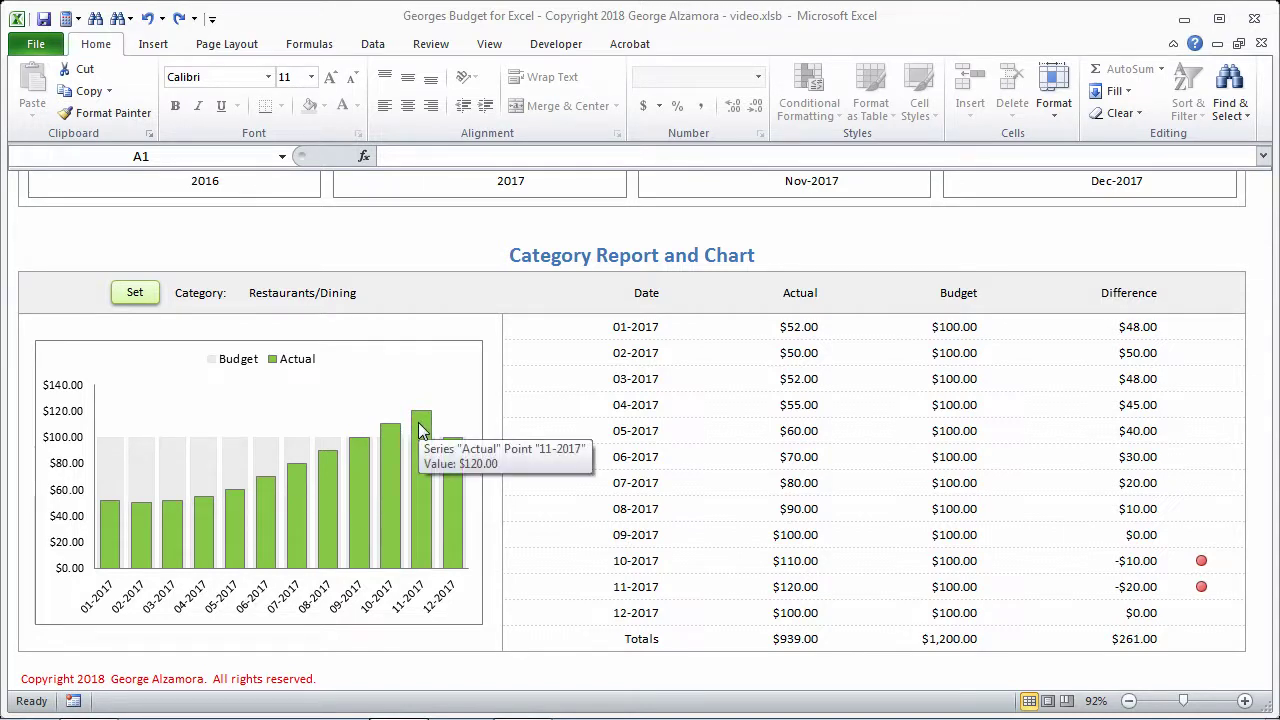
Compare the Restaurants/Dining monthly chart with the category's six-month mini chart in Expense Categories to Watch
mouse_move(413, 451)
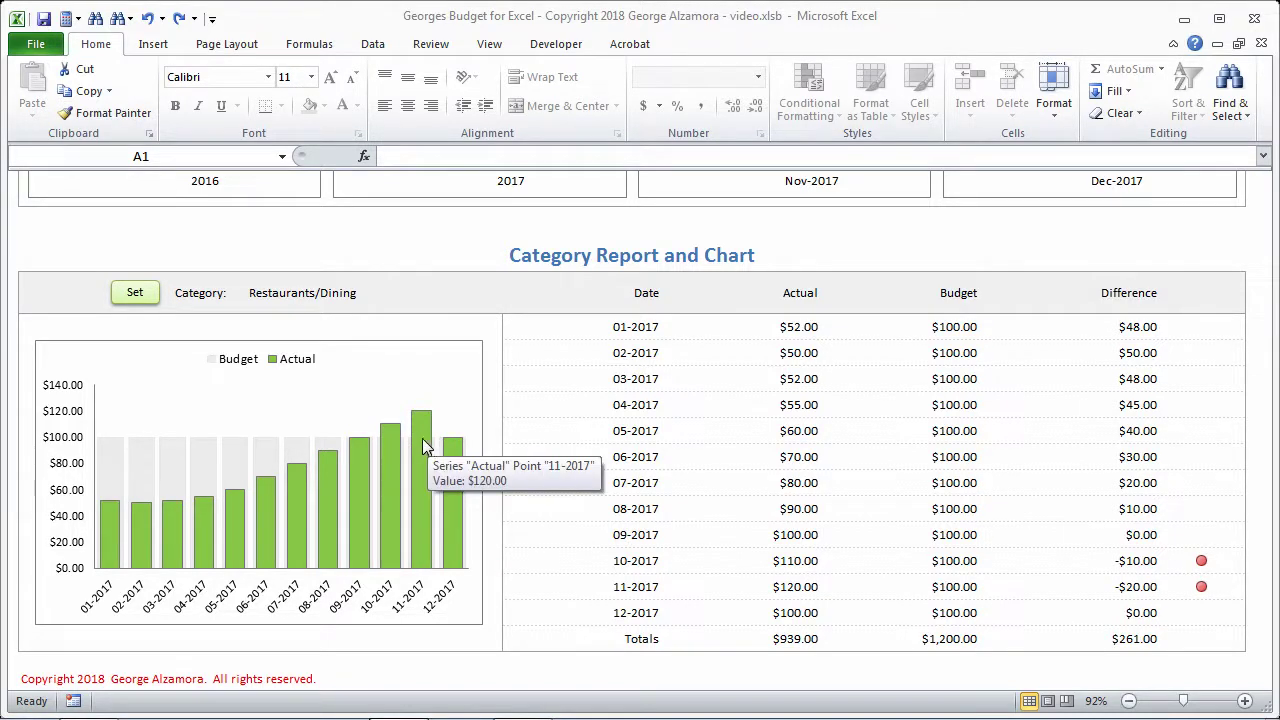
mouse_move(461, 472)
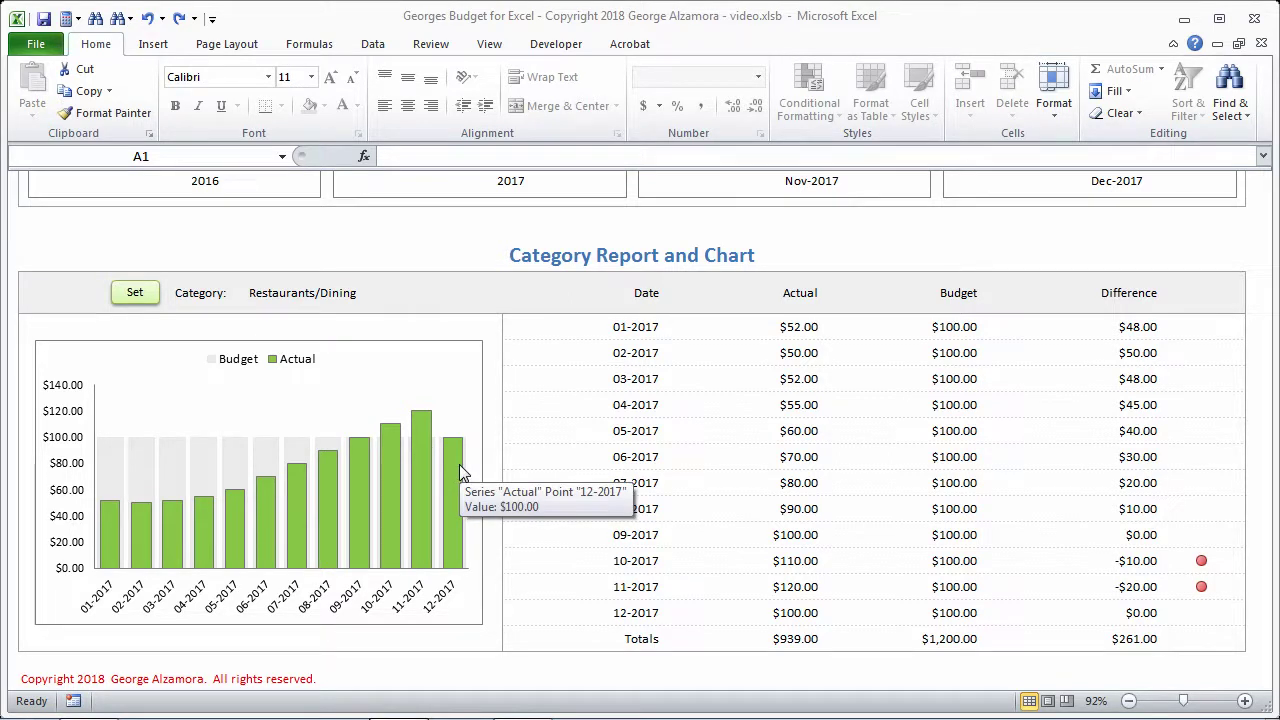
scroll(609, 469, up, 15)
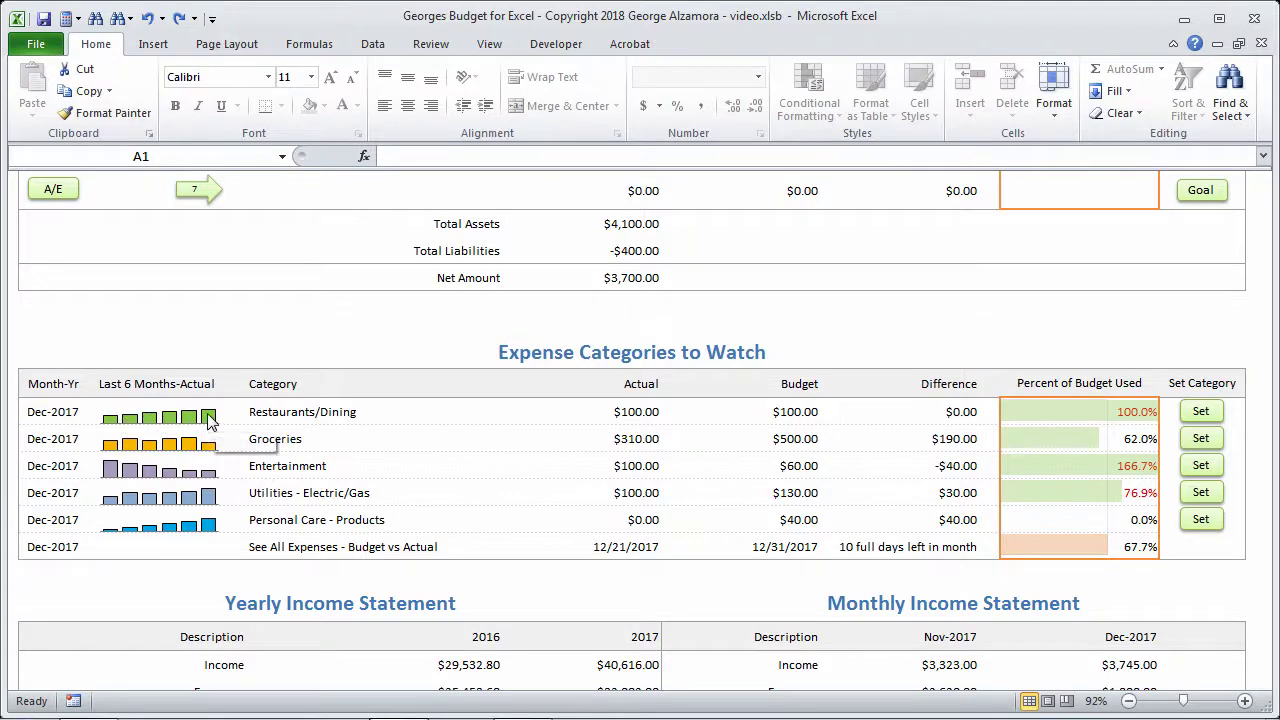
scroll(453, 468, down, 10)
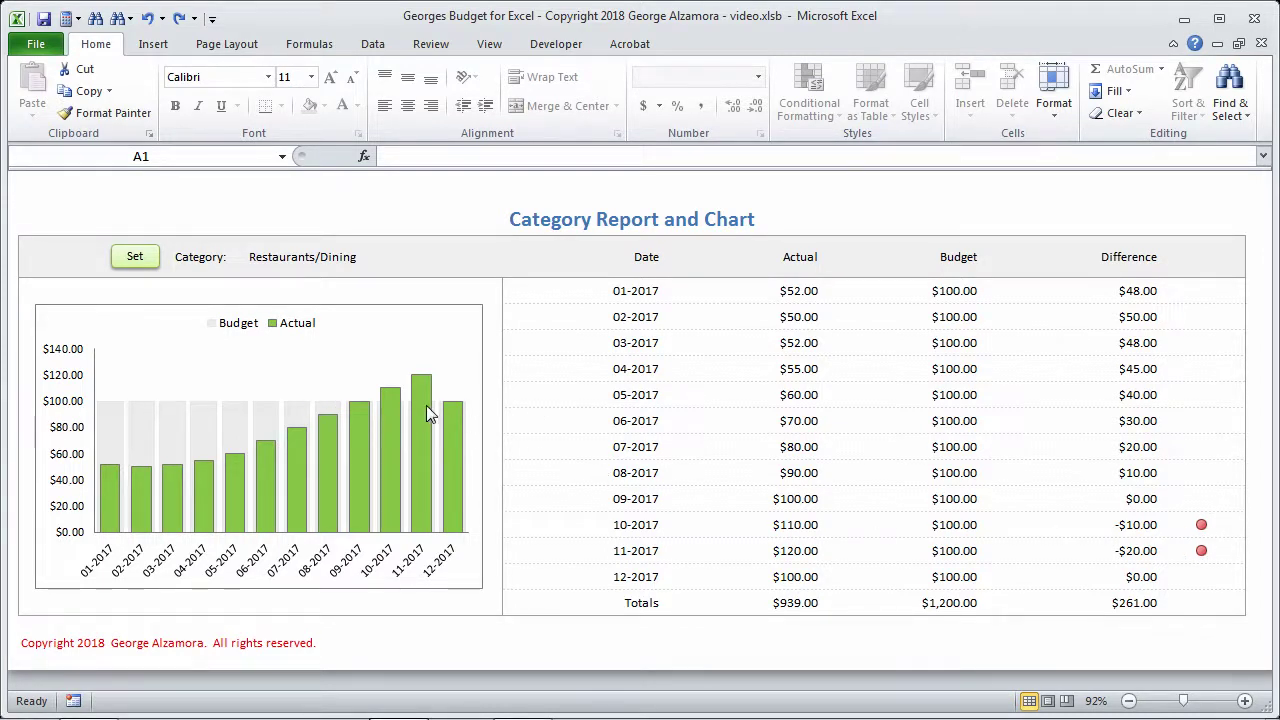
mouse_move(420, 398)
scroll(662, 500, up, 1)
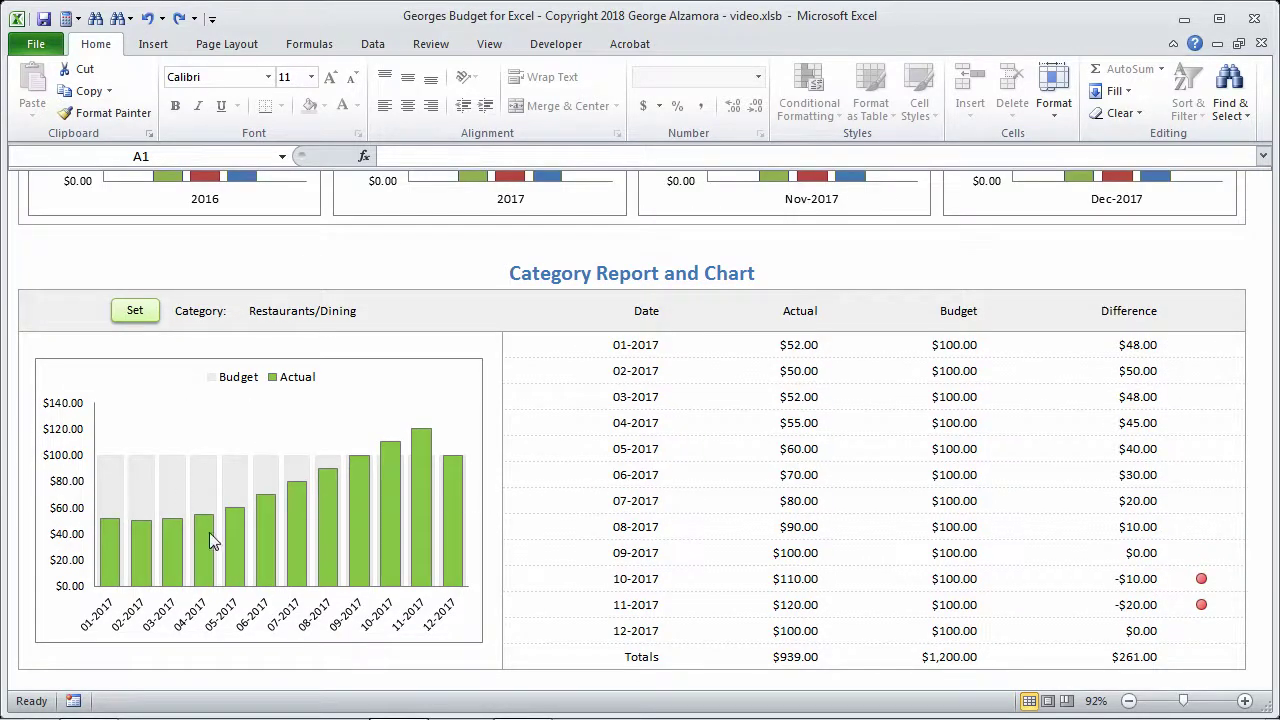
scroll(496, 480, down, 1)
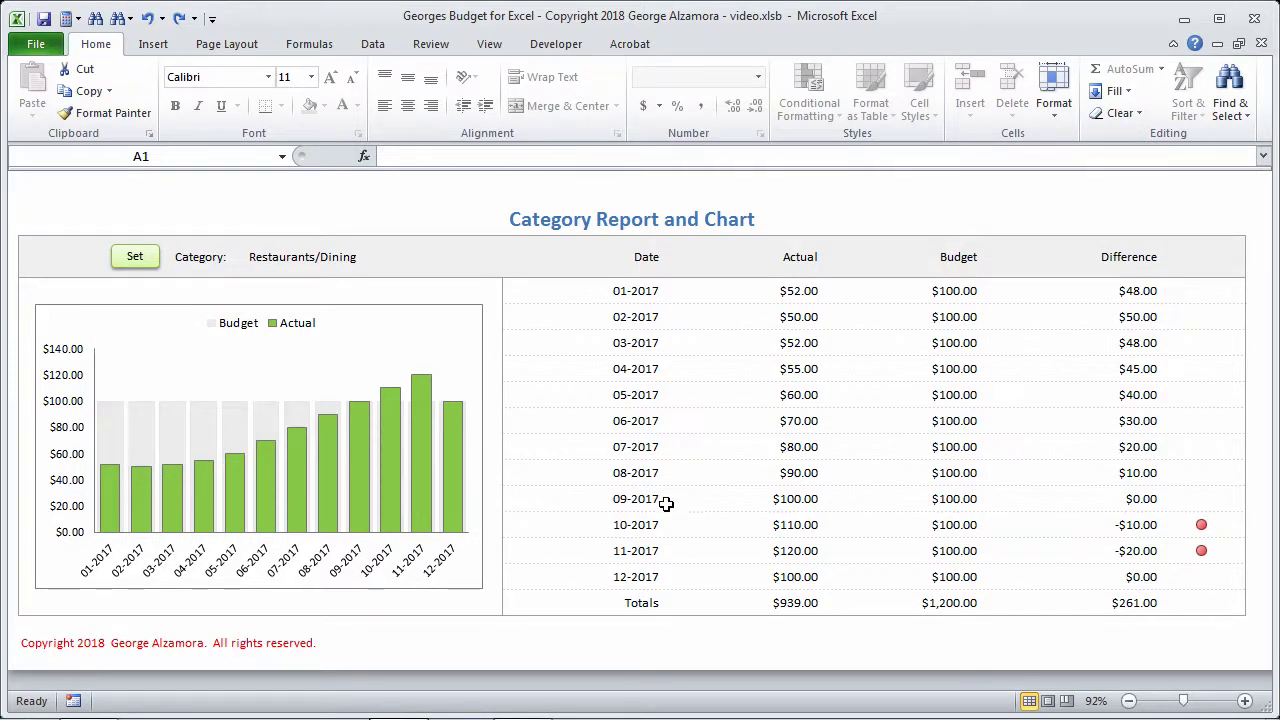
Return to the Accounts Summary and open the Monthly Actual vs Budget Report from its reports and charts
scroll(666, 503, down, 2)
scroll(666, 503, up, 10)
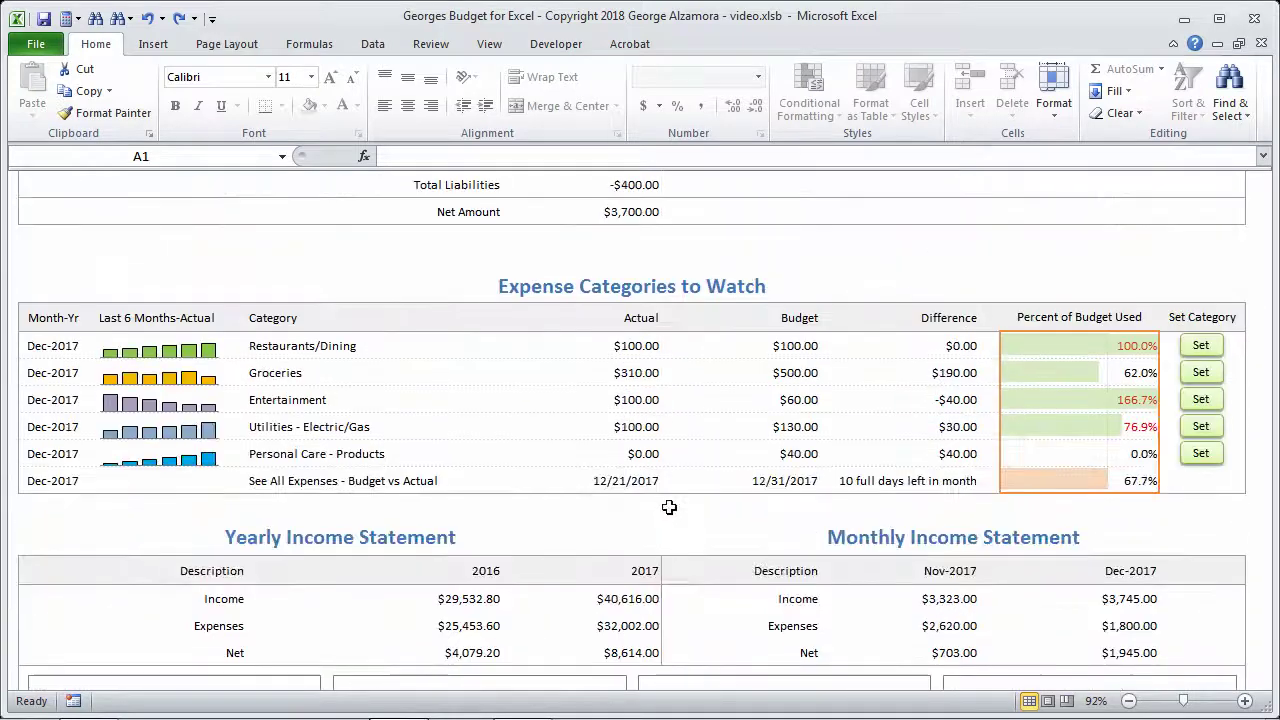
scroll(669, 505, up, 4)
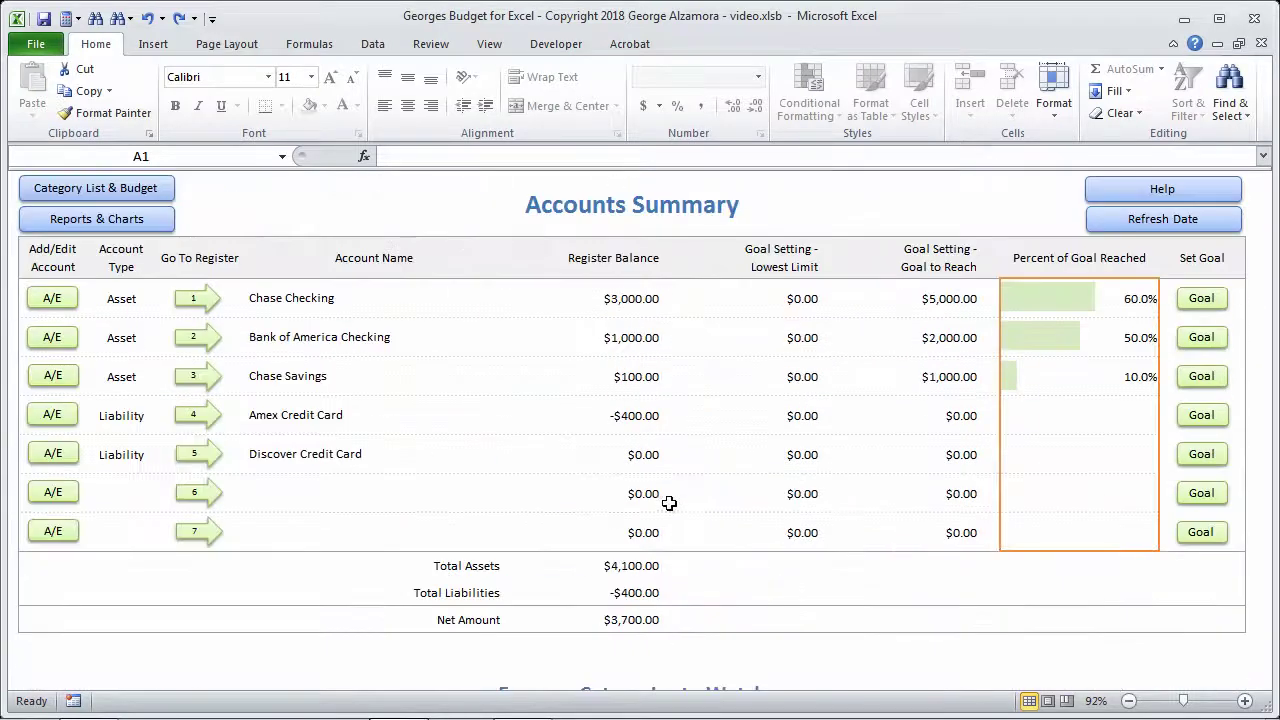
click(120, 224)
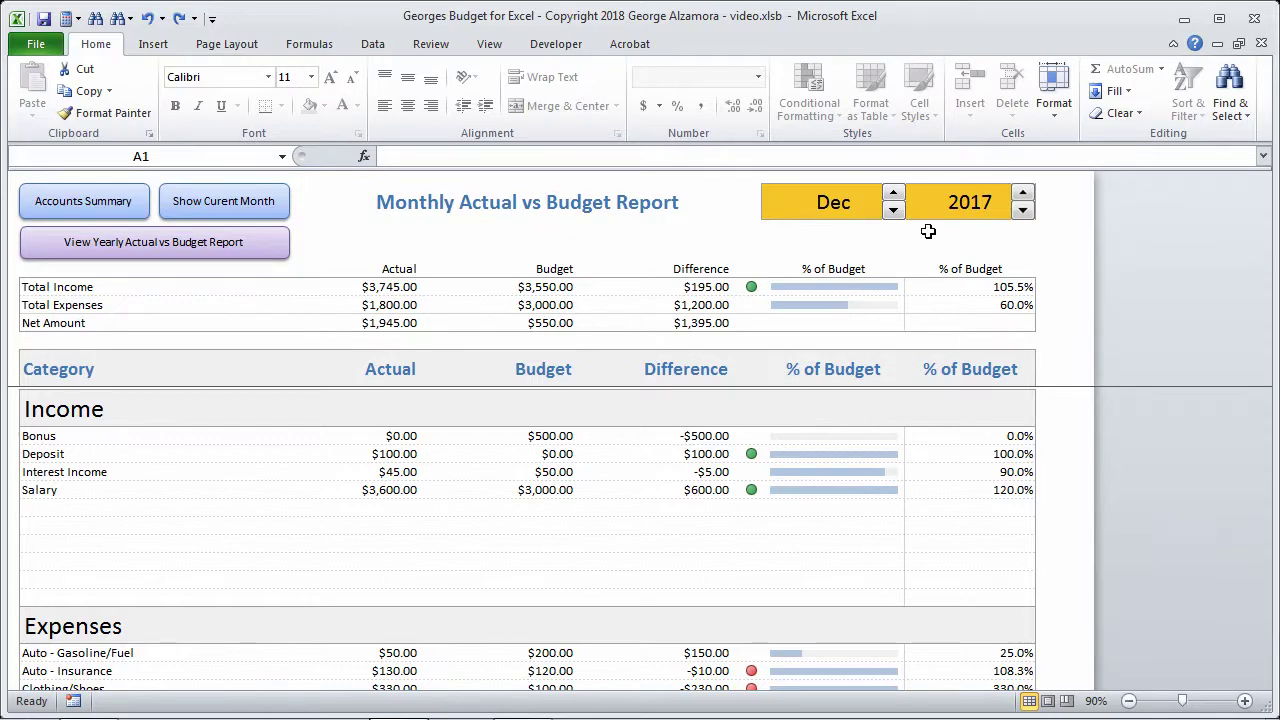
Examine the income and expense categories in the December 2017 Monthly Actual vs Budget Report, including status markers and budget percentages
scroll(509, 471, down, 5)
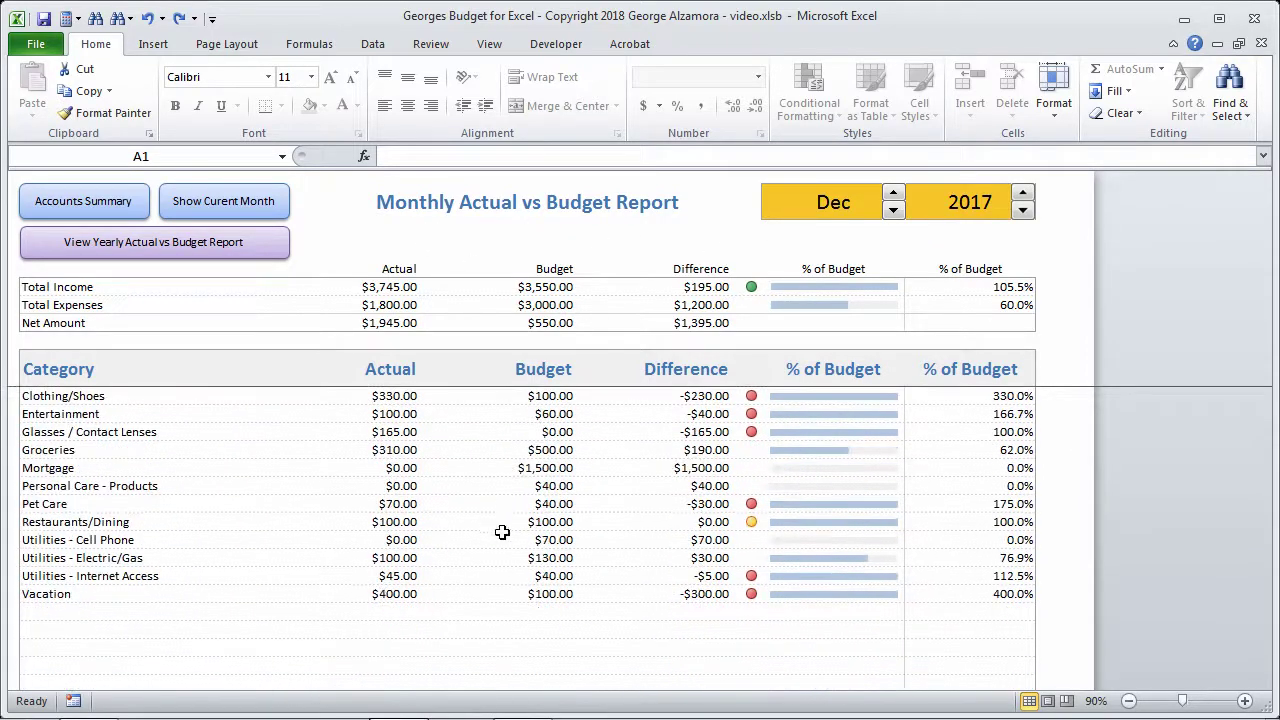
scroll(502, 532, down, 4)
scroll(471, 534, up, 9)
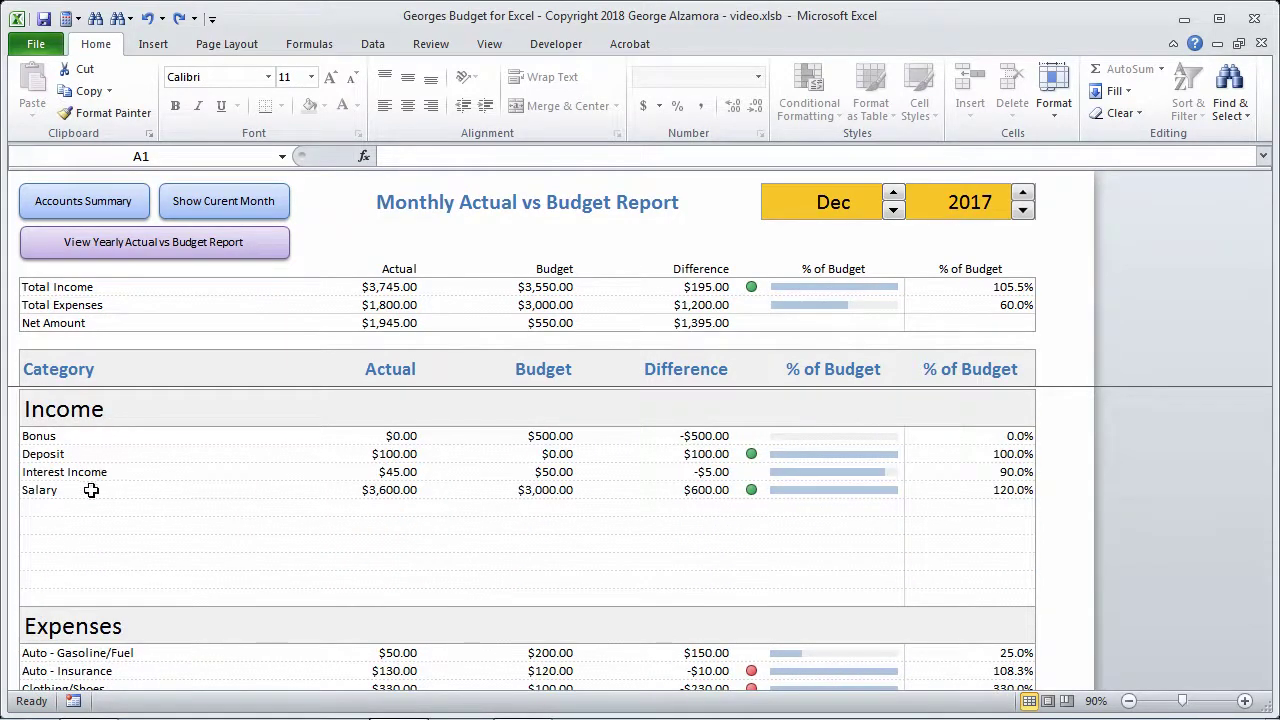
scroll(91, 490, down, 3)
scroll(186, 640, up, 3)
scroll(620, 583, down, 3)
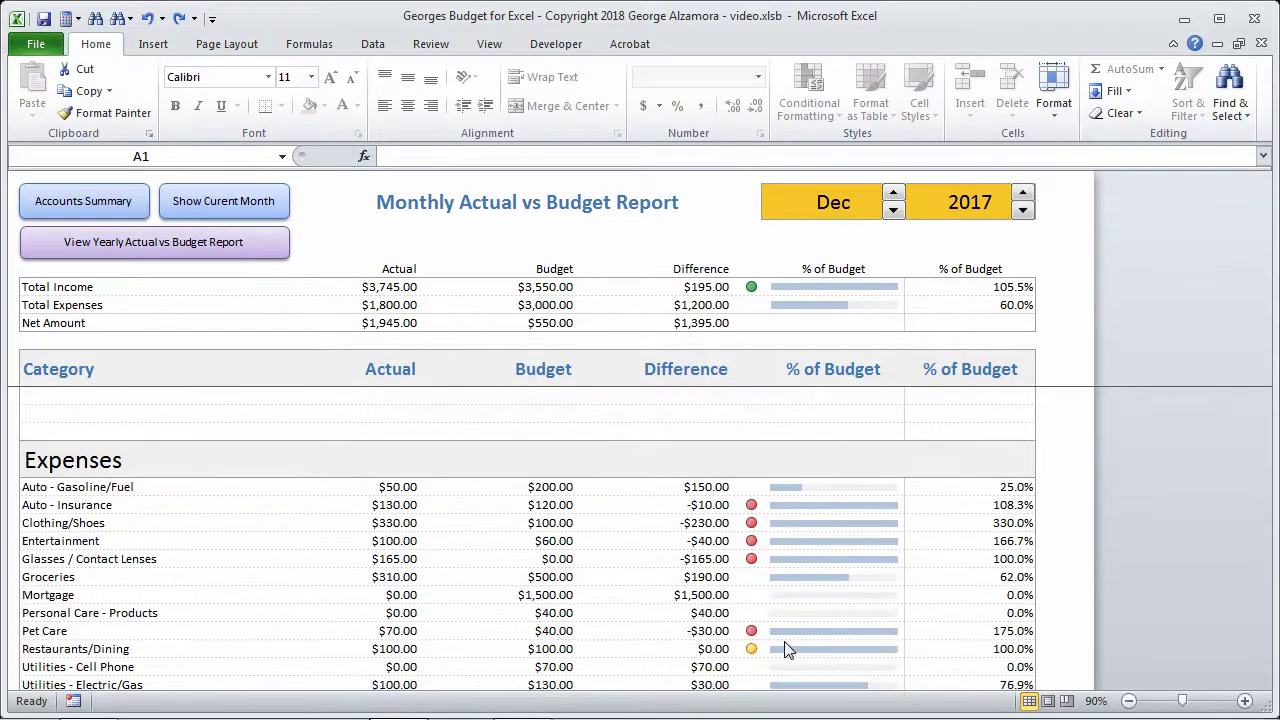
scroll(786, 620, down, 1)
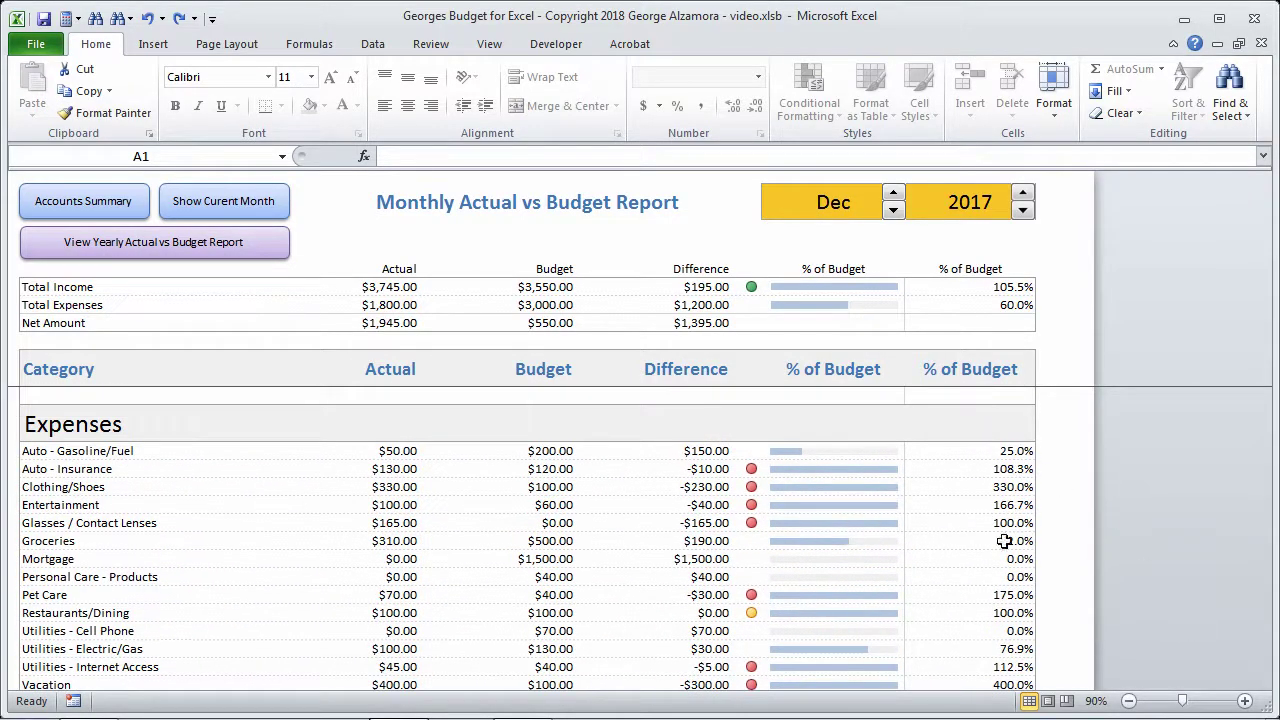
scroll(999, 660, up, 1)
scroll(999, 655, up, 1)
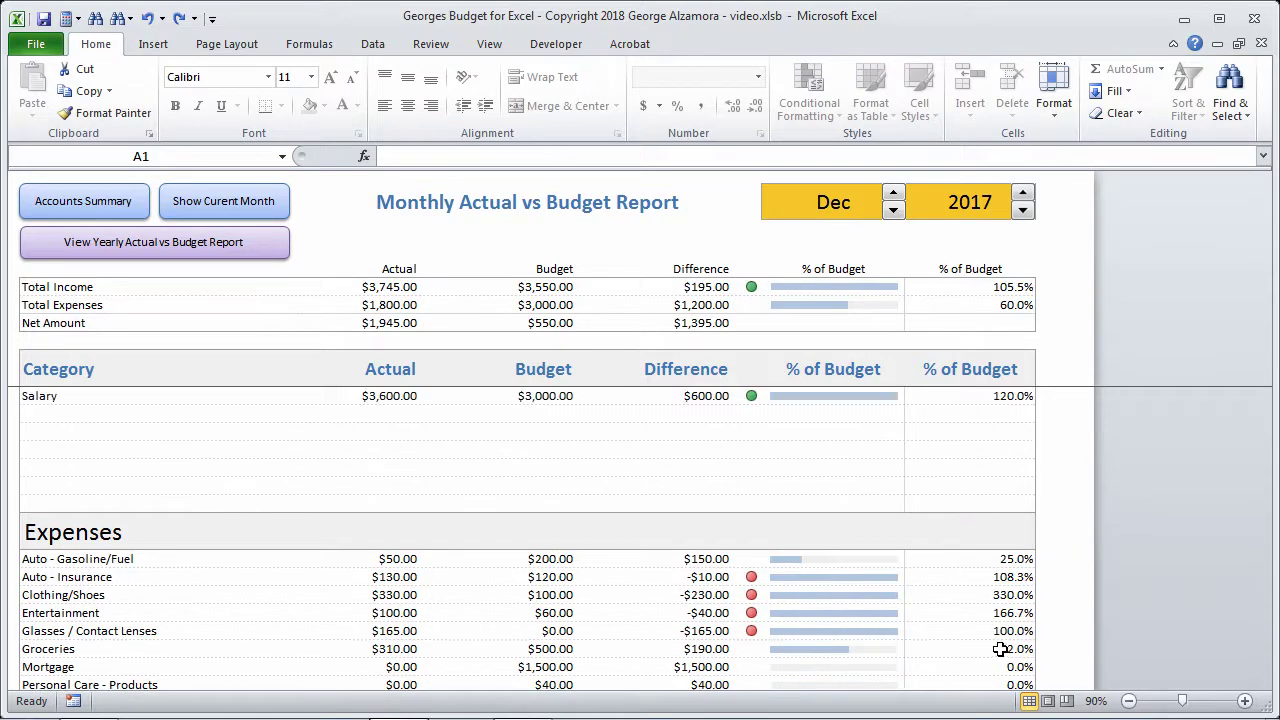
scroll(1000, 625, up, 1)
scroll(891, 554, down, 2)
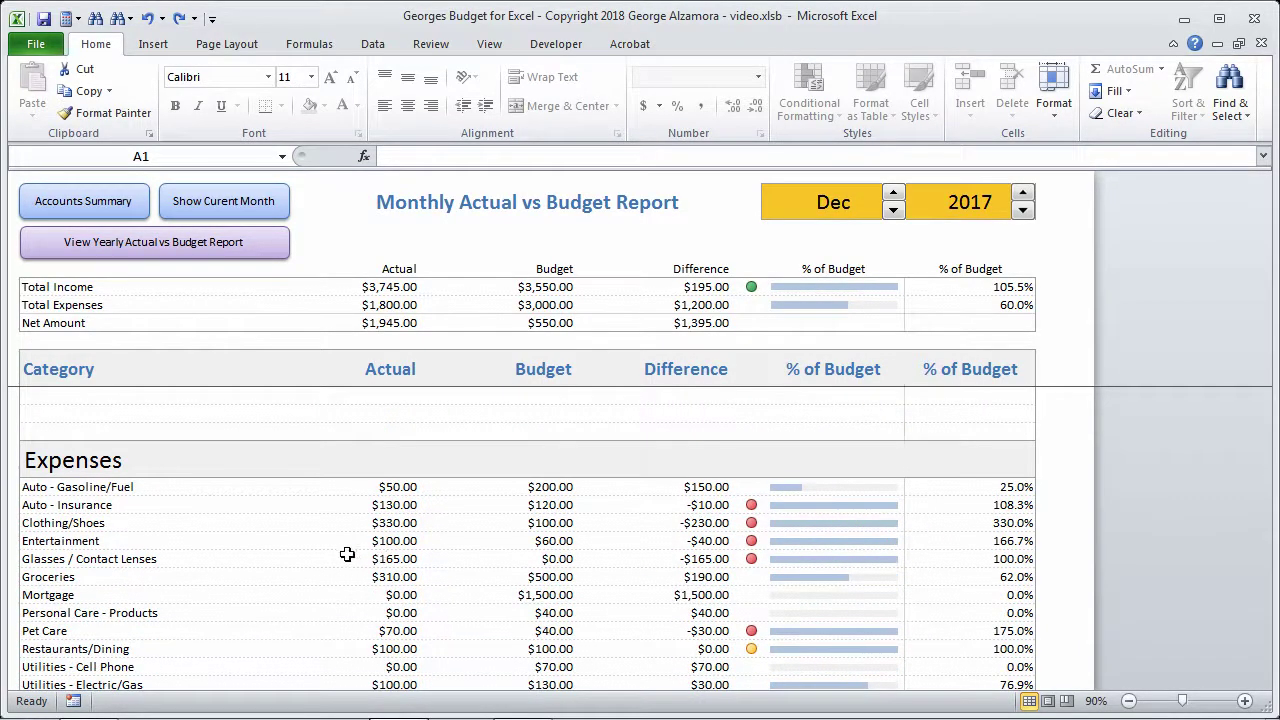
scroll(220, 586, down, 1)
scroll(974, 603, up, 3)
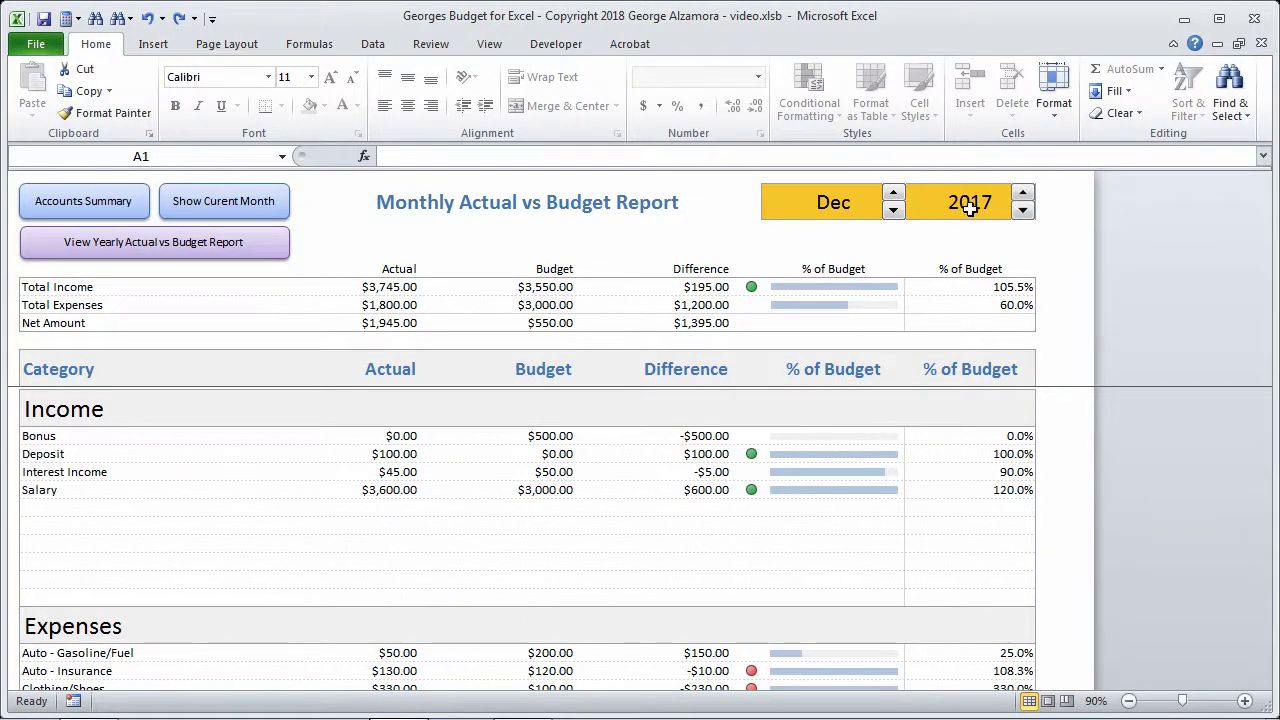
Switch the monthly report to November 2017 and collapse the ribbon to show more rows
click(894, 211)
click(894, 211)
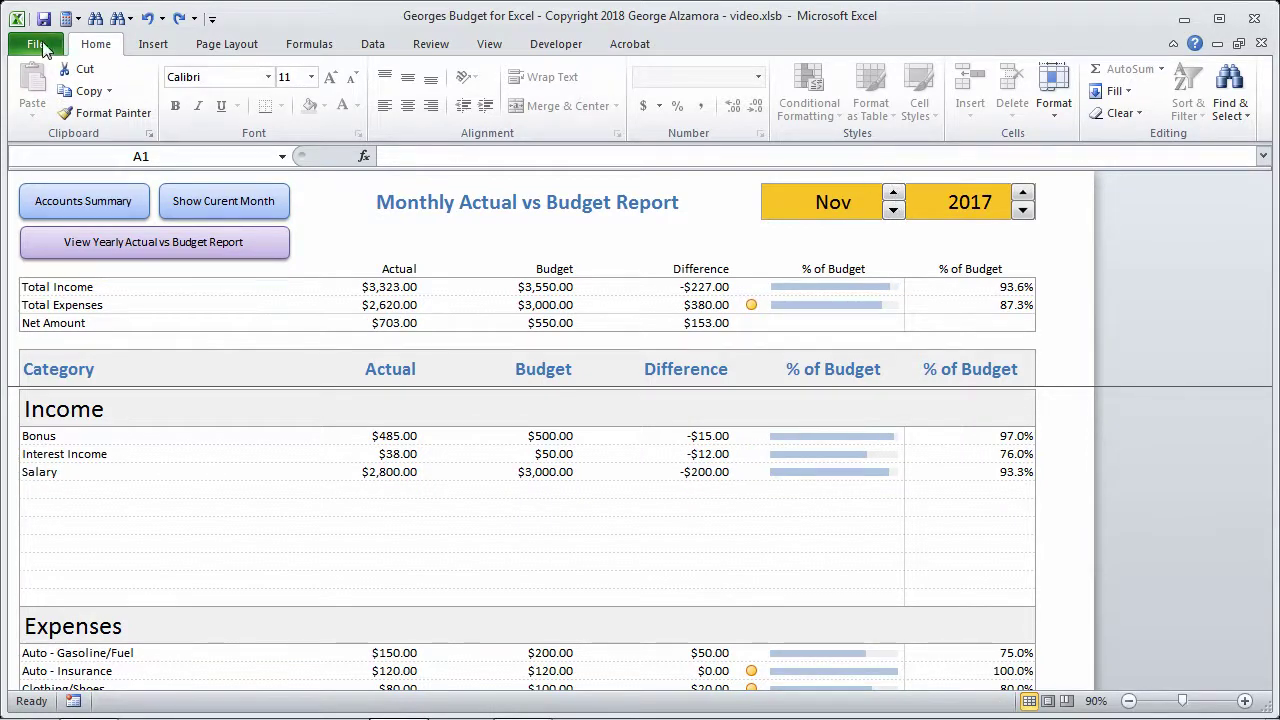
double_click(92, 46)
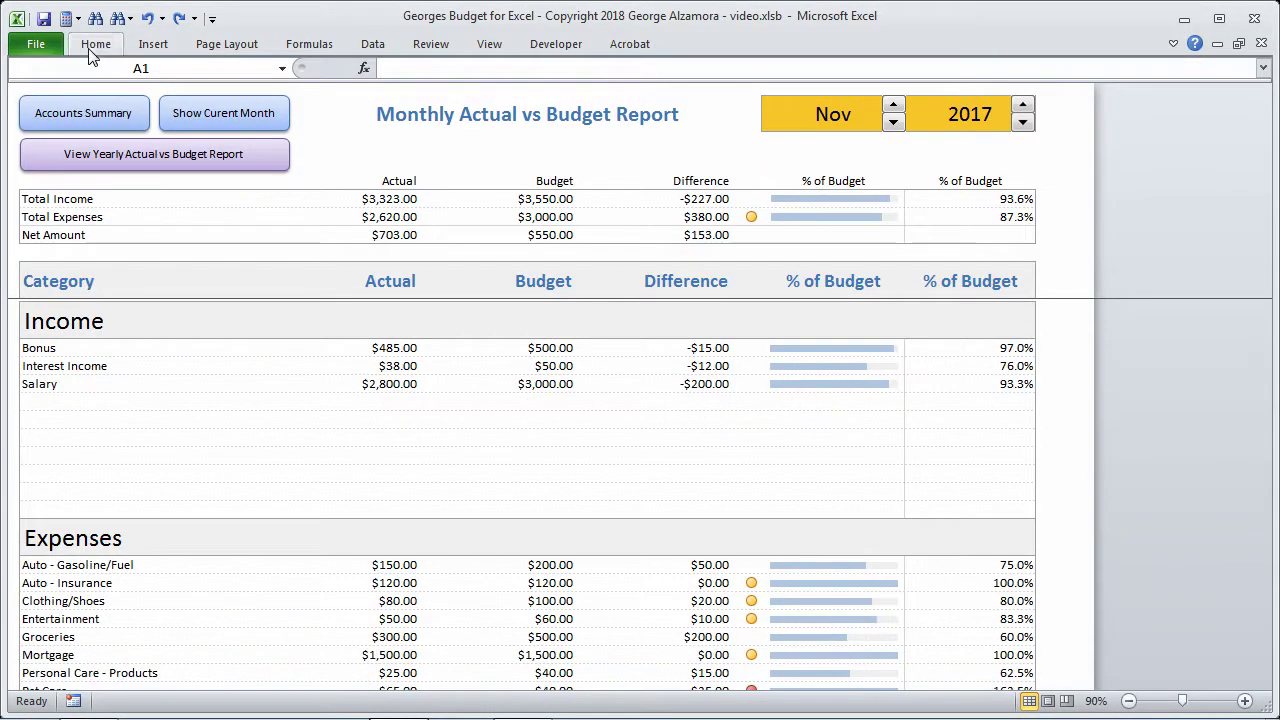
Return the monthly report to December 2017 and browse back month by month to February 2017
click(894, 122)
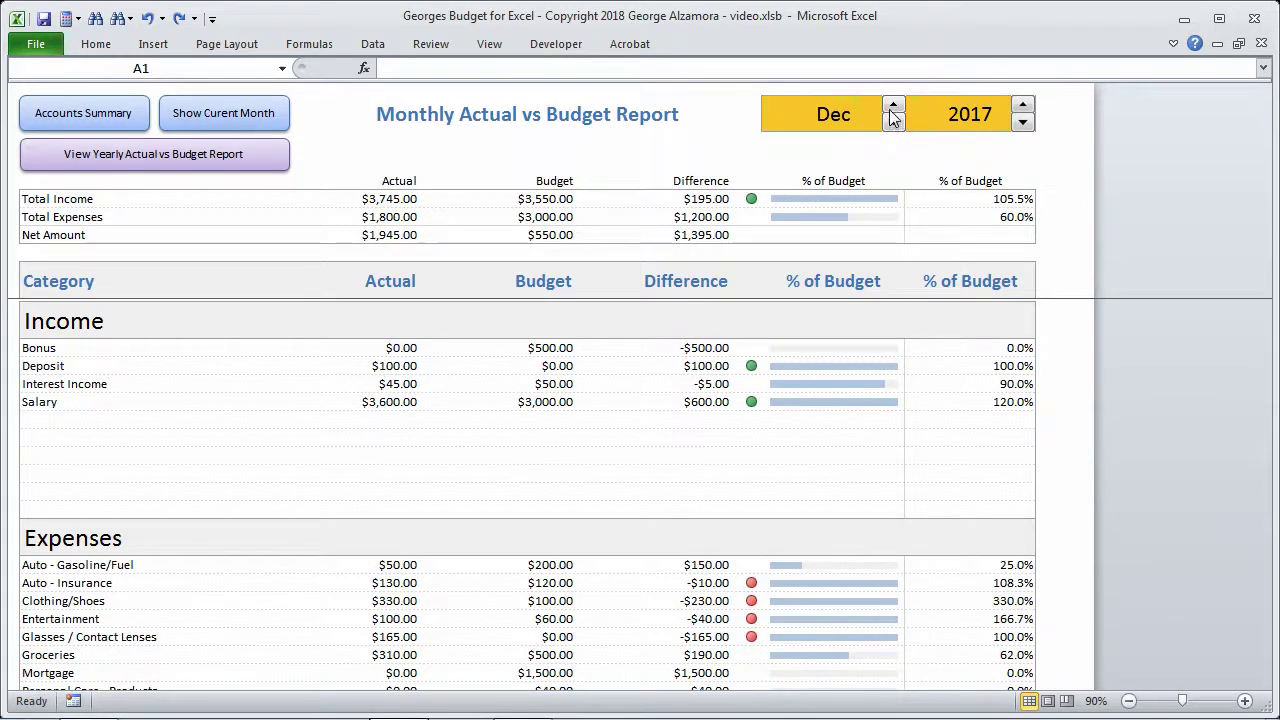
click(893, 111)
click(894, 125)
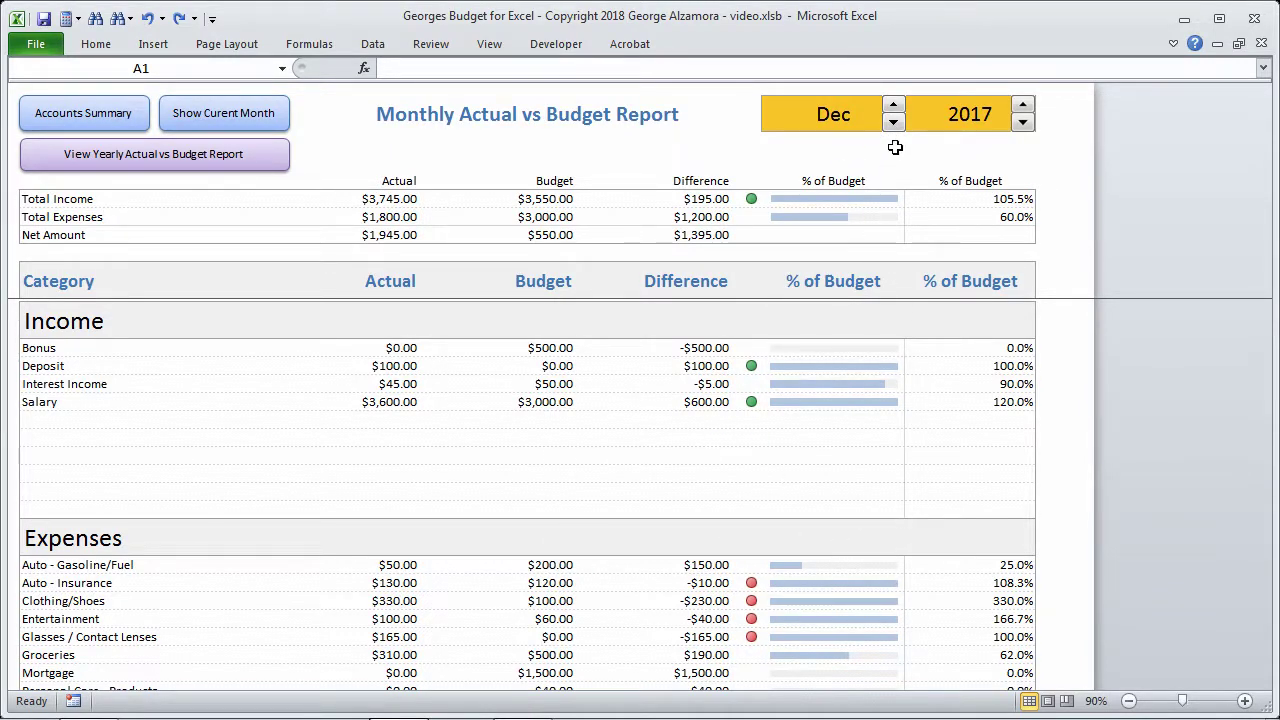
click(894, 117)
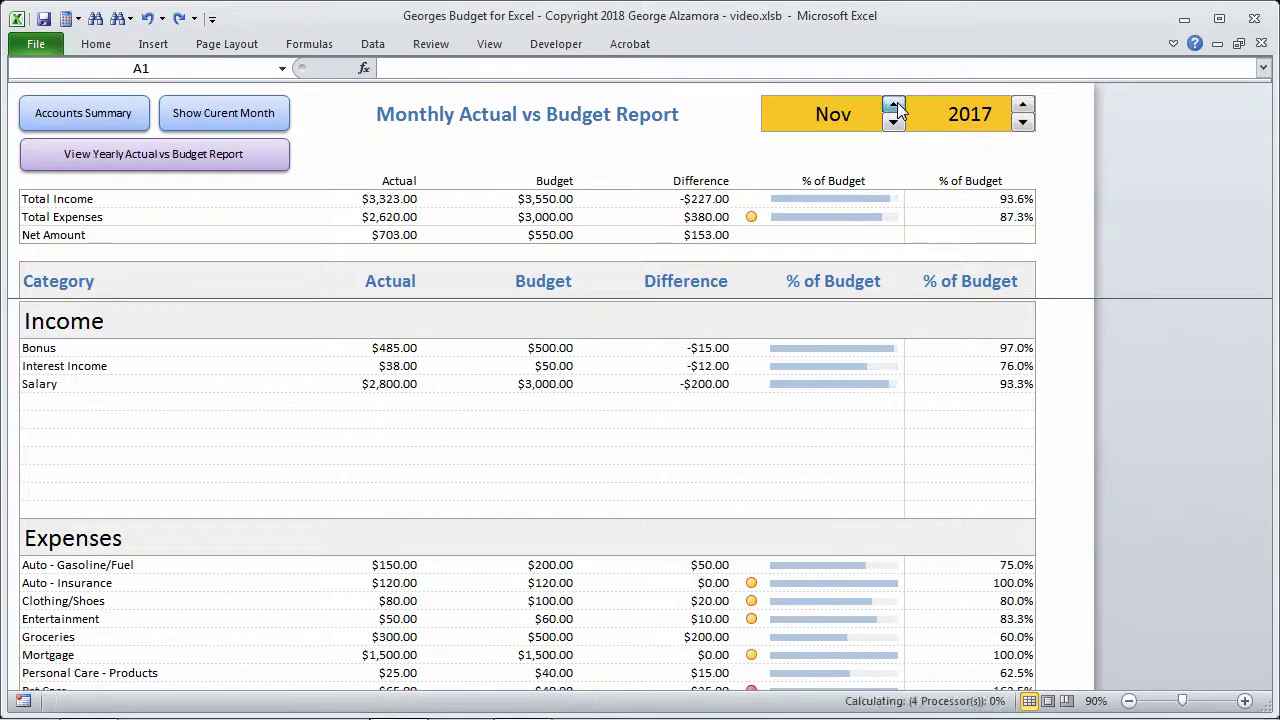
click(894, 117)
click(894, 117)
click(894, 117)
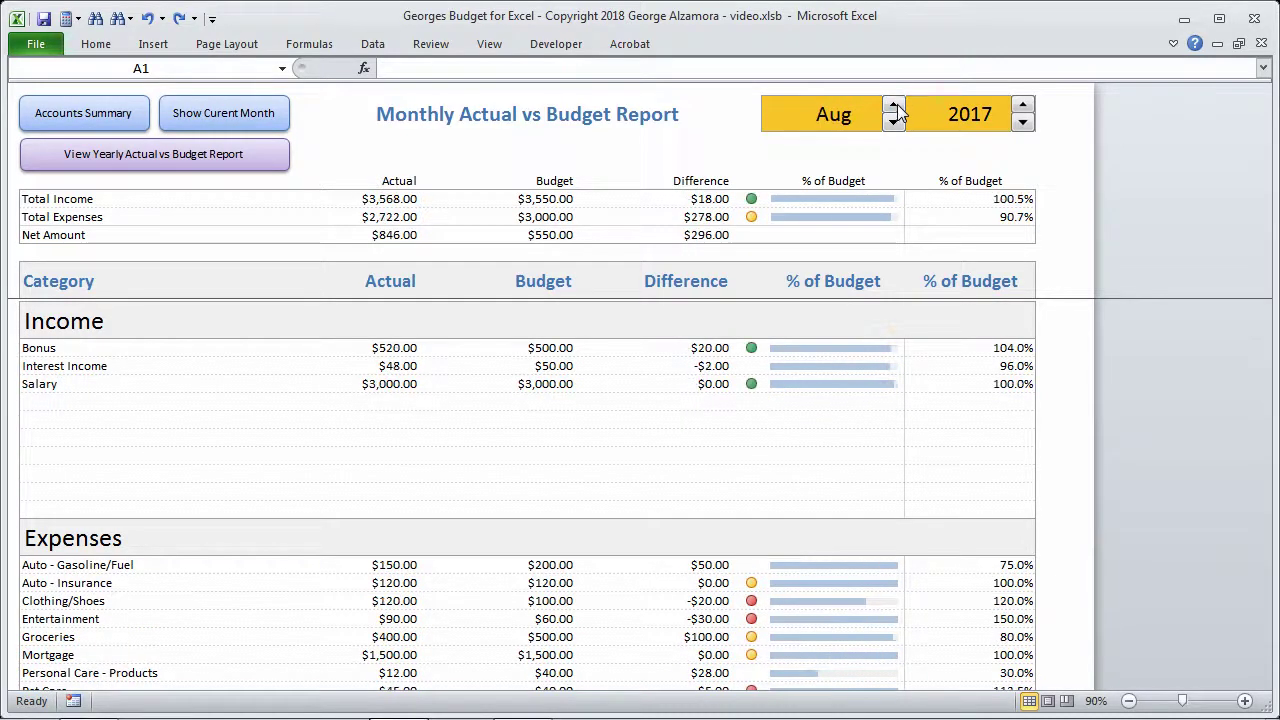
click(894, 117)
click(894, 117)
click(894, 117)
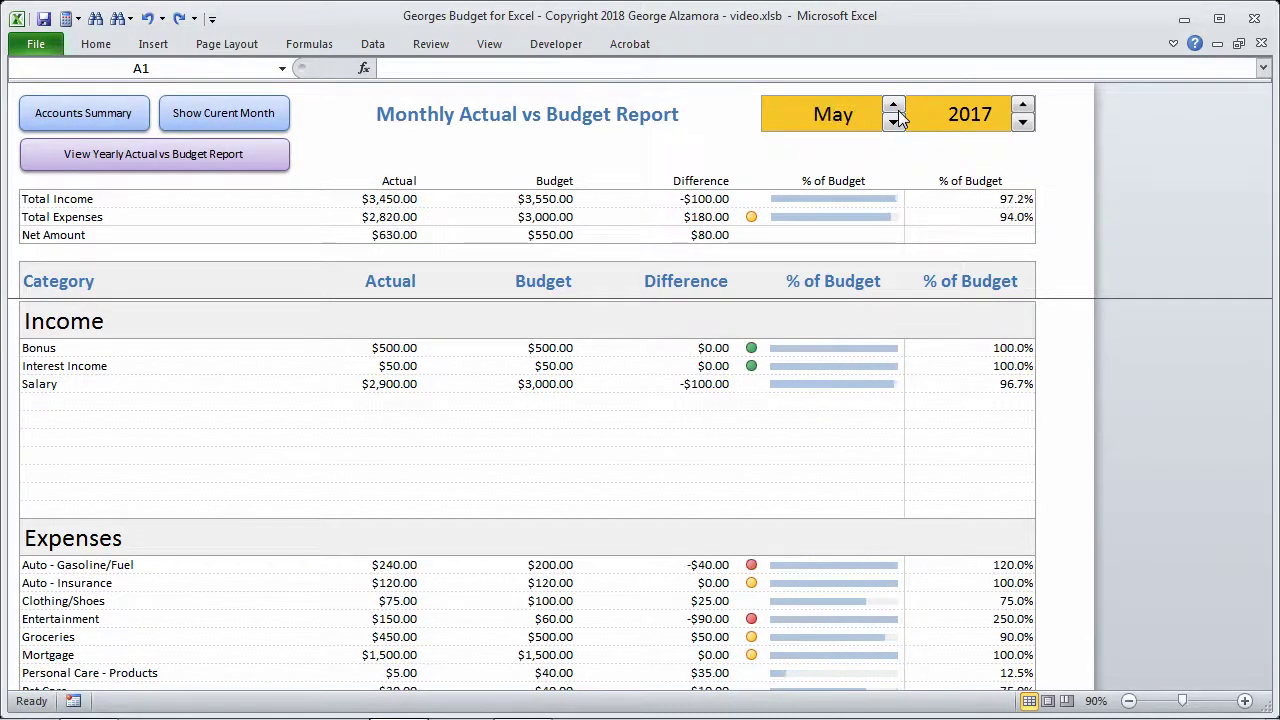
click(894, 117)
click(894, 117)
click(895, 114)
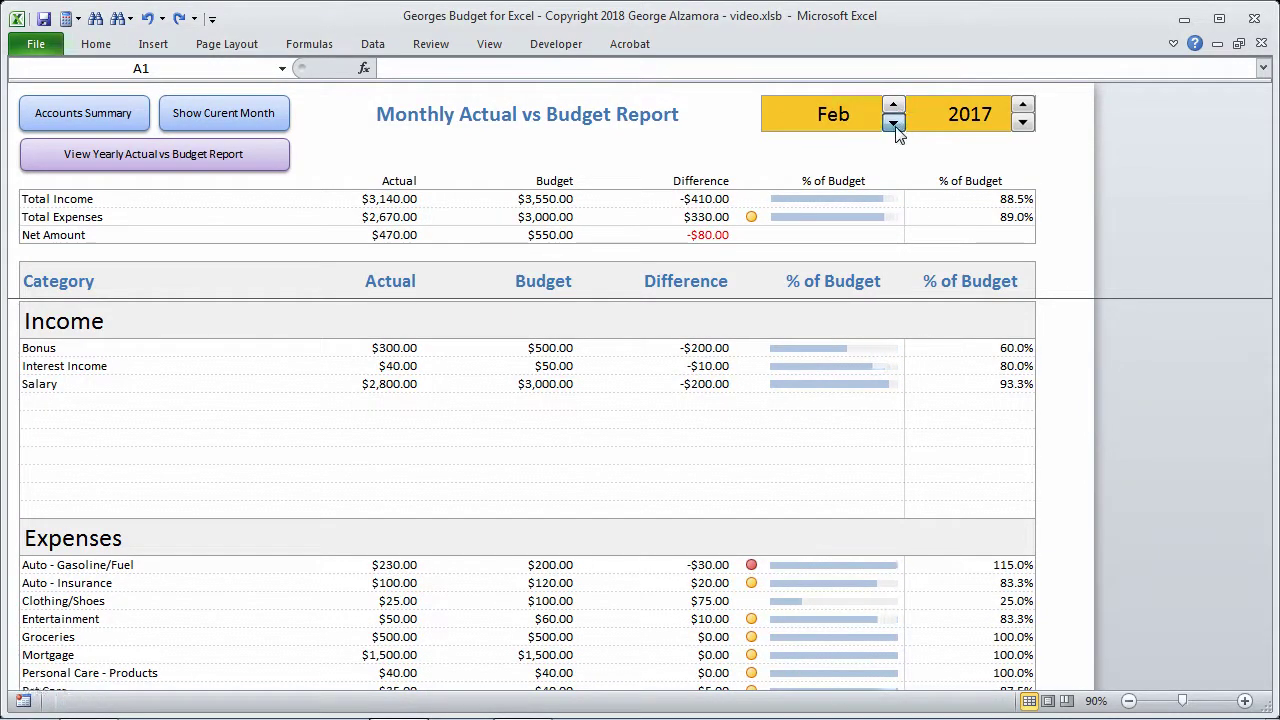
Browse the monthly report forward past August 2017 and step back to June 2017
click(895, 126)
click(895, 126)
click(895, 127)
click(895, 126)
click(895, 126)
click(895, 126)
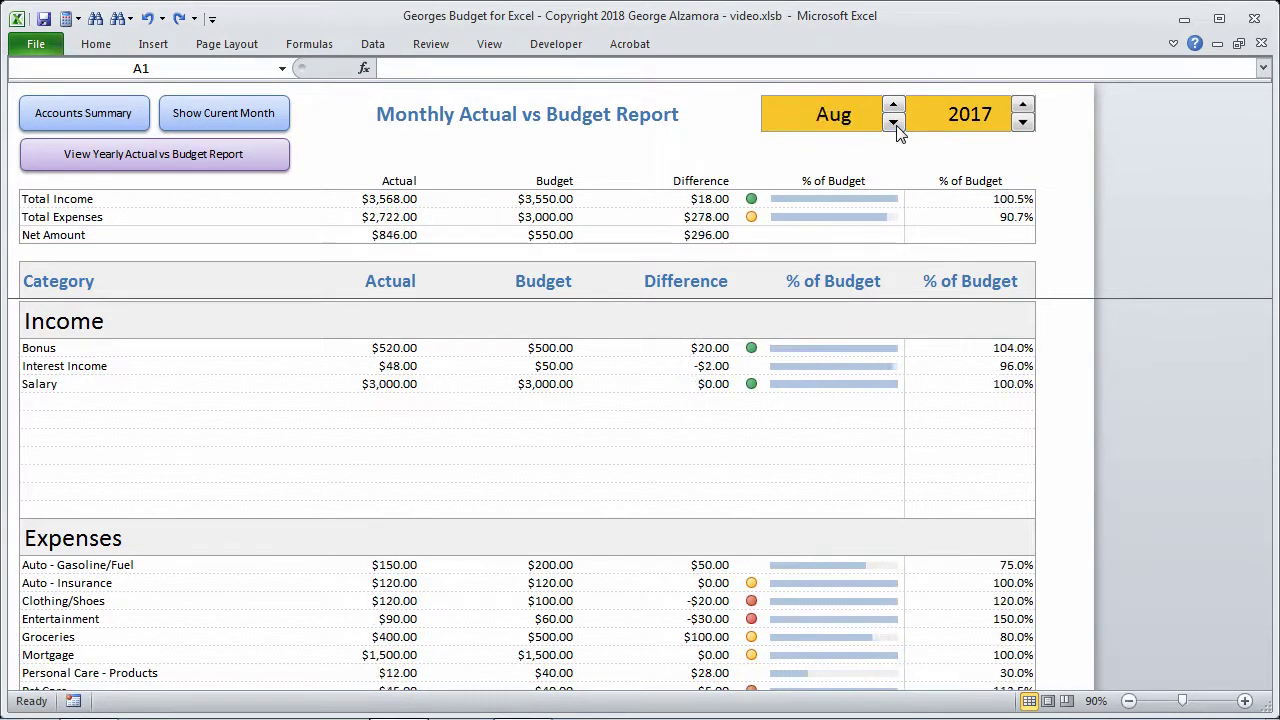
click(895, 126)
click(894, 106)
click(894, 106)
click(894, 106)
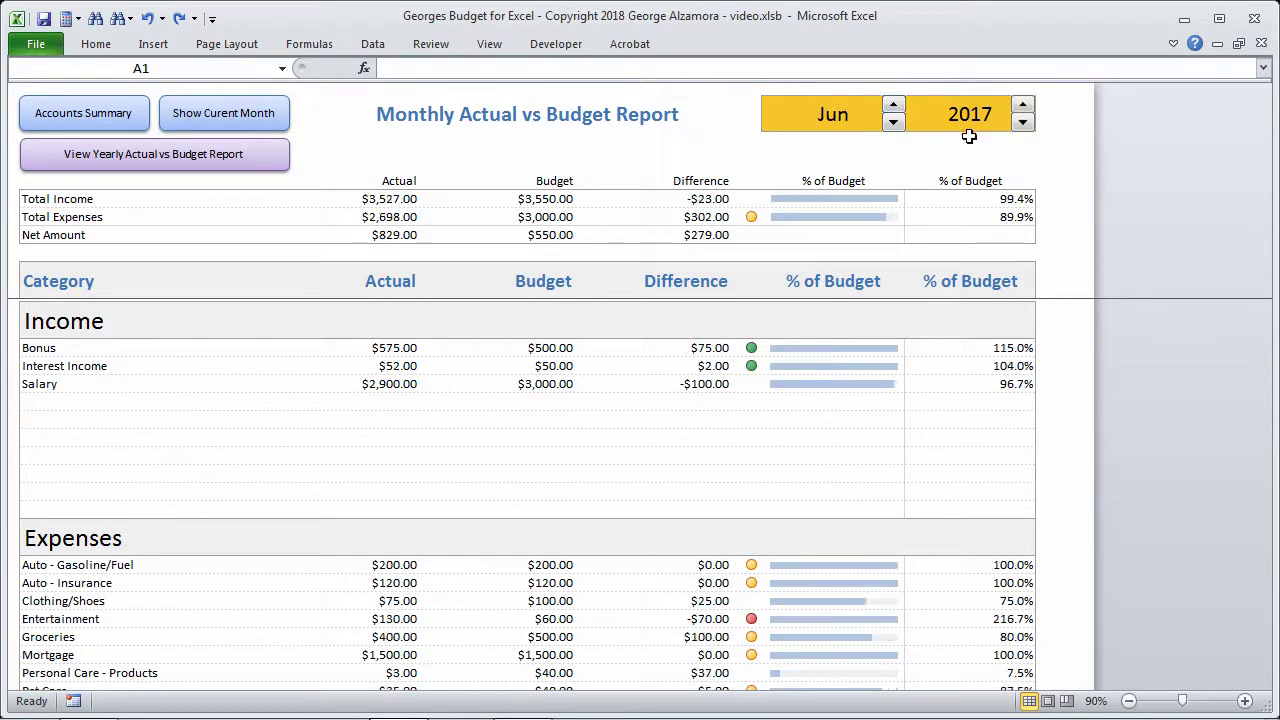
Compare the June report for 2016 and 2017, and reset the report to the current month
click(1022, 122)
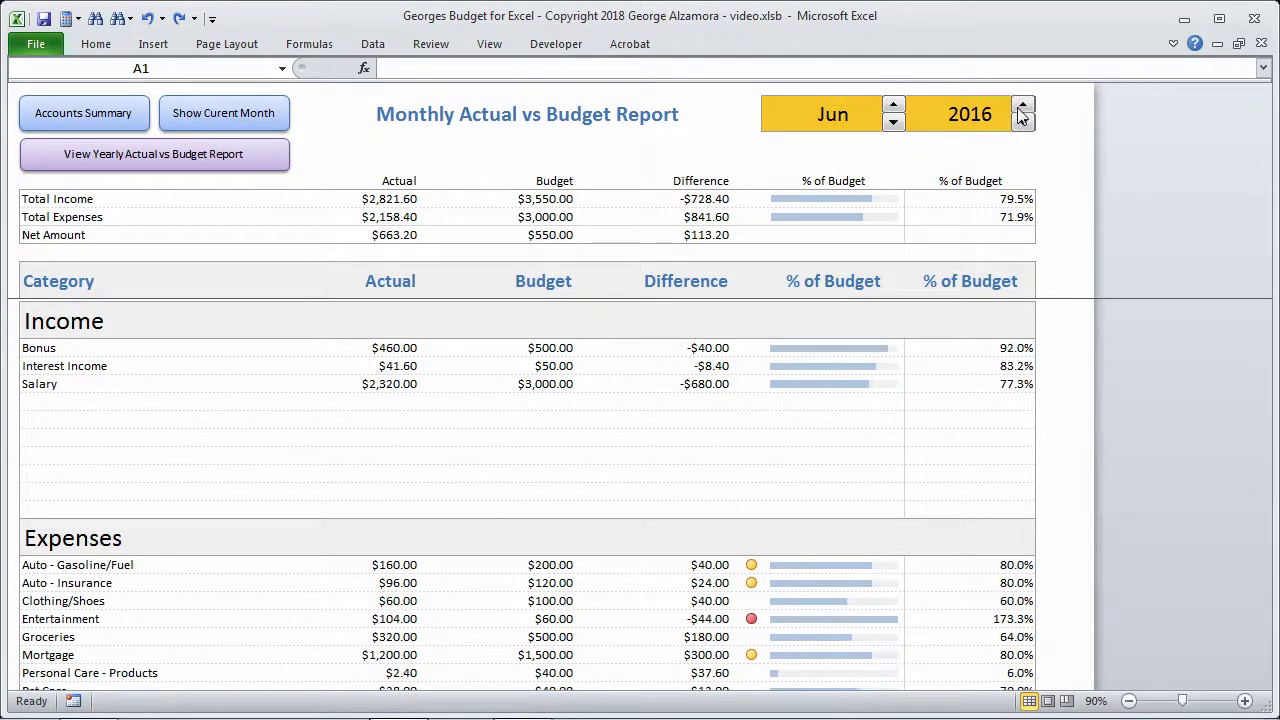
click(1022, 105)
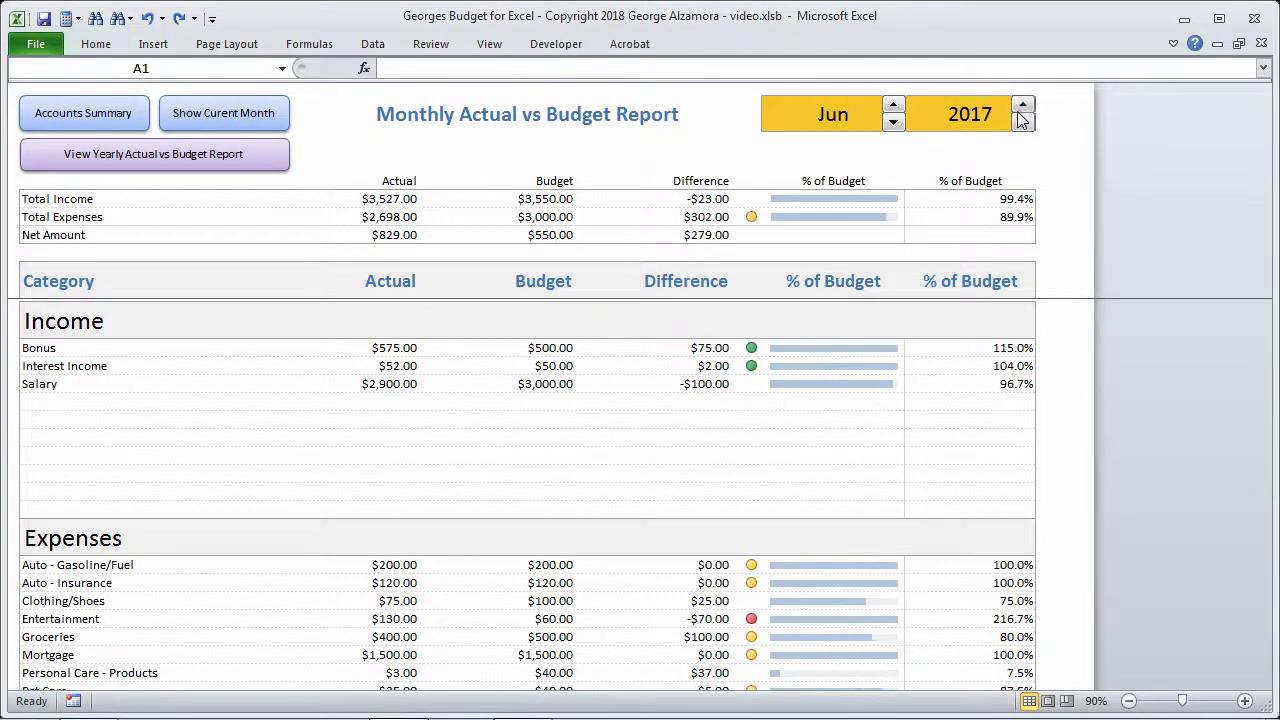
click(246, 113)
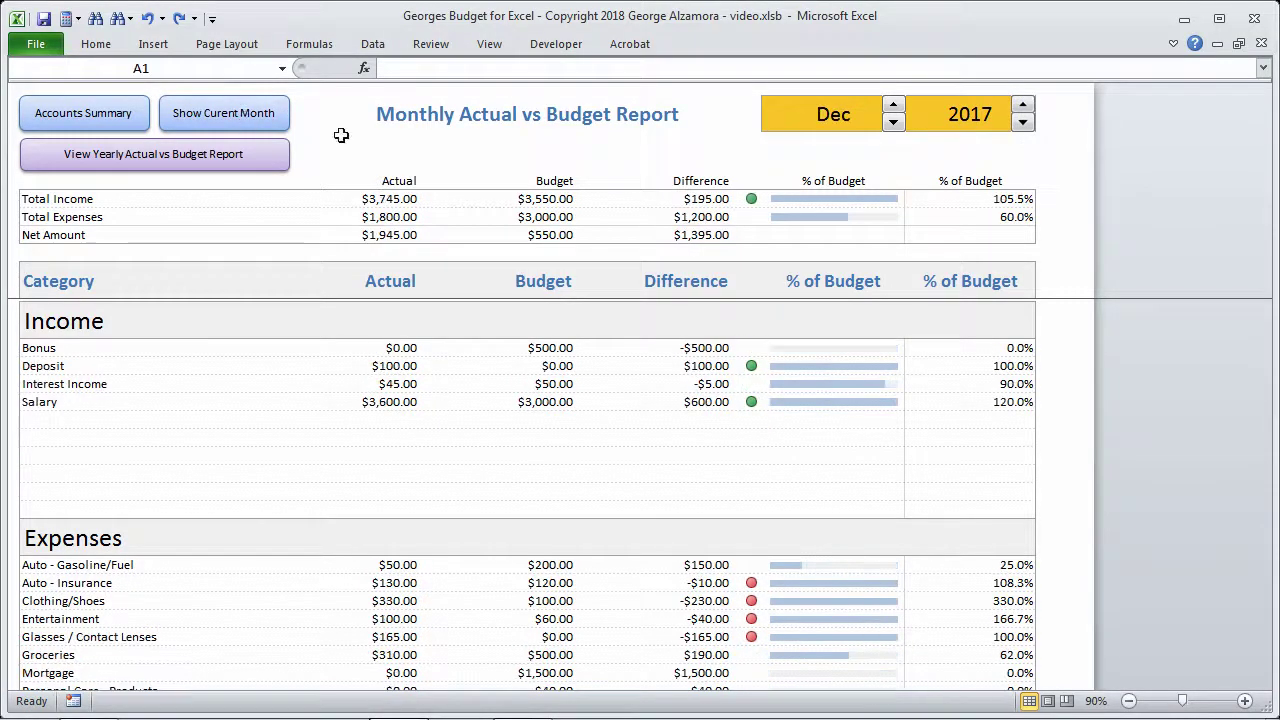
mouse_move(852, 230)
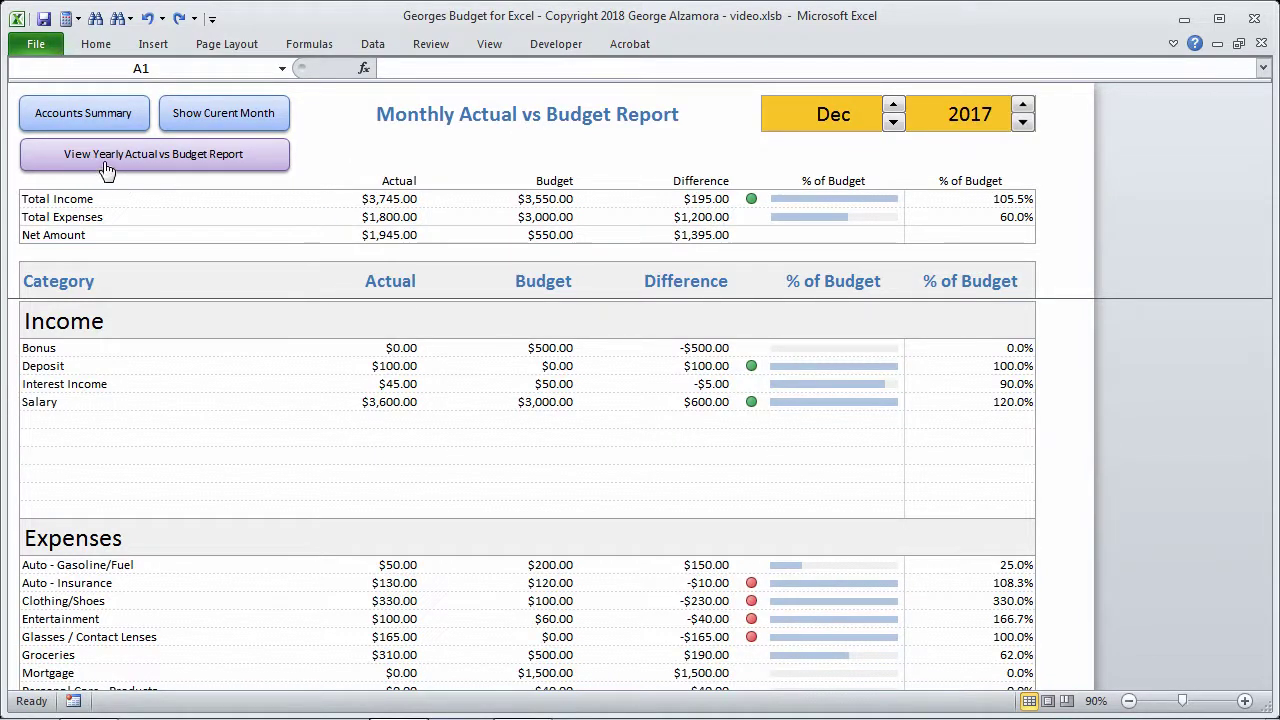
Open the Yearly Actual vs Budget Report for the current year and review its income and expense categories
click(141, 162)
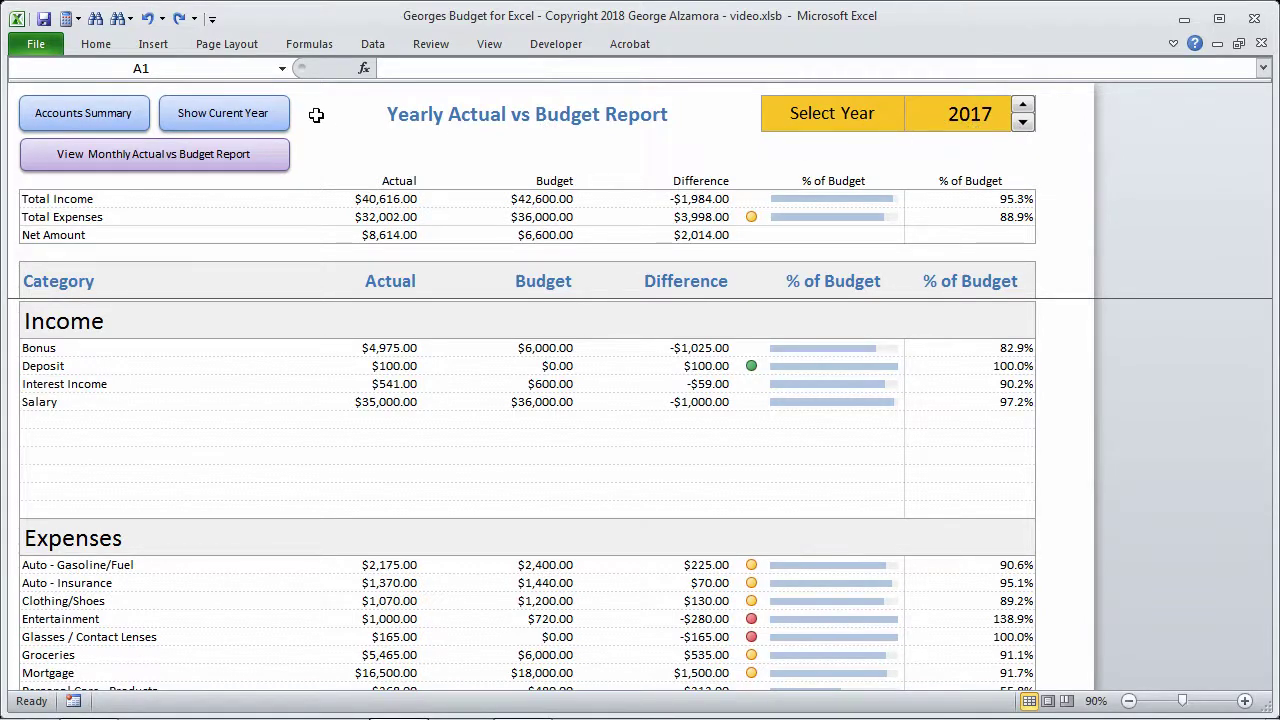
click(233, 113)
scroll(626, 526, down, 4)
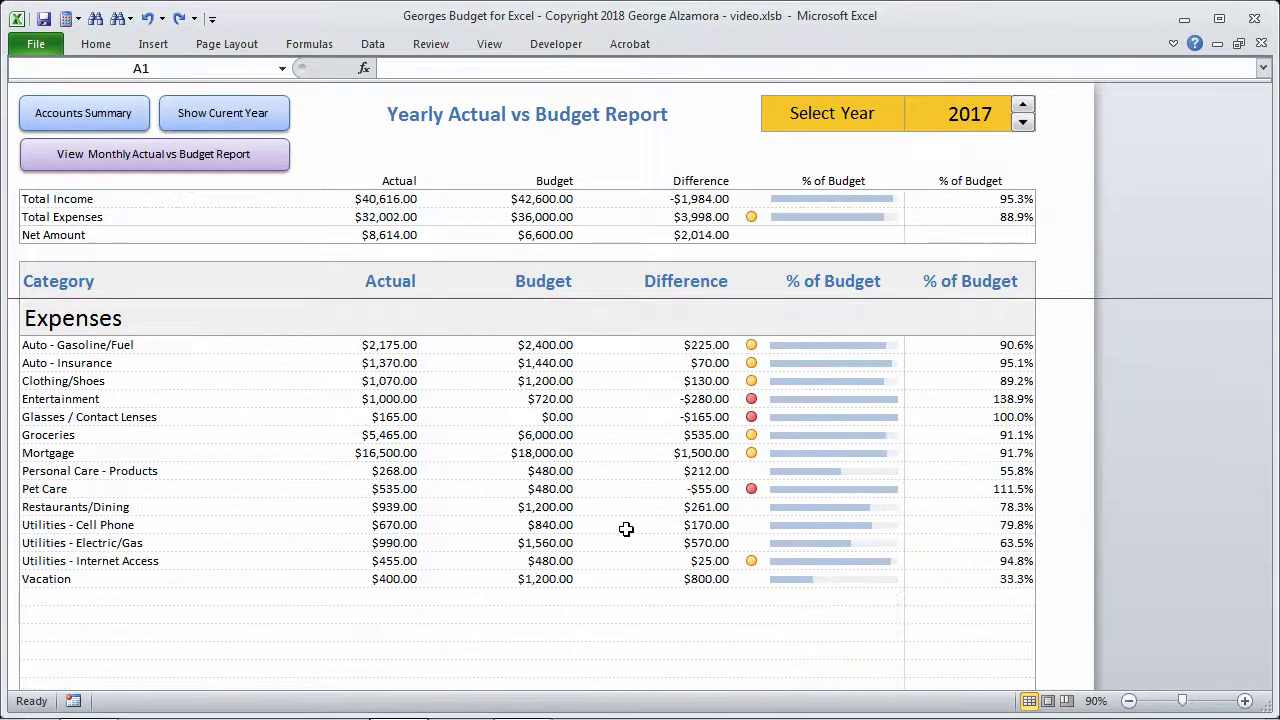
scroll(624, 526, up, 4)
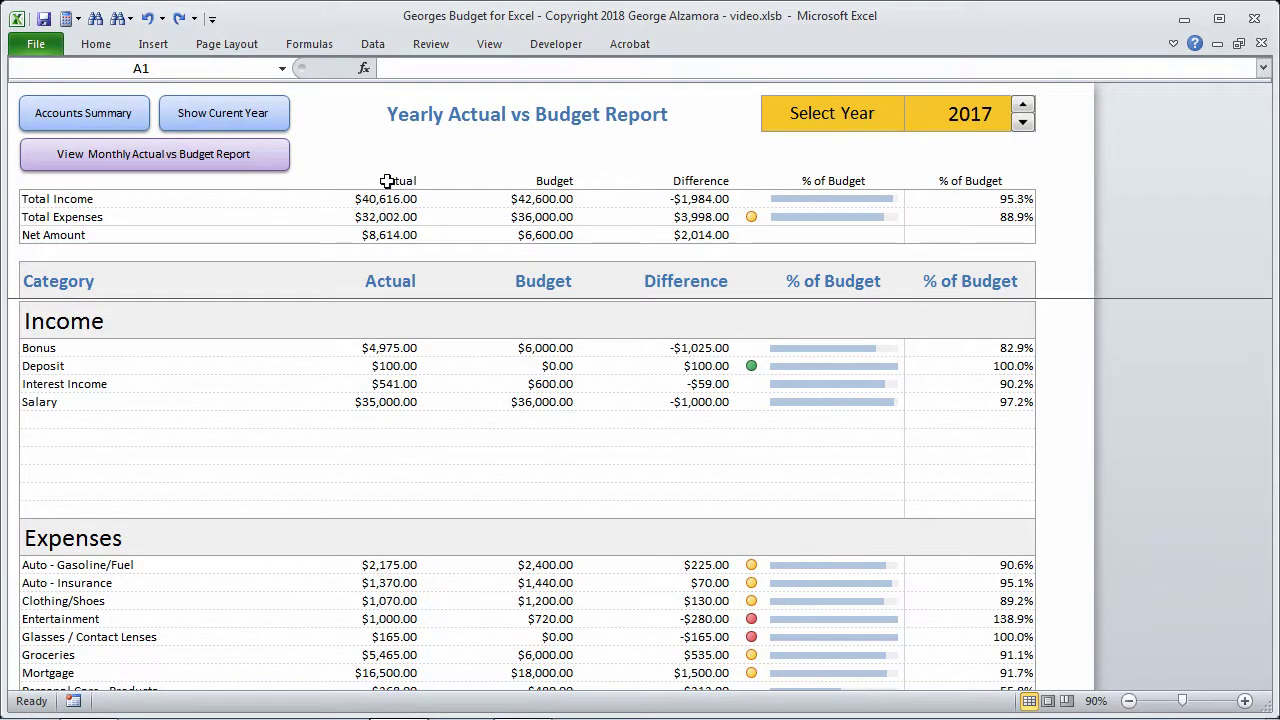
Compare the 2016 and 2017 yearly reports, ending on 2017, and review the expense categories for each year
click(1024, 122)
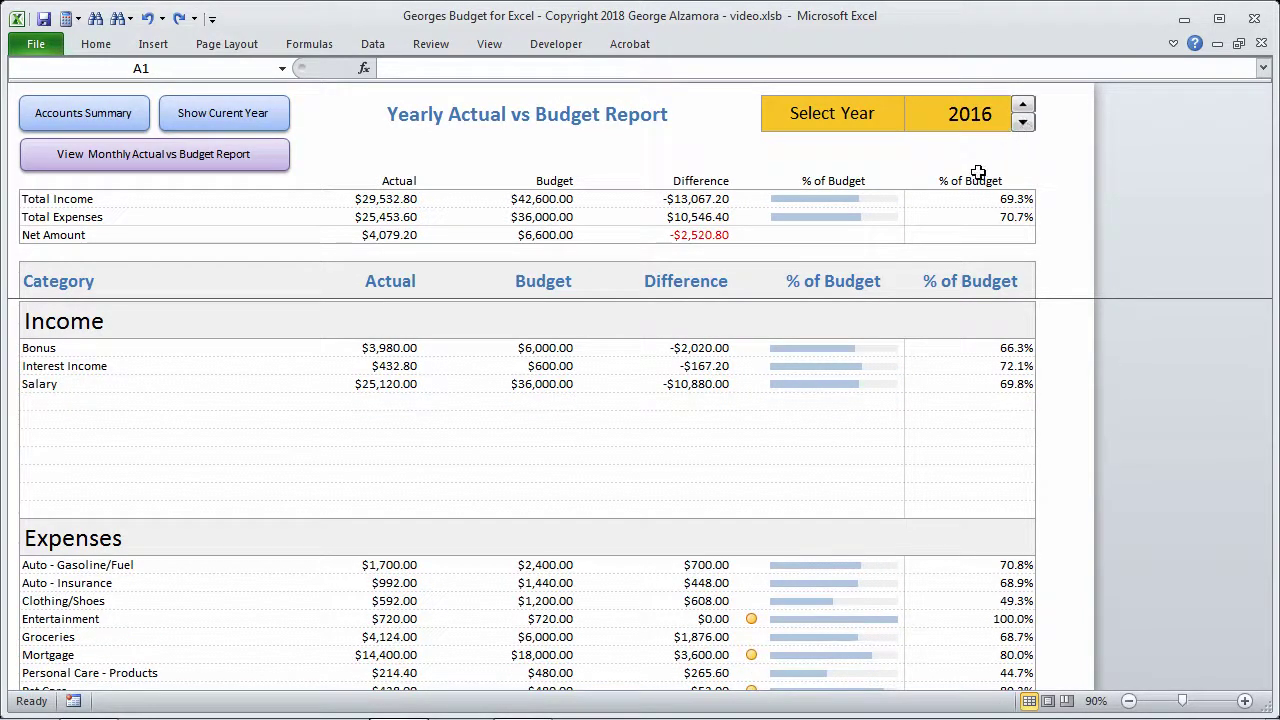
scroll(691, 443, down, 4)
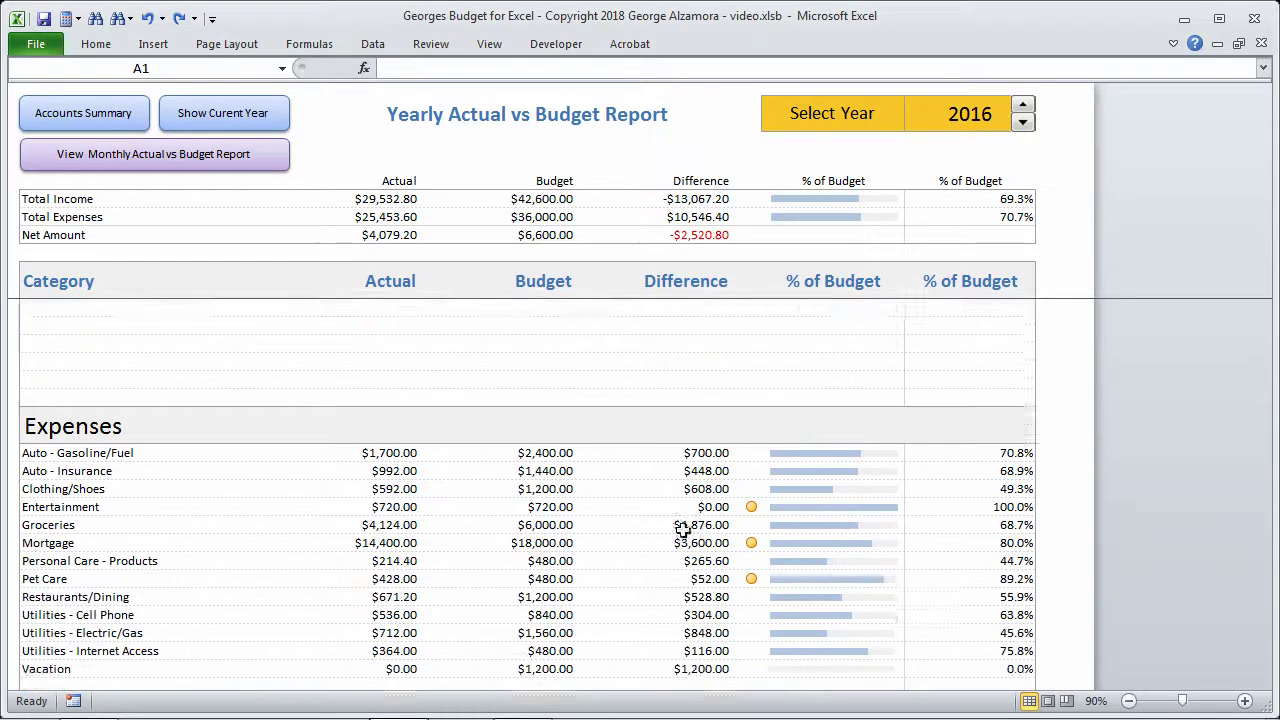
scroll(694, 457, up, 4)
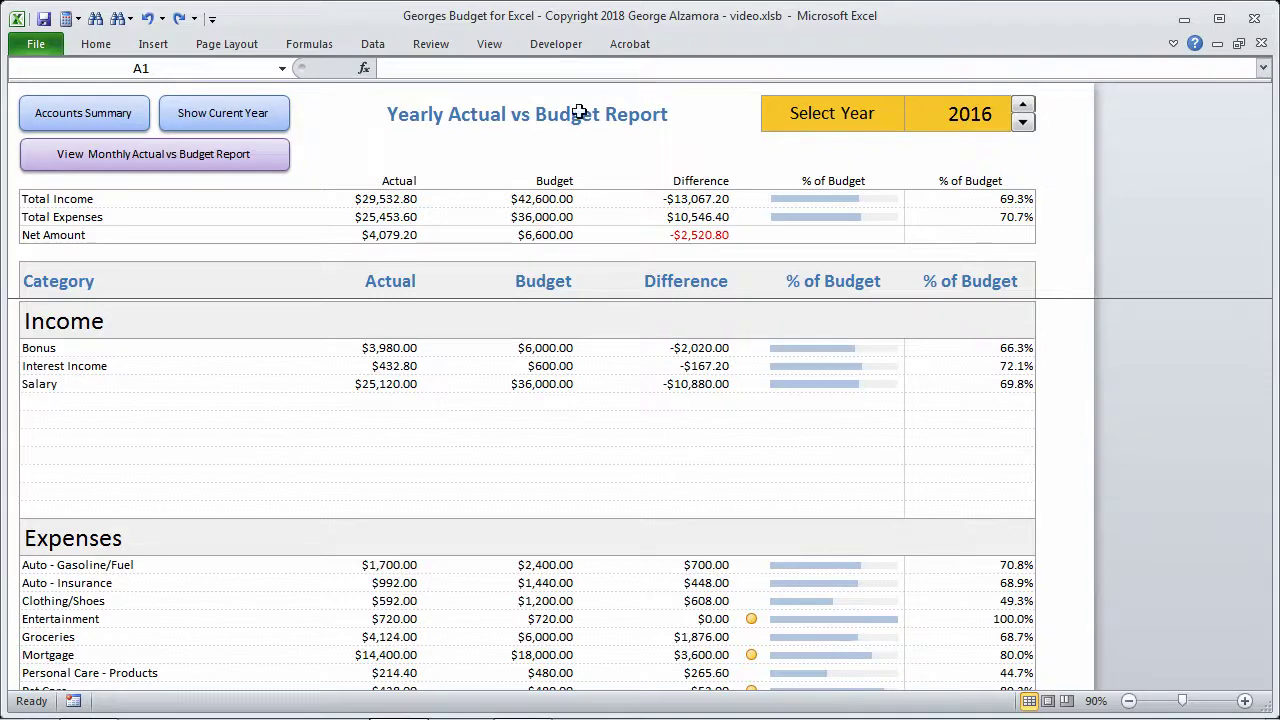
click(1022, 107)
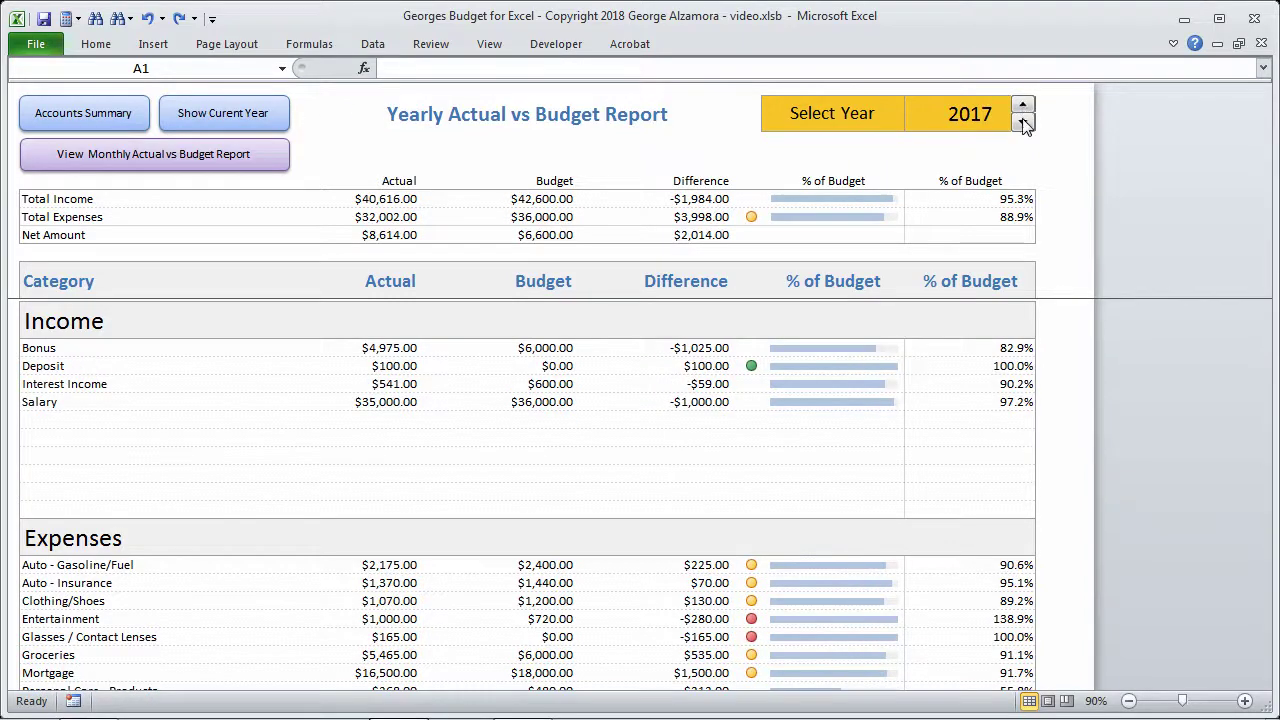
click(1023, 123)
click(1022, 108)
scroll(788, 636, down, 4)
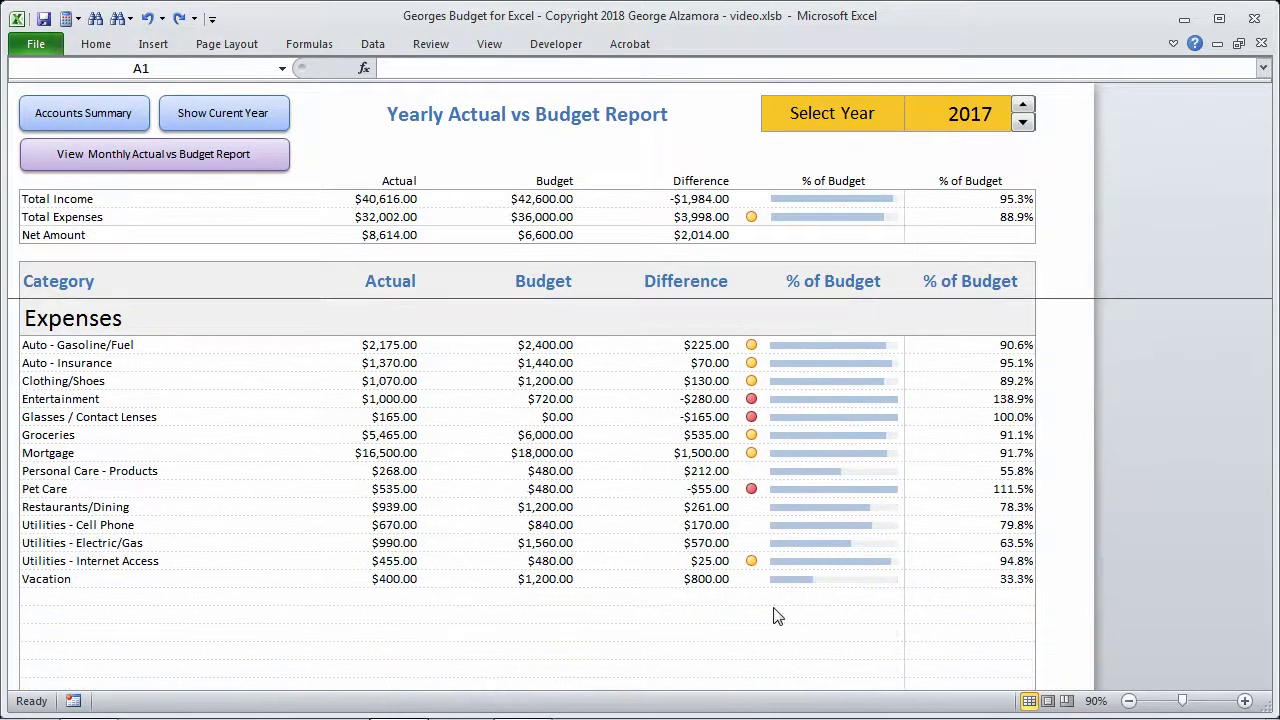
scroll(775, 600, up, 4)
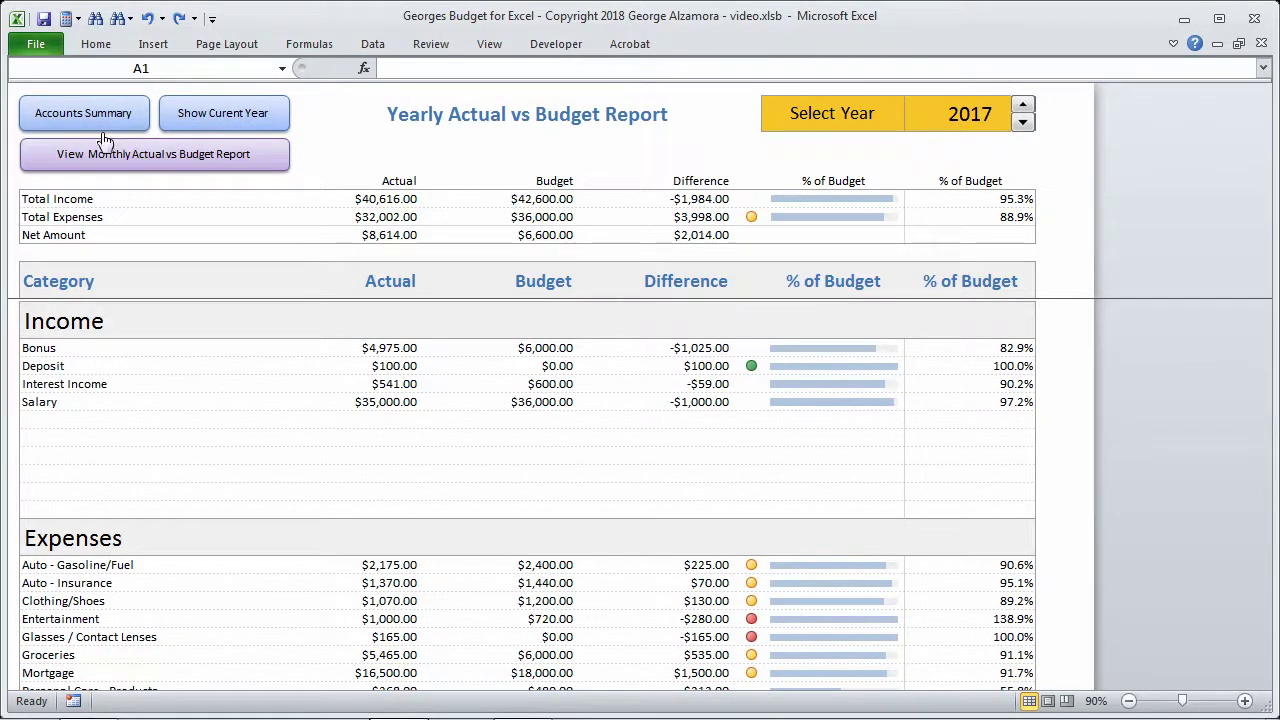
Return through the monthly report to the Accounts Summary and review its watched categories, income statements and category report
click(138, 170)
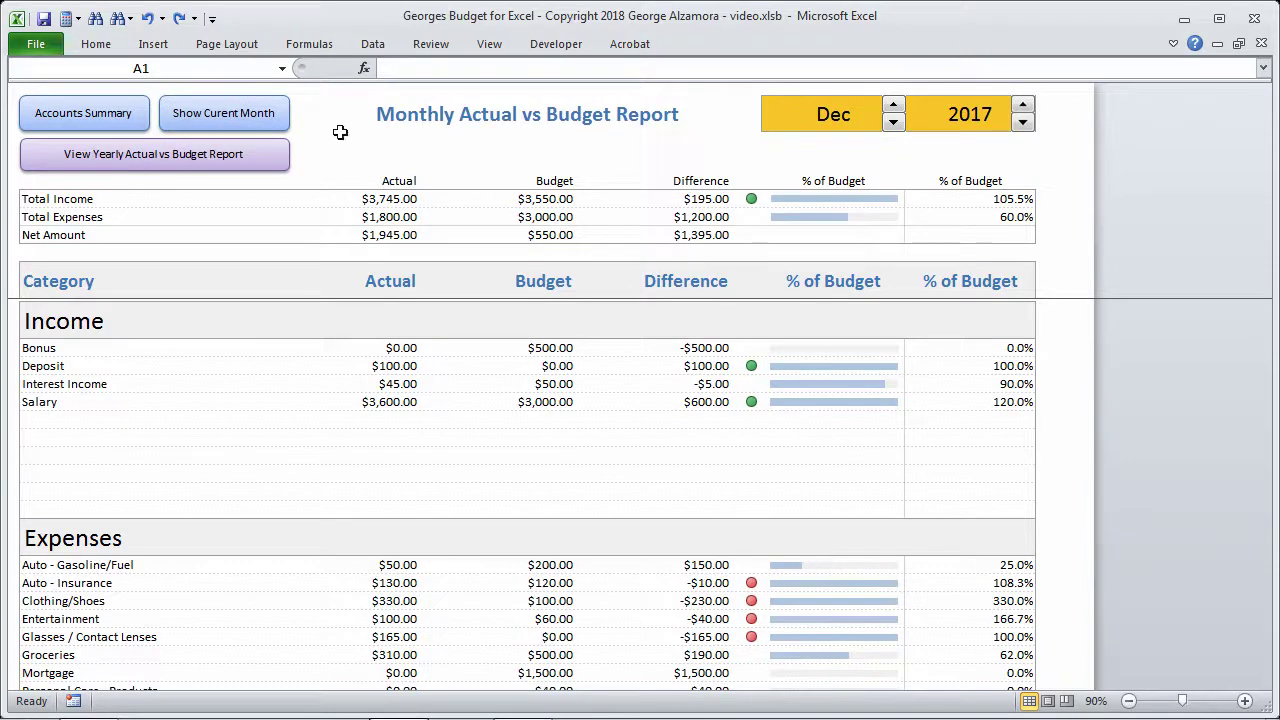
click(90, 115)
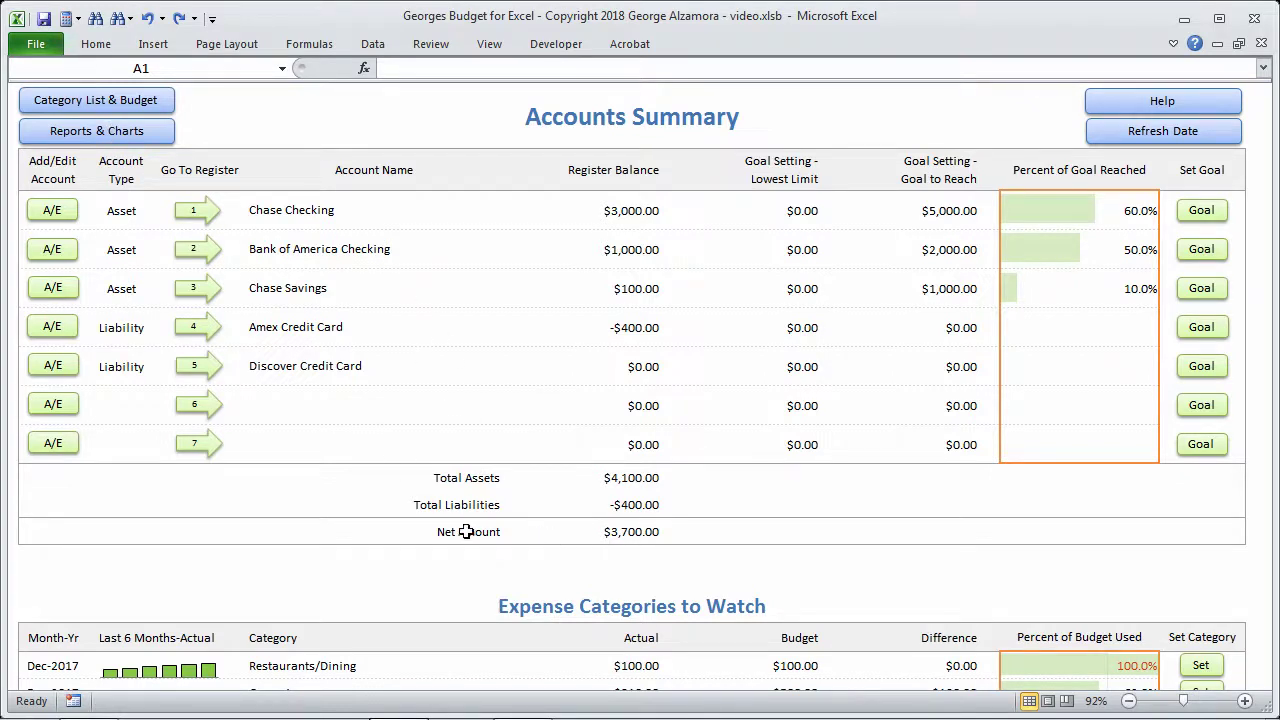
scroll(490, 527, down, 4)
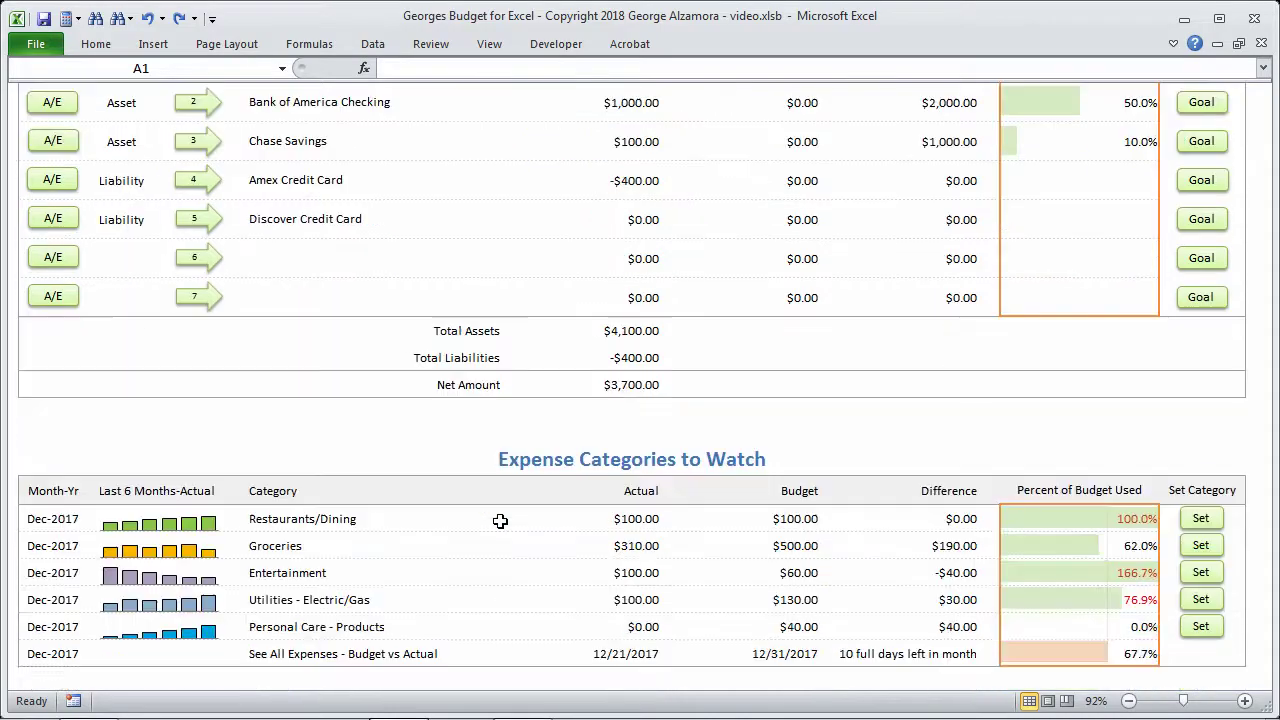
scroll(503, 530, down, 3)
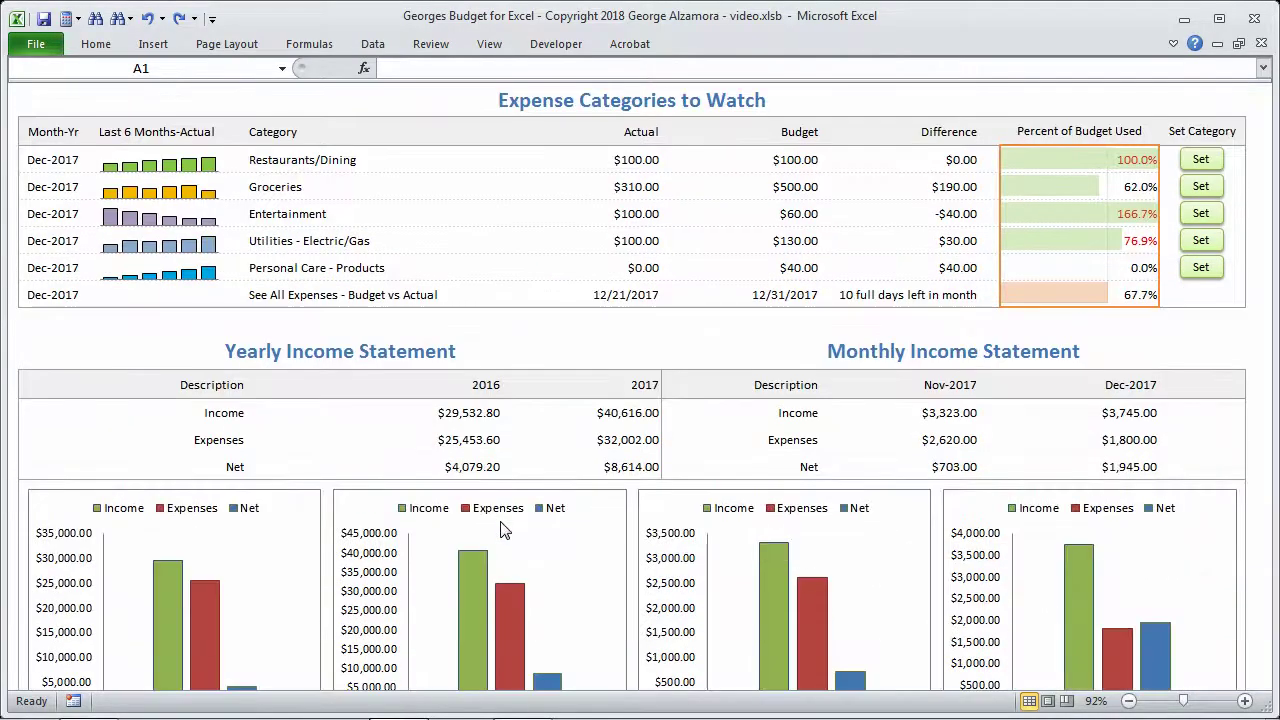
scroll(586, 474, down, 6)
scroll(598, 503, down, 2)
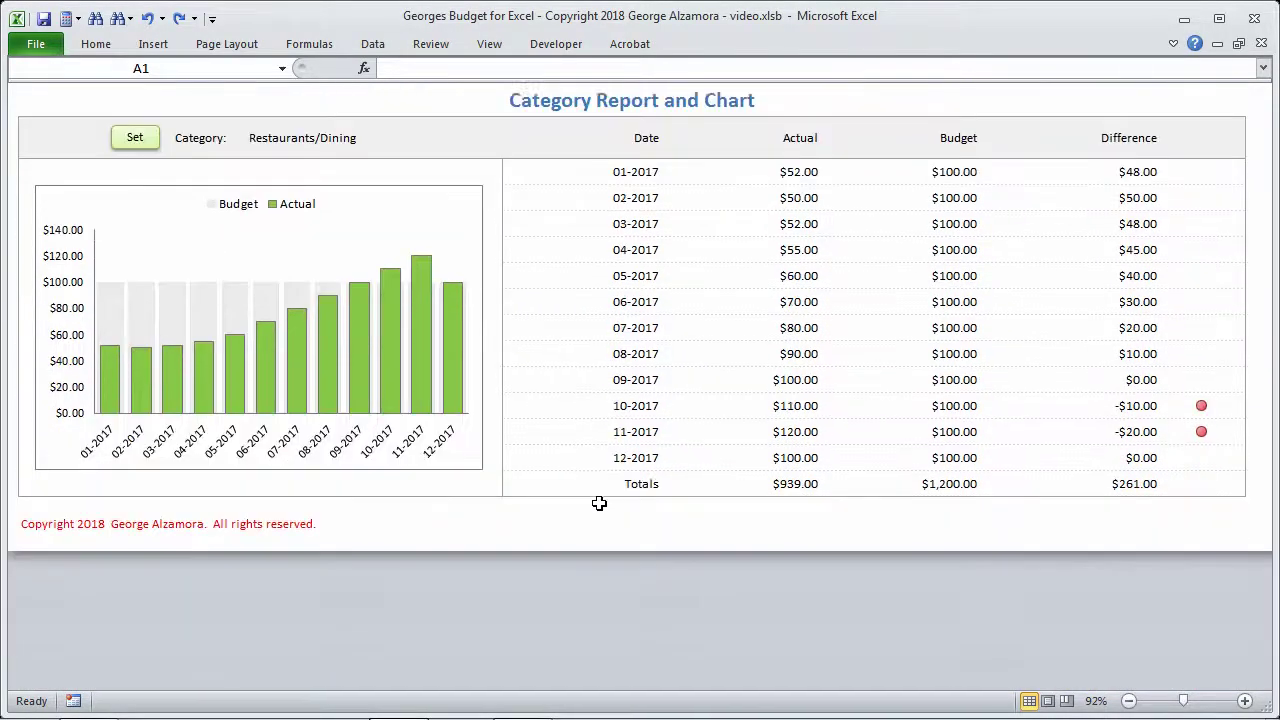
scroll(598, 503, up, 15)
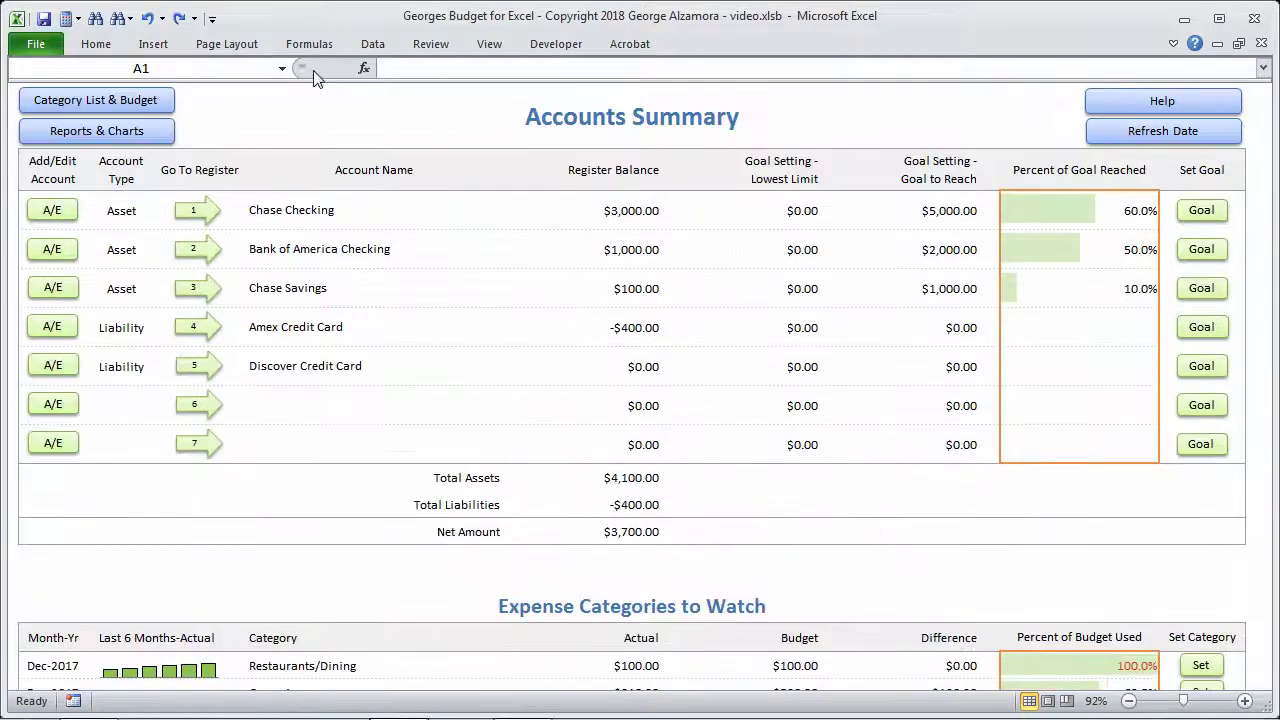
View the Reports & Charts sheet and the Help sheet, returning to the Accounts Summary after each
click(140, 138)
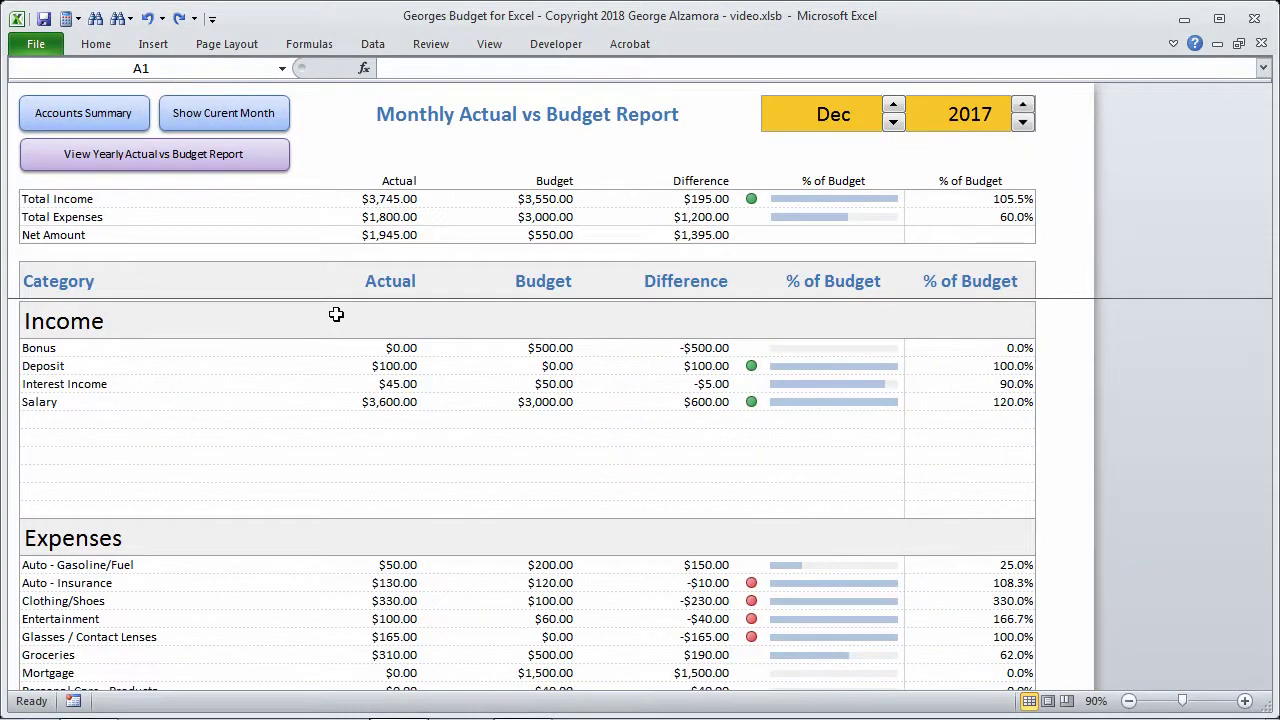
click(103, 117)
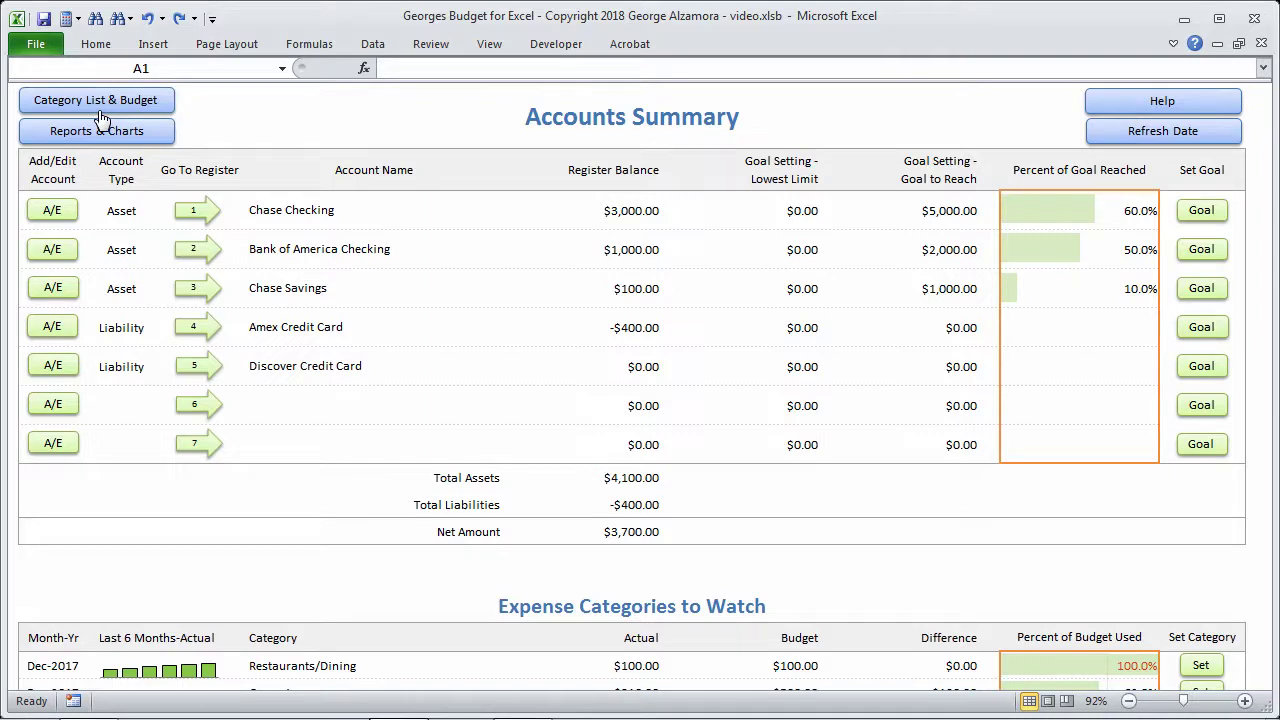
click(1166, 105)
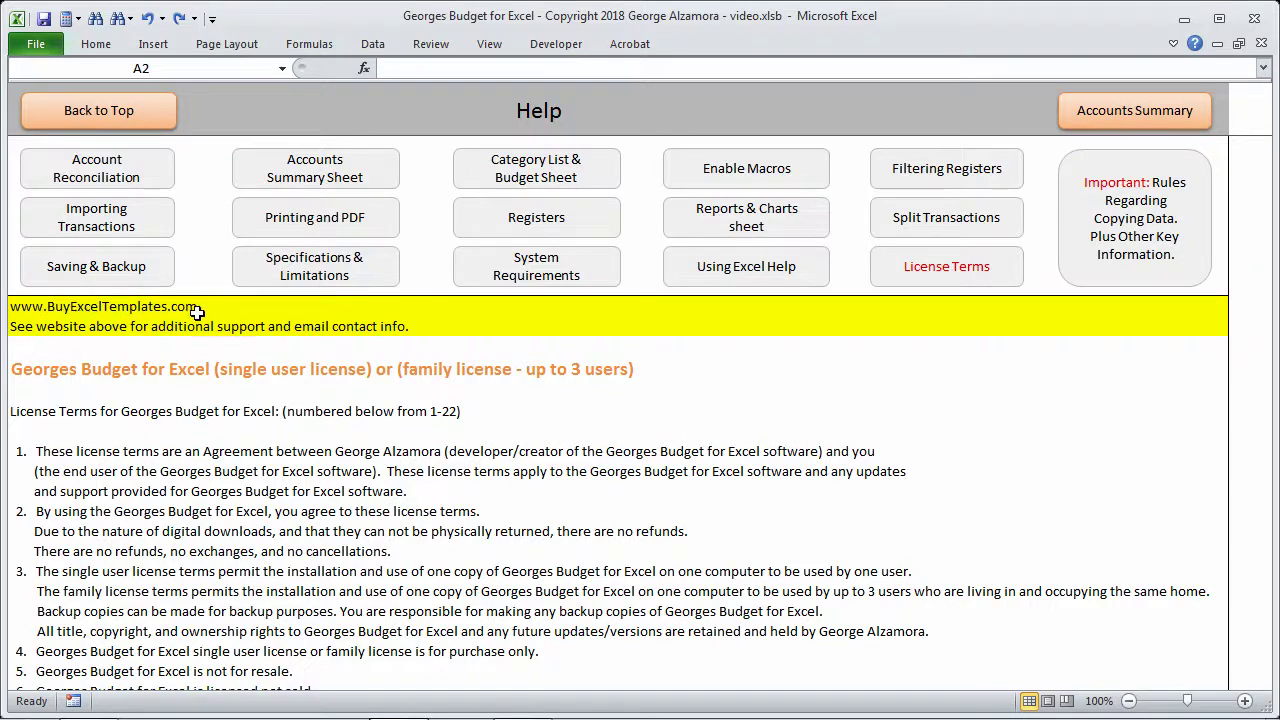
click(1147, 116)
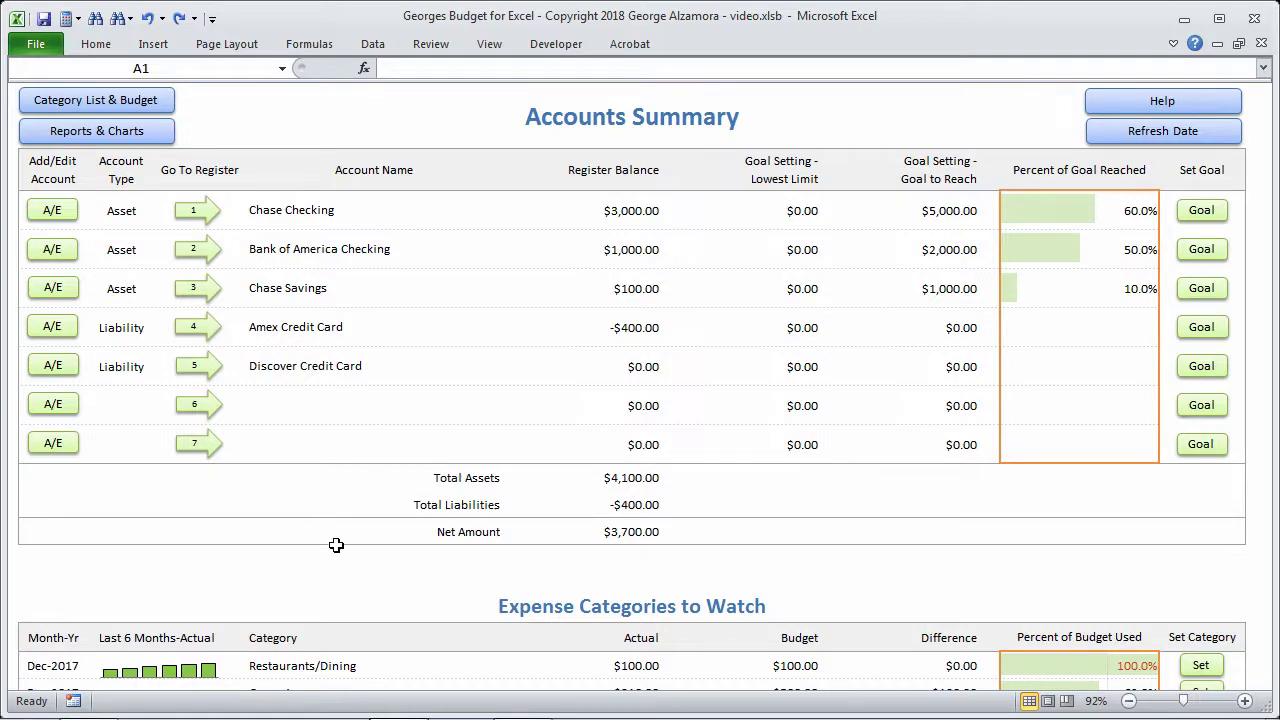
Zoom the Accounts Summary sheet out to 60%
scroll(336, 545, down, 5)
scroll(376, 514, up, 5)
click(1128, 701)
click(1128, 701)
click(1129, 702)
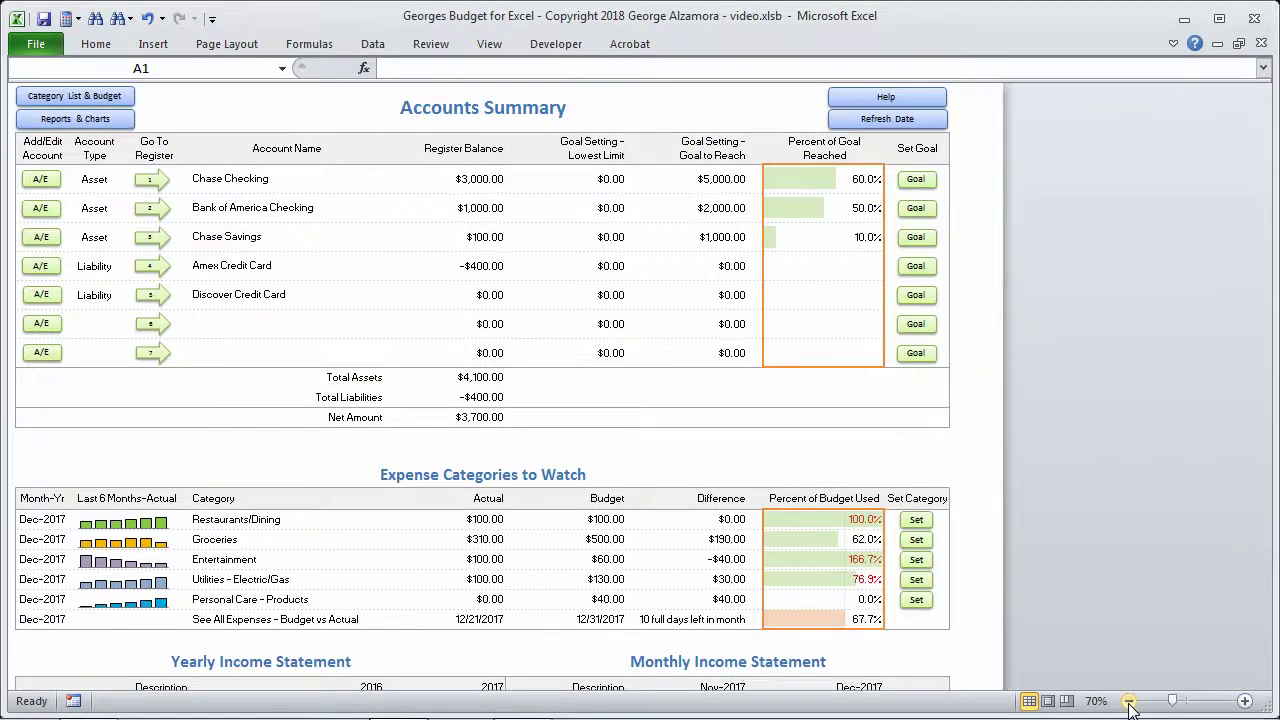
click(1129, 702)
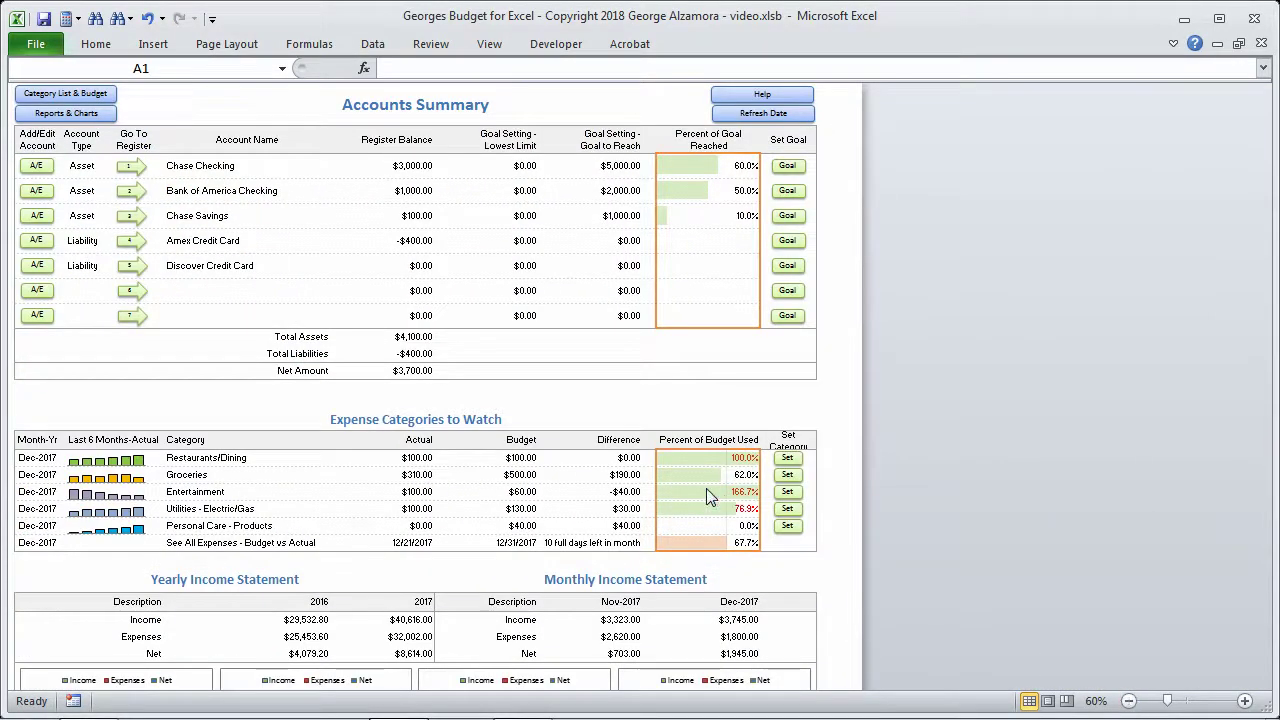
Examine the whole zoomed-out Accounts Summary sheet down to the Category Report and Chart and back to its beginning
scroll(677, 500, down, 10)
scroll(677, 507, down, 1)
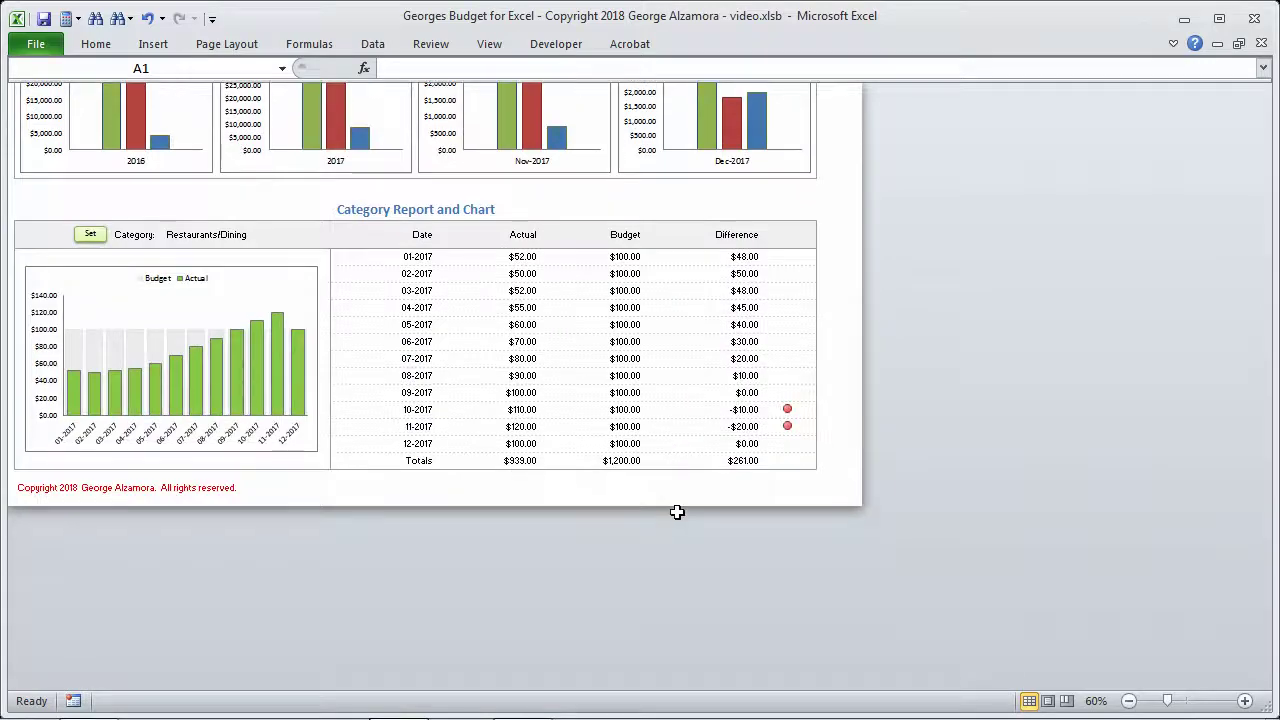
scroll(677, 510, up, 5)
scroll(677, 520, up, 5)
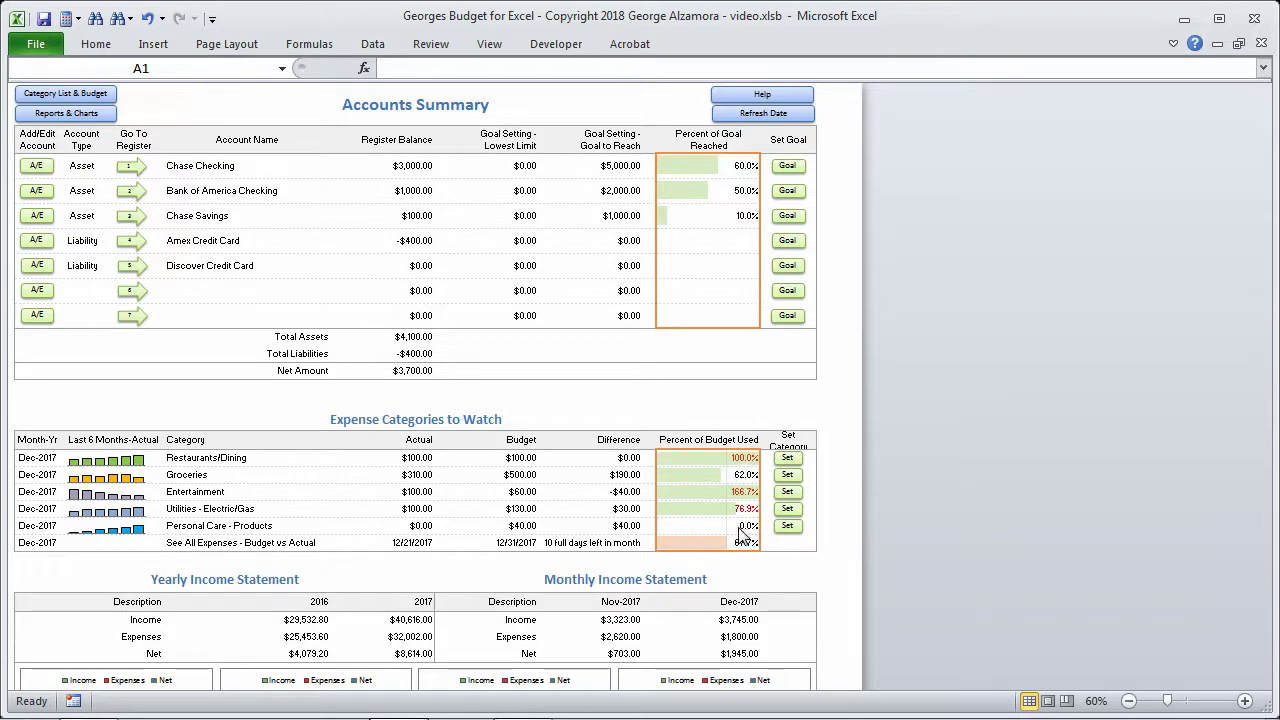
scroll(740, 540, down, 9)
scroll(723, 563, down, 3)
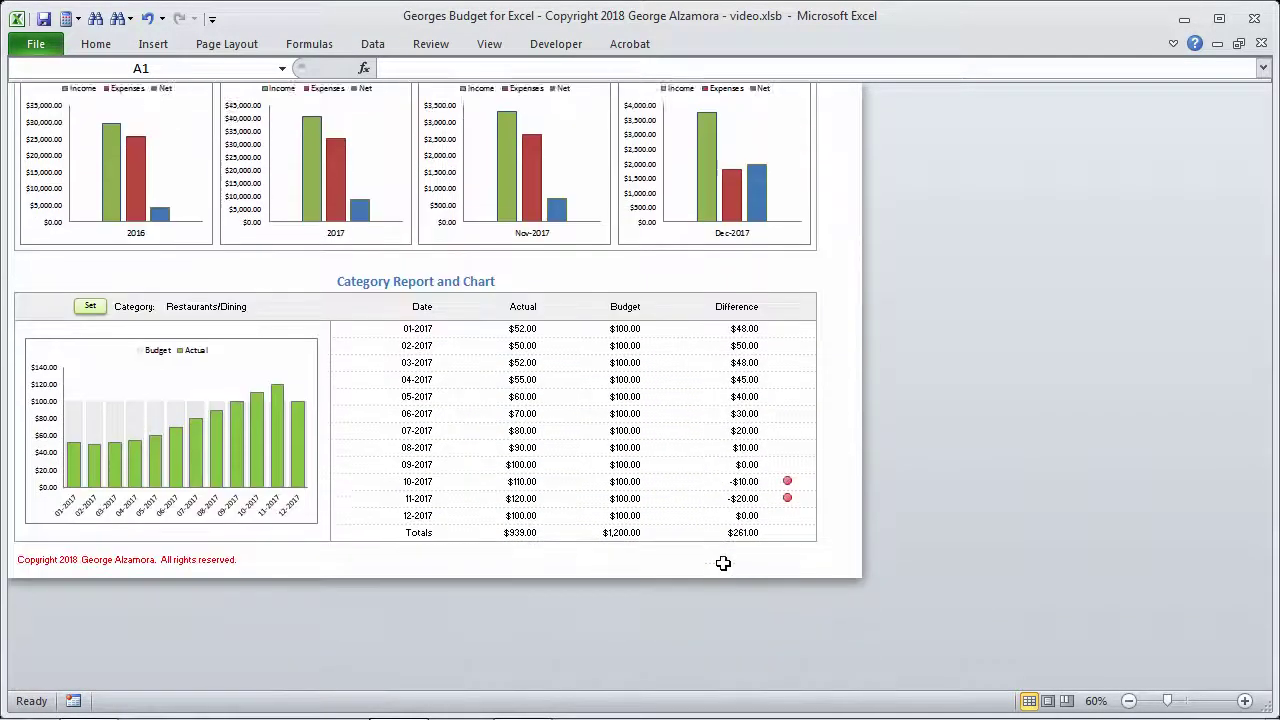
scroll(723, 566, up, 11)
scroll(660, 547, up, 2)
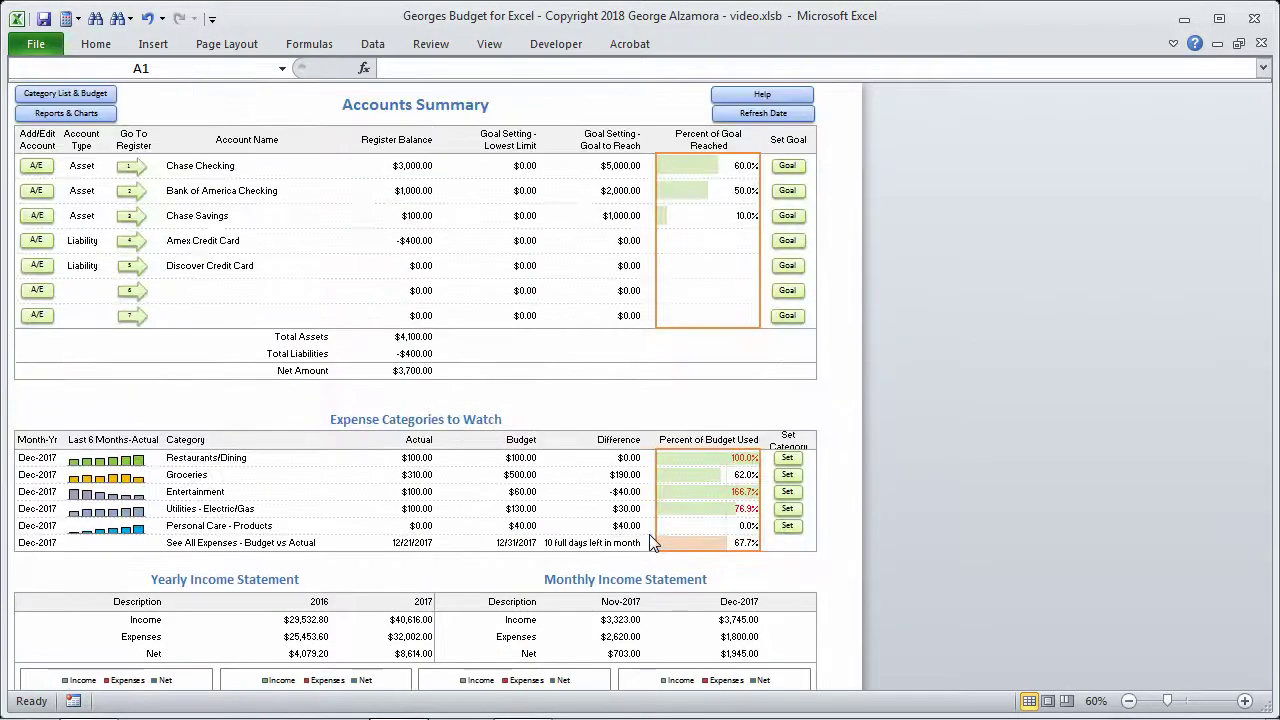
Set a custom zoom of 92% for the Accounts Summary sheet
click(1092, 702)
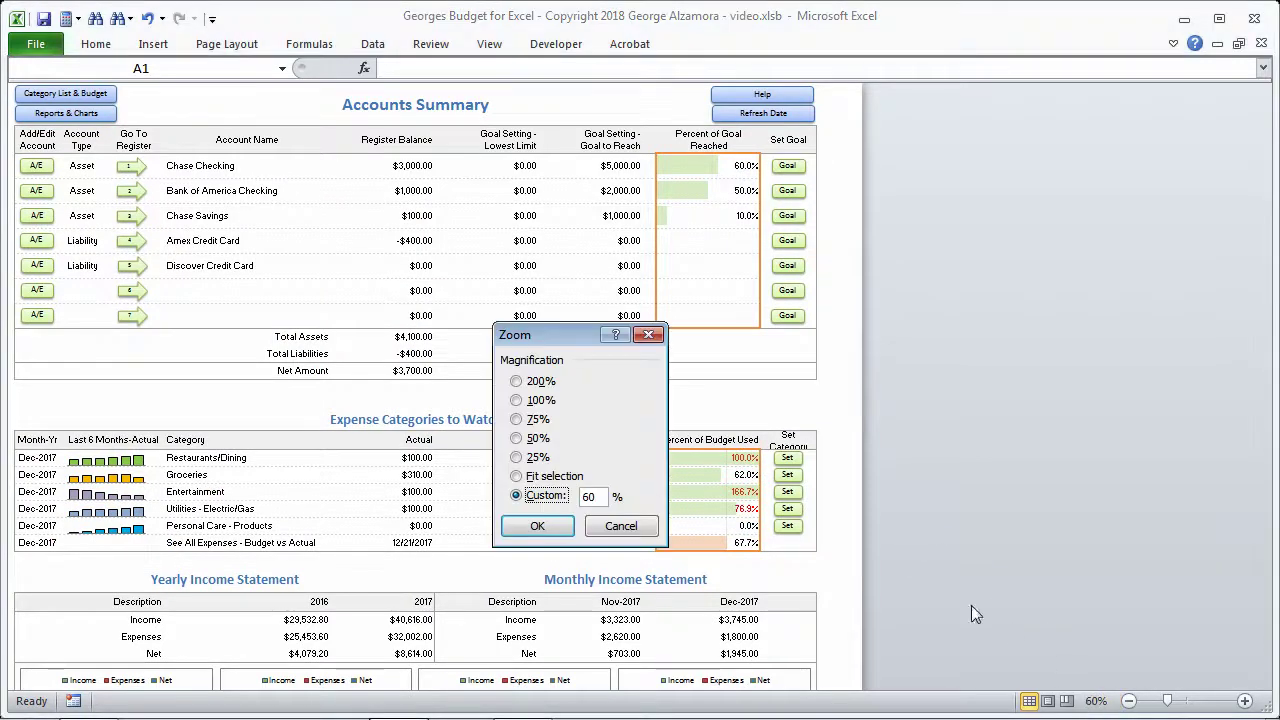
drag(592, 502, 473, 464)
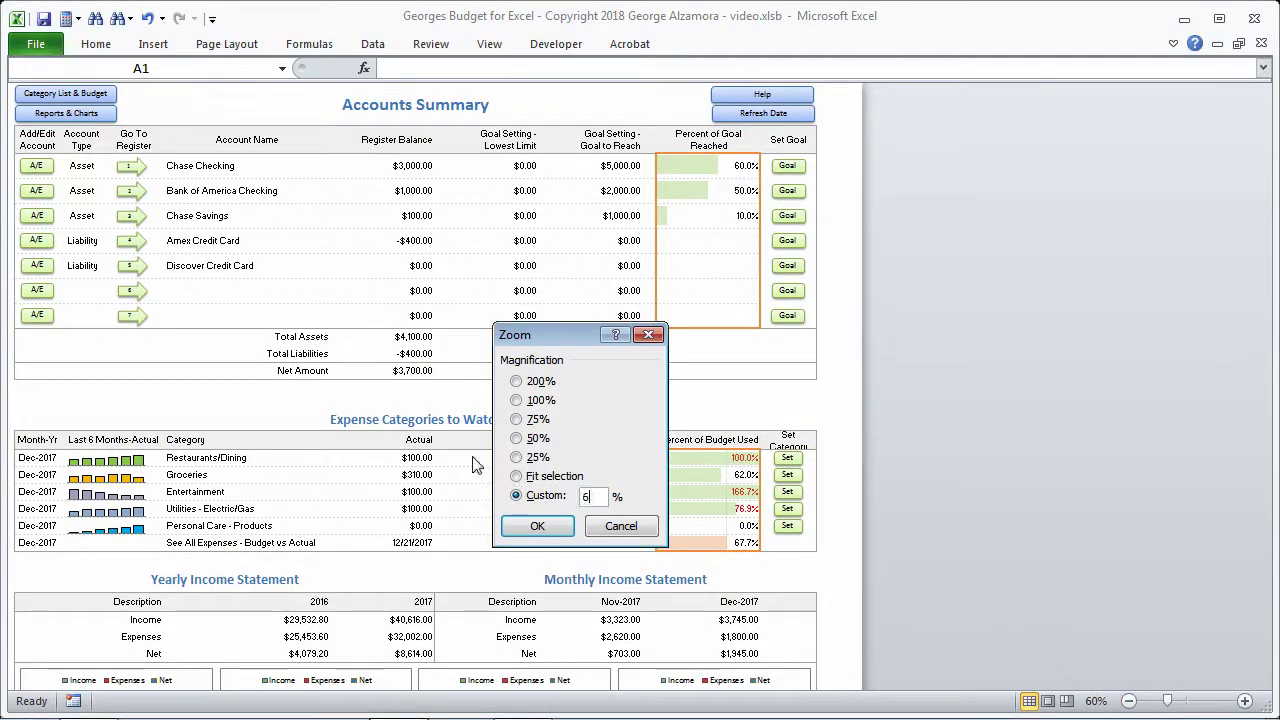
key(BackSpace)
text(92)
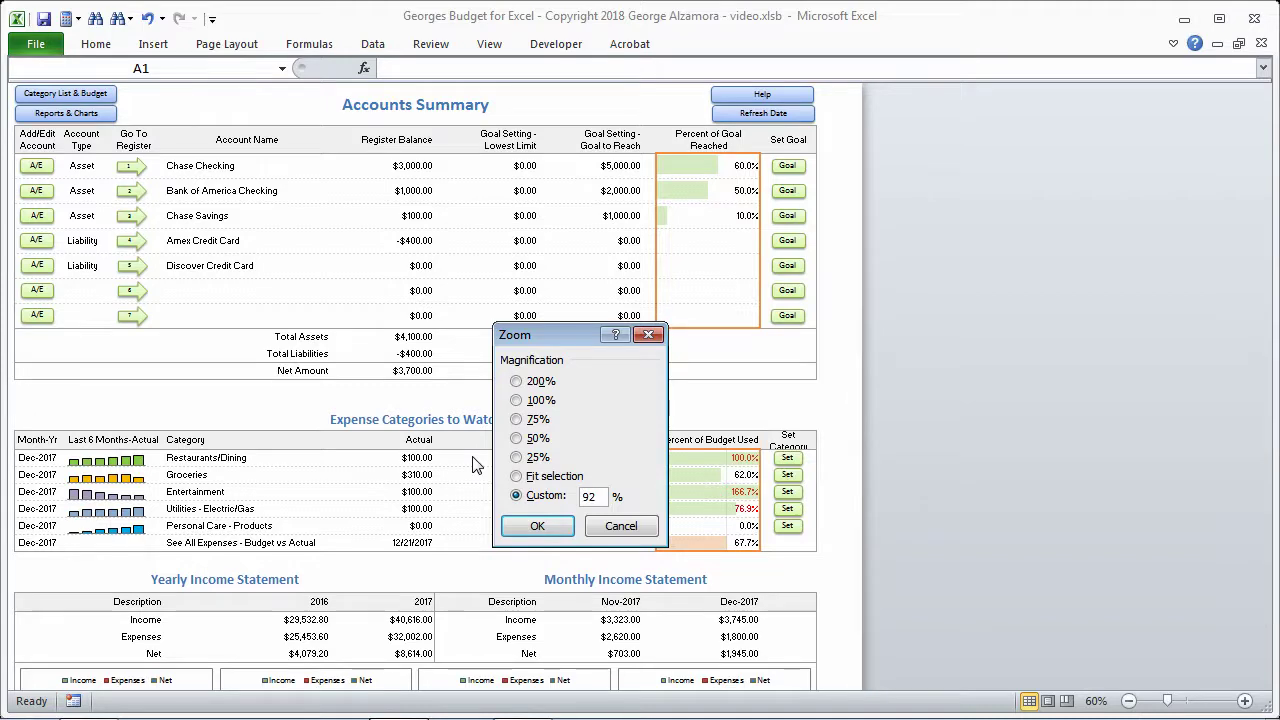
key(Return)
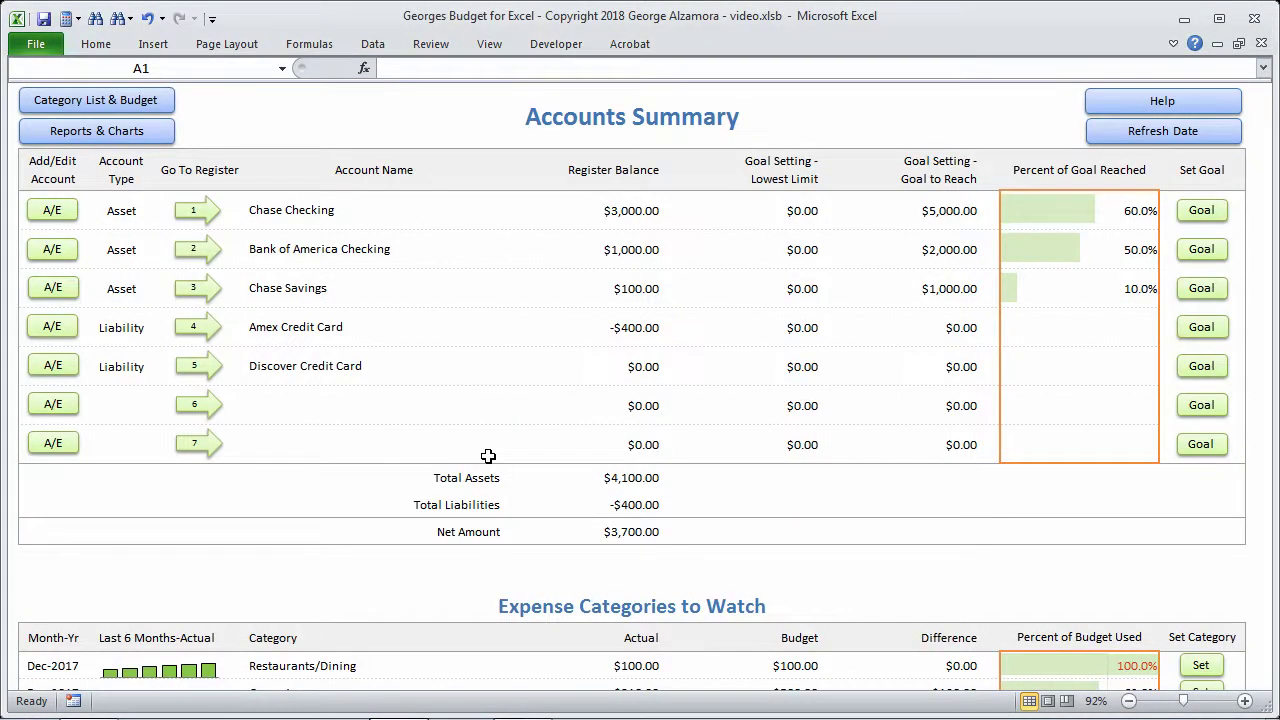
View the Discover Credit Card register, return to the Accounts Summary, and open the Chase Checking register
click(197, 370)
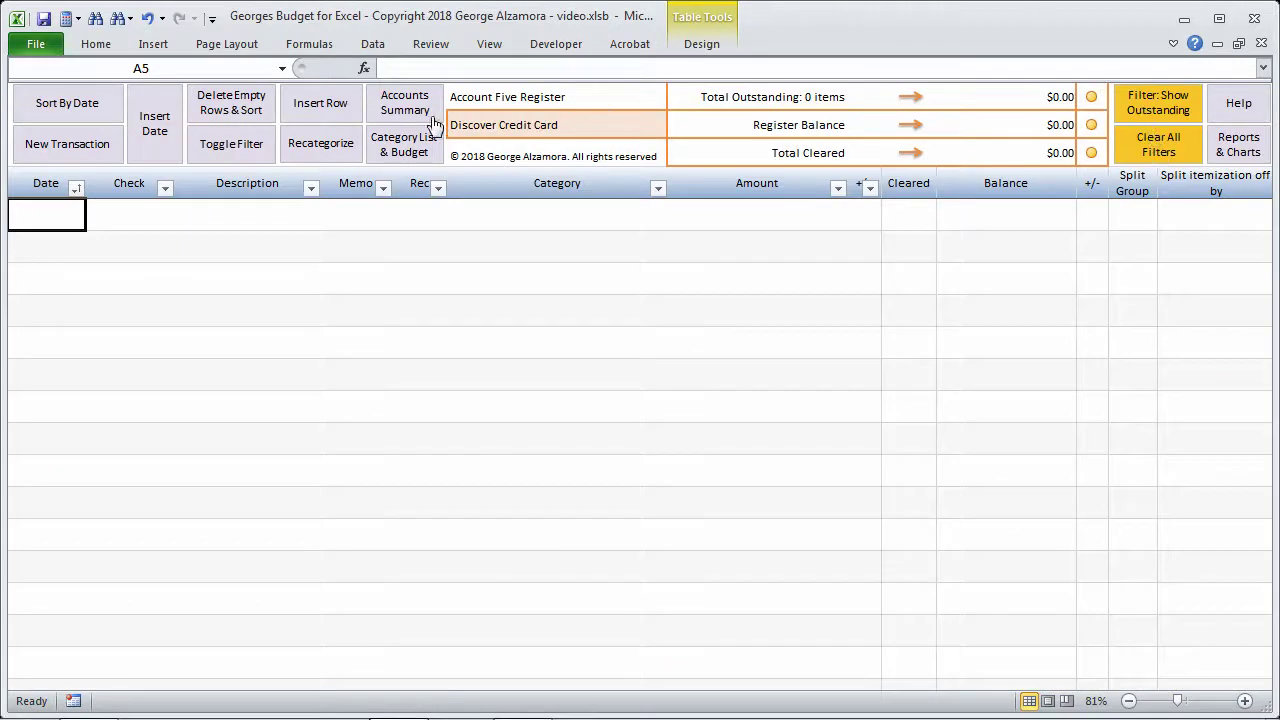
click(398, 104)
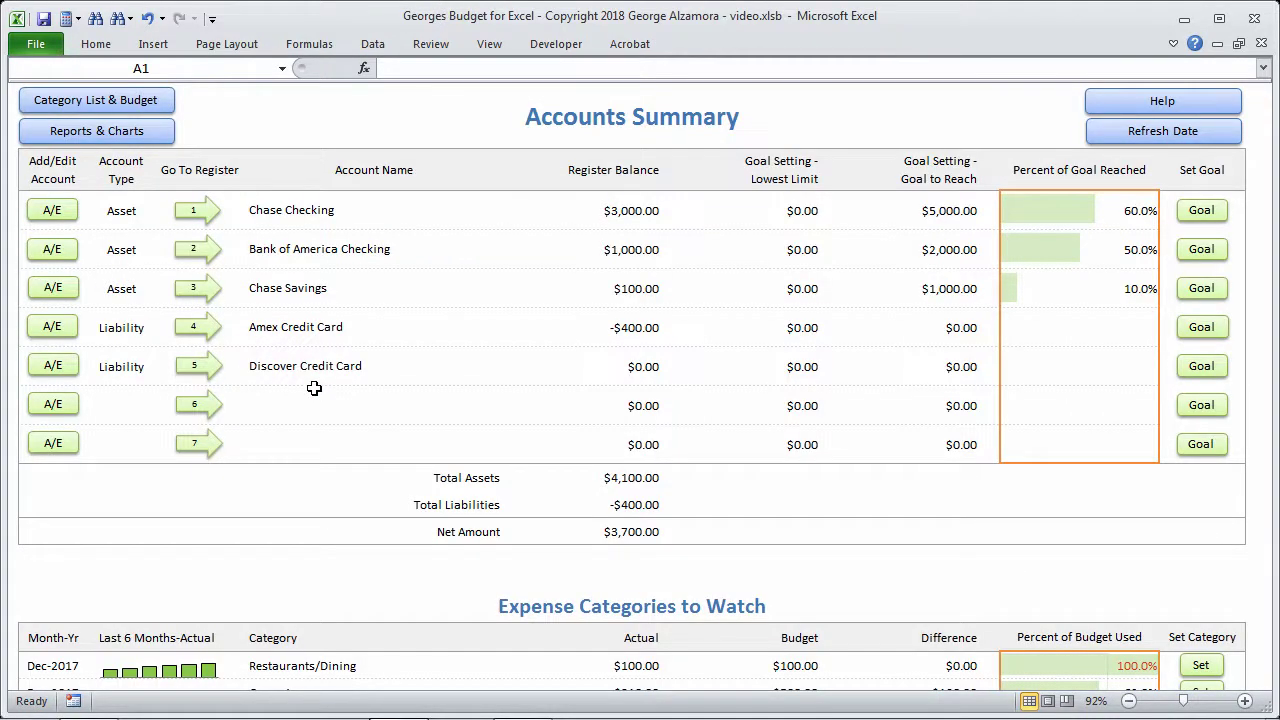
click(195, 212)
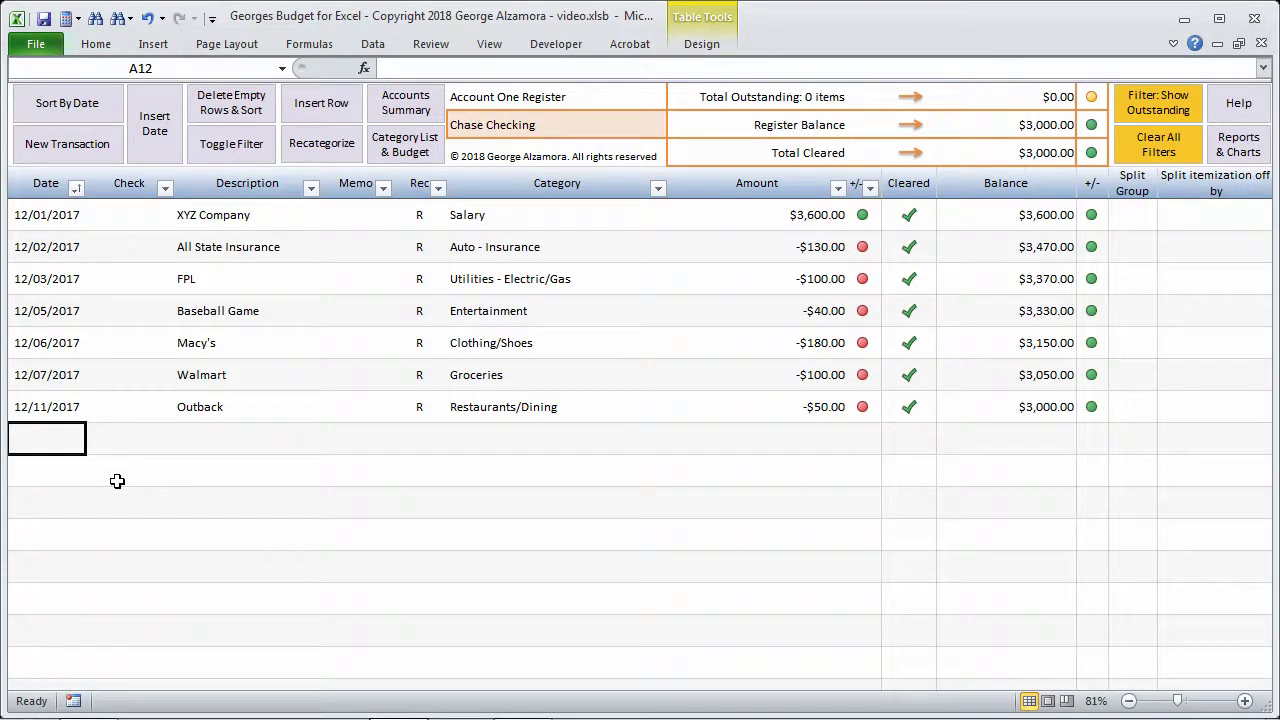
Copy the 12/07/2017 Walmart groceries transaction in the Chase Checking register, from its date through its amount
drag(42, 378, 238, 376)
drag(38, 374, 789, 386)
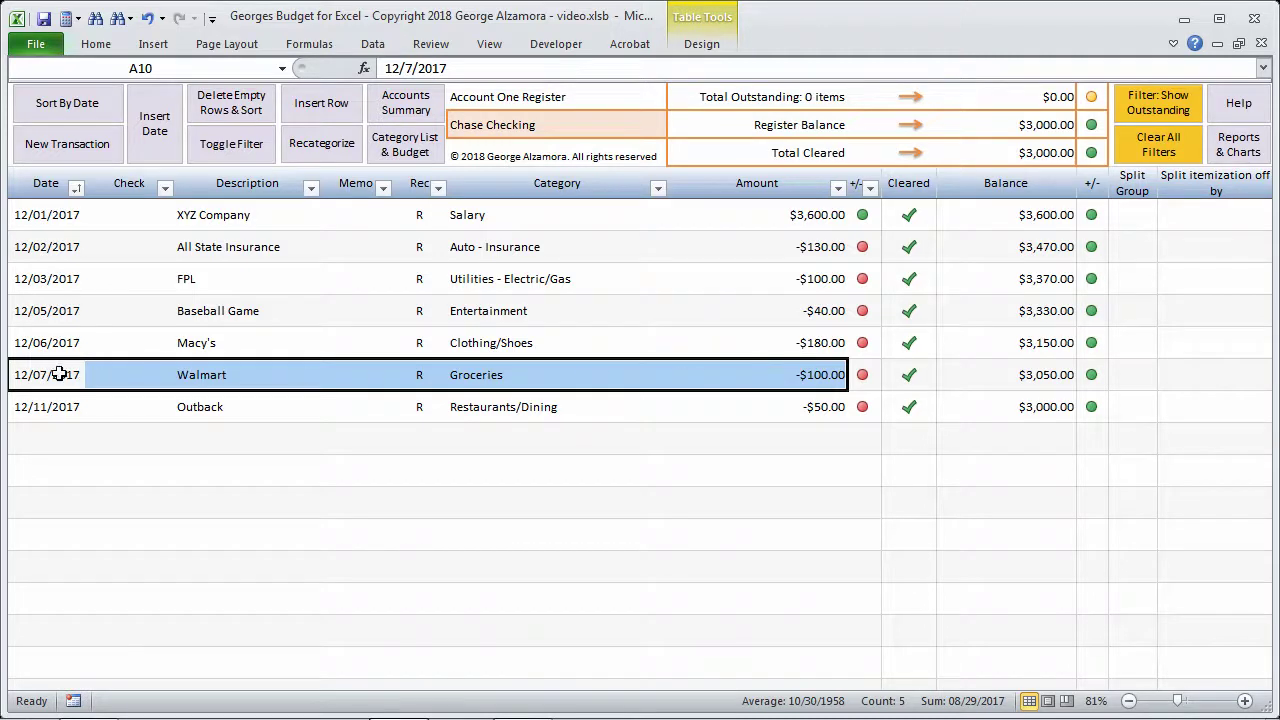
drag(57, 370, 816, 375)
right_click(588, 371)
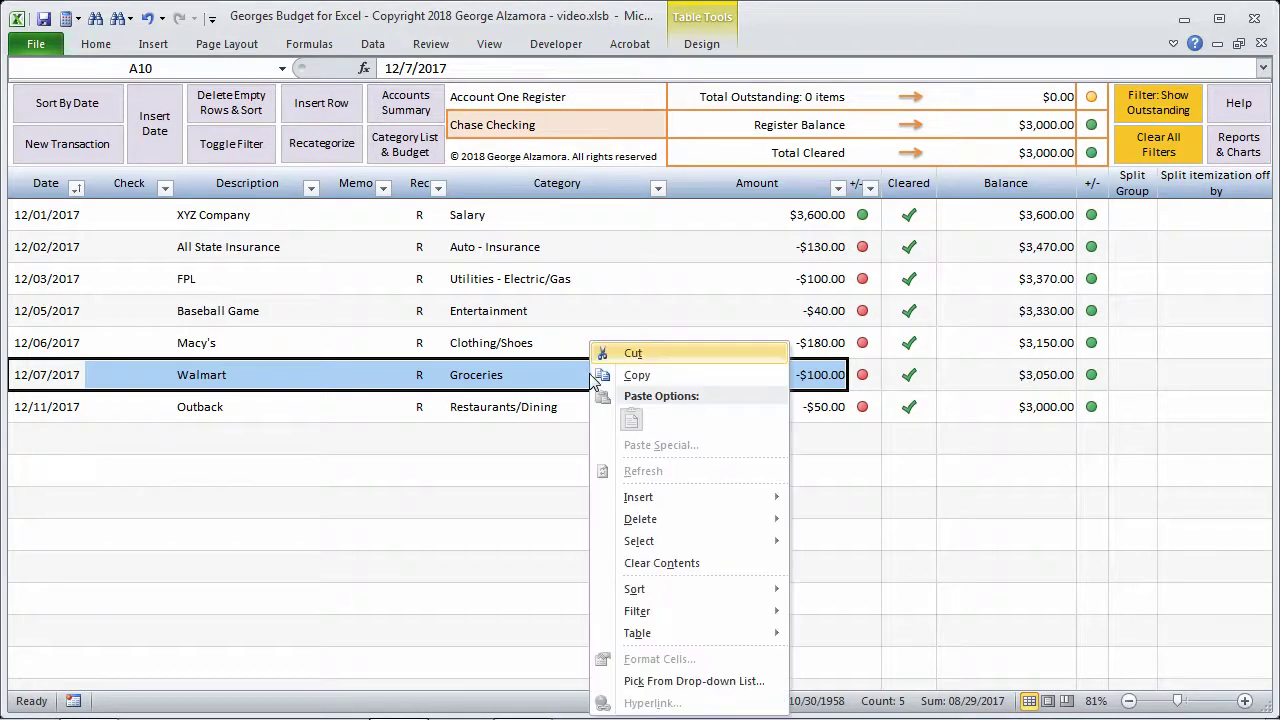
click(640, 377)
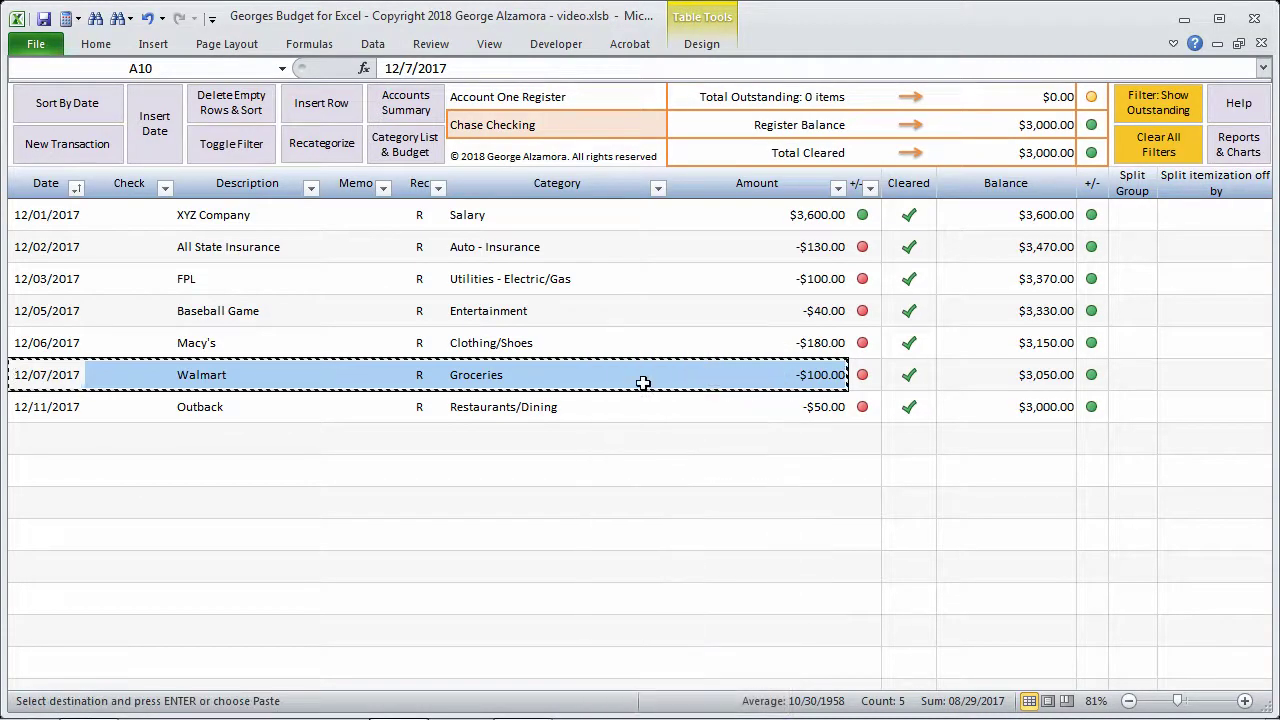
Paste the copied Walmart groceries transaction as values only into the first empty register row with Paste Special
click(39, 438)
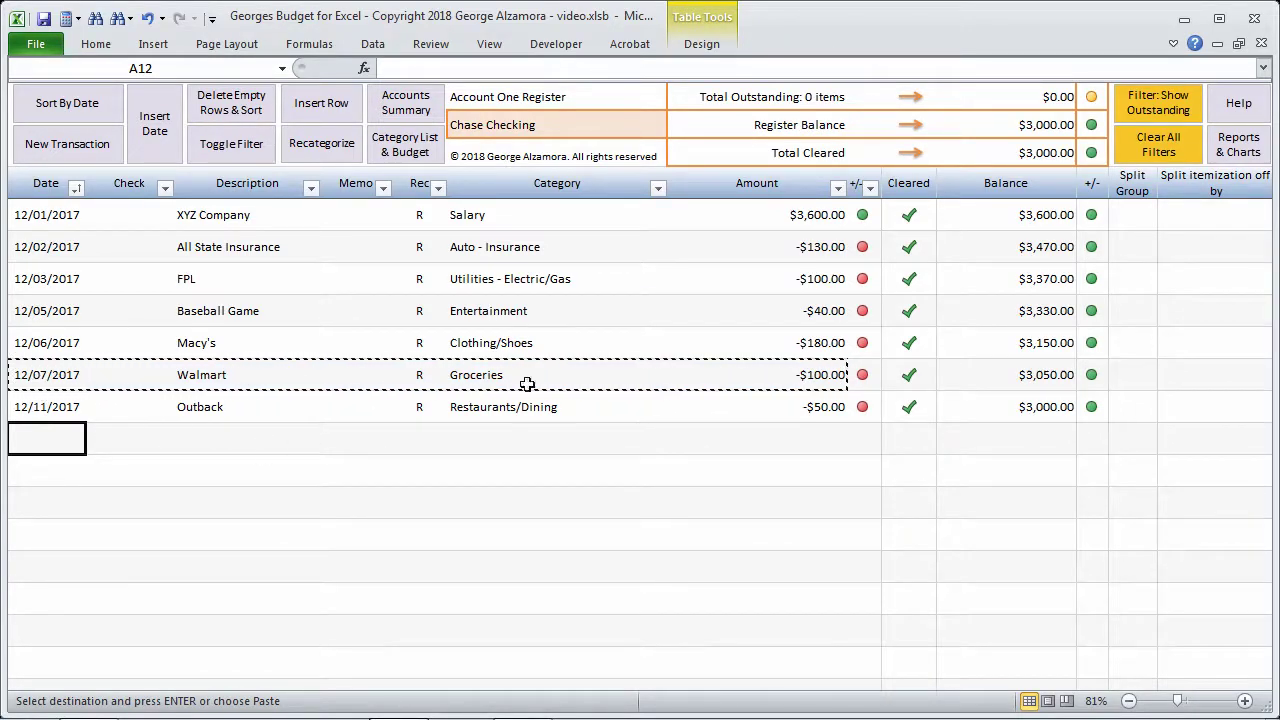
right_click(55, 440)
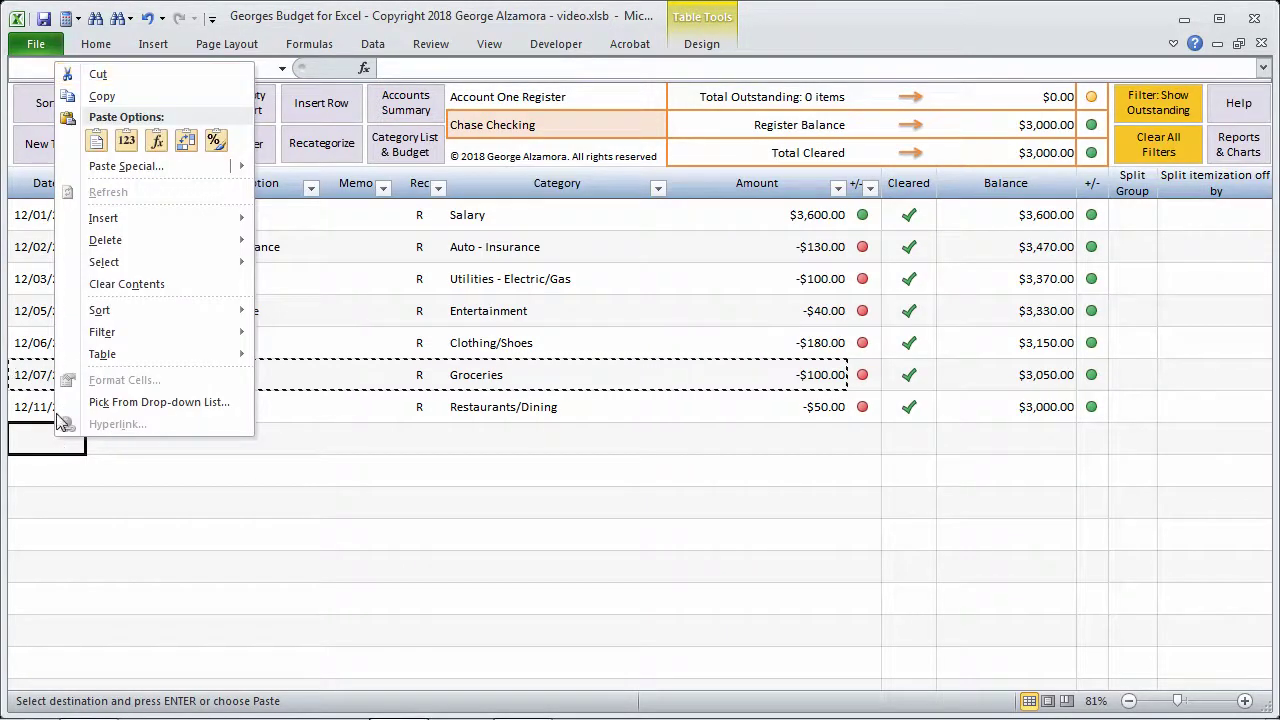
click(150, 168)
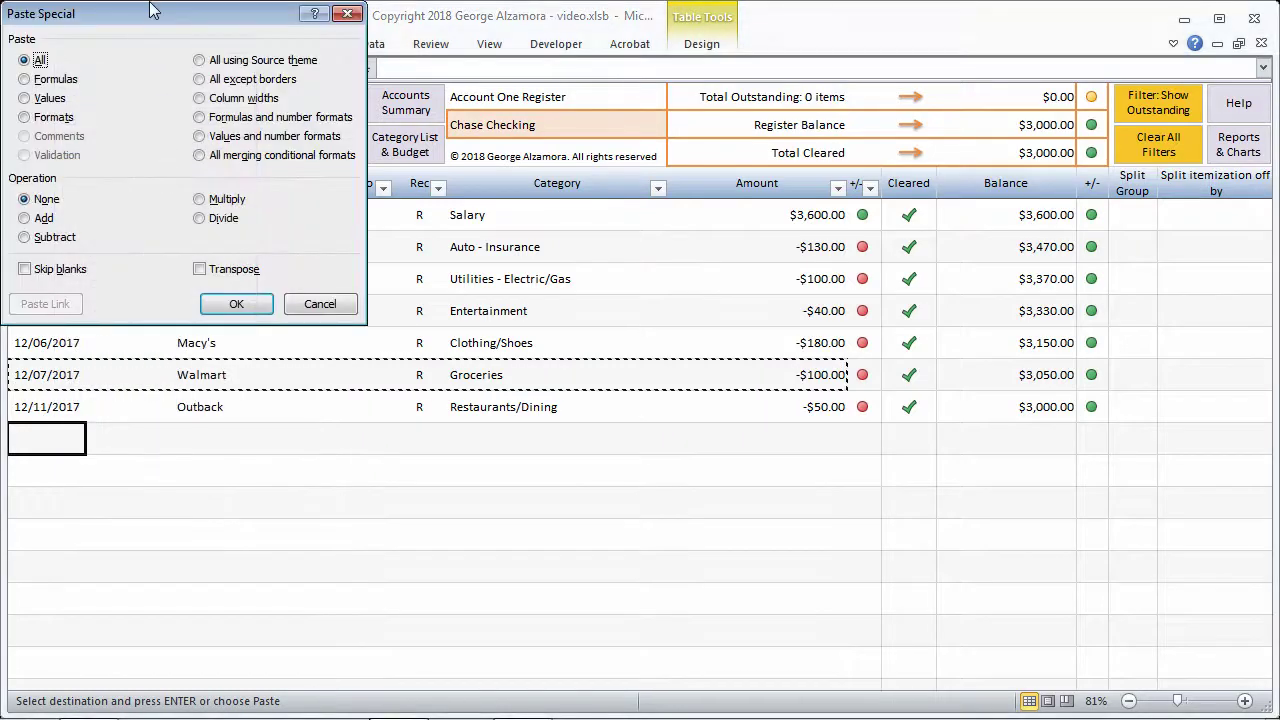
drag(155, 12, 724, 285)
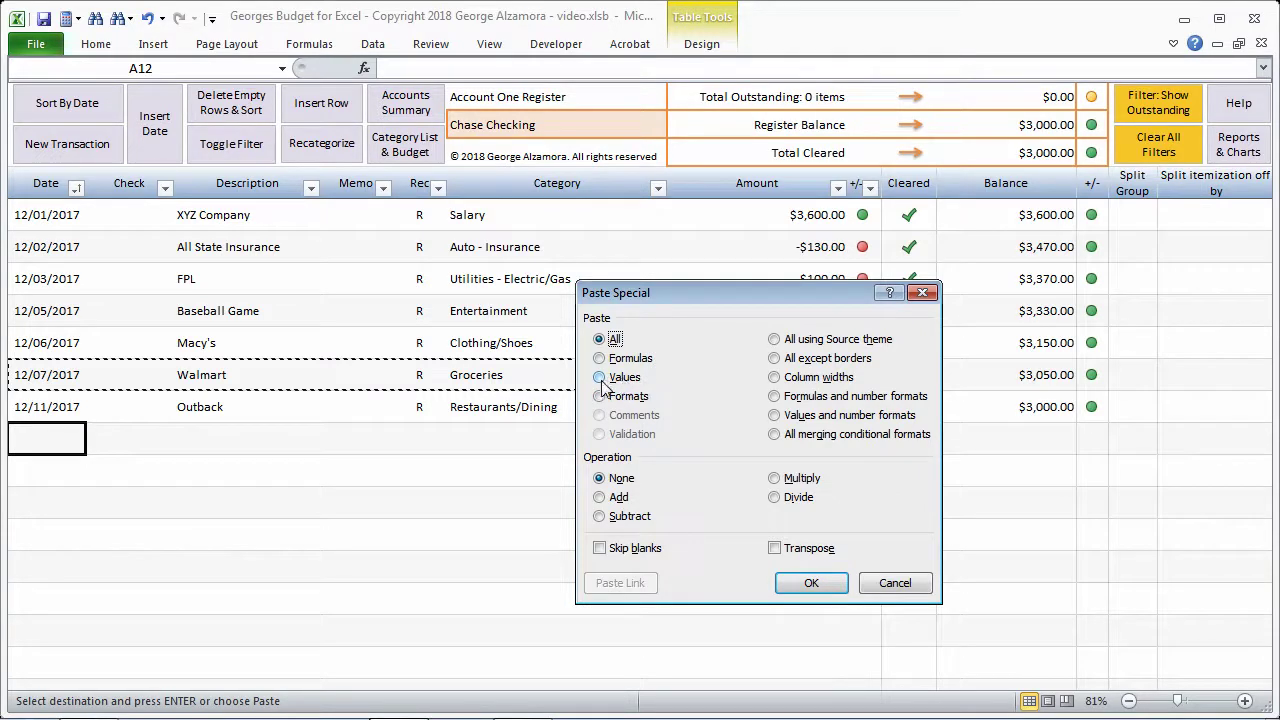
click(603, 380)
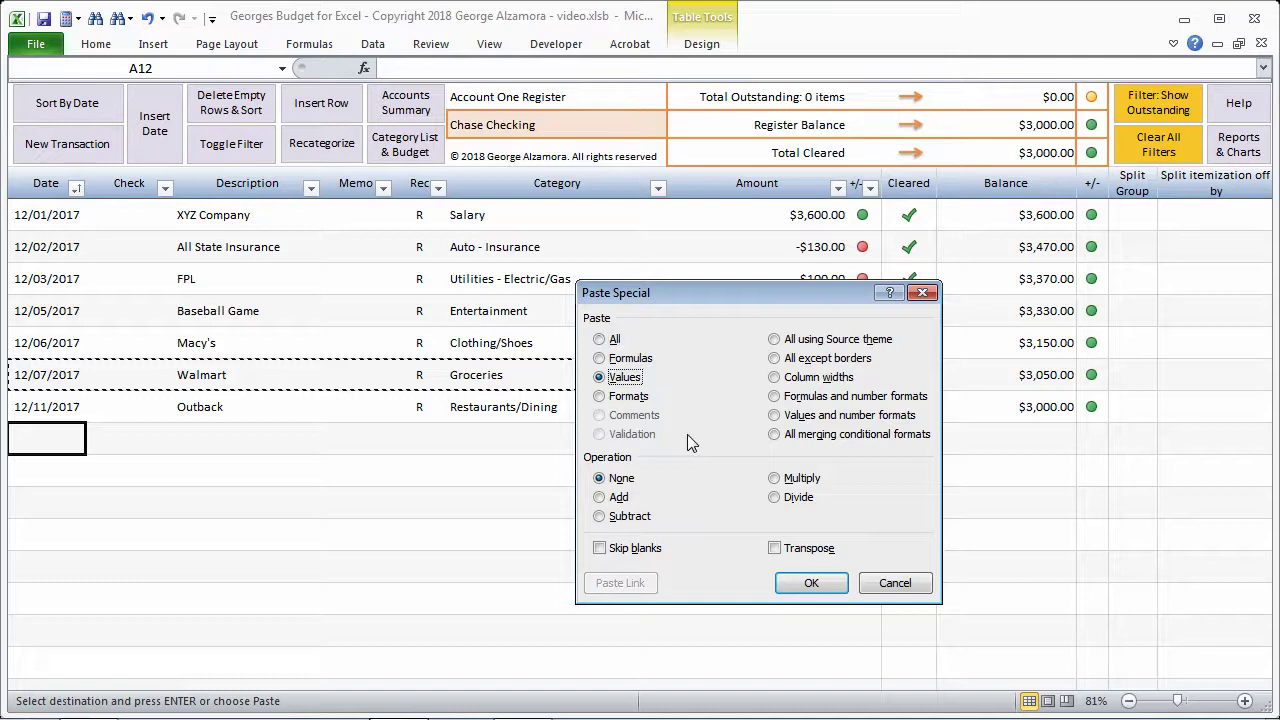
click(812, 584)
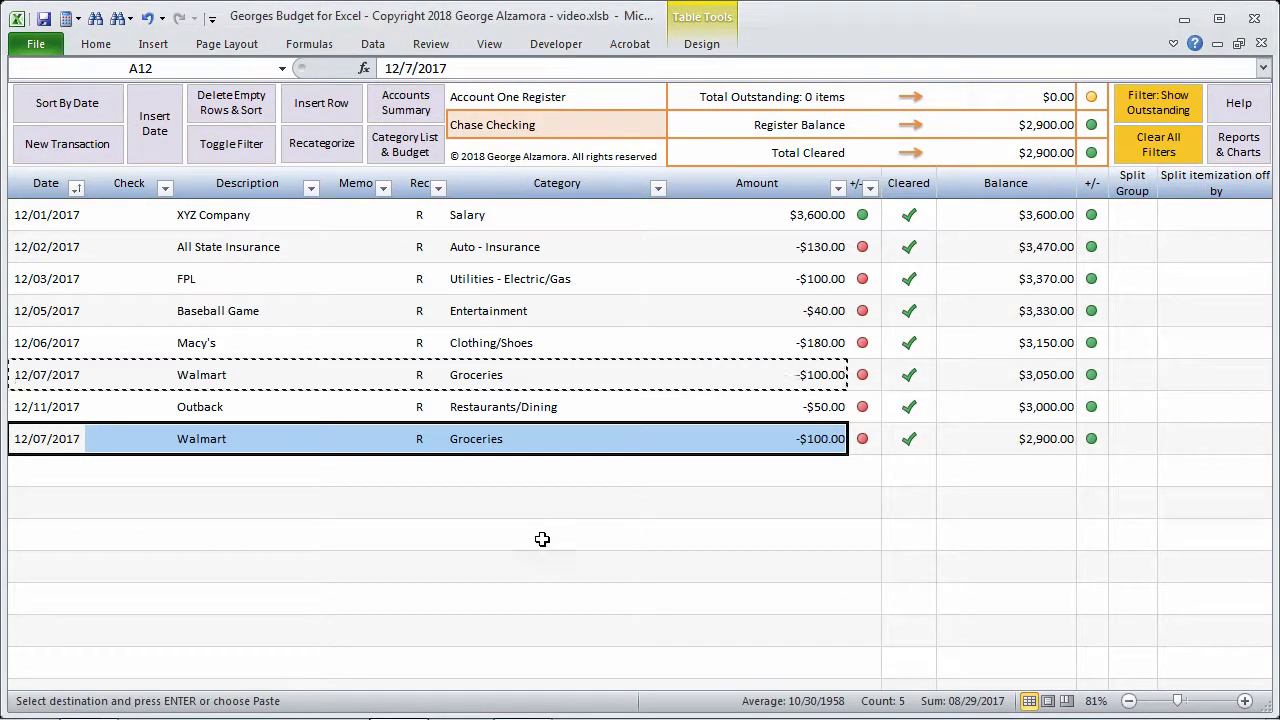
click(73, 484)
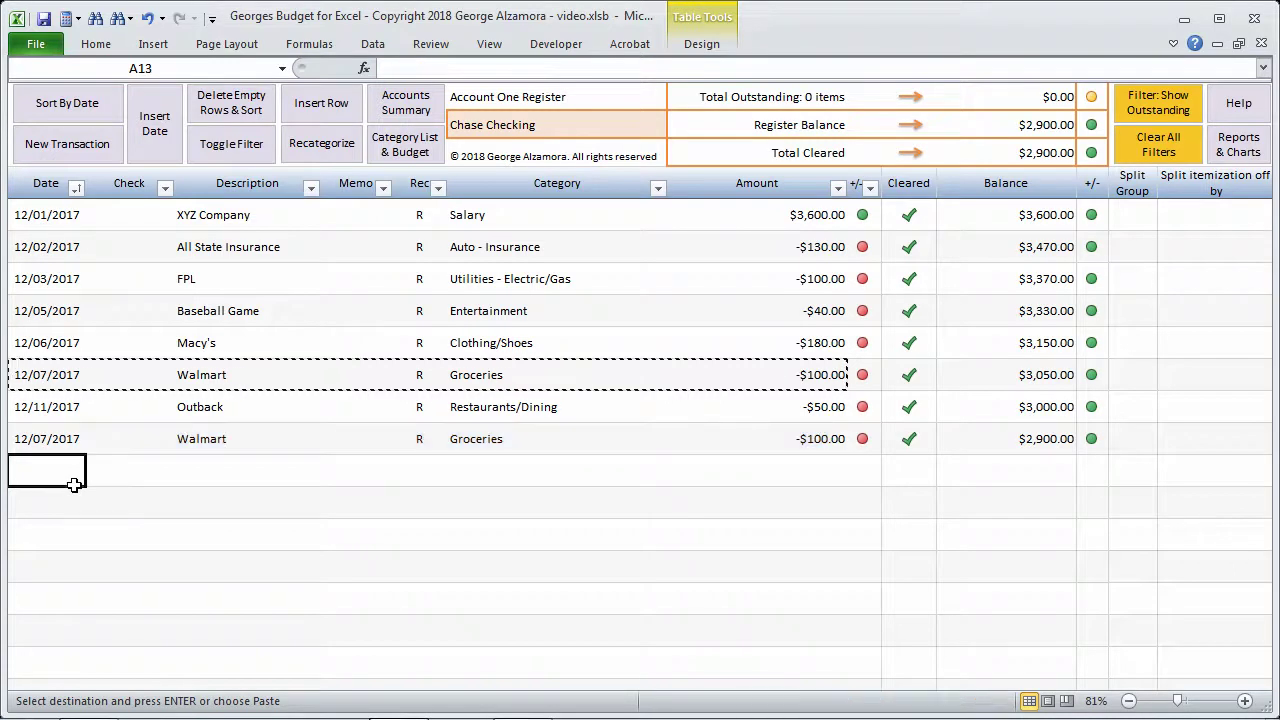
Clear the pasted duplicate Walmart transaction below the Outback row, from its date through its amount
drag(63, 437, 770, 432)
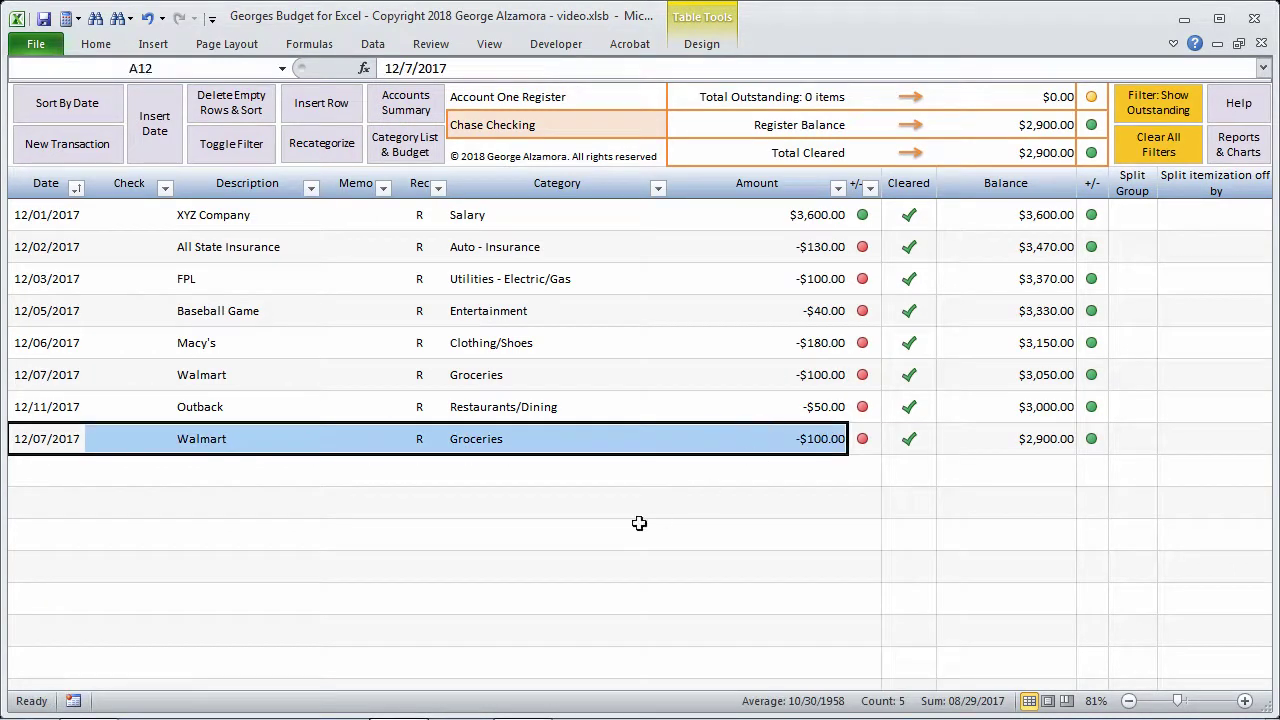
key(Delete)
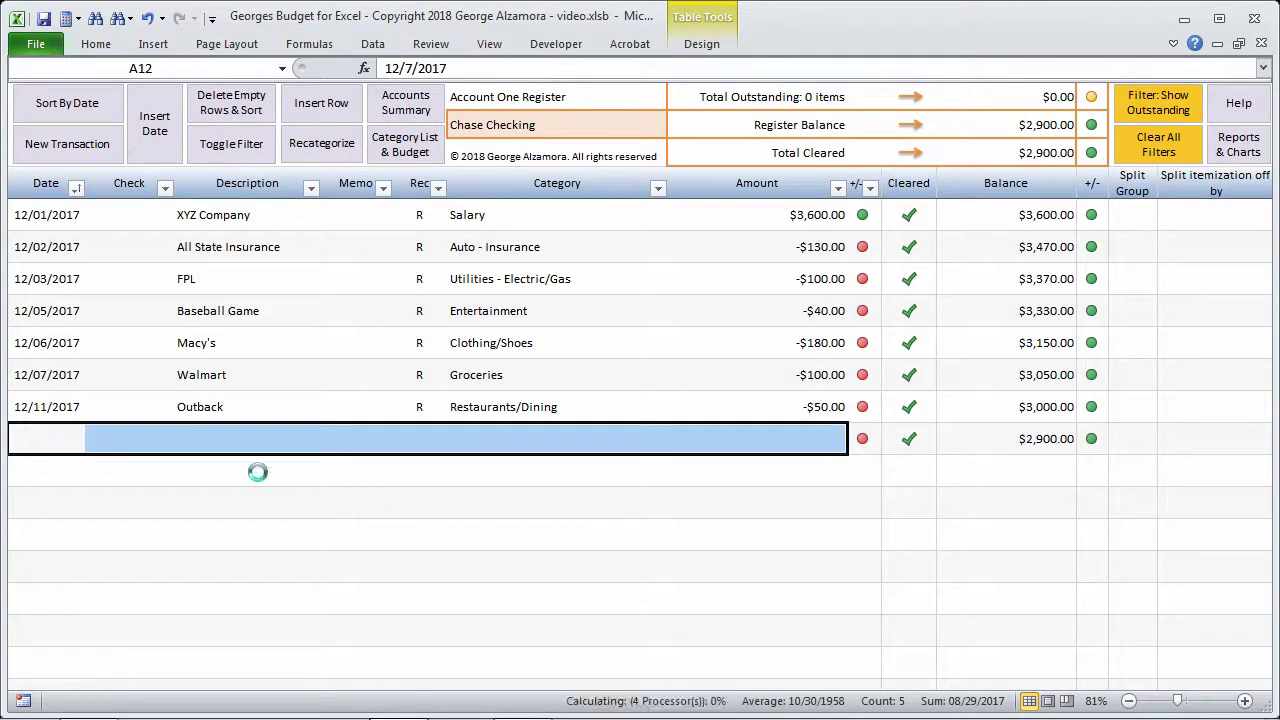
click(52, 375)
drag(52, 375, 752, 378)
Copy the 12/03/2017 FPL and 12/05/2017 Baseball Game transactions and try pasting them as values at the first empty row
double_click(96, 44)
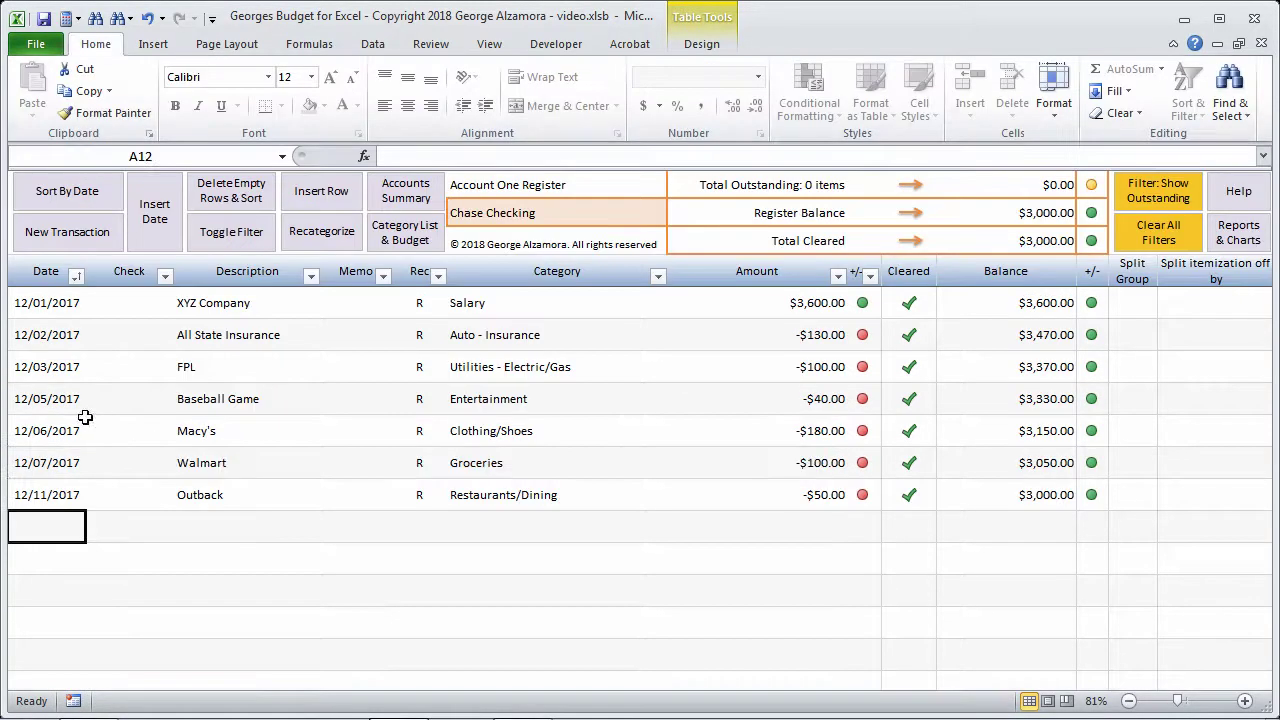
click(82, 370)
drag(82, 370, 838, 400)
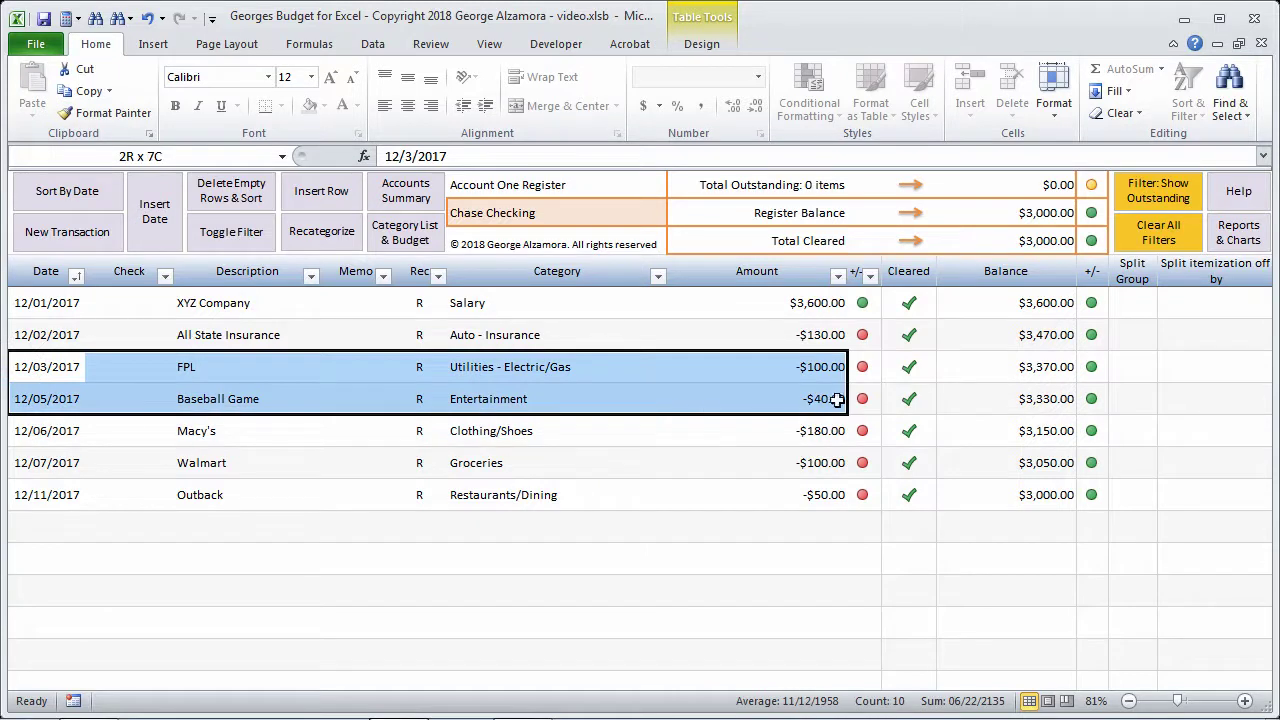
click(84, 90)
click(53, 528)
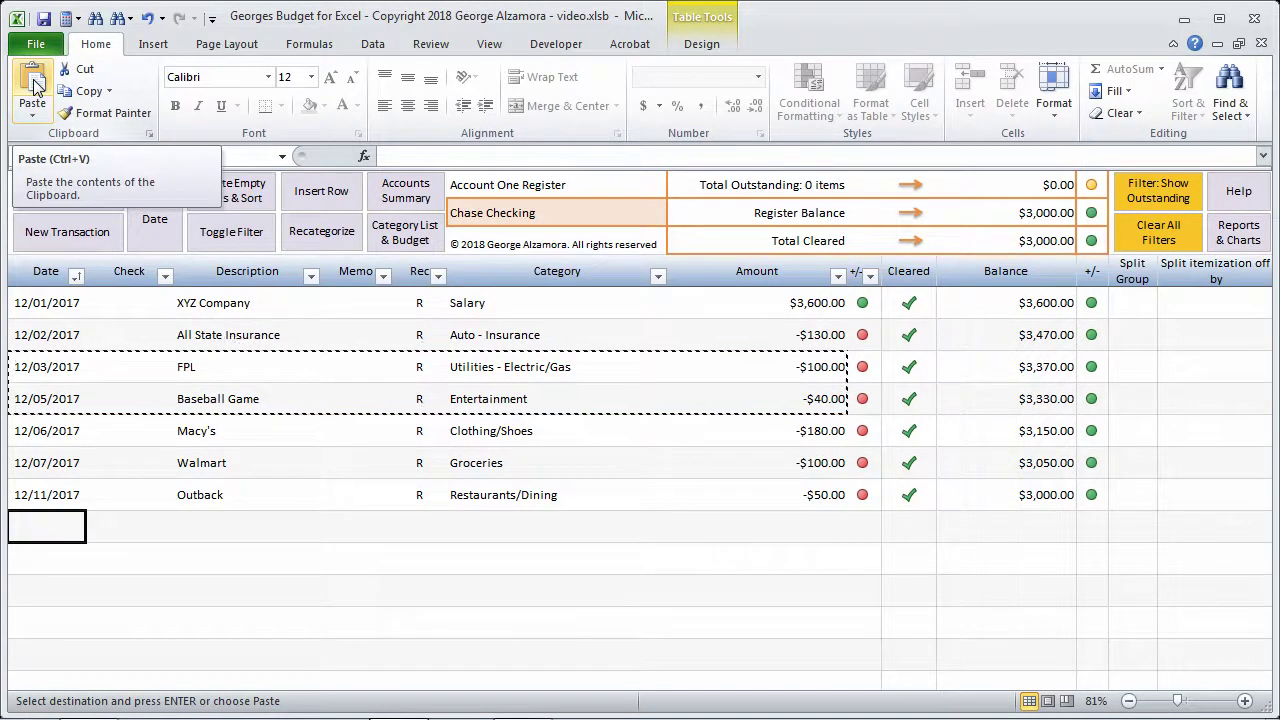
click(32, 118)
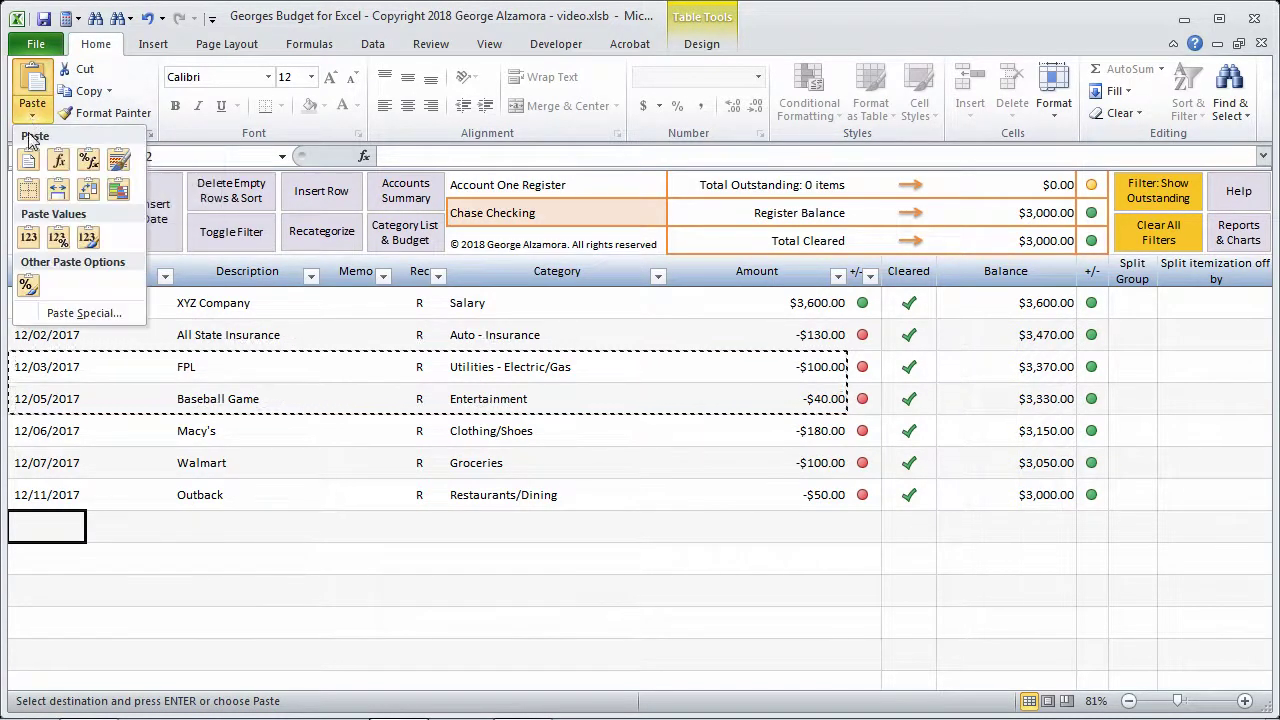
click(58, 237)
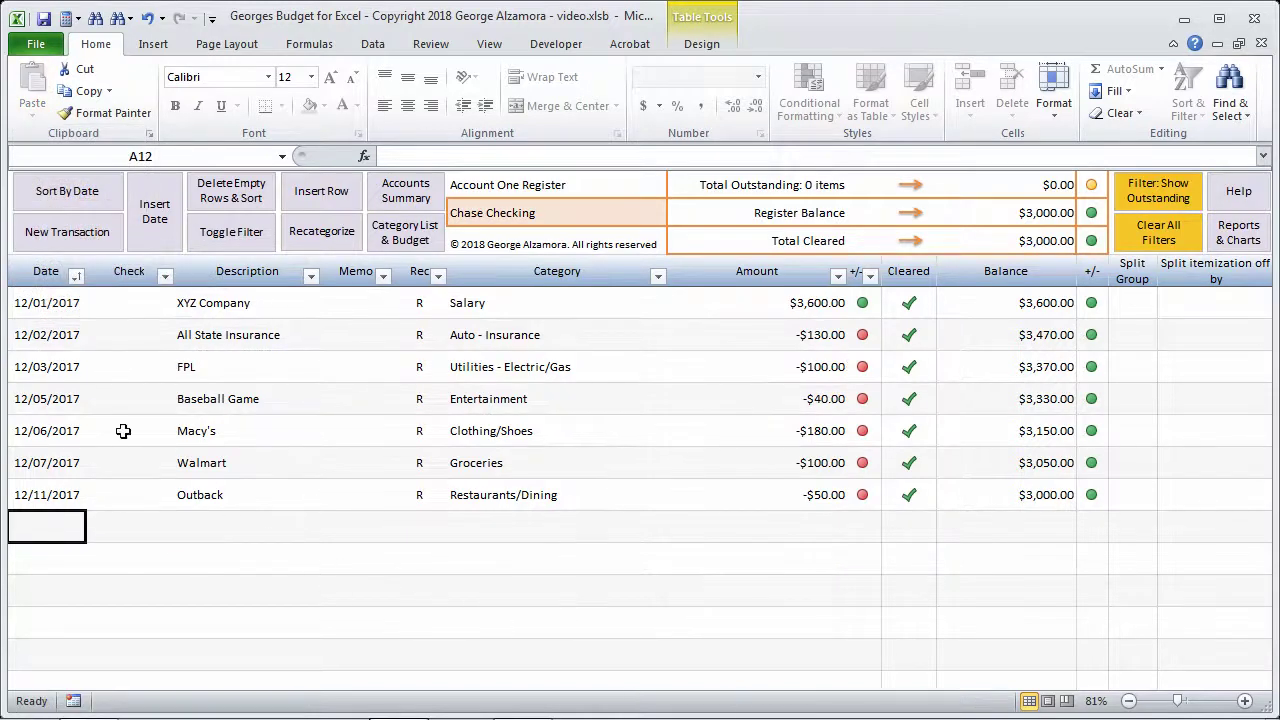
Copy the FPL and Baseball Game transactions together and paste them as values only below the Outback row with Paste Special
drag(57, 369, 815, 397)
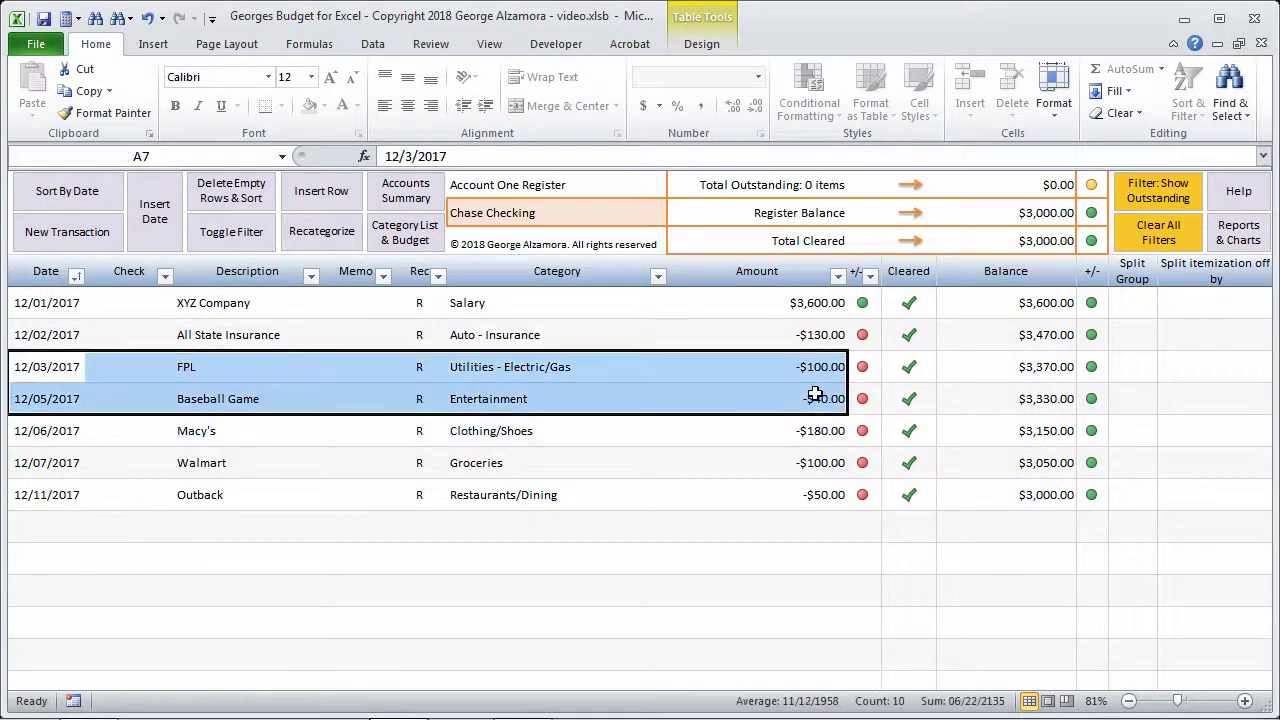
right_click(709, 375)
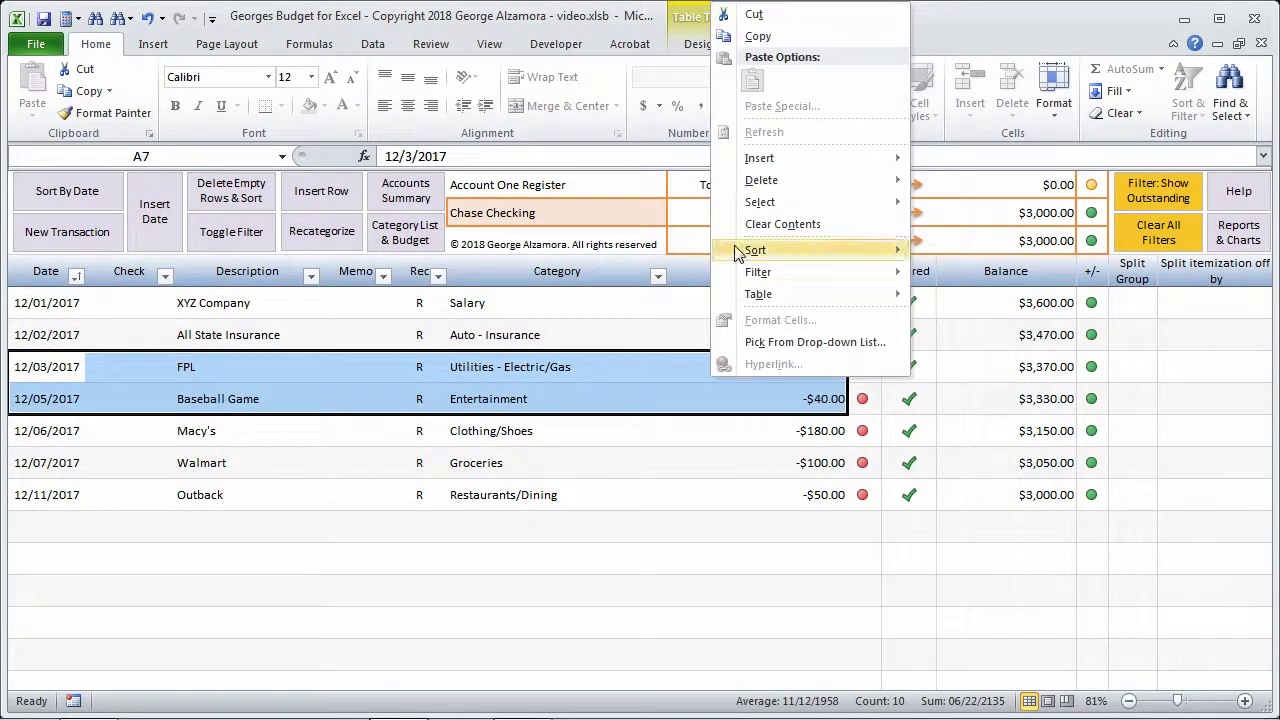
click(790, 32)
click(46, 524)
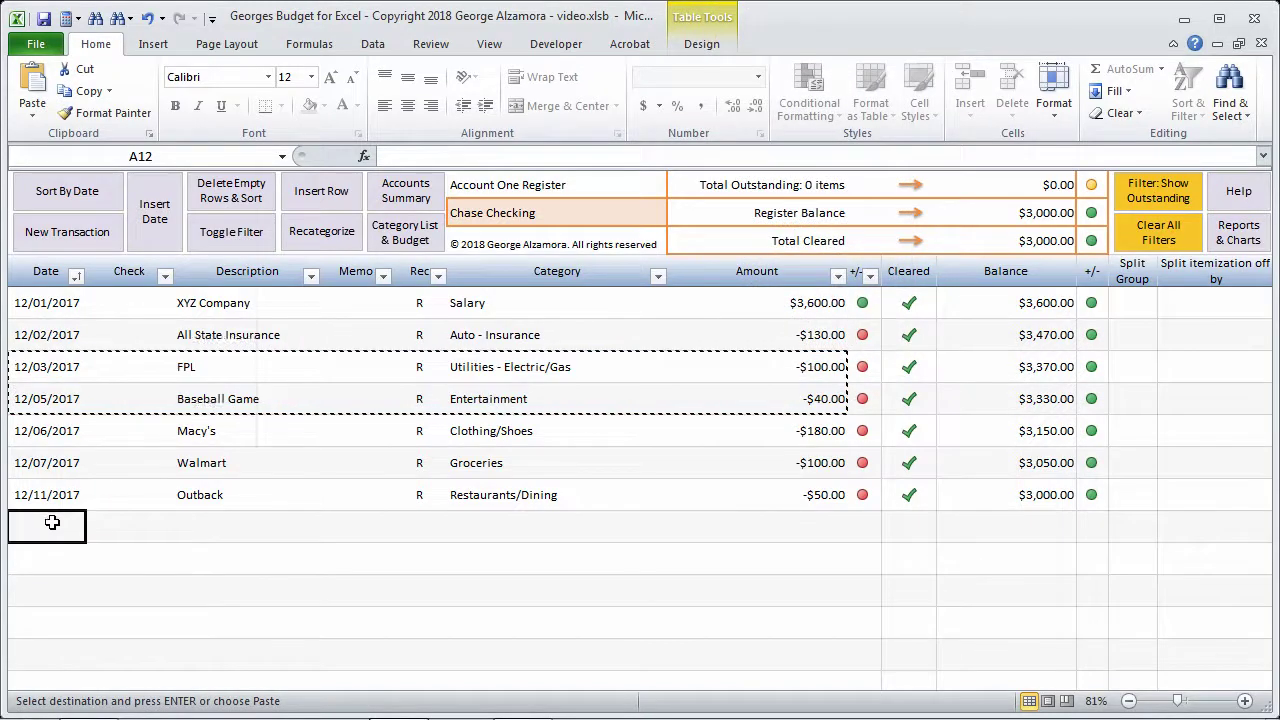
right_click(48, 524)
click(120, 252)
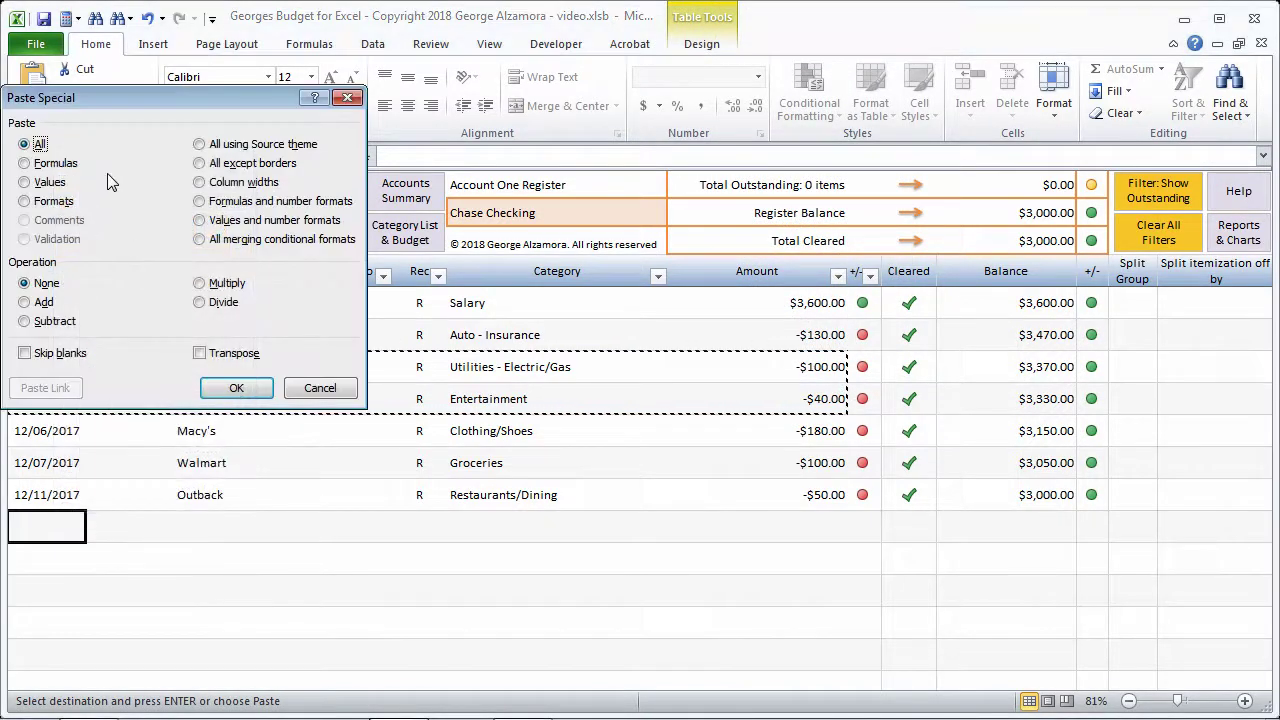
click(484, 265)
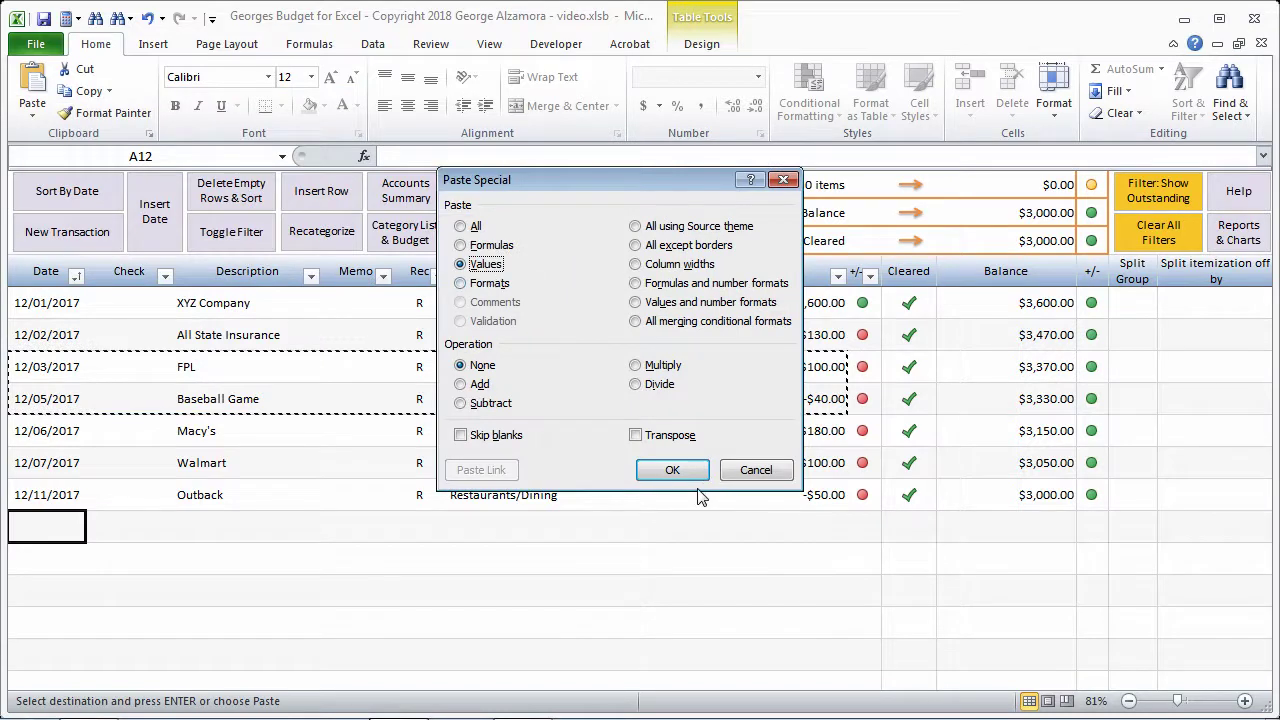
click(672, 470)
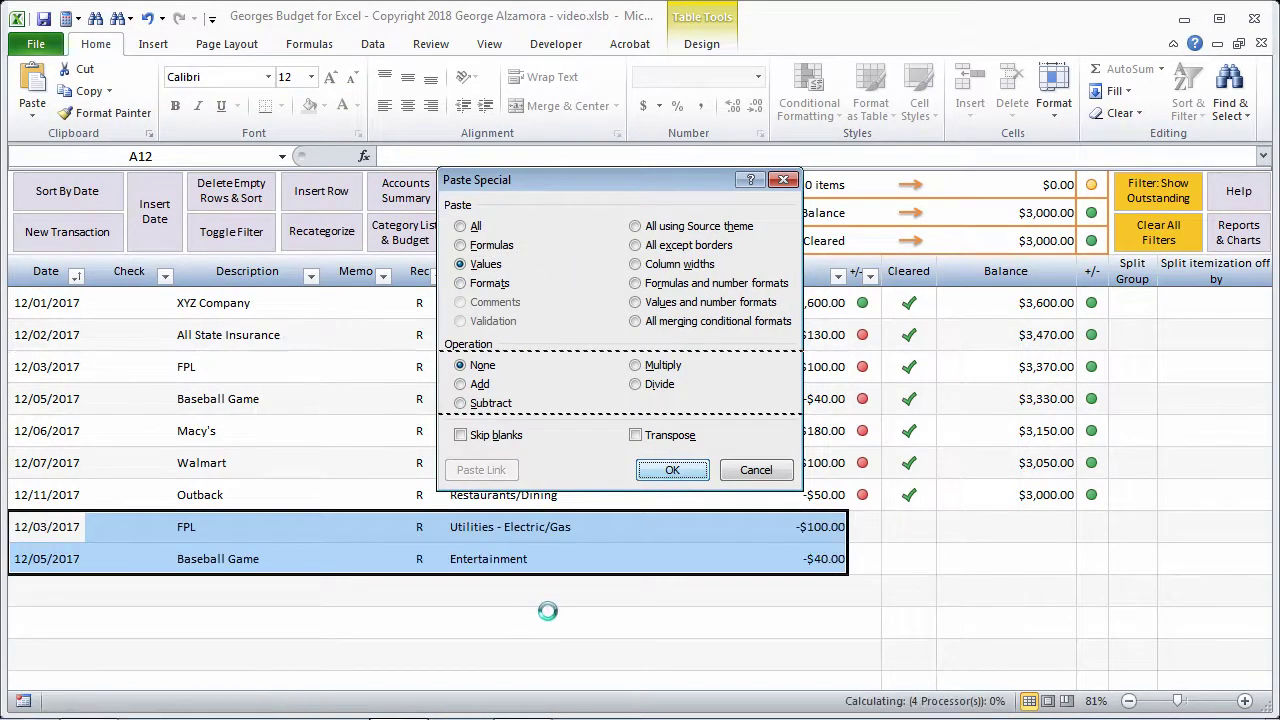
key(Escape)
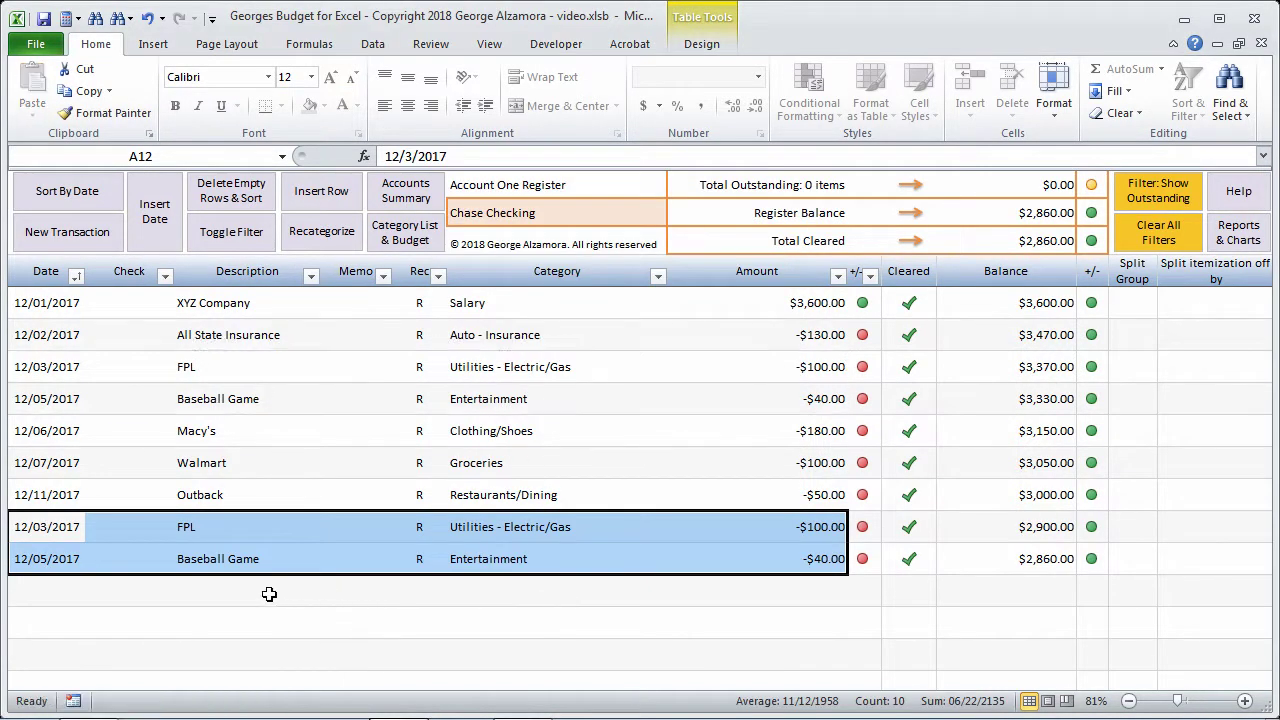
Clear the pasted FPL and Baseball Game duplicates below the Outback row, from date through amount
click(55, 530)
drag(55, 532, 737, 551)
drag(58, 538, 748, 563)
drag(83, 520, 798, 552)
key(Delete)
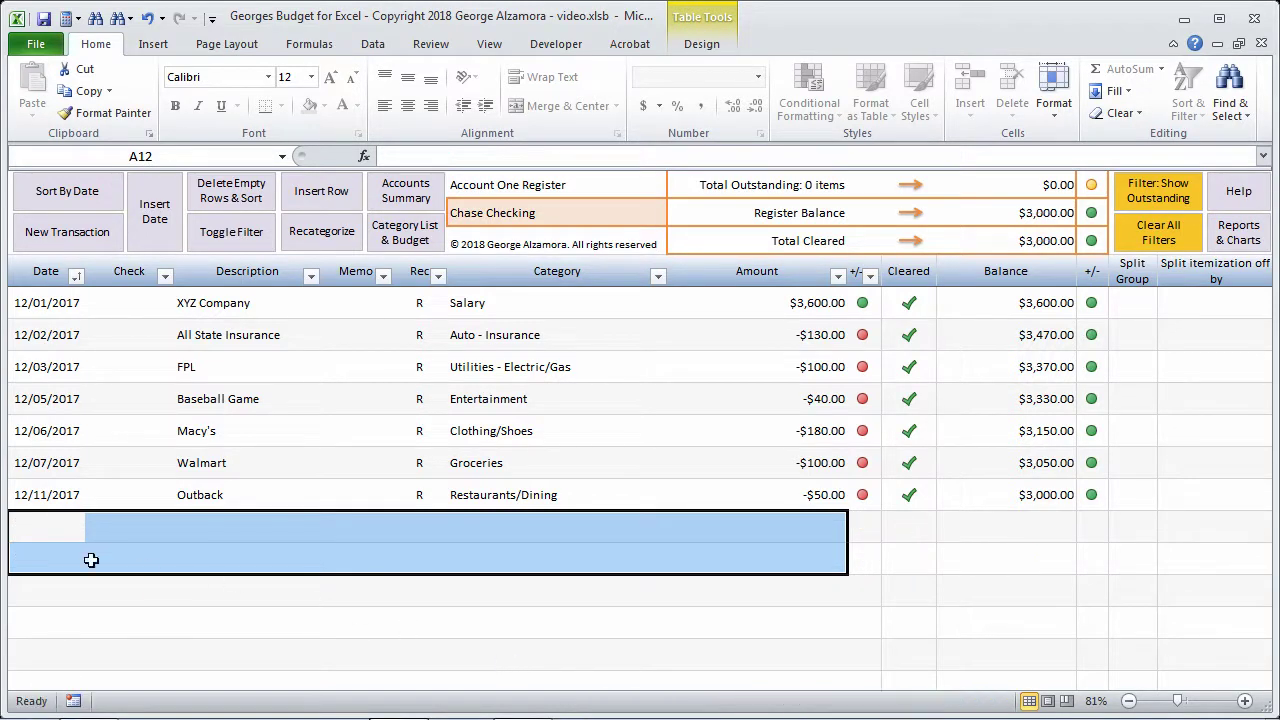
click(55, 535)
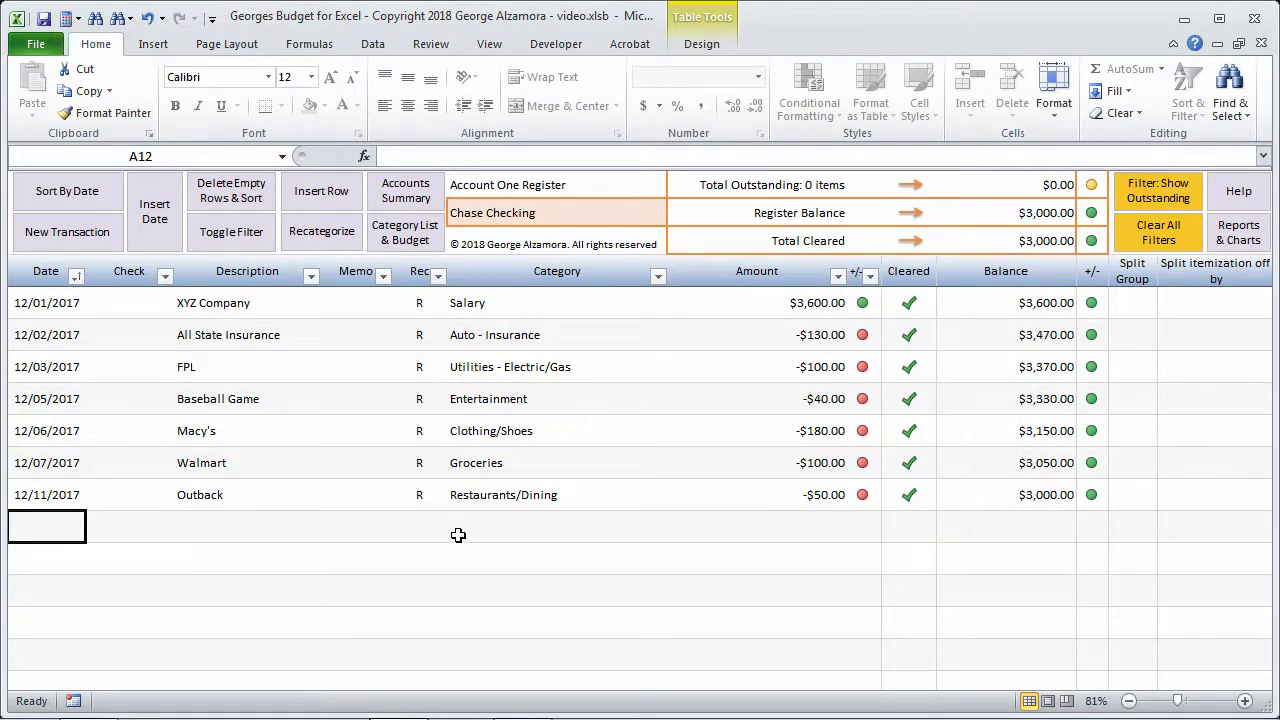
Start a transaction in the first empty register row with the date 12/11/2017 and the description Walmart
drag(62, 470, 826, 463)
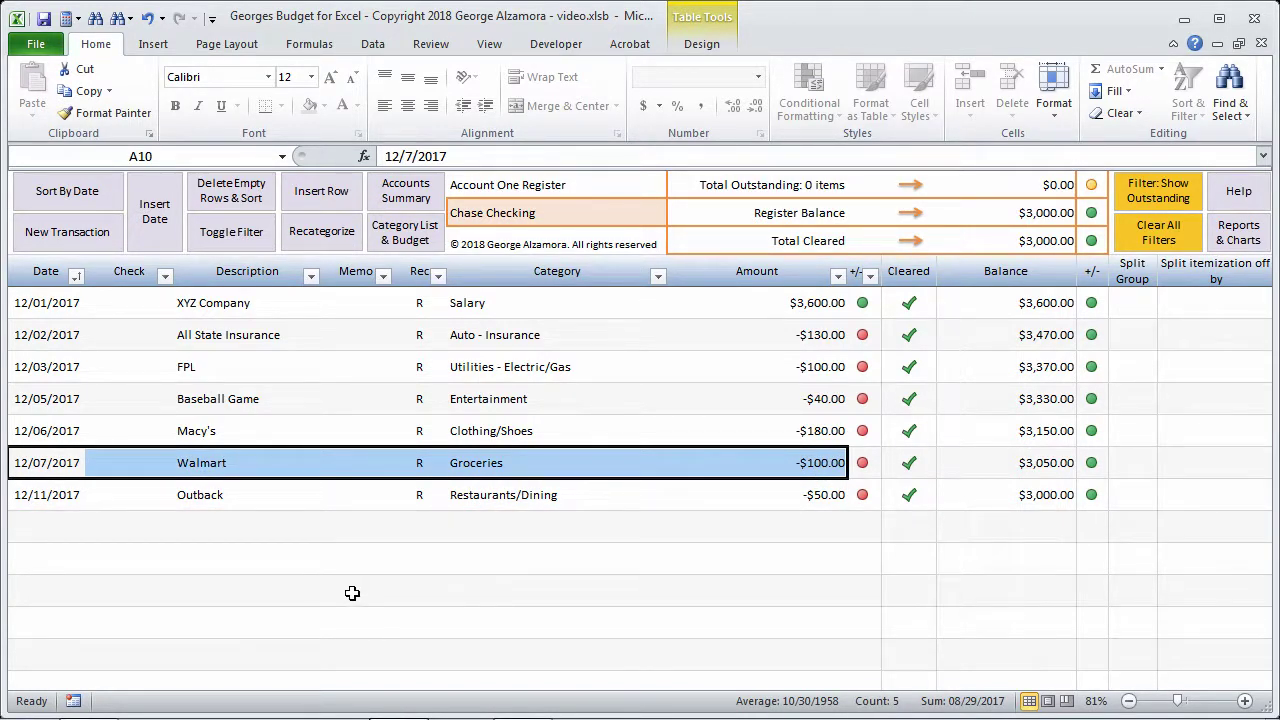
click(33, 525)
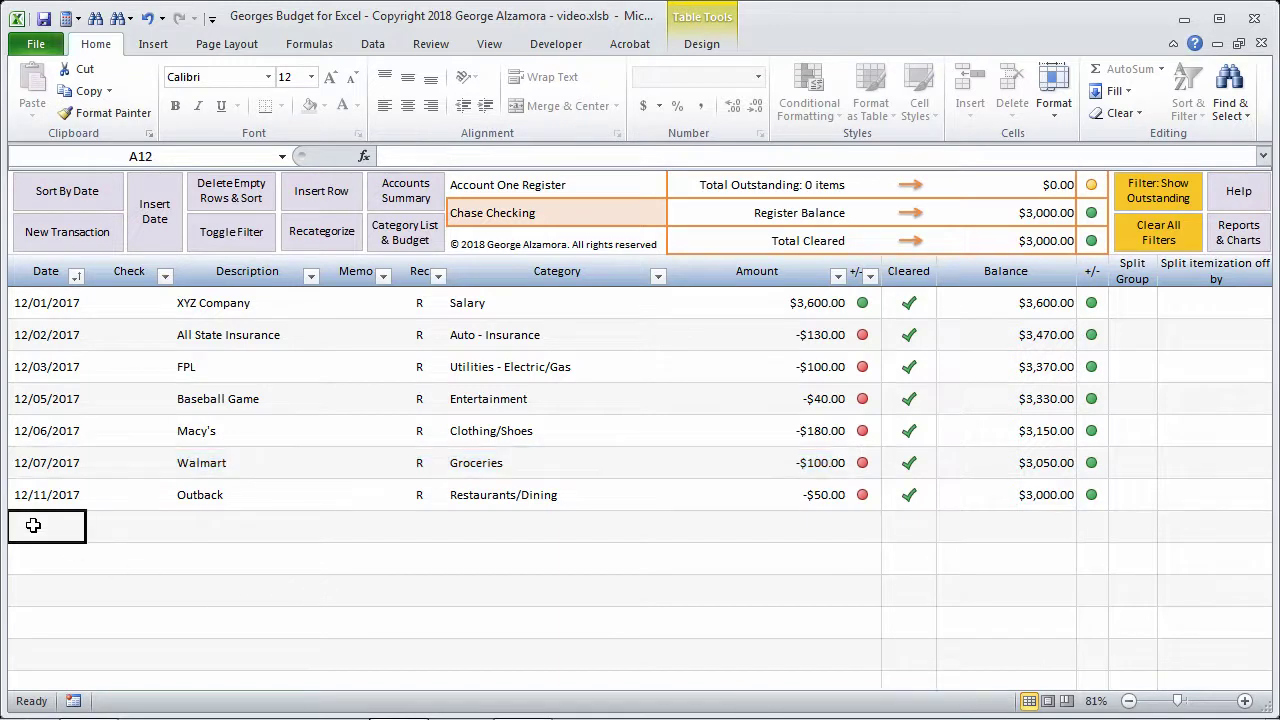
click(160, 240)
click(598, 394)
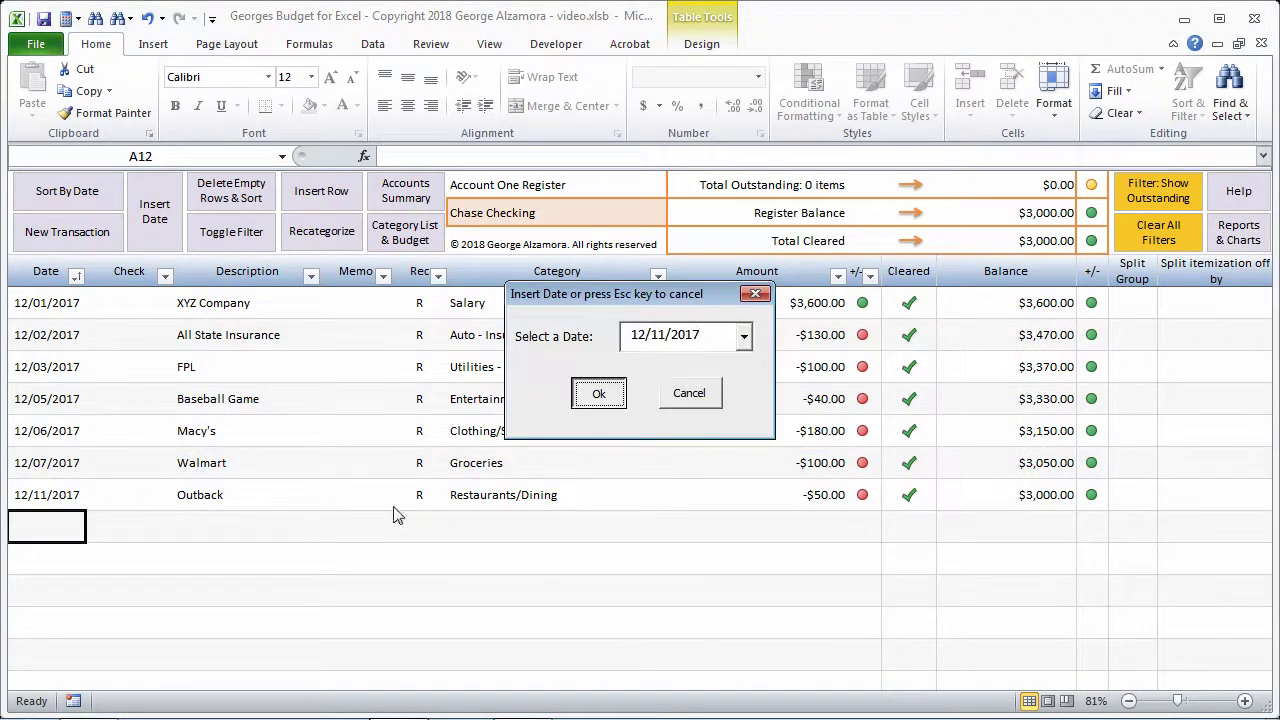
text(walmart)
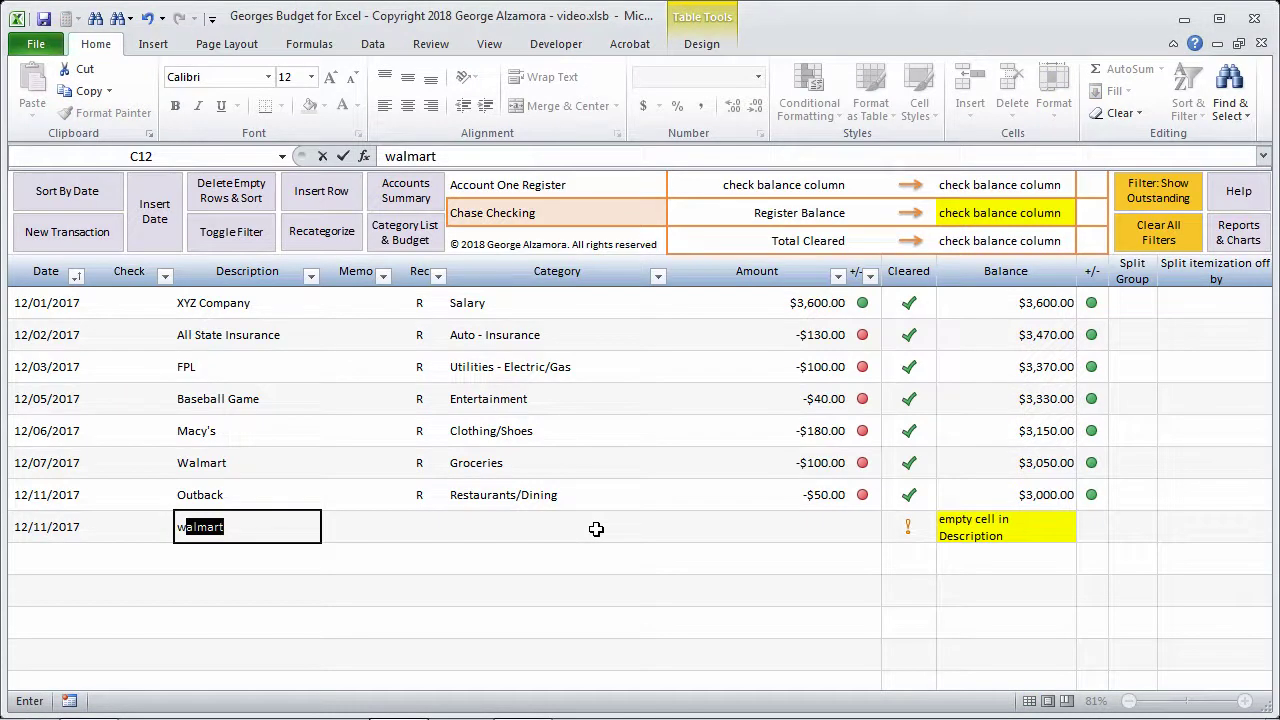
key(Tab)
key(Tab)
key(Tab)
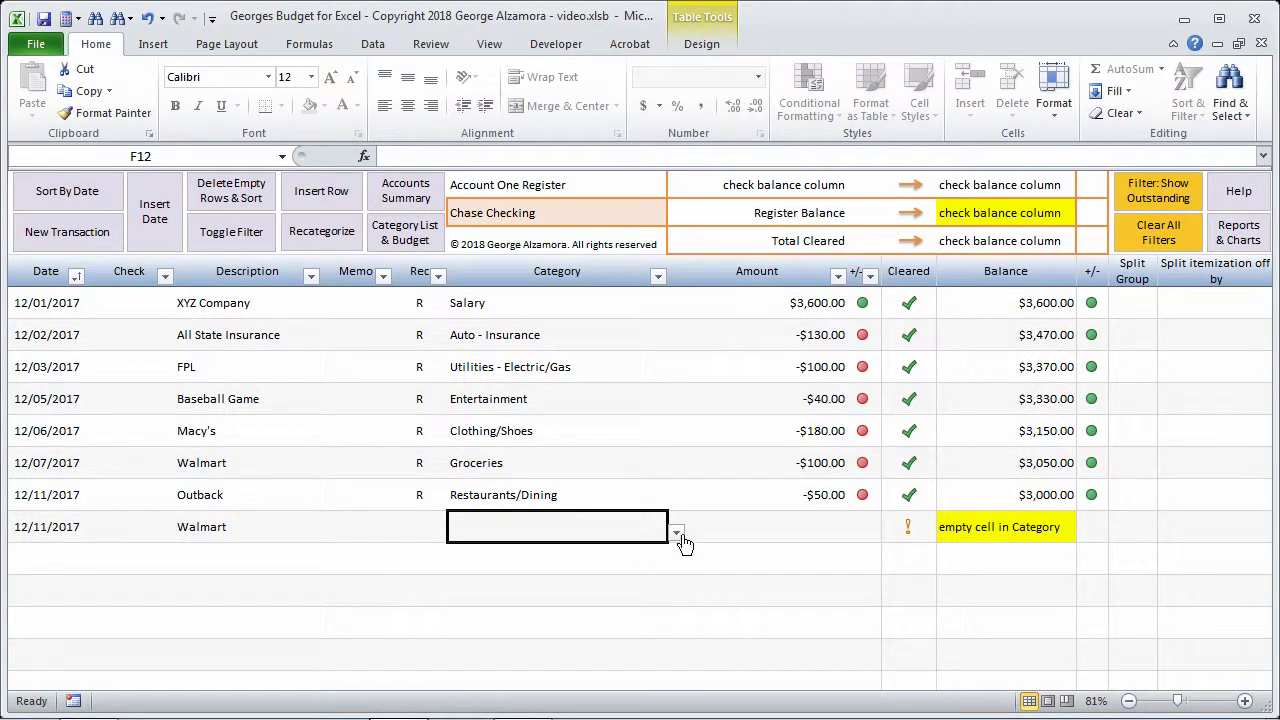
Set the new Walmart transaction's category to Split and its amount to -100
click(677, 533)
drag(680, 563, 678, 618)
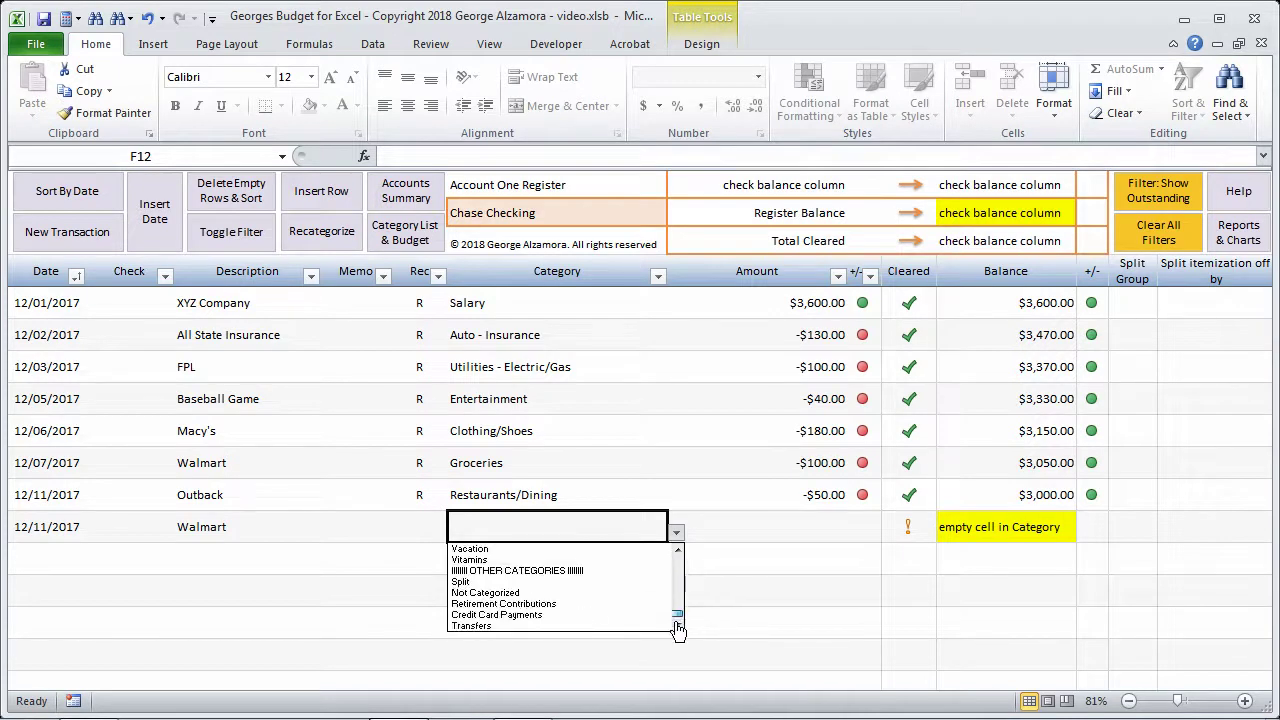
click(586, 583)
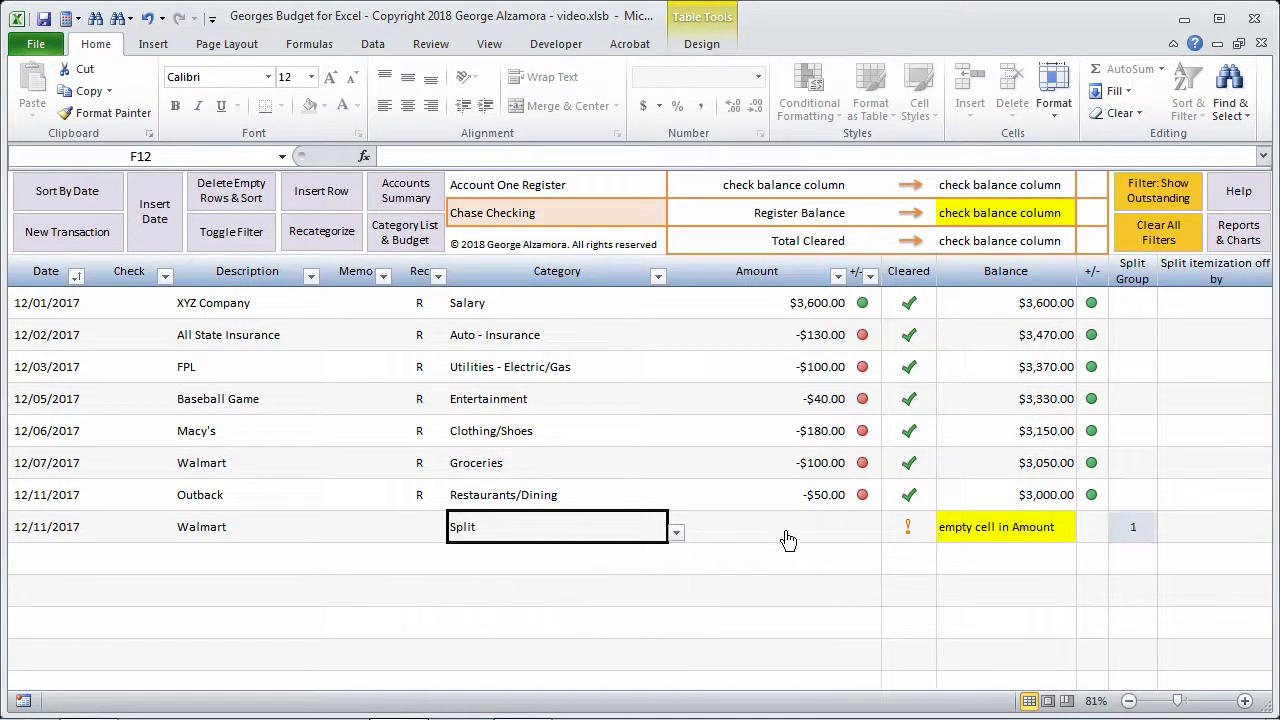
key(Tab)
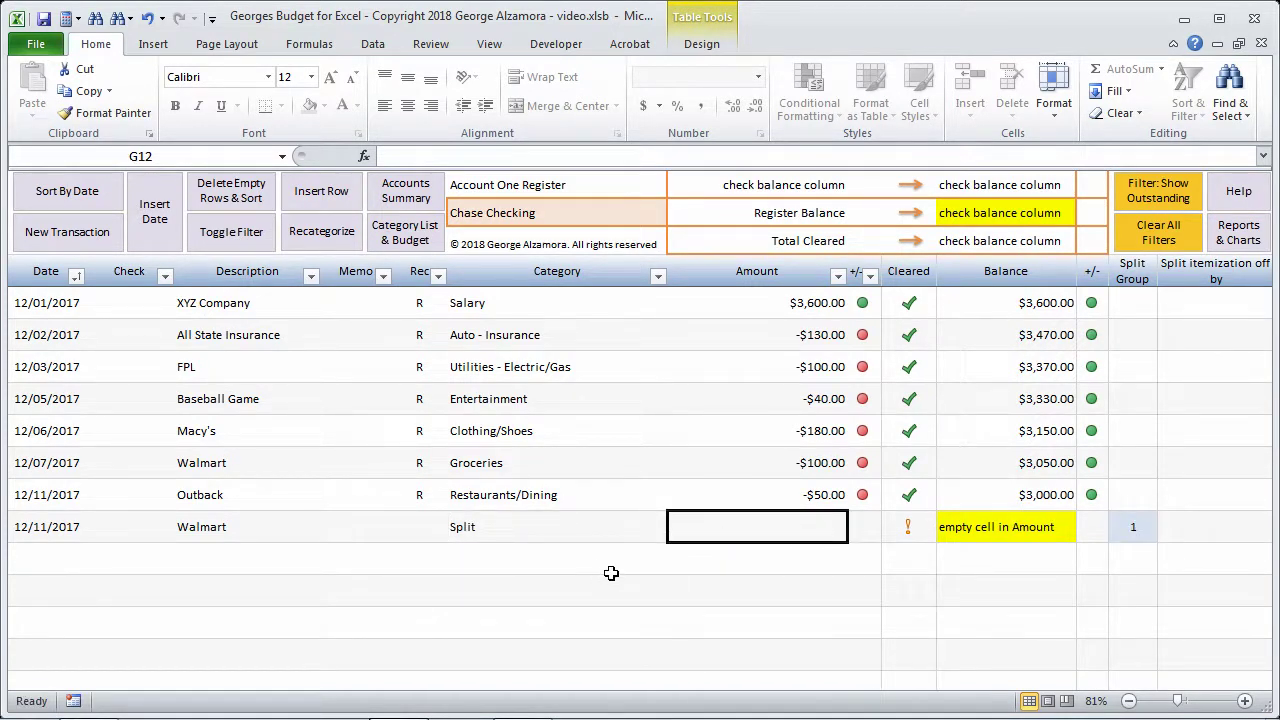
text(-100)
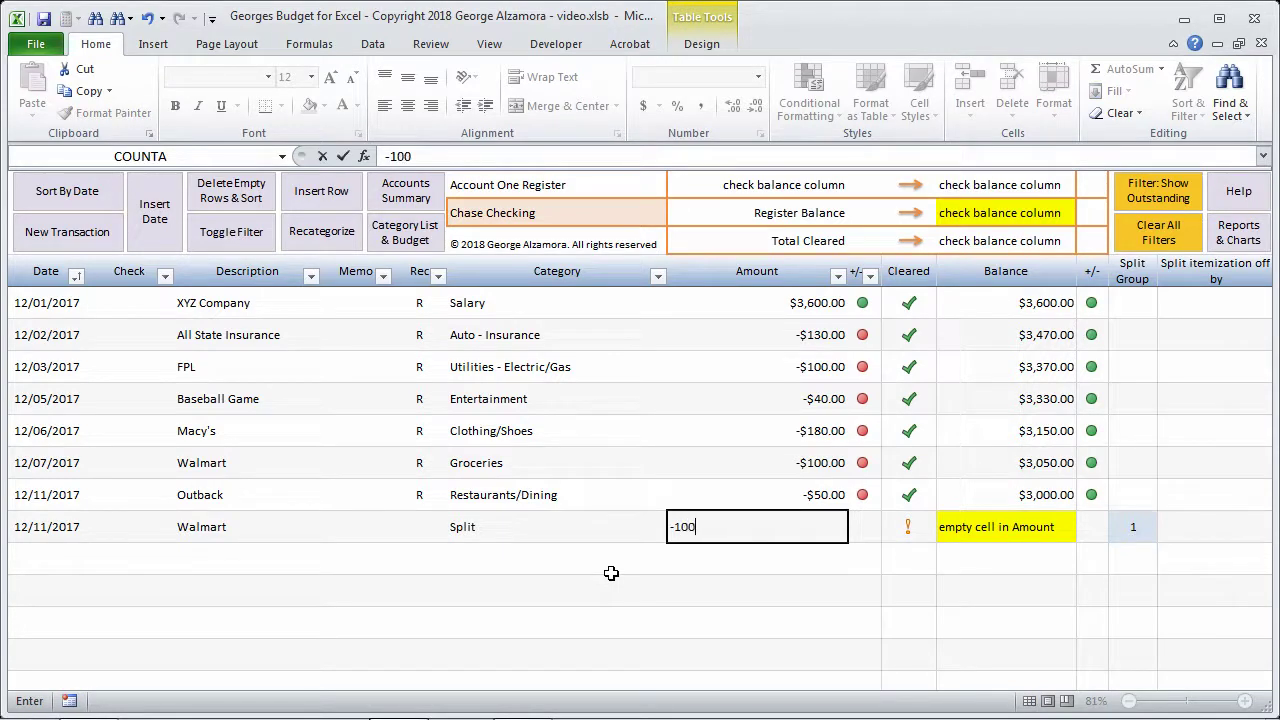
key(Return)
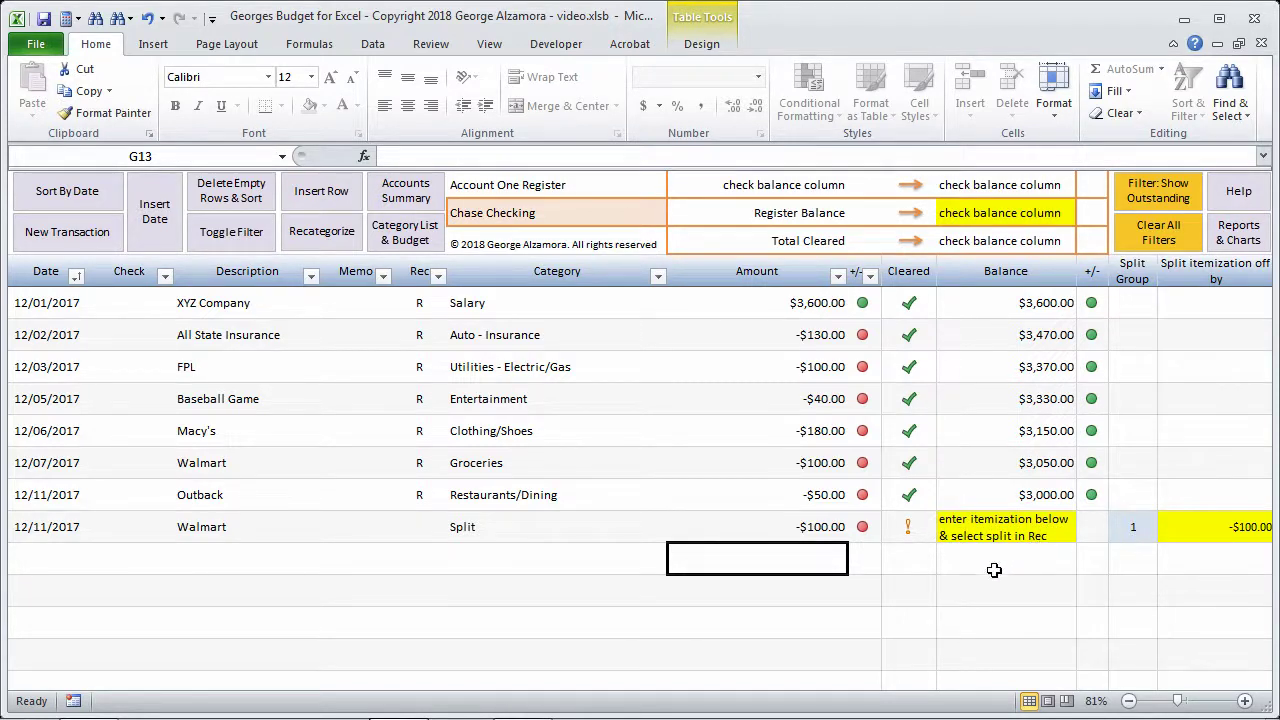
Start an itemization row directly below the Walmart split with date 12/11/2017, description Walmart and Rec set to Split
click(70, 555)
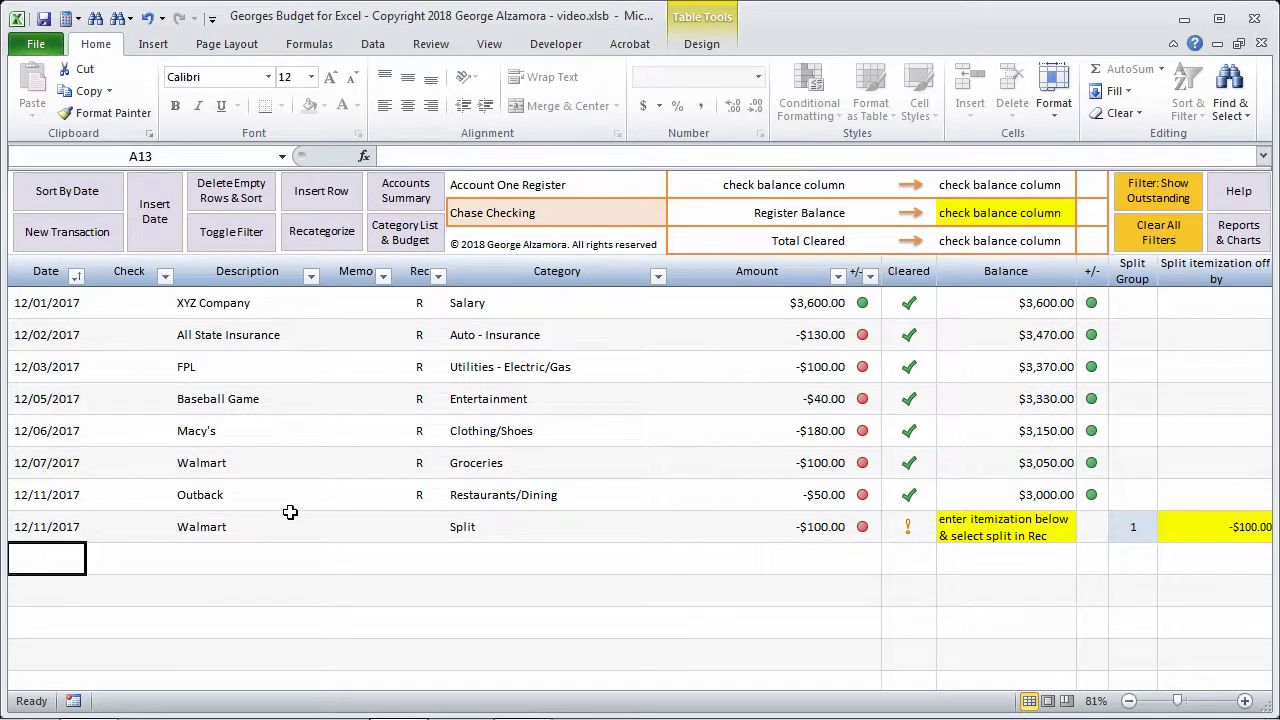
click(155, 245)
click(596, 392)
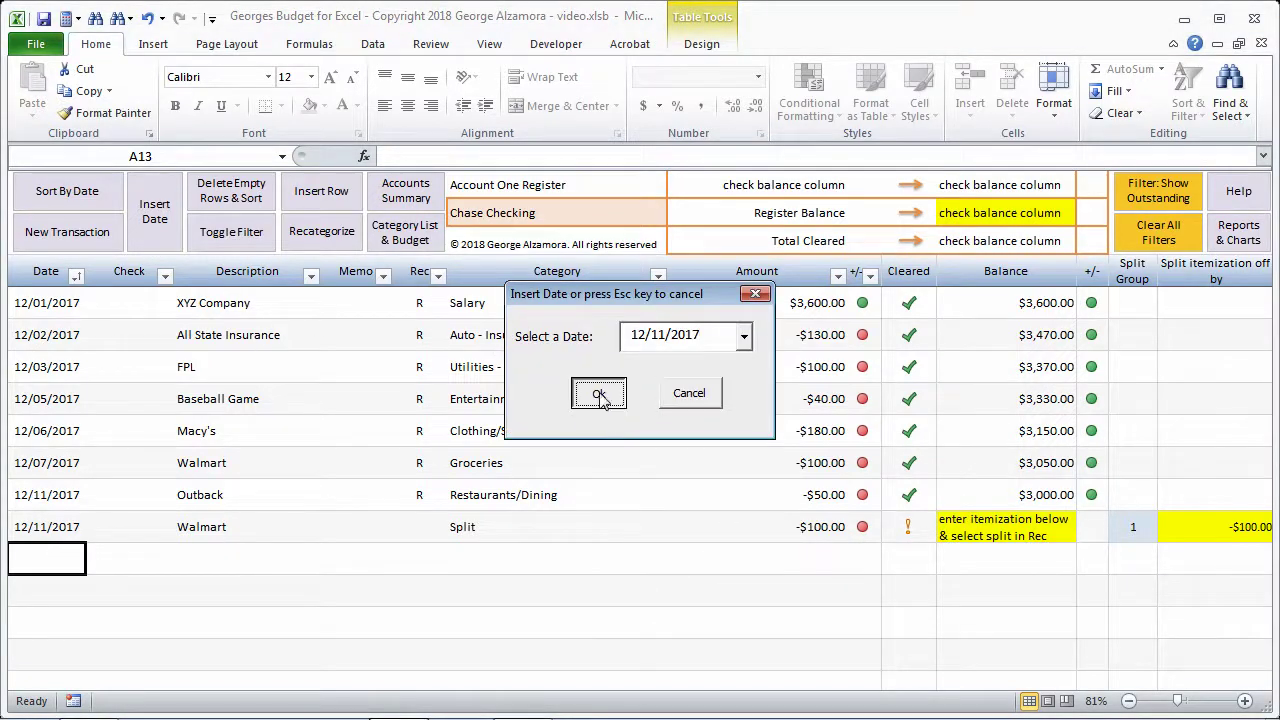
key(Tab)
text(w)
key(Tab)
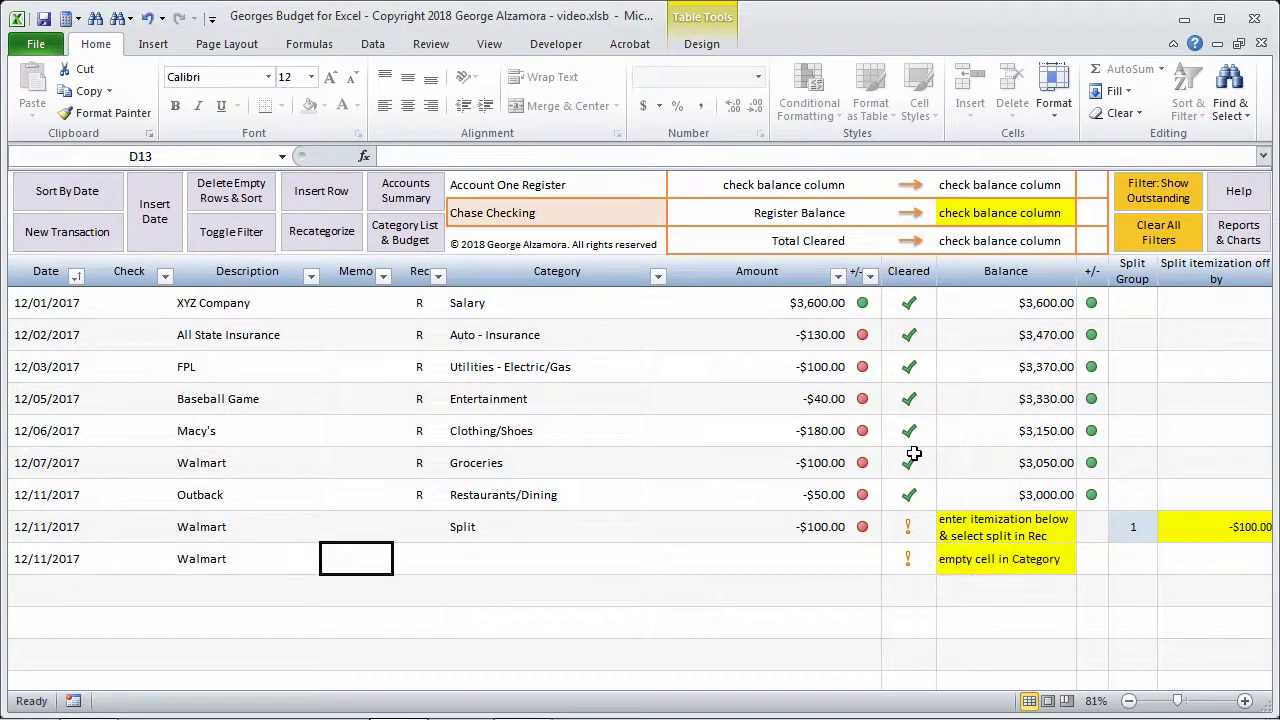
key(Tab)
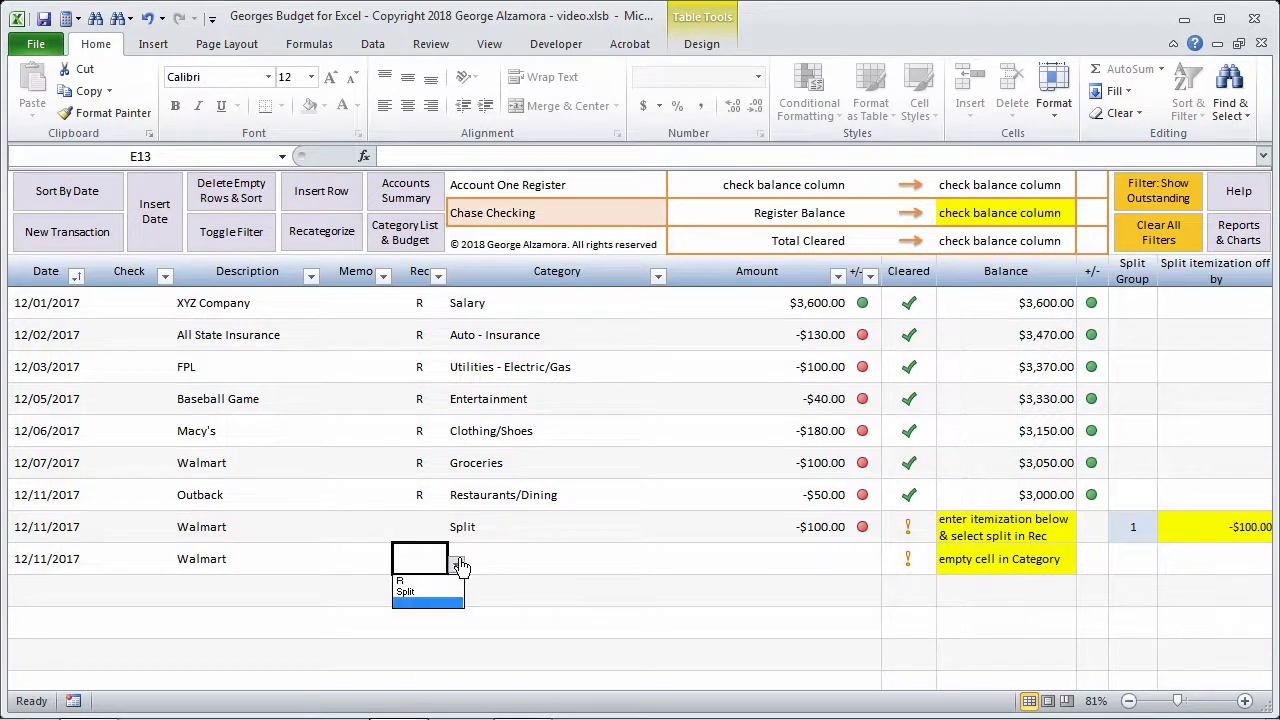
click(456, 564)
click(440, 592)
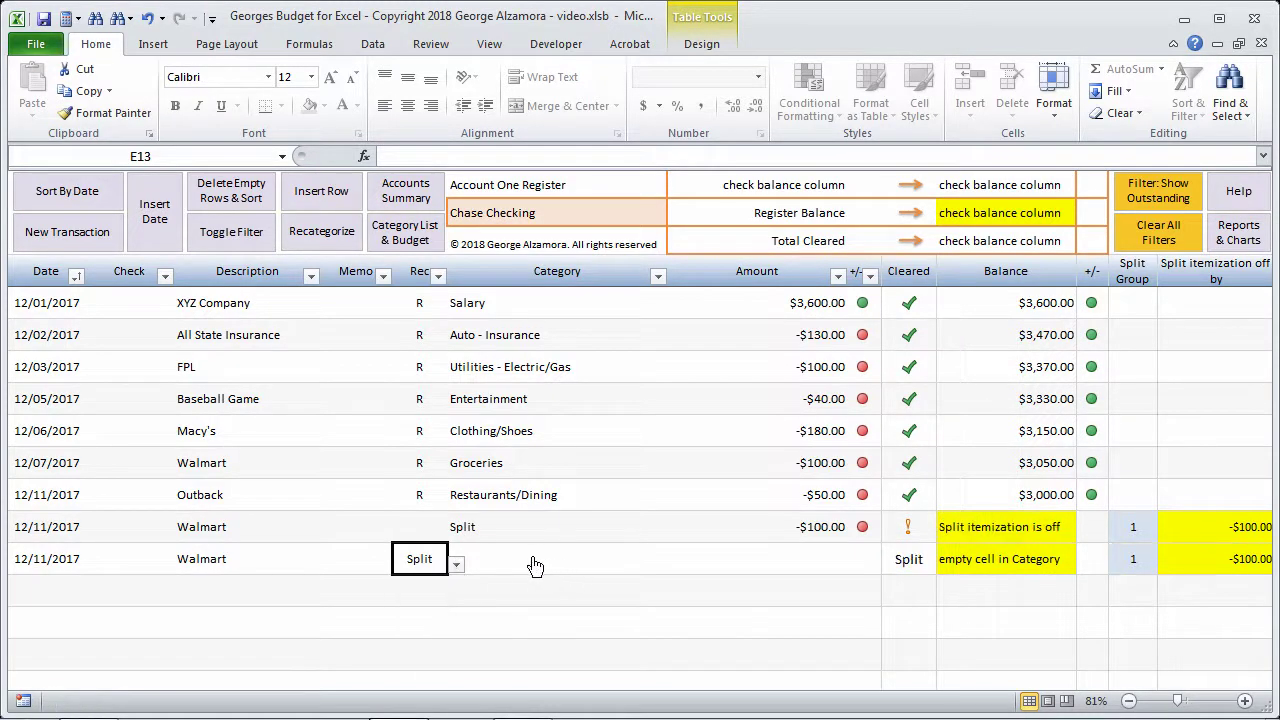
Assign the first Walmart itemization row the category Groceries and the amount -80
key(Tab)
click(676, 565)
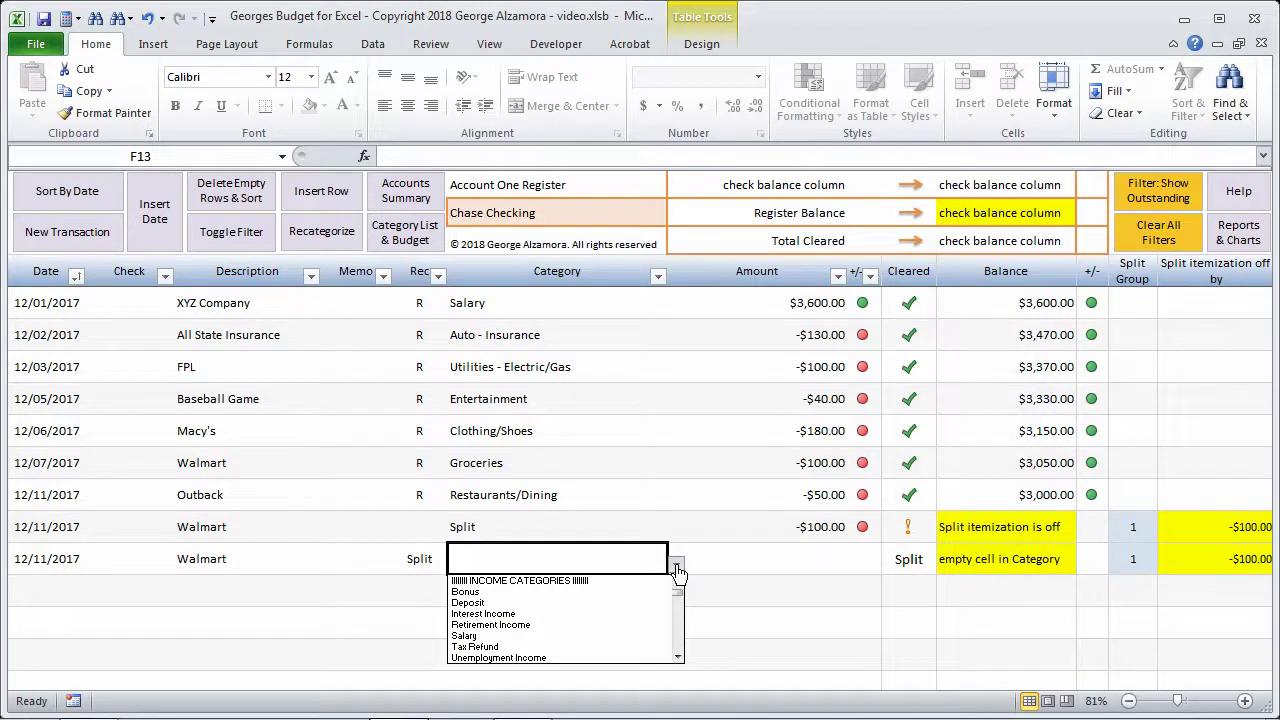
click(677, 570)
text(groceries)
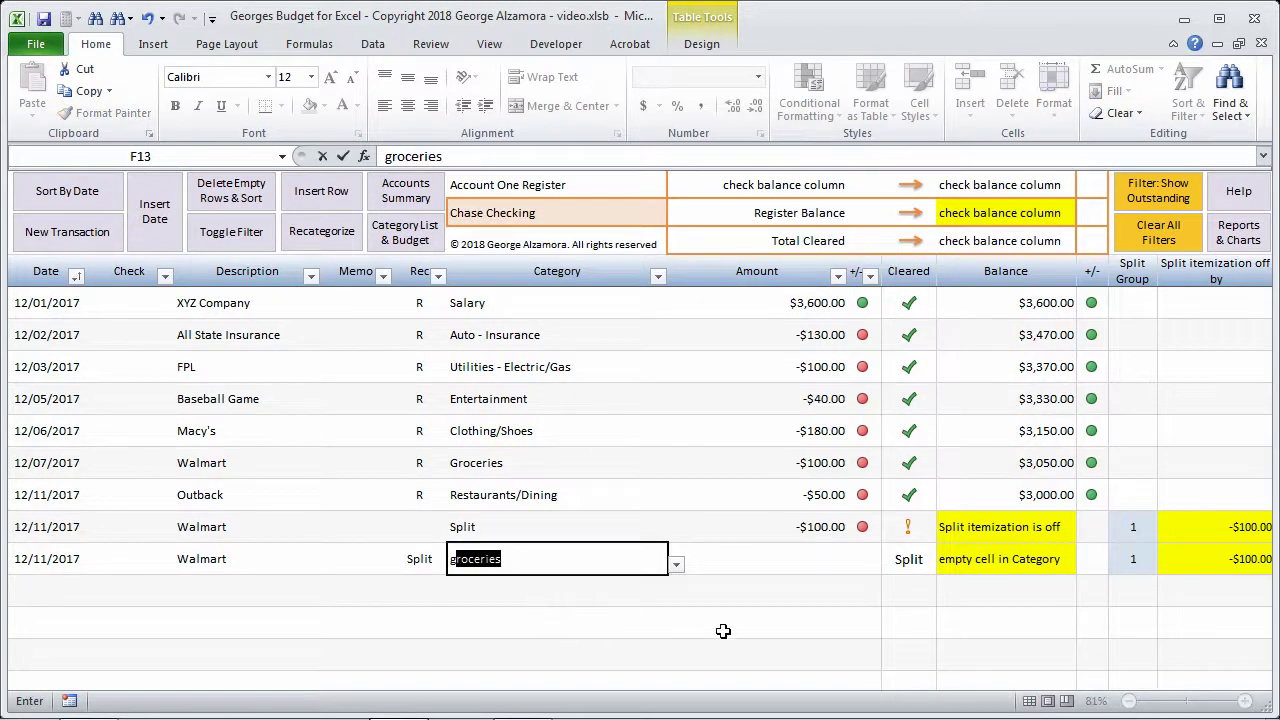
key(Tab)
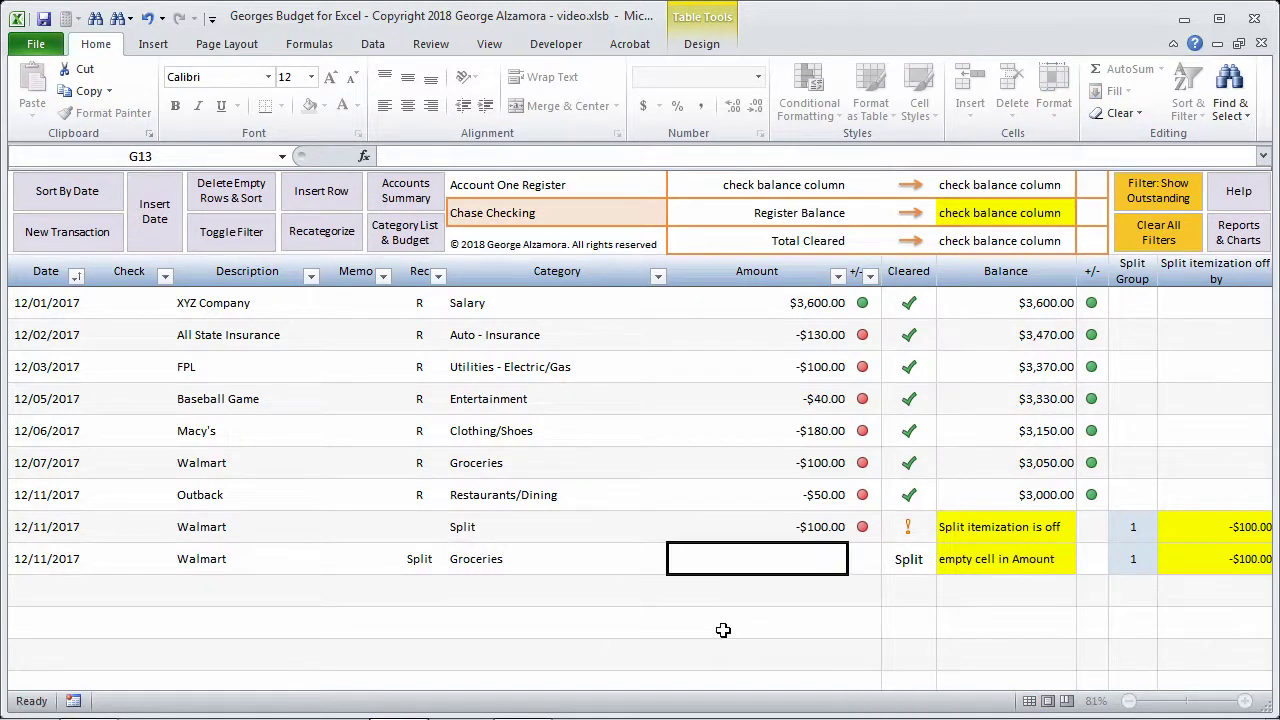
text(-$8)
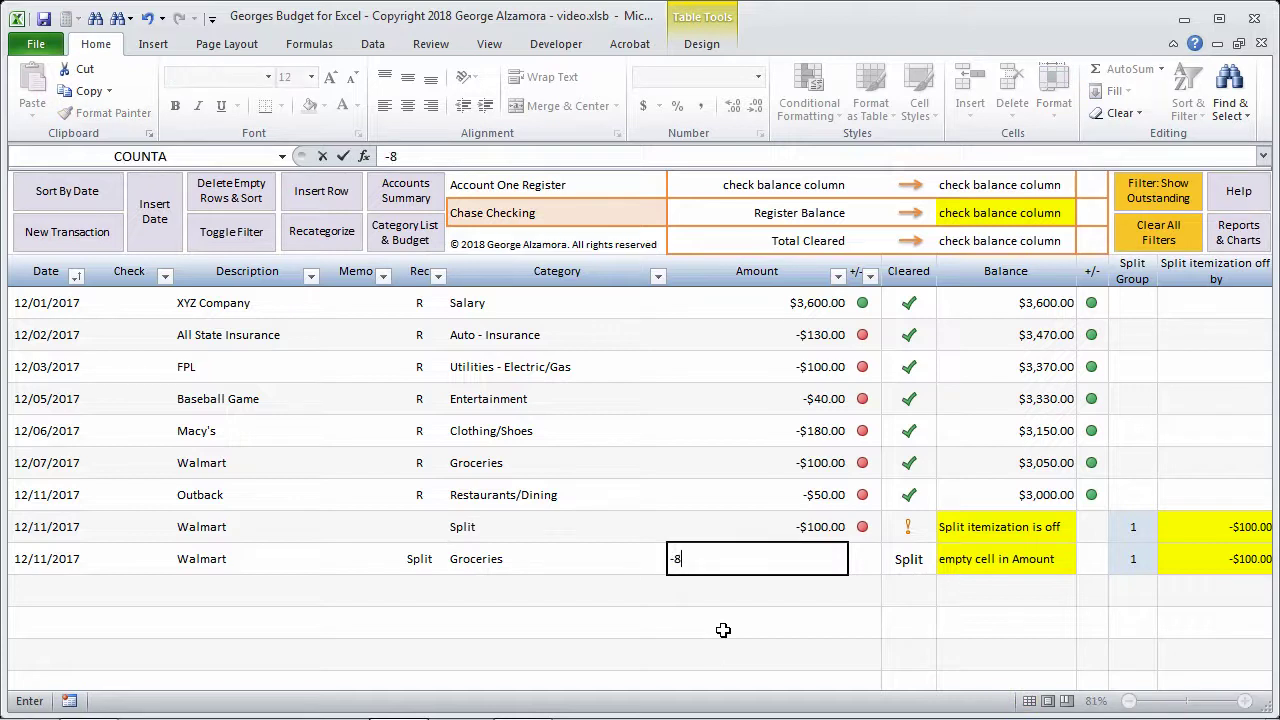
text(0)
key(Return)
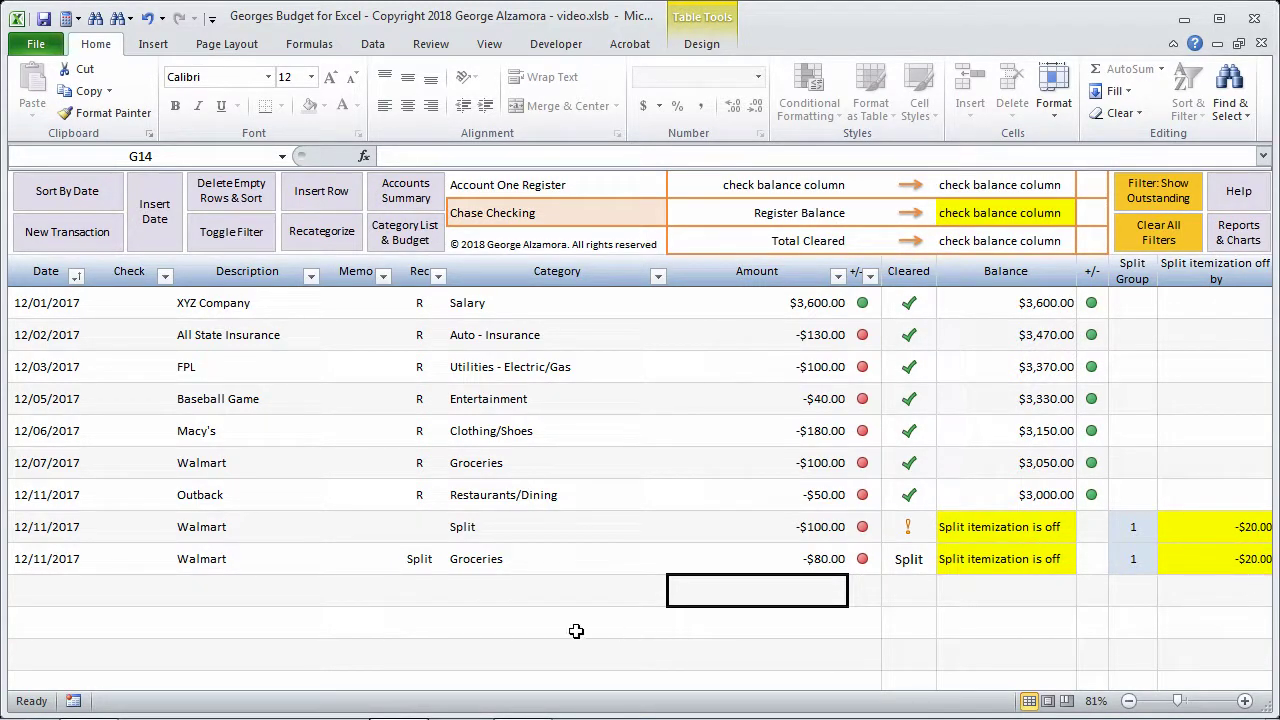
Start a second itemization row below the Groceries one with date 12/11/2017, description Walmart and Rec set to Split
click(58, 590)
click(135, 225)
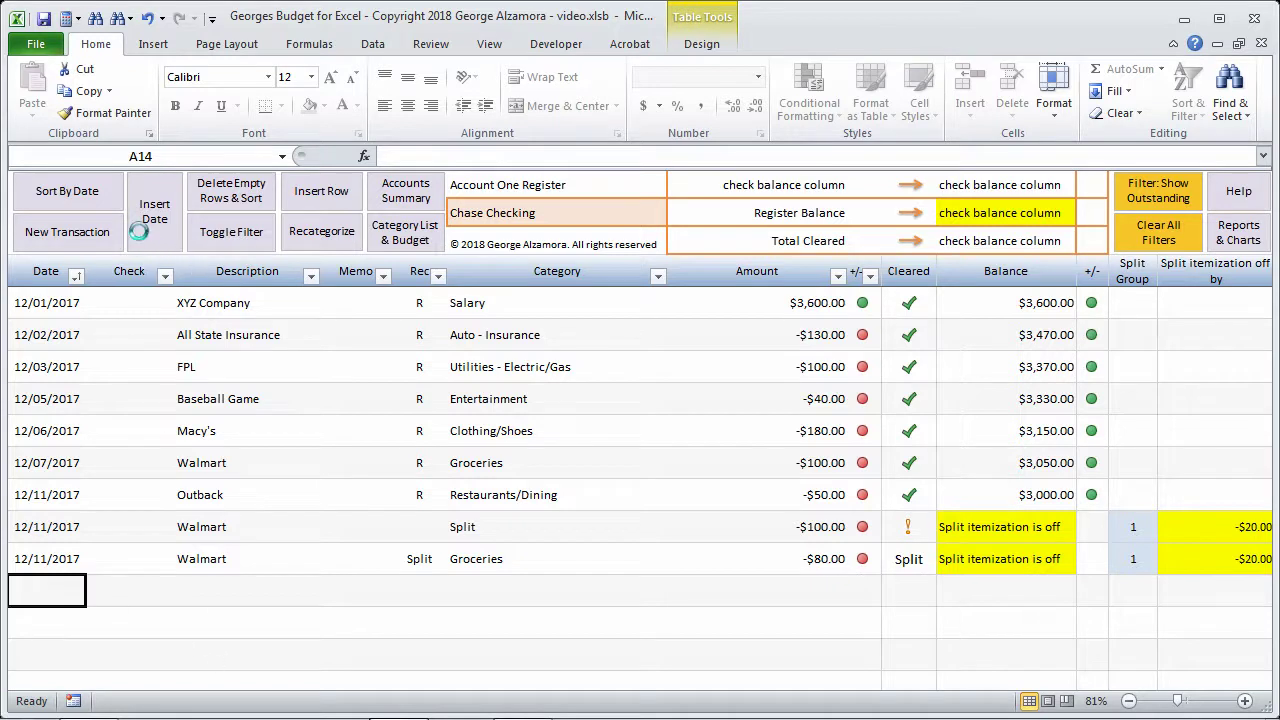
click(598, 396)
text(Walmart)
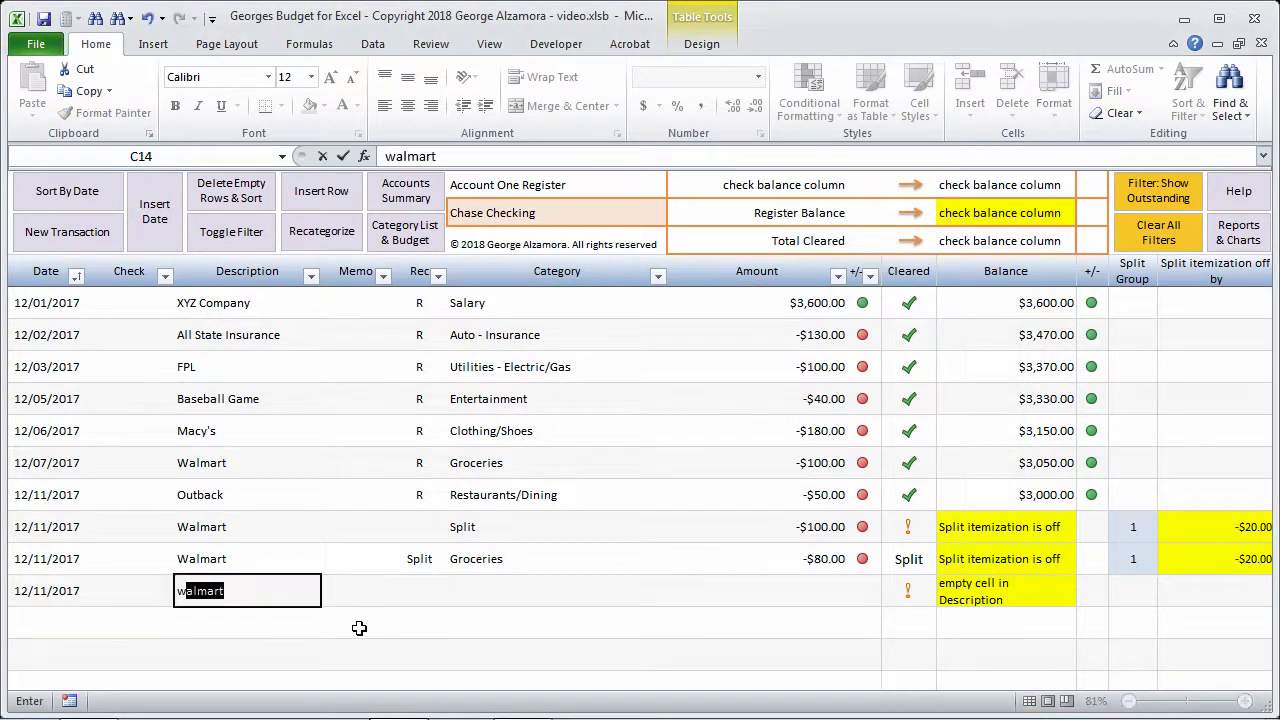
click(428, 594)
click(456, 596)
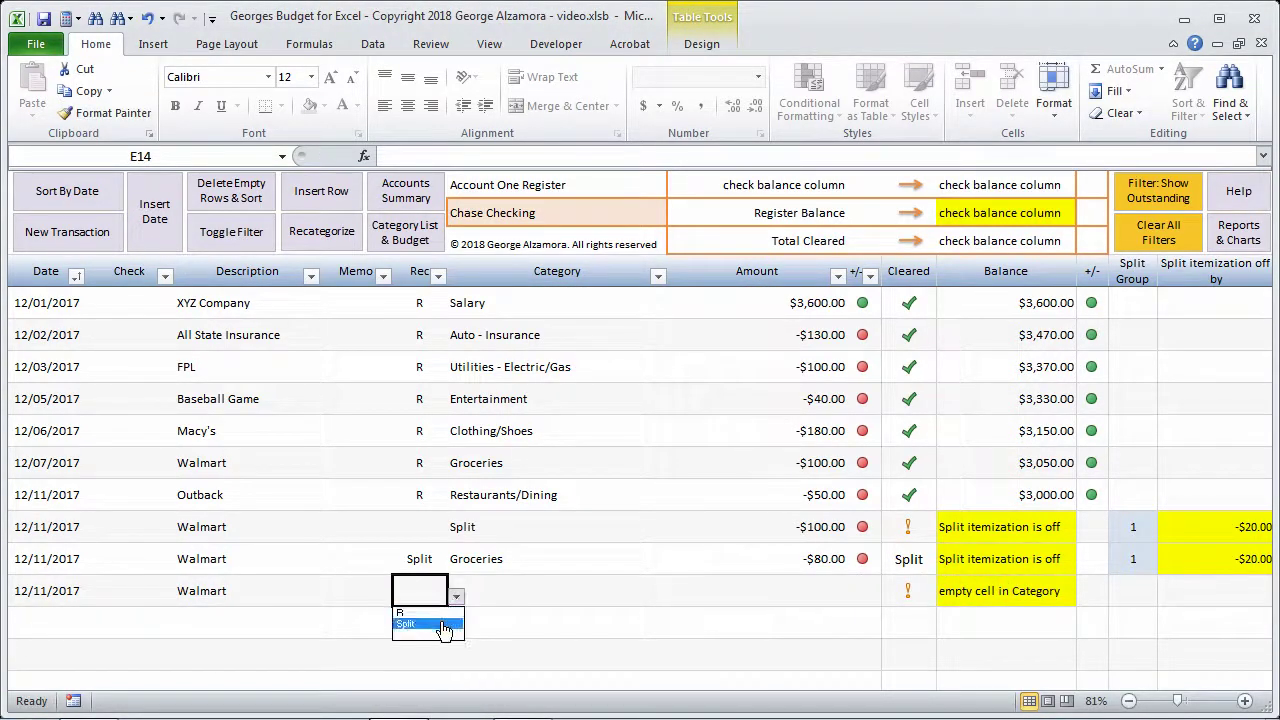
click(425, 623)
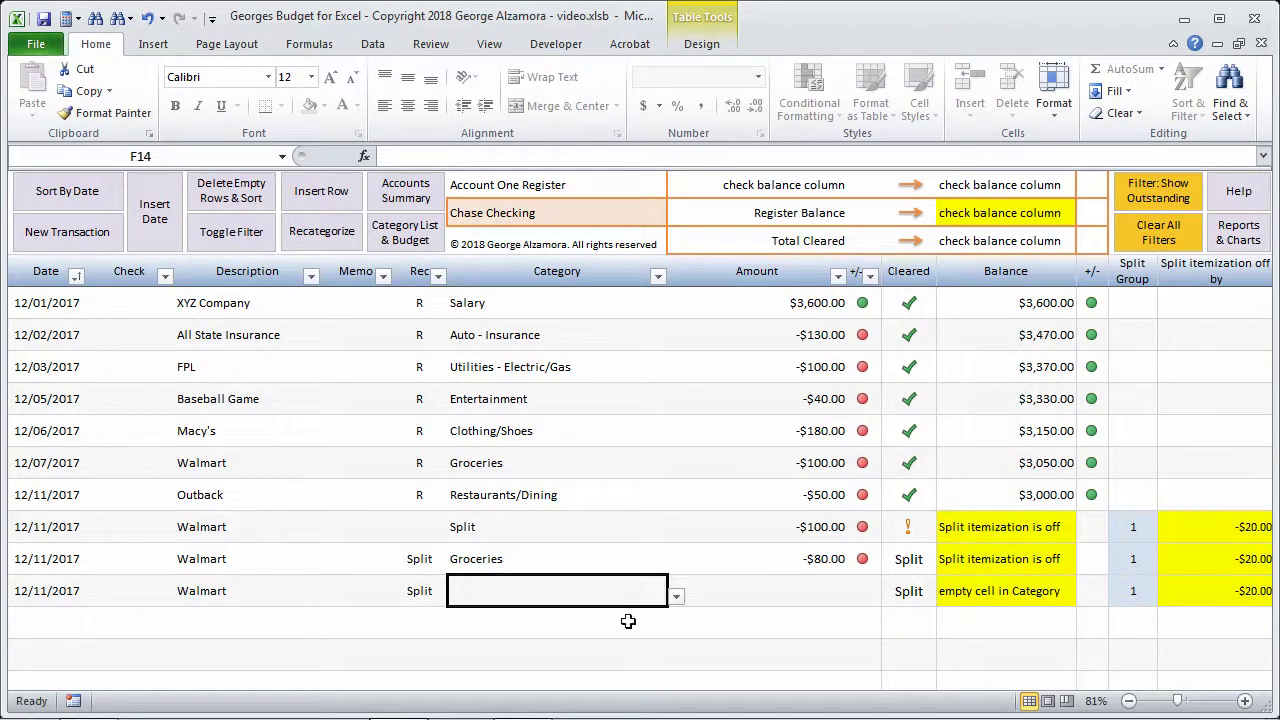
Assign the second Walmart itemization row the category Personal Care - Products and the amount -20
click(676, 598)
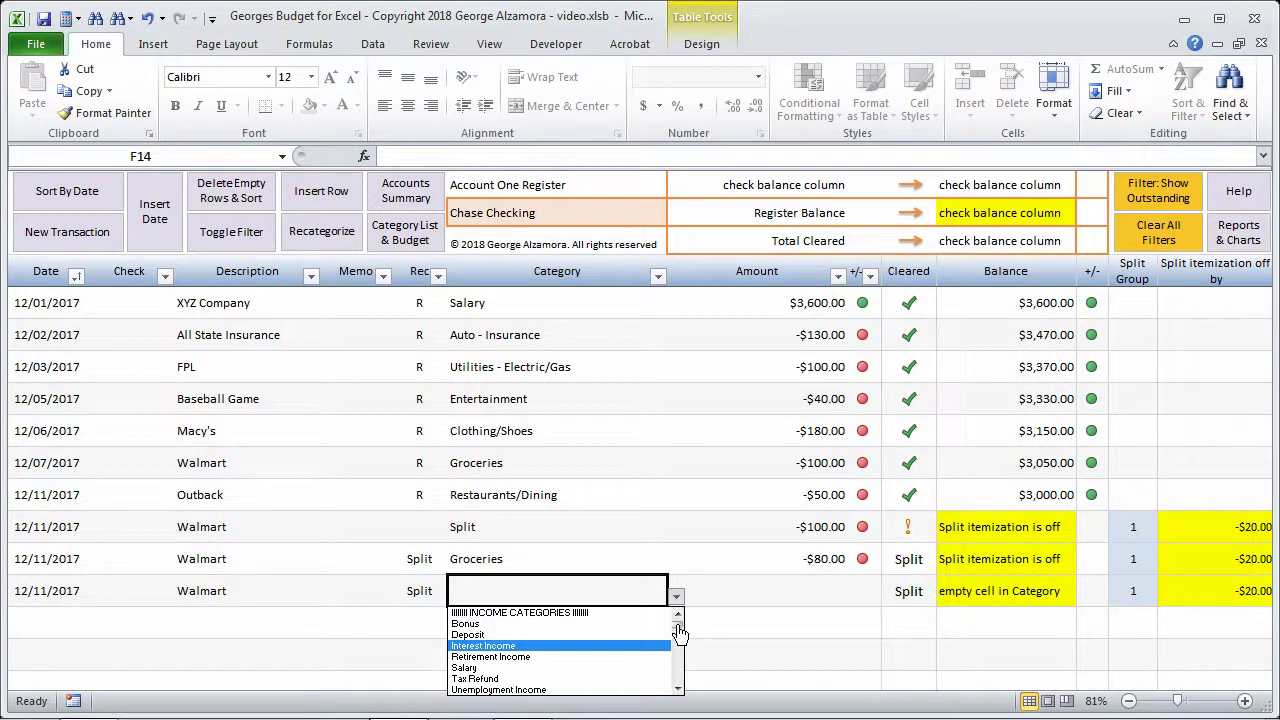
scroll(680, 632, down, 2)
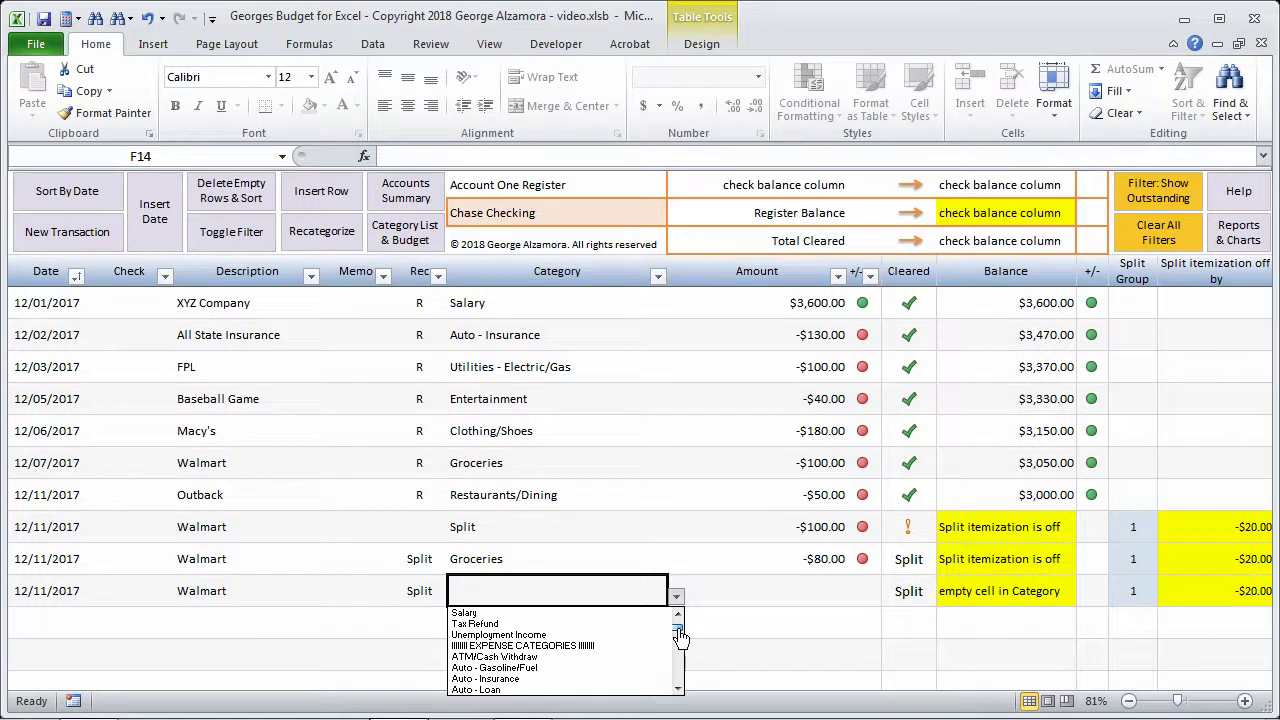
drag(680, 637, 677, 672)
click(619, 658)
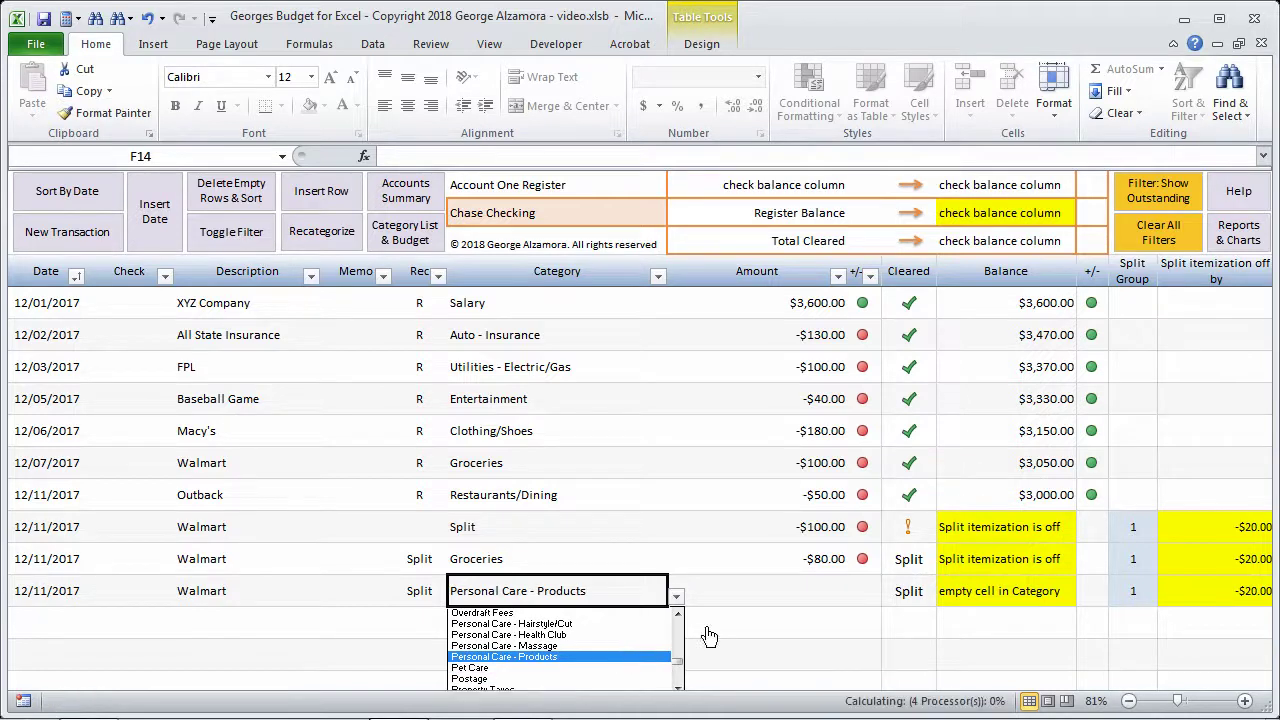
click(823, 591)
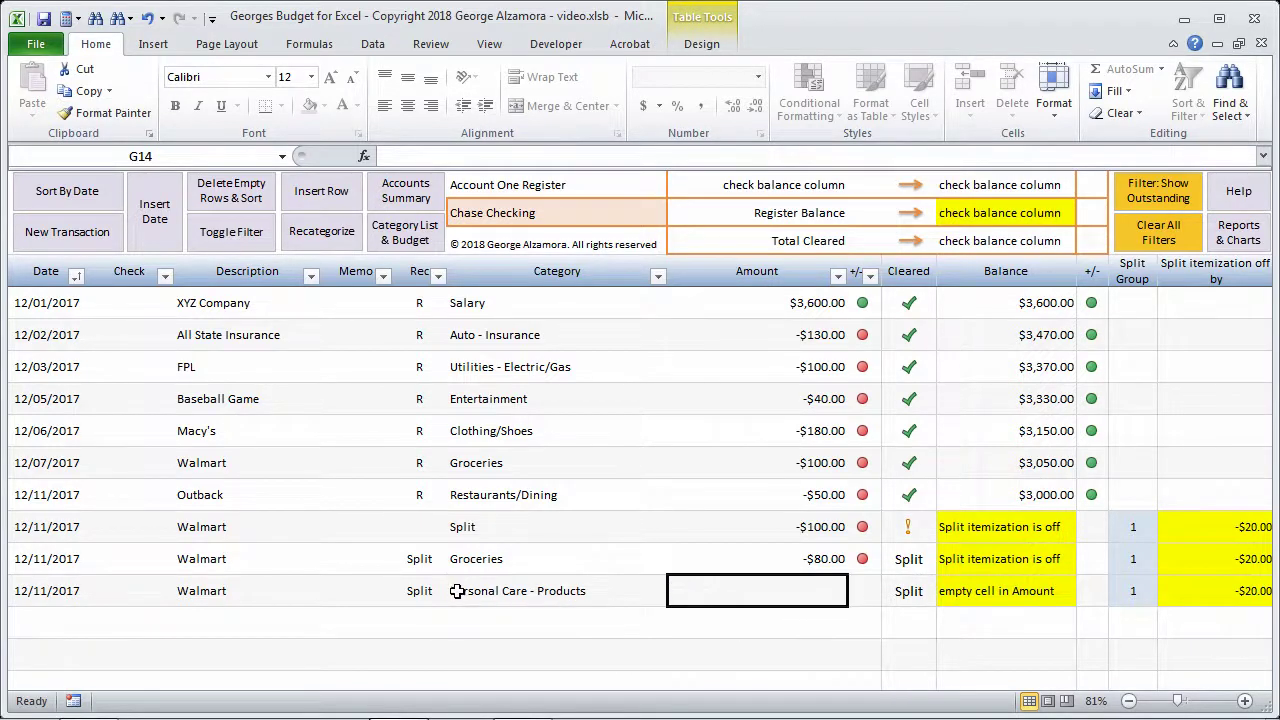
text(-20)
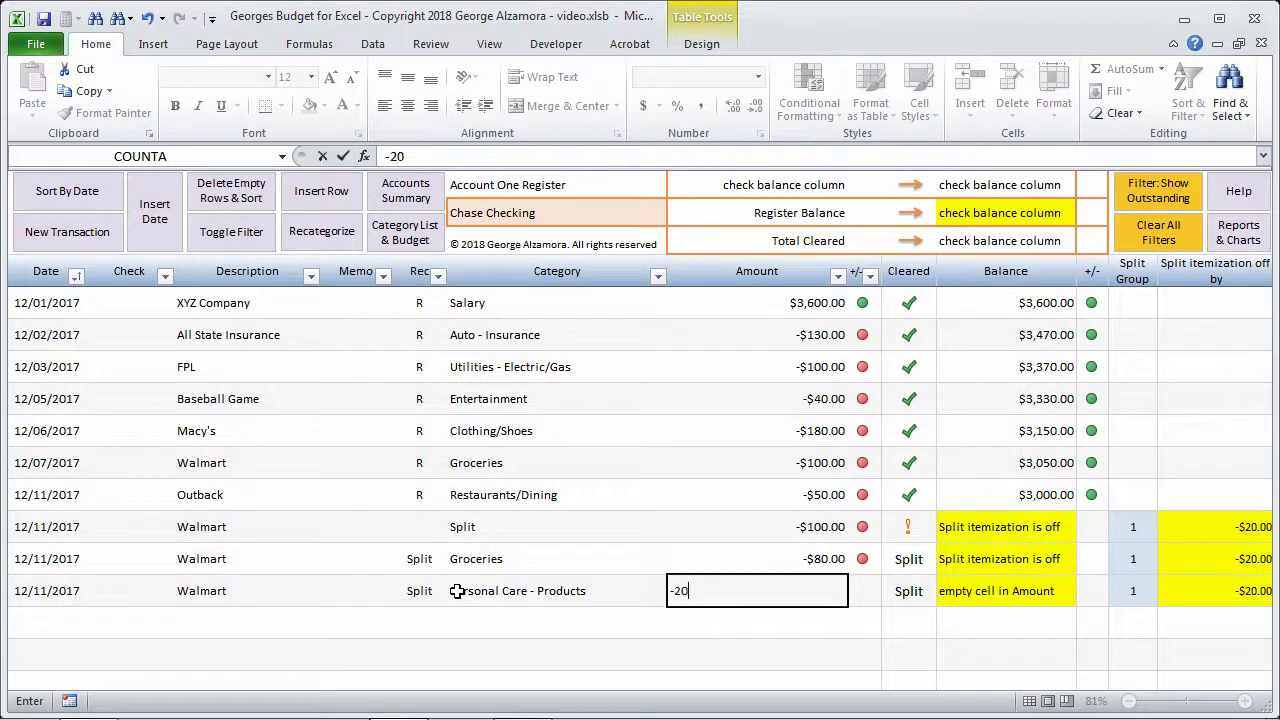
key(Return)
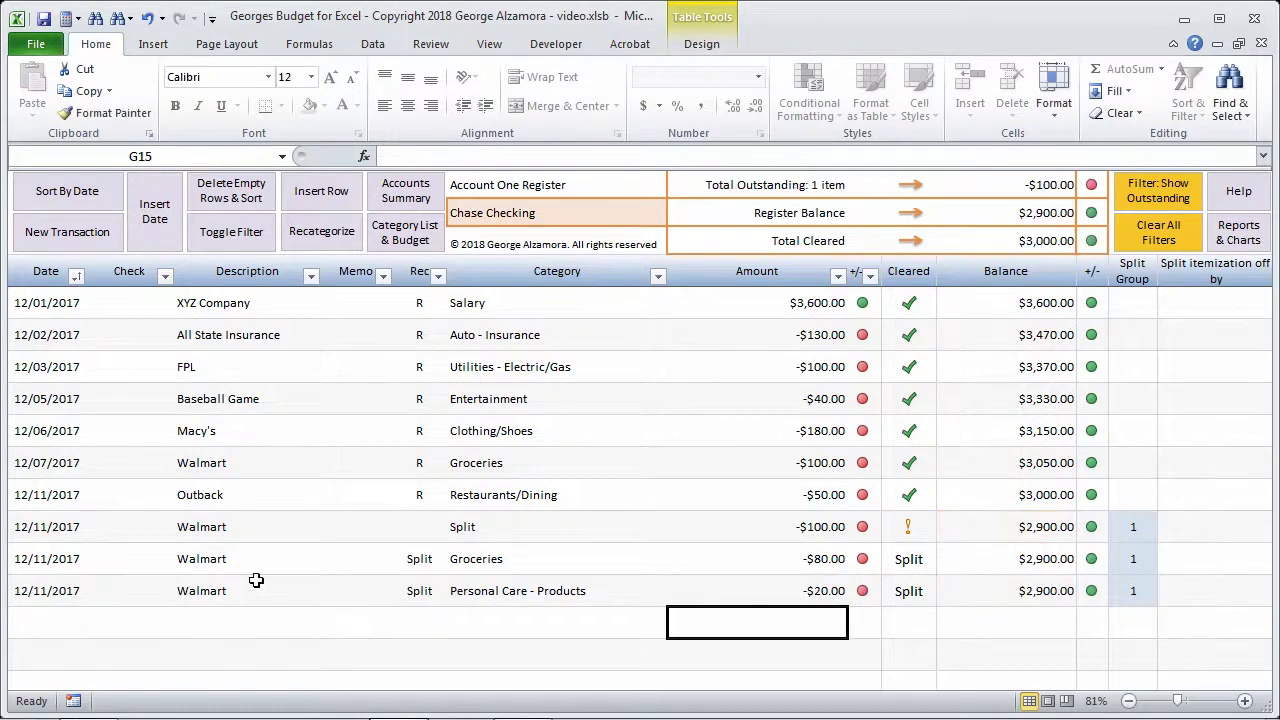
Examine the Walmart split transaction, its two itemization rows and their shared split group
drag(72, 527, 832, 537)
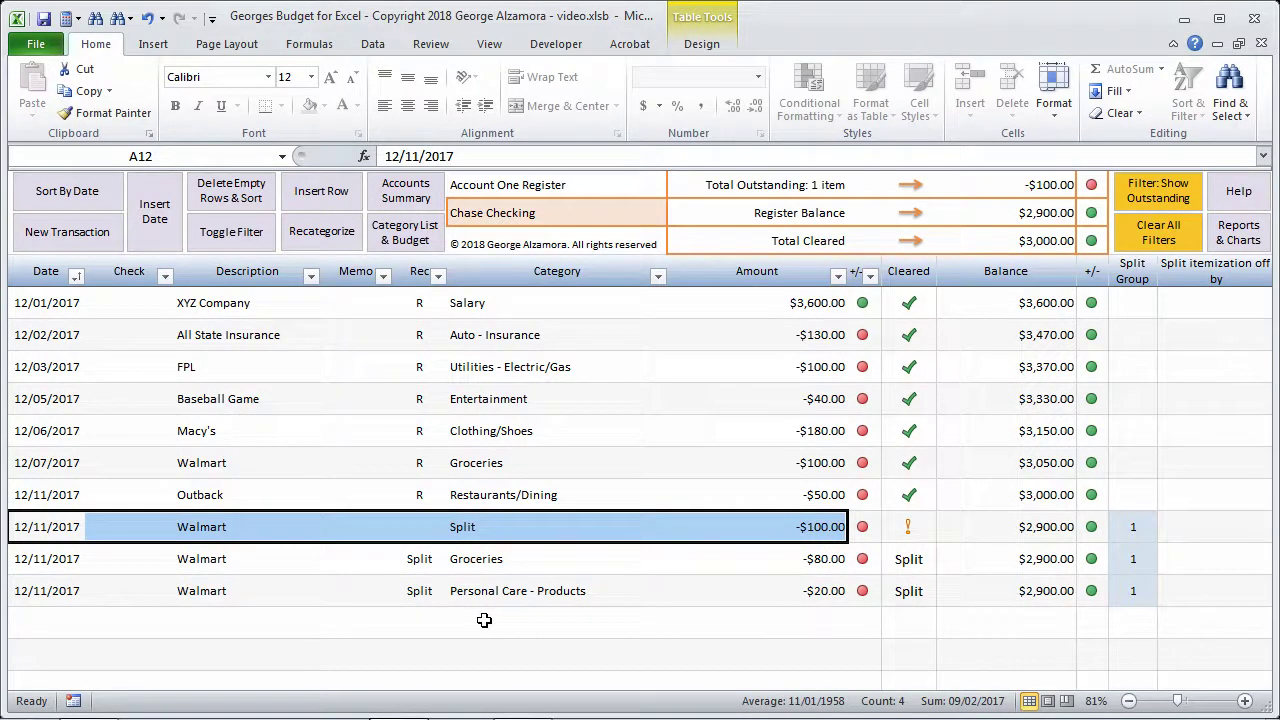
drag(60, 563, 792, 598)
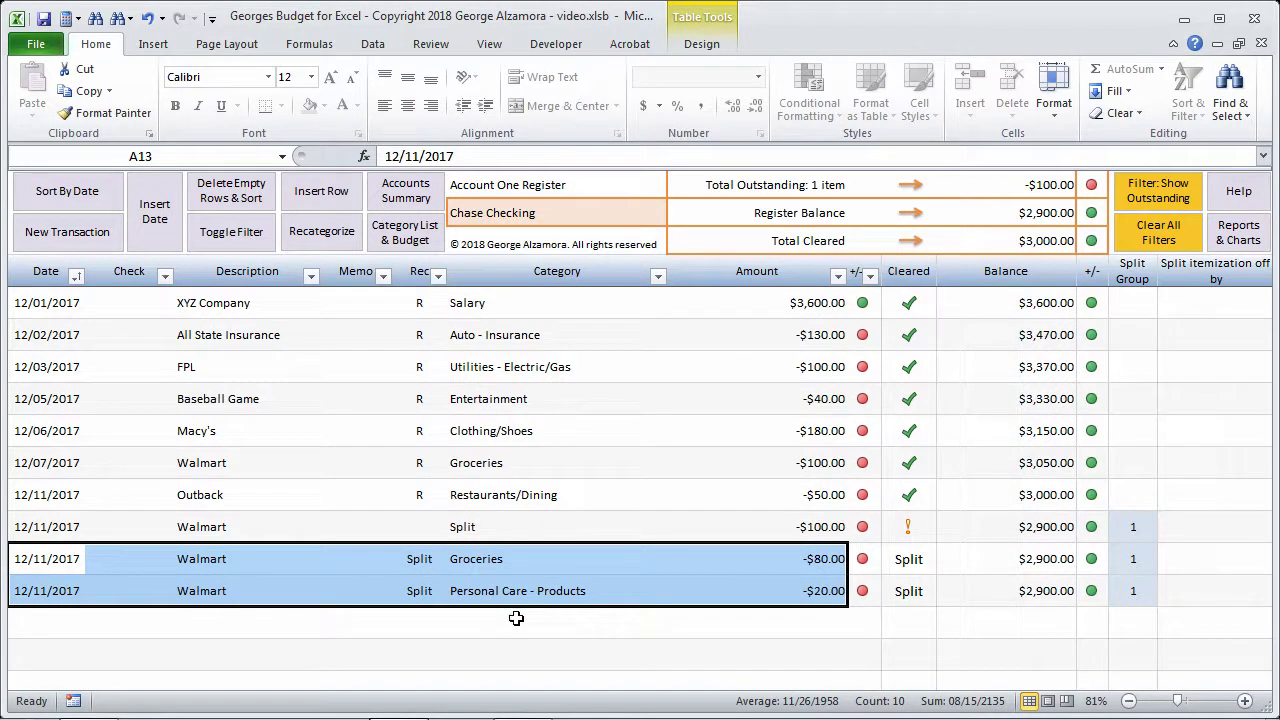
drag(76, 536, 775, 575)
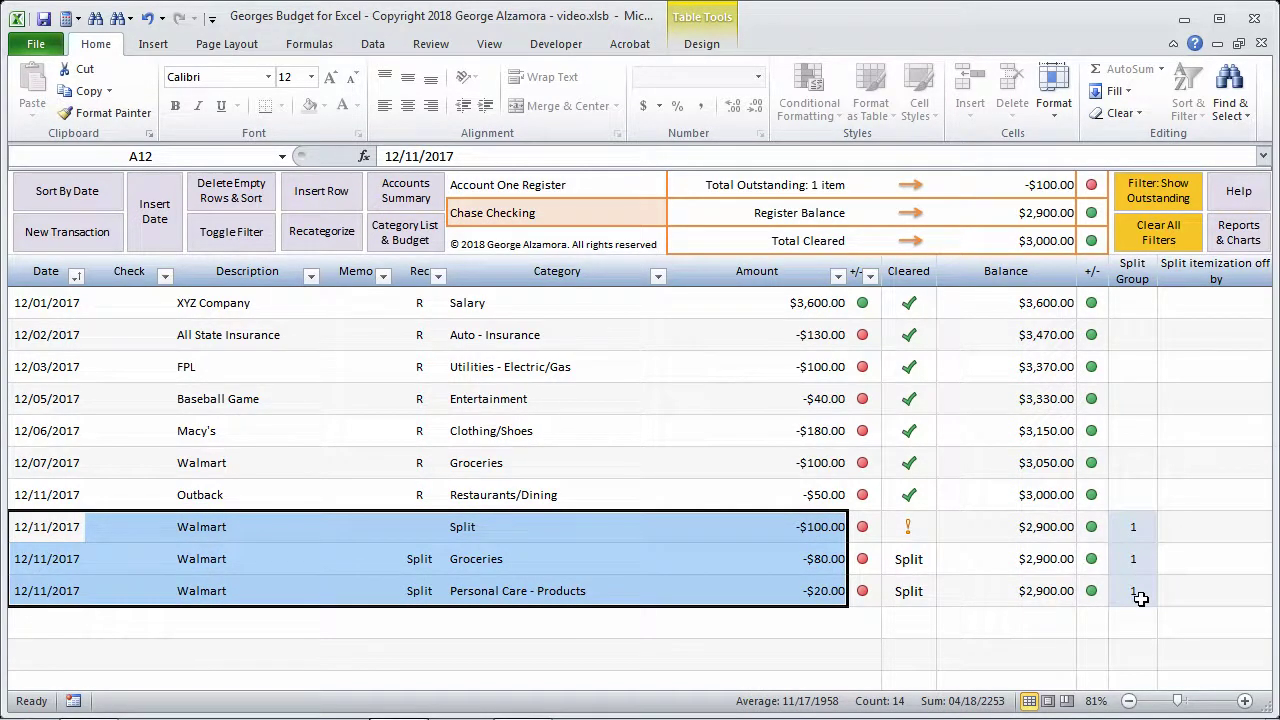
scroll(729, 590, down, 1)
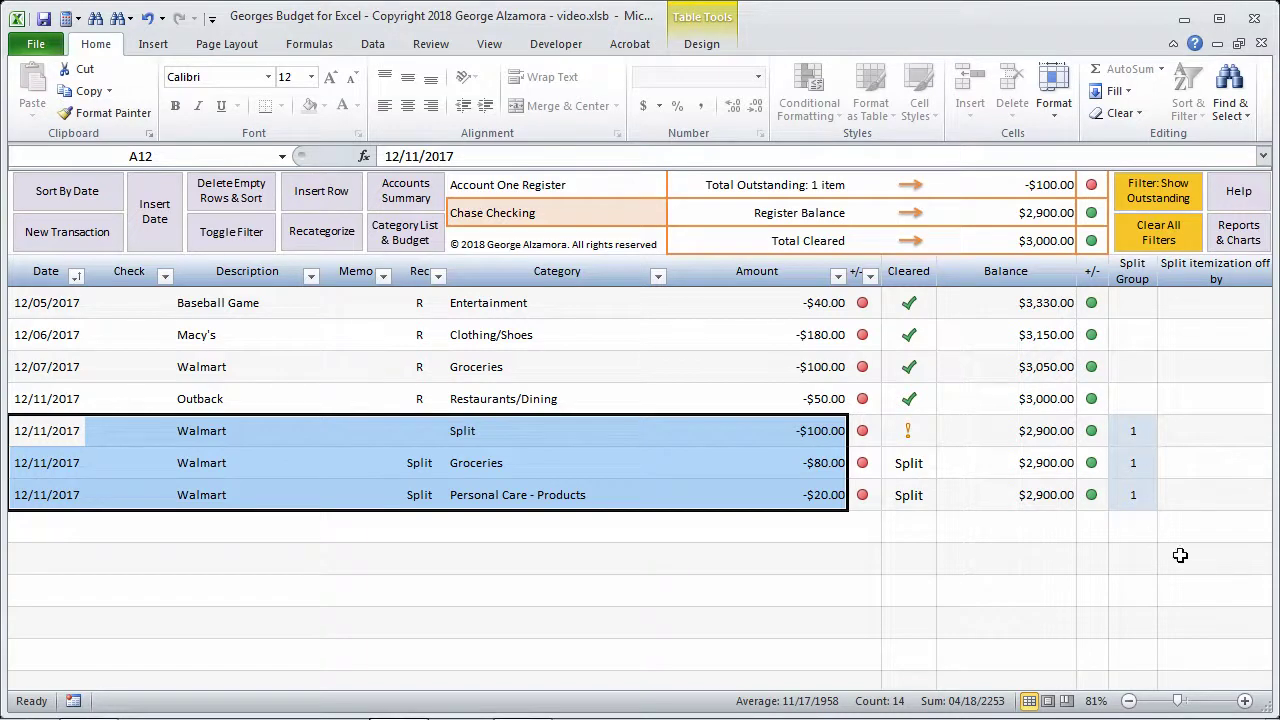
scroll(1153, 567, up, 1)
scroll(1153, 567, down, 3)
scroll(1094, 580, up, 3)
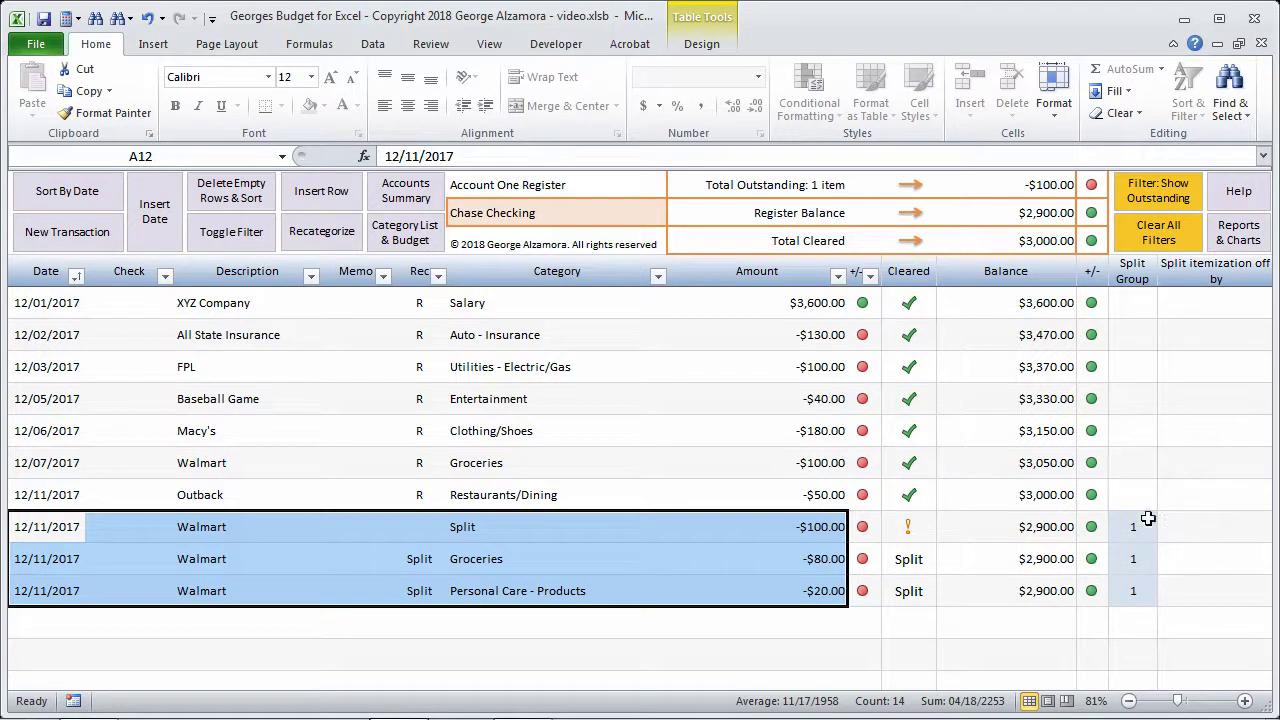
scroll(1110, 562, down, 1)
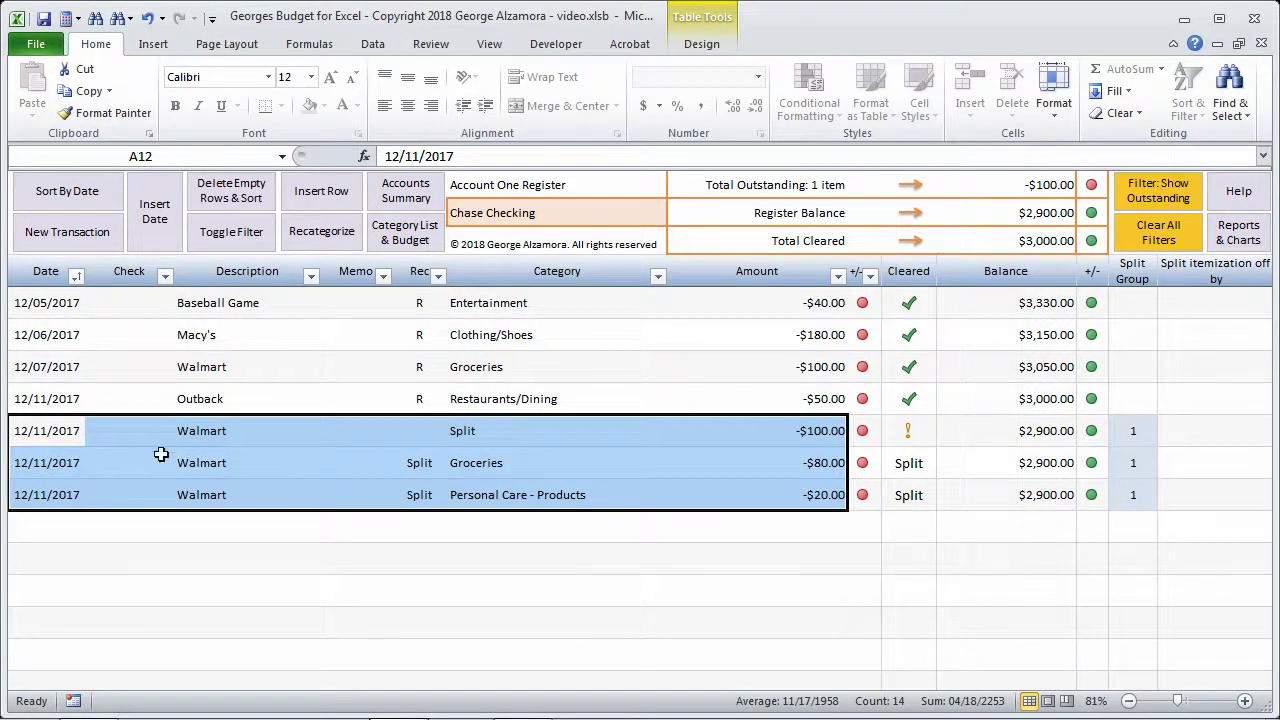
Compare the dates, Rec and Cleared entries and amounts of the main Walmart split row with its itemized rows
click(76, 432)
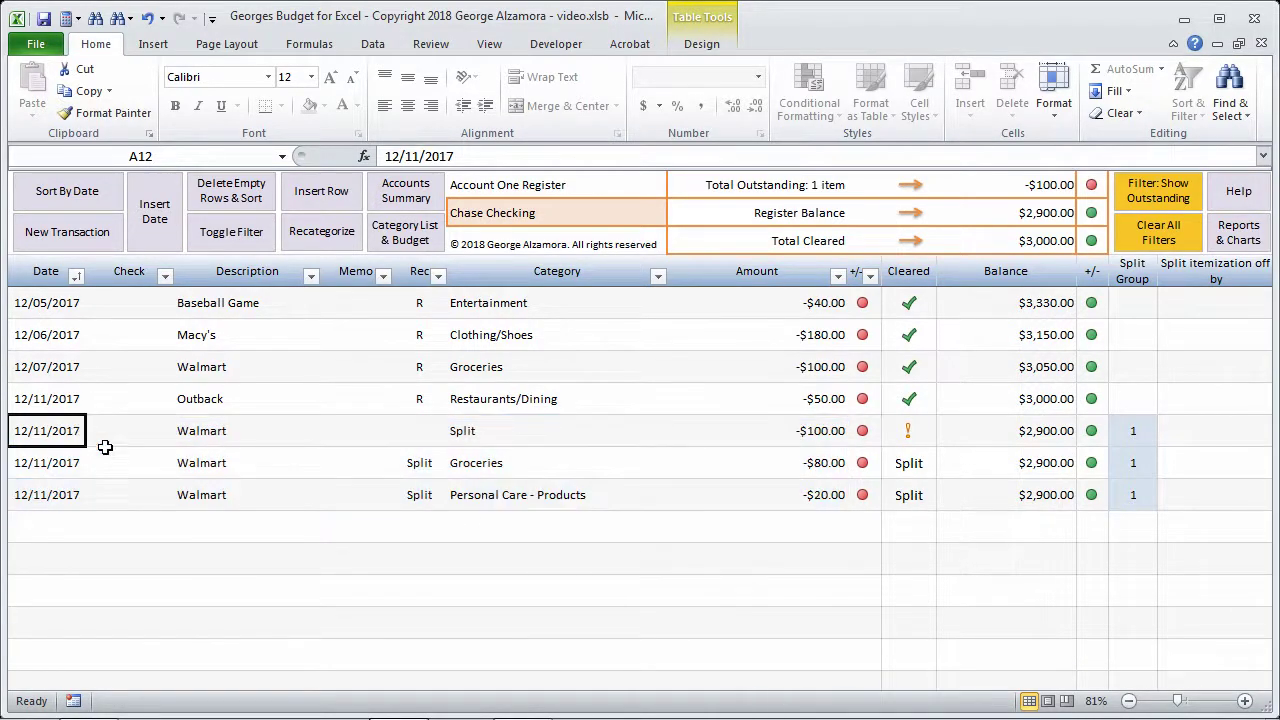
click(60, 498)
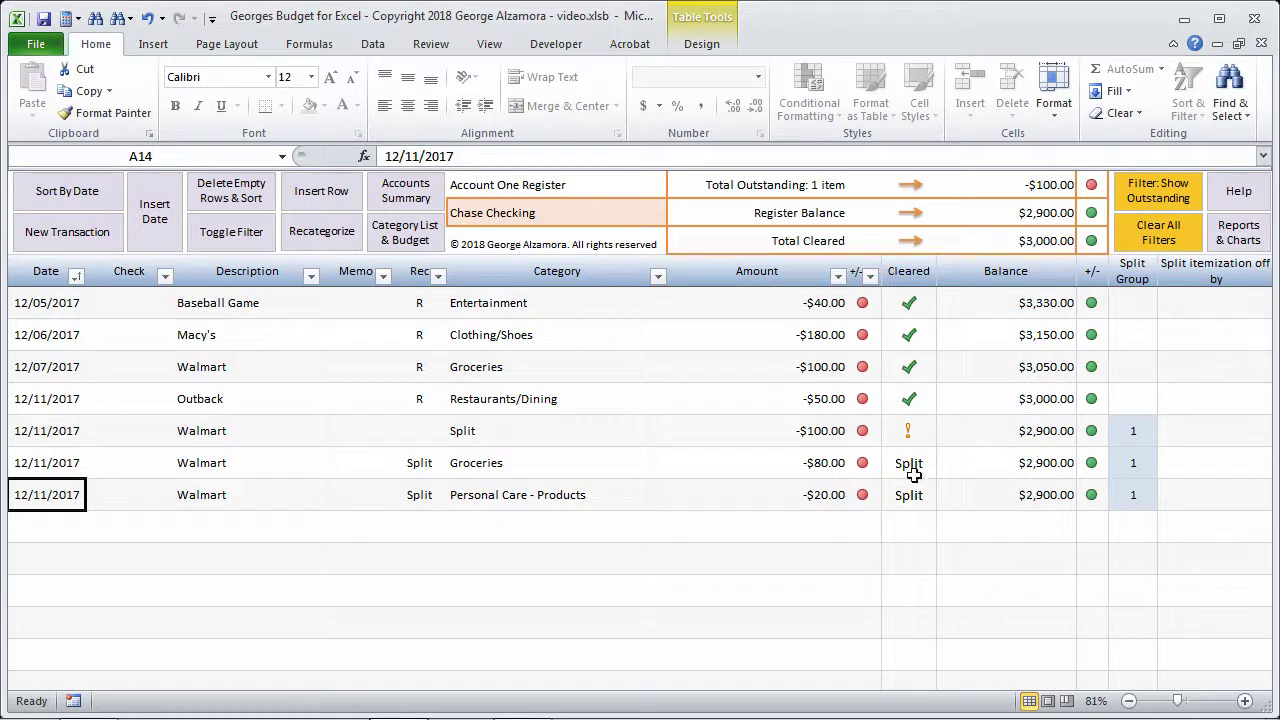
scroll(910, 470, up, 1)
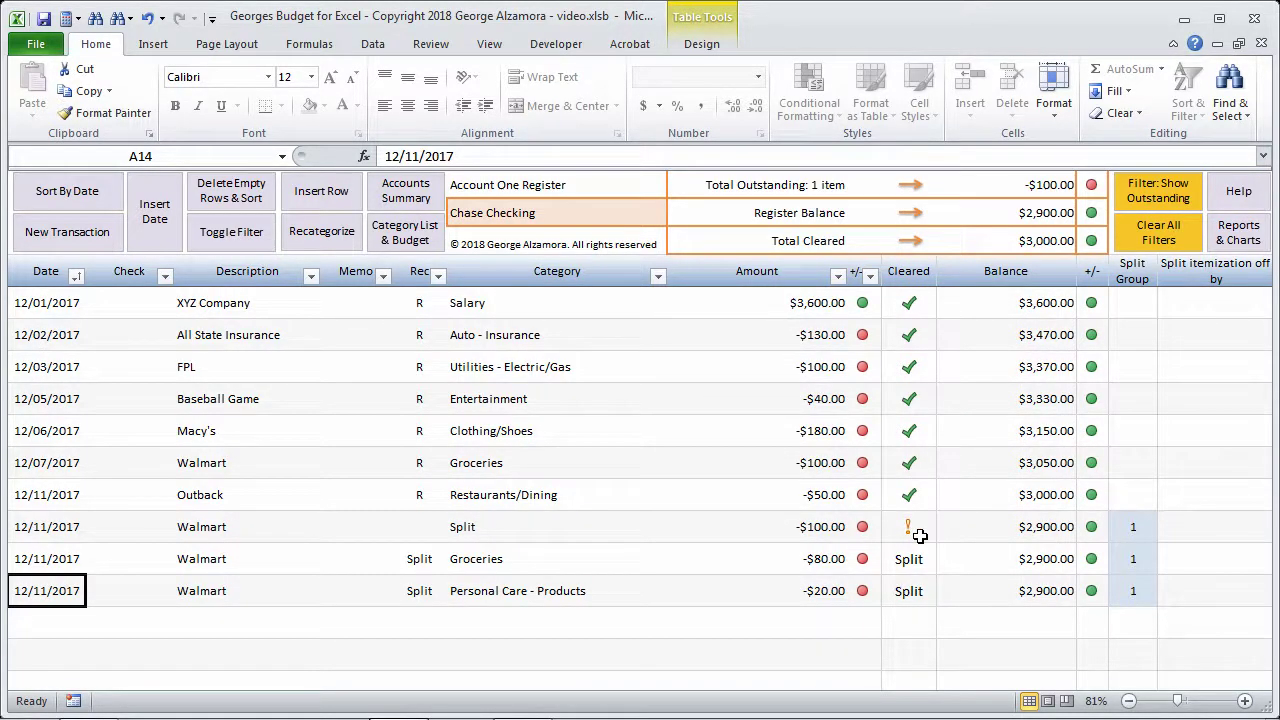
drag(60, 556, 775, 588)
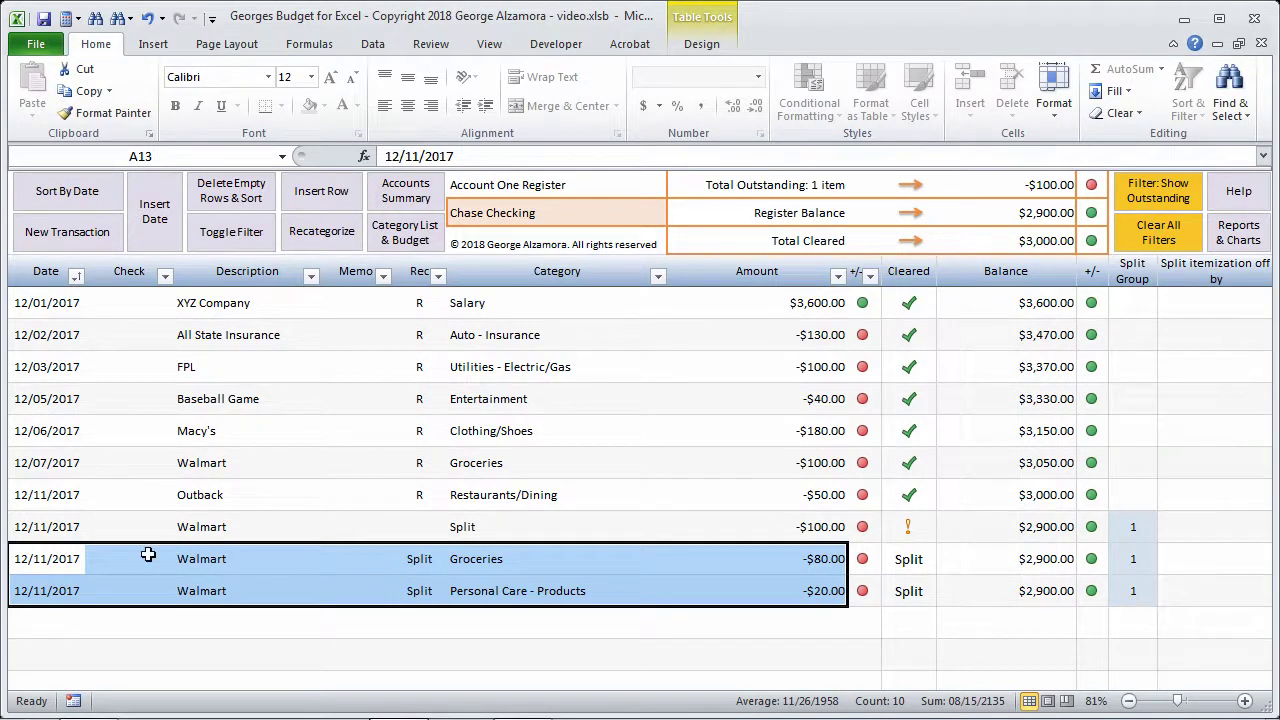
drag(50, 527, 780, 530)
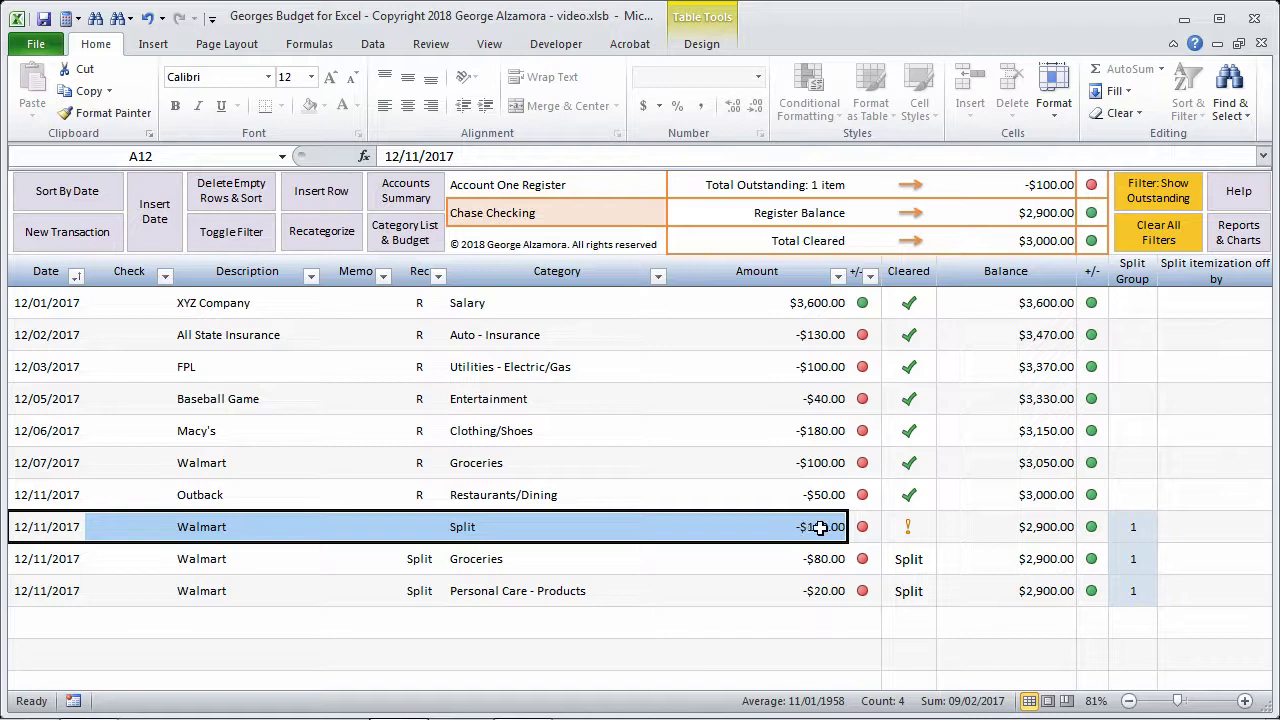
click(216, 530)
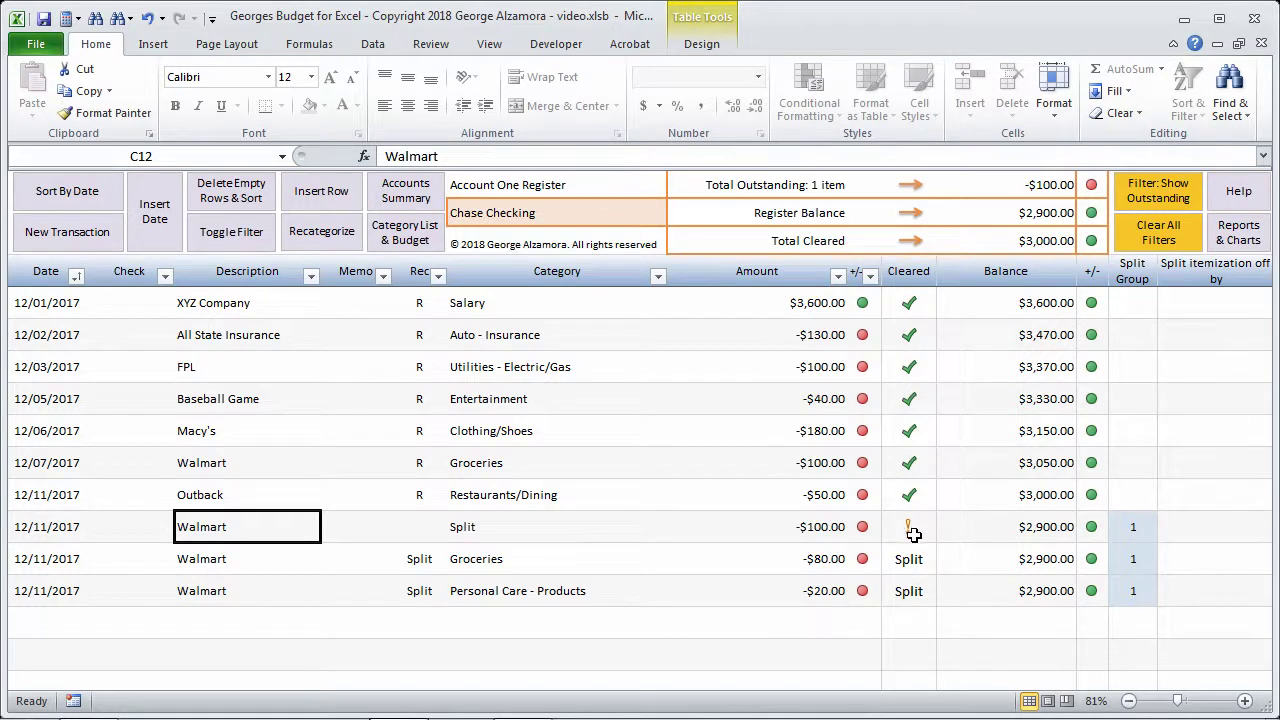
click(422, 525)
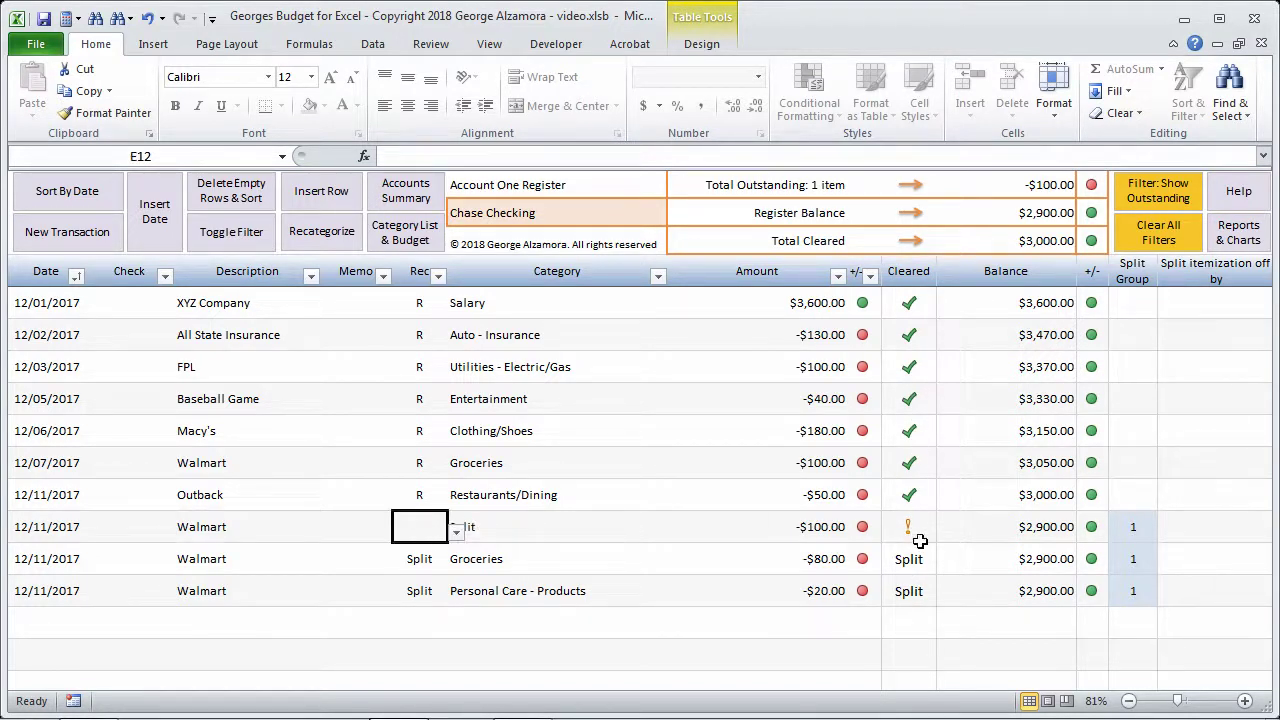
drag(840, 560, 63, 594)
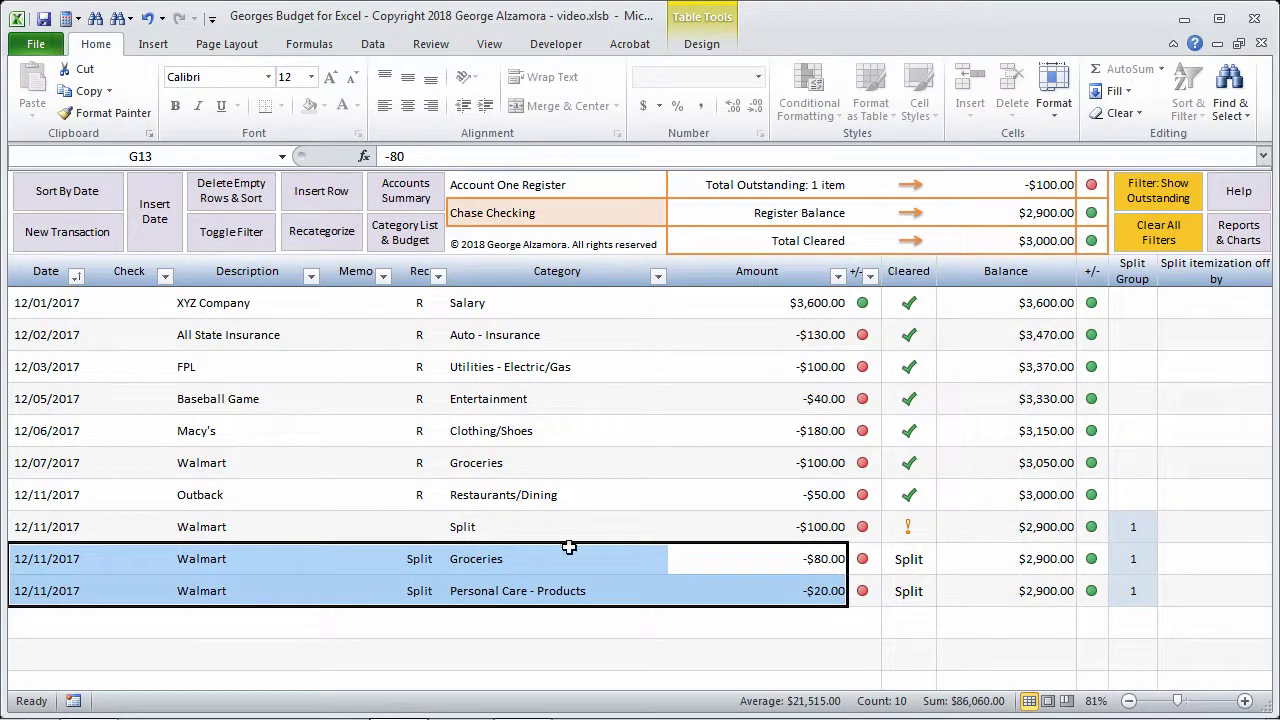
click(825, 530)
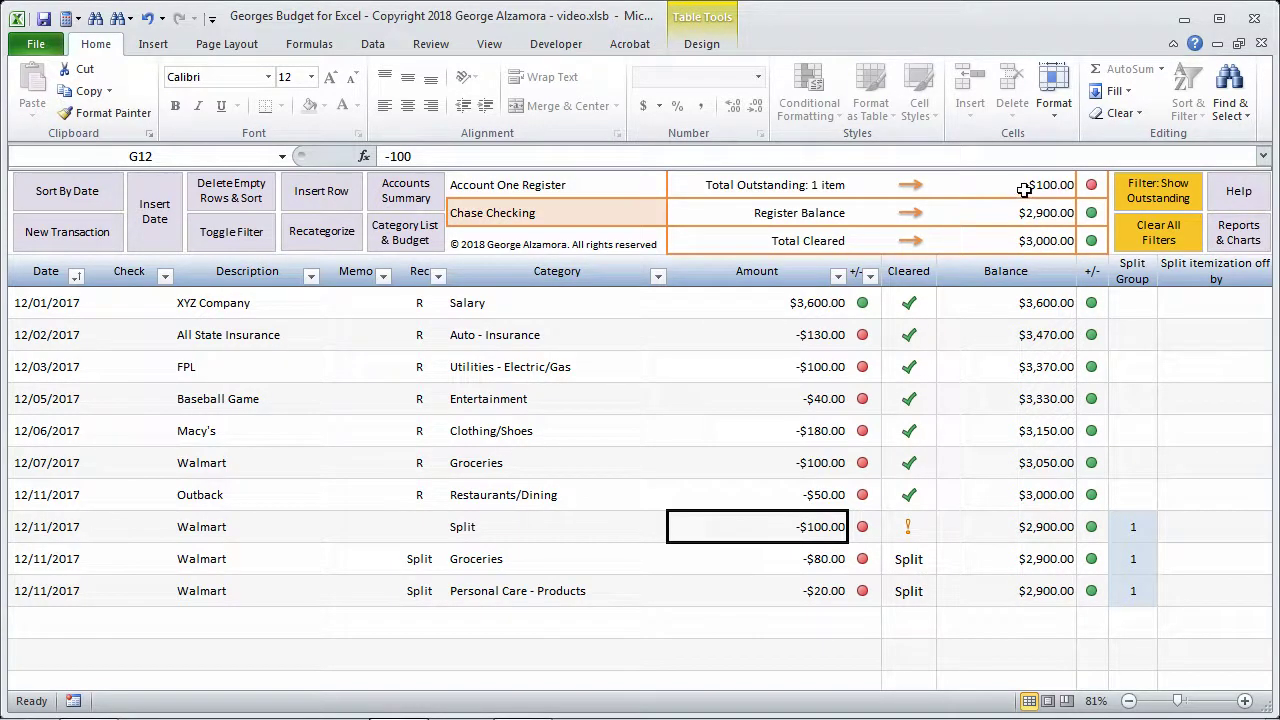
Compare the main Walmart Split row with its Groceries and Personal Care - Products itemization rows
drag(80, 526, 718, 527)
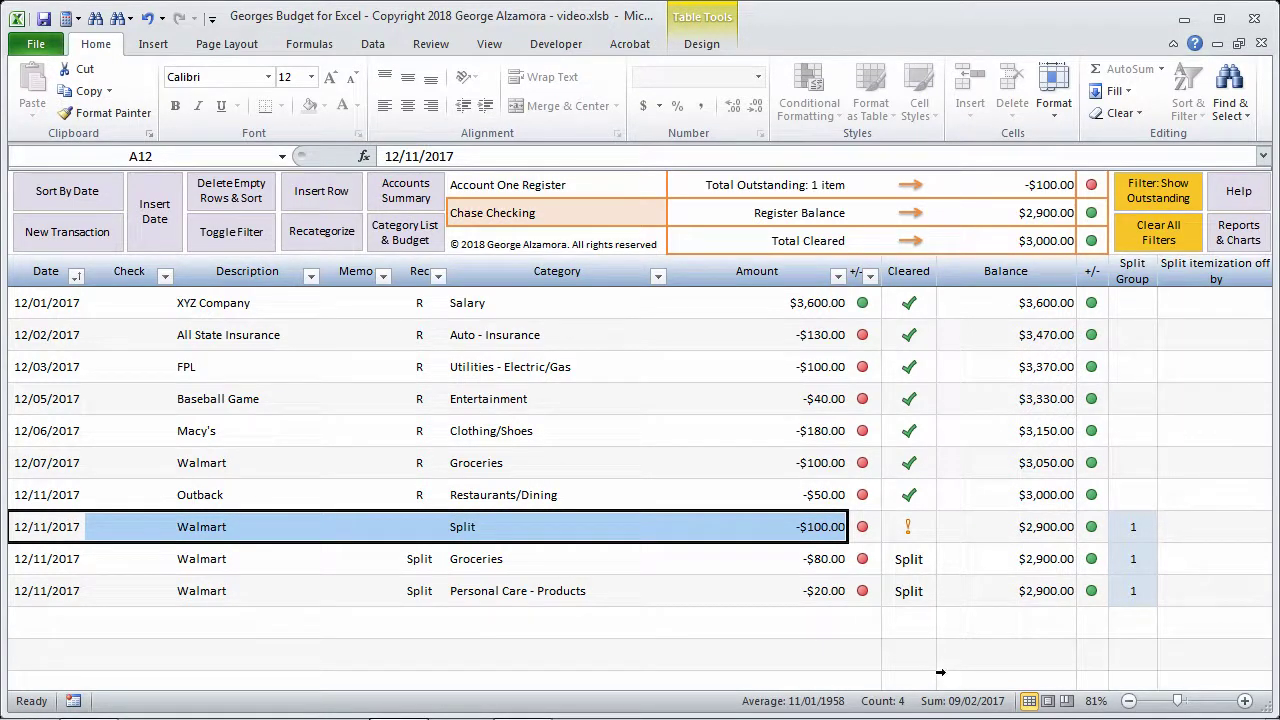
drag(32, 526, 740, 588)
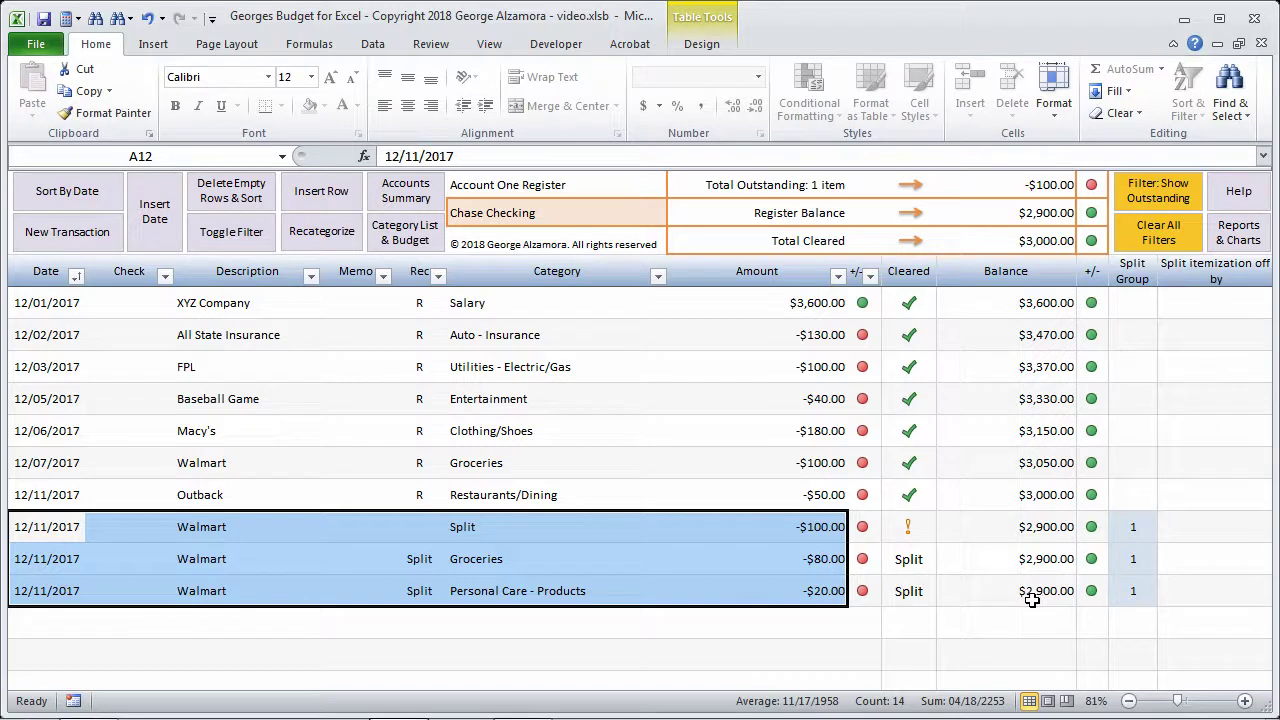
click(729, 597)
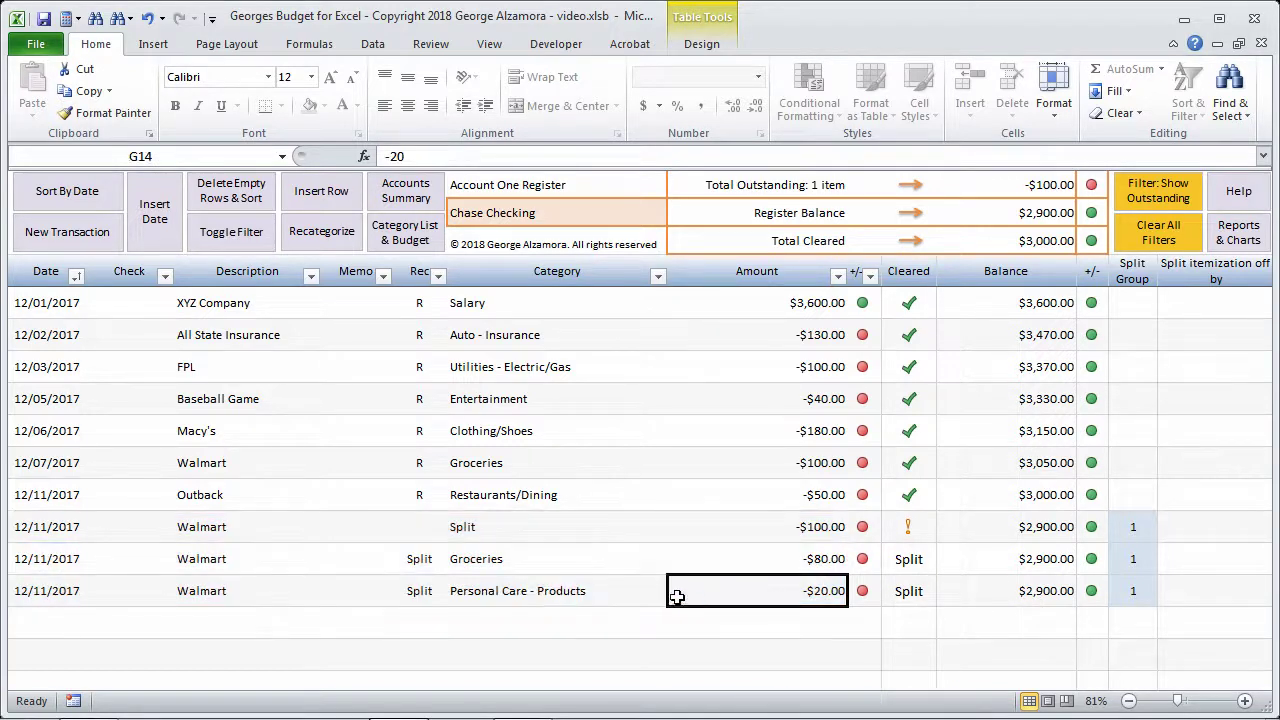
Filter the Chase Checking register to show only outstanding transactions, and clear all filters after viewing them
click(222, 601)
click(84, 601)
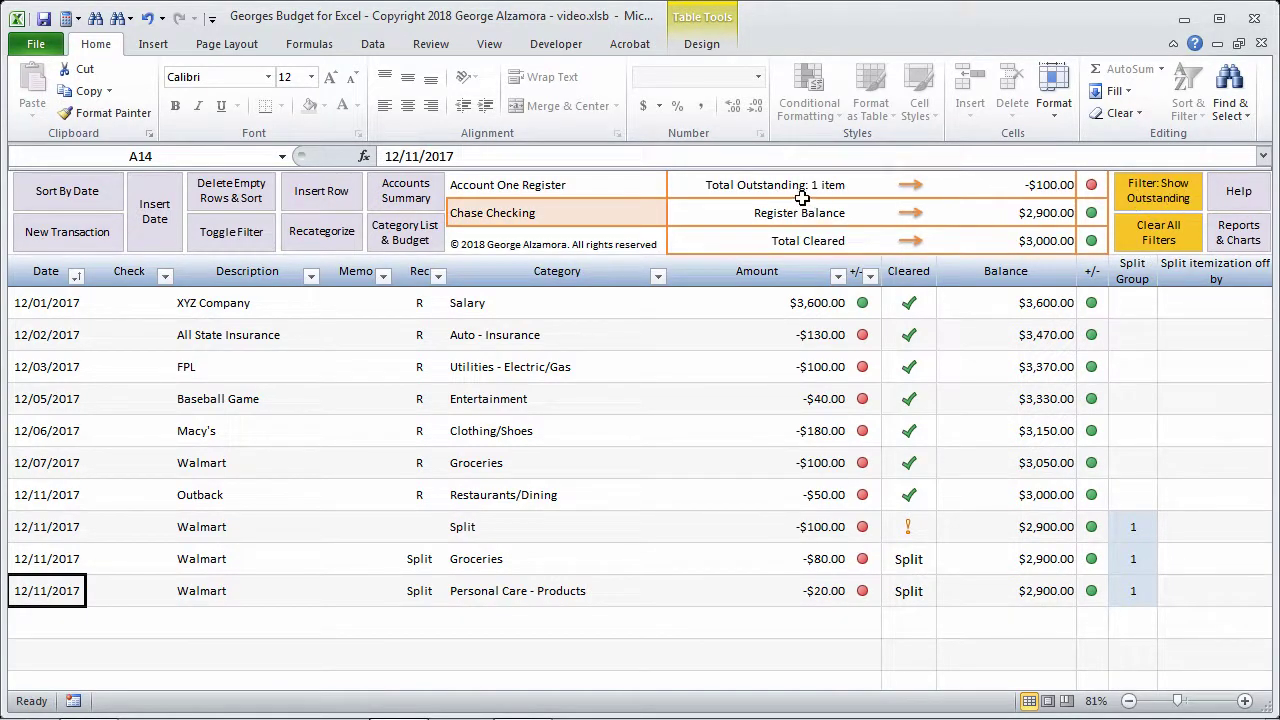
click(1174, 194)
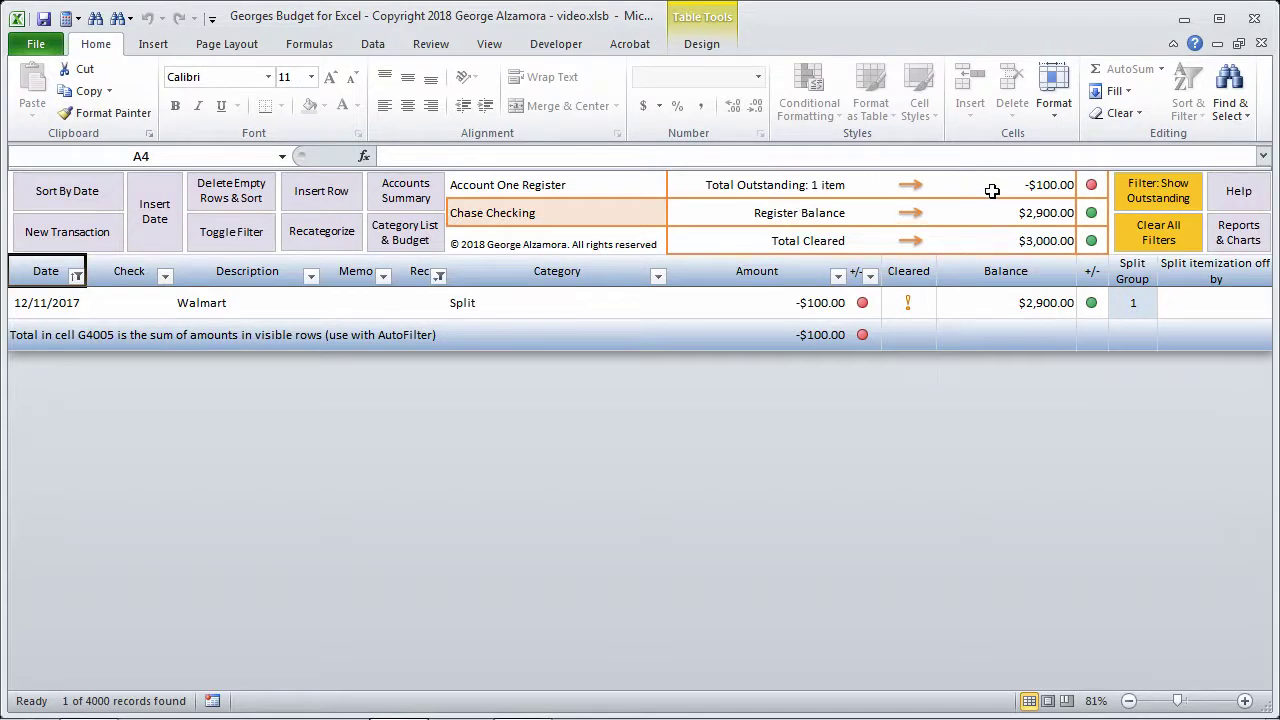
click(1160, 234)
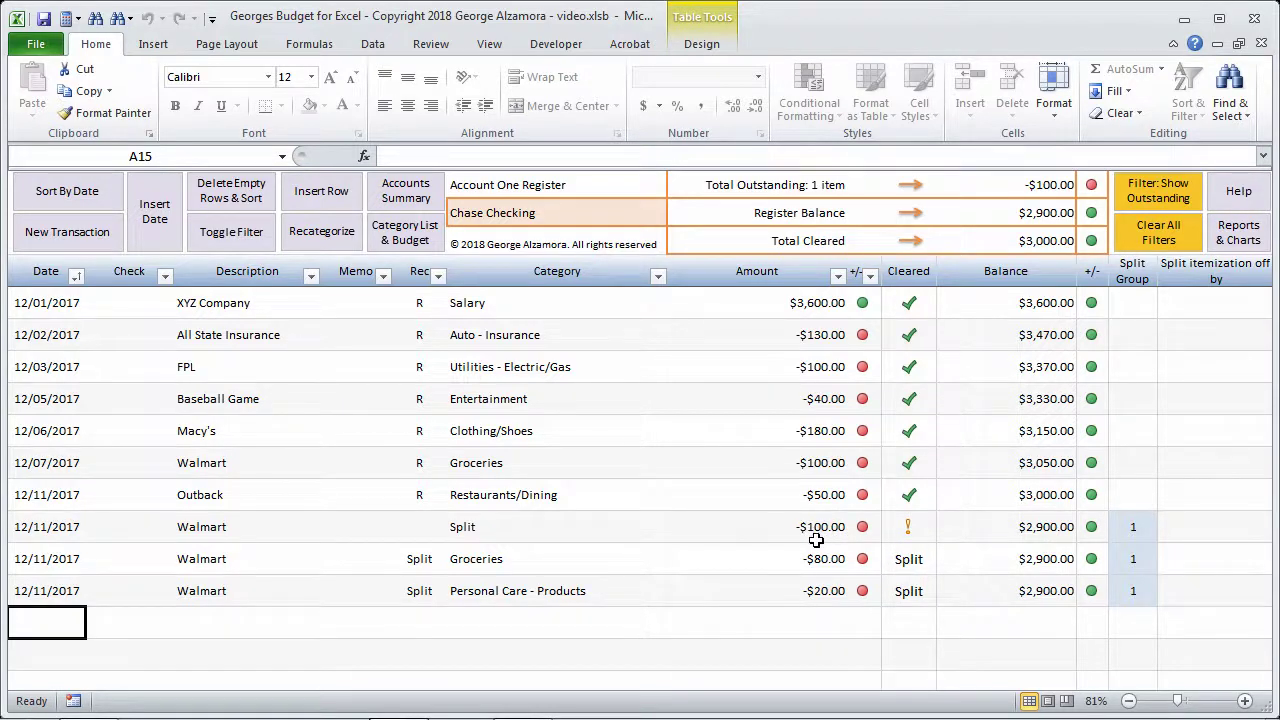
Mark the main 12/11/2017 Walmart Split transaction as reconciled by setting its Rec value to R
click(430, 527)
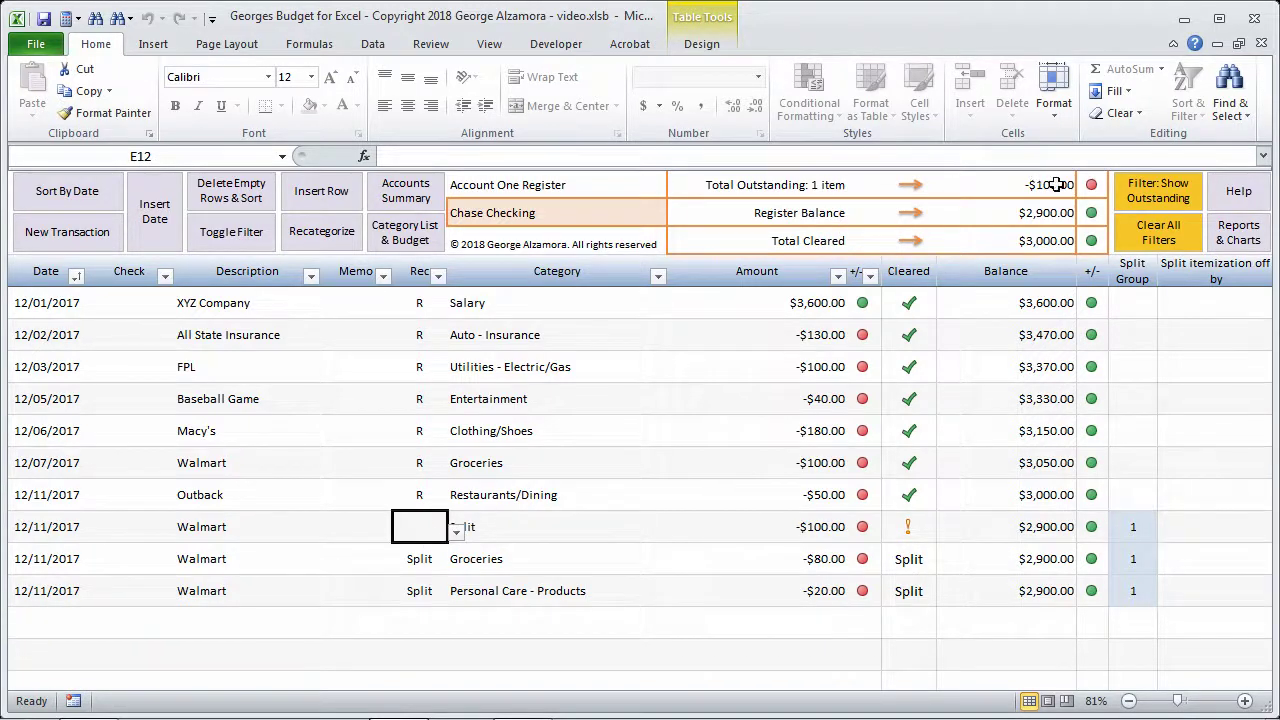
click(456, 532)
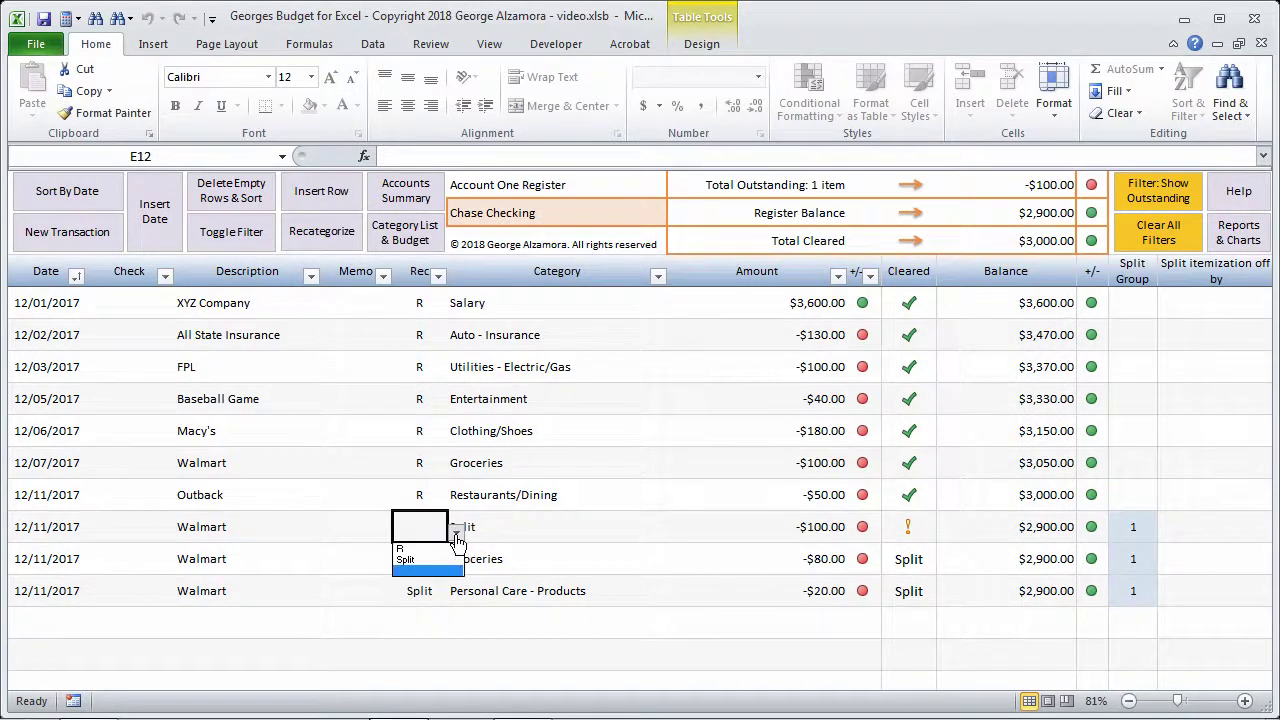
click(441, 550)
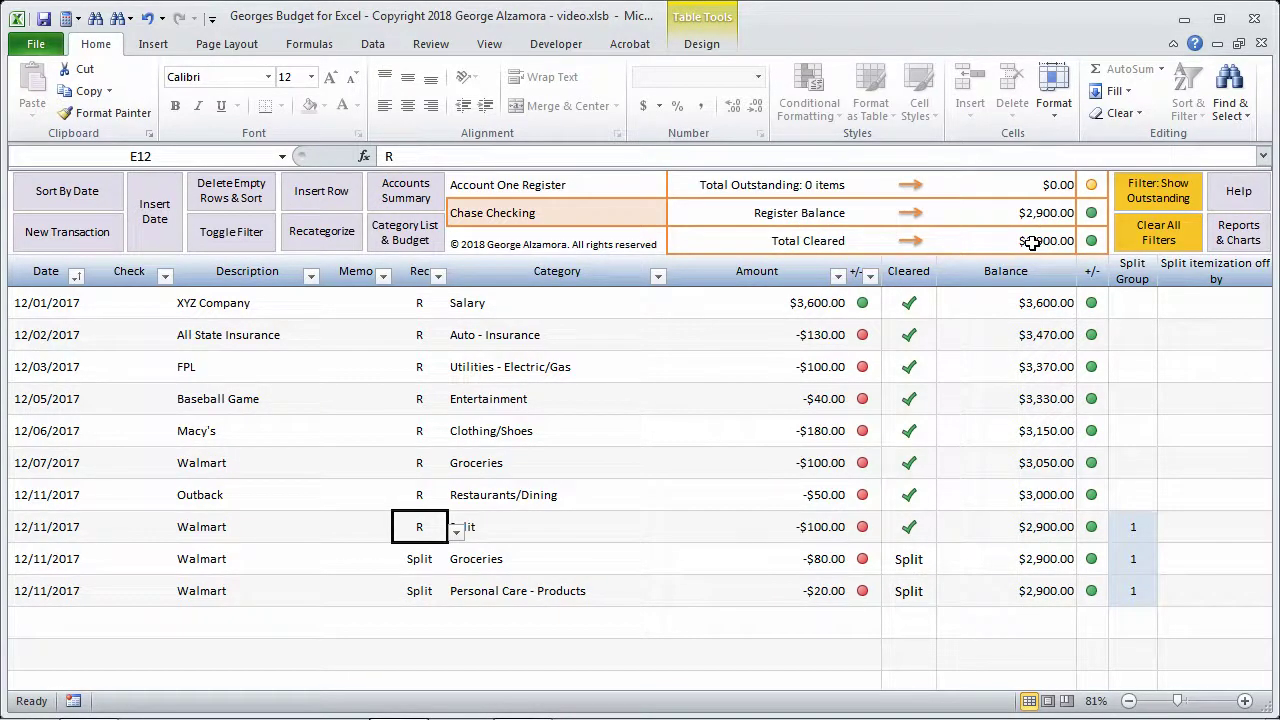
Recheck the register for outstanding transactions with the outstanding filter, and restore the full transaction list
click(286, 597)
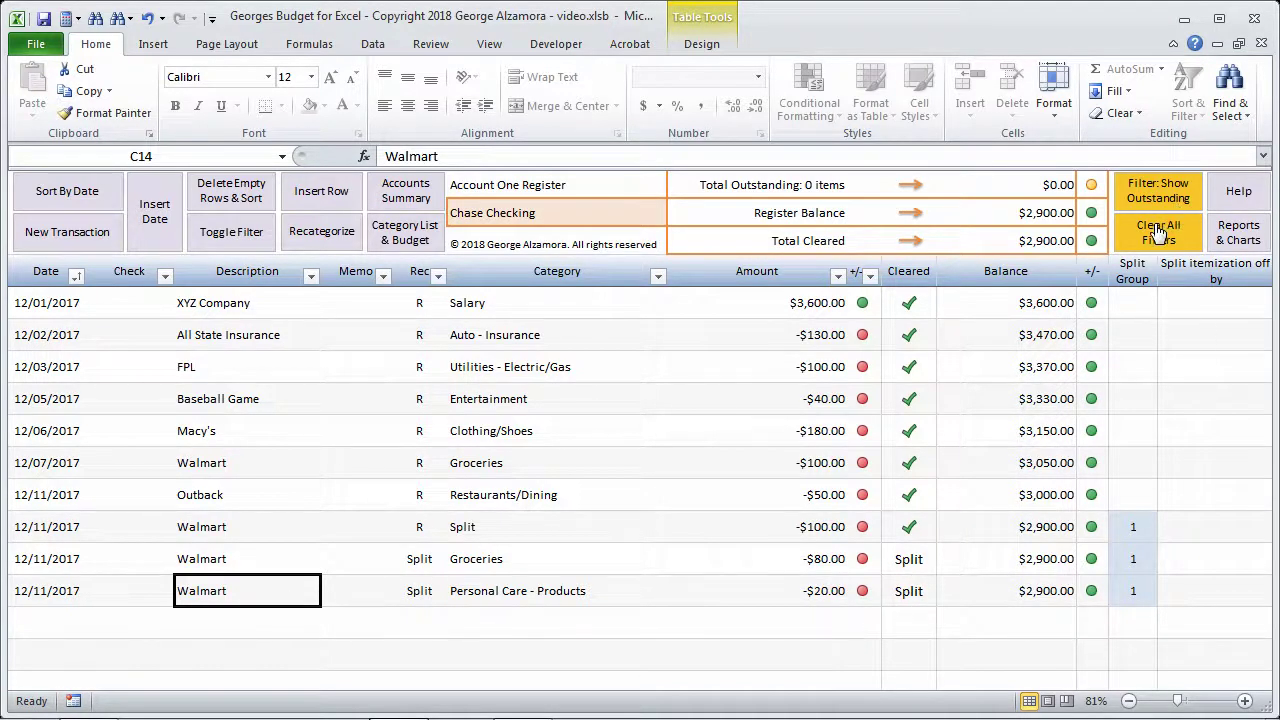
click(1160, 188)
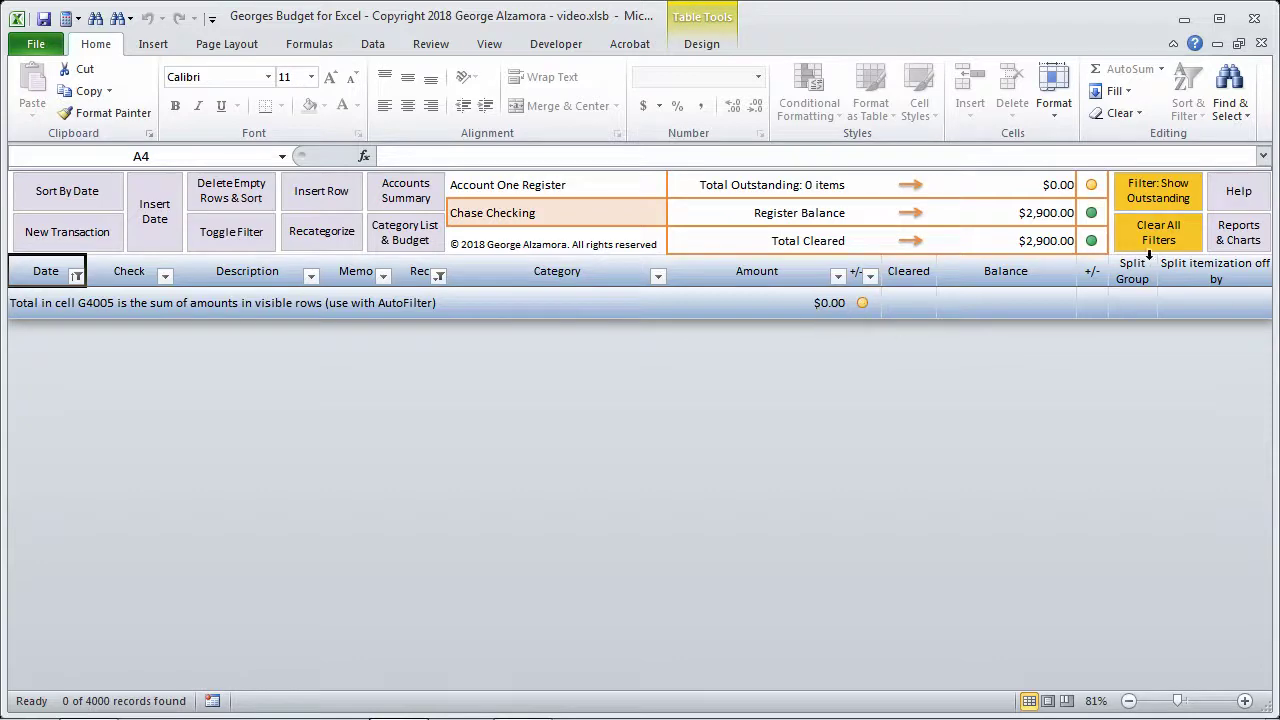
click(1181, 241)
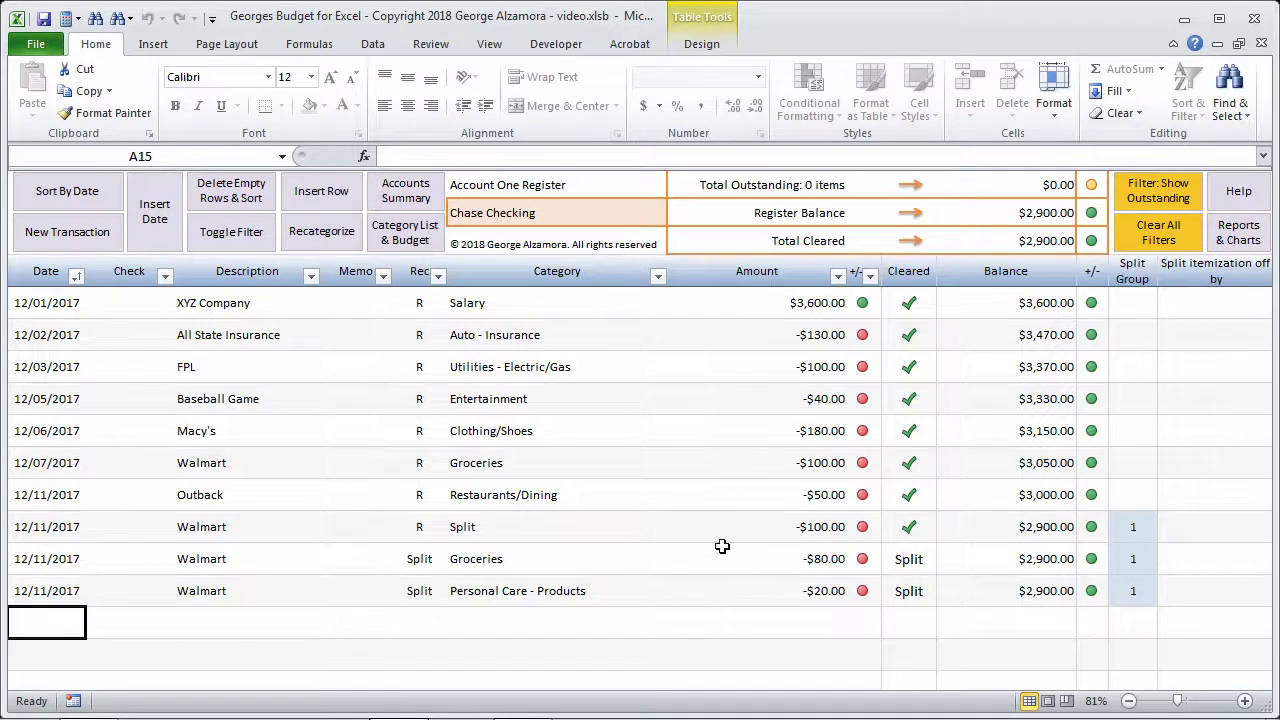
Go to the Accounts Summary sheet and collapse the ribbon to enlarge the sheet view
click(421, 198)
double_click(96, 48)
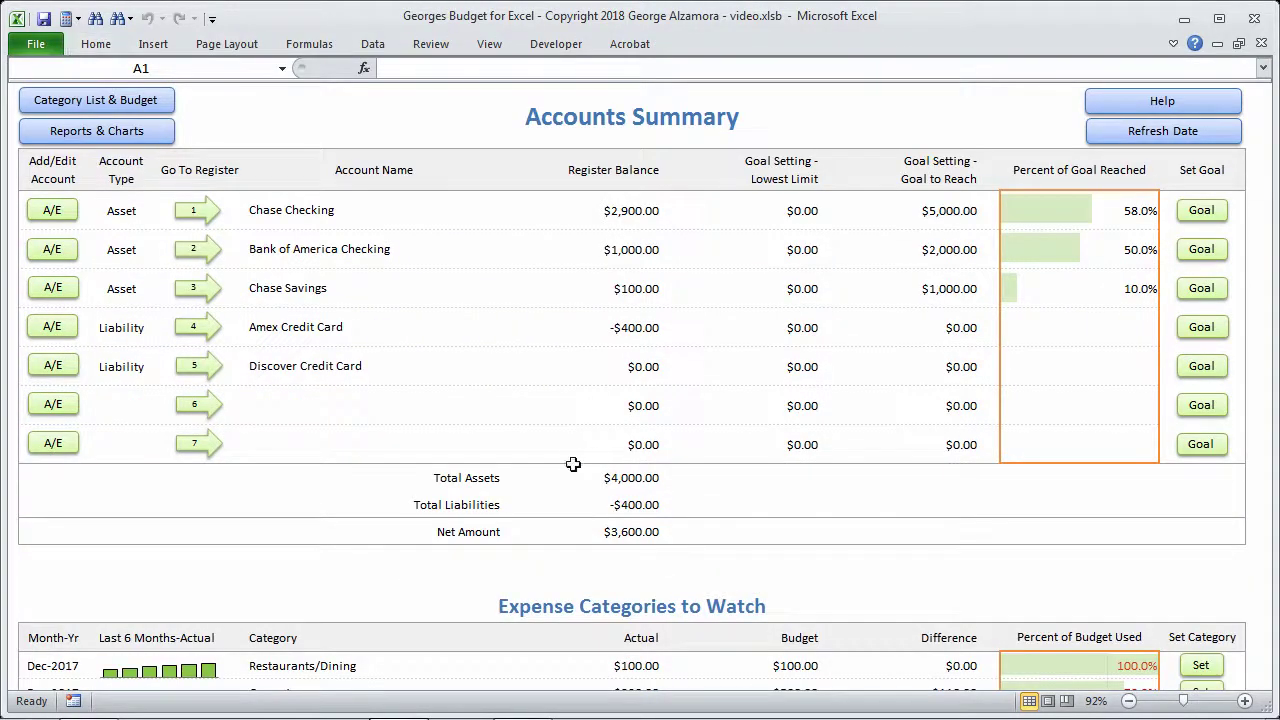